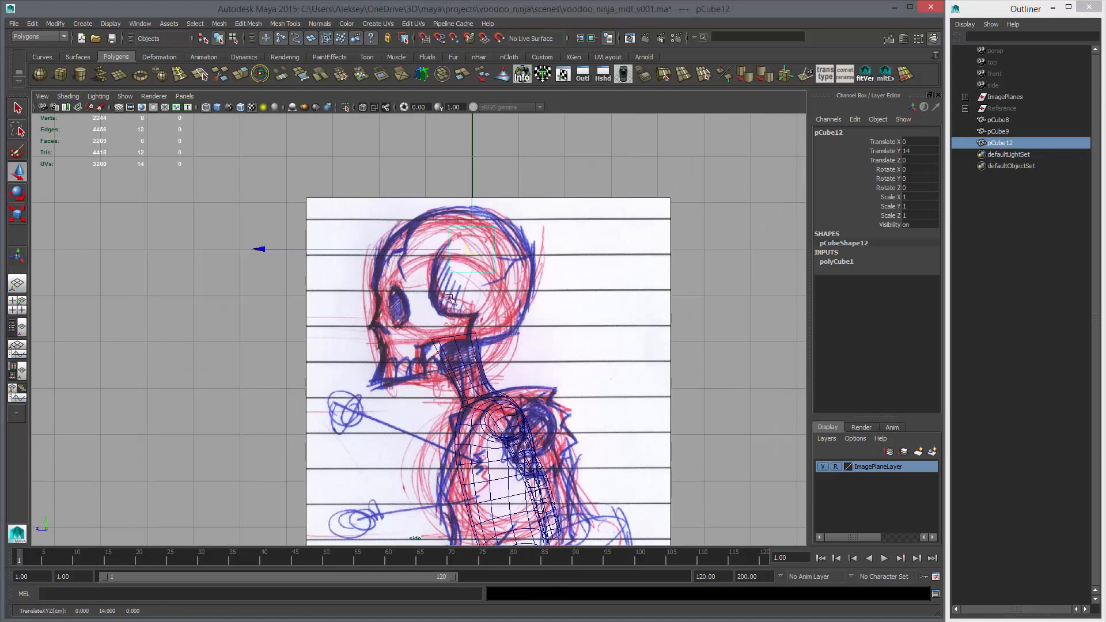
Undo the cube's placement and creation over the side-view skull sketch
alt+middle_drag(451, 298, 412, 321)
alt+right_drag(412, 320, 190, 288)
key(ctrl+z)
alt+middle_drag(561, 313, 473, 298)
key(ctrl+z)
alt+right_drag(473, 298, 505, 317)
alt+middle_drag(505, 316, 434, 272)
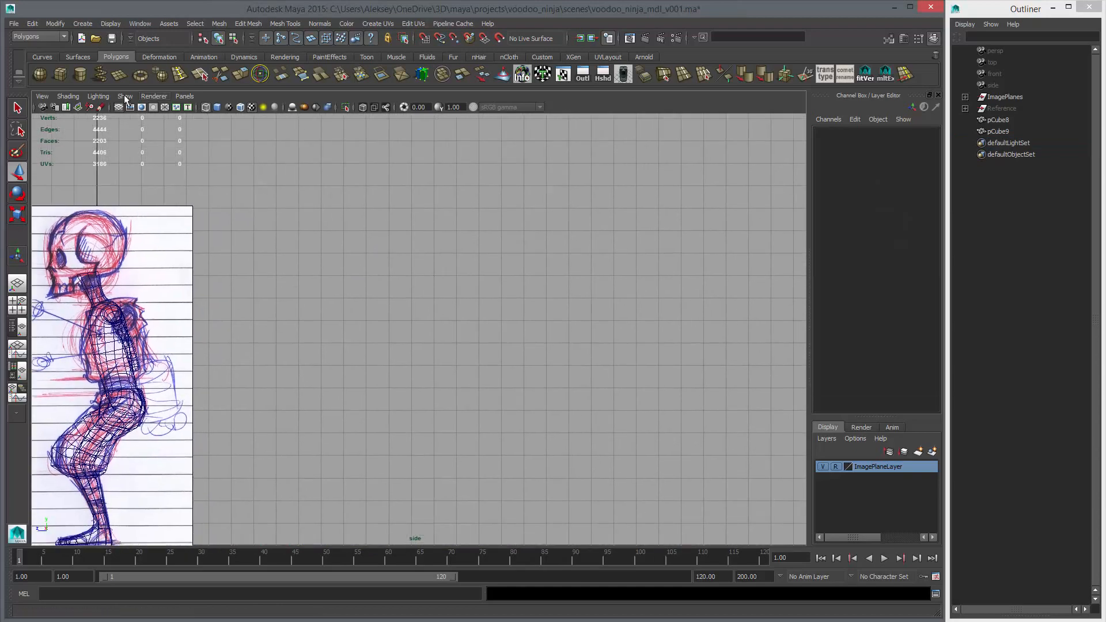
Create a polygon cube and move it over the side-view skull sketch, to about Translate Y 13.3 and Z 0.17
click(60, 74)
key(w)
alt+right_drag(456, 205, 506, 255)
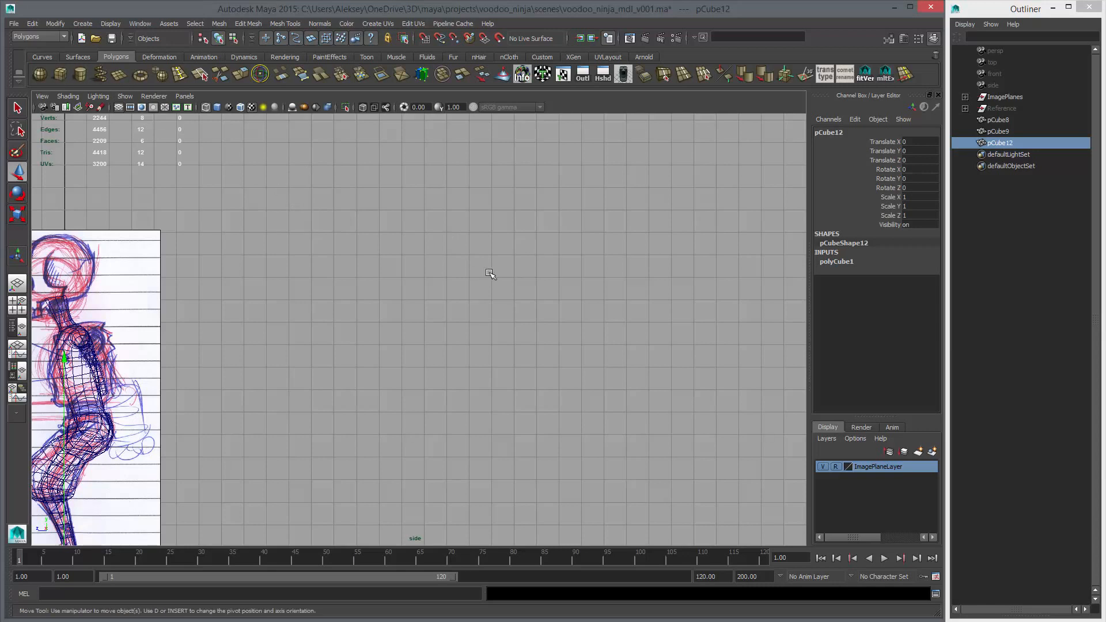
middle_drag(471, 254, 466, 244)
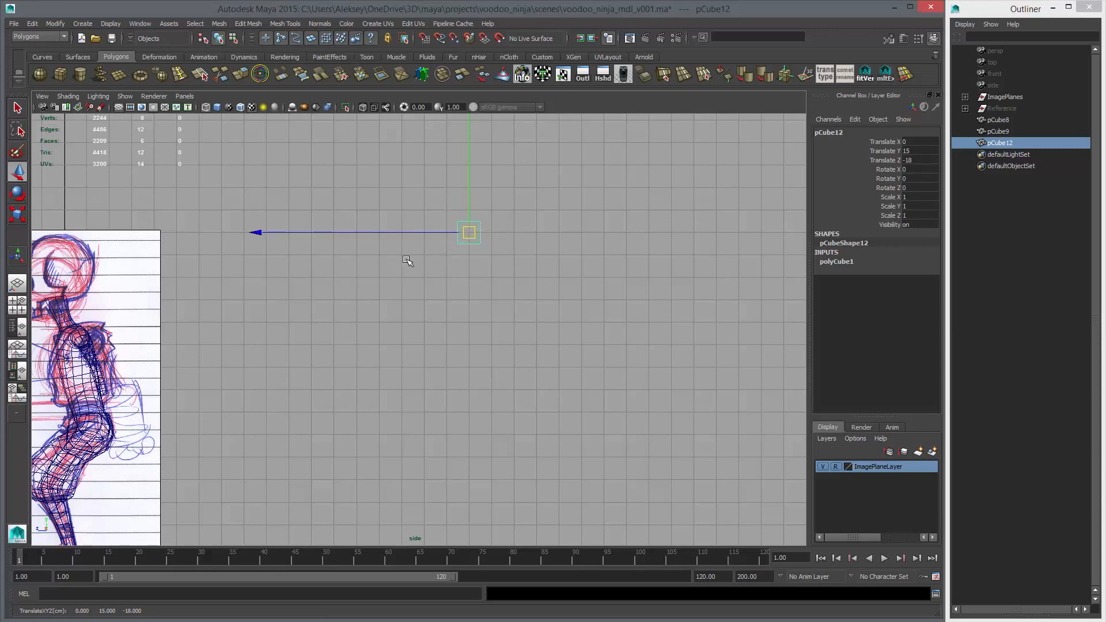
alt+middle_drag(424, 259, 608, 272)
alt+right_drag(491, 281, 623, 299)
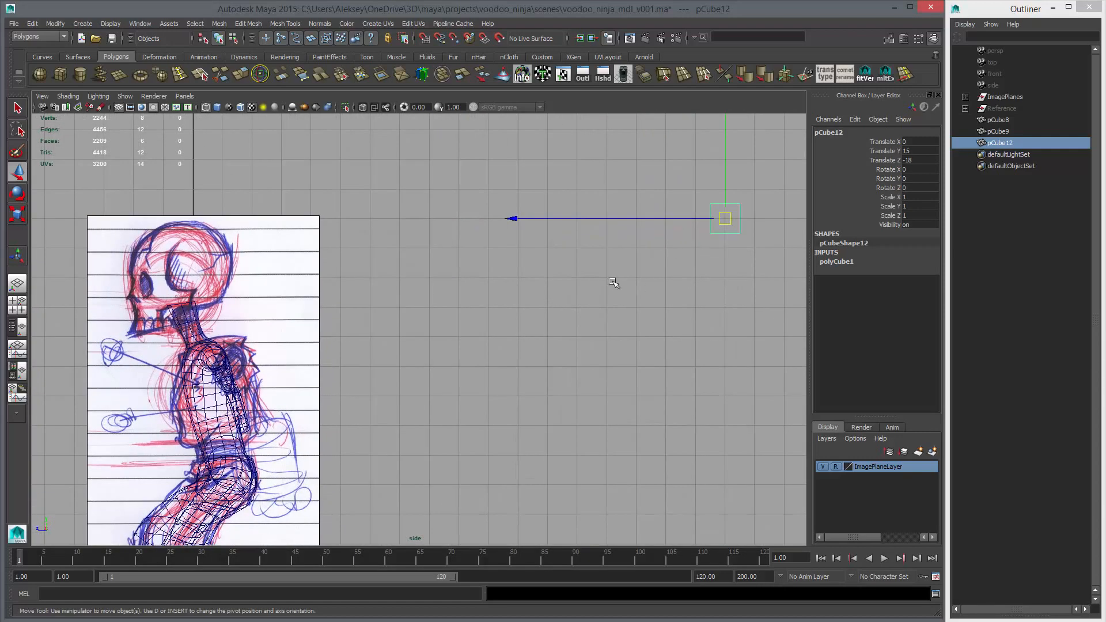
mouse_move(613, 283)
alt+middle_down()
mouse_move(710, 282)
mouse_move(147, 324)
alt+middle_up()
alt+middle_drag(375, 288, 491, 279)
alt+right_drag(491, 279, 740, 193)
middle_drag(593, 265, 472, 297)
alt+middle_drag(472, 295, 473, 311)
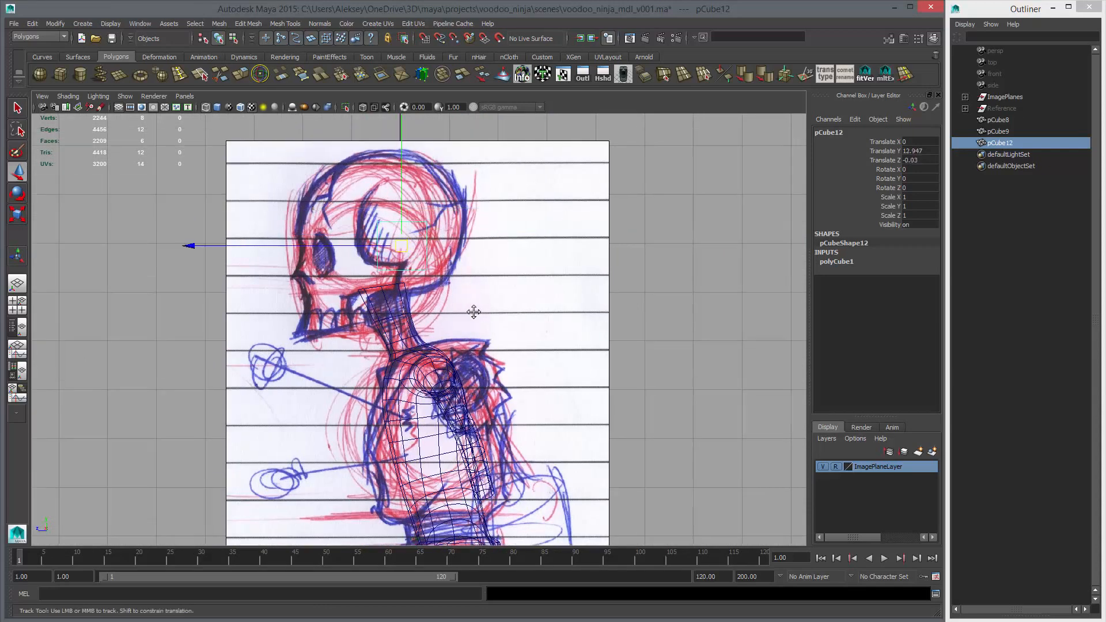
alt+right_drag(473, 312, 582, 365)
middle_drag(514, 356, 473, 334)
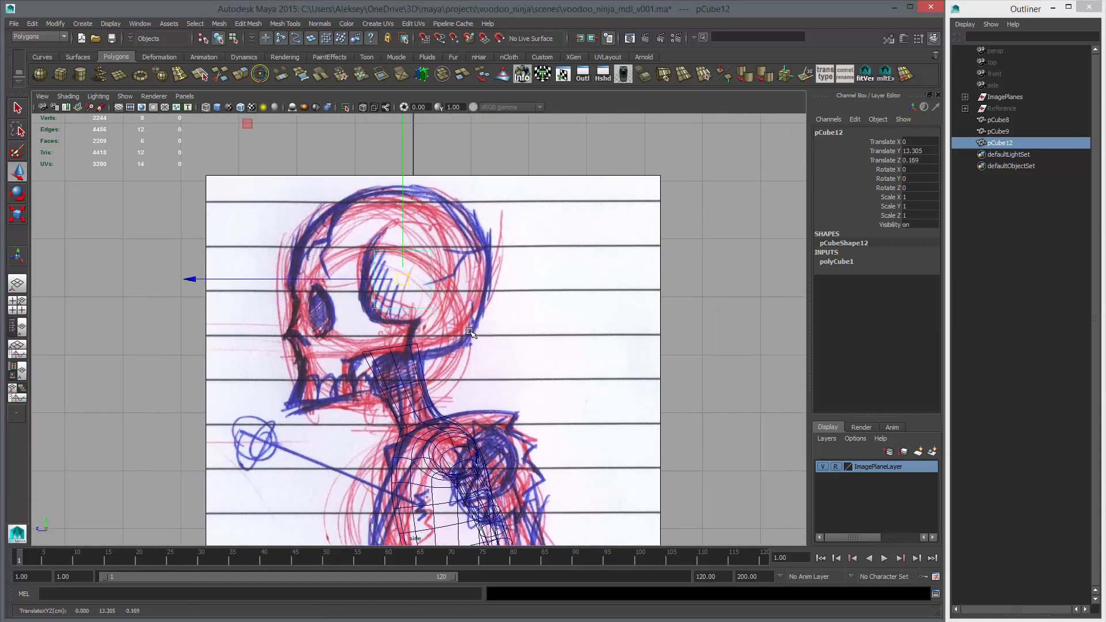
Show the cube in smooth preview with shading and scale it uniformly to about 3.05
key(r)
key(3)
key(5)
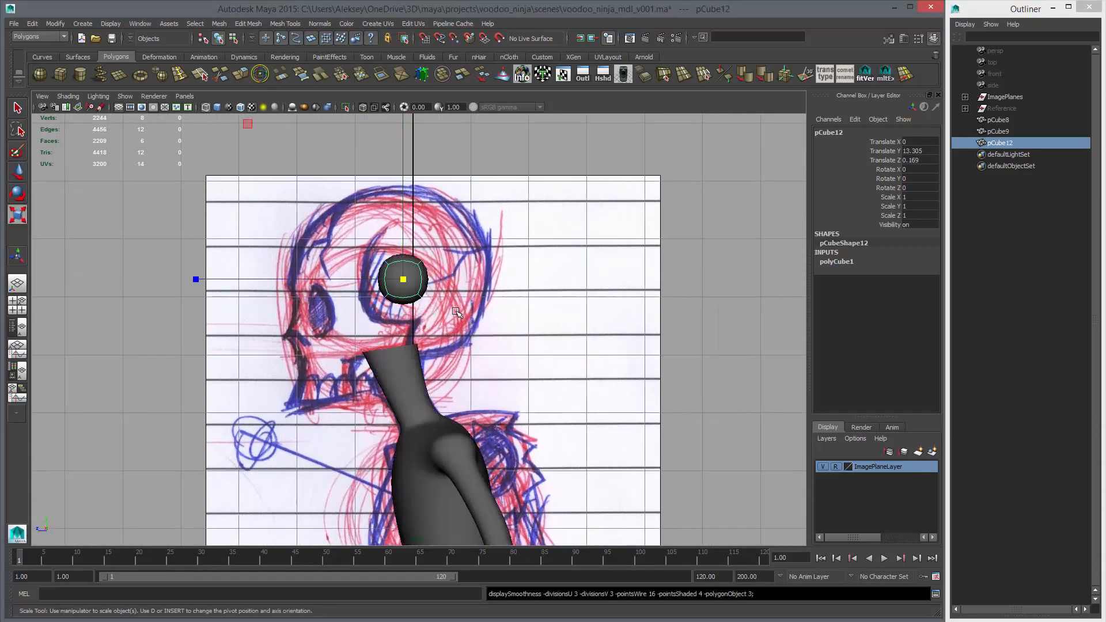
middle_drag(461, 308, 514, 338)
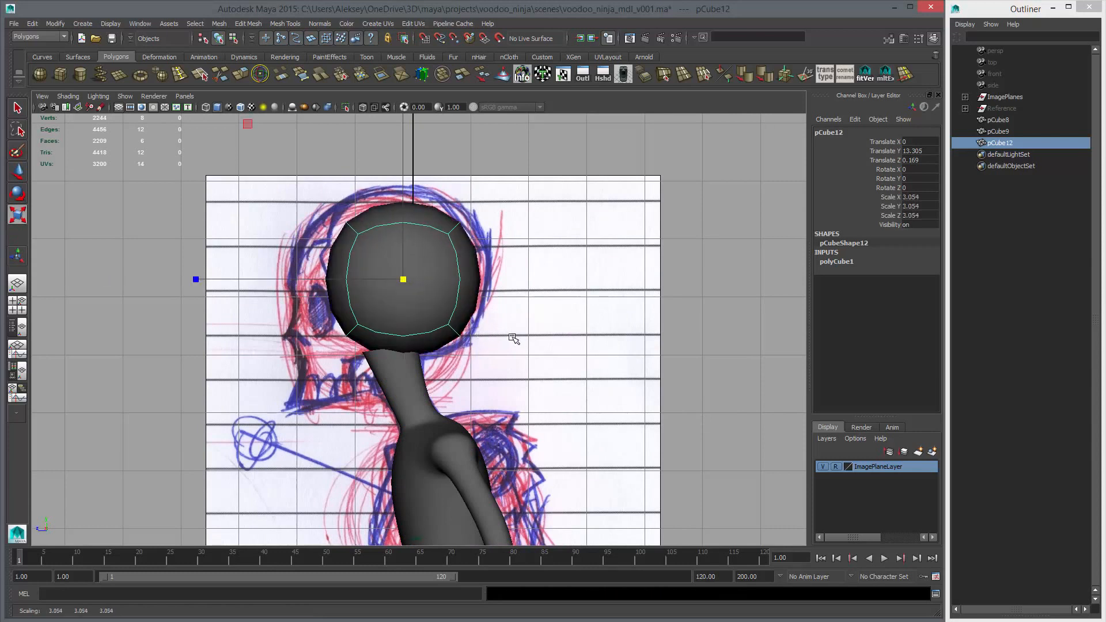
Tilt the head cube to about 15 degrees on X and enlarge it uniformly to about 3.52 over the skull sketch
key(e)
drag(534, 444, 583, 398)
key(w)
middle_drag(588, 387, 580, 380)
key(r)
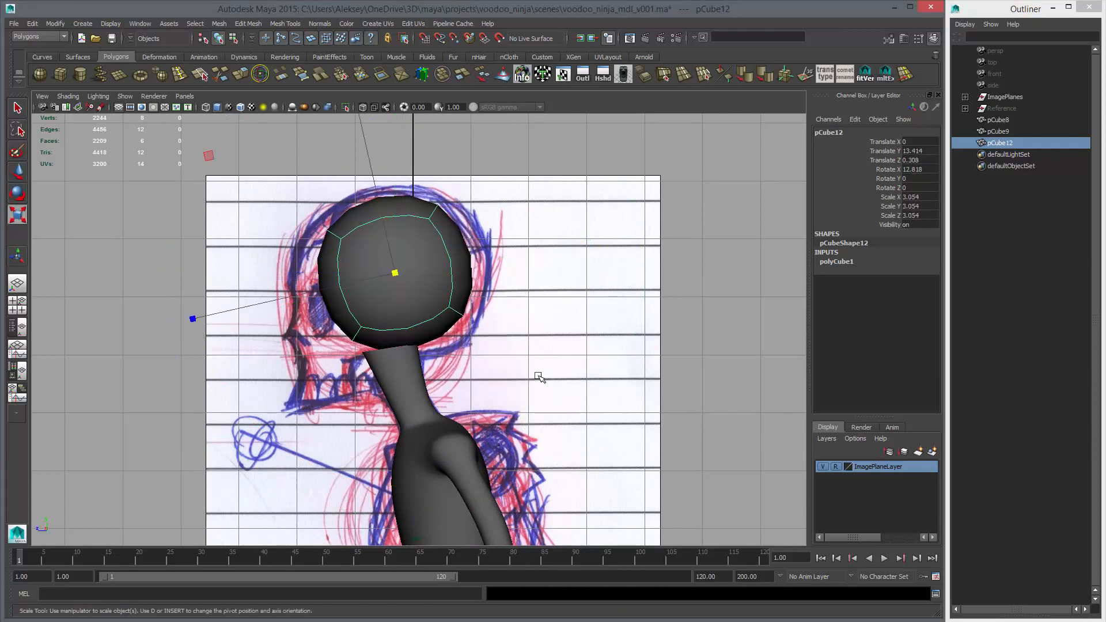
key(e)
drag(539, 425, 556, 369)
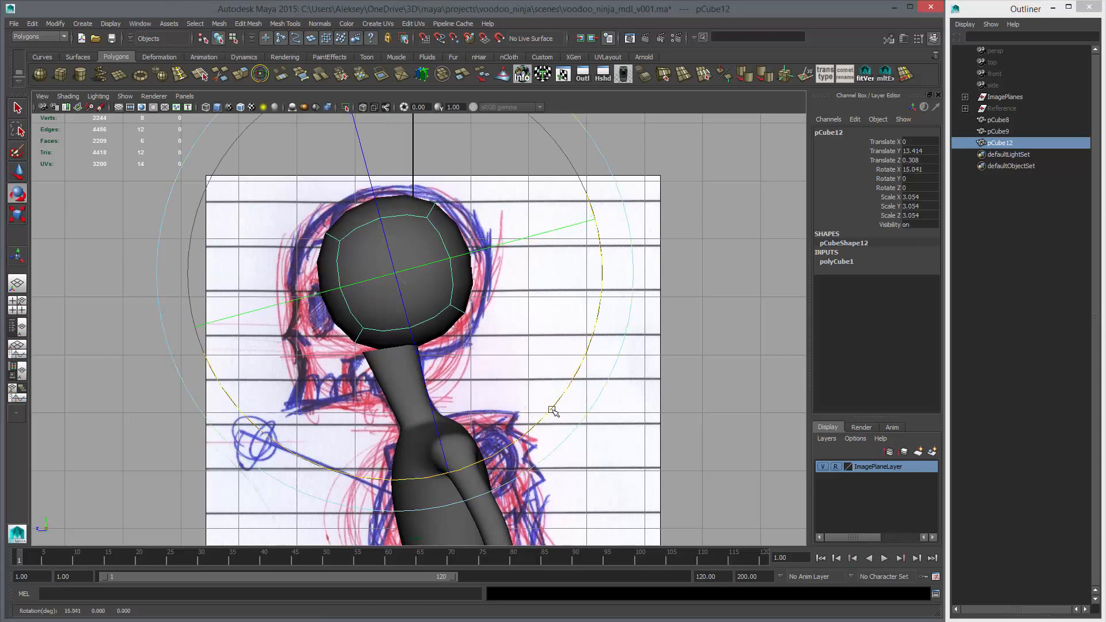
key(r)
mouse_move(558, 360)
middle_down()
mouse_move(568, 366)
mouse_move(550, 356)
mouse_move(562, 351)
middle_up()
key(w)
key(r)
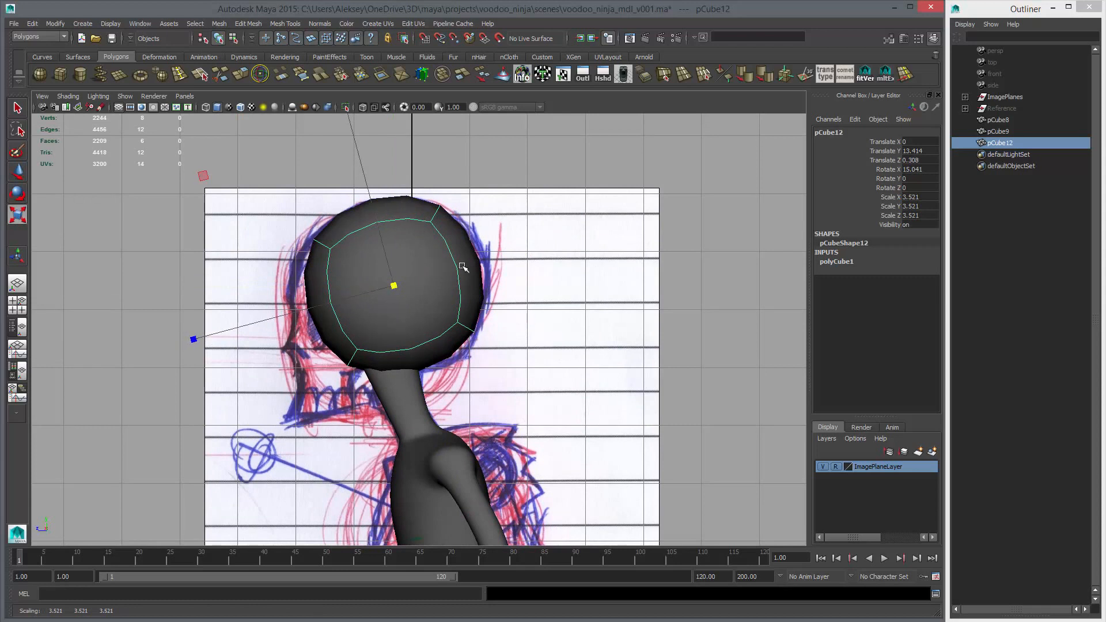
Move the head cube's corner vertices in the side view to follow the skull outline
right_drag(463, 267, 424, 266)
drag(300, 226, 364, 283)
key(w)
middle_drag(368, 288, 354, 296)
drag(402, 197, 462, 251)
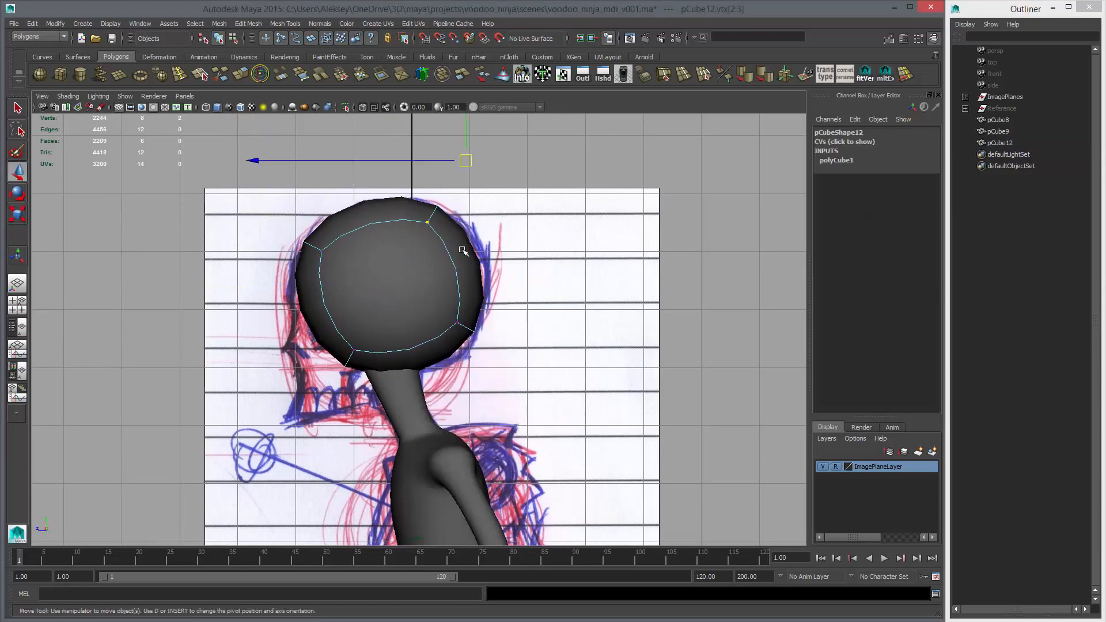
middle_drag(463, 251, 473, 253)
drag(443, 304, 482, 344)
middle_drag(482, 344, 482, 357)
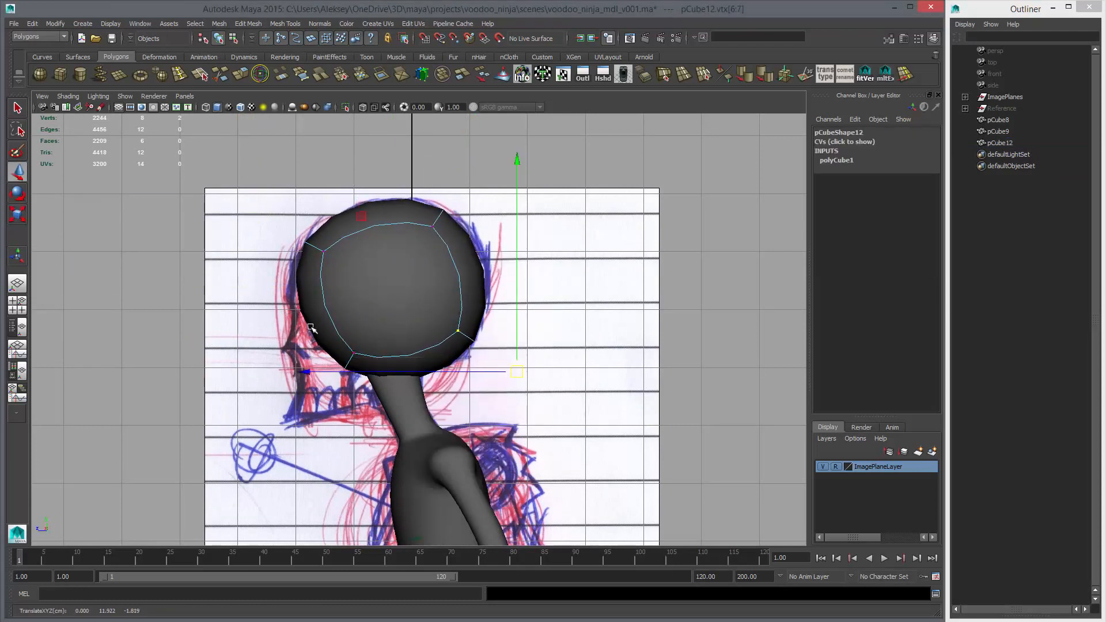
drag(310, 328, 372, 394)
middle_drag(372, 394, 367, 396)
Return the head to object mode and display it in the front view with shading and X-ray over the sketch
key(space)
key(space)
alt+drag(496, 304, 512, 373)
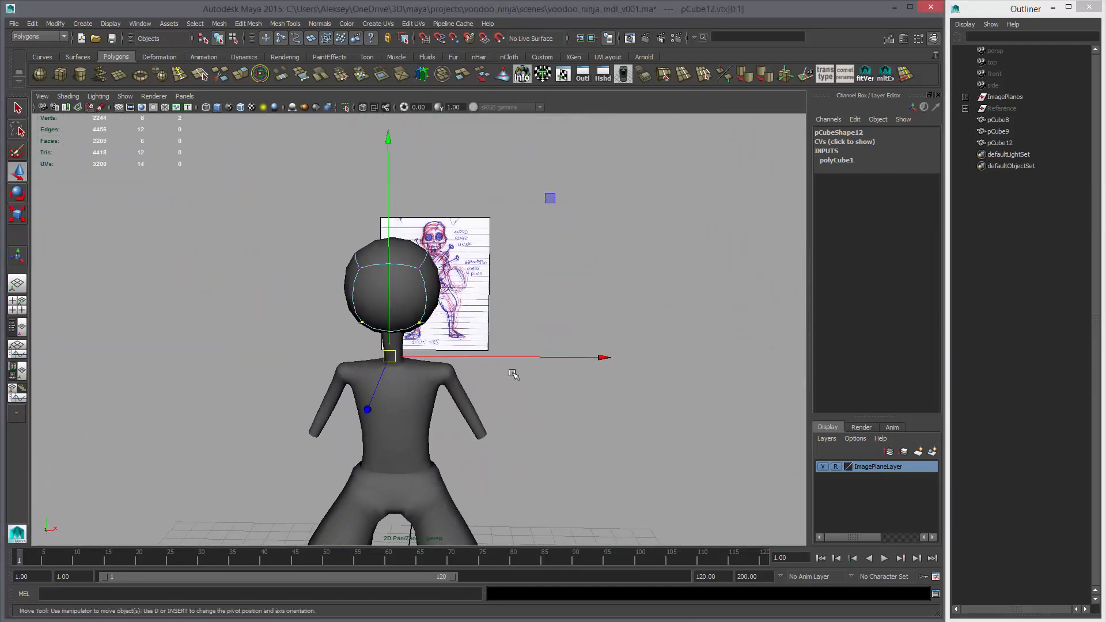
key(F8)
key(space)
key(space)
alt+middle_drag(427, 347, 429, 616)
alt+right_drag(433, 339, 639, 361)
alt+middle_drag(639, 362, 615, 443)
key(5)
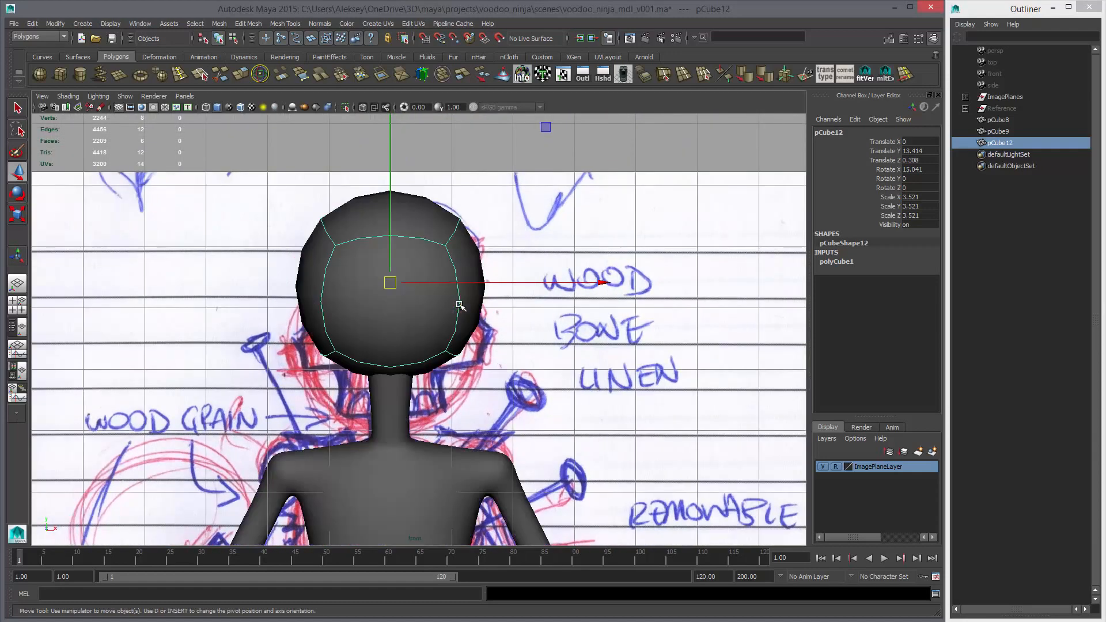
click(363, 107)
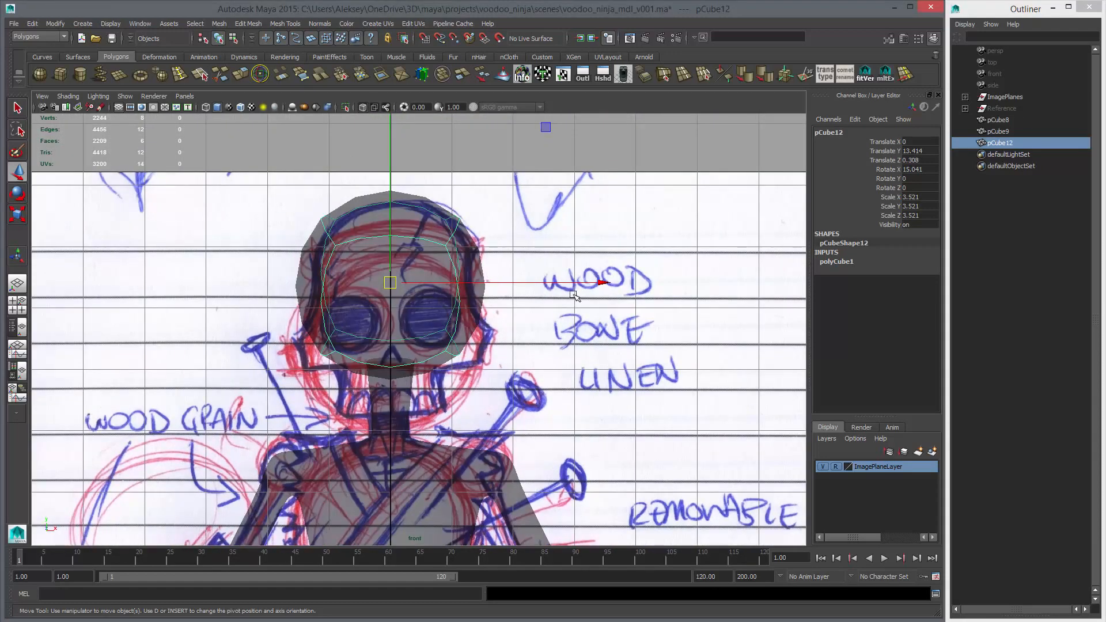
Narrow the head to a Scale X of about 3.14 to match the skull width in the front sketch
key(r)
drag(596, 282, 533, 286)
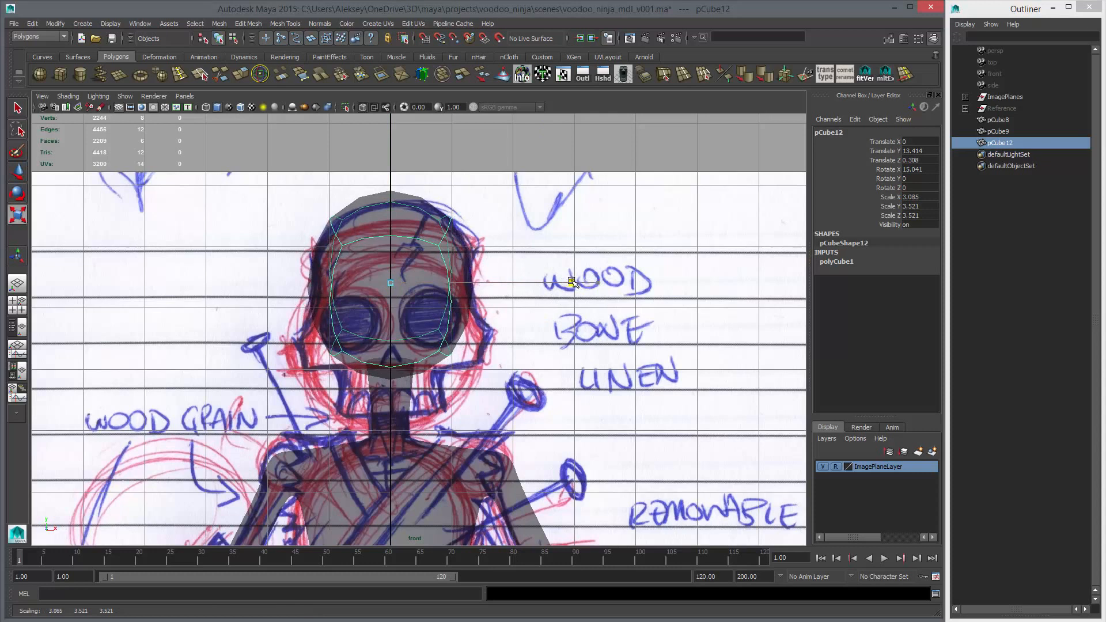
key(w)
key(r)
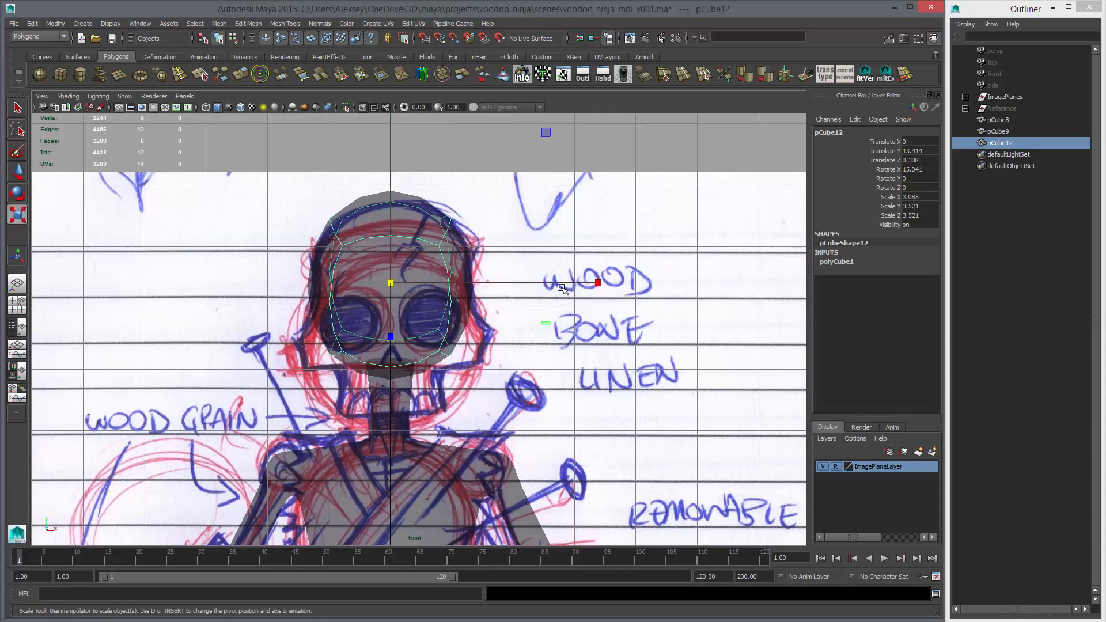
drag(596, 283, 602, 284)
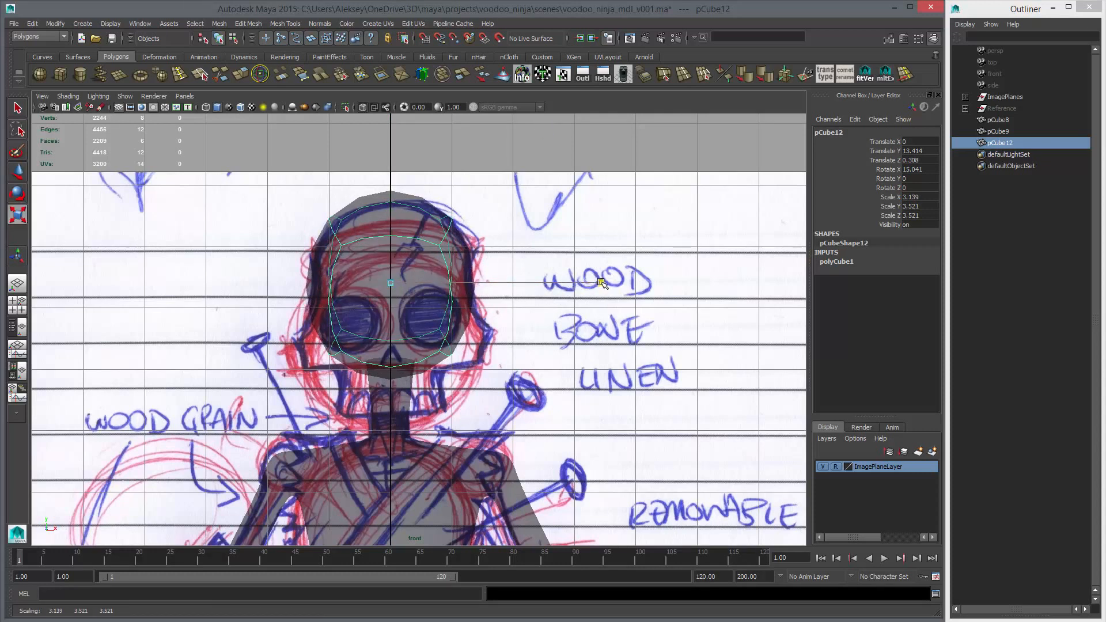
key(w)
Apply a Smooth operation to subdivide the head mesh
key(space)
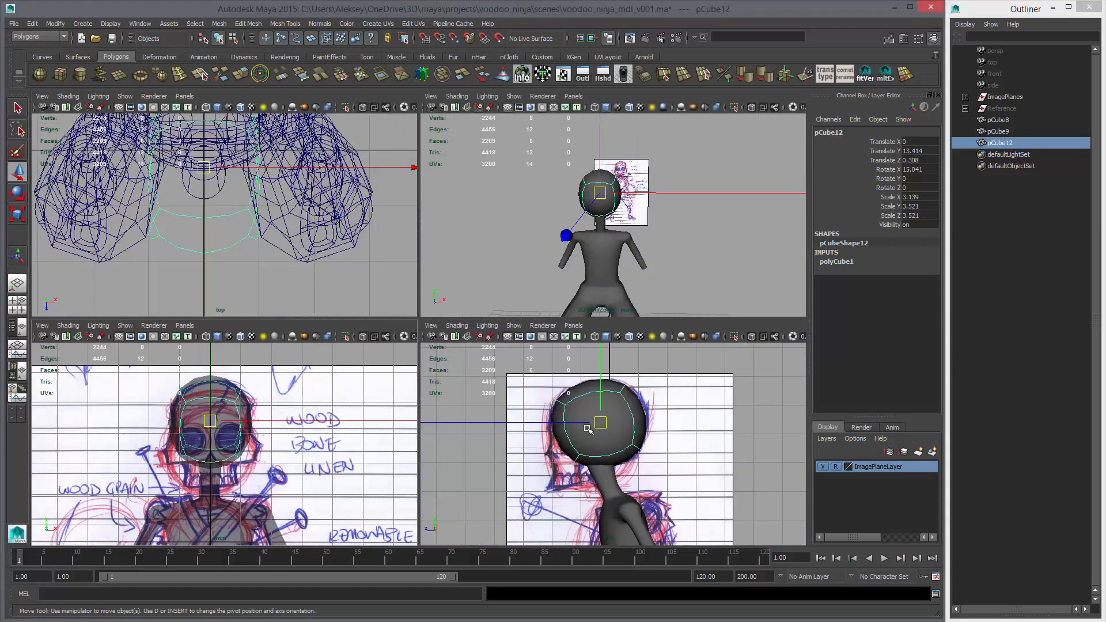
key(space)
key(space)
key(space)
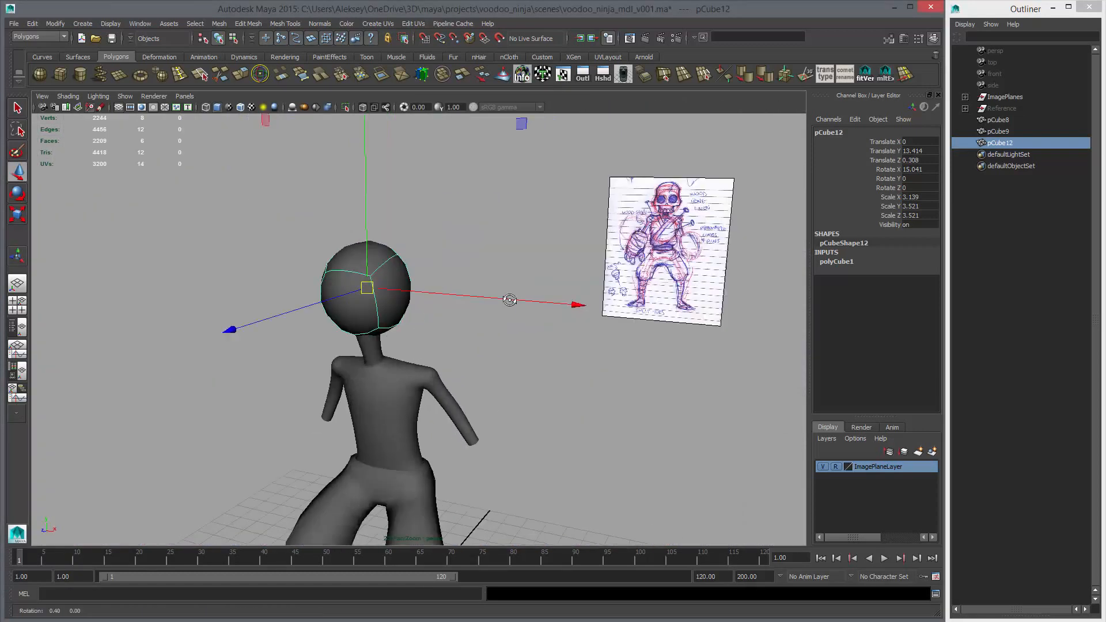
mouse_move(506, 301)
alt+mouse_down()
mouse_move(604, 313)
mouse_move(507, 305)
alt+mouse_up()
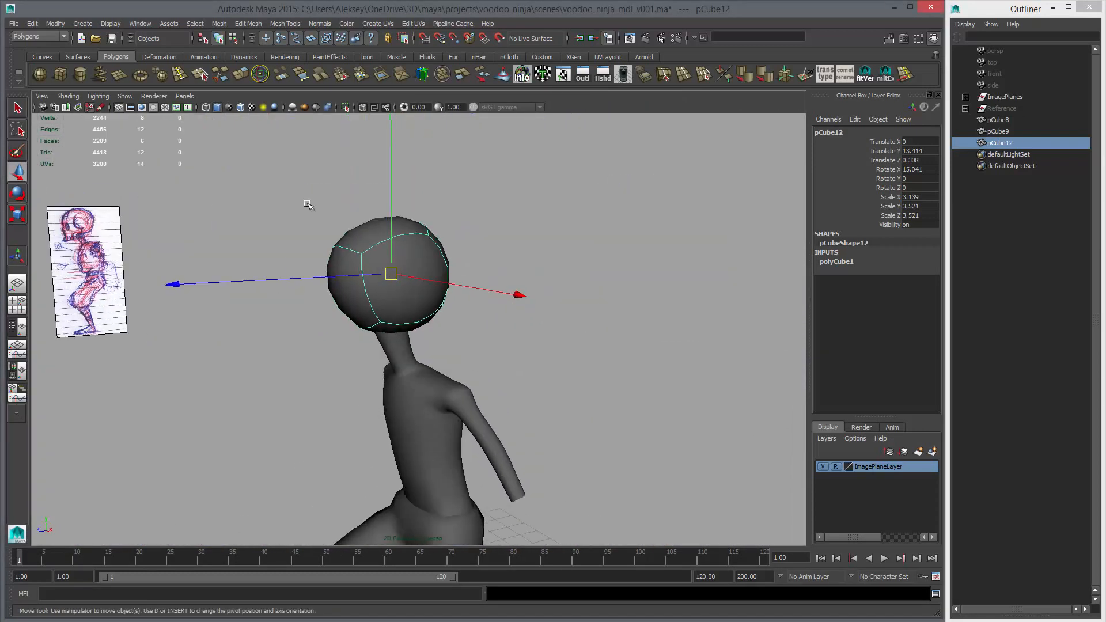
click(169, 75)
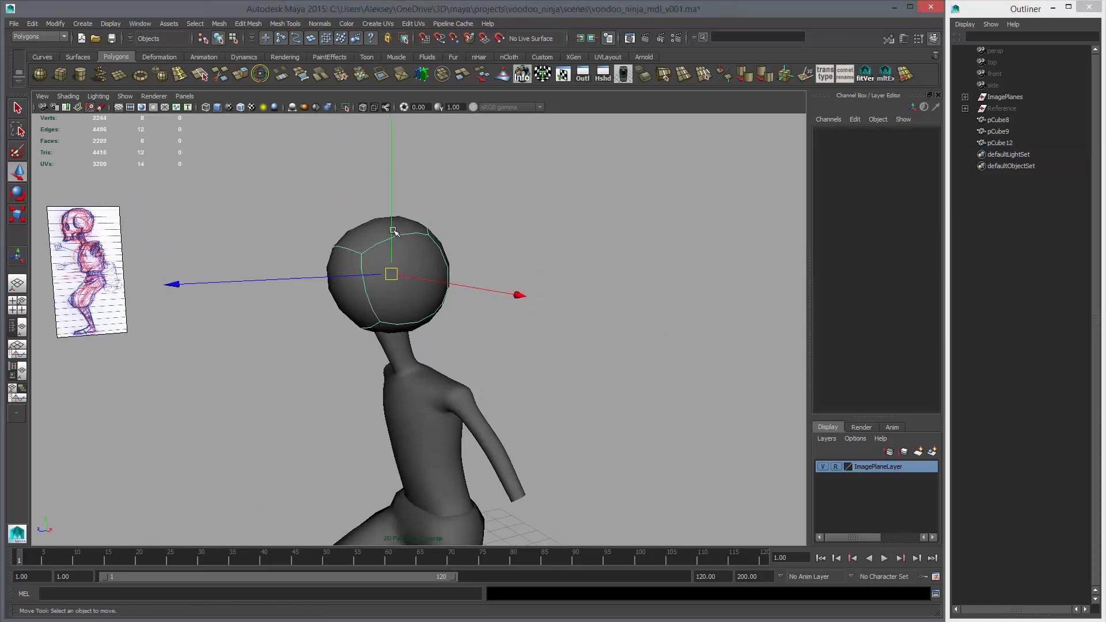
alt+drag(535, 285, 493, 283)
Shift the head in the side view to about Translate Z 0.29 and enlarge it slightly, to about 3.54 on Y and Z
key(space)
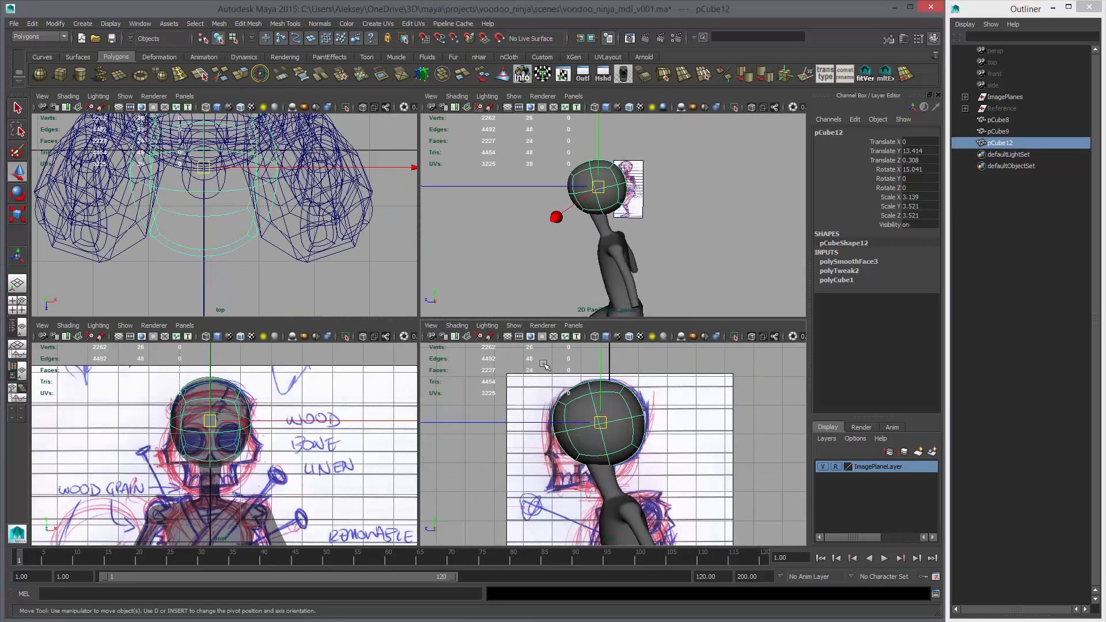
key(space)
middle_drag(492, 262, 501, 284)
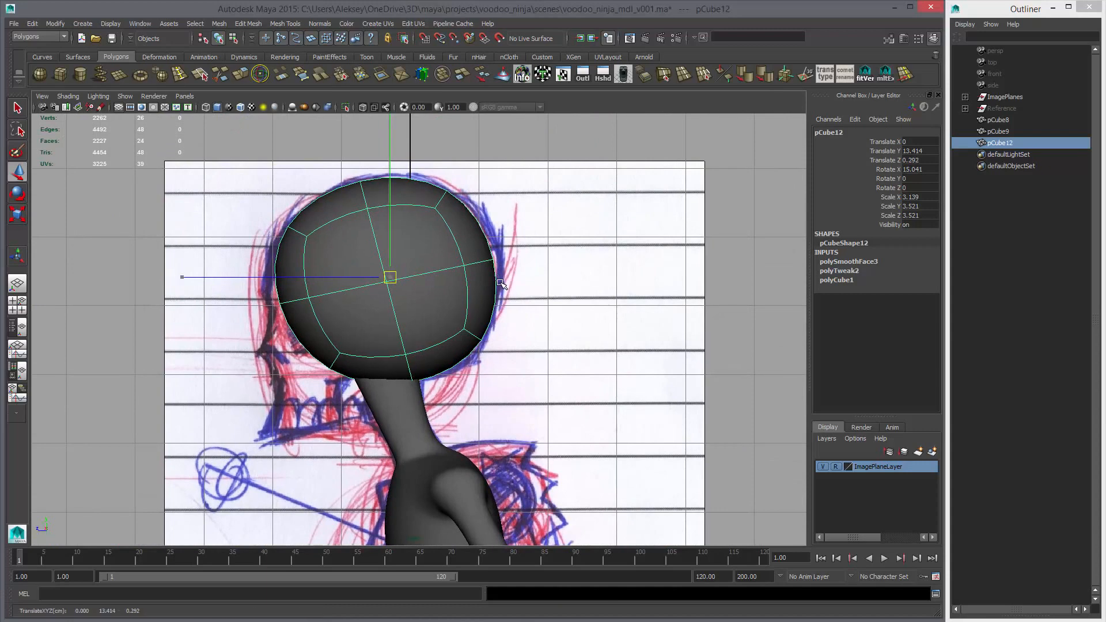
key(r)
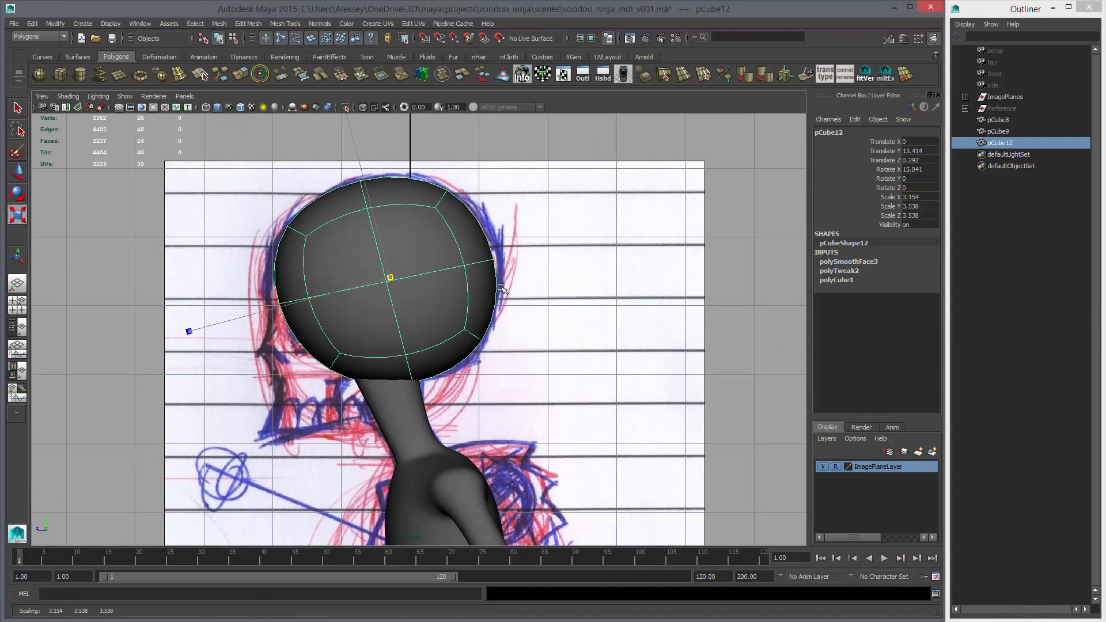
Examine the smoothed head from perspective and side views, selecting its middle side vertices and lower front vertices
click(489, 260)
key(space)
key(space)
alt+drag(523, 284, 552, 311)
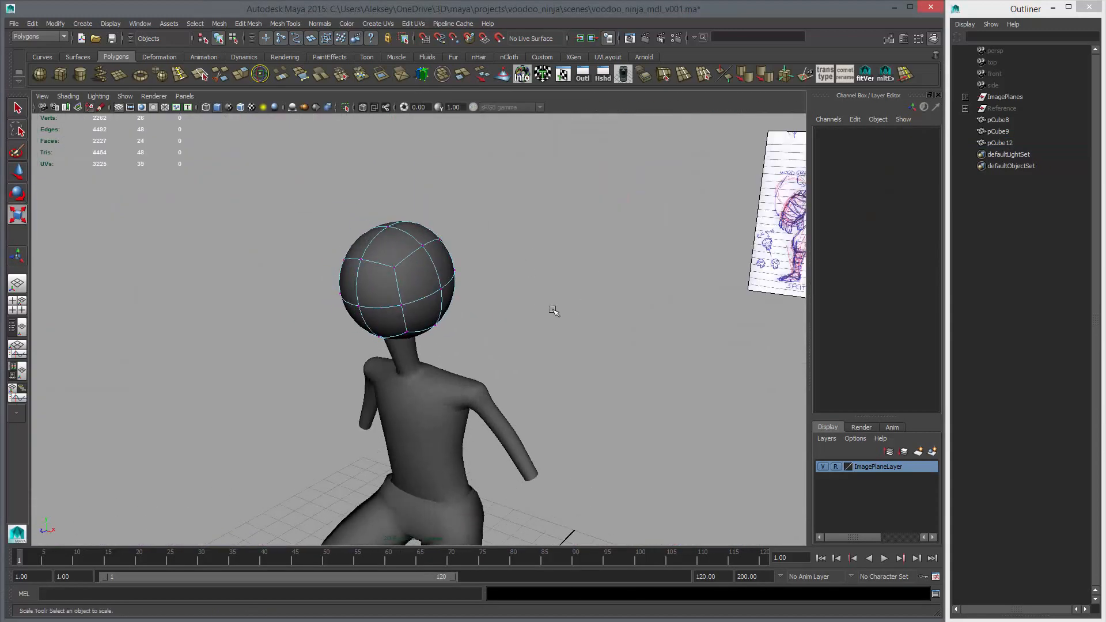
click(439, 290)
alt+drag(441, 291, 416, 292)
shift+click(373, 284)
middle_drag(530, 323, 520, 323)
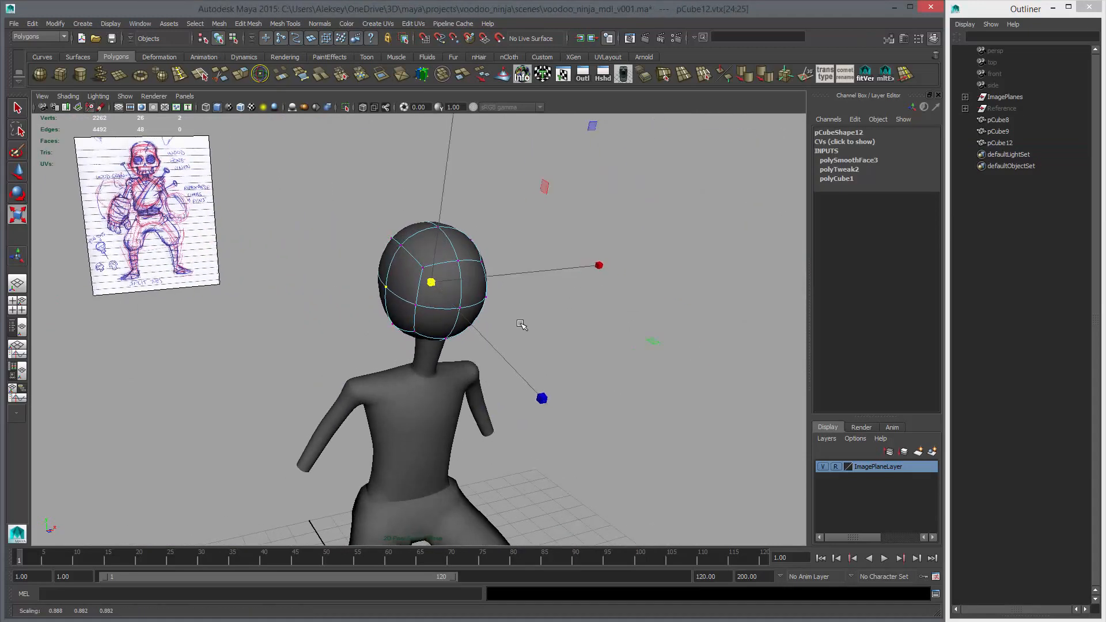
click(412, 303)
alt+drag(412, 303, 513, 363)
middle_drag(516, 362, 475, 349)
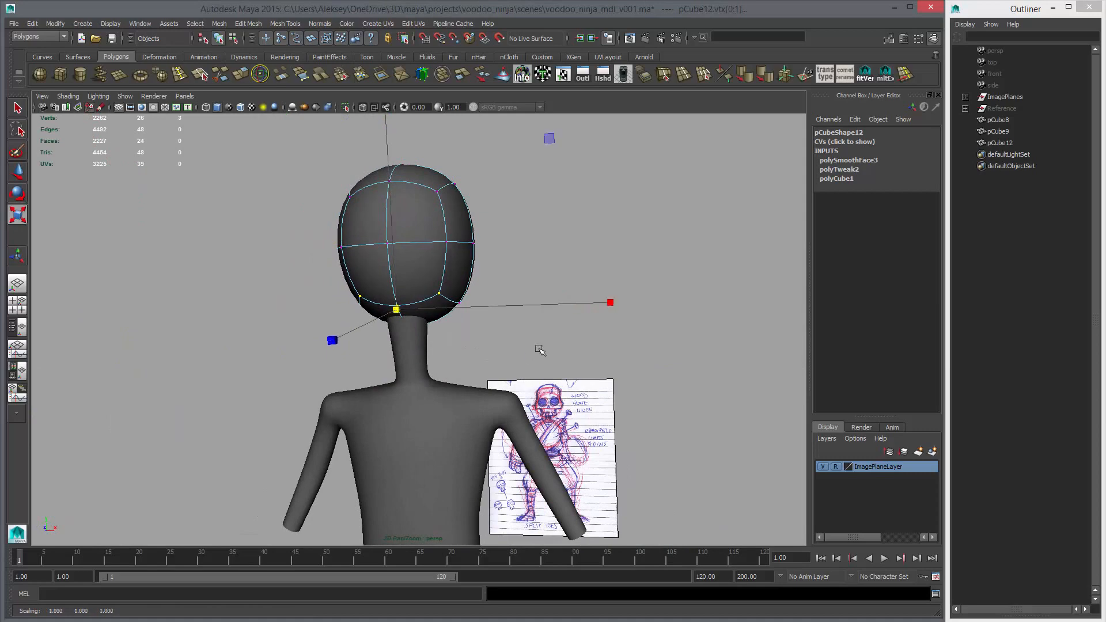
mouse_move(540, 349)
alt+mouse_down()
mouse_move(553, 363)
mouse_move(541, 362)
alt+mouse_up()
key(space)
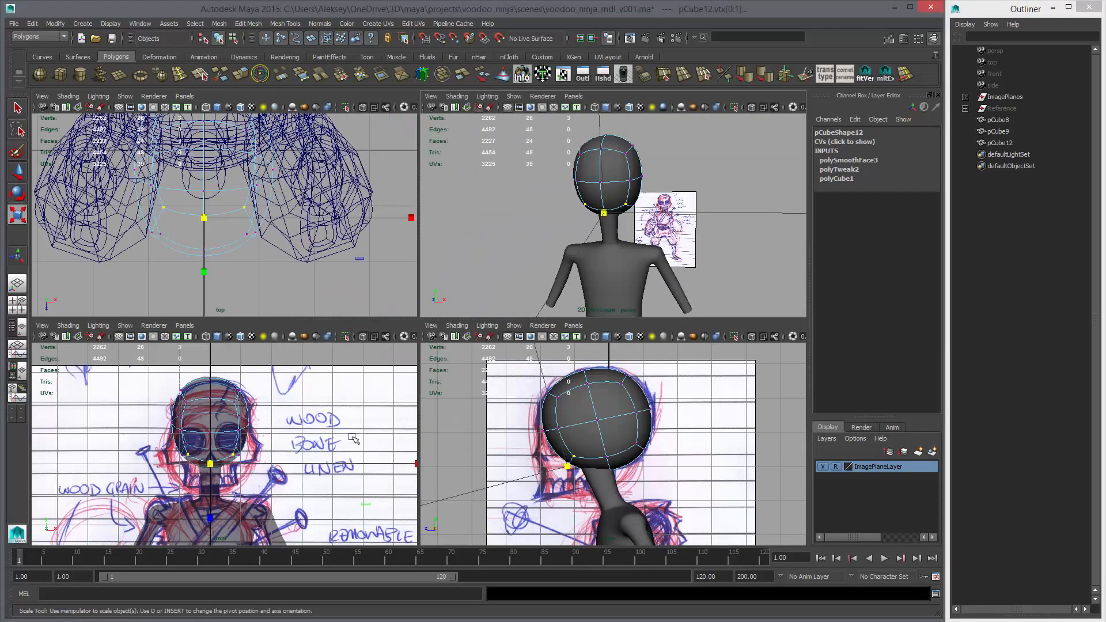
key(space)
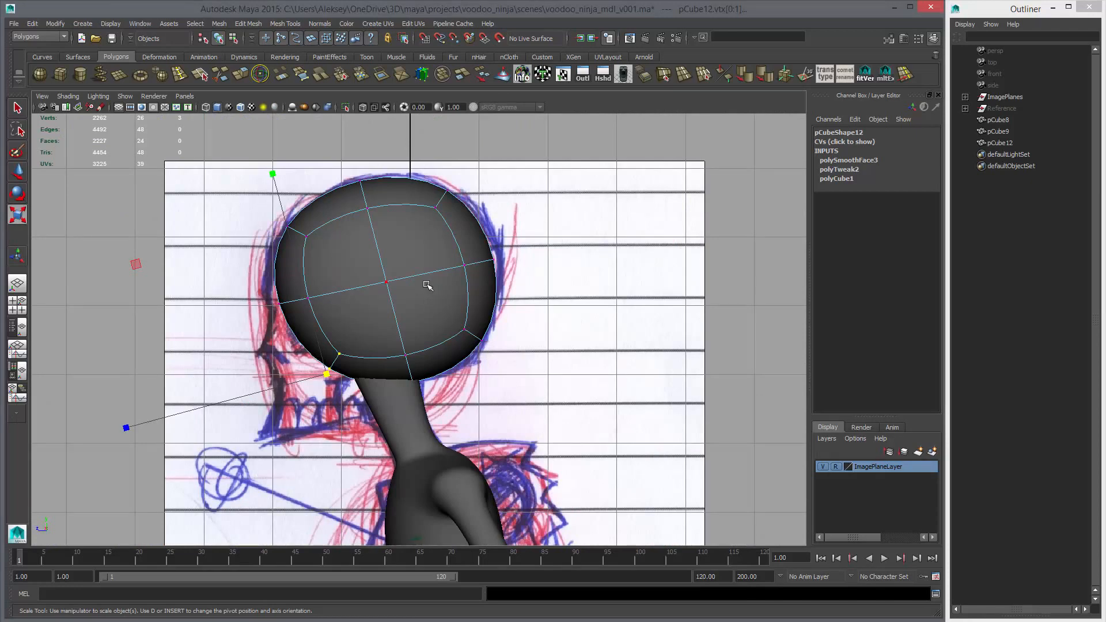
key(F8)
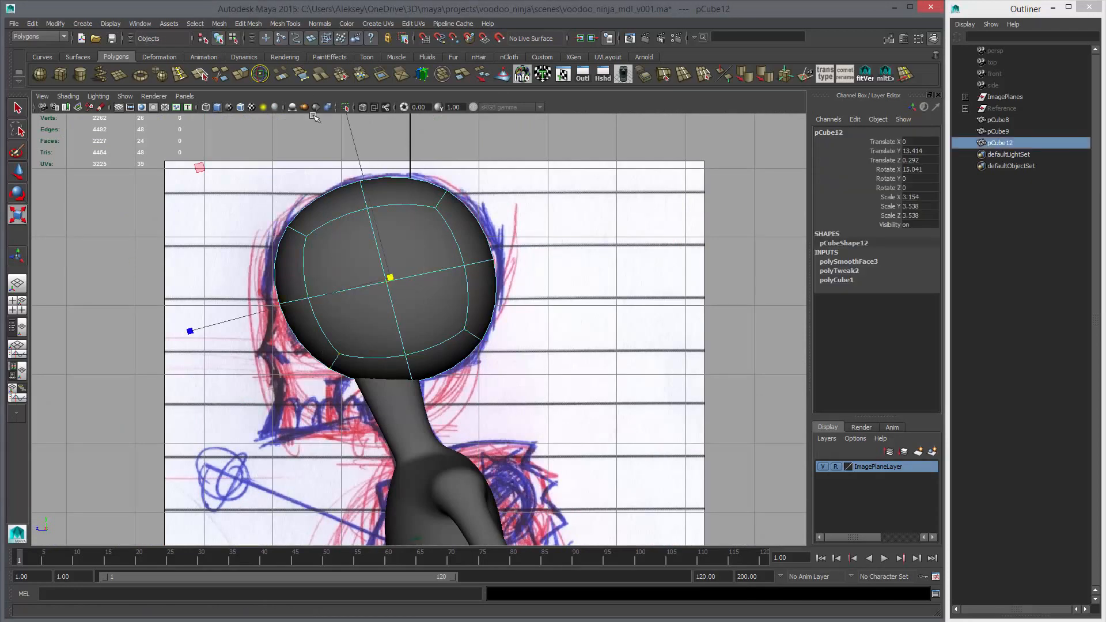
Turn off the head's smooth preview, smooth the mesh once more and delete its construction history
key(1)
click(161, 75)
click(458, 225)
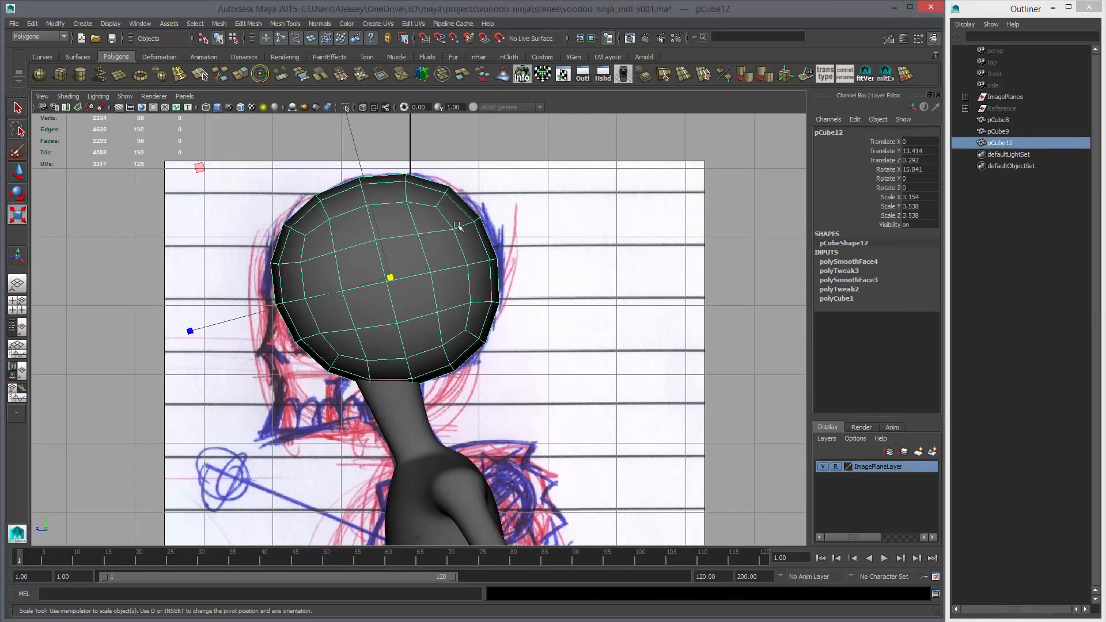
key(alt+shift+d)
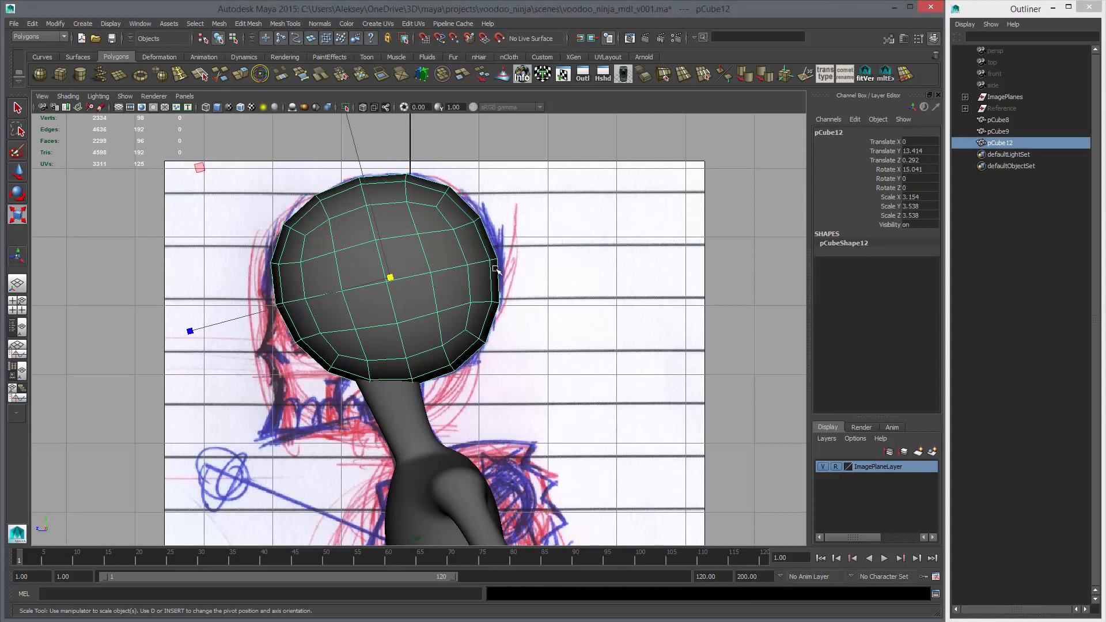
alt+middle_drag(445, 285, 493, 261)
key(w)
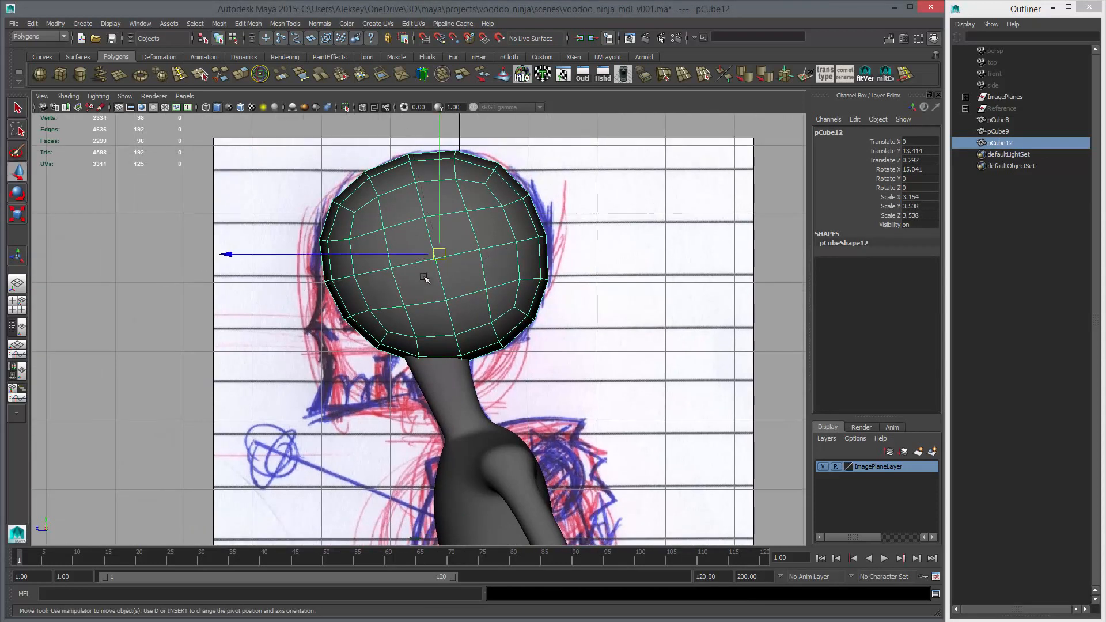
Hide the body mesh, and duplicate the head as a hidden backup, leaving the original head selected
click(436, 394)
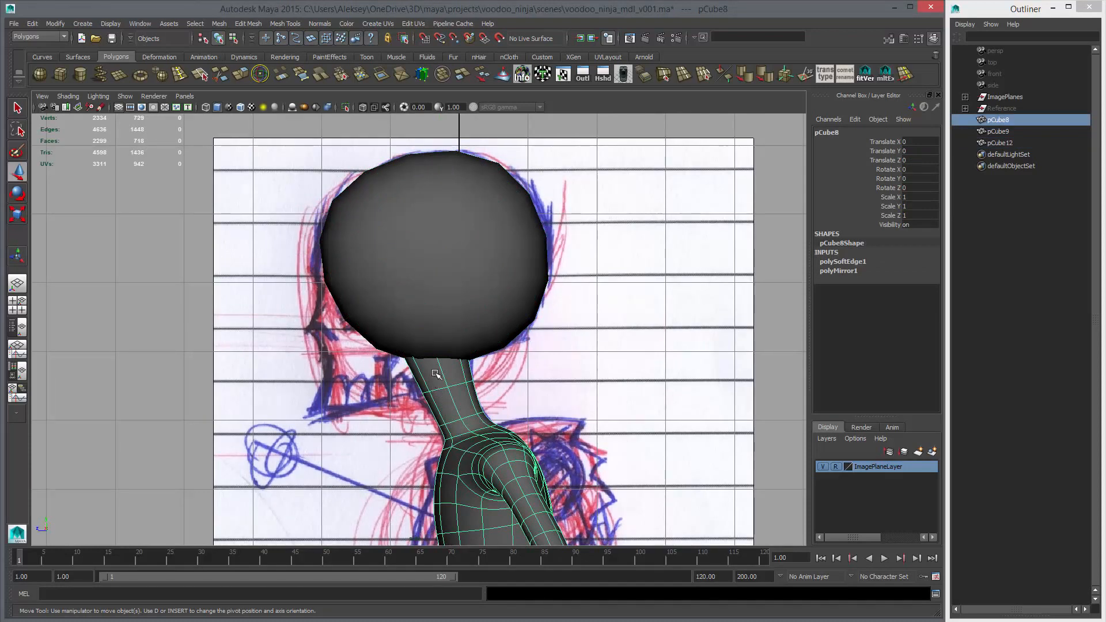
key(ctrl+h)
click(460, 277)
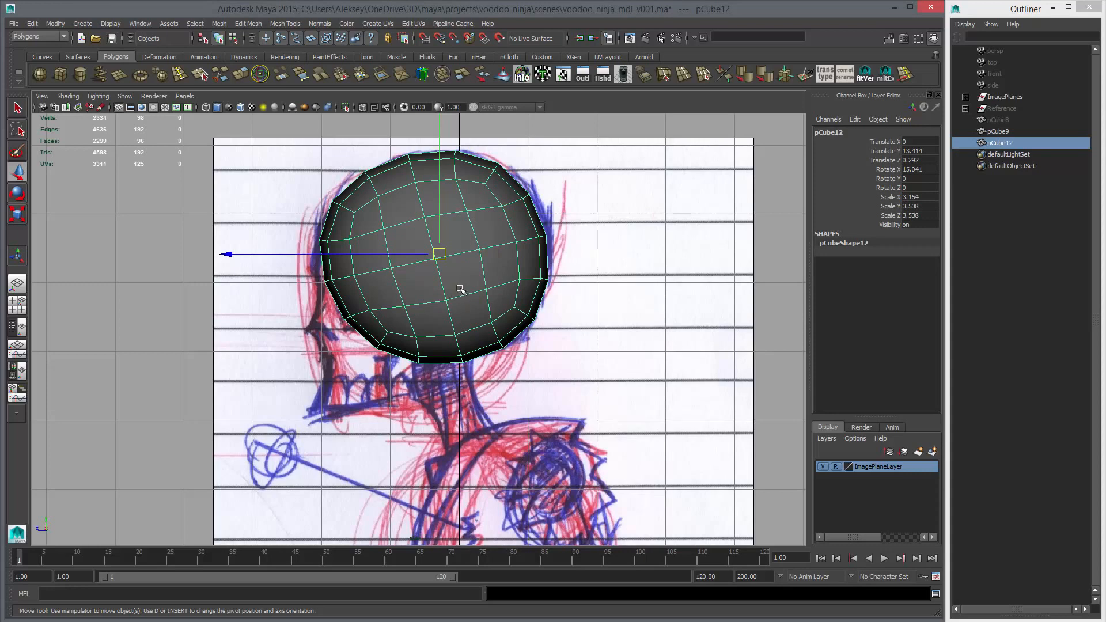
key(ctrl+d)
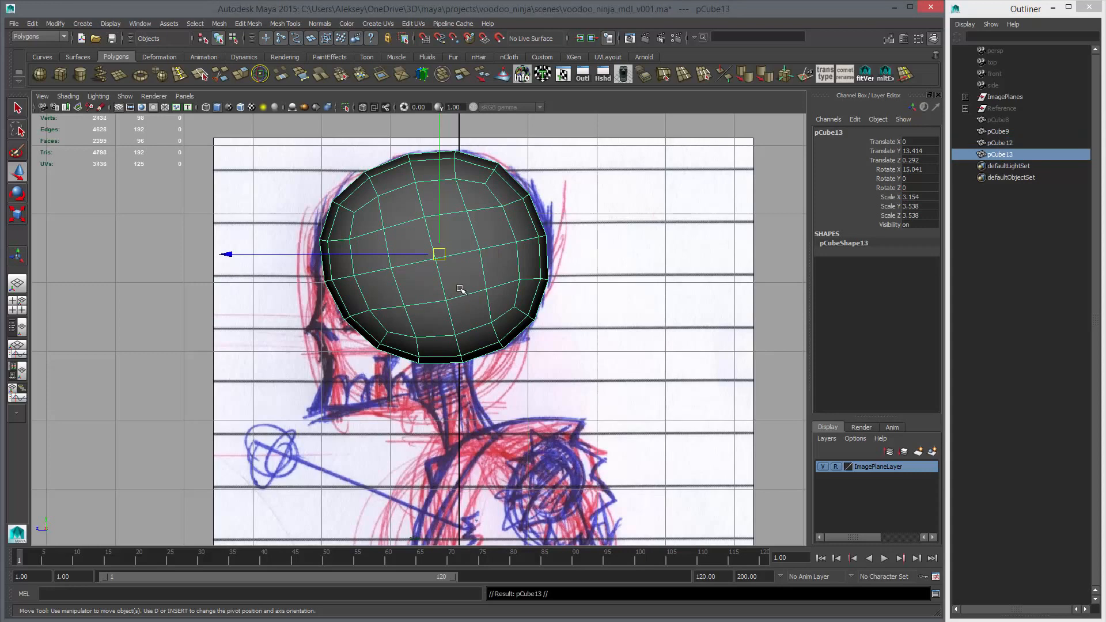
key(ctrl+h)
click(395, 272)
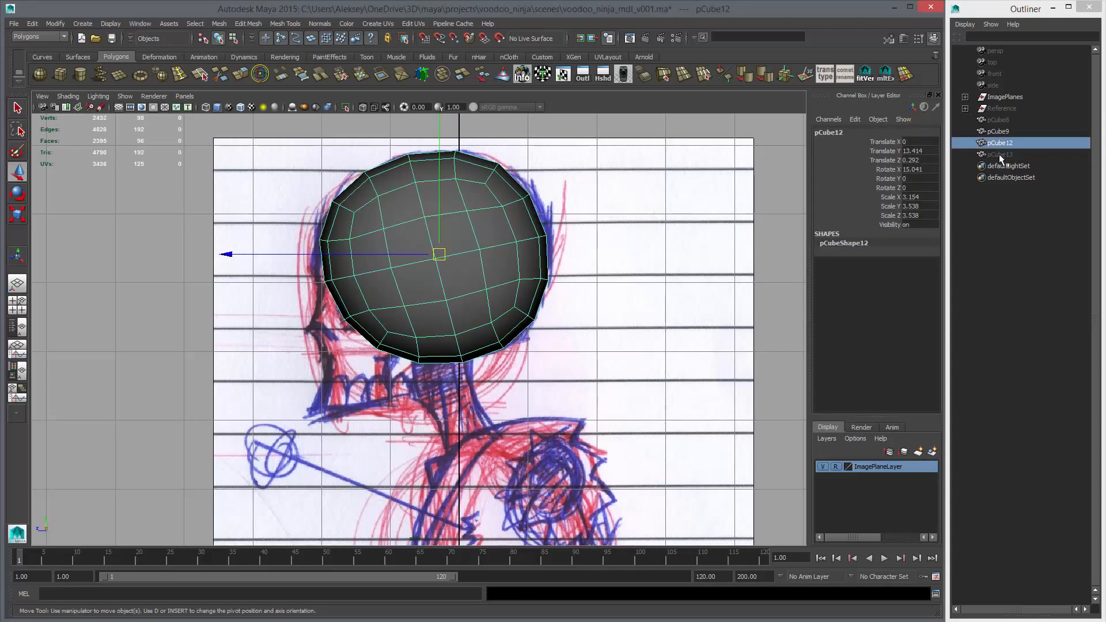
Delete all head faces except the upper front quarter that forms the forehead, using an inverted face selection
right_drag(403, 221, 368, 226)
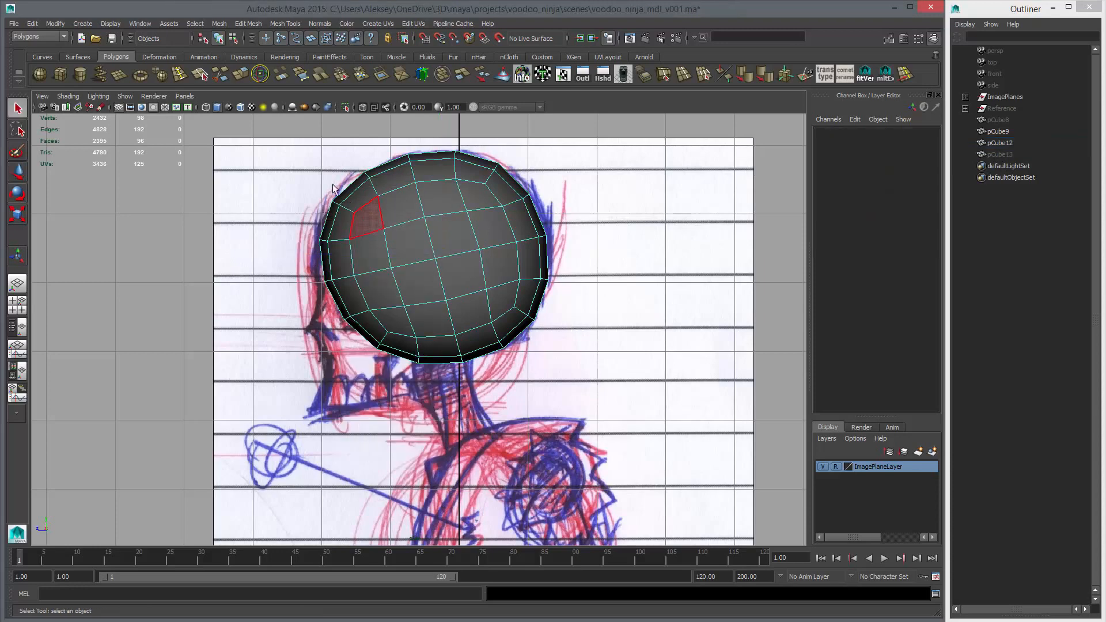
drag(395, 256, 403, 266)
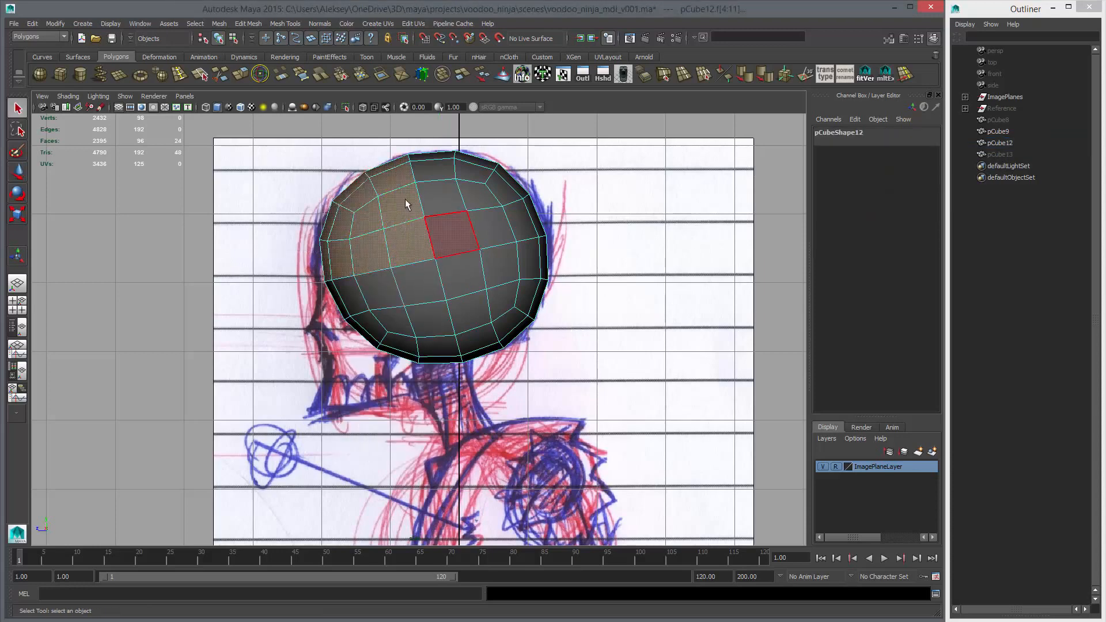
key(ctrl+shift+i)
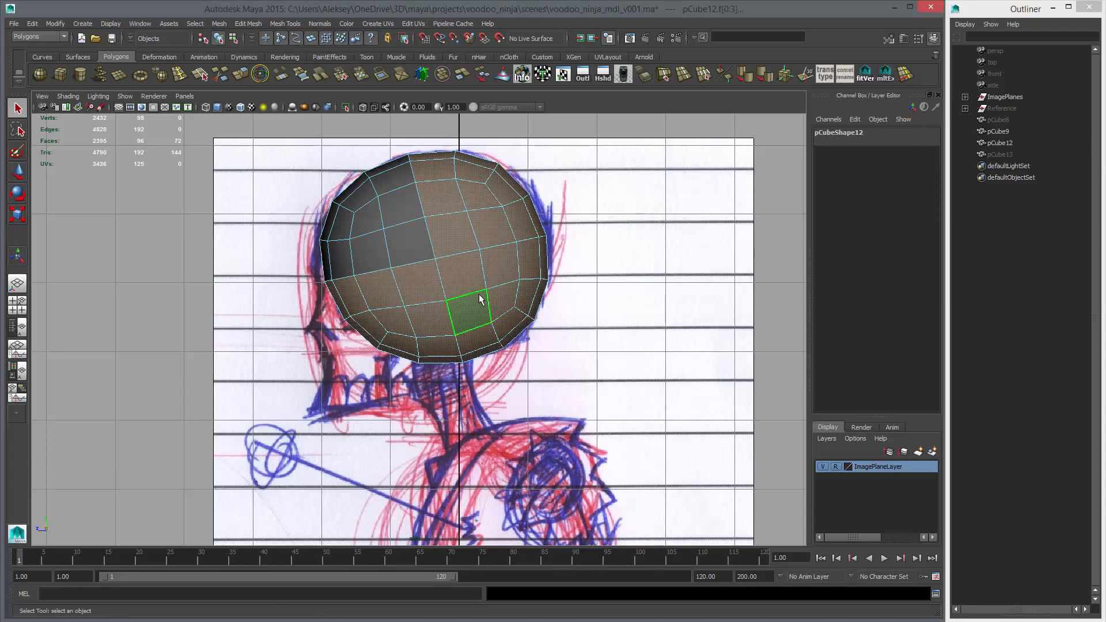
key(Delete)
Level the forehead patch's lower border vertices along the brow line in the side view, pulling its rear corner forward to the eye socket
alt+right_drag(369, 252, 406, 235)
alt+middle_drag(406, 235, 495, 264)
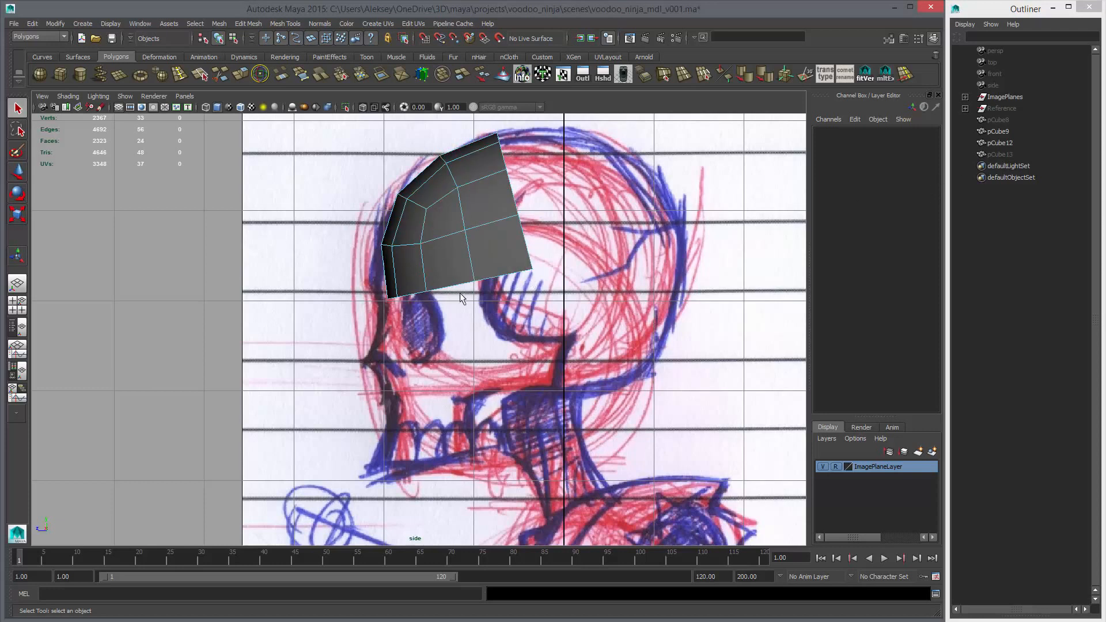
scroll(459, 269, up, 2)
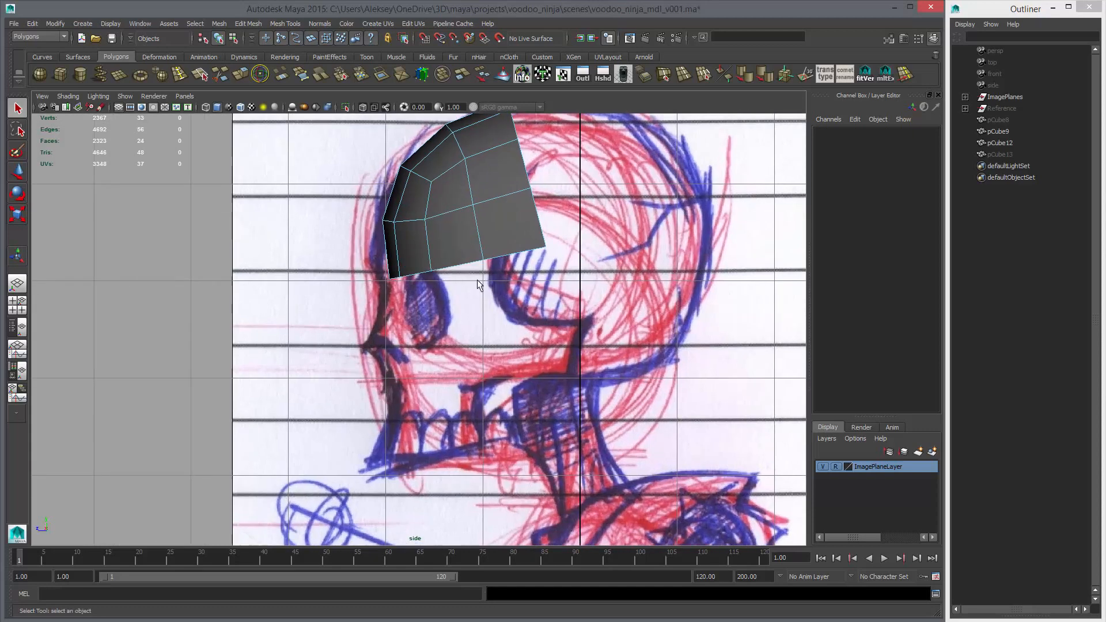
key(w)
right_drag(426, 251, 380, 253)
mouse_move(369, 268)
mouse_down()
mouse_move(394, 292)
mouse_move(375, 259)
mouse_up()
drag(393, 260, 416, 289)
drag(400, 277, 394, 262)
drag(422, 259, 441, 283)
drag(431, 271, 494, 274)
drag(483, 260, 473, 262)
middle_drag(485, 274, 475, 271)
drag(495, 224, 554, 276)
middle_drag(540, 279, 500, 281)
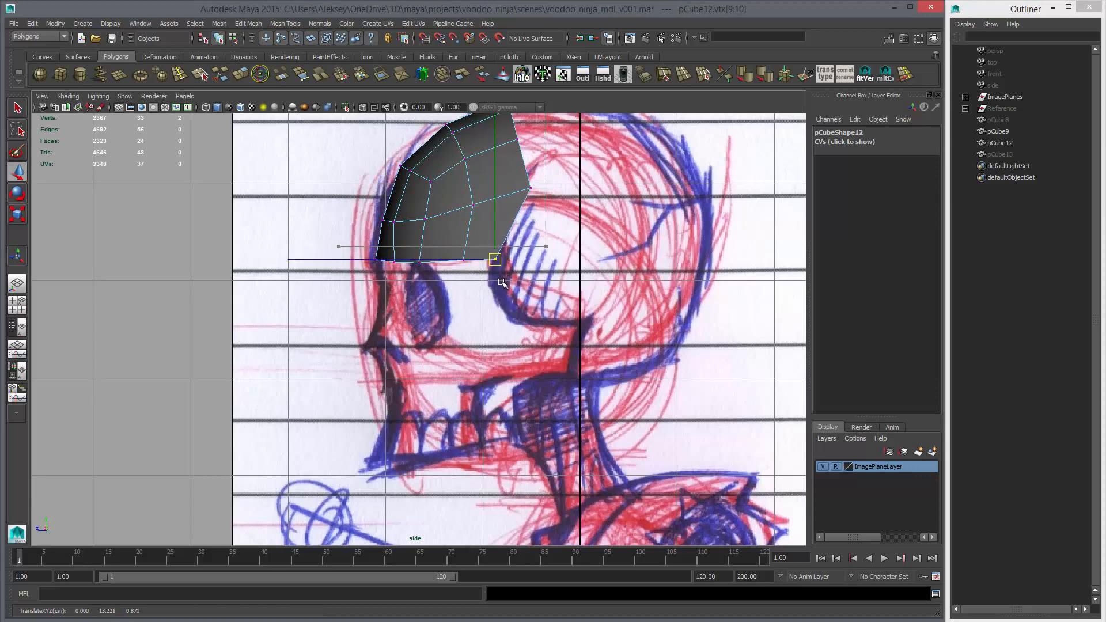
Even out the spacing of the middle vertices along the forehead patch's lower border
drag(444, 246, 473, 275)
middle_drag(473, 276, 471, 275)
drag(403, 245, 425, 272)
mouse_move(423, 271)
middle_down()
mouse_move(417, 256)
mouse_move(419, 267)
middle_up()
drag(380, 242, 406, 273)
middle_drag(406, 273, 431, 320)
Pull the two middle vertices of the patch's rear border forward to follow the sketched temple line
drag(510, 239, 537, 274)
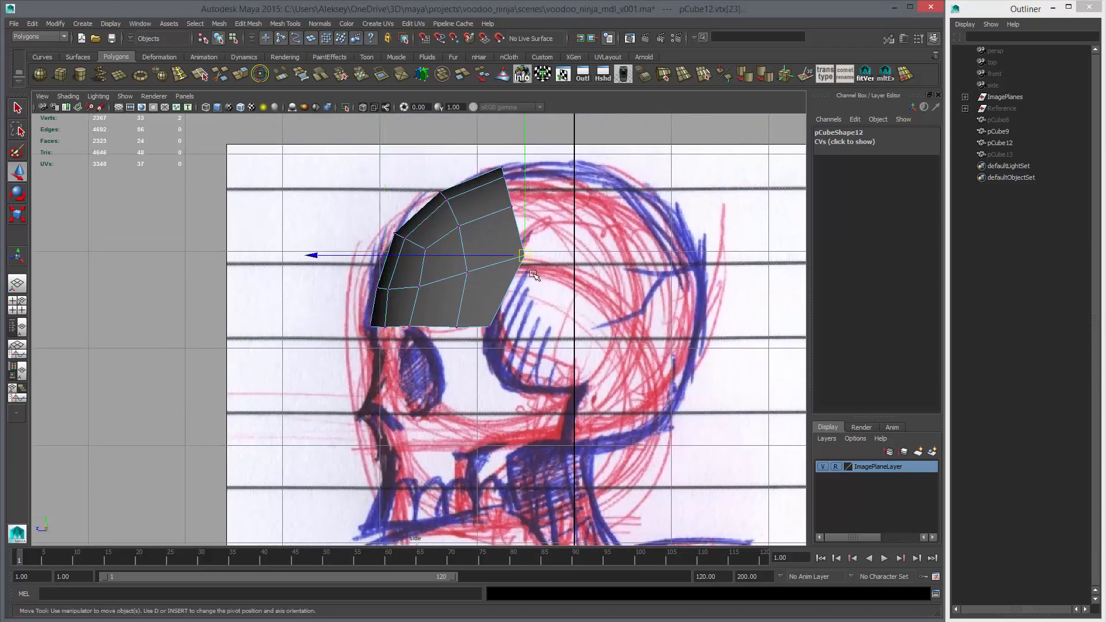
middle_drag(536, 274, 511, 284)
drag(497, 194, 528, 226)
middle_drag(528, 227, 523, 231)
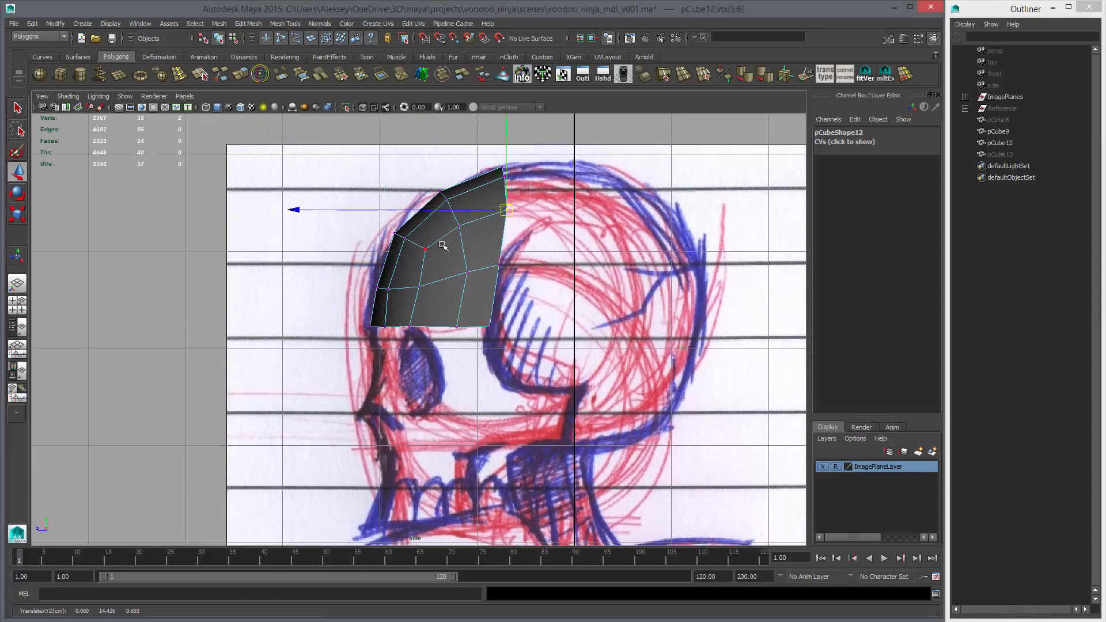
Reposition the inner side vertices of the forehead patch for an even edge flow, checking the shape in perspective
drag(446, 247, 478, 288)
middle_drag(478, 289, 471, 292)
drag(402, 279, 424, 296)
middle_drag(424, 296, 419, 294)
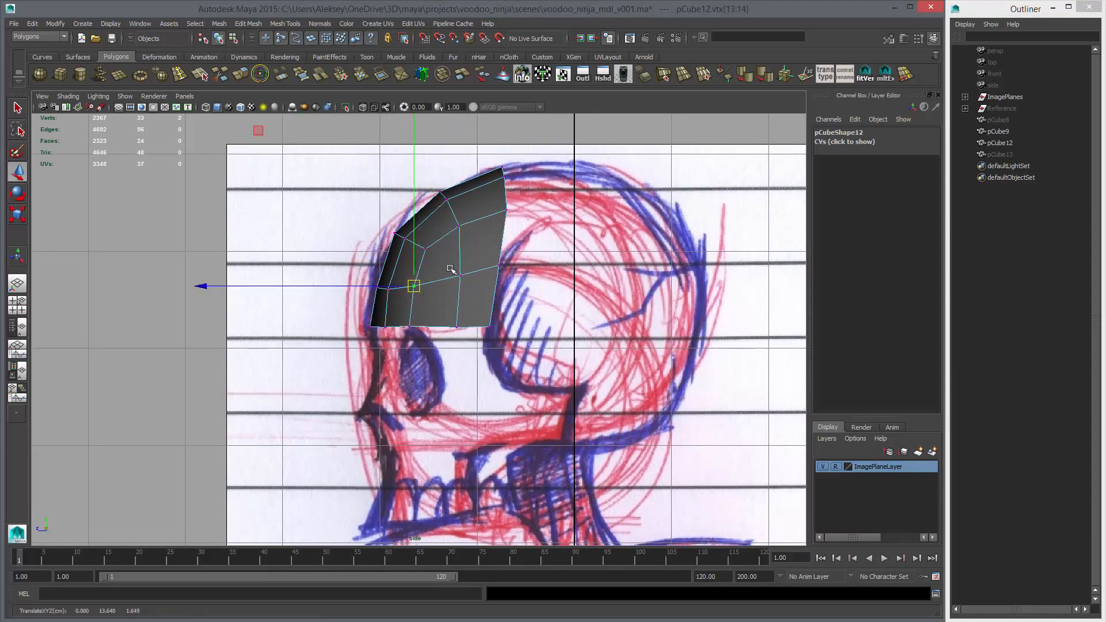
drag(451, 267, 473, 289)
middle_drag(473, 289, 469, 291)
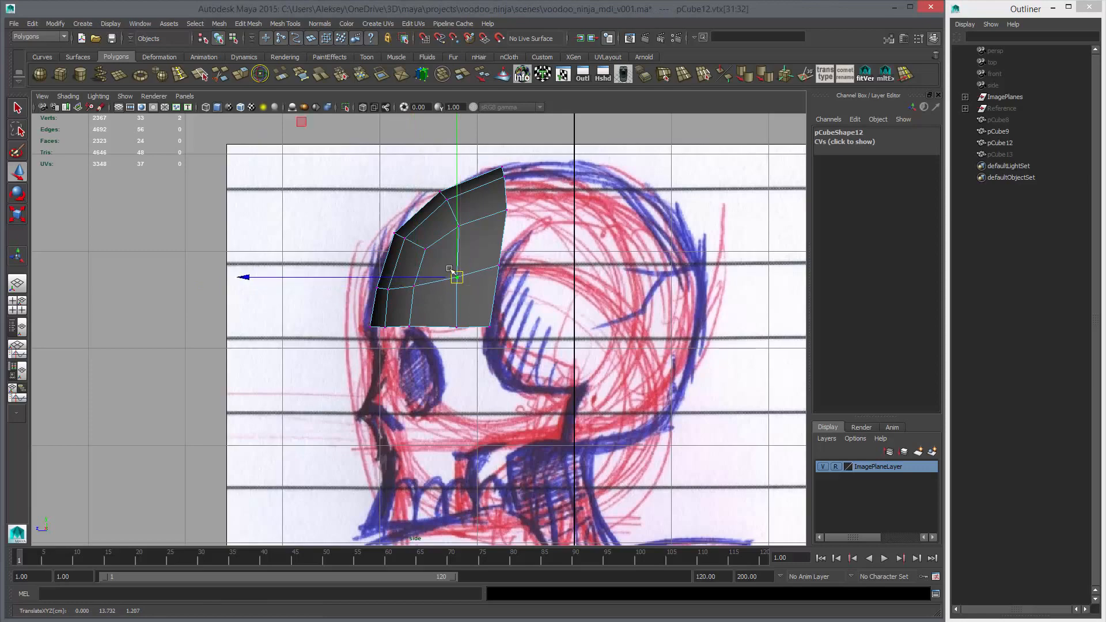
drag(413, 237, 484, 340)
key(space)
key(space)
key(1)
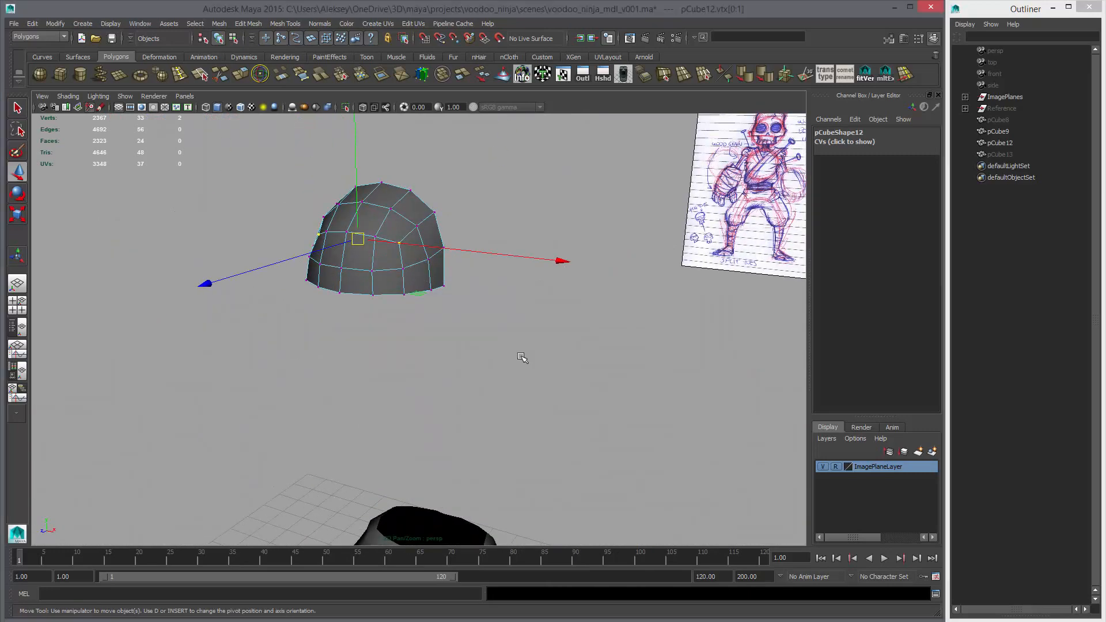
Select the edges along the forehead patch's lower border in the side view
key(space)
key(space)
alt+middle_drag(464, 366, 424, 331)
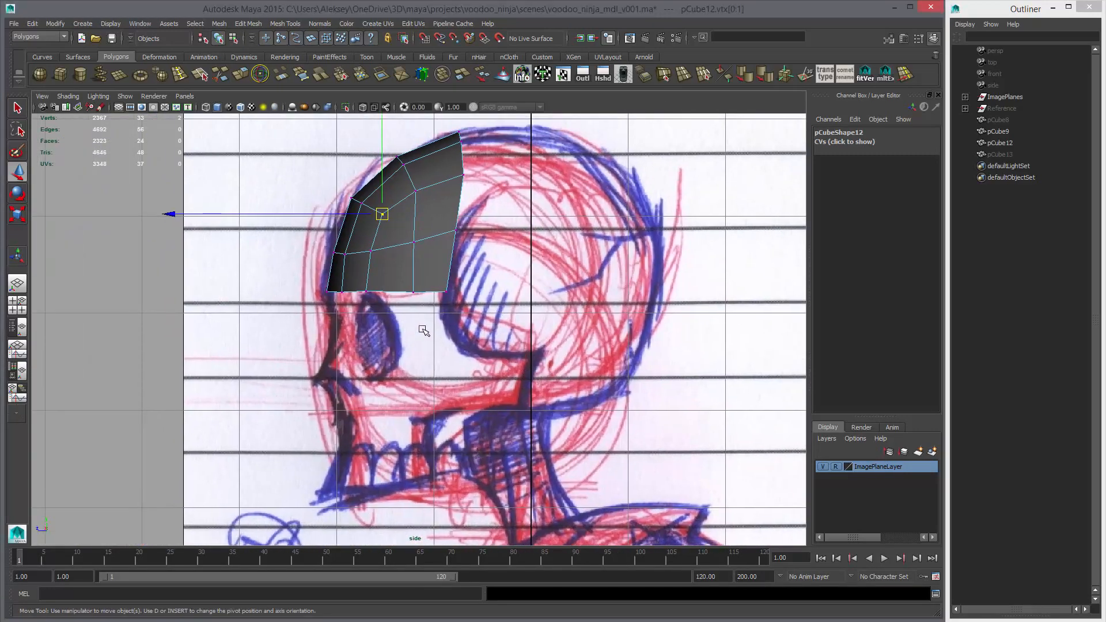
alt+middle_drag(396, 278, 432, 265)
right_drag(353, 249, 351, 219)
drag(323, 236, 523, 219)
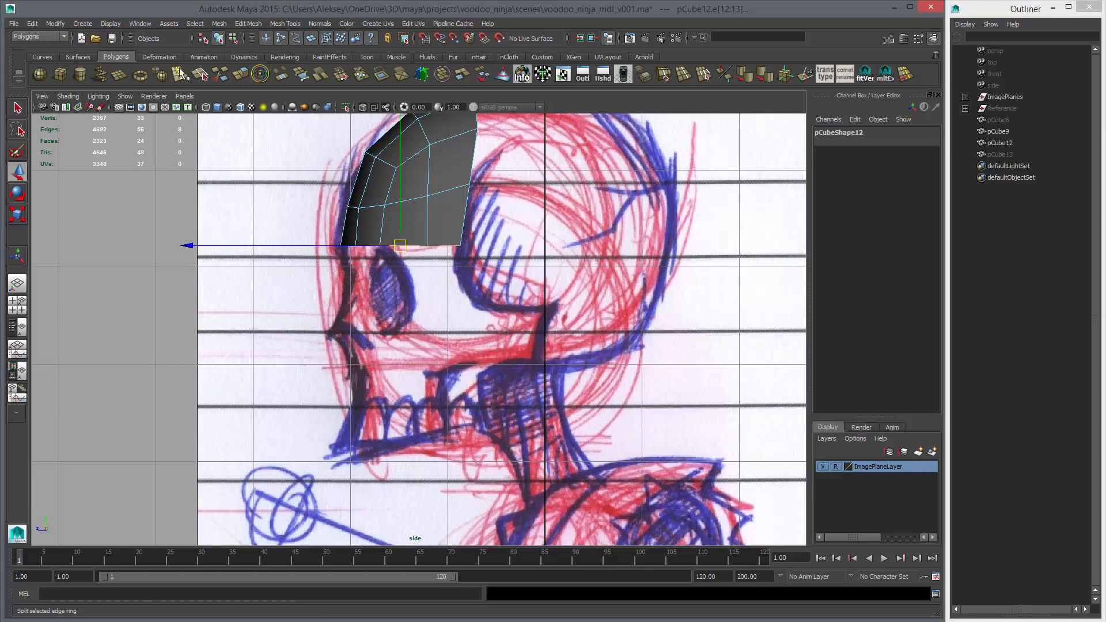
Draw a straight EP curve in the side view from the nose tip back to the vertical centre line
click(42, 57)
click(77, 75)
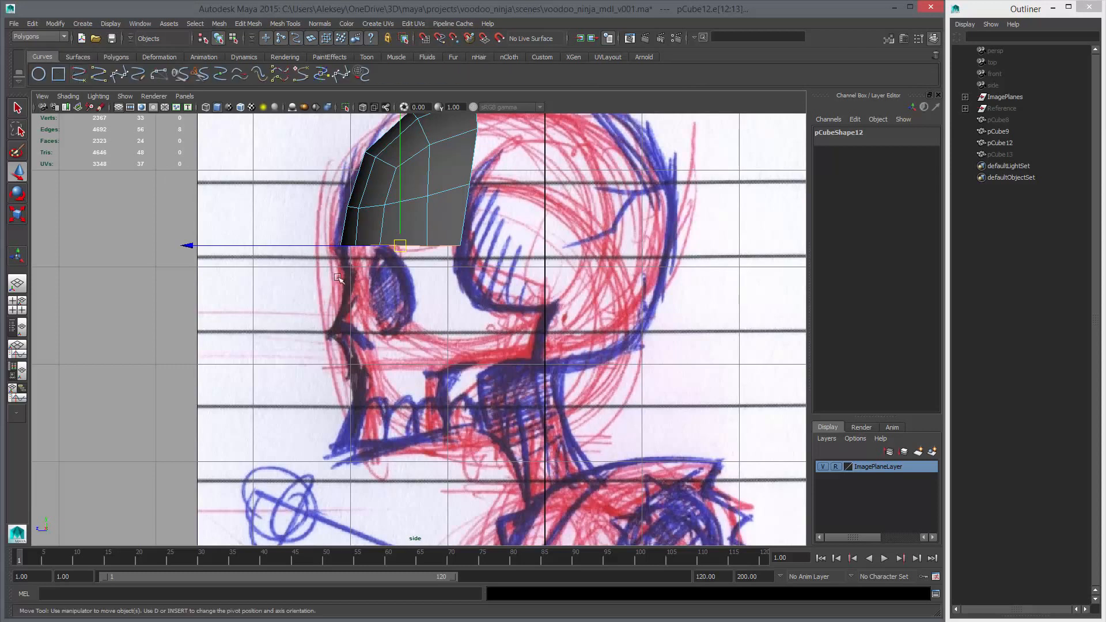
click(329, 333)
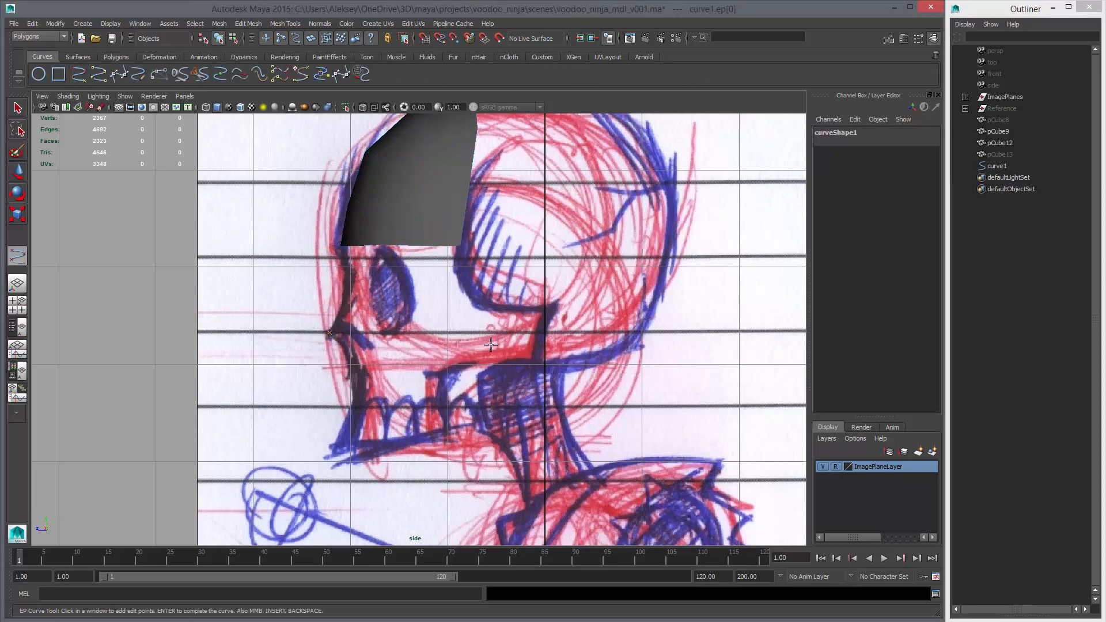
click(543, 333)
key(Return)
key(space)
Move the curve's three control vertices behind the front one sideways, away from the centre plane
drag(609, 292, 545, 293)
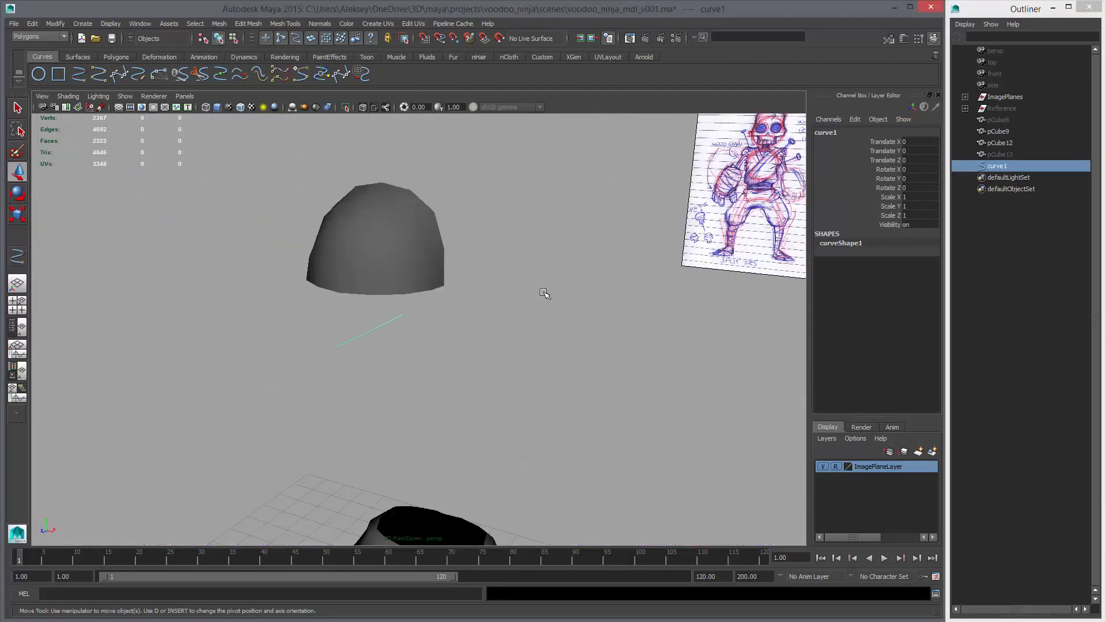
alt+drag(426, 305, 448, 334)
right_drag(401, 324, 345, 322)
drag(357, 301, 455, 340)
key(space)
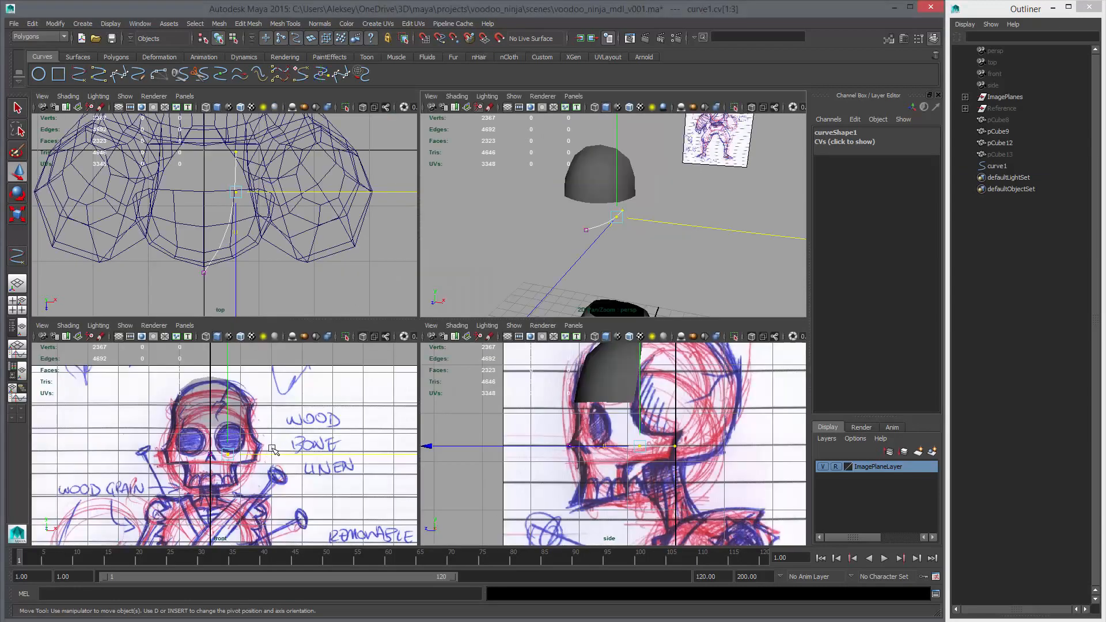
key(space)
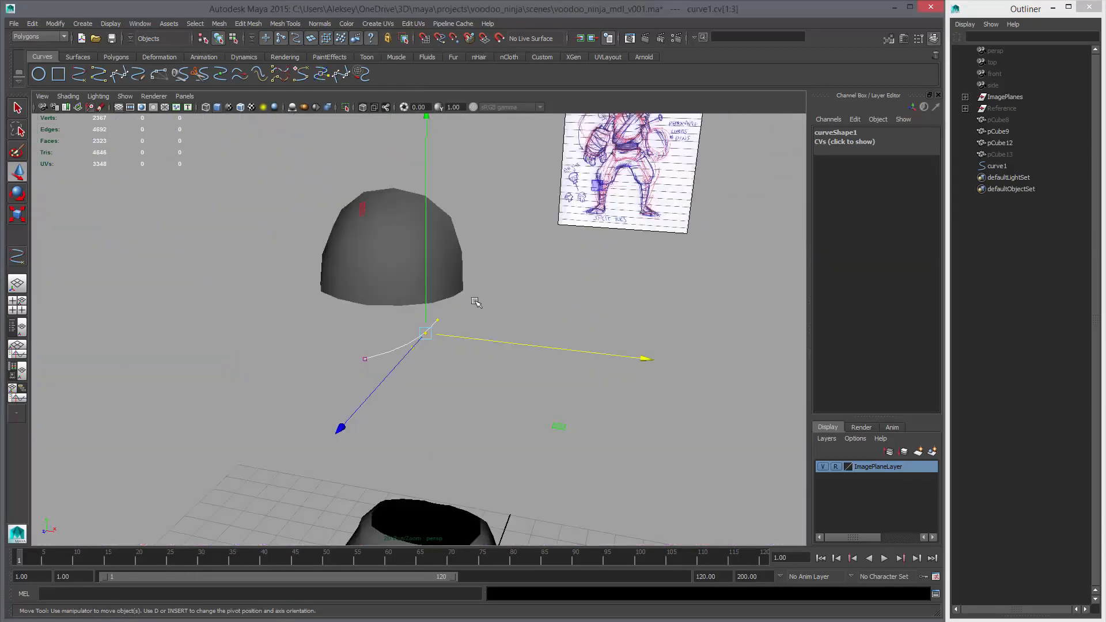
Spread the curve's rear control vertices farther out, placing the last one at about X 1.58 against the front sketch's cheekbone
drag(474, 301, 420, 340)
middle_drag(456, 350, 479, 351)
drag(510, 301, 453, 337)
middle_drag(466, 352, 491, 355)
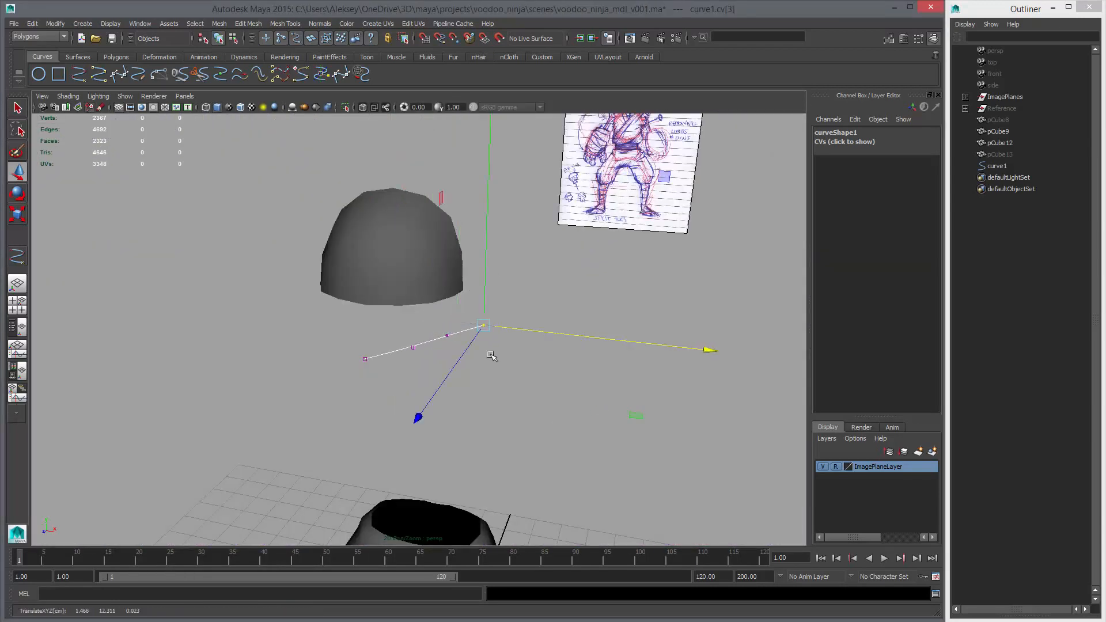
key(space)
key(space)
scroll(539, 370, up, 5)
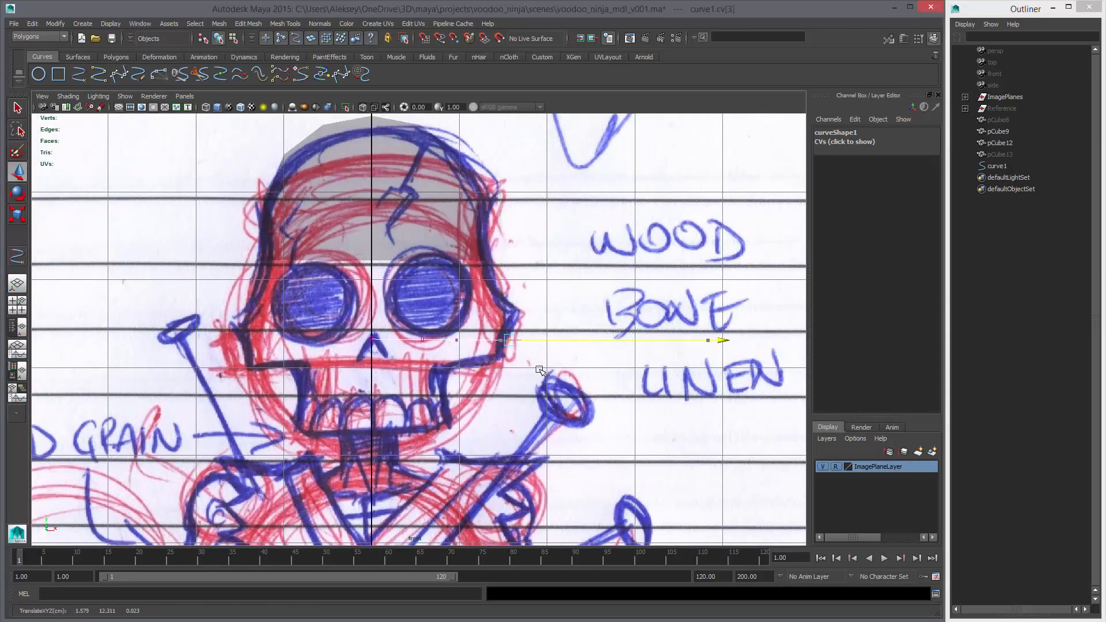
key(space)
key(space)
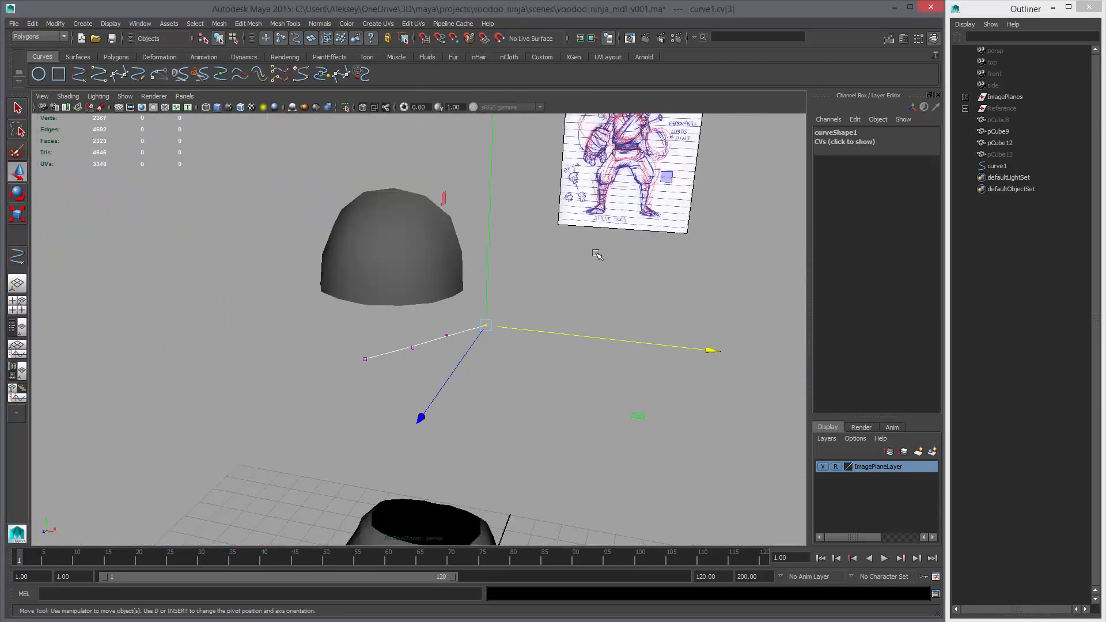
Shape the curve into a rounded arc around the cheek by moving its middle control vertices, with smooth display on
alt+drag(475, 300, 494, 351)
alt+middle_drag(494, 351, 493, 230)
alt+drag(493, 230, 490, 256)
drag(388, 296, 431, 294)
middle_drag(431, 295, 442, 294)
drag(442, 255, 472, 298)
middle_drag(472, 298, 503, 324)
alt+drag(487, 322, 464, 348)
key(3)
drag(414, 292, 453, 328)
middle_drag(475, 342, 495, 366)
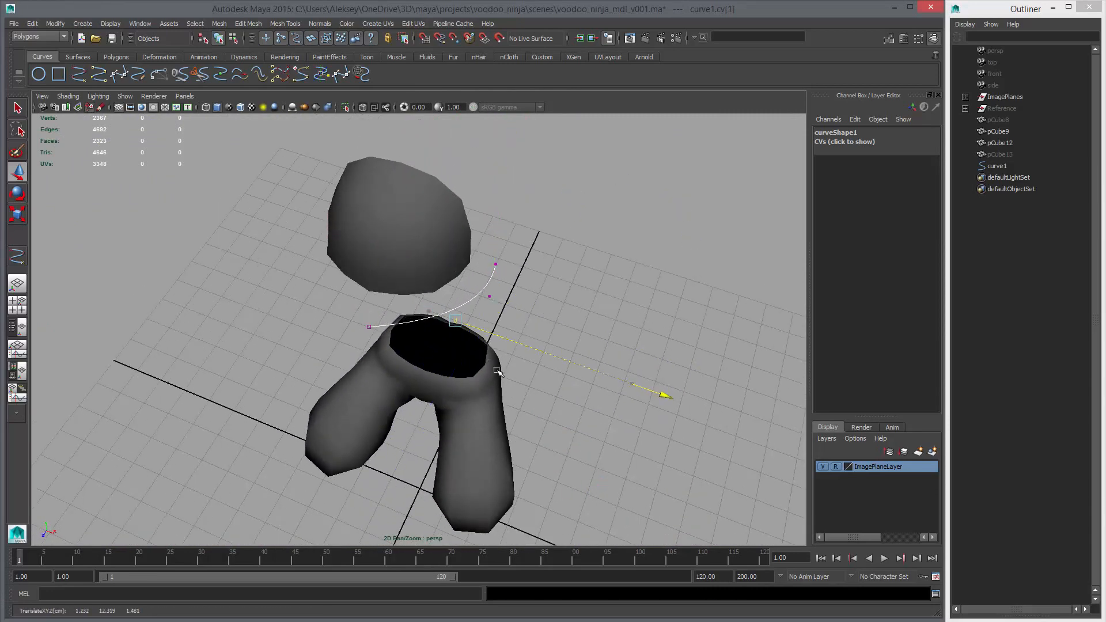
drag(454, 329, 466, 350)
Shift the curve's second control vertex along Z in the side view to about Z 1.73
key(space)
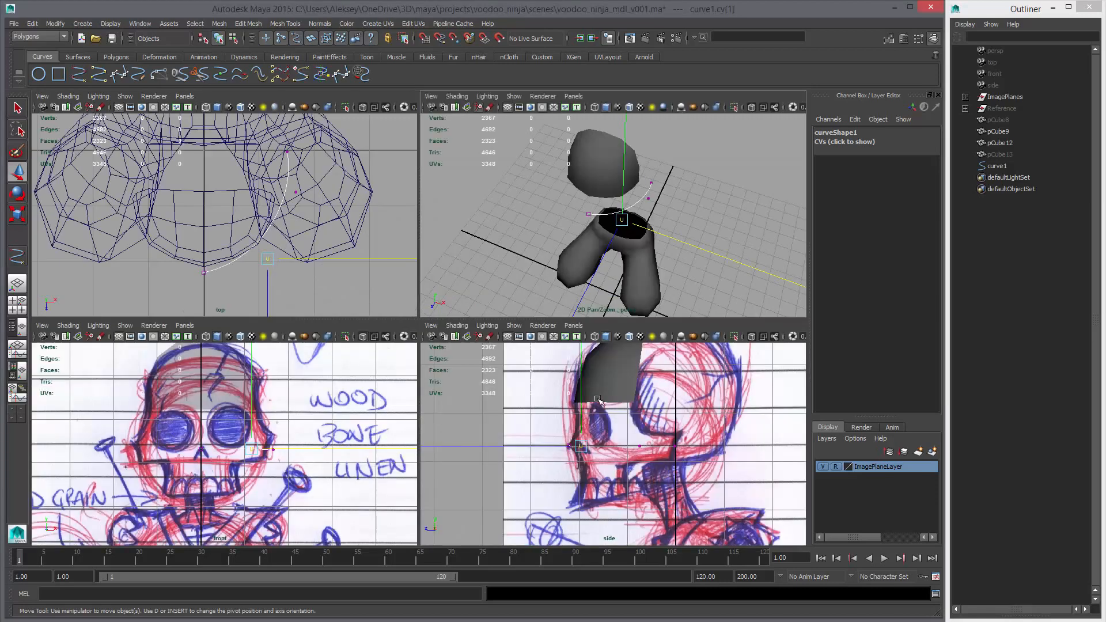
key(space)
key(space)
key(space)
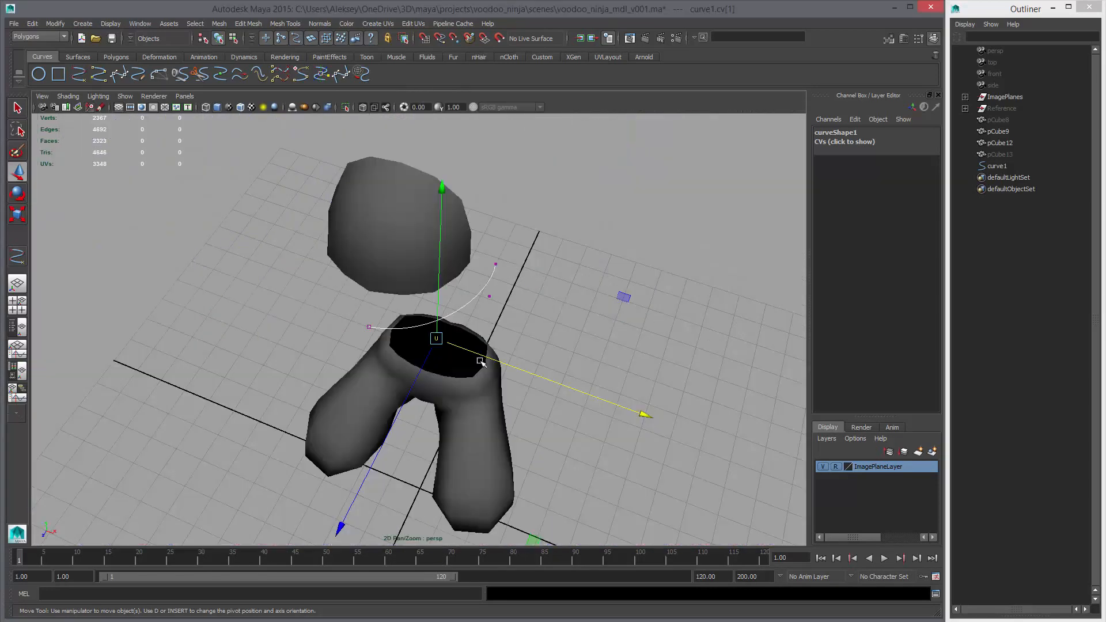
alt+drag(468, 373, 486, 366)
click(456, 336)
key(space)
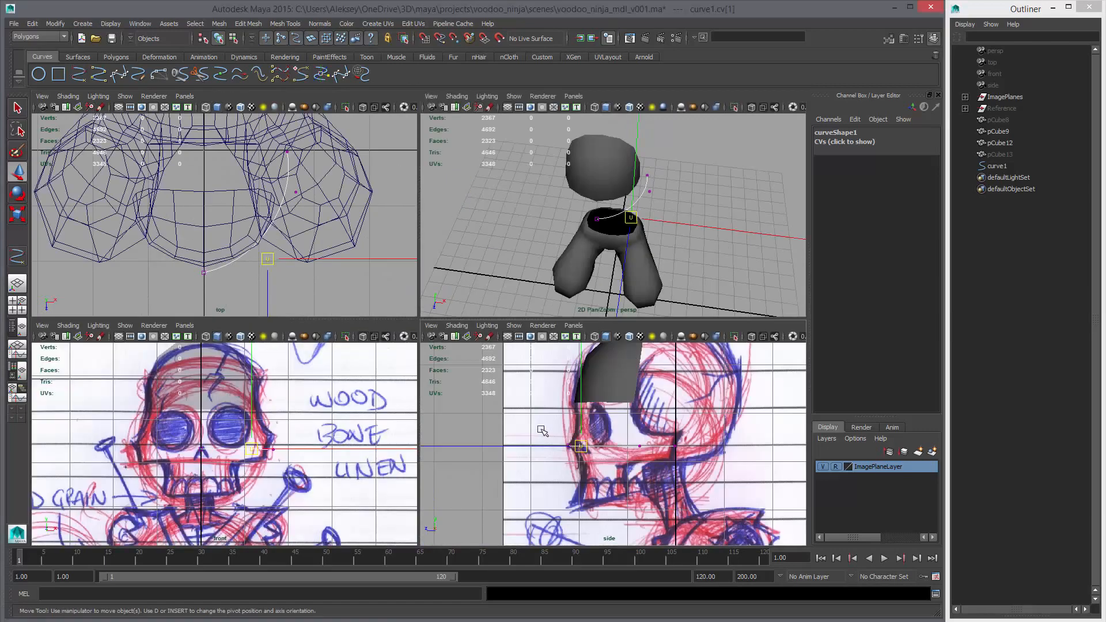
key(space)
drag(305, 297, 379, 357)
middle_drag(367, 361, 403, 353)
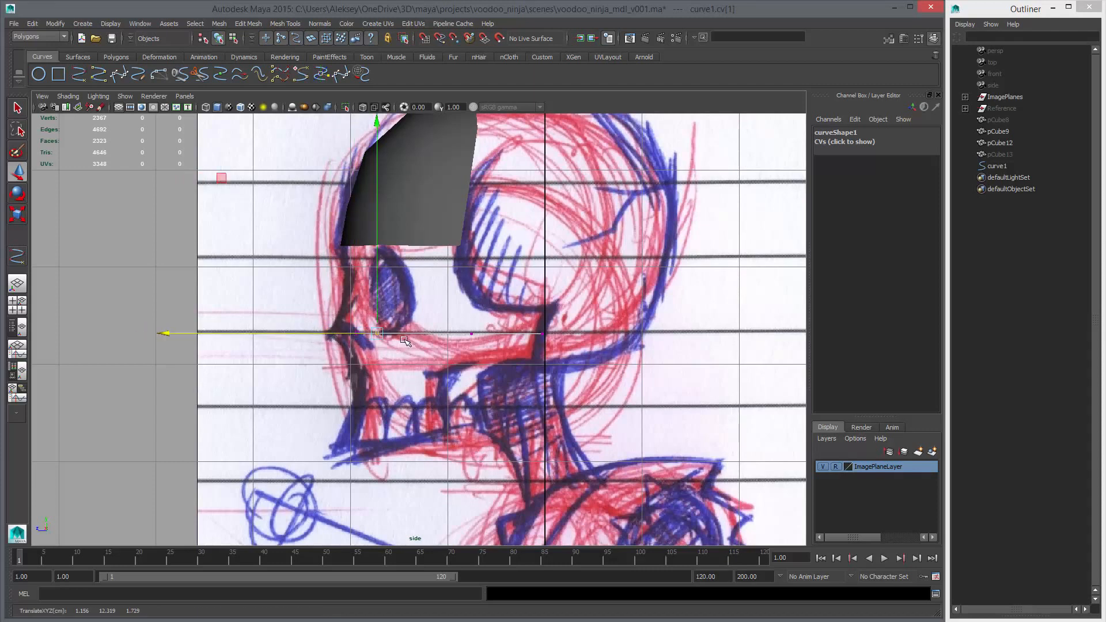
Fine-tune the curve's two middle control vertices in the top view to round the arc from nose to cheekbone
key(space)
key(space)
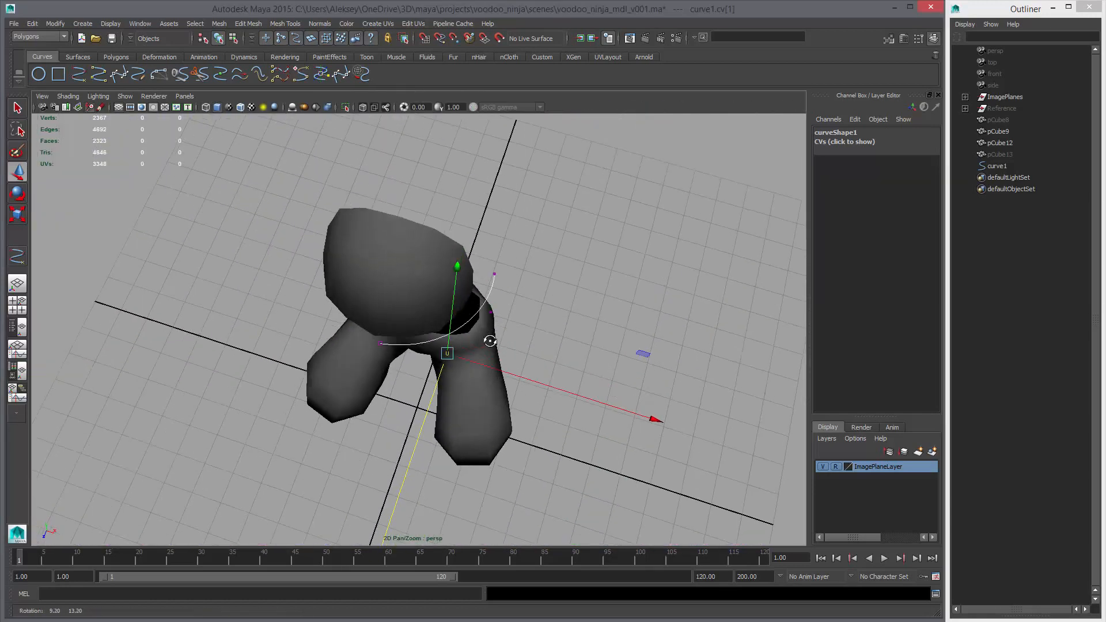
drag(451, 263, 452, 270)
drag(477, 294, 553, 360)
key(space)
key(space)
key(f)
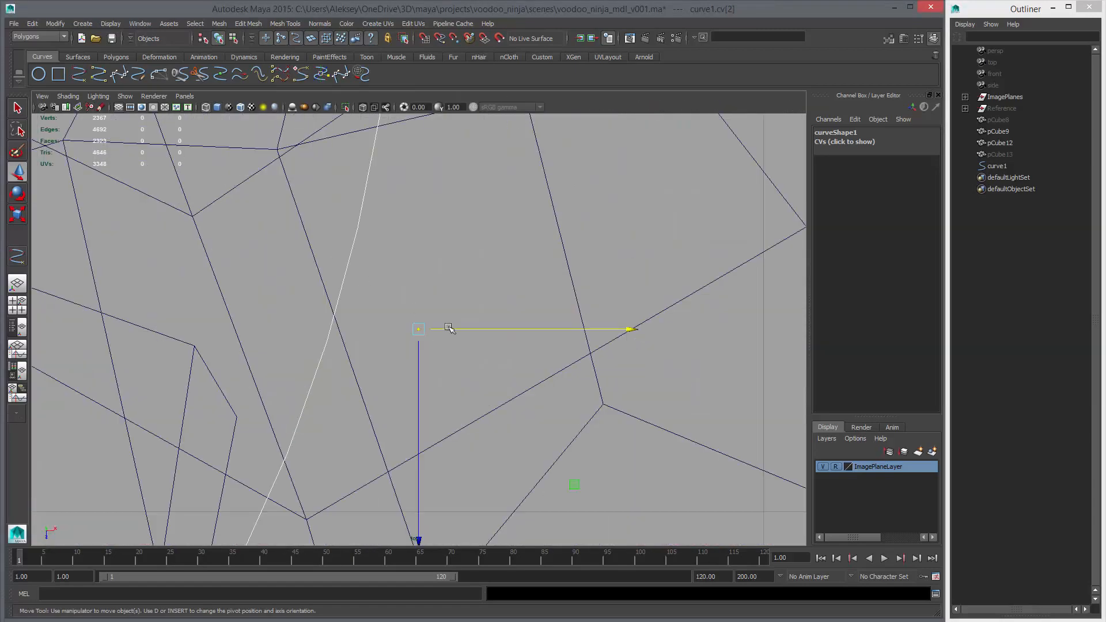
alt+right_drag(450, 329, 522, 356)
alt+middle_drag(522, 356, 529, 355)
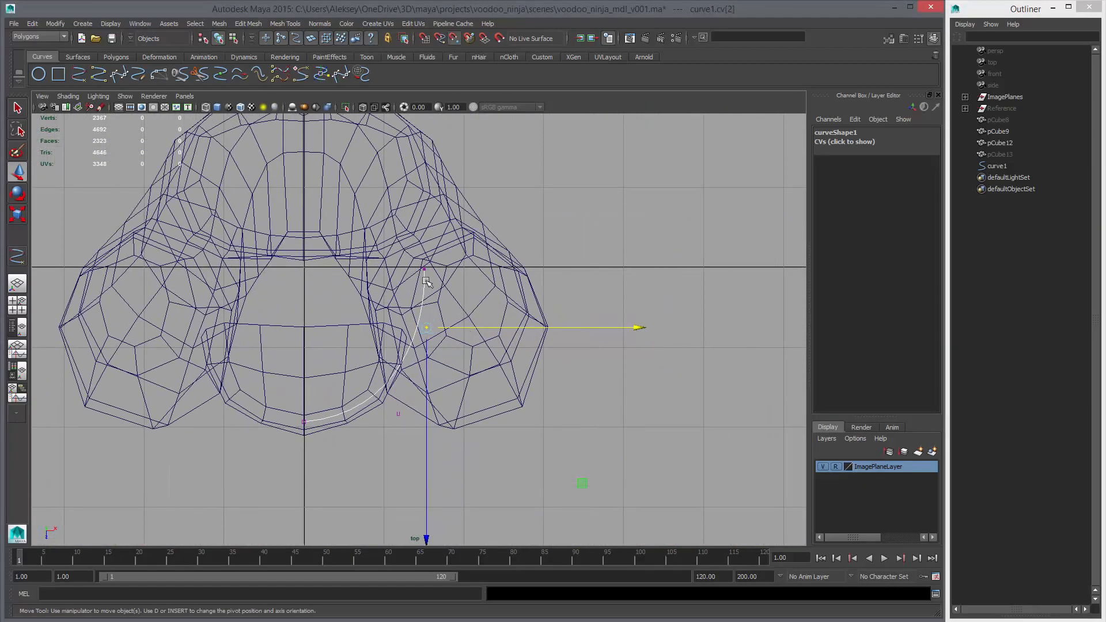
middle_drag(426, 281, 427, 274)
click(397, 414)
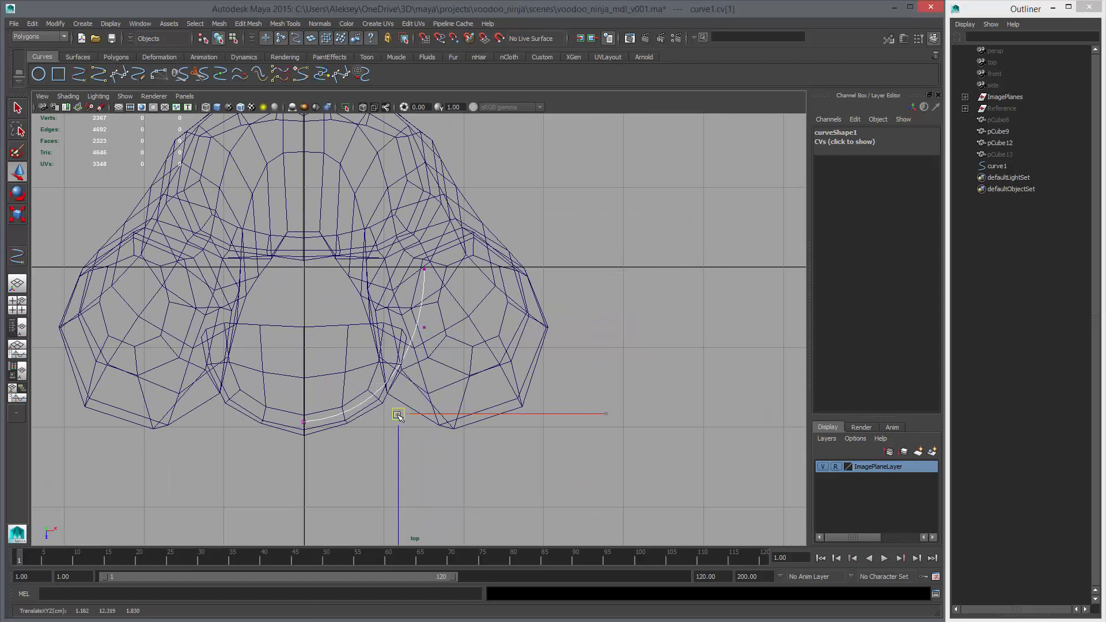
drag(398, 414, 401, 414)
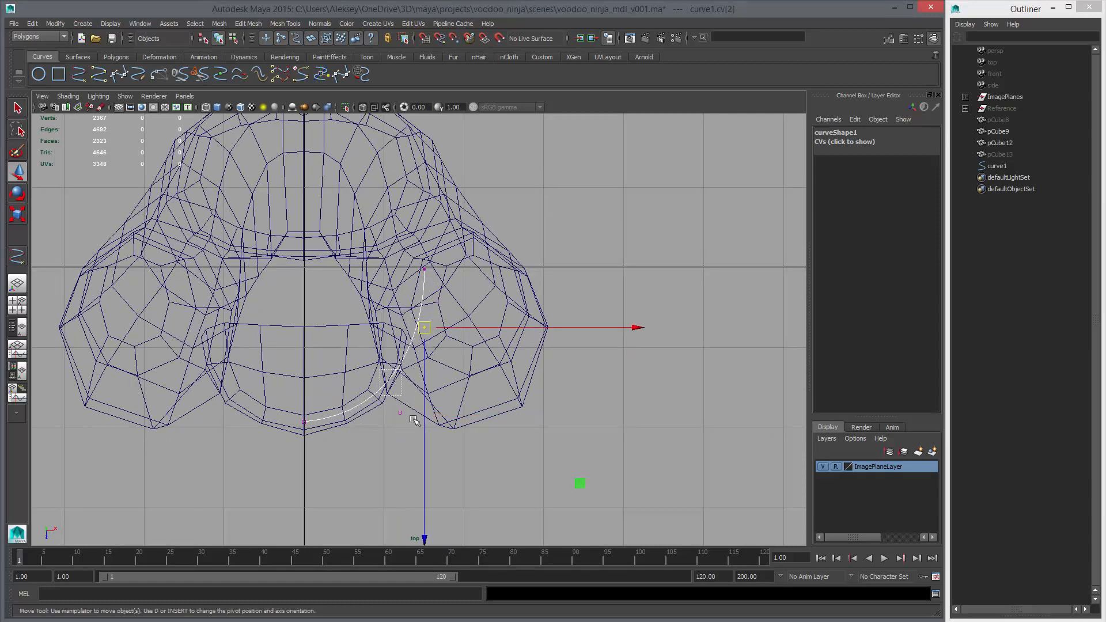
Extrude the forehead patch's lower boundary edges downward in the side view to about Y 12.54
key(space)
key(space)
mouse_move(548, 340)
alt+mouse_down()
mouse_move(432, 260)
mouse_move(473, 267)
mouse_move(486, 365)
alt+mouse_up()
key(space)
key(space)
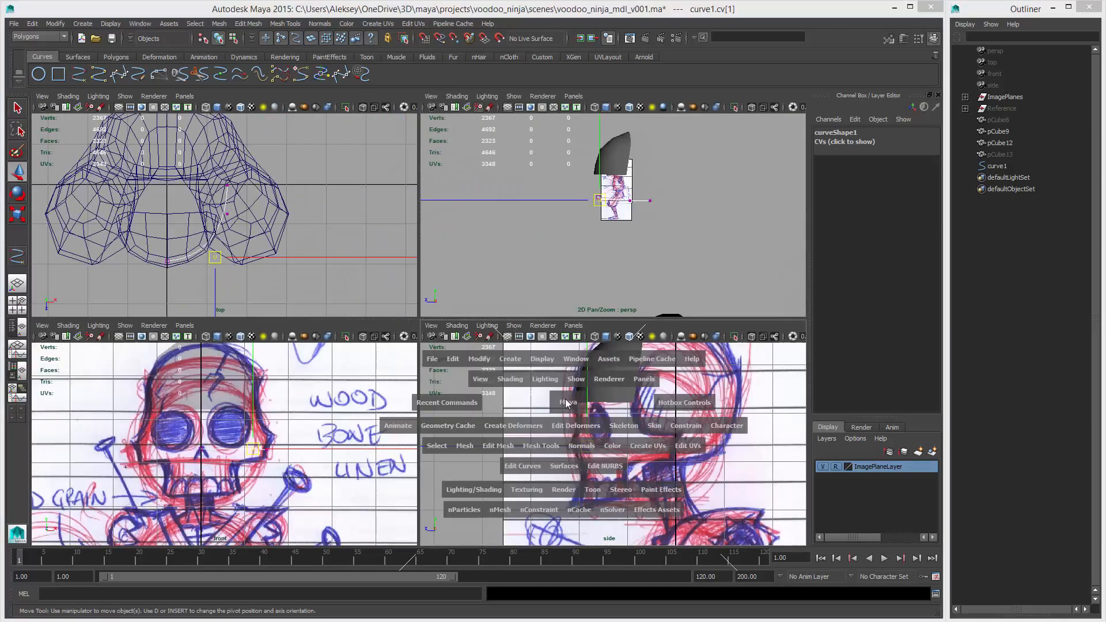
click(425, 244)
right_drag(425, 244, 425, 218)
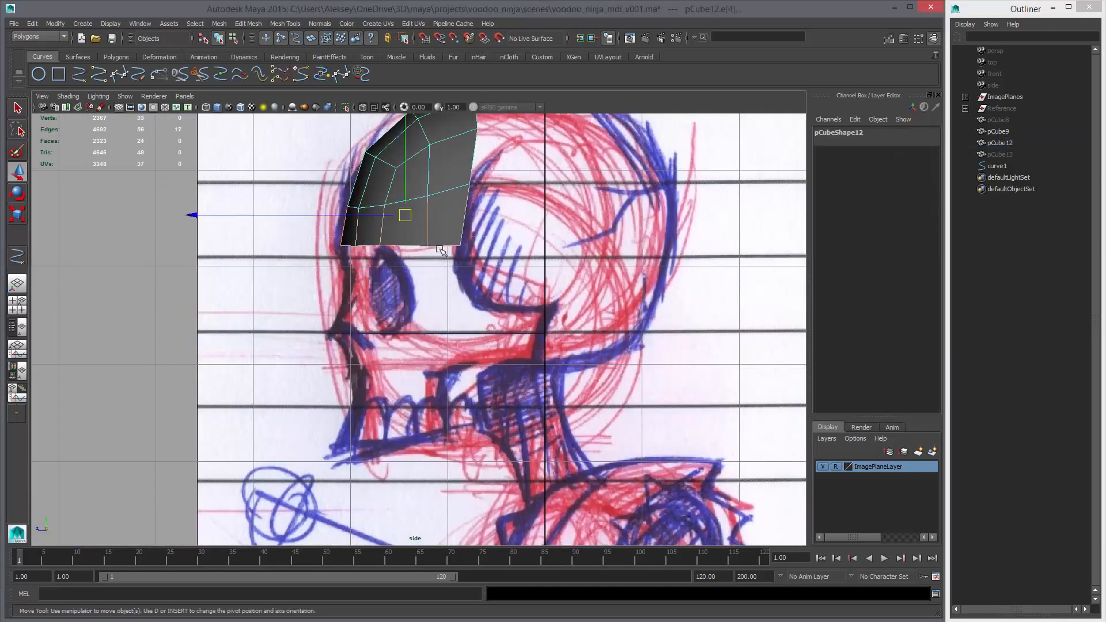
click(403, 245)
click(115, 57)
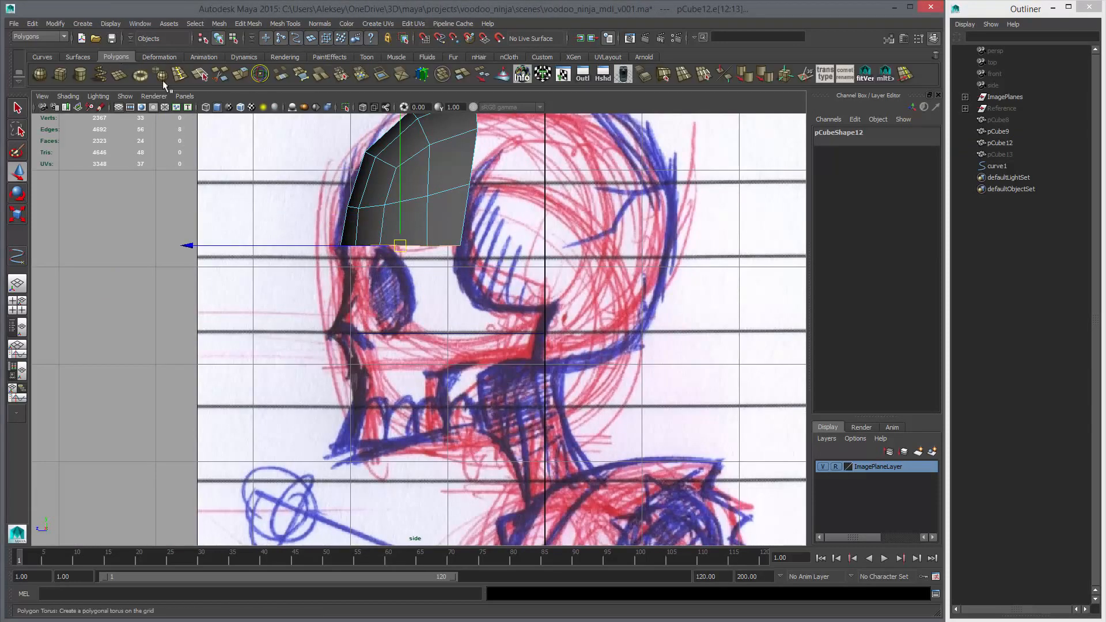
click(240, 77)
key(w)
drag(401, 246, 416, 313)
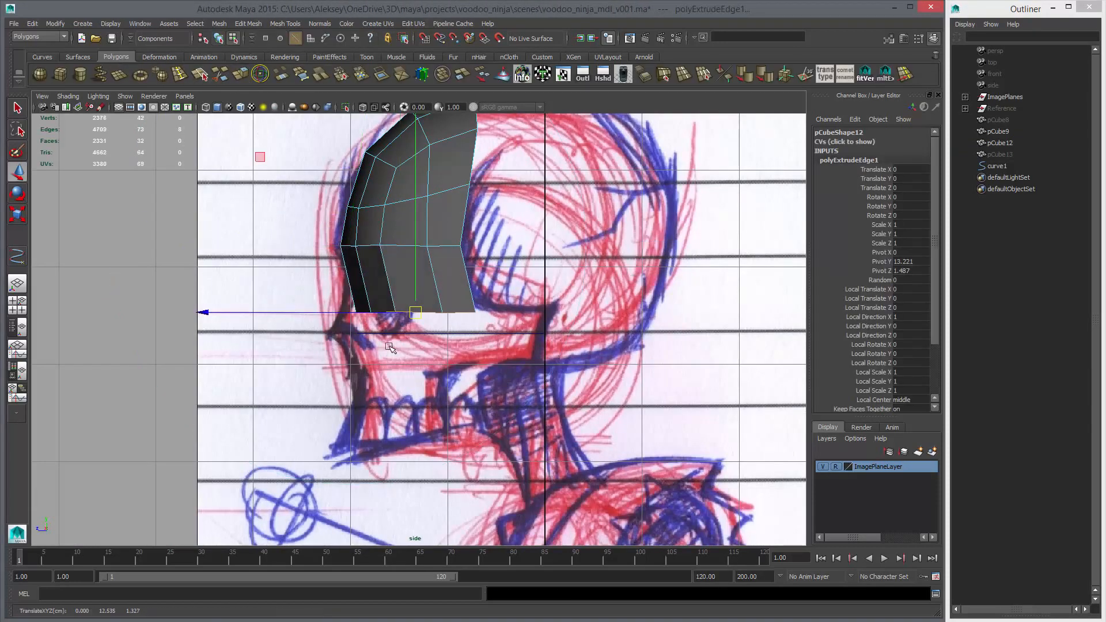
Lower the extruded edge row to the guide curve's level at about Y 12.33, with wireframe display on
alt+right_drag(415, 313, 494, 367)
key(4)
alt+middle_drag(378, 337, 396, 337)
alt+right_drag(372, 290, 388, 301)
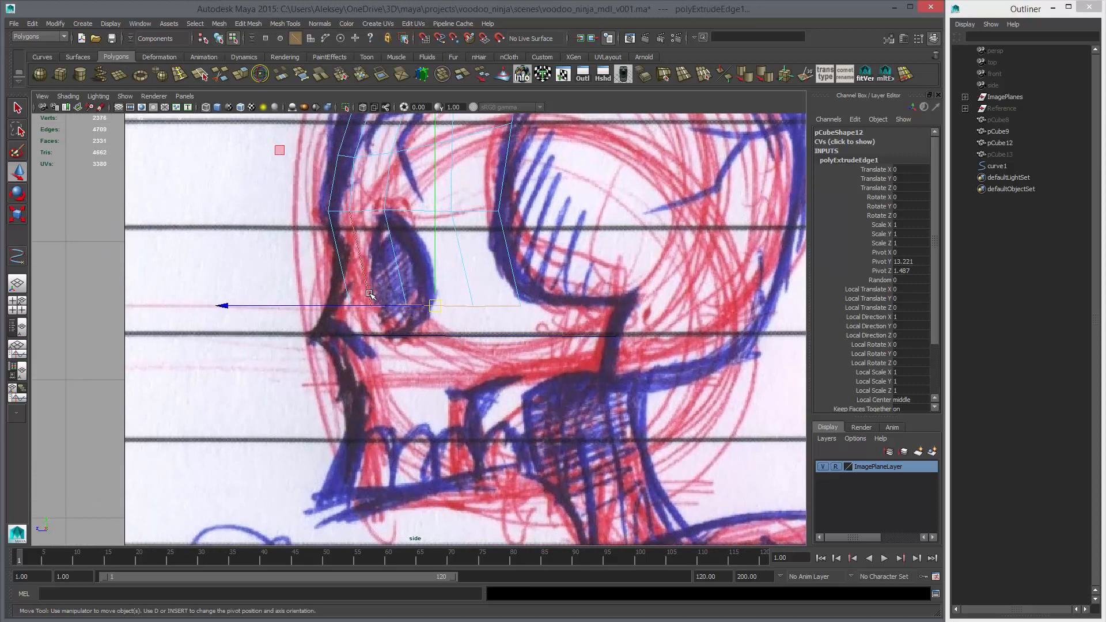
middle_drag(369, 295, 403, 364)
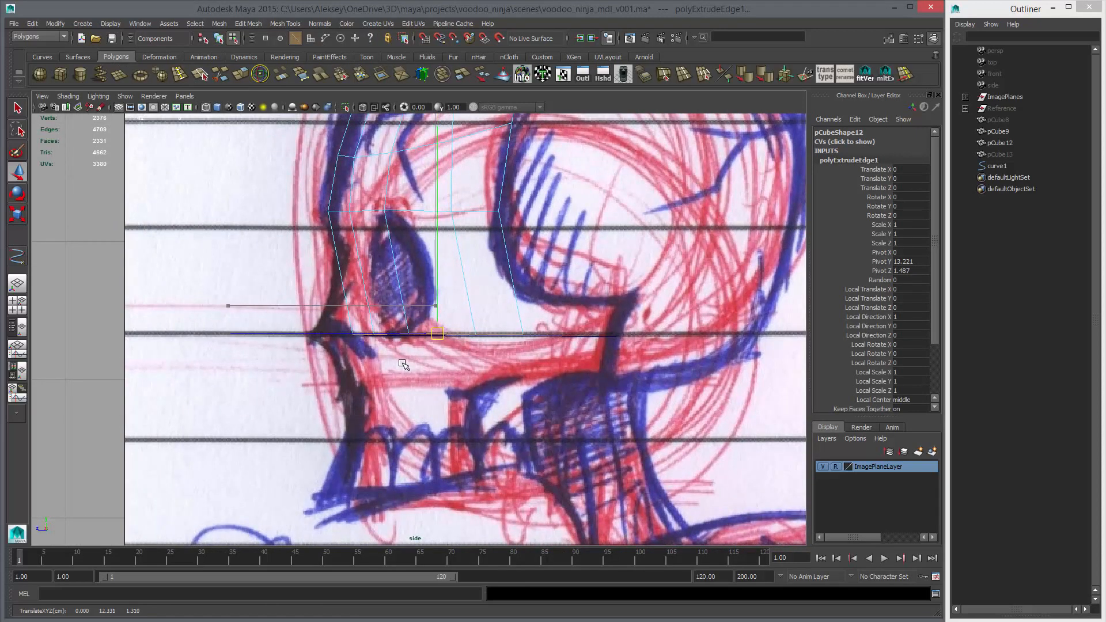
Start fitting the new bottom row's vertices to the cheek guide curve in the perspective view
key(space)
key(space)
alt+drag(518, 339, 546, 388)
mouse_move(495, 328)
alt+right_down()
mouse_move(531, 339)
mouse_move(499, 316)
alt+right_up()
shift+click(513, 332)
click(531, 330)
drag(547, 346, 530, 374)
click(497, 337)
click(442, 336)
click(439, 326)
drag(463, 345, 436, 339)
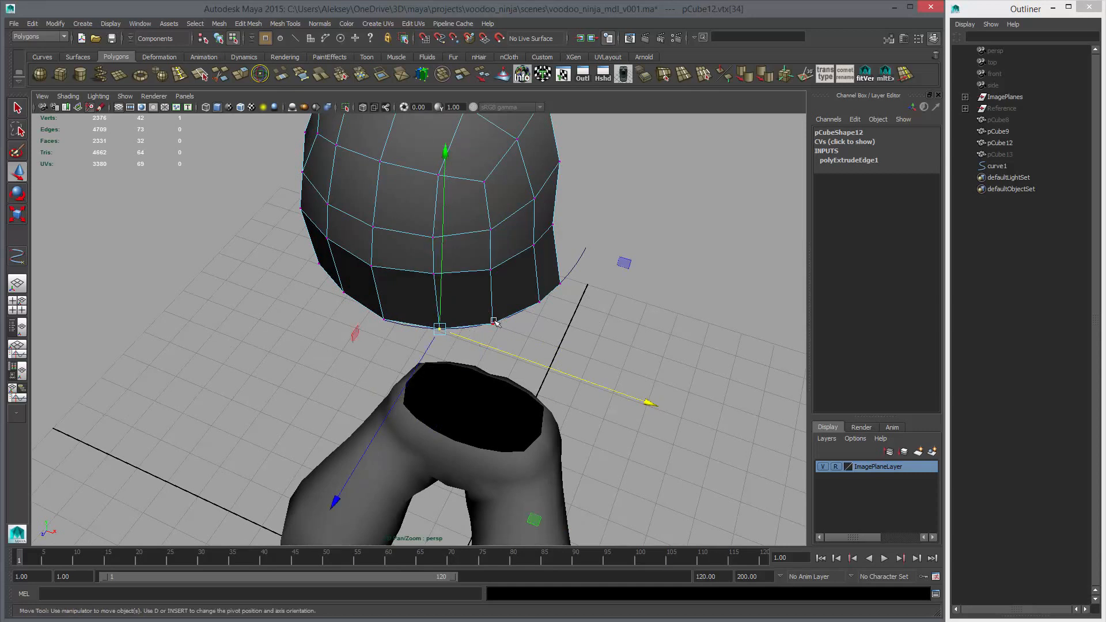
Snap two front bottom-row vertices onto the guide curve, at about X 1.02, Z 1.46 and X 0.55, Z 1.80
click(483, 338)
drag(493, 323, 504, 306)
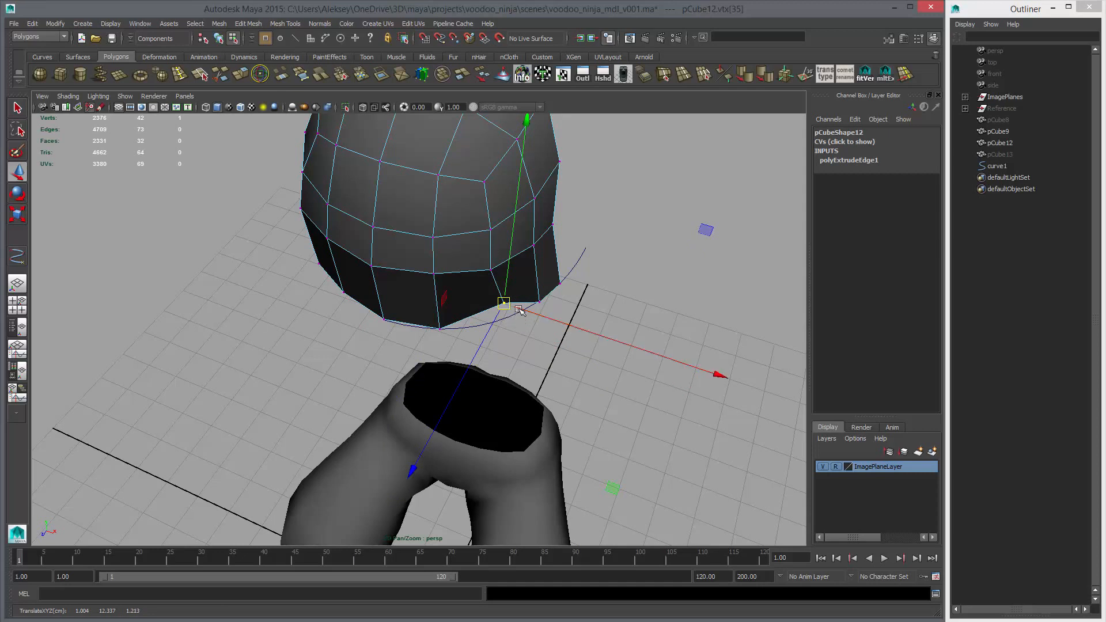
middle_drag(501, 323, 498, 329)
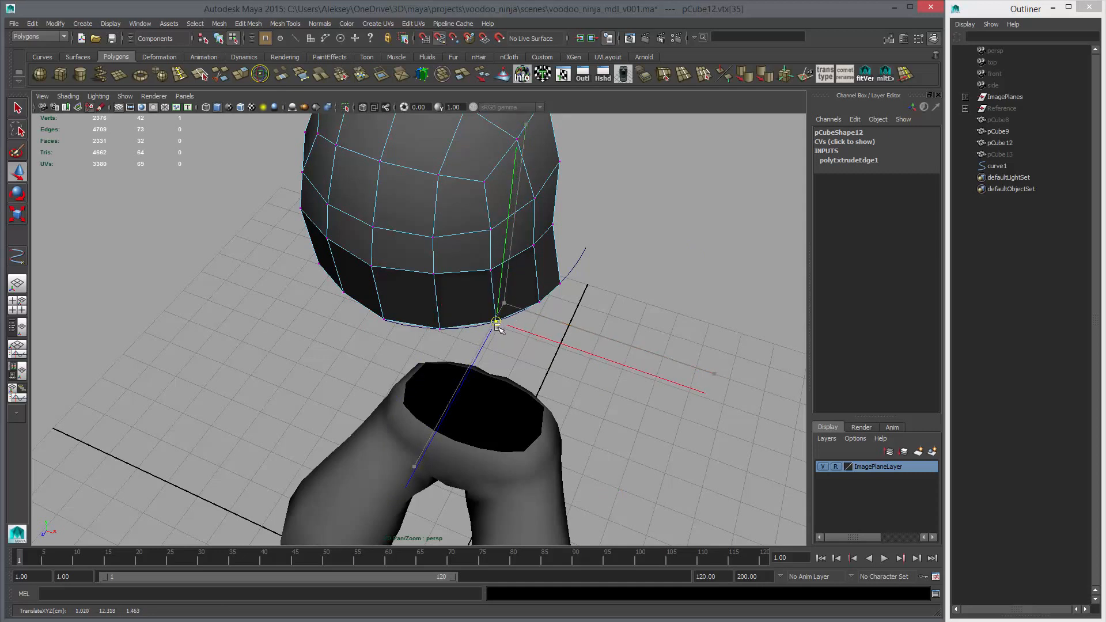
click(438, 328)
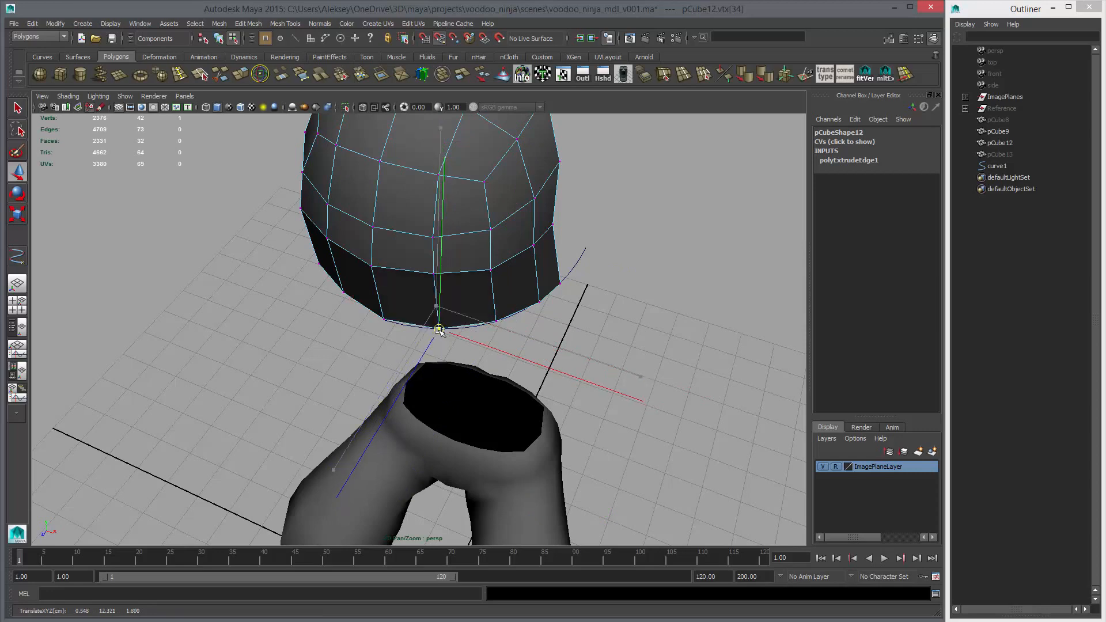
Snap the bottom-row vertex farther back on the cheek onto the guide curve at about X 1.30, Z 1.05
alt+drag(540, 345, 468, 334)
drag(469, 334, 513, 377)
alt+drag(514, 396, 503, 332)
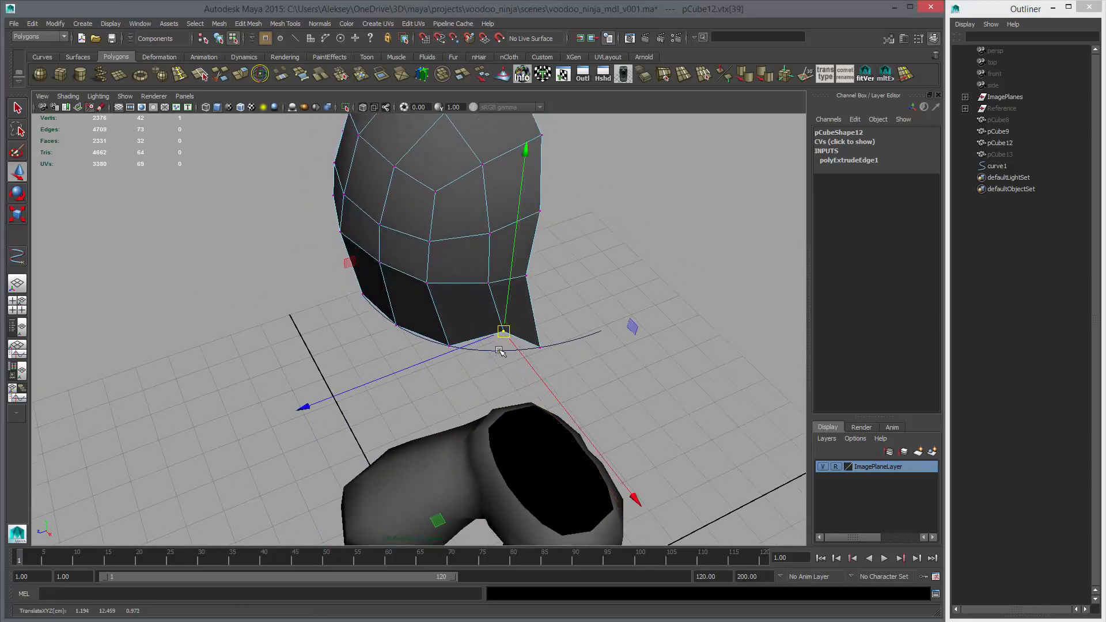
middle_drag(500, 352, 504, 360)
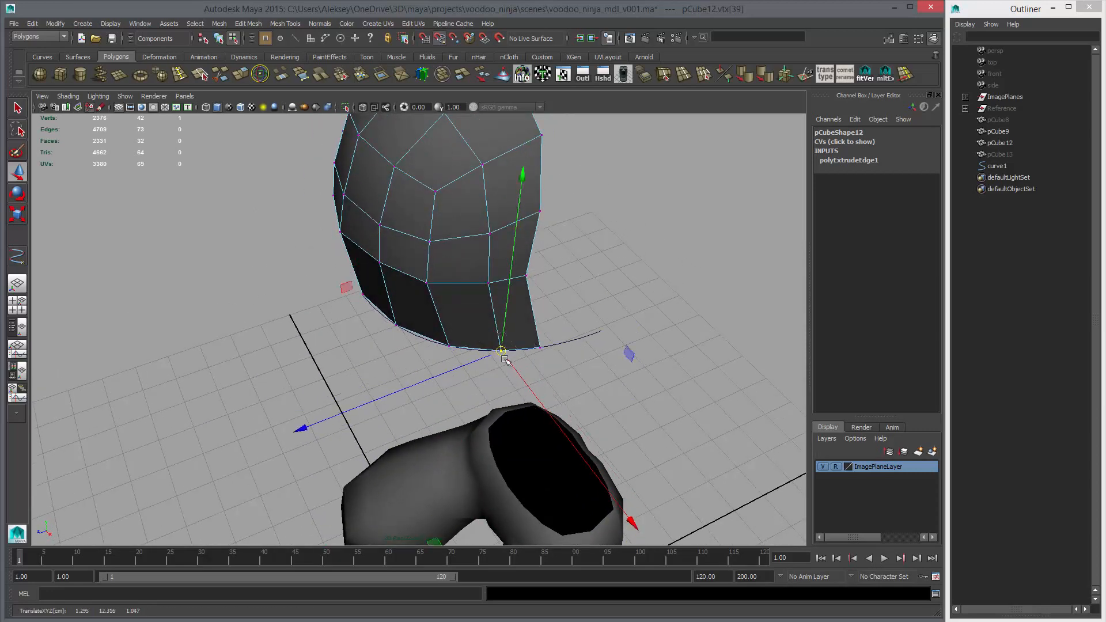
Delete the faces on the negative X half of the head patch, up to the centre line
key(space)
key(space)
alt+right_drag(618, 447, 593, 254)
key(space)
key(space)
alt+drag(520, 315, 438, 415)
key(F11)
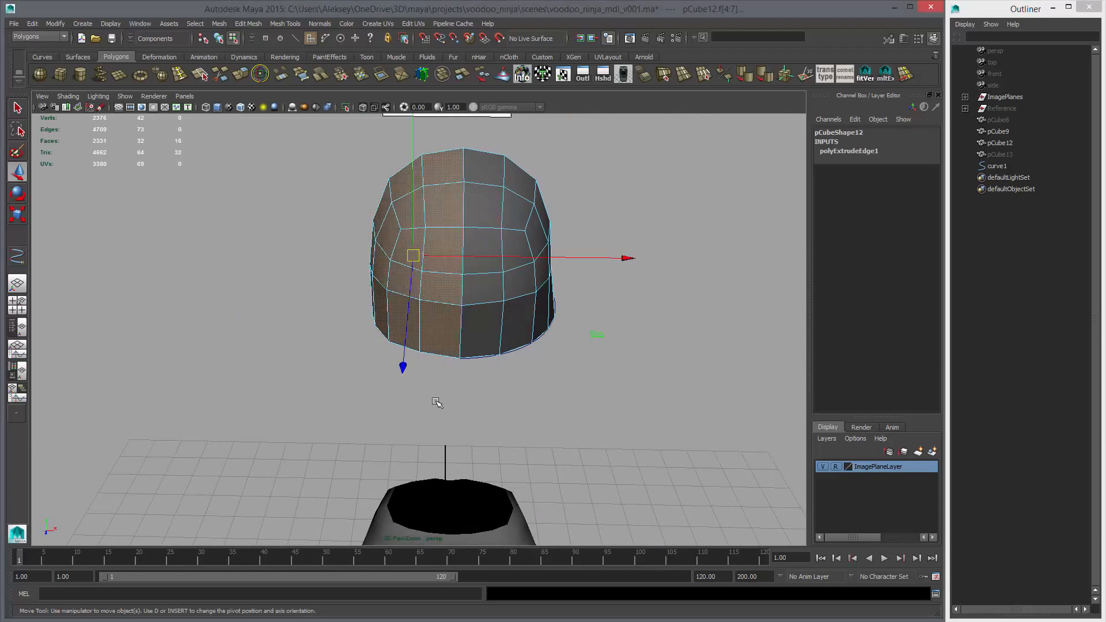
key(Delete)
Extrude the half patch's bottom edges downward in the side view to the teeth, at about Y 11.60
key(space)
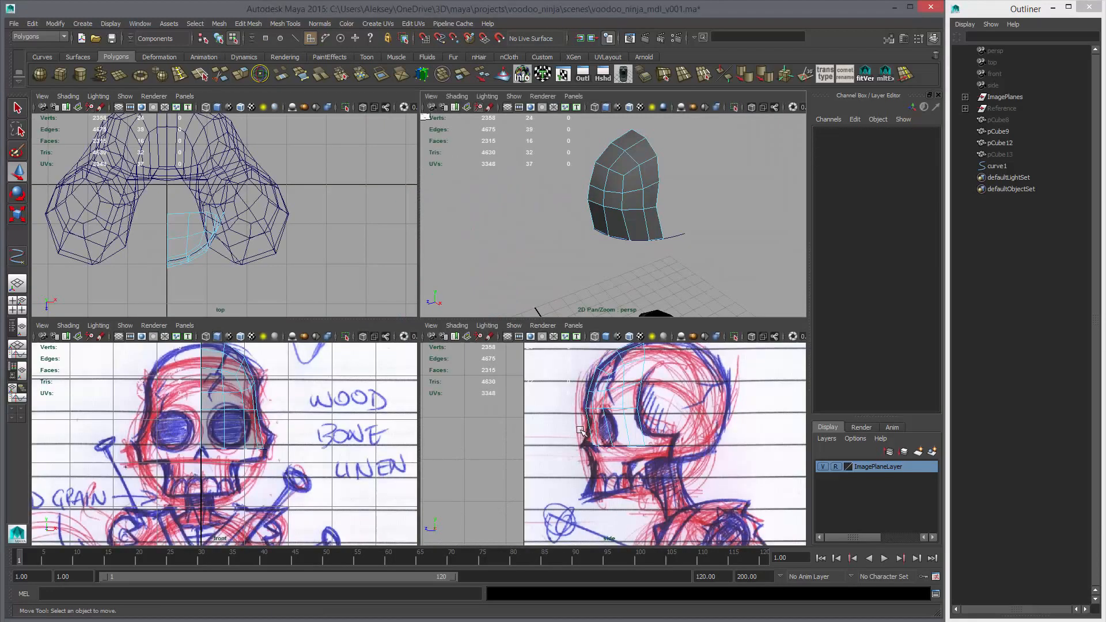
key(space)
right_drag(450, 319, 448, 291)
scroll(455, 311, up, 2)
drag(520, 364, 339, 291)
click(435, 334)
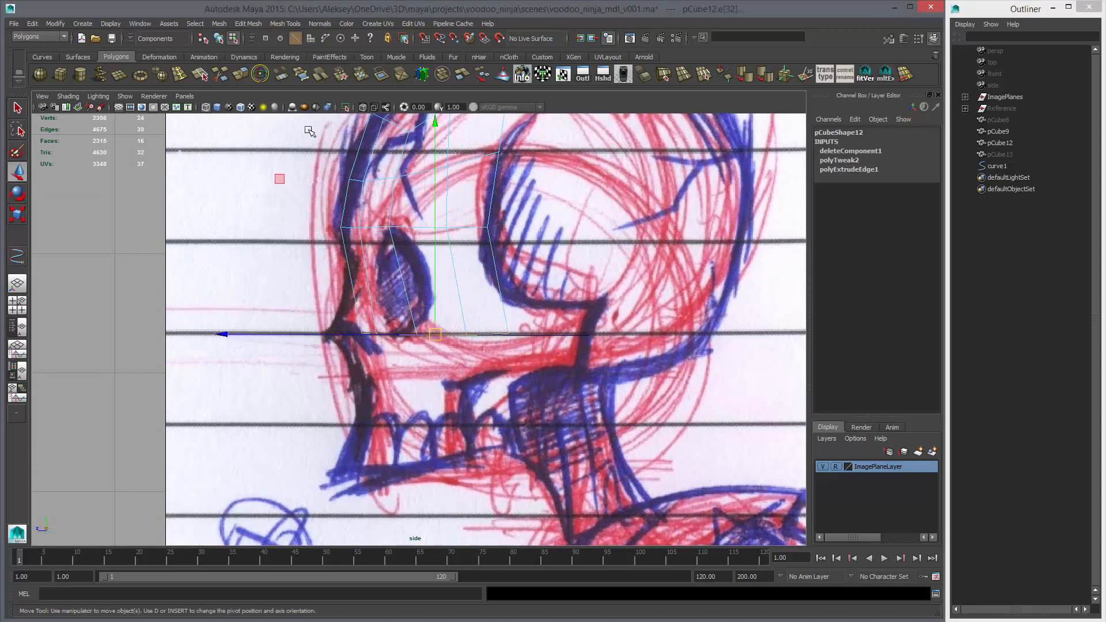
click(243, 77)
key(w)
alt+middle_drag(467, 359, 467, 389)
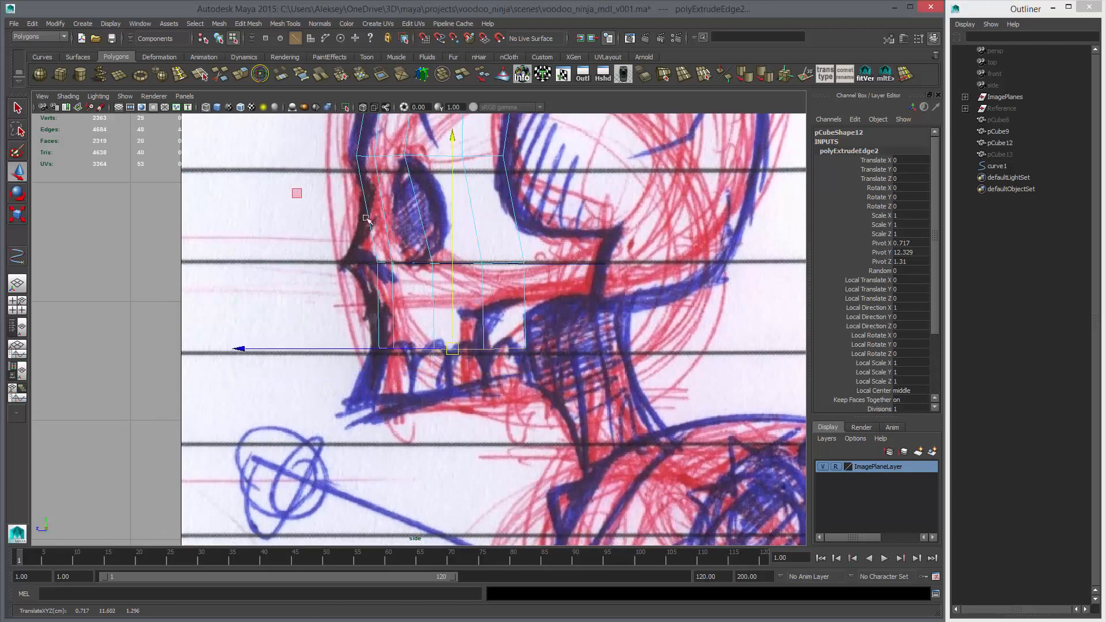
Draw an EP curve along the side sketch's lower jaw, from the jaw's back to the chin and back again
click(42, 56)
click(78, 74)
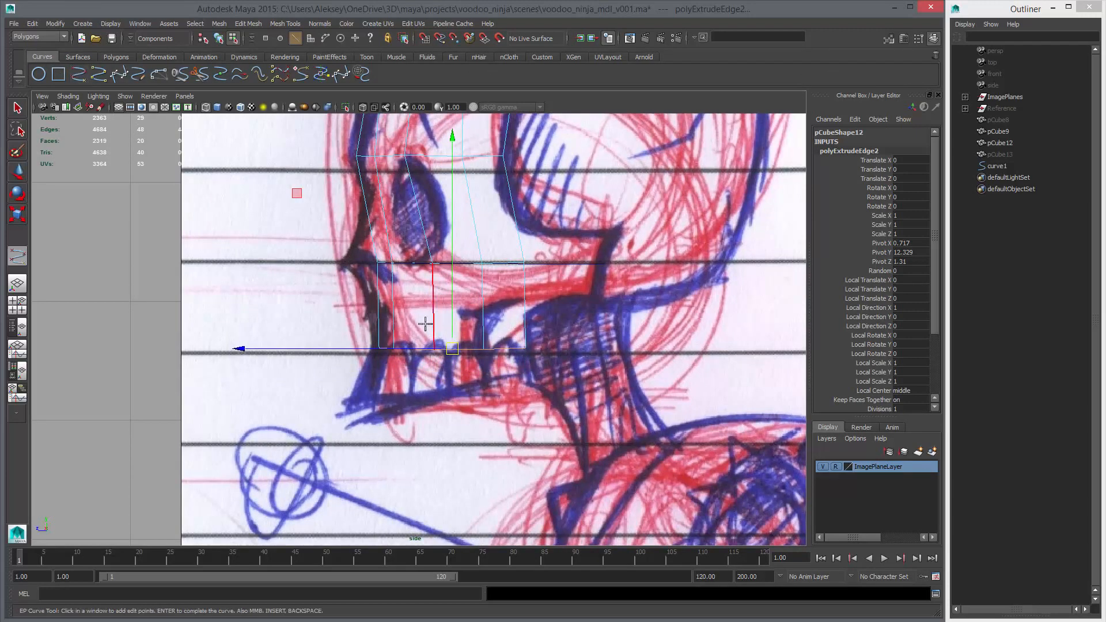
click(529, 374)
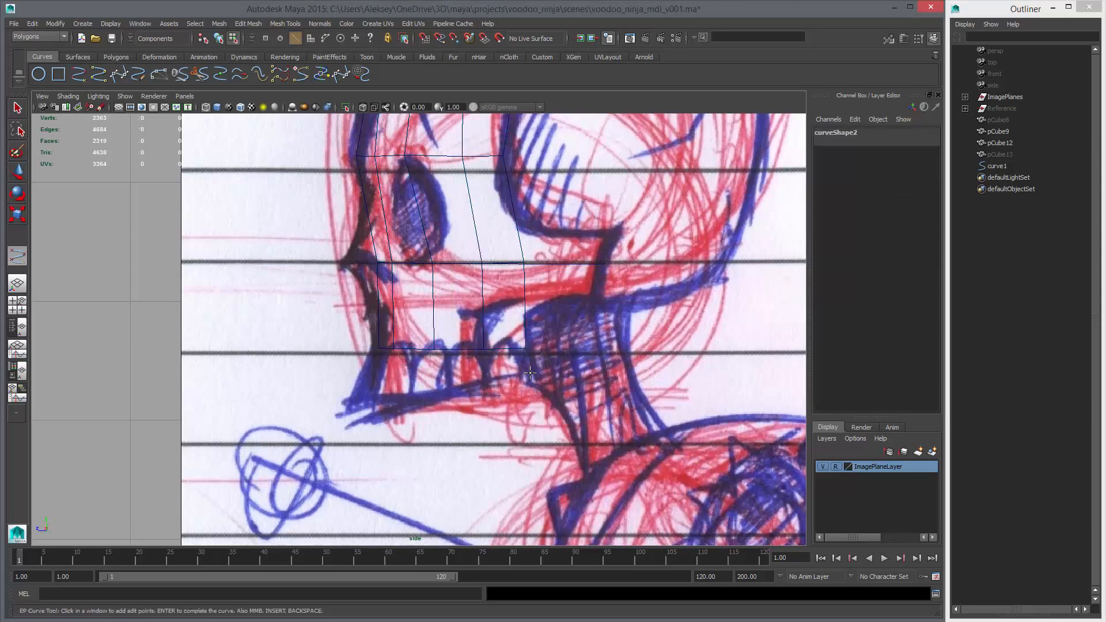
click(373, 398)
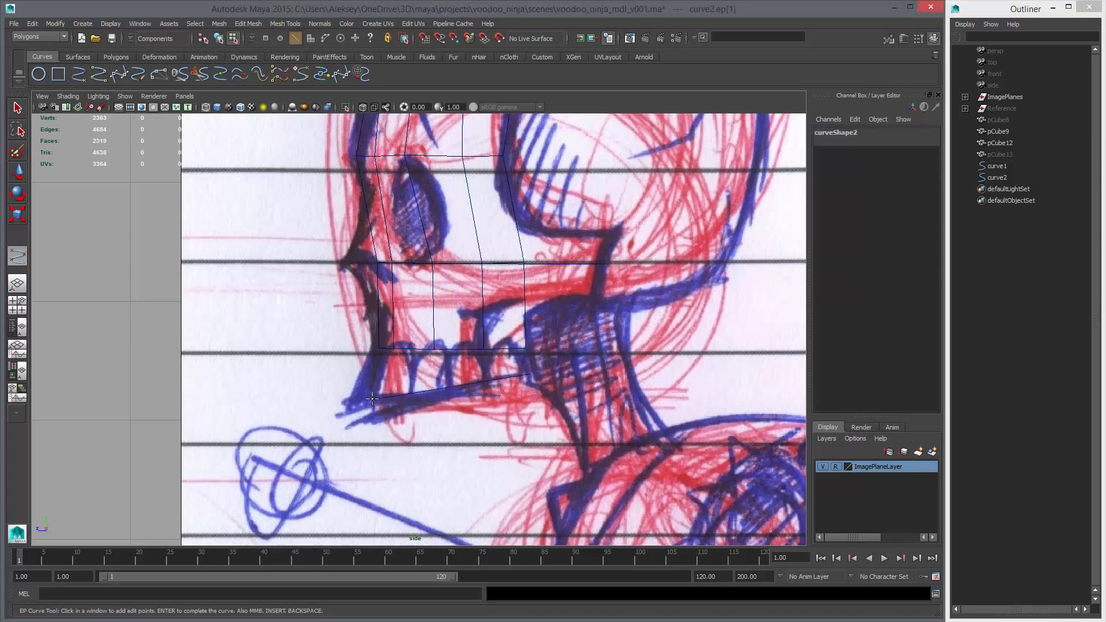
click(532, 375)
key(Return)
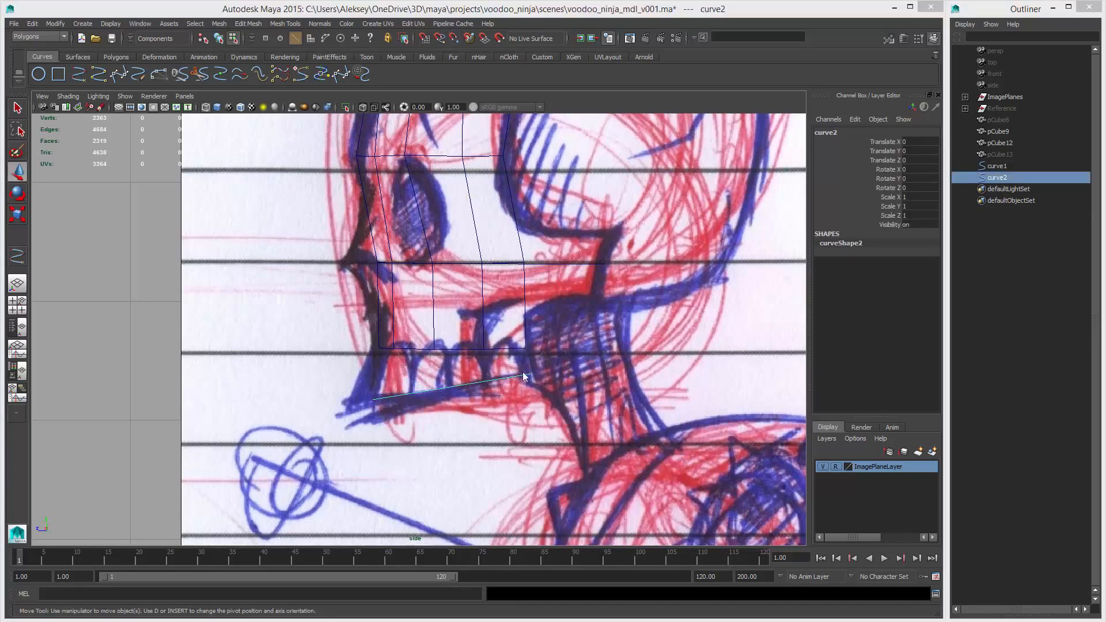
Move the jaw curve's first two control vertices outward along X, to about X 0.57 and X 0.63
key(space)
key(space)
alt+drag(573, 267, 483, 296)
alt+right_drag(483, 296, 510, 311)
right_drag(470, 408, 436, 409)
click(478, 408)
mouse_move(494, 414)
alt+mouse_down()
mouse_move(541, 414)
mouse_move(501, 420)
alt+mouse_up()
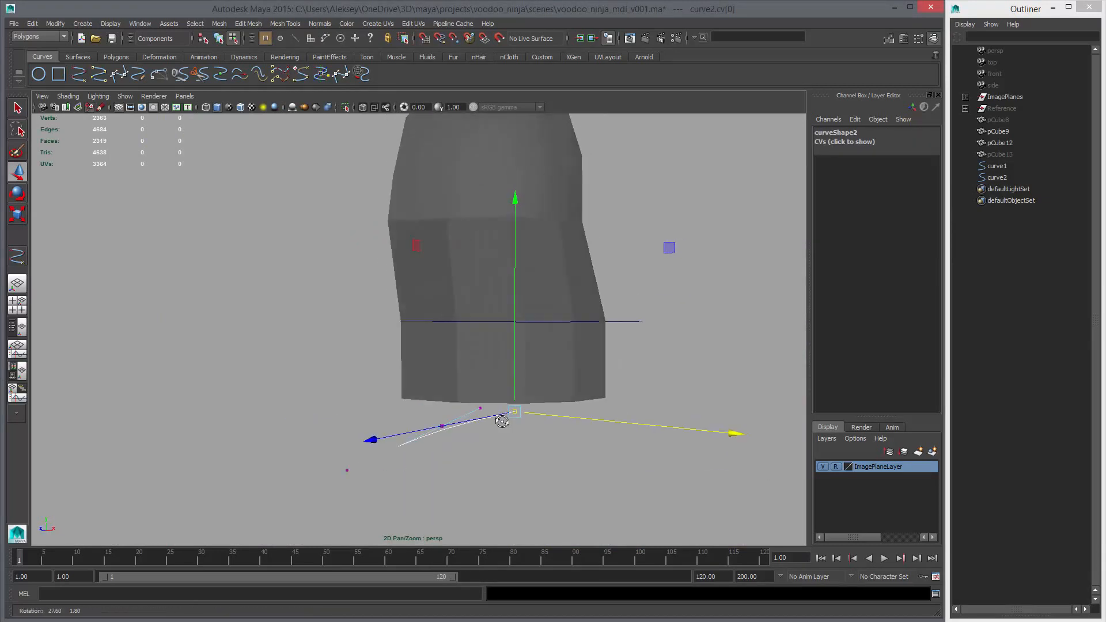
key(ctrl+z)
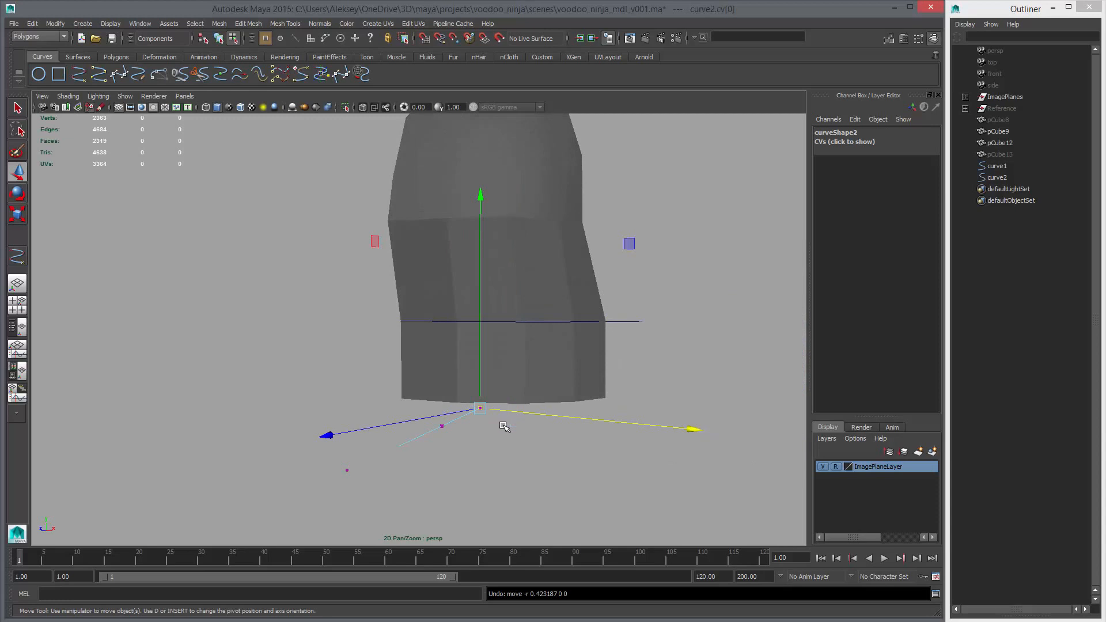
drag(504, 410, 552, 422)
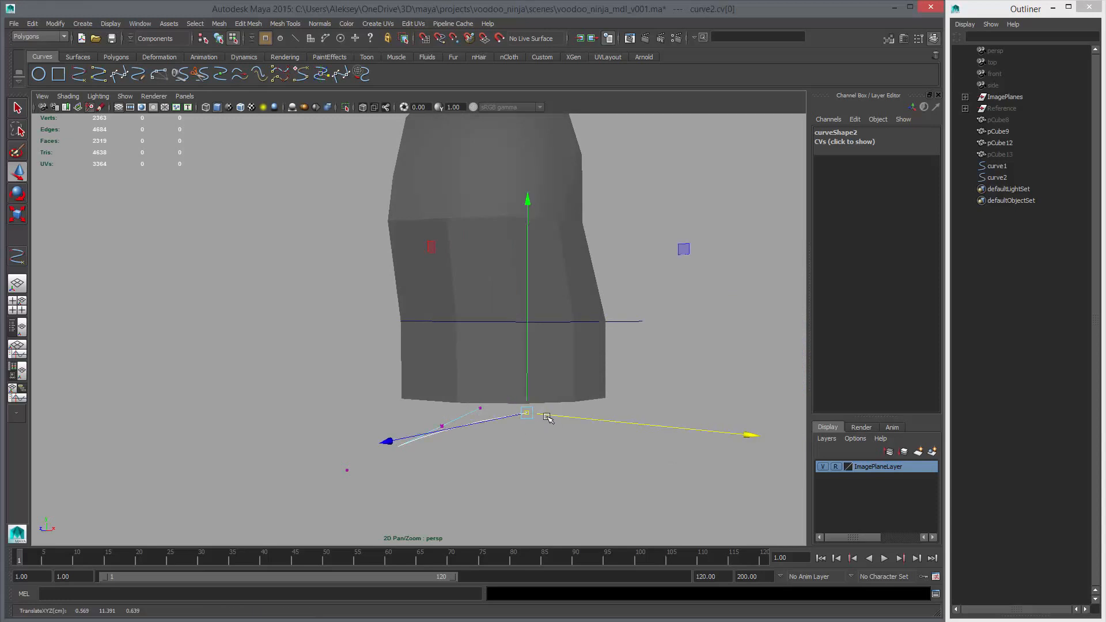
key(Right)
drag(528, 438, 587, 460)
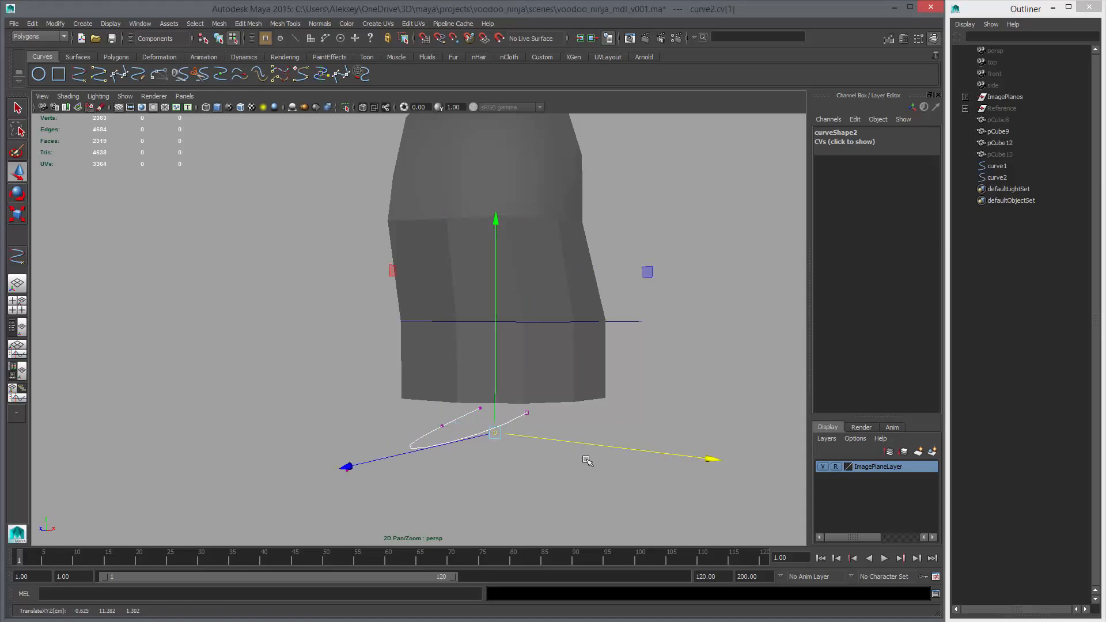
Move the jaw curve's last two control vertices to the negative X side to form an open U shape
click(479, 408)
mouse_move(521, 415)
mouse_down()
mouse_move(467, 410)
mouse_move(446, 438)
mouse_move(509, 433)
mouse_up()
click(442, 426)
alt+drag(413, 405, 451, 438)
key(space)
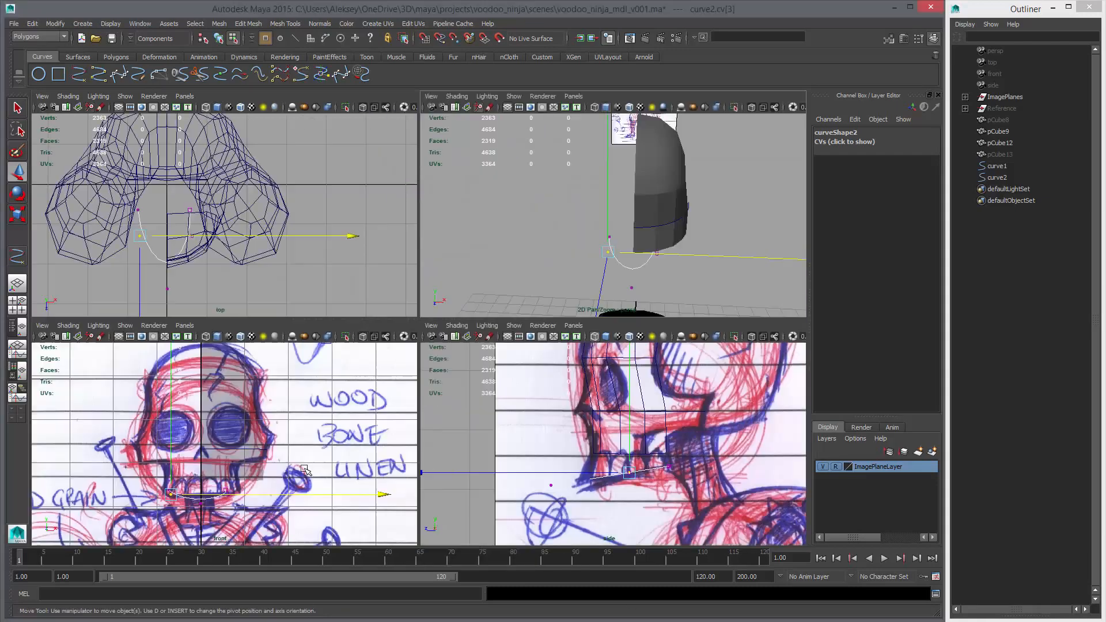
Centre the jaw curve's end pair and middle pair of control vertices on X 0 in the front view
key(space)
alt+middle_drag(285, 413, 312, 381)
alt+right_drag(336, 391, 405, 453)
drag(500, 422, 500, 423)
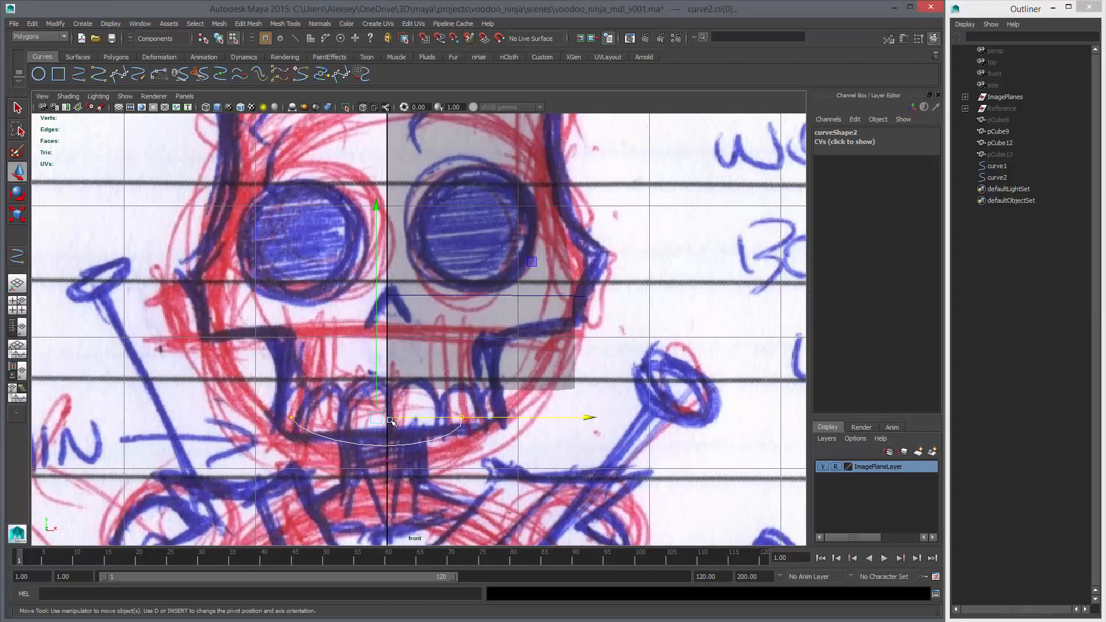
click(390, 421)
click(417, 432)
drag(412, 416, 397, 423)
key(x)
drag(274, 428, 314, 444)
shift+drag(450, 425, 480, 444)
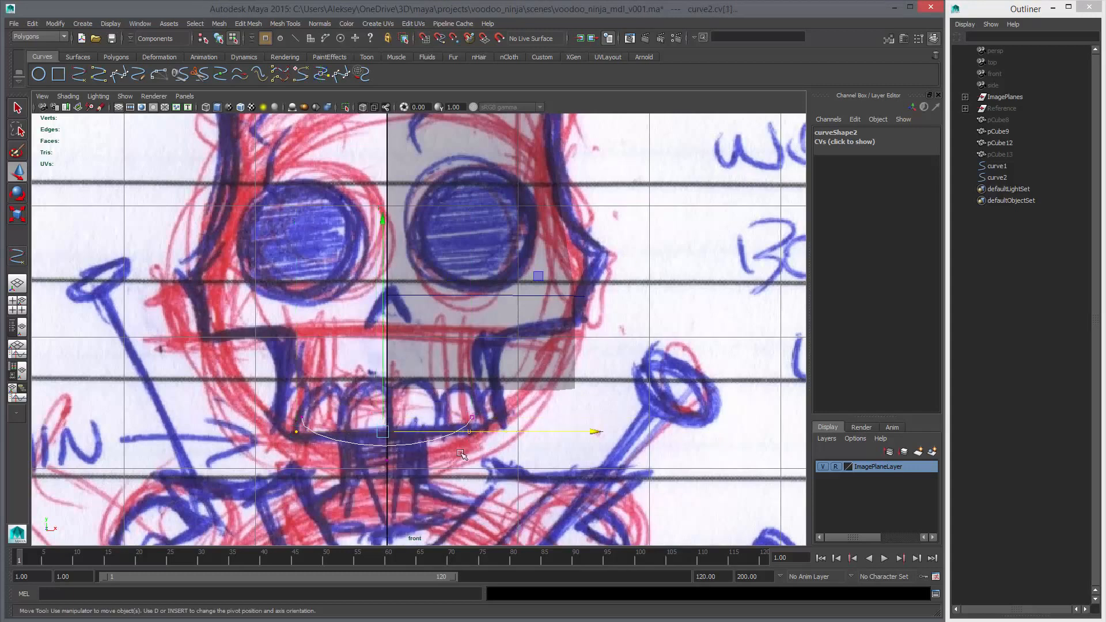
drag(414, 431, 418, 433)
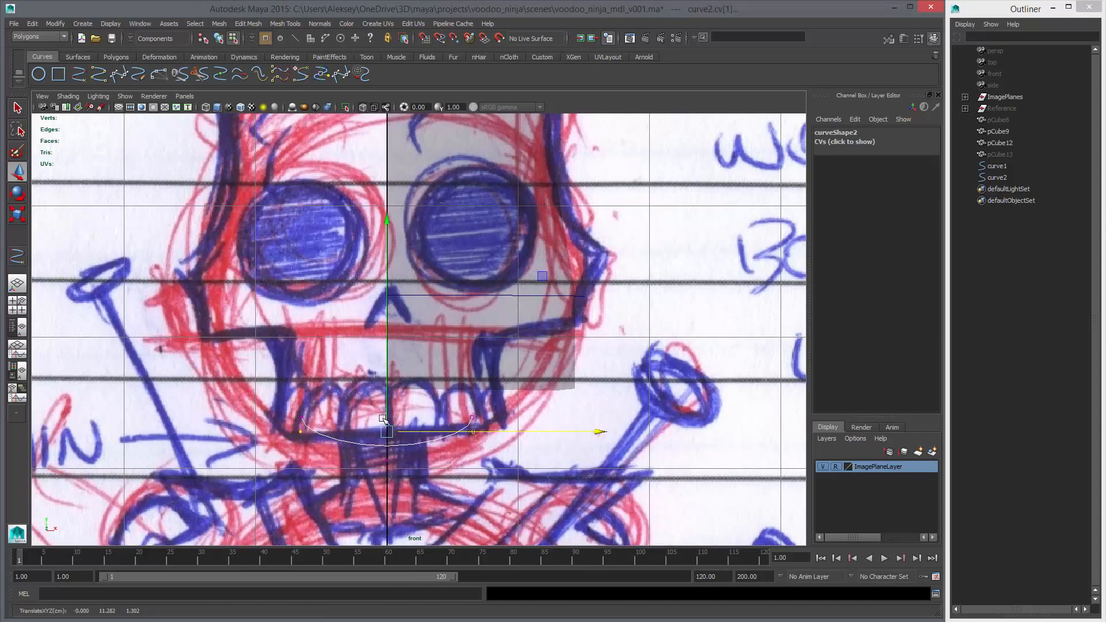
Scale the jaw curve's two end control vertices apart along X to match the front sketch's jaw width
key(3)
drag(268, 395, 527, 421)
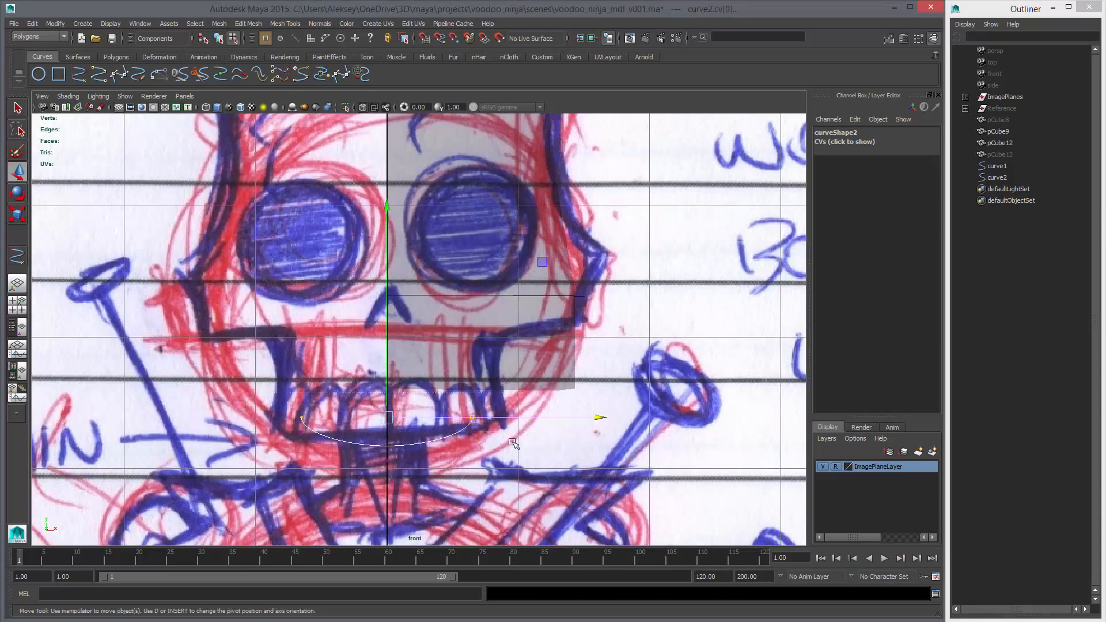
key(r)
middle_drag(396, 459, 424, 463)
drag(280, 442, 313, 423)
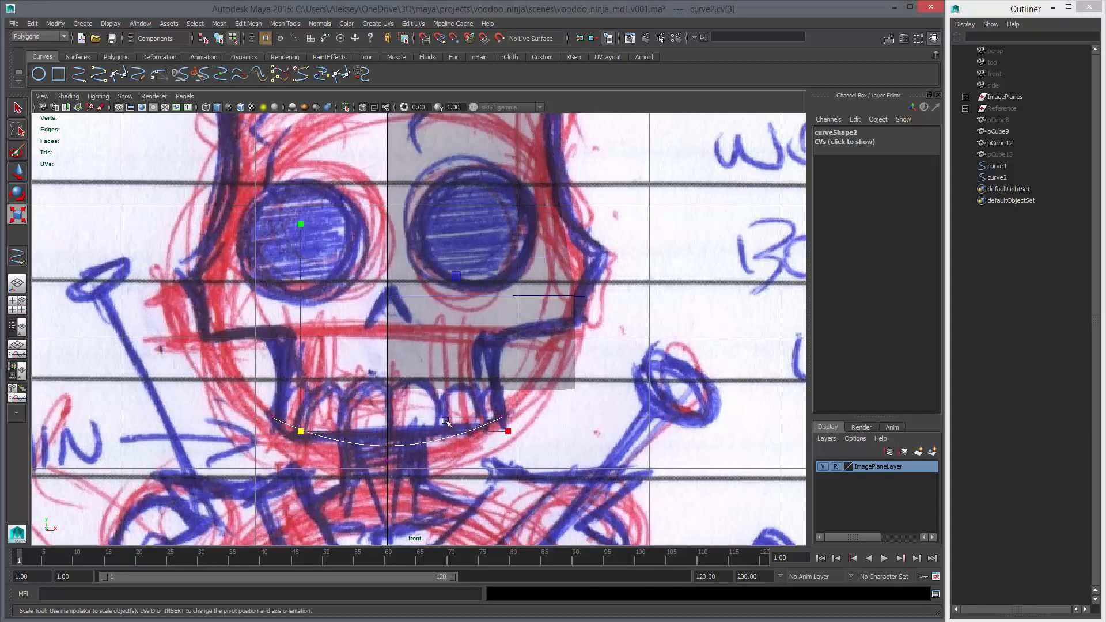
shift+drag(444, 421, 481, 456)
Adjust the jaw curve's control vertices to follow the side sketch's jaw line, with the middle pair at about Y 11.27, Z 1.31
key(w)
drag(376, 448, 386, 420)
drag(285, 424, 315, 445)
key(space)
key(space)
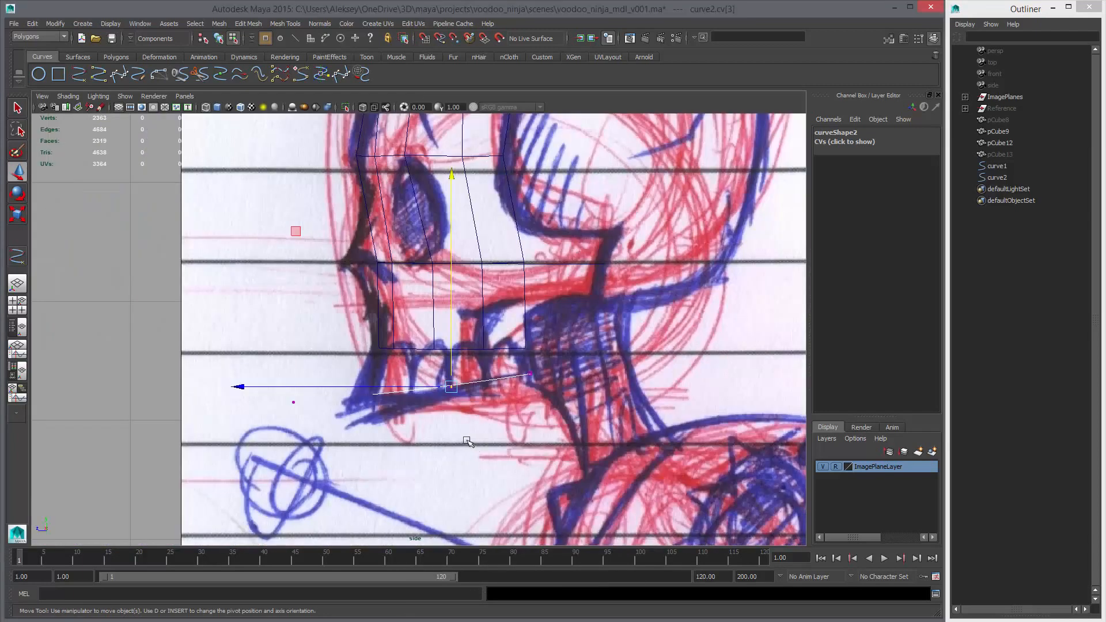
scroll(449, 434, up, 2)
drag(281, 397, 335, 444)
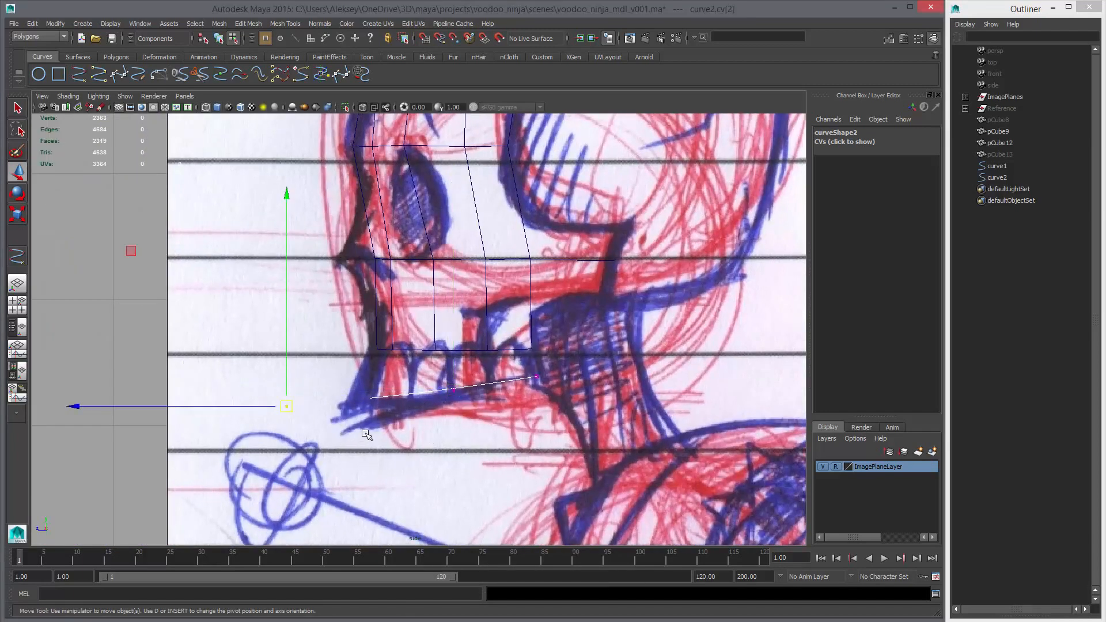
drag(403, 384, 461, 422)
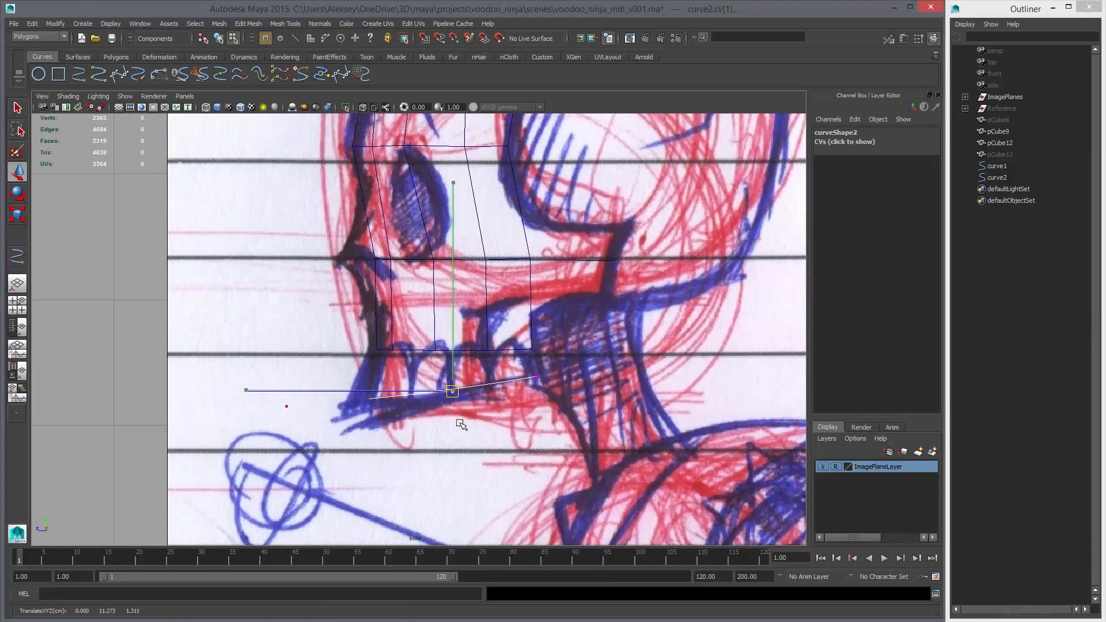
drag(323, 365, 363, 414)
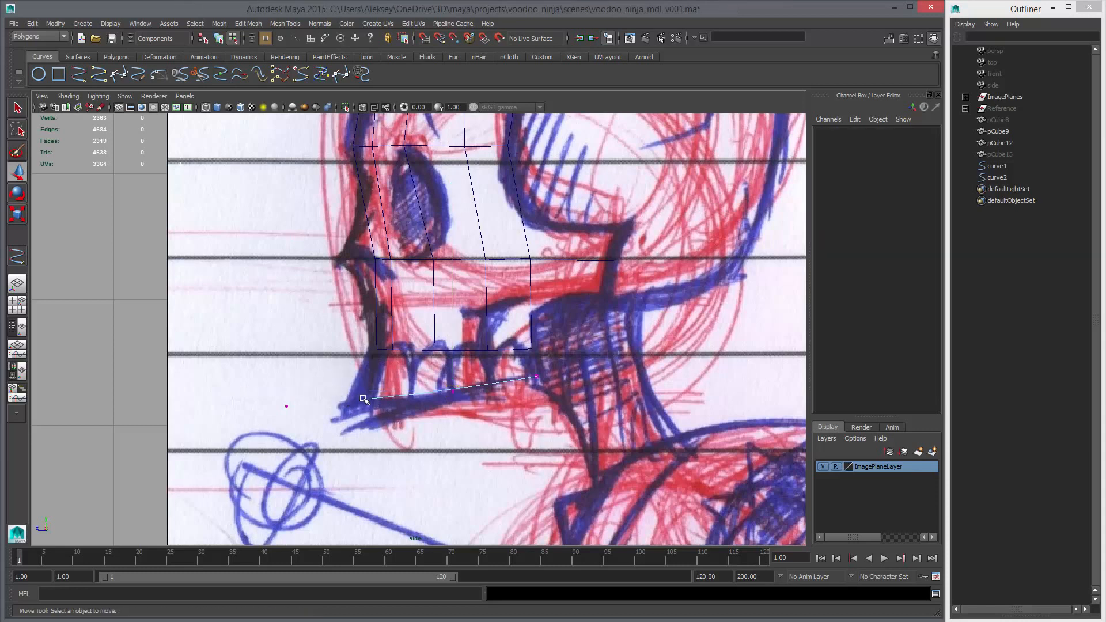
drag(273, 389, 353, 441)
middle_drag(354, 442, 348, 445)
key(space)
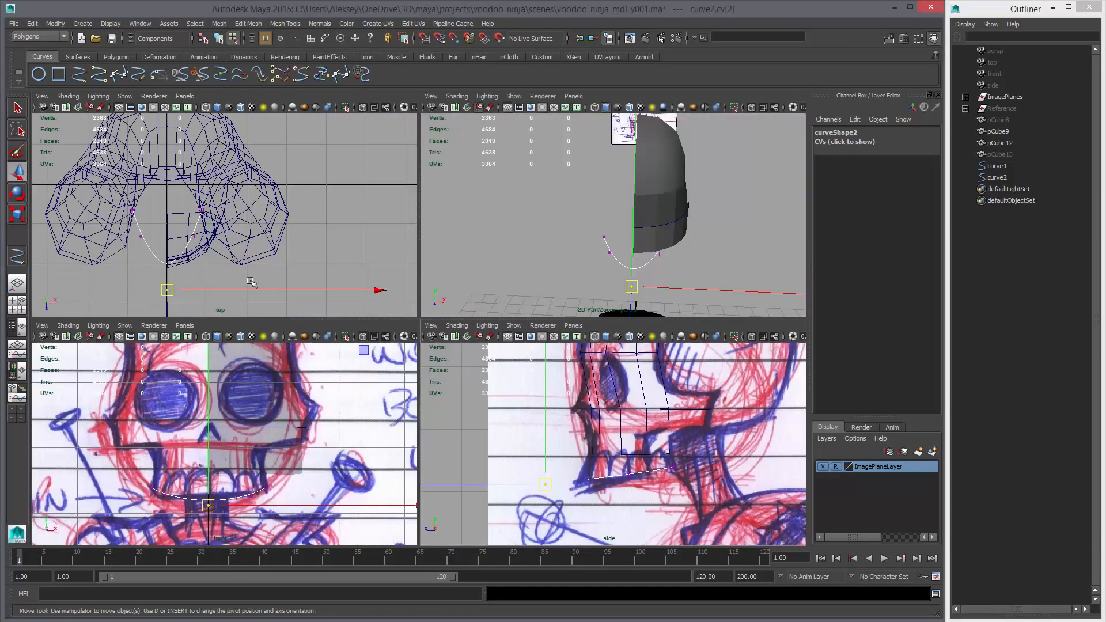
Scale the jaw curve's middle vertex pair wider along X in the top view and move its front centre vertex back to about Z 2.58
key(space)
alt+middle_drag(372, 356, 472, 313)
drag(314, 308, 491, 359)
key(r)
shift+middle_drag(346, 374, 380, 380)
click(404, 438)
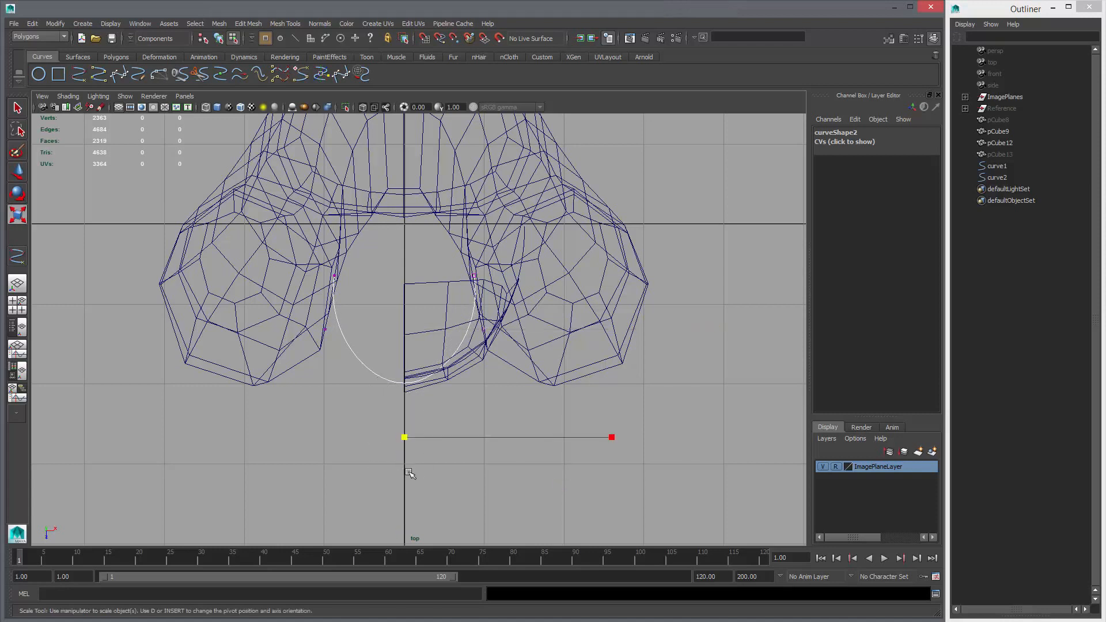
key(w)
click(403, 465)
drag(404, 465, 404, 458)
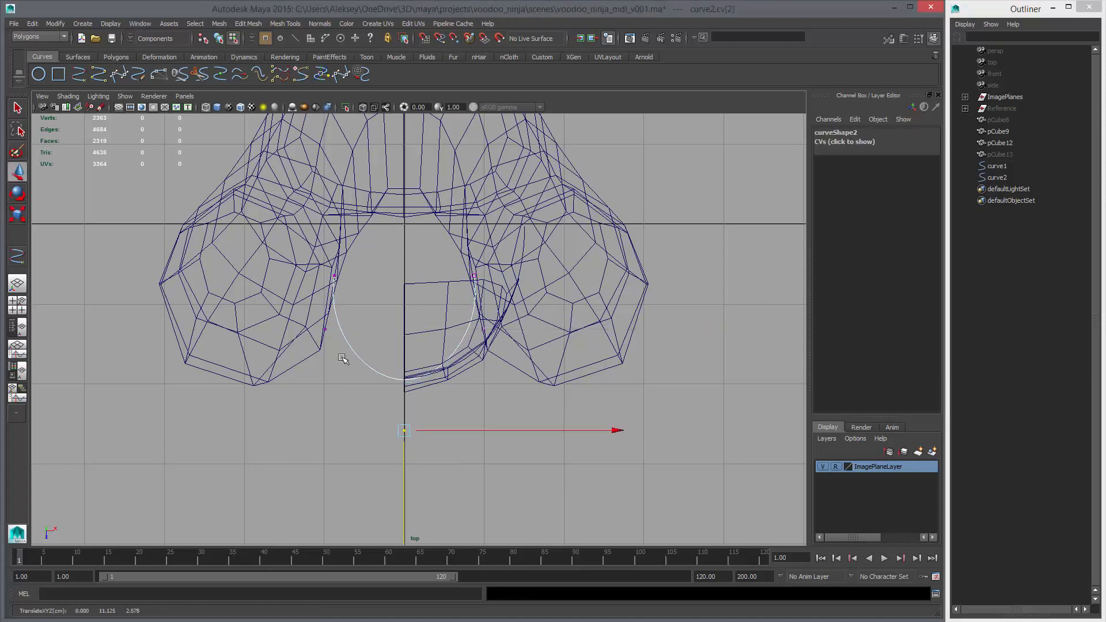
Move the jaw curve's middle vertex pair forward to about Z 1.51 and pull the front centre vertex further back
drag(319, 317, 503, 358)
middle_drag(463, 387, 466, 402)
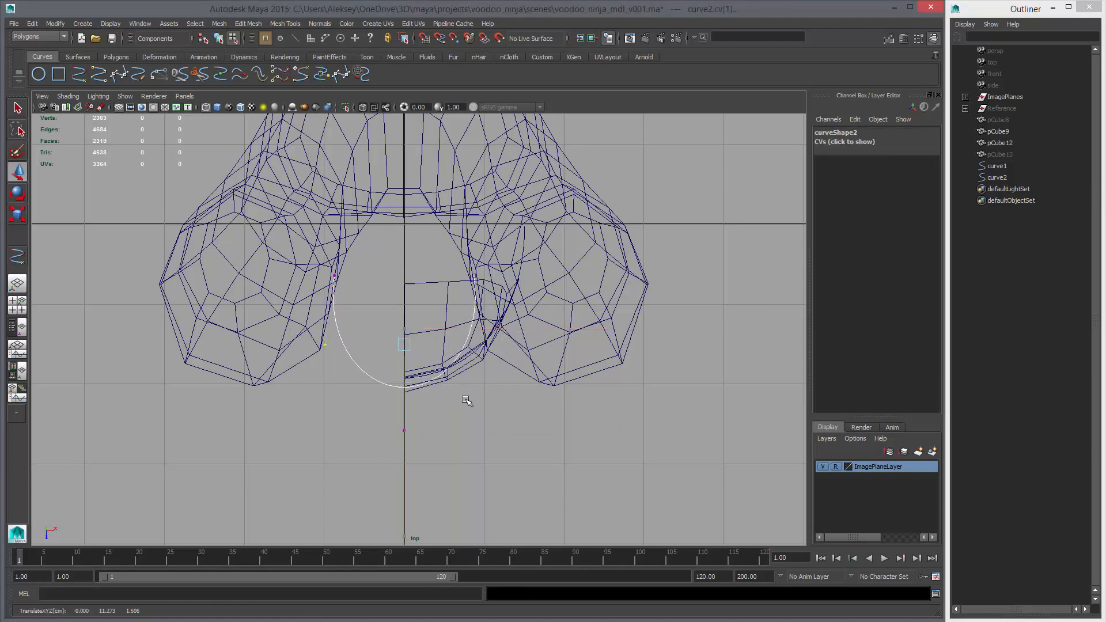
drag(363, 382, 428, 466)
middle_drag(428, 466, 425, 454)
Scale the jaw curve's middle vertex pair slightly inward along X and adjust the spread of its end pair
drag(282, 325, 507, 373)
key(r)
shift+middle_drag(515, 388, 509, 386)
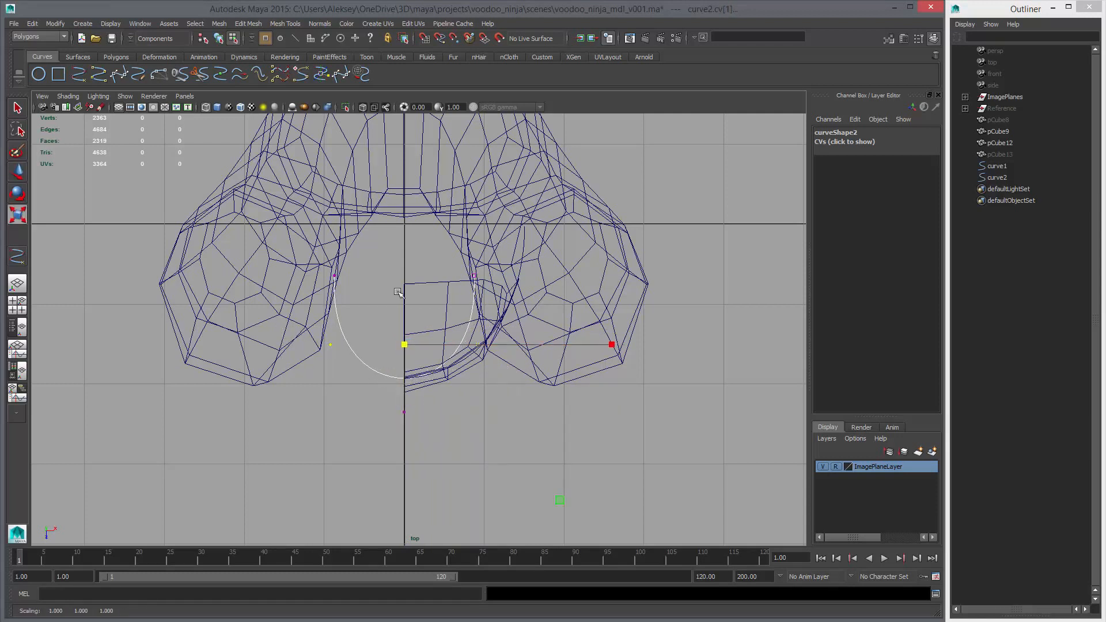
drag(308, 249, 508, 324)
shift+middle_drag(498, 341, 500, 347)
Lower the jaw curve's middle vertex pair slightly in the side view and raise its front centre vertex slightly in the front view
key(space)
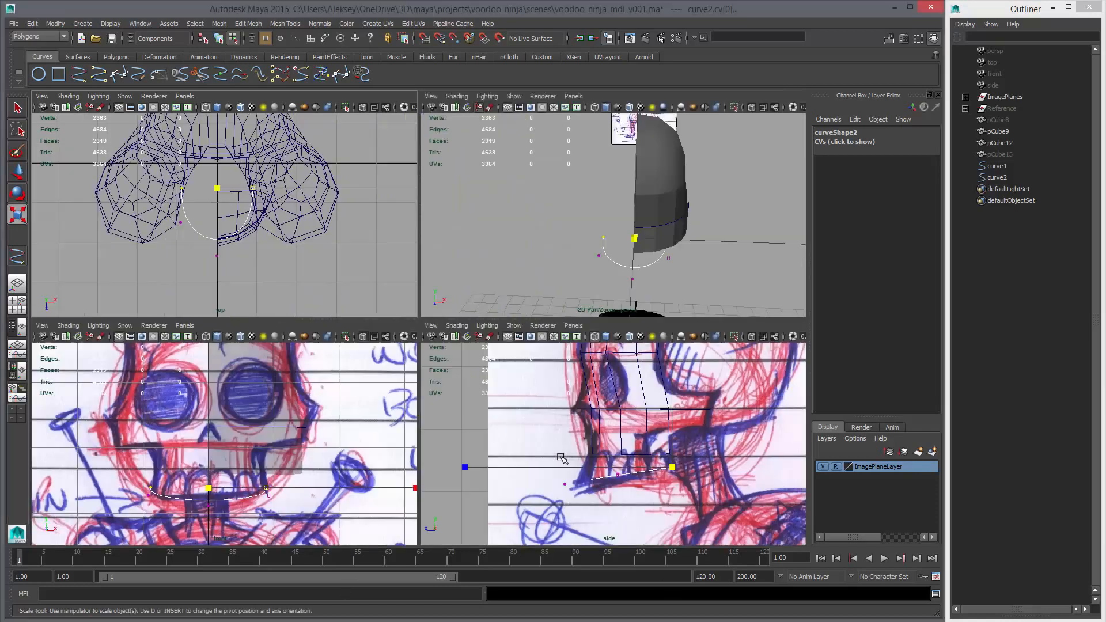
key(space)
click(427, 391)
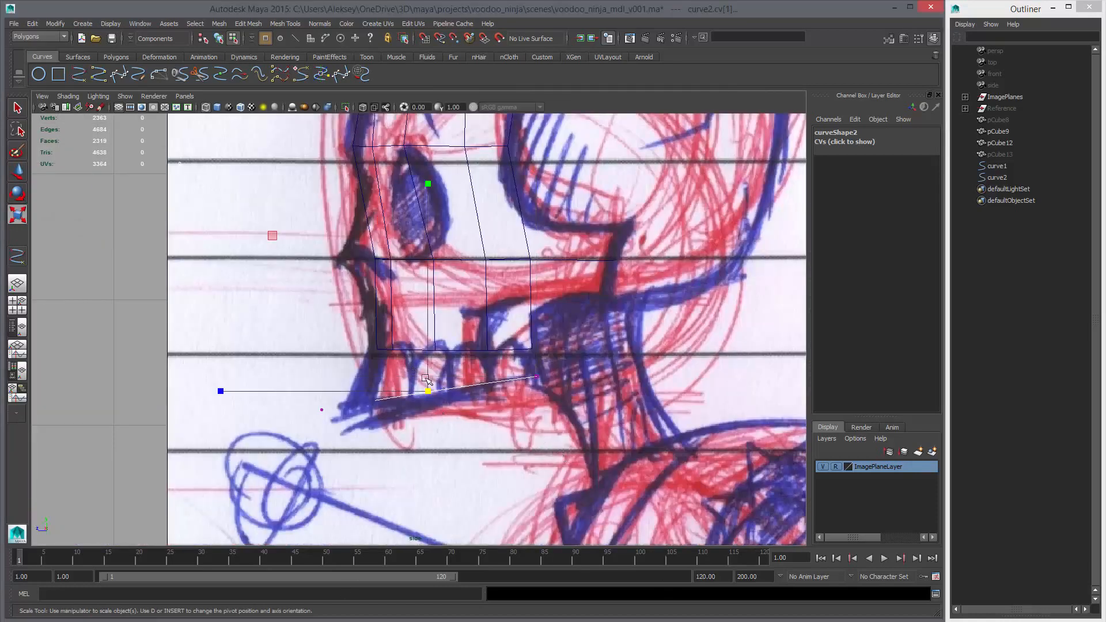
key(w)
click(426, 365)
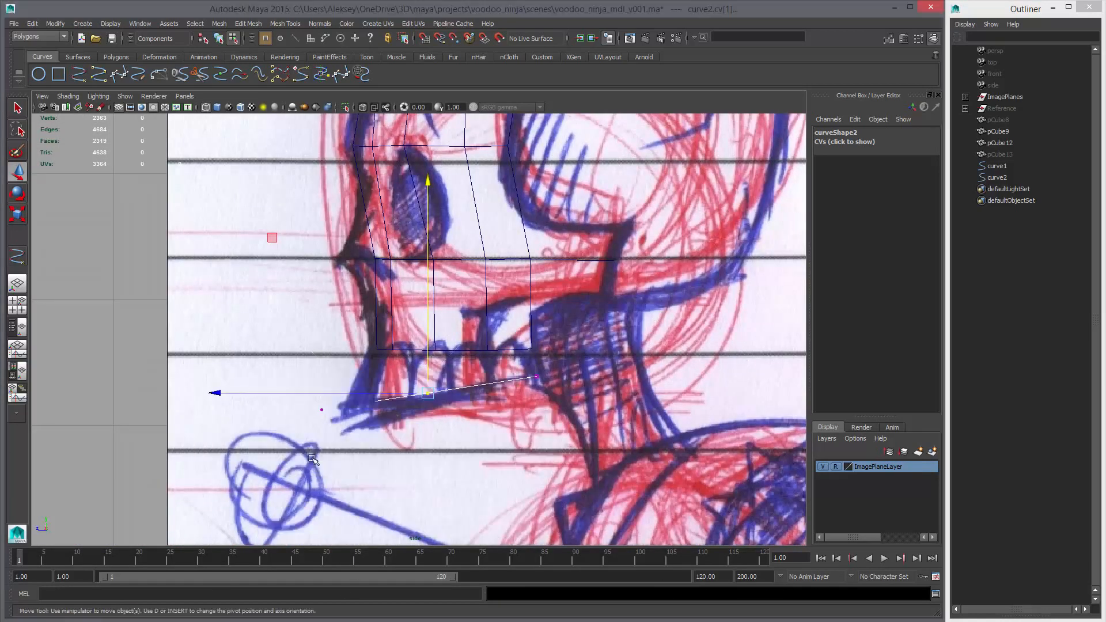
key(space)
key(space)
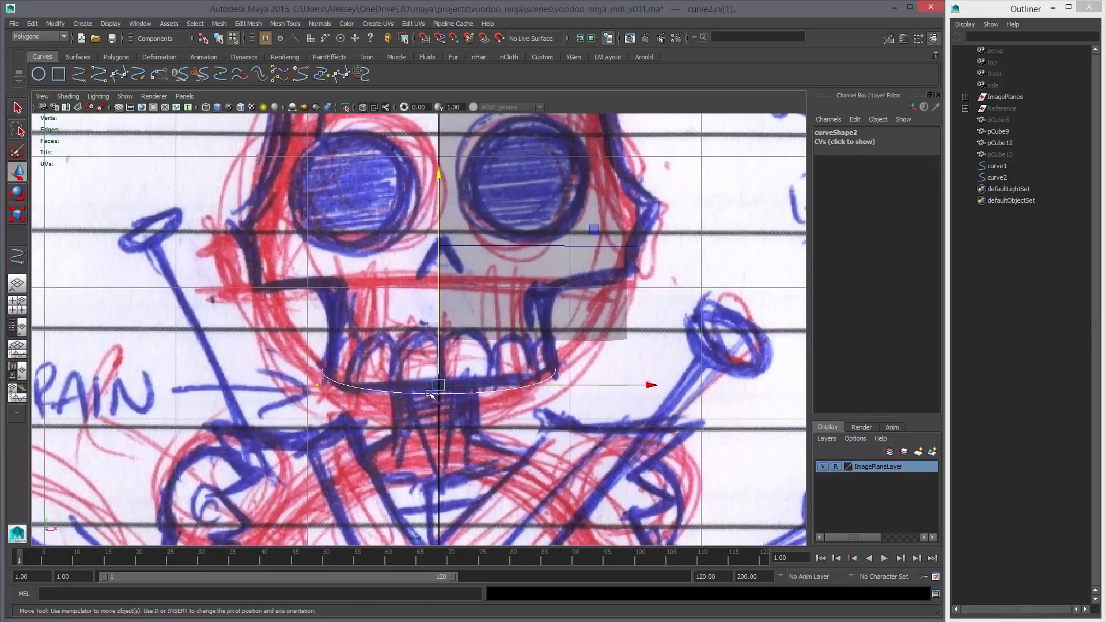
key(Right)
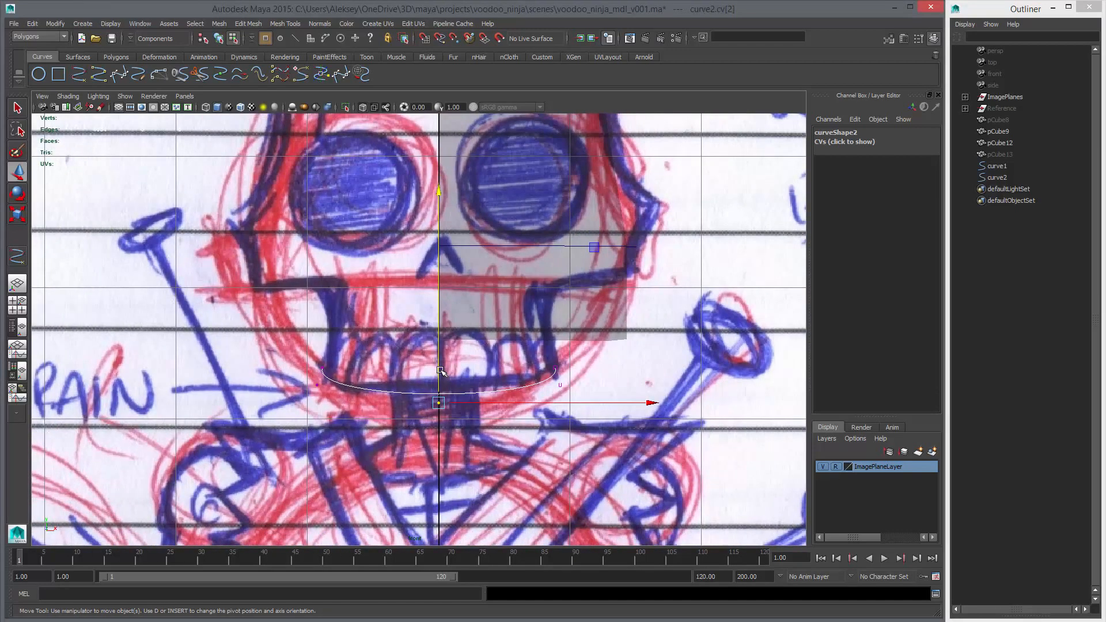
key(shift+period)
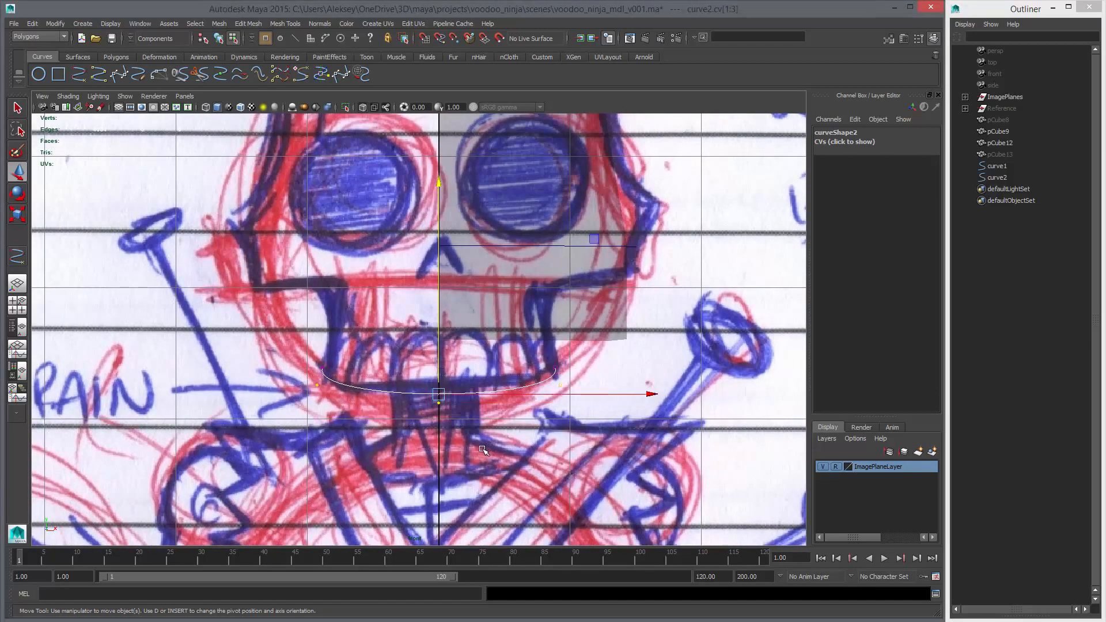
key(shift+comma)
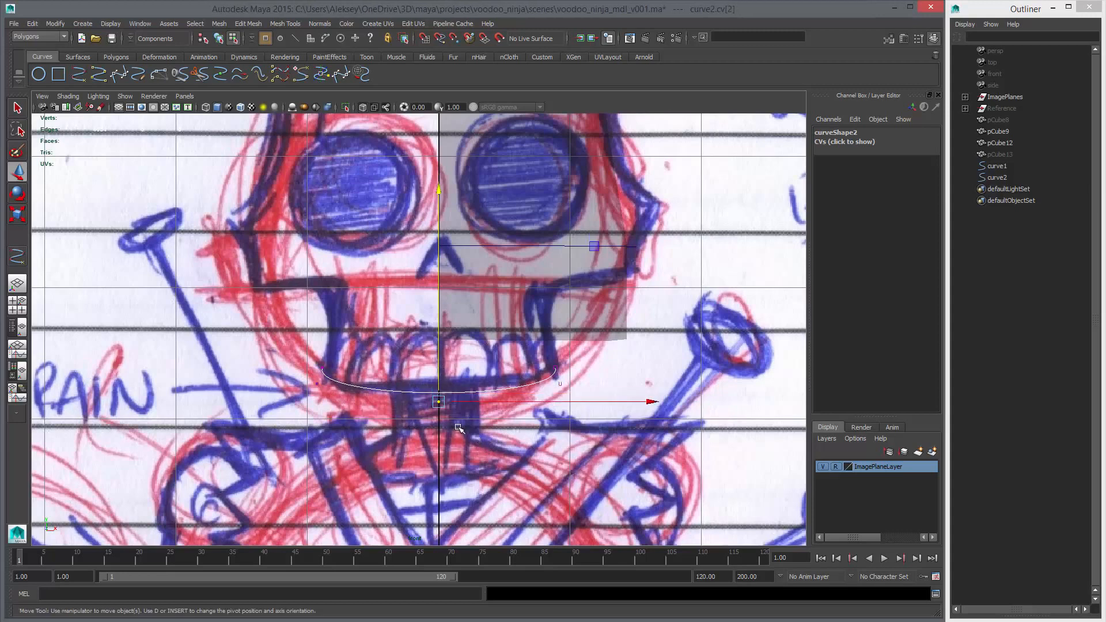
Finish editing the jaw curve's control vertices, return to object mode and select the half-face mesh
key(space)
key(space)
alt+drag(556, 388, 583, 393)
alt+drag(574, 393, 530, 449)
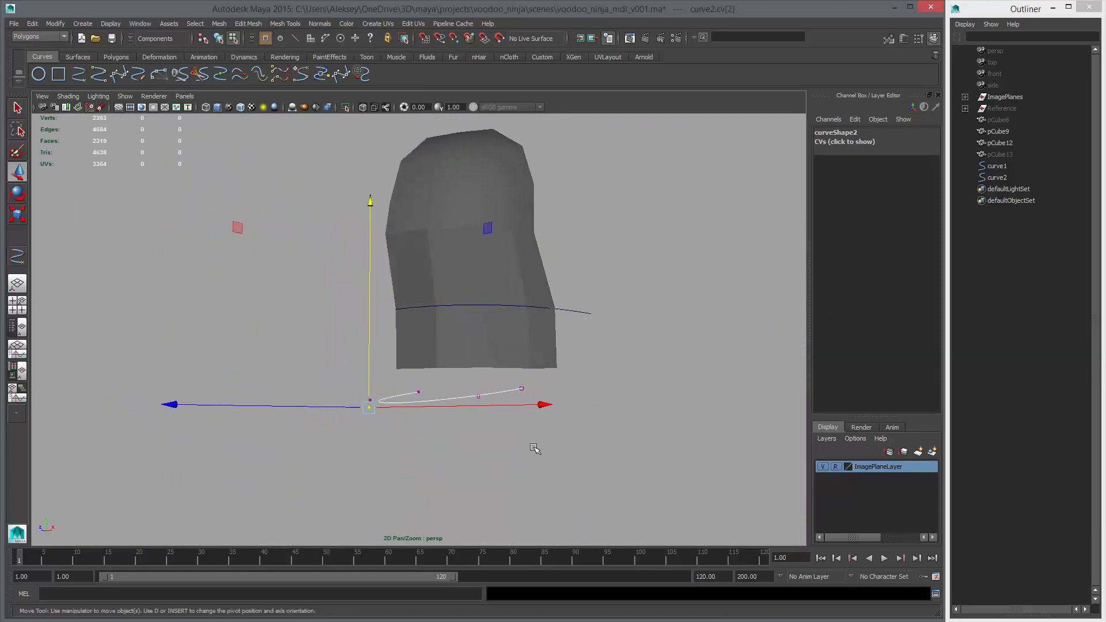
key(space)
key(space)
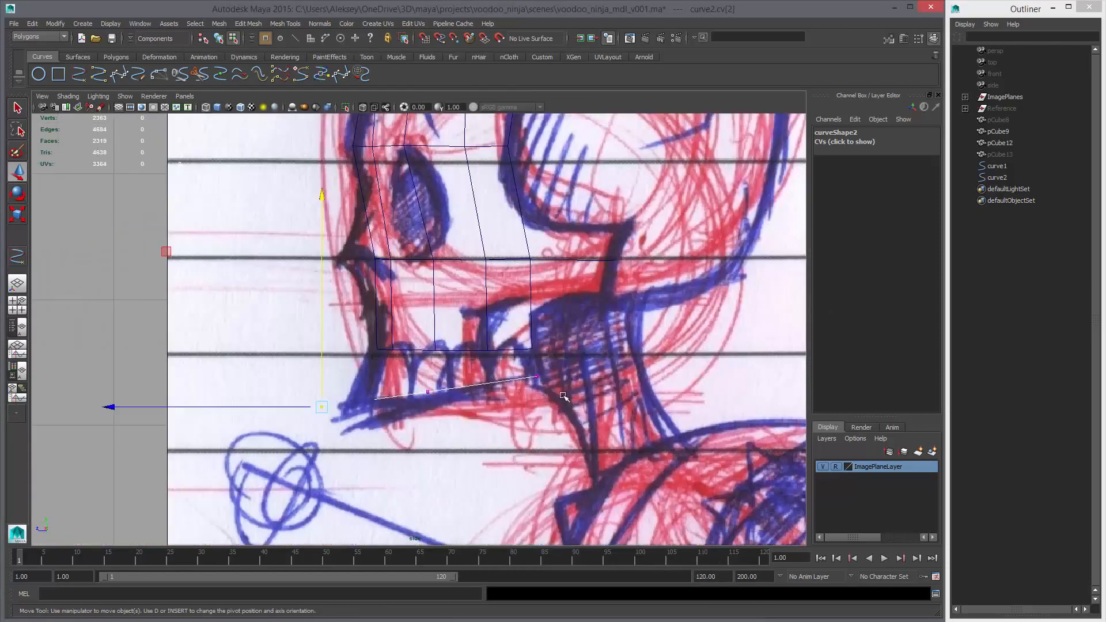
click(484, 349)
key(F8)
key(F8)
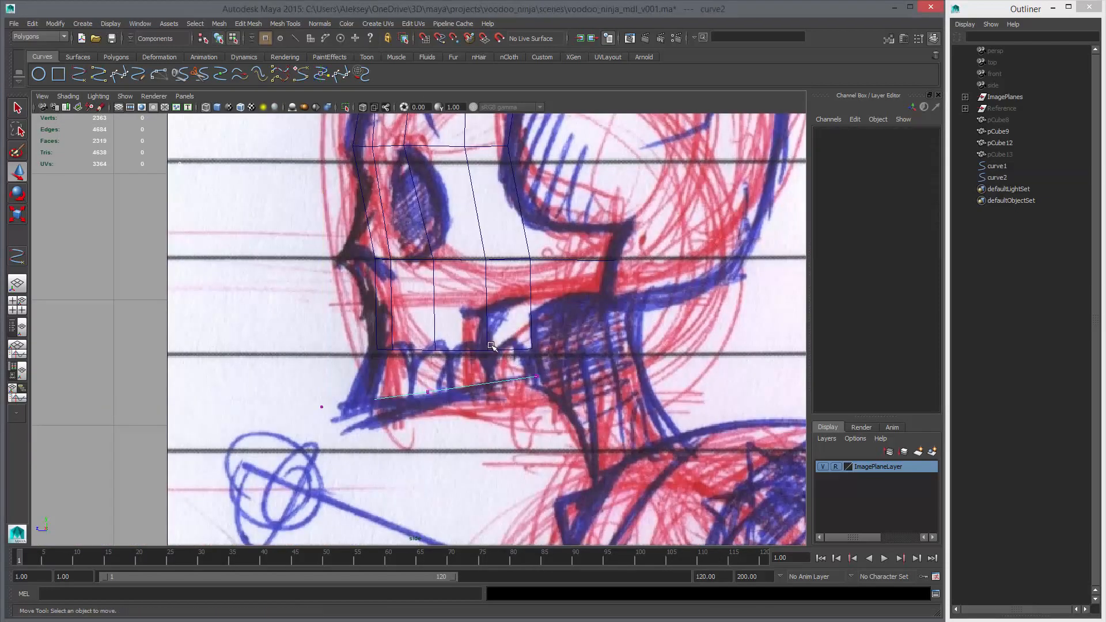
key(F8)
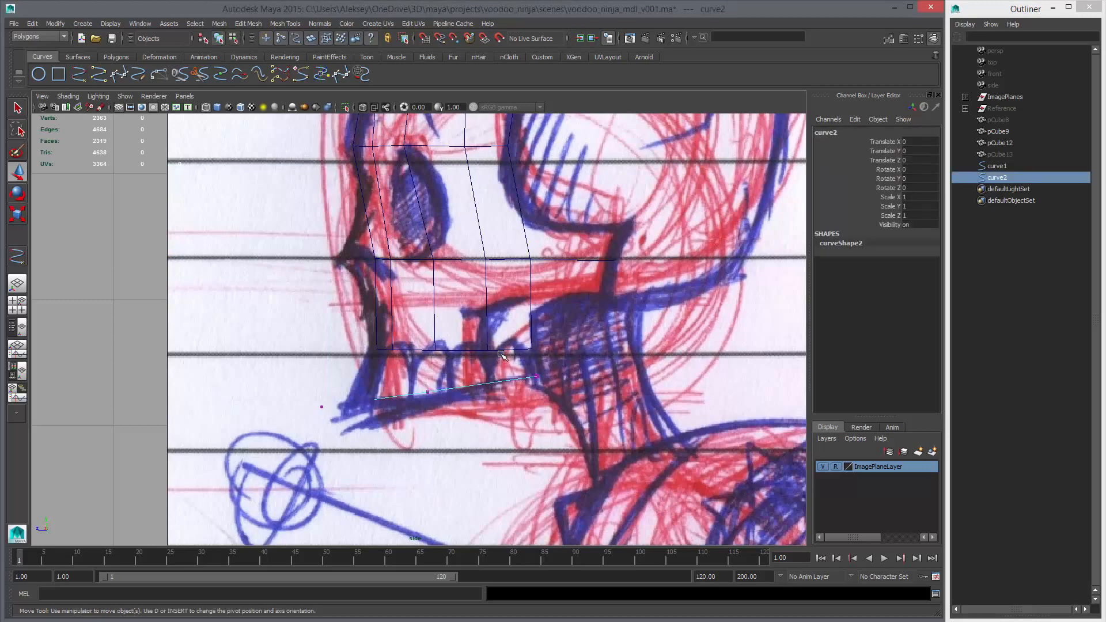
click(501, 353)
key(space)
key(space)
alt+drag(493, 376, 458, 384)
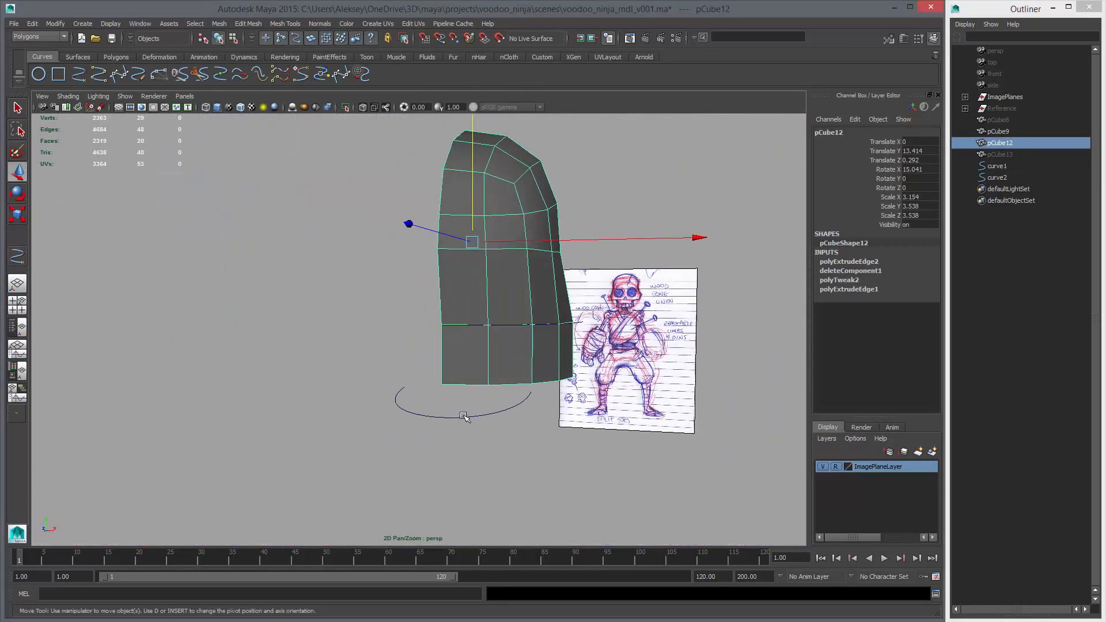
drag(474, 429, 474, 429)
right_drag(472, 425, 454, 419)
mouse_move(391, 401)
alt+mouse_down()
mouse_move(461, 434)
mouse_move(535, 397)
alt+mouse_up()
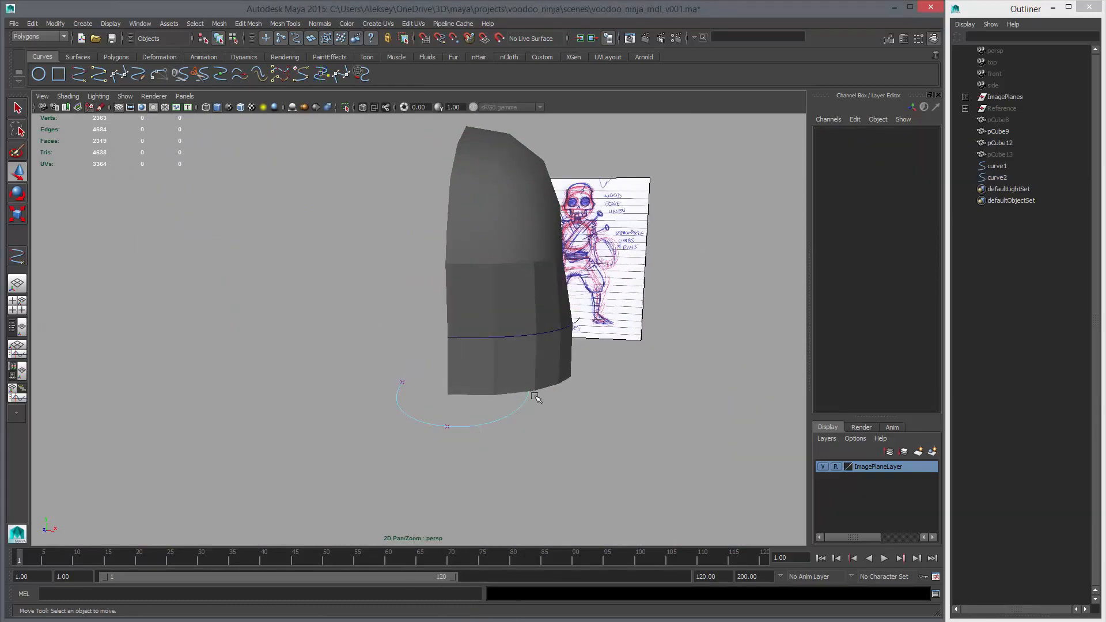
alt+drag(479, 452, 521, 438)
mouse_move(447, 404)
mouse_down()
mouse_move(489, 439)
mouse_move(459, 443)
mouse_move(431, 407)
mouse_move(443, 431)
mouse_move(462, 425)
mouse_up()
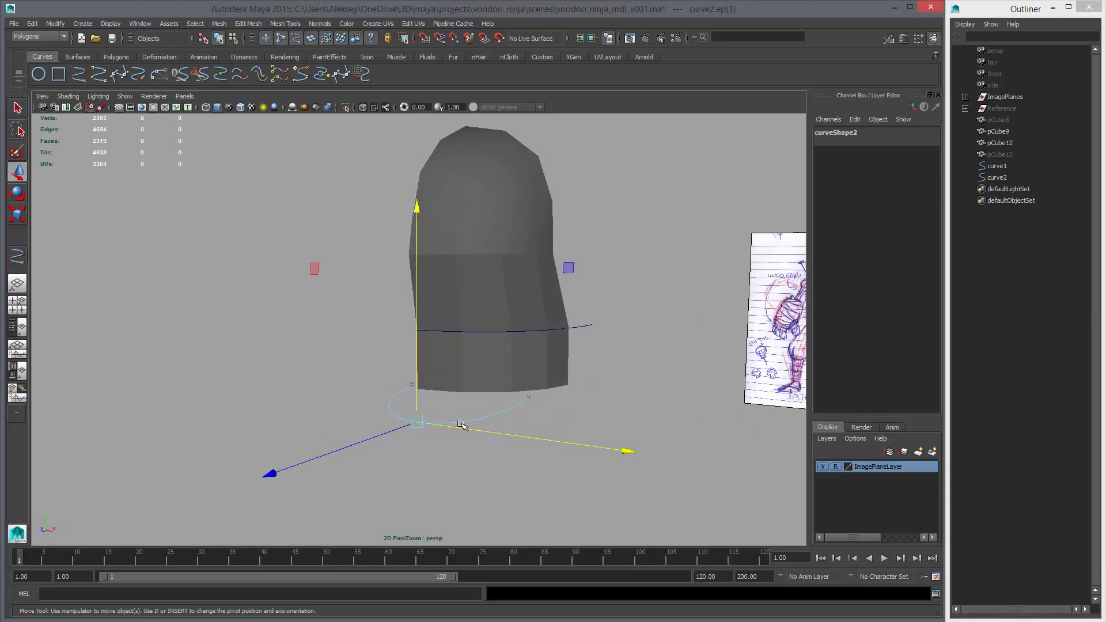
right_click(481, 417)
right_click(484, 416)
click(513, 406)
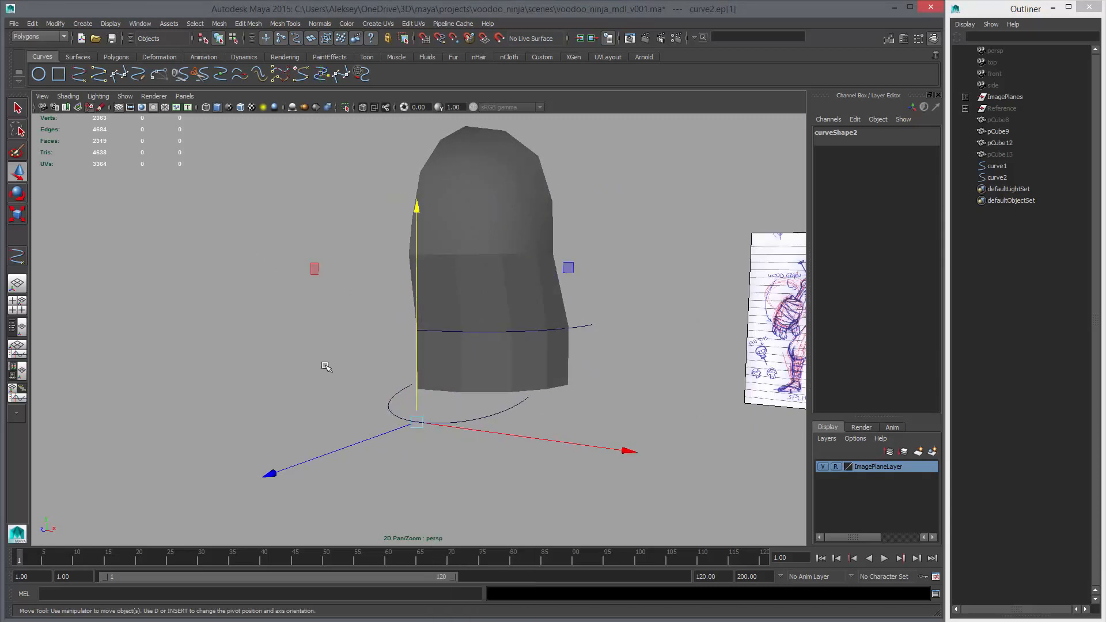
Turn on the display of edit points for the jaw curve
click(391, 408)
click(107, 23)
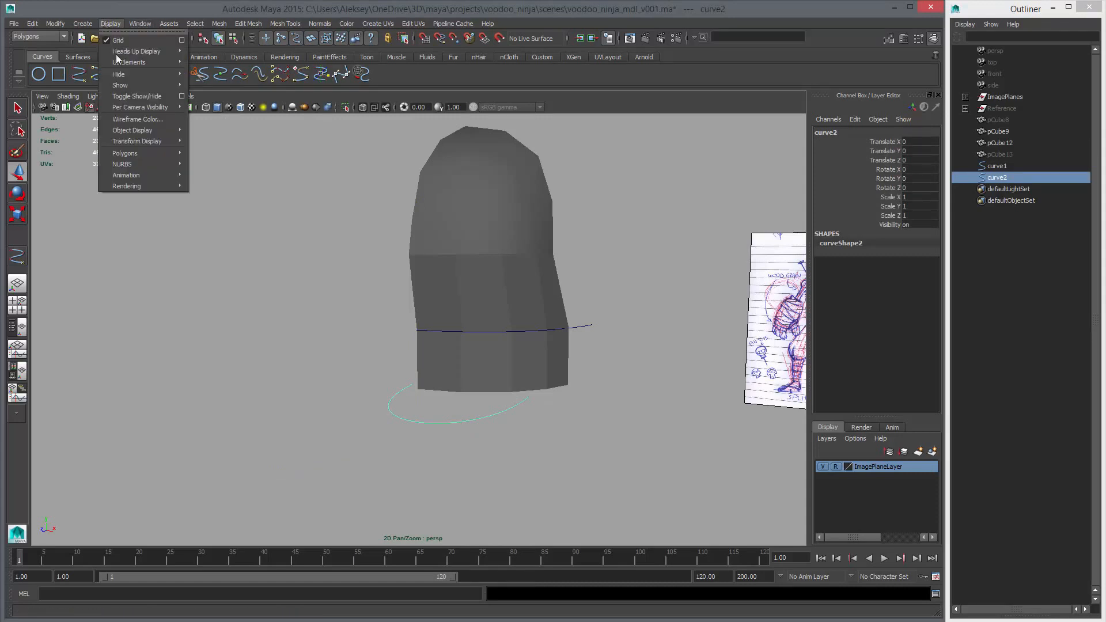
mouse_move(166, 164)
click(225, 182)
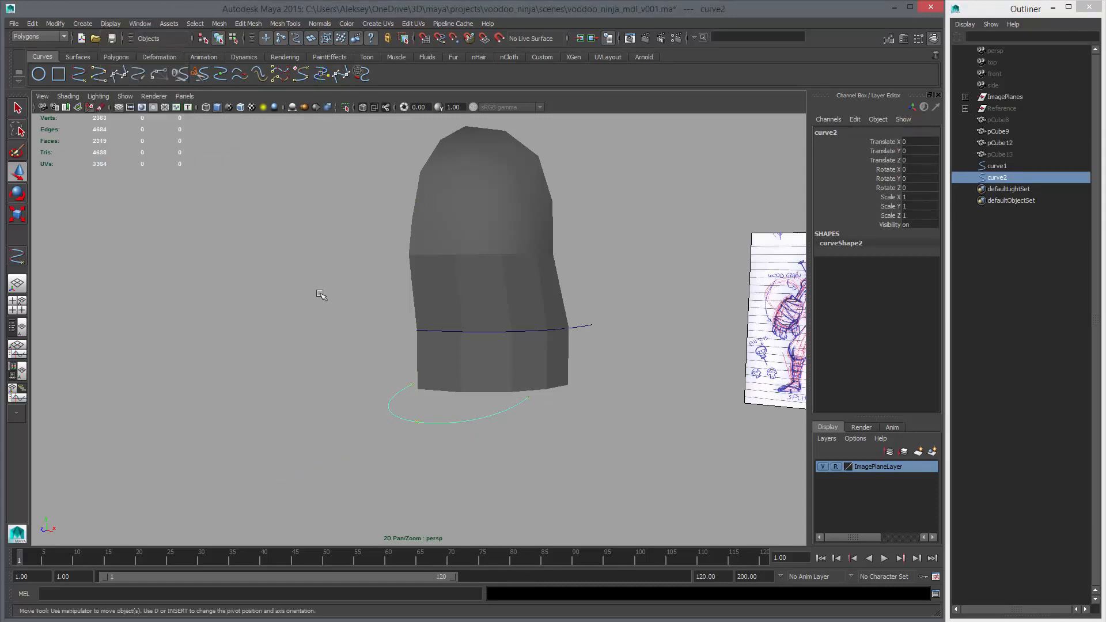
Snap the half-face mesh's bottom centre-line vertex to the jaw curve's front middle edit point
alt+drag(416, 396, 461, 393)
click(485, 387)
right_drag(487, 389, 445, 387)
drag(419, 370, 453, 423)
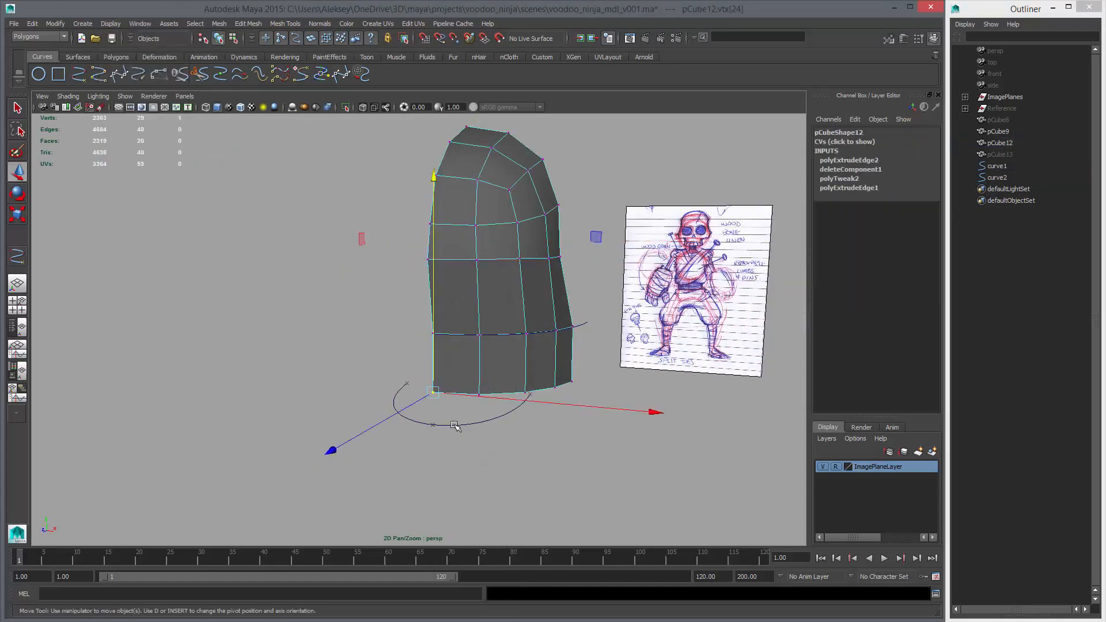
middle_drag(456, 426, 453, 418)
key(v)
drag(434, 423, 403, 429)
Snap the bottom outer corner vertex of the half-face mesh to the jaw curve's end point
drag(426, 382, 448, 410)
alt+drag(518, 429, 470, 423)
drag(507, 381, 540, 432)
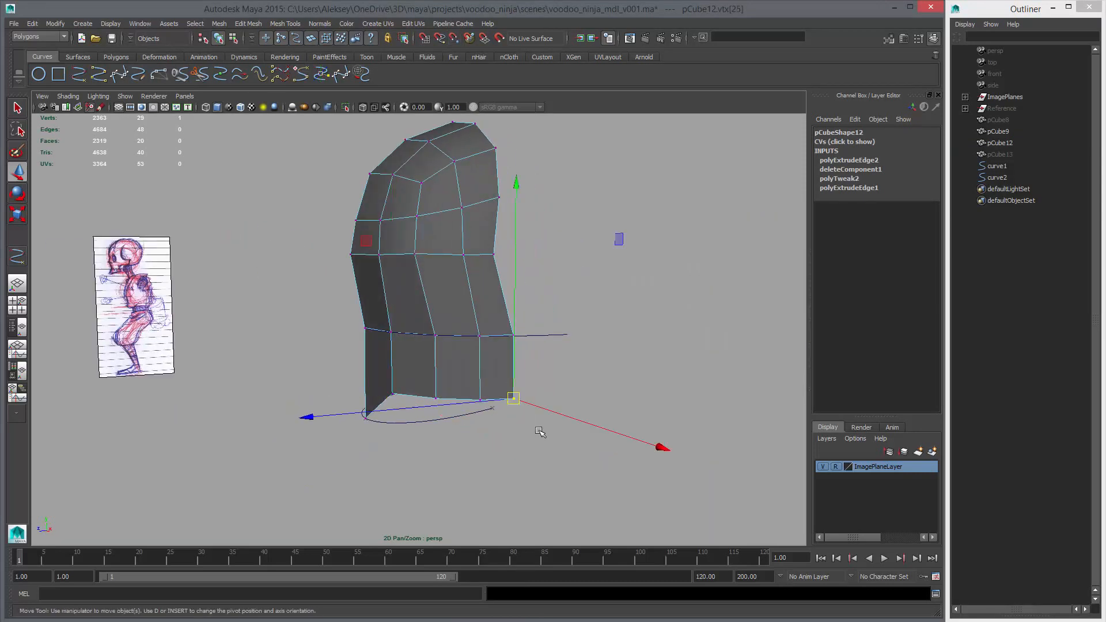
key(v)
middle_drag(535, 429, 503, 420)
Snap the remaining bottom-edge vertices of the half-face mesh onto the jaw curve, spacing them between its front and end
alt+drag(378, 380, 463, 450)
alt+drag(463, 456, 464, 439)
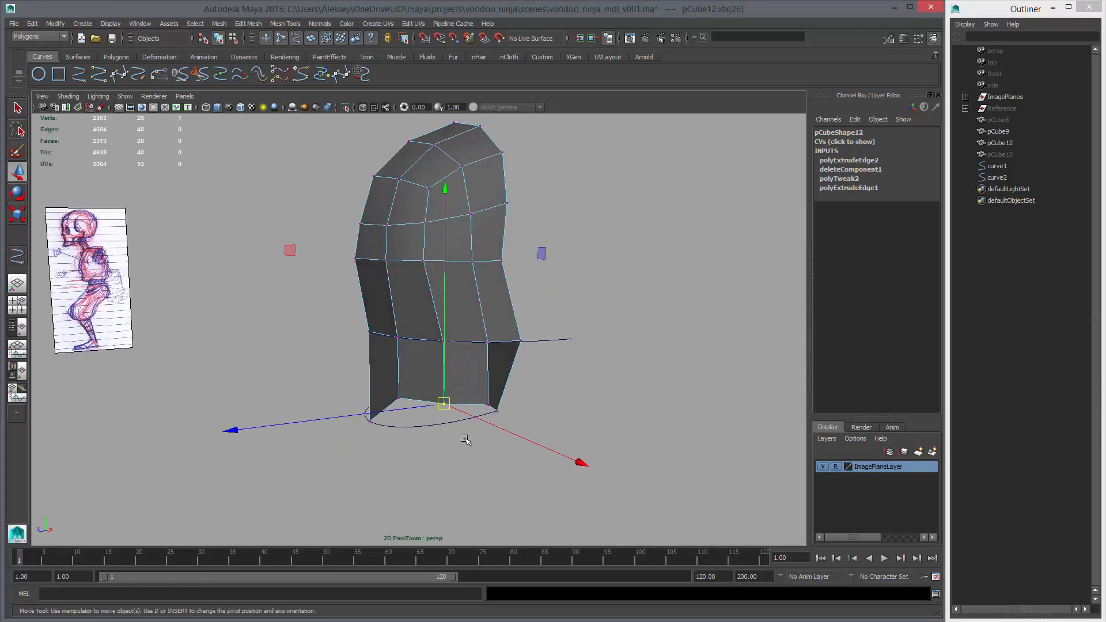
middle_drag(444, 427, 442, 426)
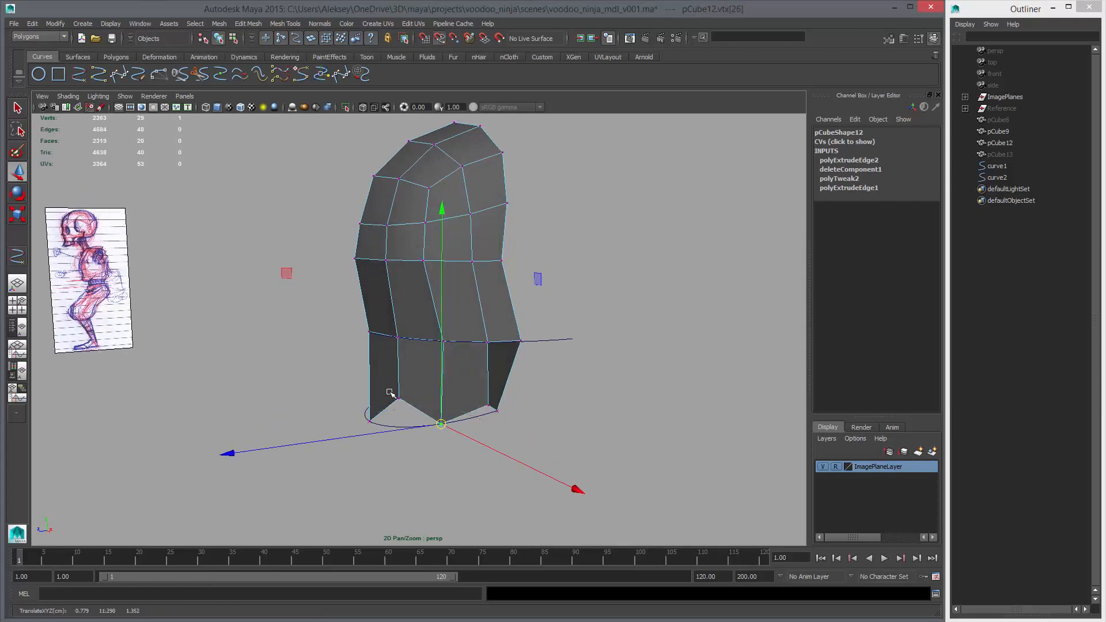
drag(389, 392, 411, 414)
key(c)
middle_drag(414, 423, 400, 428)
drag(465, 392, 516, 430)
Hide both the cheek and jaw guide curves
key(space)
key(space)
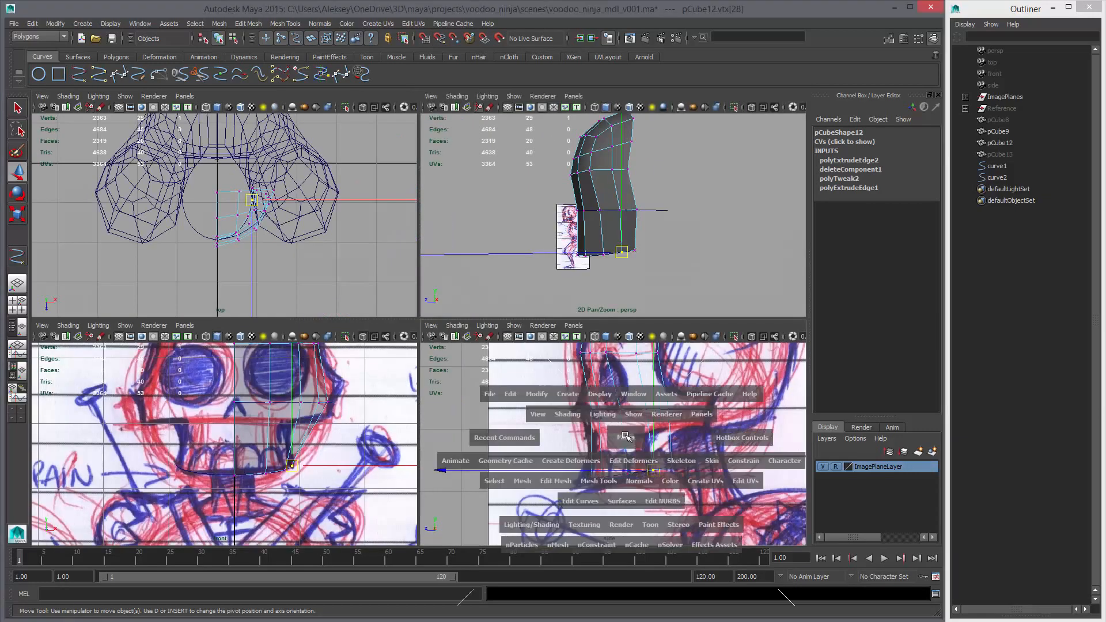
alt+right_drag(603, 375, 508, 364)
key(space)
key(space)
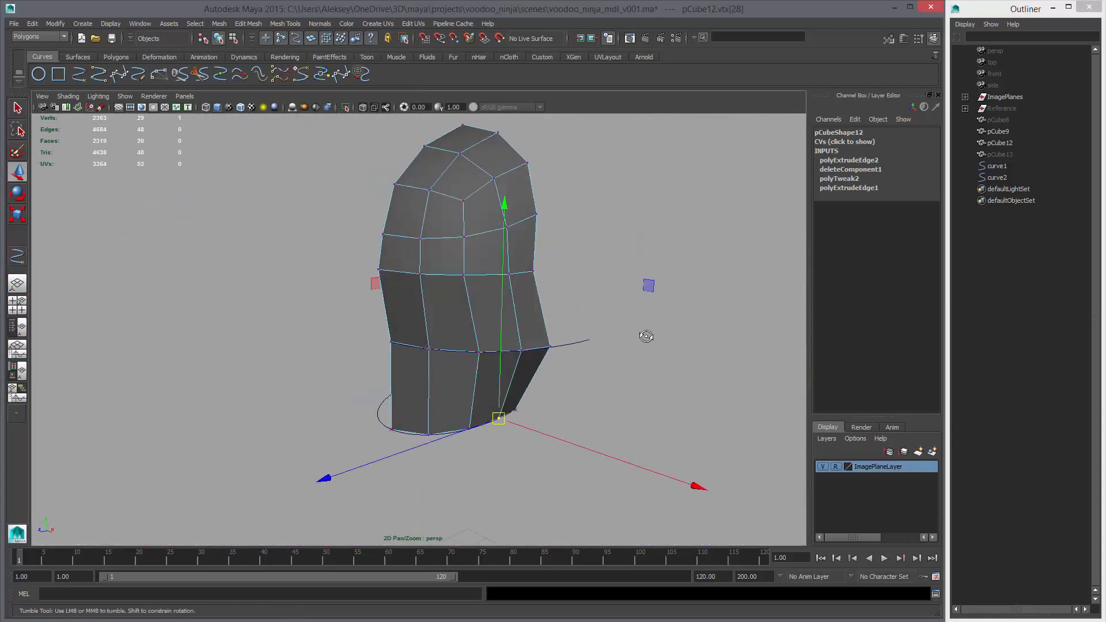
alt+drag(646, 333, 517, 335)
alt+drag(449, 365, 444, 387)
click(439, 385)
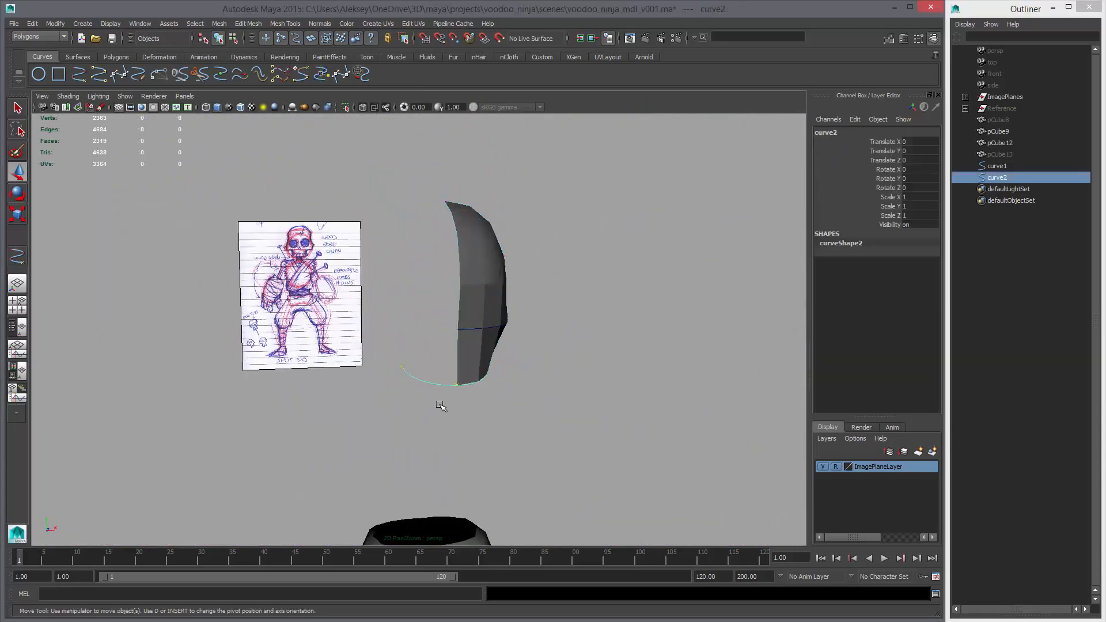
ctrl+click(984, 166)
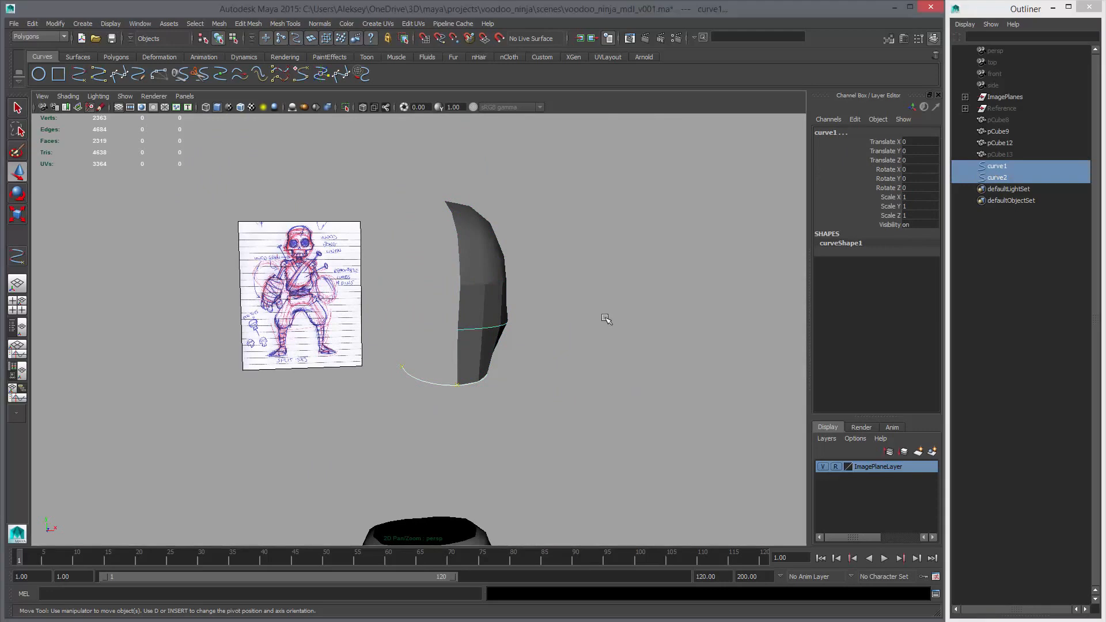
key(ctrl+h)
Select the half-face mesh in unsmoothed display and start the Insert Edge Loop tool in the side view
alt+drag(596, 364, 469, 363)
click(470, 362)
key(1)
key(space)
key(space)
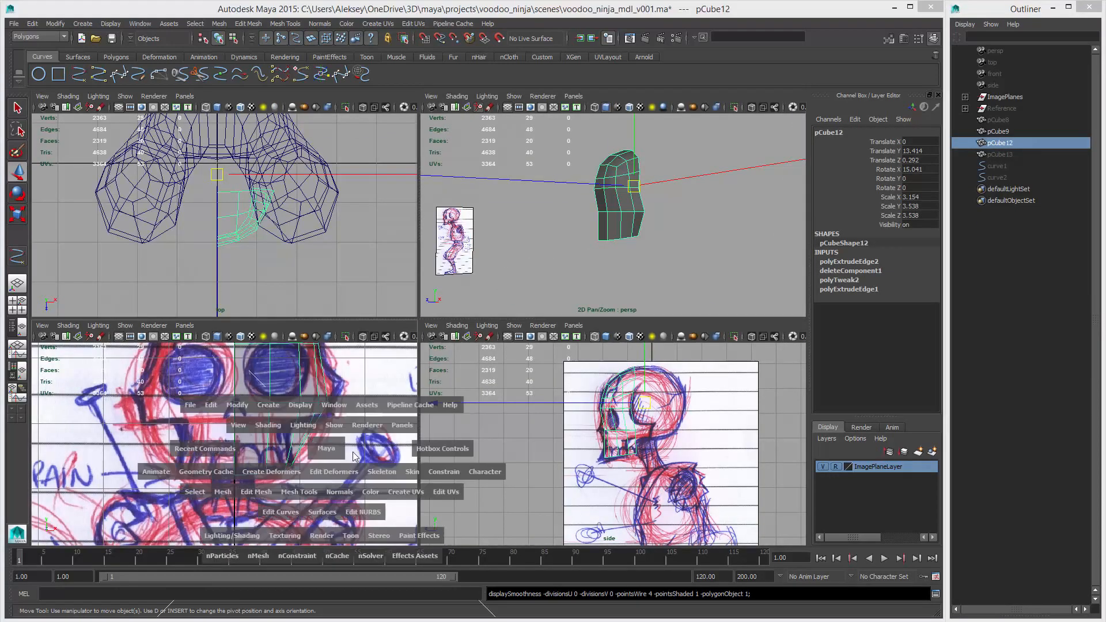
key(space)
alt+right_drag(426, 406, 569, 314)
alt+middle_drag(569, 313, 517, 363)
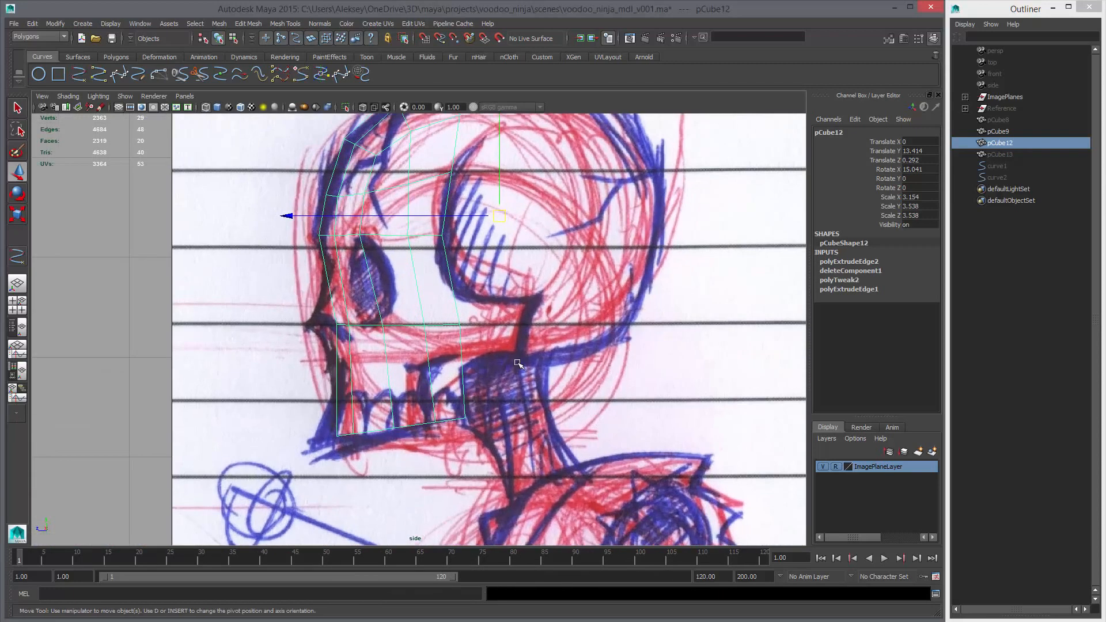
click(112, 57)
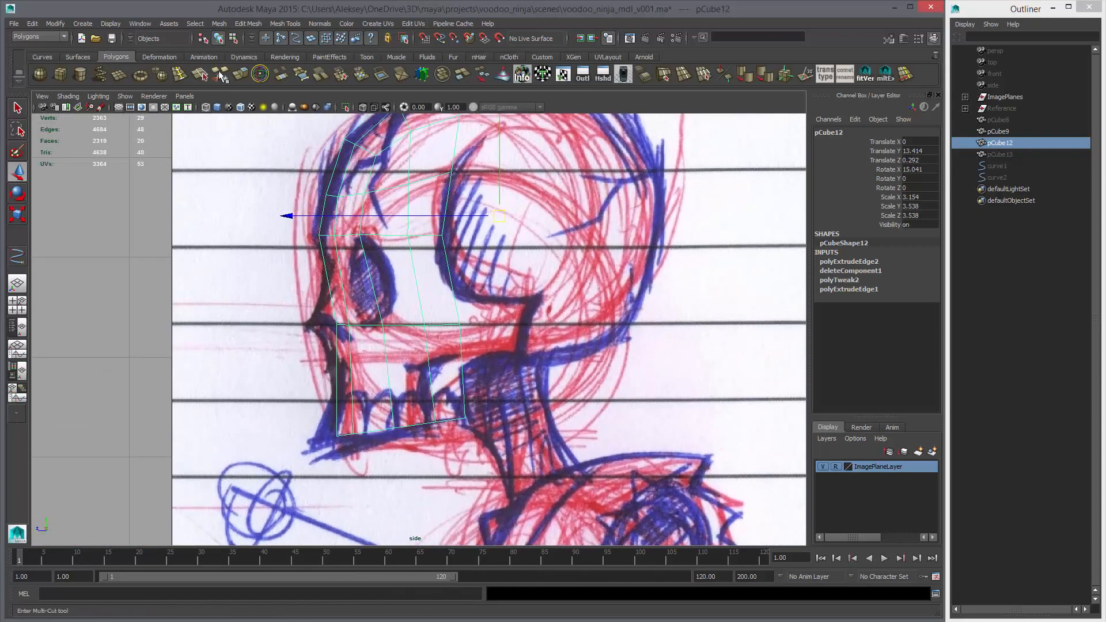
click(190, 72)
Try an edge loop midway between the brow and cheek rows, and check the Insert Edge Loop tool's settings
click(454, 298)
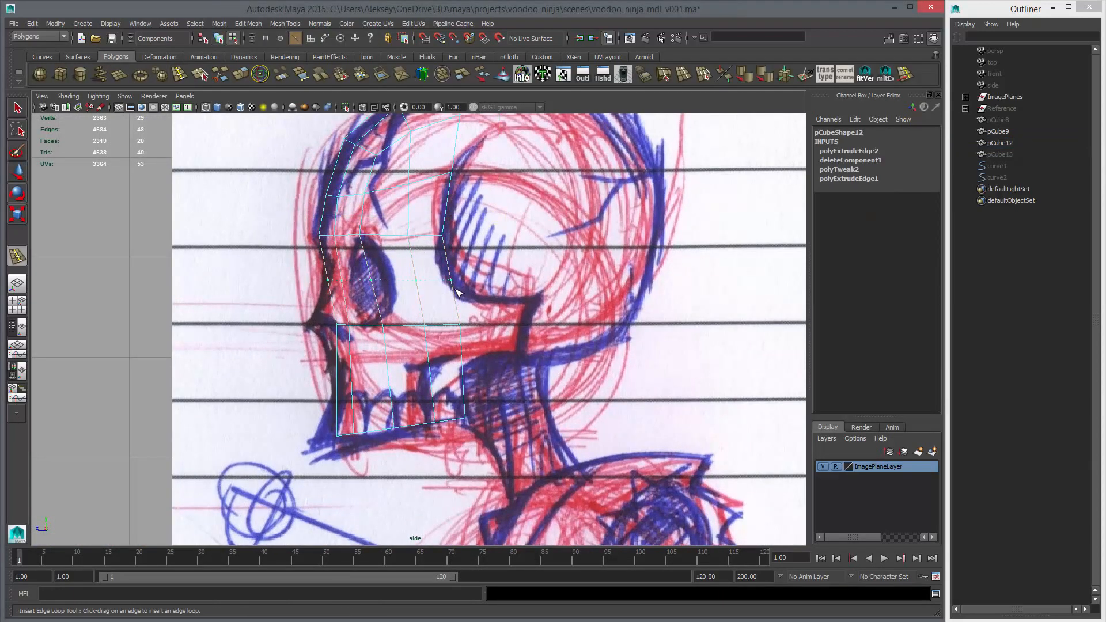
key(ctrl+z)
double_click(24, 254)
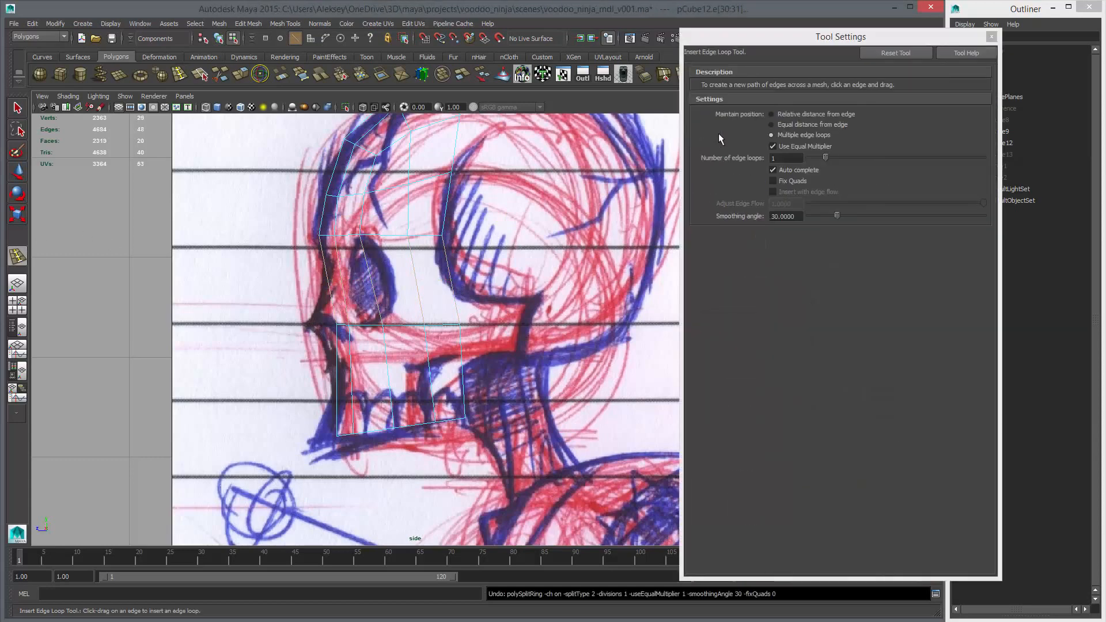
click(991, 37)
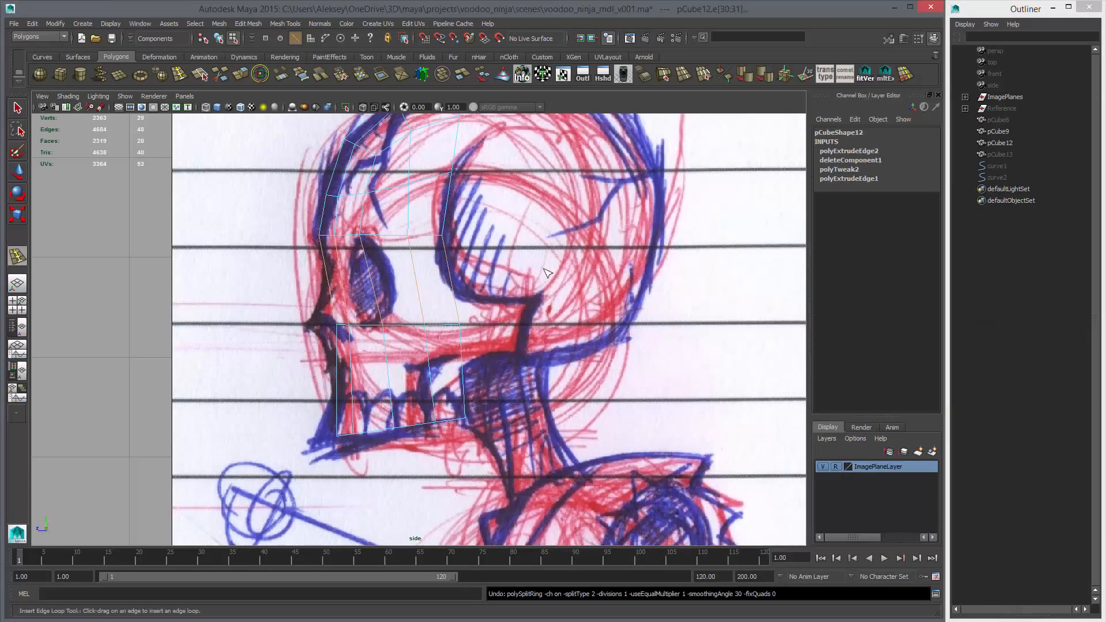
Insert one edge loop between the brow and cheek rows and another between the cheek and jaw rows of the half-face mesh
click(455, 296)
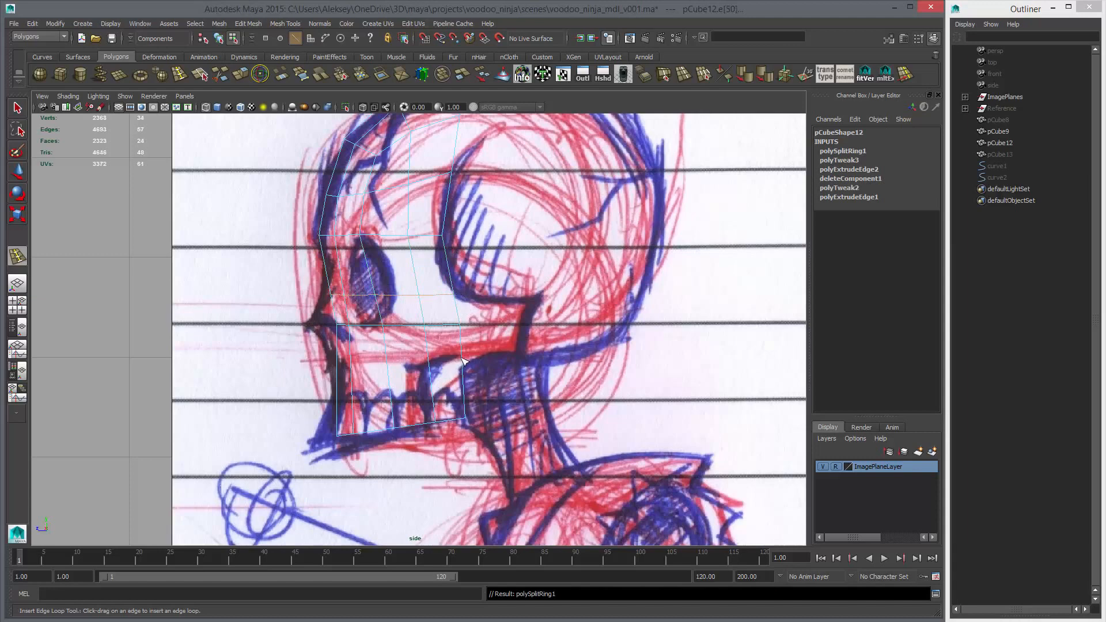
click(463, 360)
key(w)
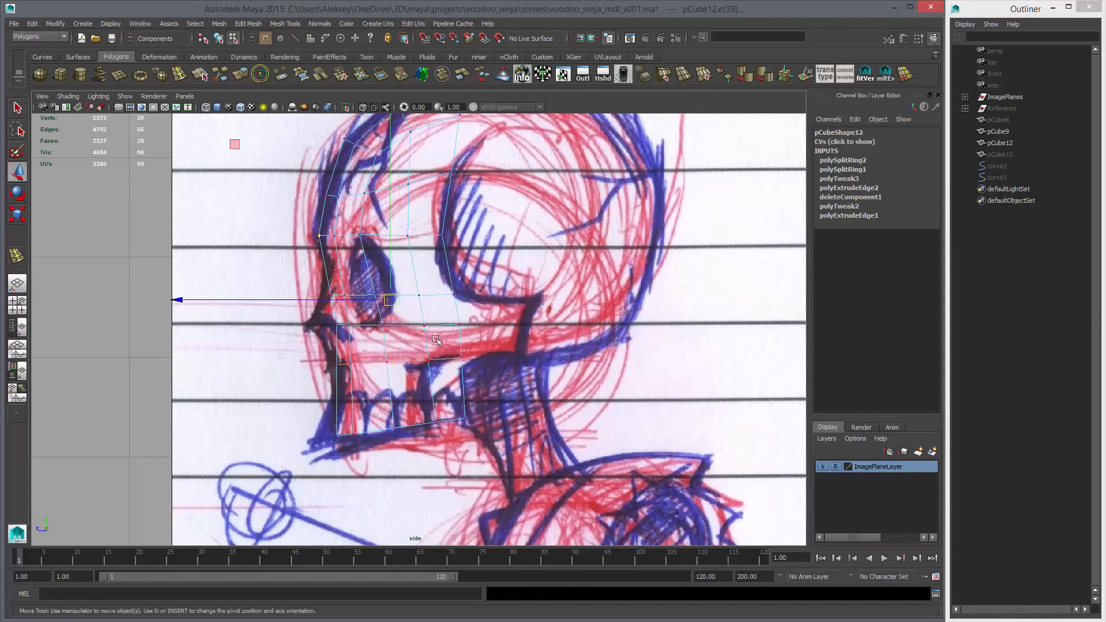
Nudge the two newly inserted vertex rows along the depth axis to fit the side sketch
scroll(348, 353, up, 3)
drag(292, 351, 509, 396)
drag(304, 371, 304, 371)
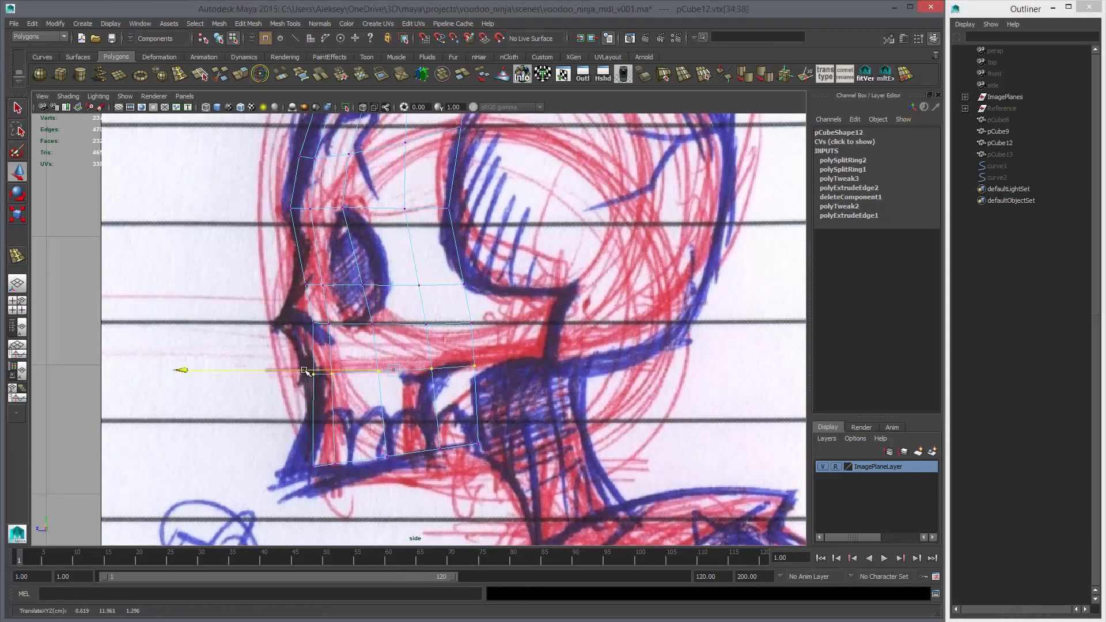
drag(261, 269, 477, 308)
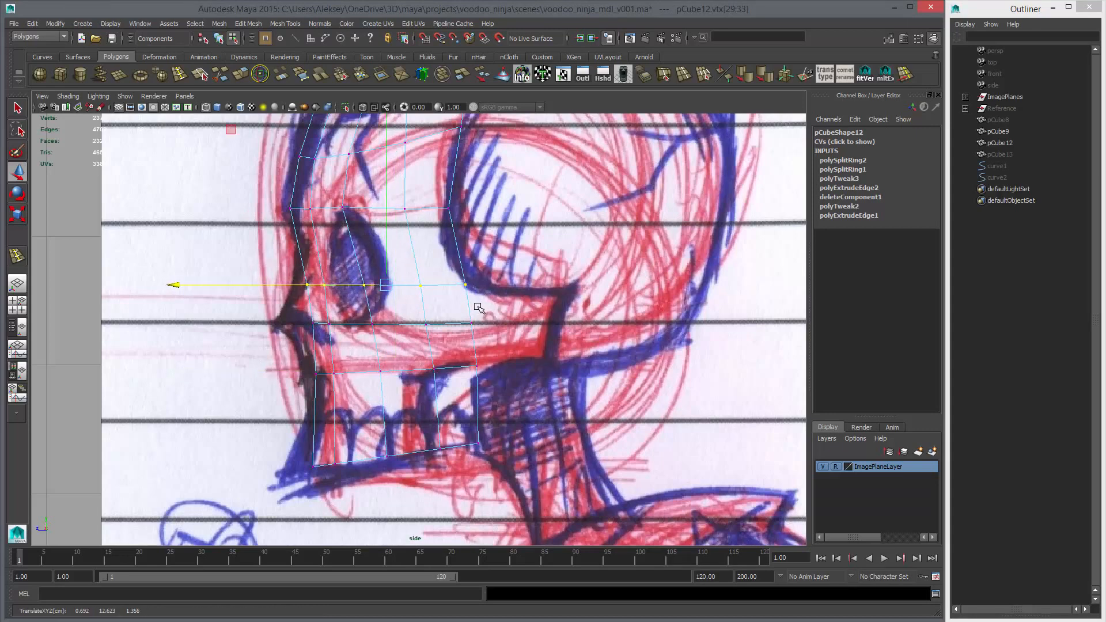
Try to shift the vertex row below the cheek inward in the front view
key(space)
key(space)
alt+drag(515, 306, 536, 308)
alt+right_drag(536, 308, 587, 361)
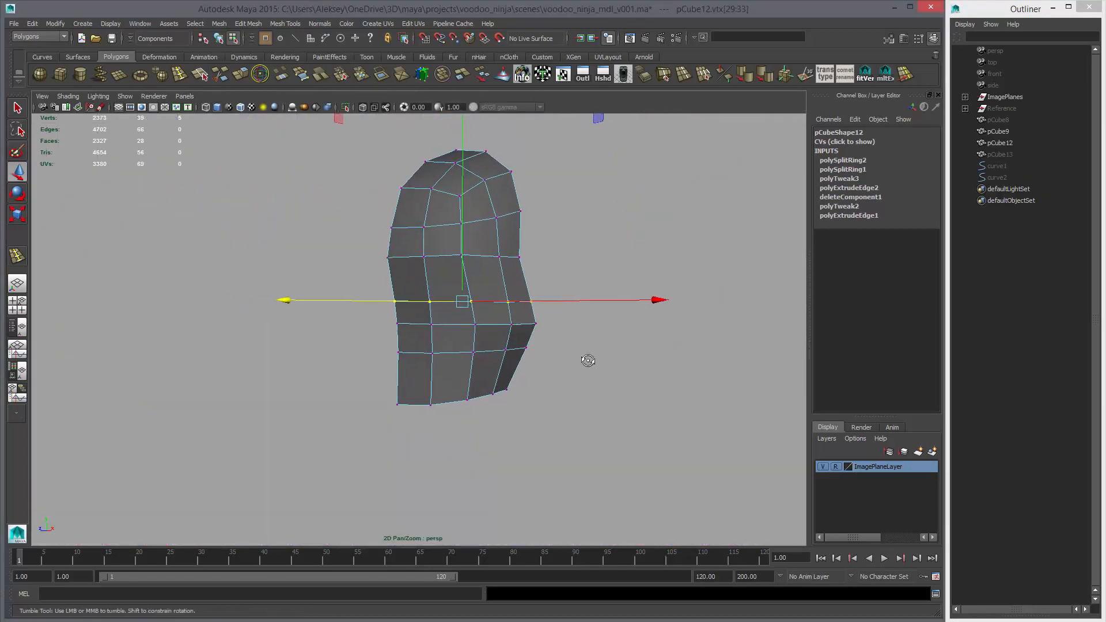
alt+drag(587, 360, 643, 358)
key(space)
key(space)
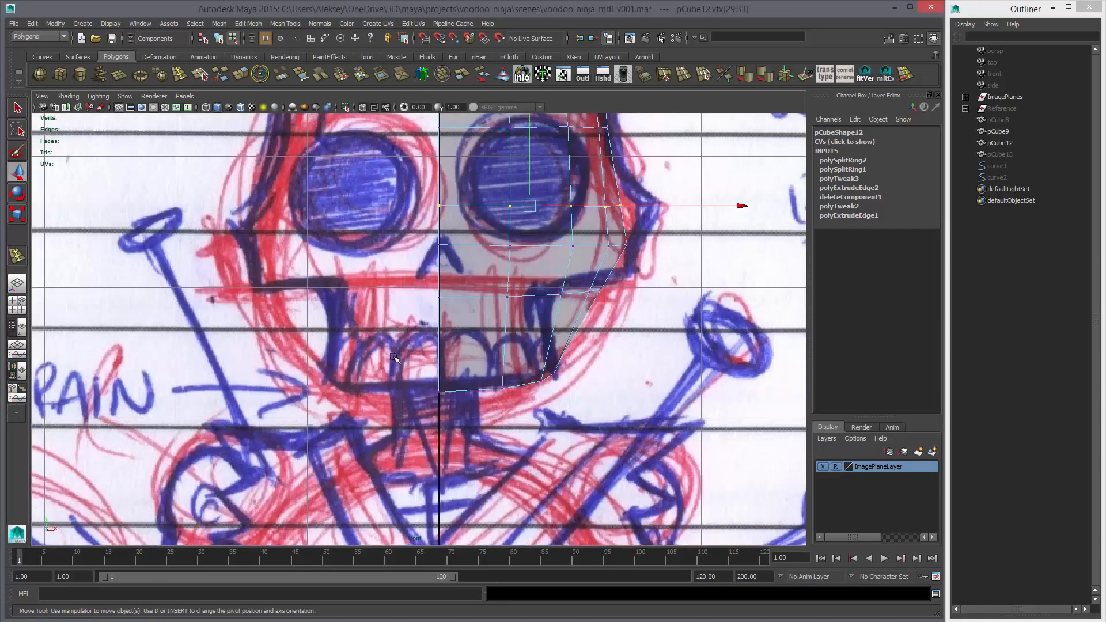
scroll(482, 350, up, 1)
alt+middle_drag(581, 287, 517, 329)
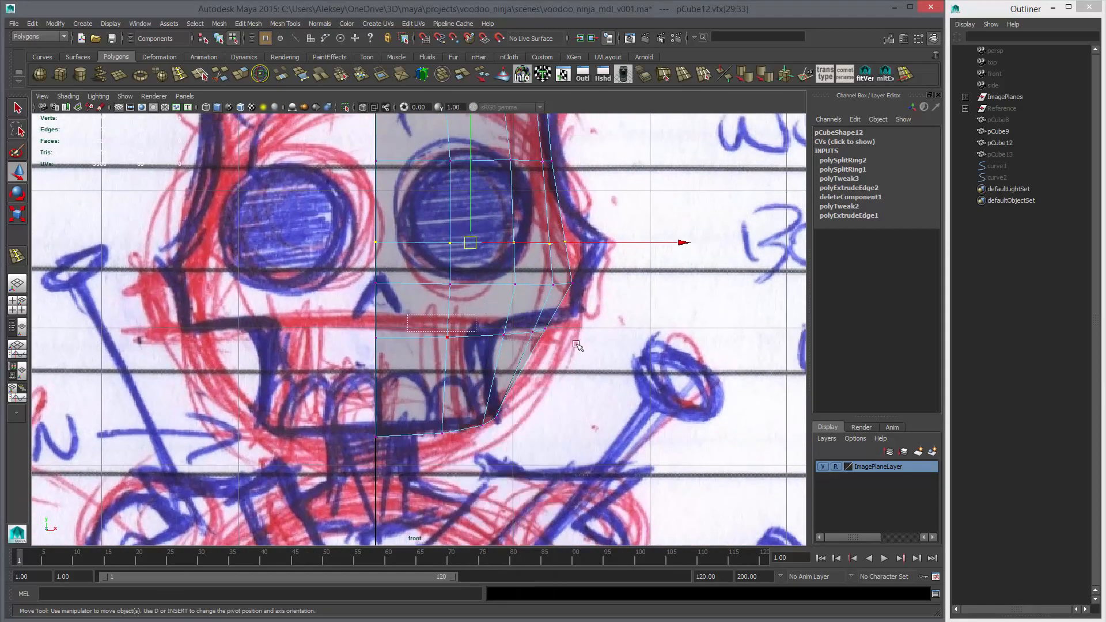
drag(577, 344, 592, 346)
drag(570, 334, 487, 362)
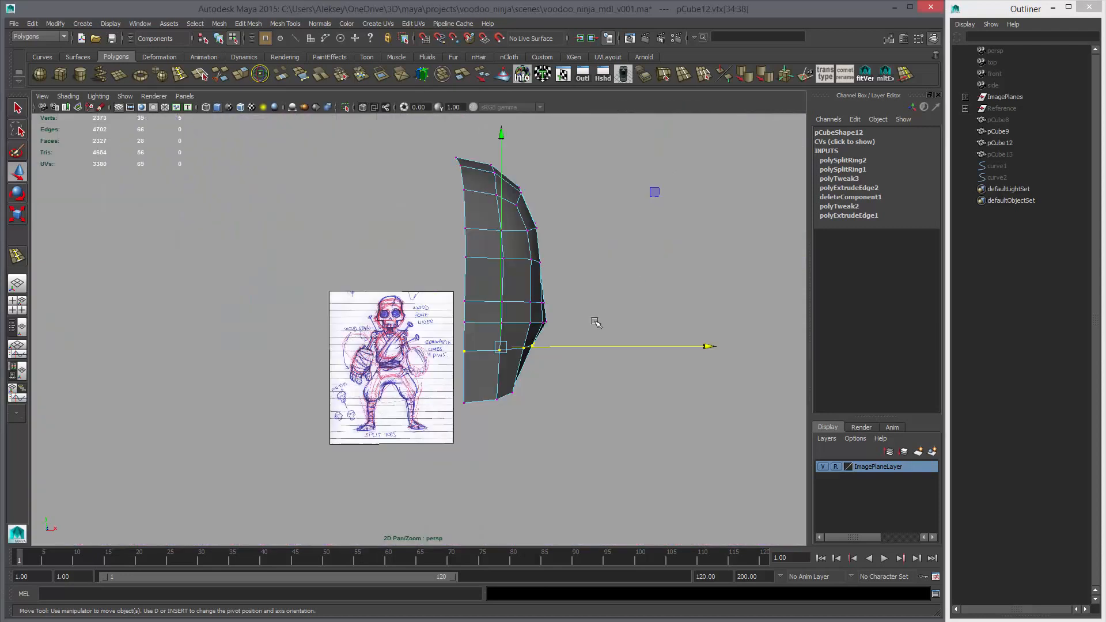
Create a lattice with 2 divisions per axis around the outer vertices of the row below the cheek
alt+drag(595, 322, 491, 238)
alt+drag(534, 315, 581, 344)
key(space)
click(453, 366)
click(458, 398)
right_drag(582, 344, 584, 316)
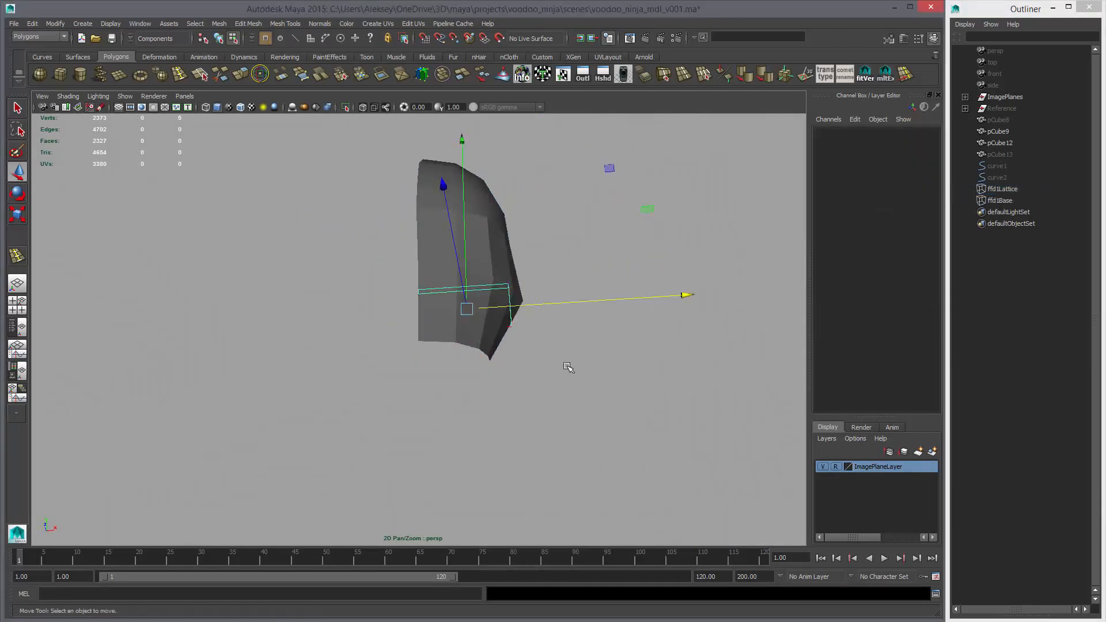
Move the lattice's outer points inward until the row meets the mouth corner of the front sketch, using wireframe display
drag(567, 368, 487, 265)
alt+drag(587, 374, 574, 427)
alt+right_drag(575, 427, 591, 372)
drag(580, 345, 562, 345)
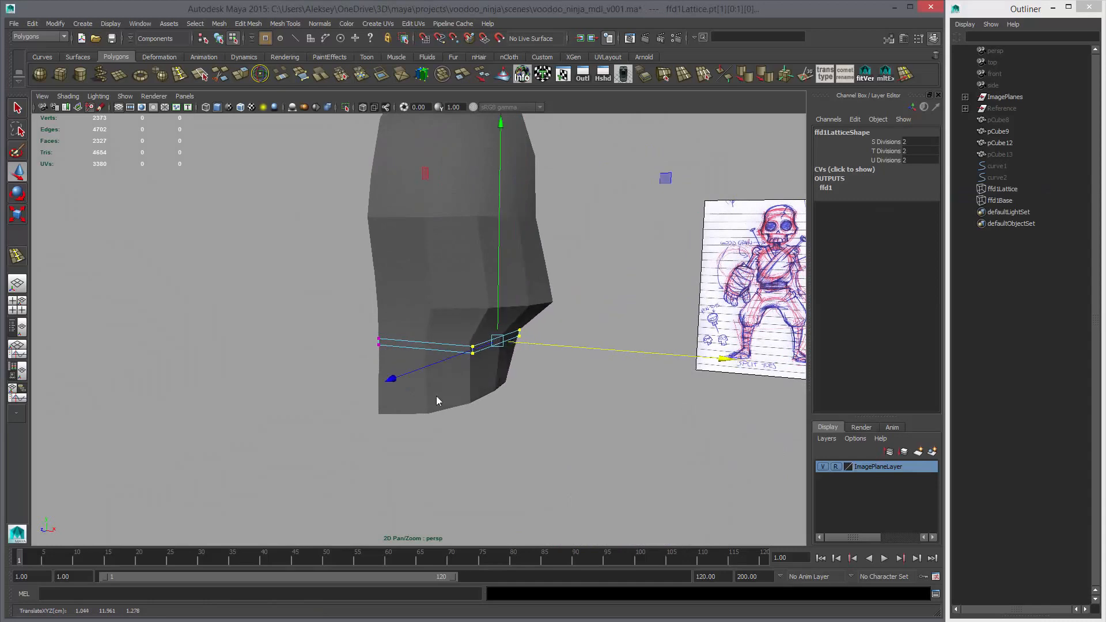
key(space)
key(space)
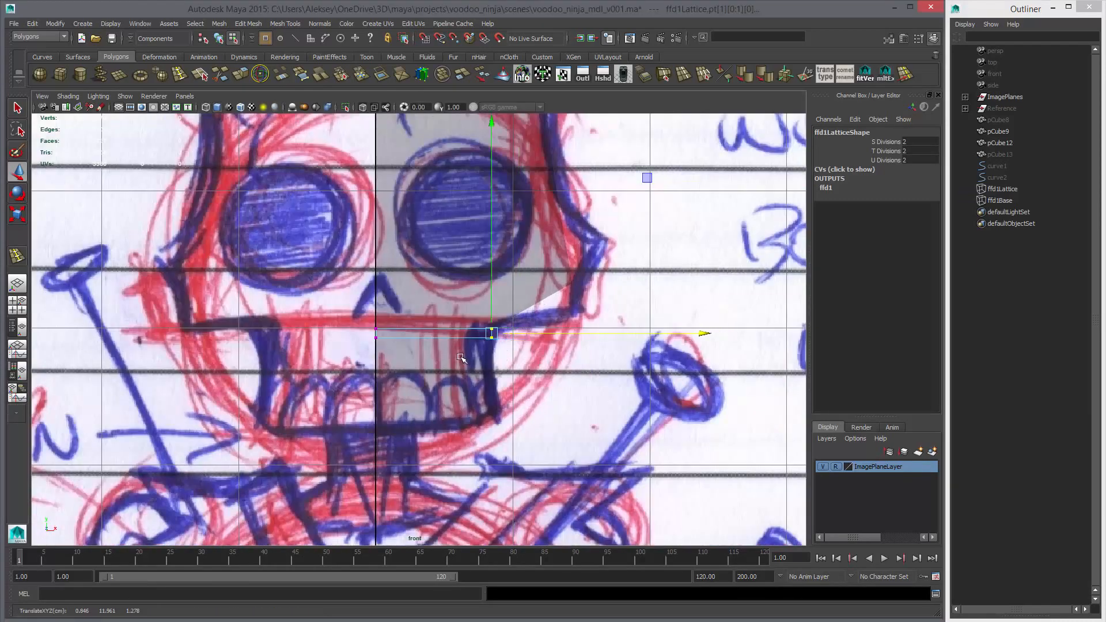
key(4)
middle_drag(524, 368, 526, 373)
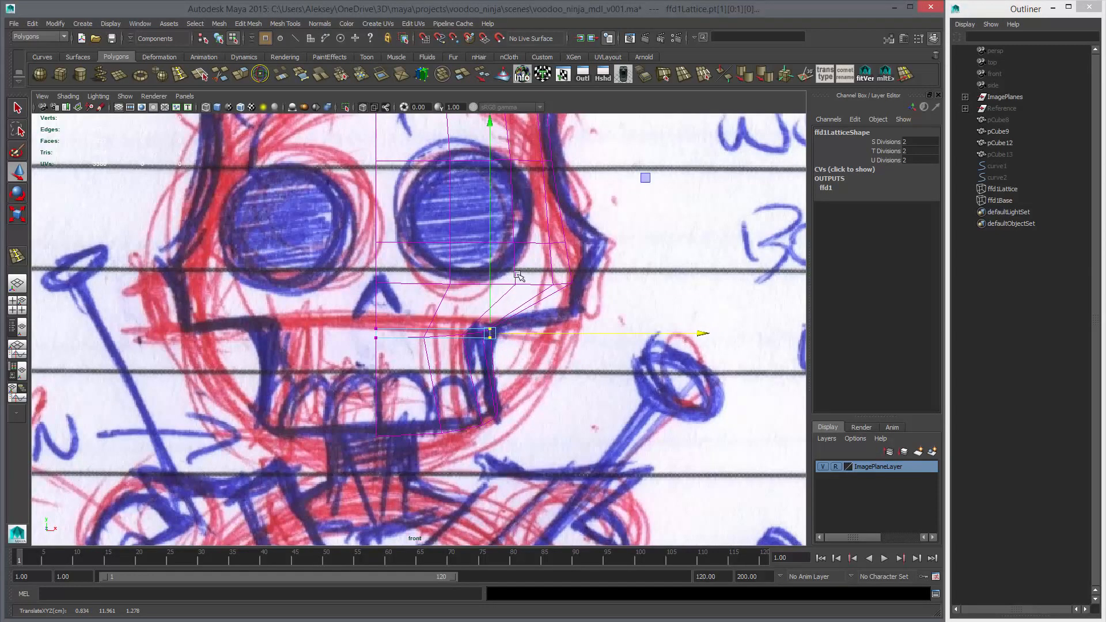
Select the half-face mesh and delete its construction history to bake the lattice deformation
right_drag(517, 275, 537, 288)
click(539, 294)
key(alt+shift+d)
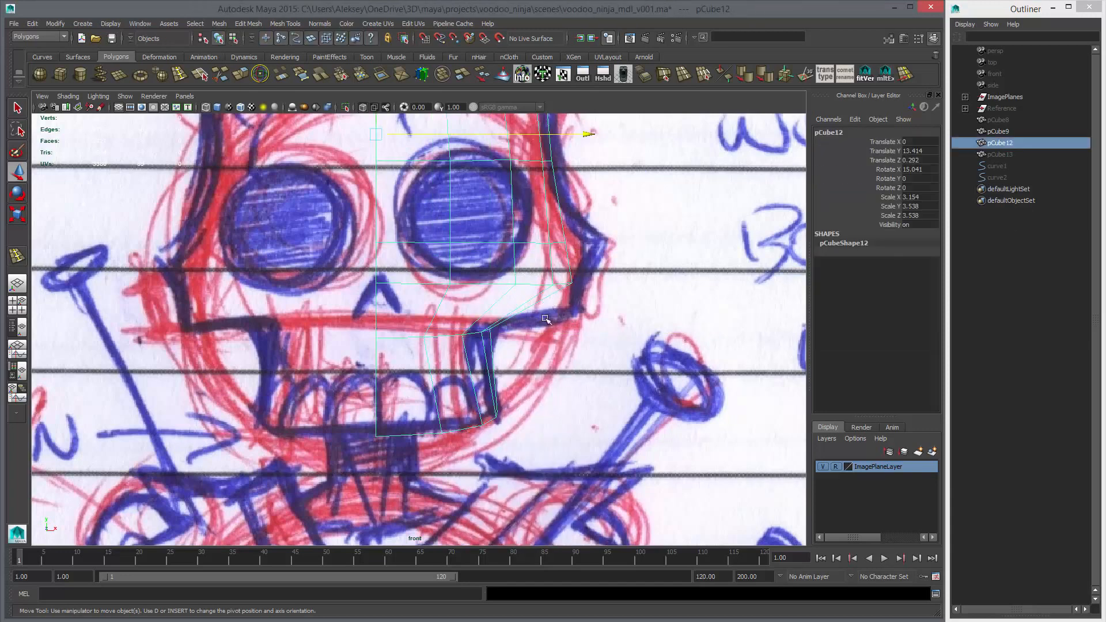
Create a lattice with 2 divisions per axis around the cheek vertex row and move its outer points slightly outward
alt+middle_drag(545, 317, 535, 367)
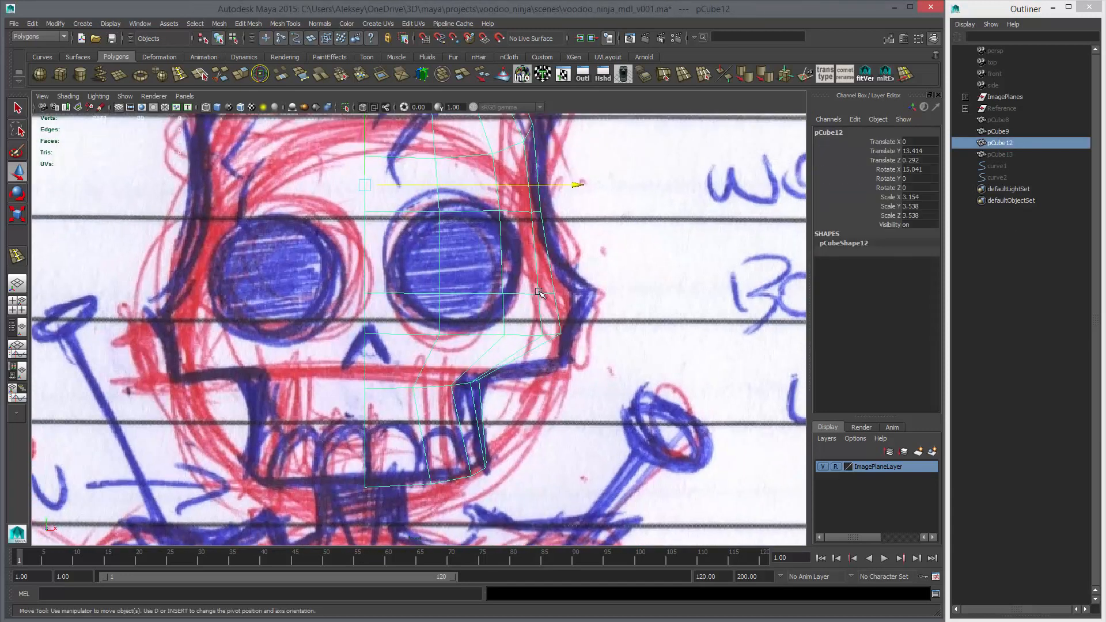
right_drag(539, 292, 524, 312)
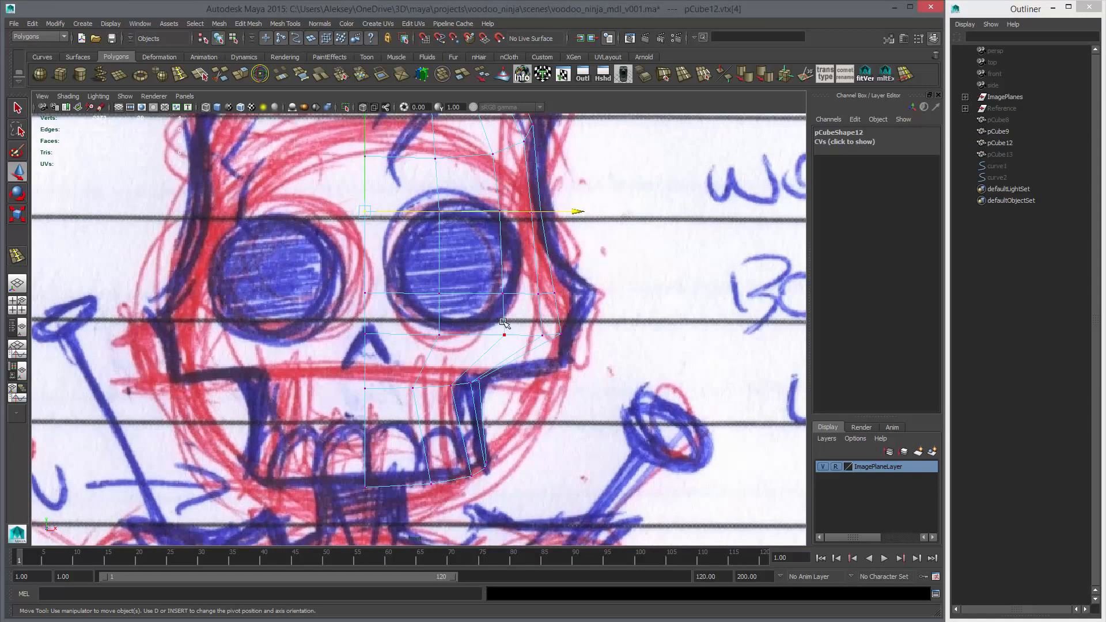
drag(580, 344, 580, 340)
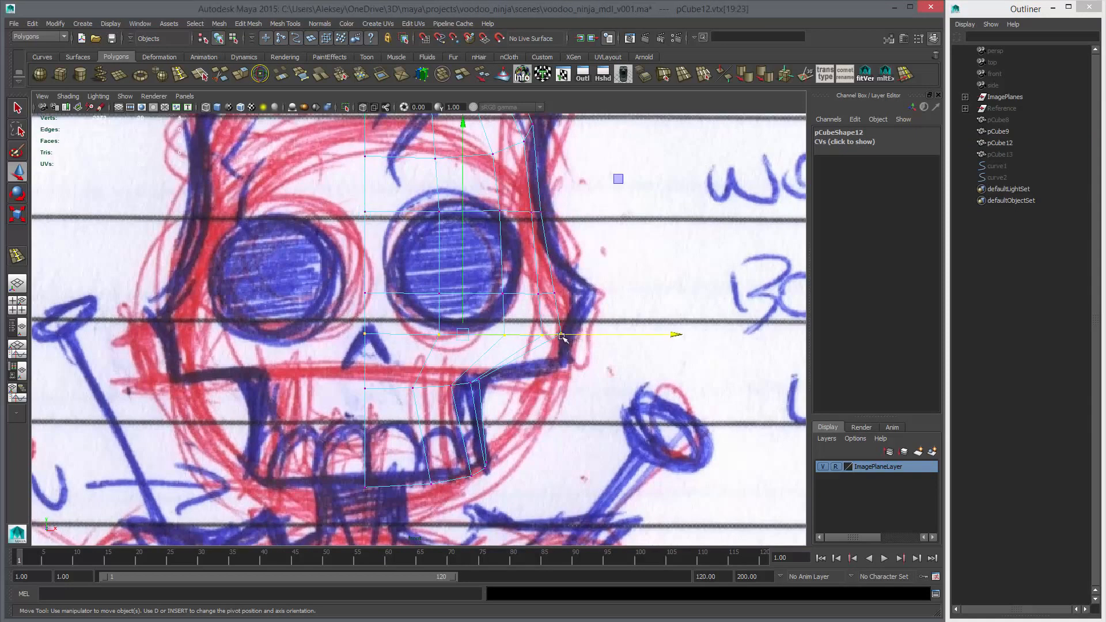
key(space)
drag(529, 374, 531, 388)
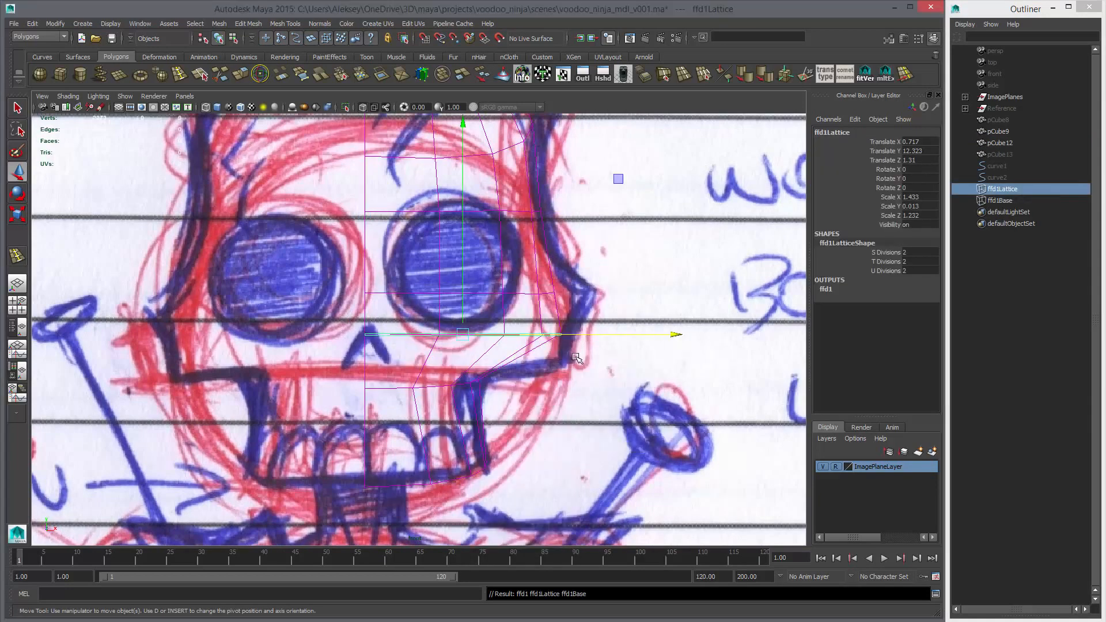
right_drag(554, 349, 555, 320)
mouse_move(555, 321)
mouse_down()
mouse_move(577, 338)
mouse_move(608, 330)
mouse_move(570, 302)
mouse_move(625, 307)
mouse_move(573, 312)
mouse_up()
Bake the cheek row's lattice deformation by deleting the half-face mesh's history, and switch to edge selection
key(space)
key(space)
click(489, 312)
alt+drag(573, 268, 508, 283)
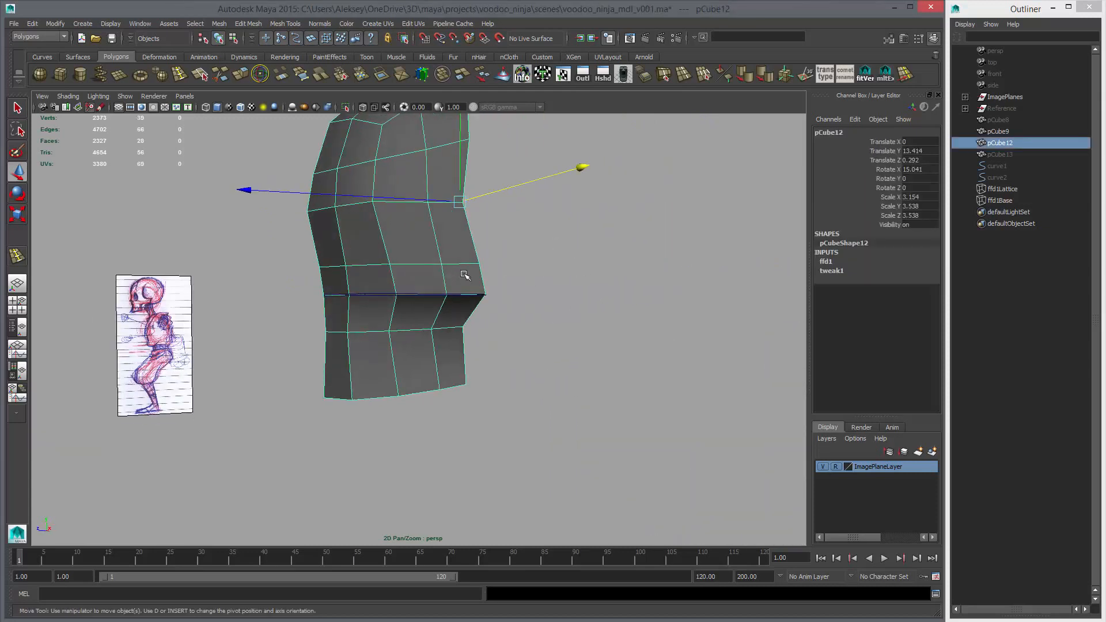
right_drag(474, 287, 470, 251)
Extrude the two rear cheek edges of the half-face mesh backward to the end of the cheekbone in the side sketch
click(469, 295)
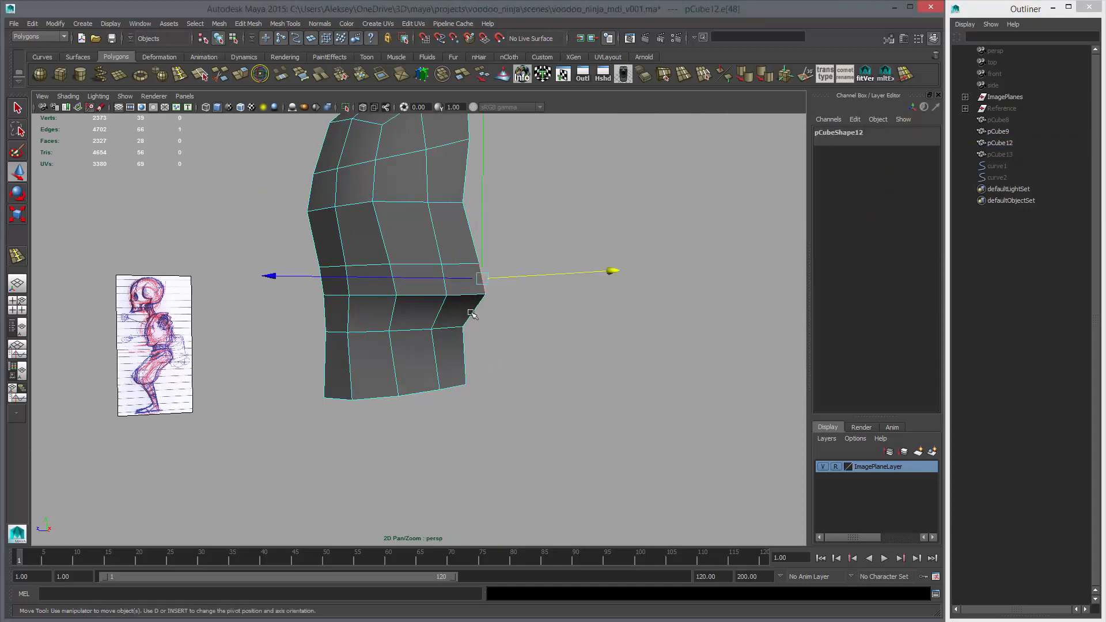
key(space)
key(space)
click(465, 305)
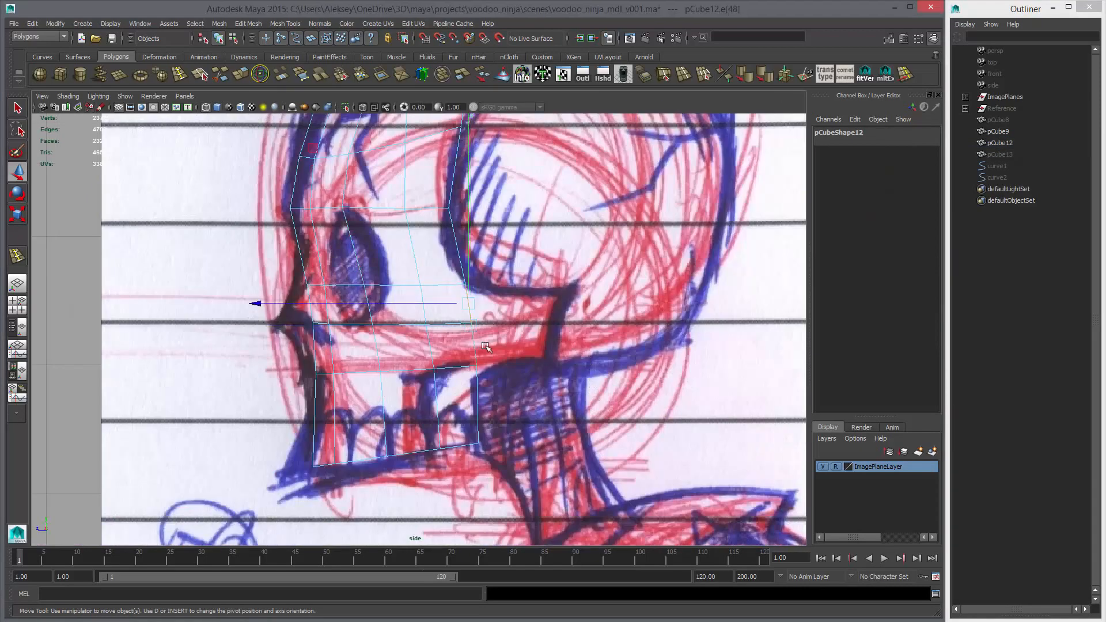
shift+click(484, 345)
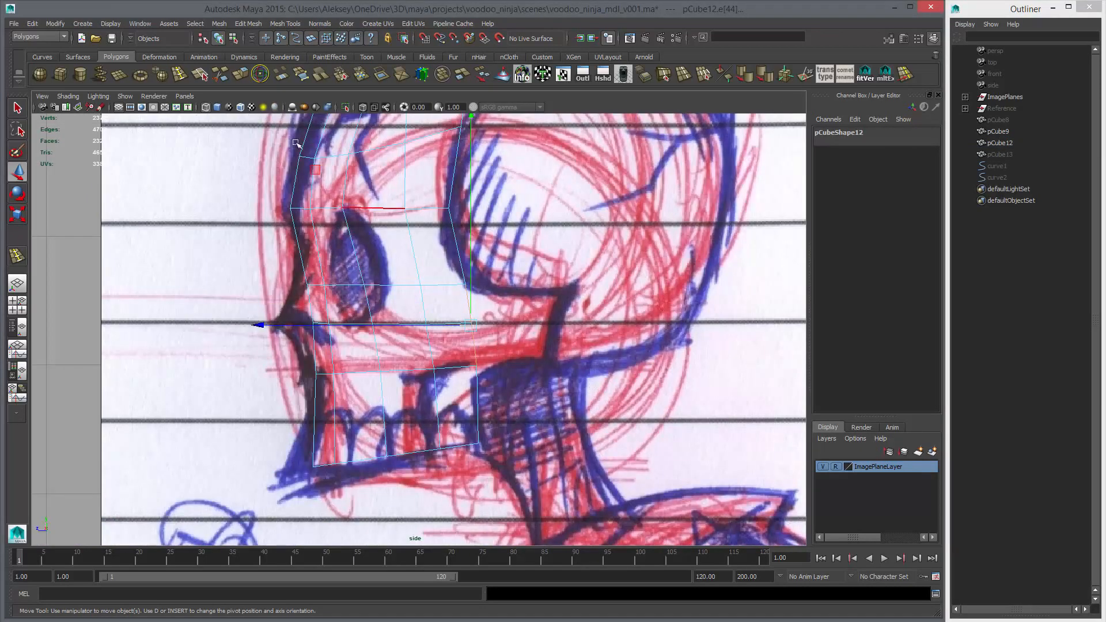
shift+drag(477, 363, 568, 367)
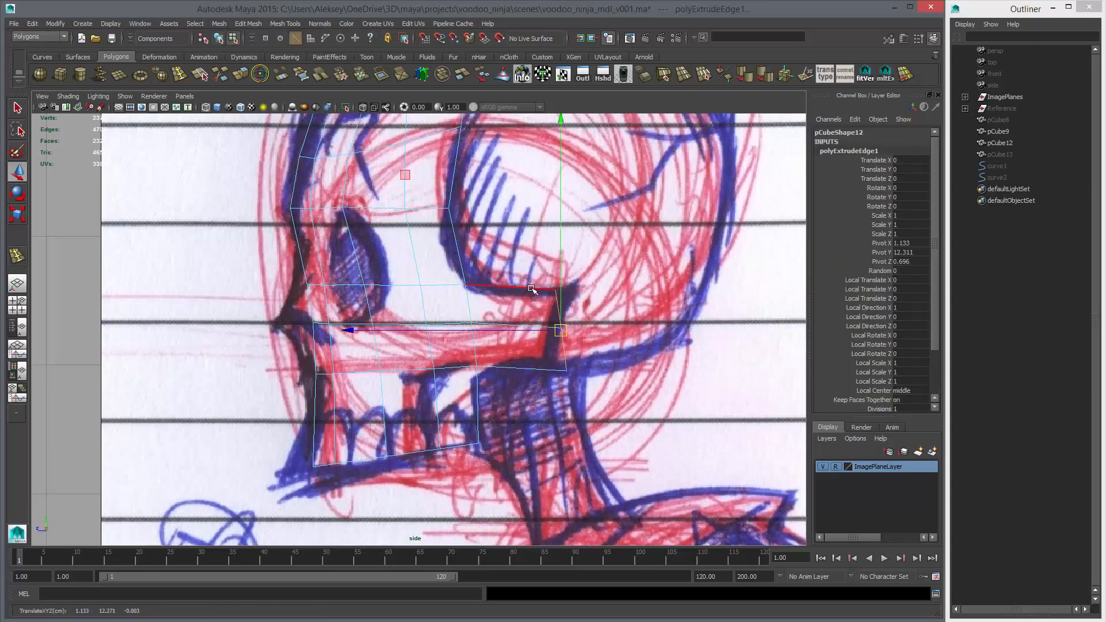
Move the rear vertices of the extruded cheek strip onto the cheekbone's back outline in the side sketch
right_drag(532, 288, 515, 289)
drag(545, 280, 570, 291)
drag(545, 312, 577, 348)
middle_drag(578, 348, 571, 346)
drag(552, 355, 575, 388)
middle_drag(575, 388, 559, 382)
drag(542, 314, 569, 341)
middle_drag(569, 341, 568, 341)
drag(558, 278, 583, 304)
middle_drag(583, 304, 584, 304)
Position the cheek strip's lower rear vertex near the bottom corner of the cheekbone in the front view
key(space)
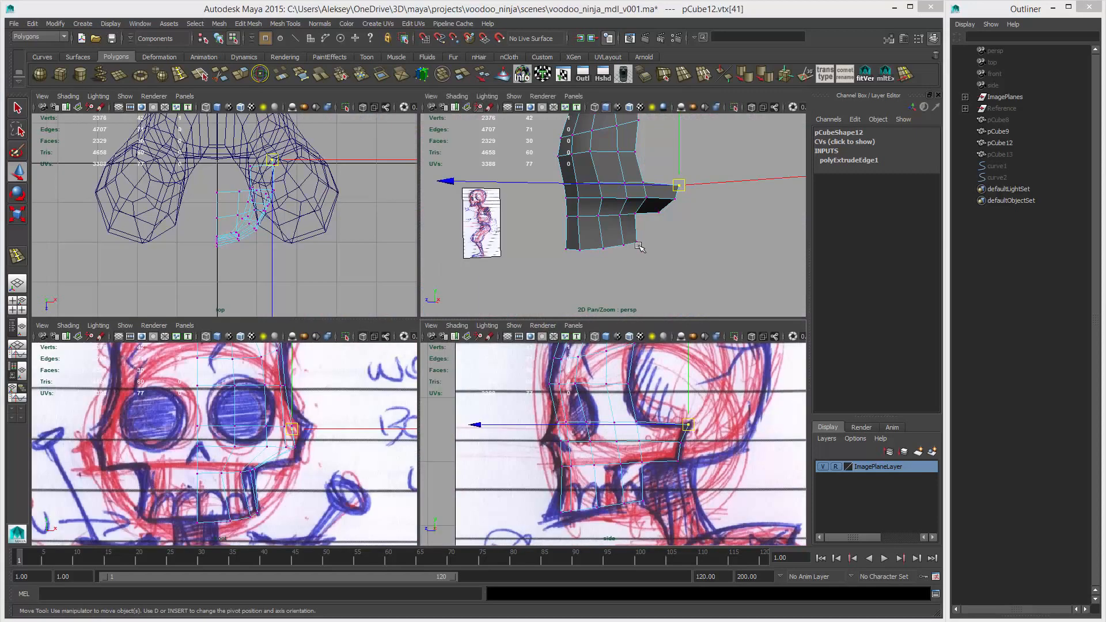
key(space)
alt+drag(583, 349, 344, 465)
click(311, 350)
alt+drag(340, 416, 405, 395)
key(space)
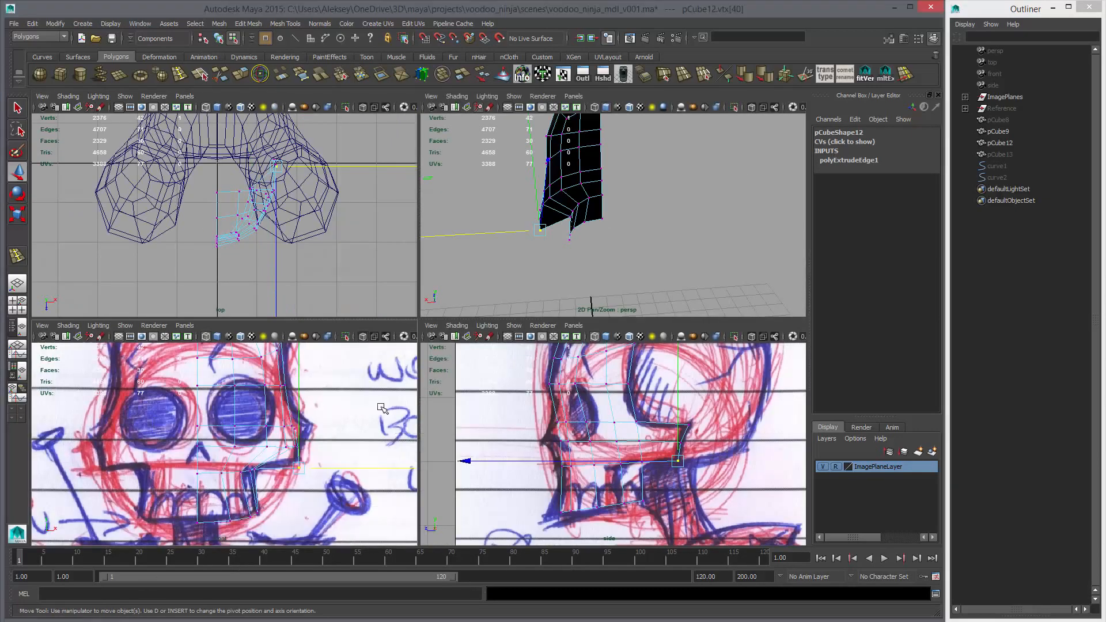
key(space)
alt+right_drag(538, 421, 525, 420)
middle_drag(592, 418, 585, 418)
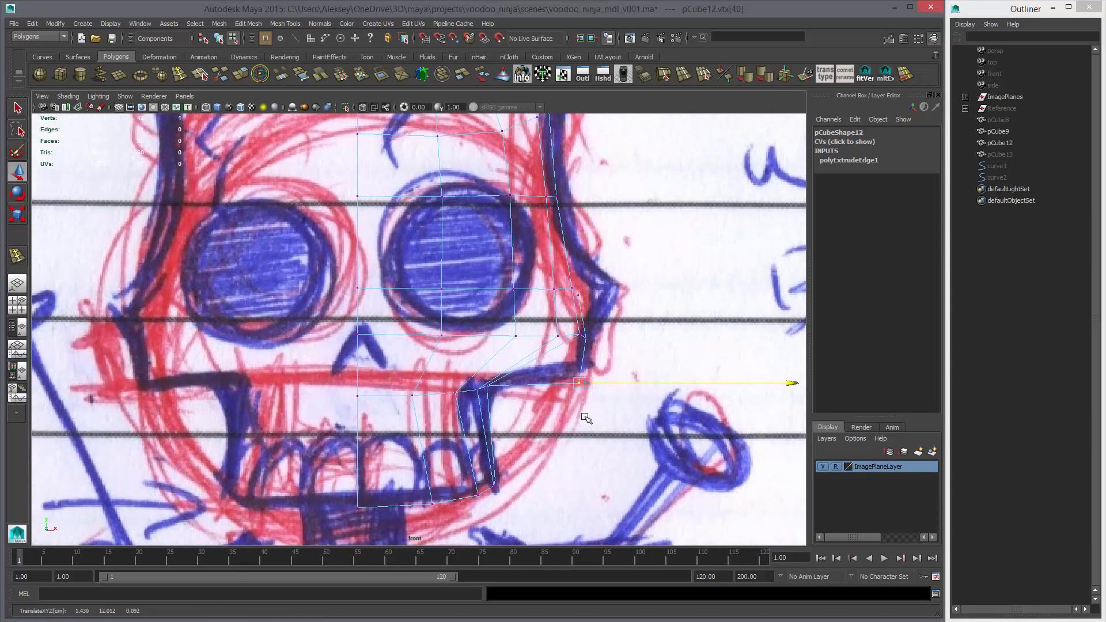
Move the strip's upper rear vertex to the cheekbone tip and its middle and lower ones onto the outline in the front sketch
click(578, 295)
middle_drag(606, 327, 632, 335)
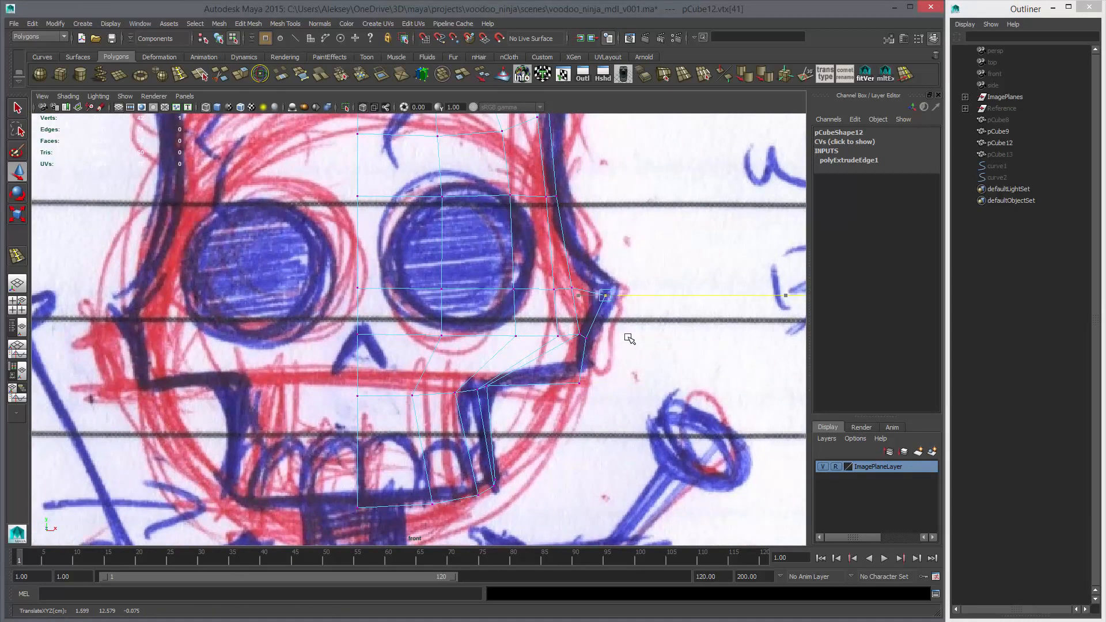
drag(609, 294, 612, 288)
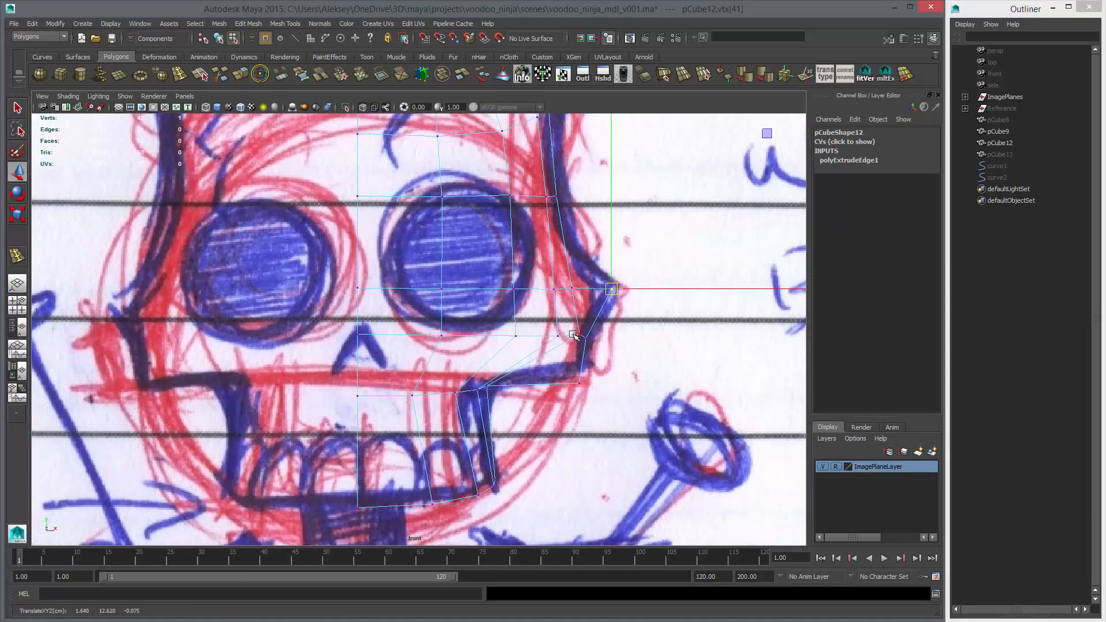
click(601, 361)
drag(594, 327, 584, 345)
middle_drag(586, 344, 594, 334)
drag(570, 371, 595, 399)
middle_drag(596, 400, 600, 390)
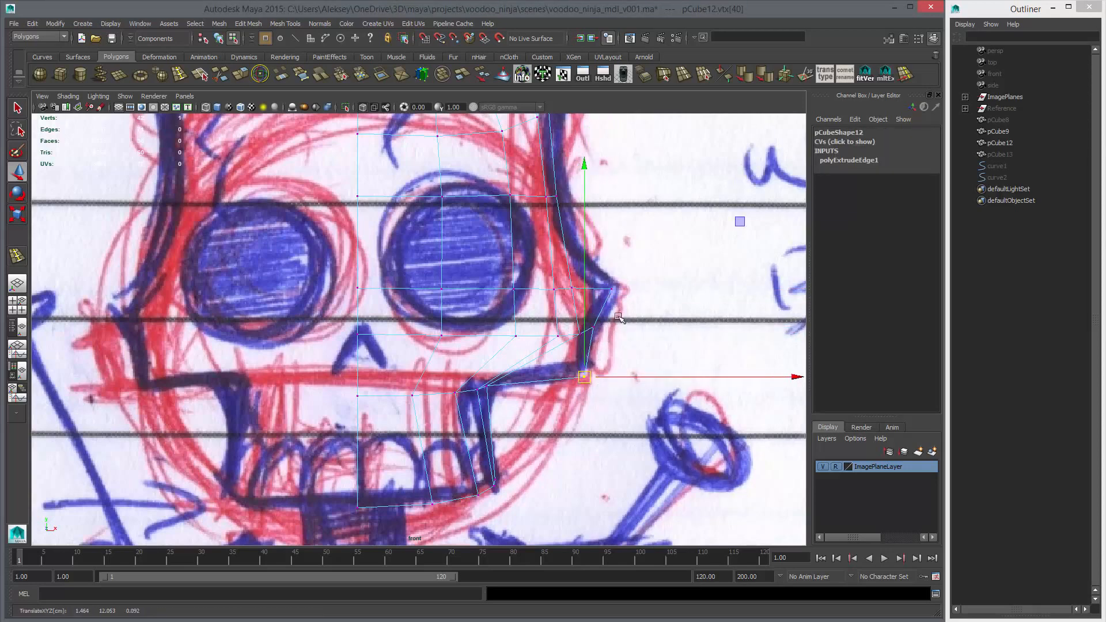
Nudge the cheek-row vertices just inside the rear edge slightly toward the face in the front view
click(590, 330)
click(578, 337)
middle_drag(582, 343, 560, 348)
click(558, 338)
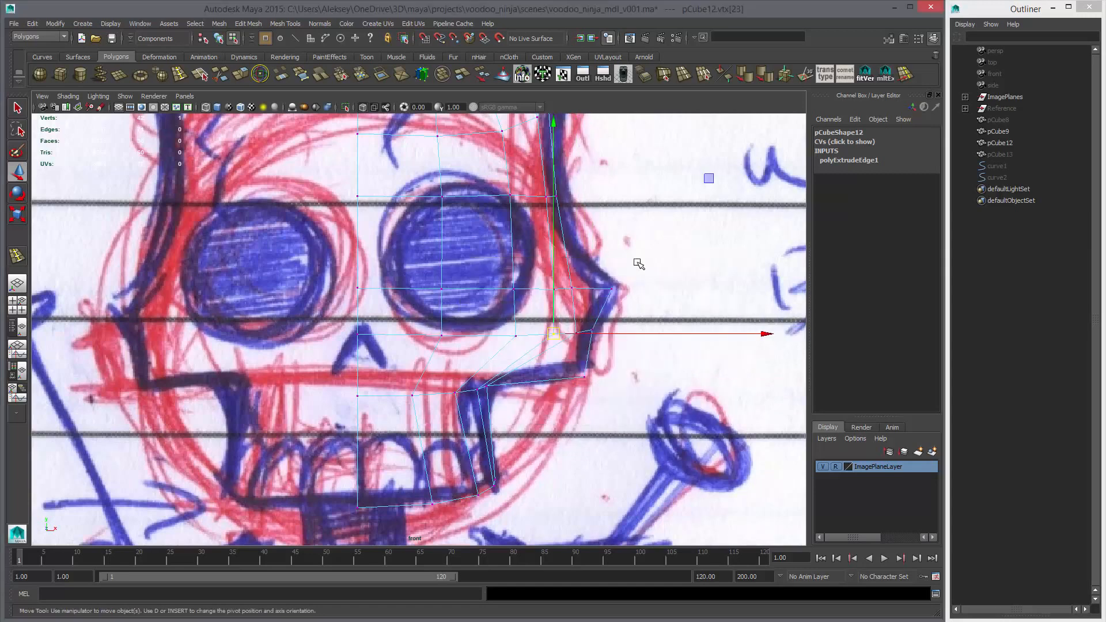
Preview the half-face mesh smoothed and examine the cheek extension from several angles in perspective
key(space)
key(space)
alt+drag(535, 321, 646, 310)
key(3)
click(563, 371)
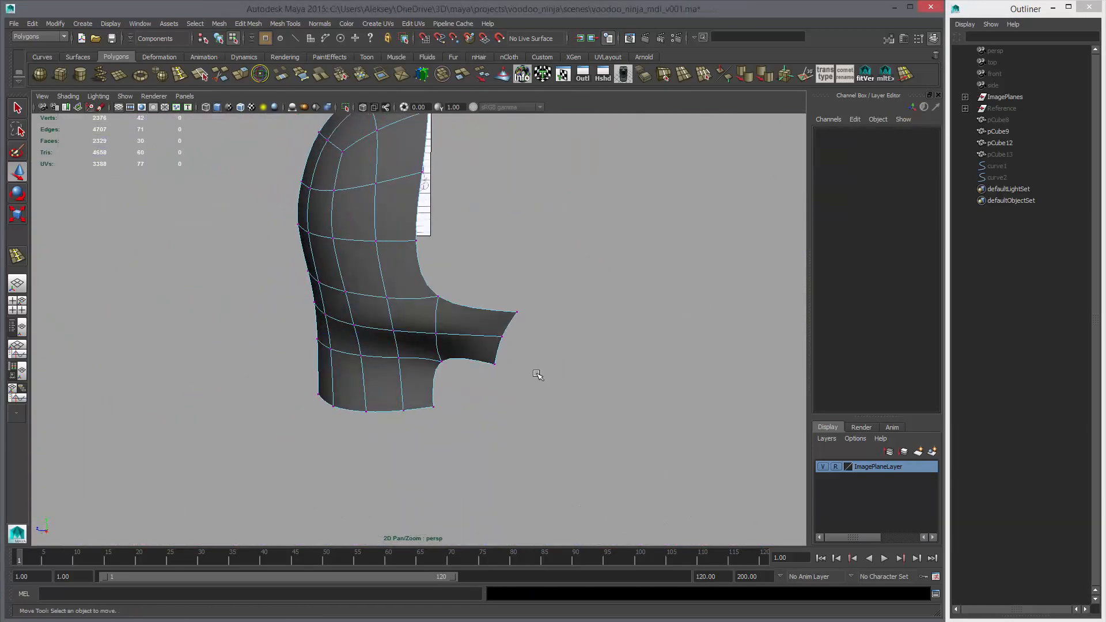
mouse_move(536, 375)
alt+mouse_down()
mouse_move(639, 365)
mouse_move(639, 340)
mouse_move(559, 357)
mouse_move(422, 347)
mouse_move(517, 343)
mouse_move(412, 329)
mouse_move(533, 354)
alt+mouse_up()
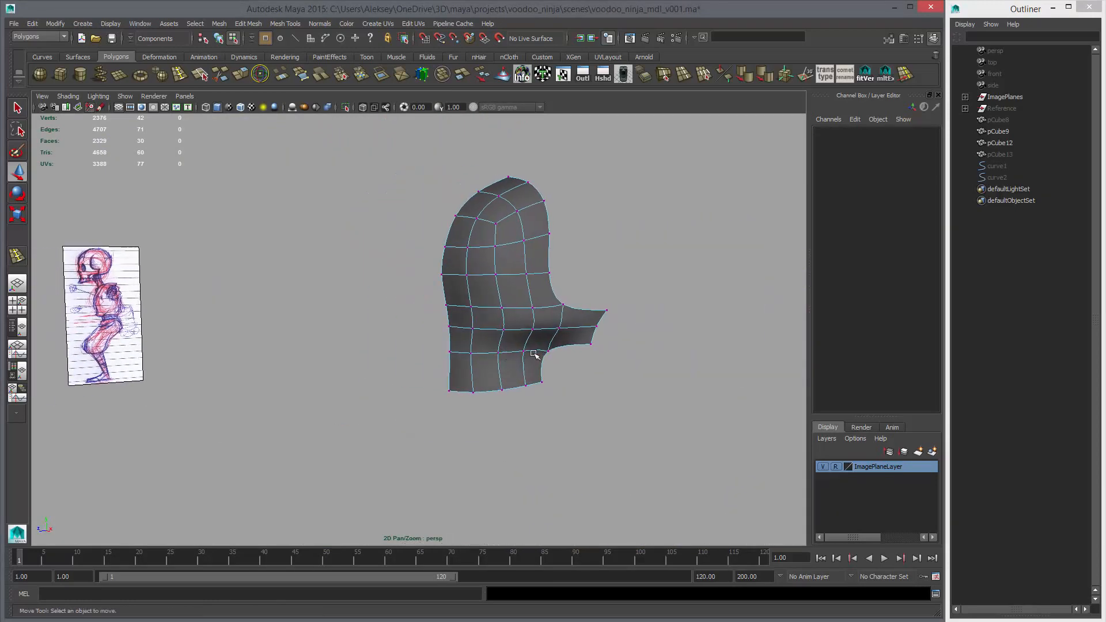
key(space)
key(space)
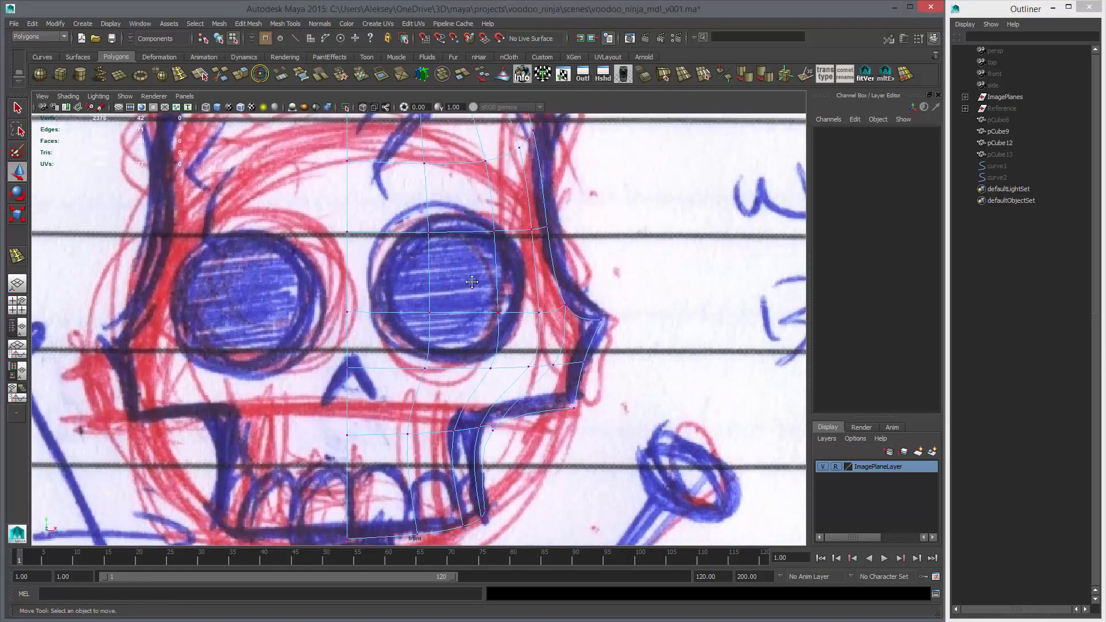
Restore the unsmoothed display and move the vertices beside the nose onto the inner rim of the eye socket in the front sketch
alt+middle_drag(472, 283, 403, 299)
click(413, 246)
key(1)
click(430, 333)
drag(430, 333, 451, 398)
middle_drag(451, 398, 423, 397)
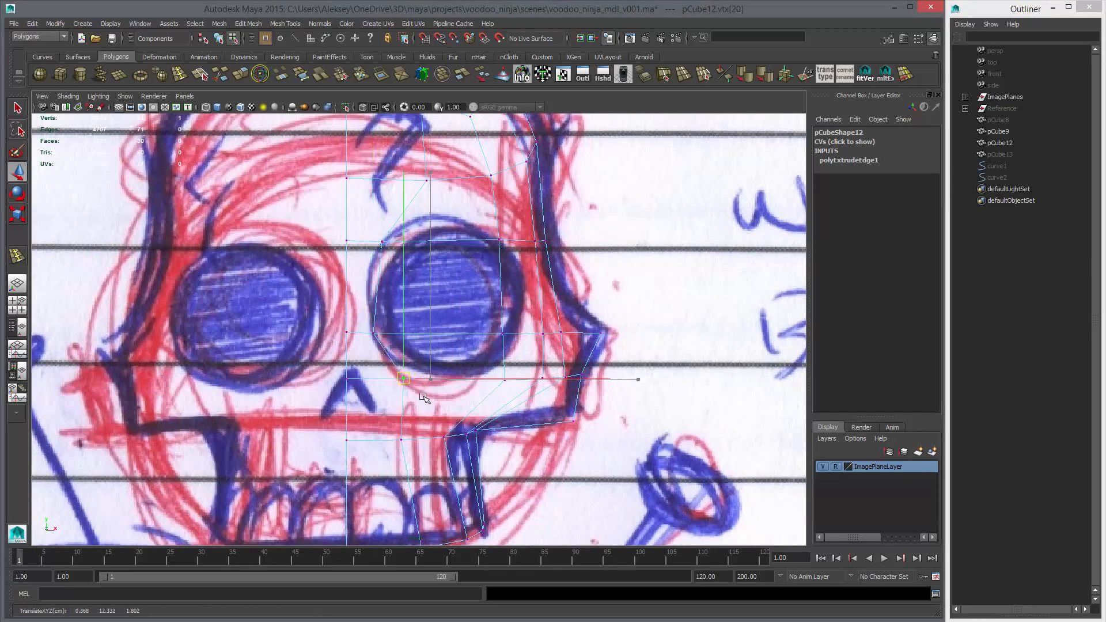
click(371, 334)
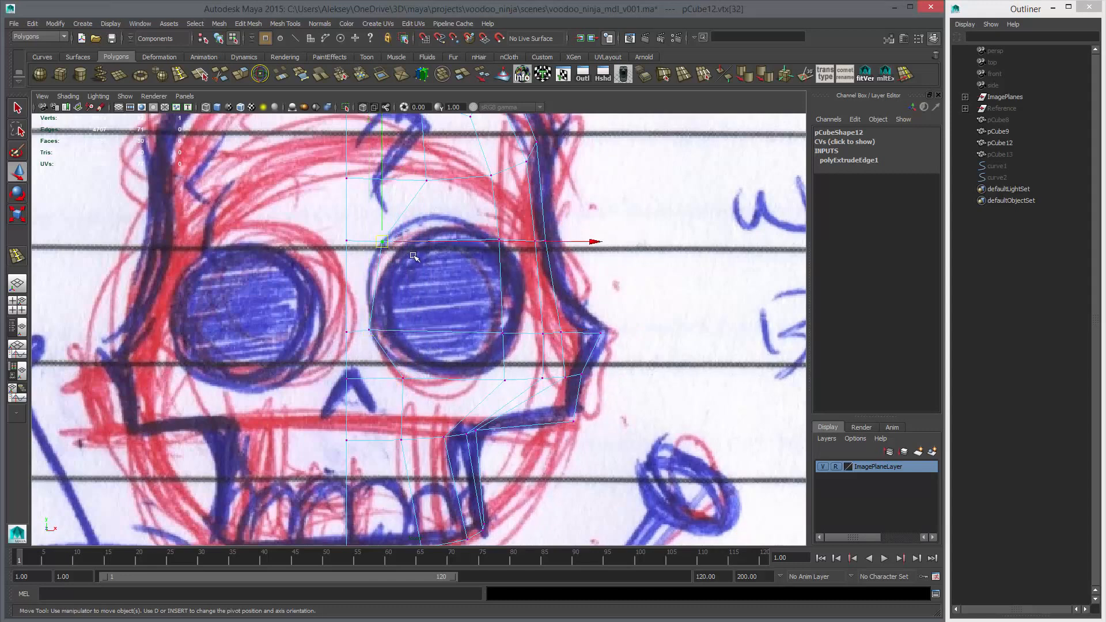
Shift the vertex column running from the forehead through the eye to below it inward, onto the eye's vertical centreline in the front sketch
click(426, 180)
middle_drag(449, 211, 436, 210)
drag(468, 163, 509, 203)
middle_drag(509, 203, 496, 201)
drag(480, 222, 516, 267)
middle_drag(516, 268, 462, 264)
click(503, 335)
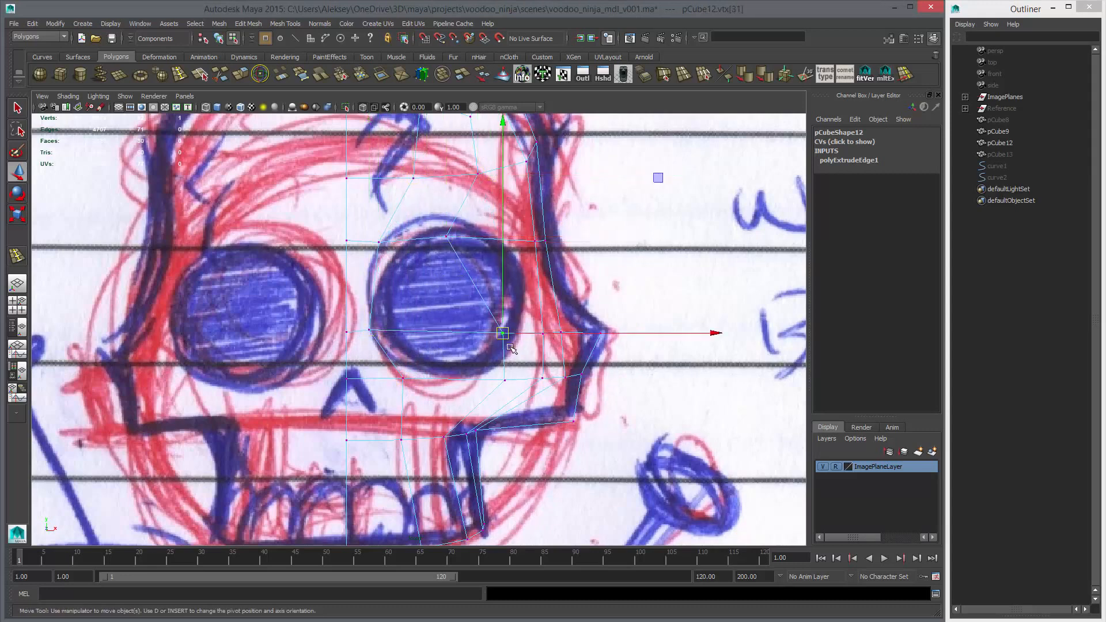
middle_drag(503, 336, 444, 336)
click(505, 385)
middle_drag(501, 392, 445, 392)
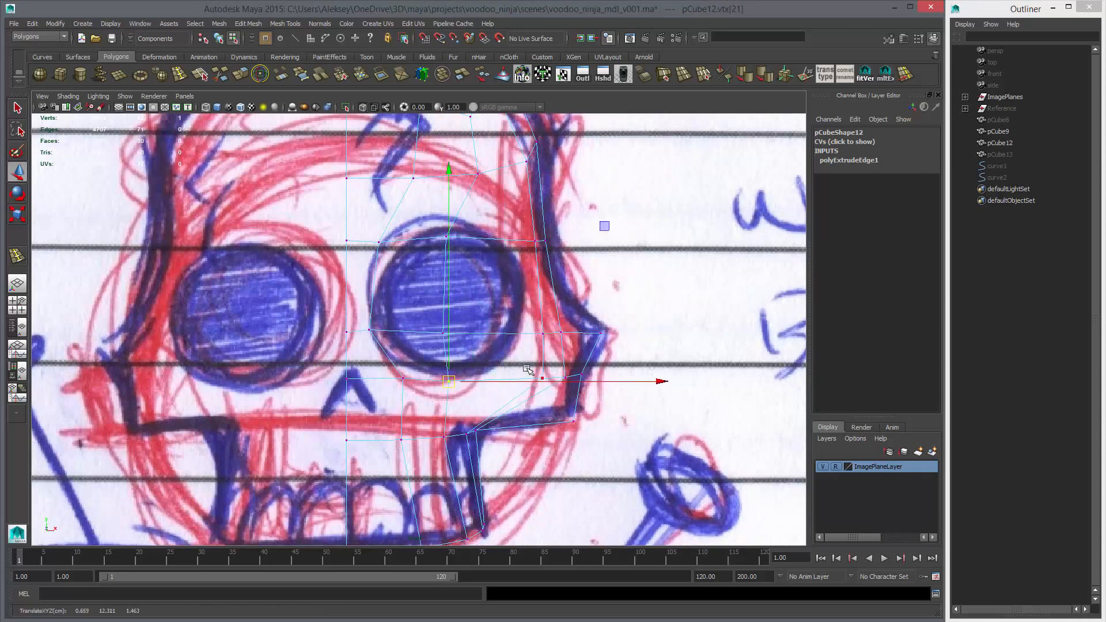
Move the lower cheek vertices inward and the outer brow and side vertices onto the outer rim of the eye socket
click(542, 381)
mouse_move(545, 387)
middle_down()
mouse_move(496, 389)
mouse_move(548, 386)
mouse_move(537, 384)
middle_up()
click(566, 382)
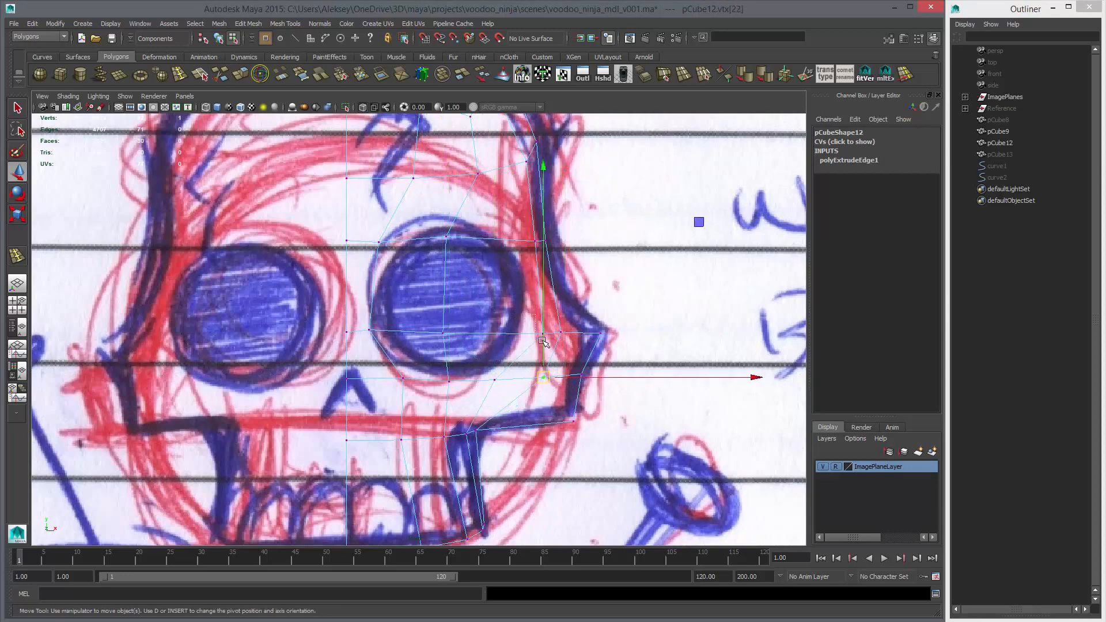
click(543, 337)
middle_drag(543, 344, 560, 367)
click(555, 257)
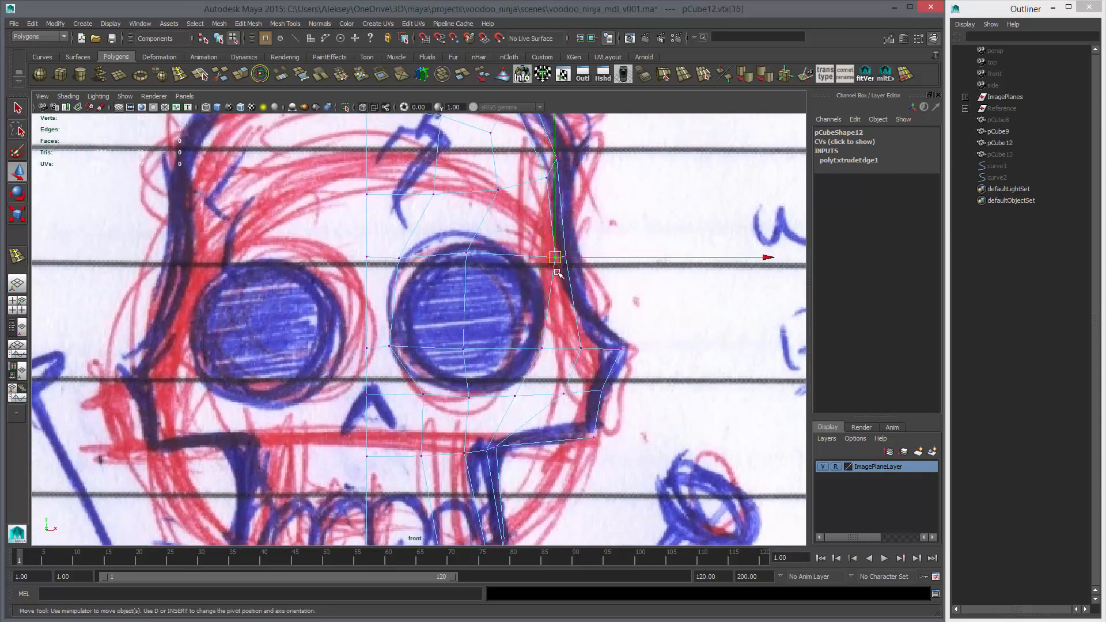
middle_drag(556, 270, 531, 270)
click(541, 348)
middle_drag(543, 355, 543, 352)
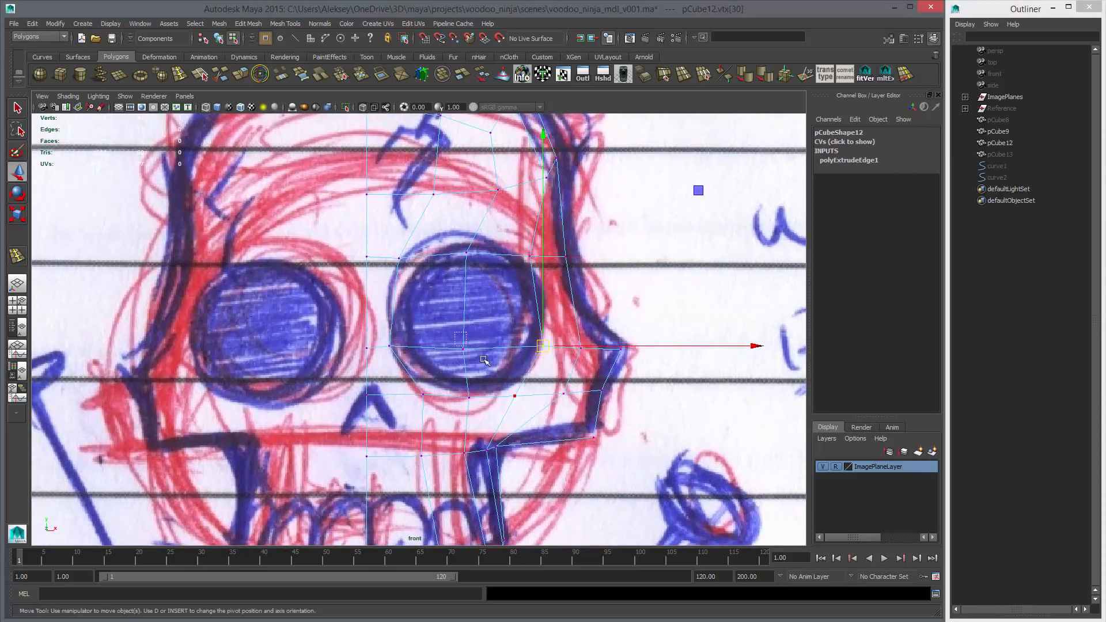
Adjust the vertex in the middle of the eye and delete the faces inside the eye socket
click(462, 349)
middle_drag(467, 354, 470, 347)
right_drag(483, 255, 483, 323)
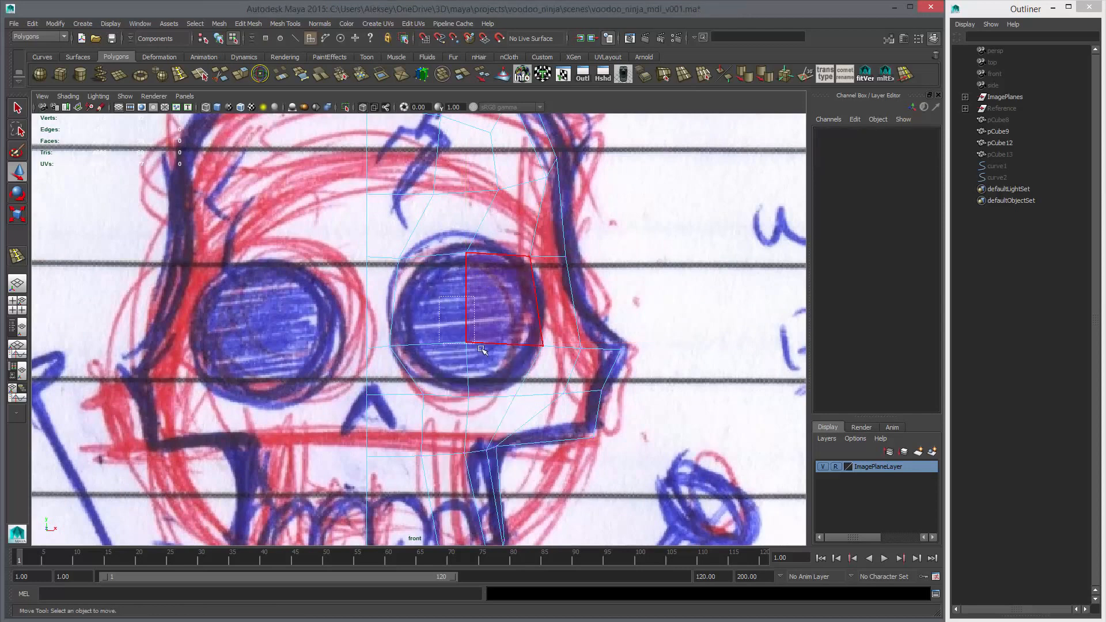
click(483, 342)
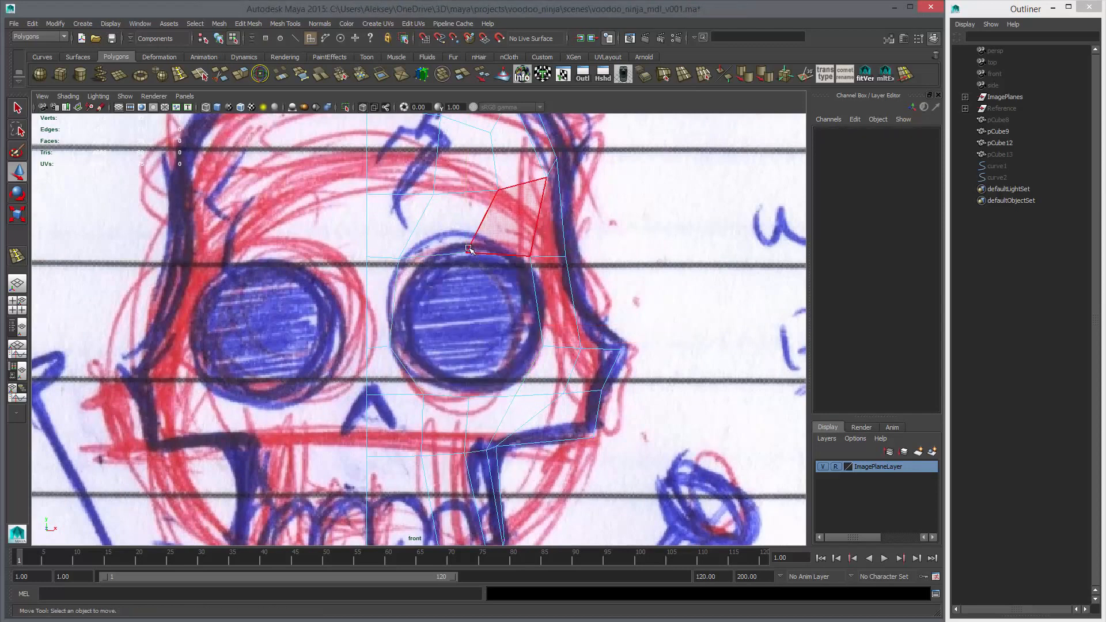
Move the socket's top and upper inner vertices onto the sketched rim and check the opening with a smoothed preview
right_drag(470, 249, 435, 249)
drag(442, 242, 492, 278)
middle_drag(492, 280, 489, 262)
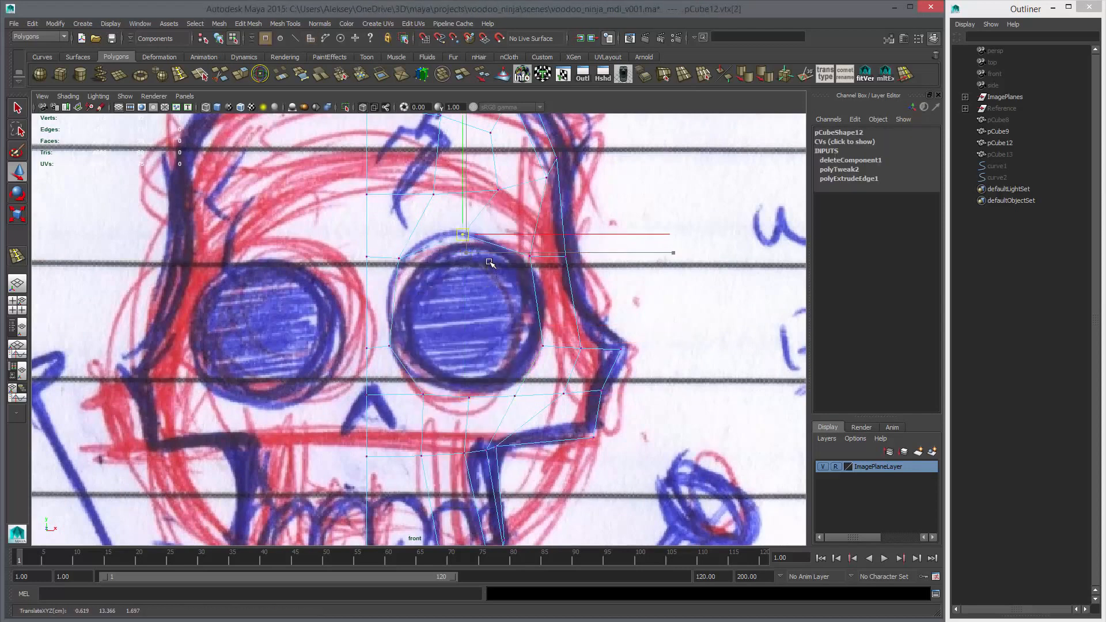
click(399, 258)
key(3)
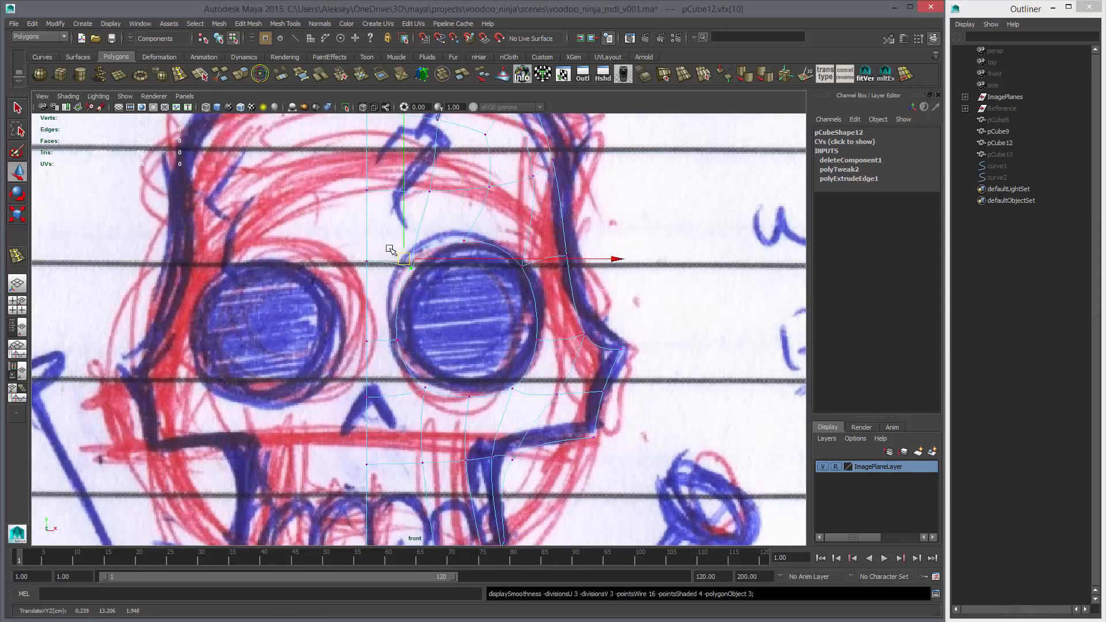
middle_drag(441, 298, 440, 298)
key(1)
Raise the inner rim vertex and its neighbour on the face's centreline, fit the rim vertex to the outline, and preview smoothed
drag(378, 333, 414, 370)
middle_drag(415, 370, 426, 350)
drag(353, 334, 389, 360)
mouse_move(389, 360)
middle_down()
mouse_move(394, 342)
mouse_move(399, 361)
middle_up()
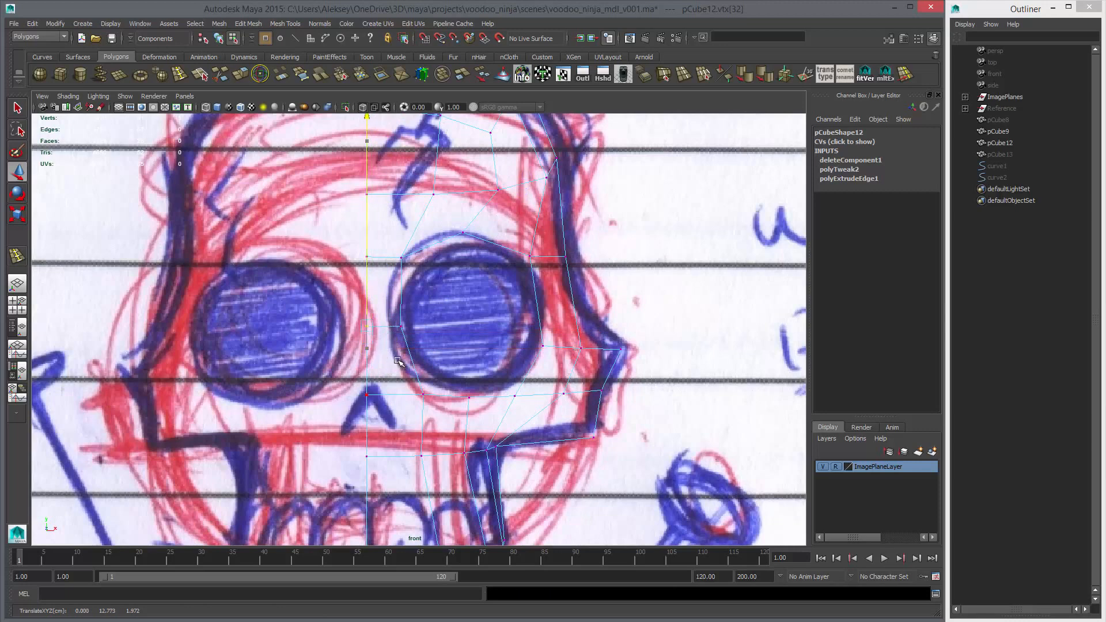
drag(388, 314, 419, 345)
middle_drag(420, 345, 397, 326)
key(3)
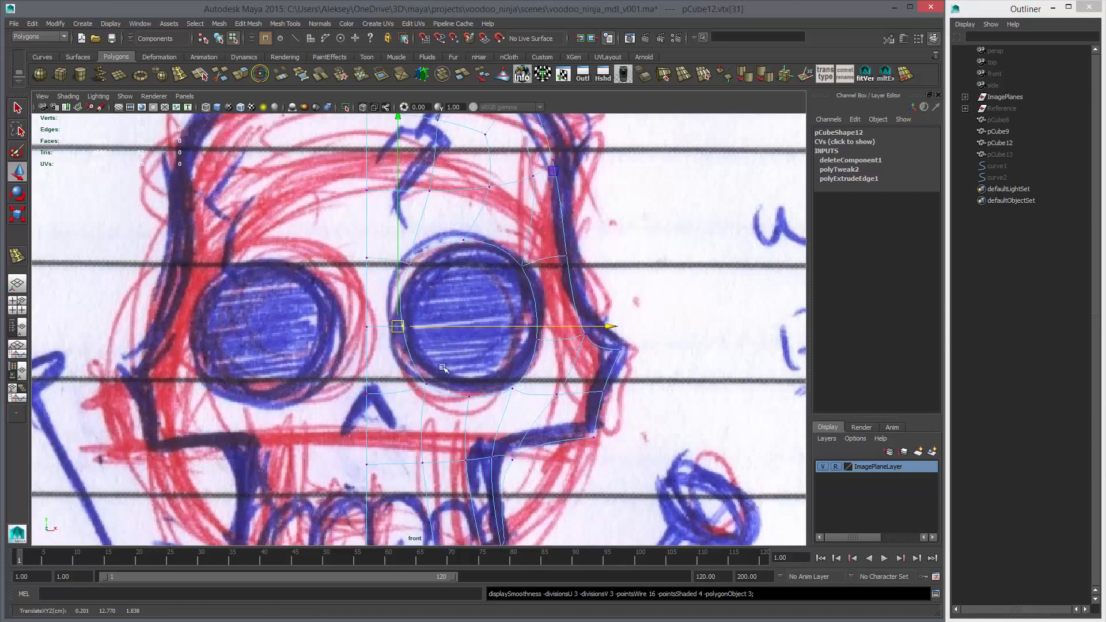
key(1)
Raise the lower inner, lower outer and outer side rim vertices onto the socket outline, along with the adjacent cheek vertex
middle_drag(477, 364, 469, 365)
drag(411, 363, 453, 403)
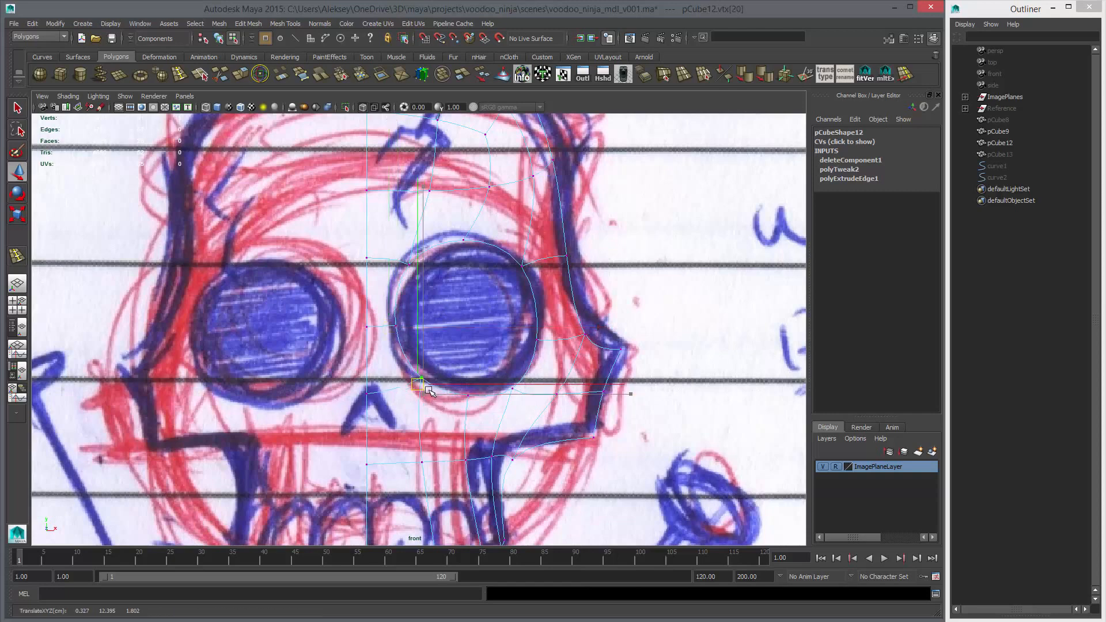
middle_drag(454, 404, 444, 395)
drag(499, 384, 526, 403)
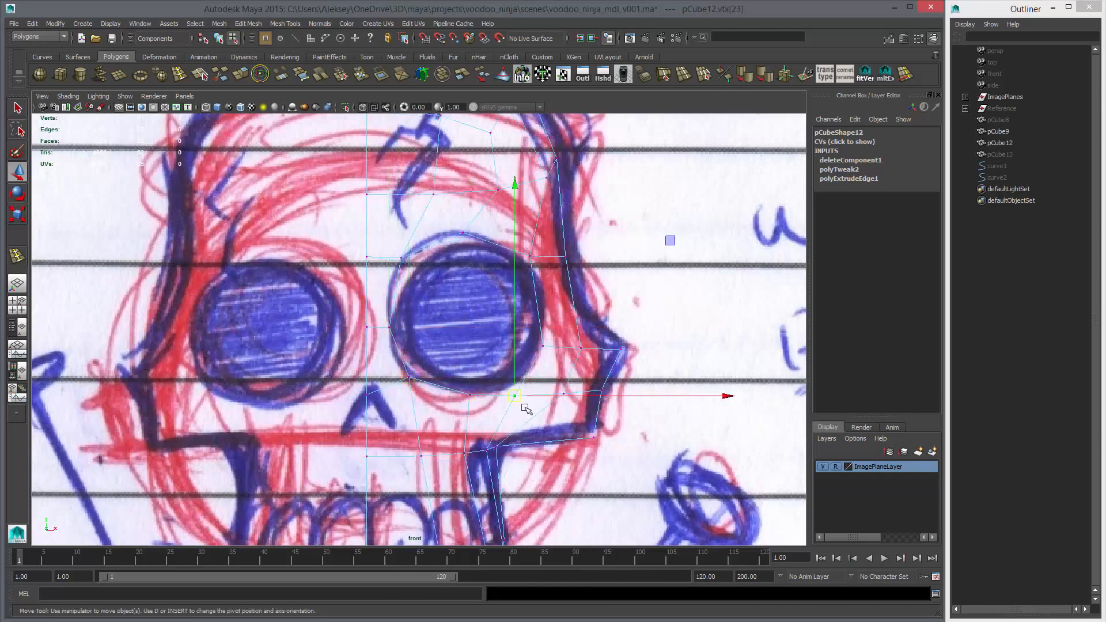
middle_drag(526, 403, 531, 393)
drag(533, 337, 551, 358)
middle_drag(551, 358, 554, 337)
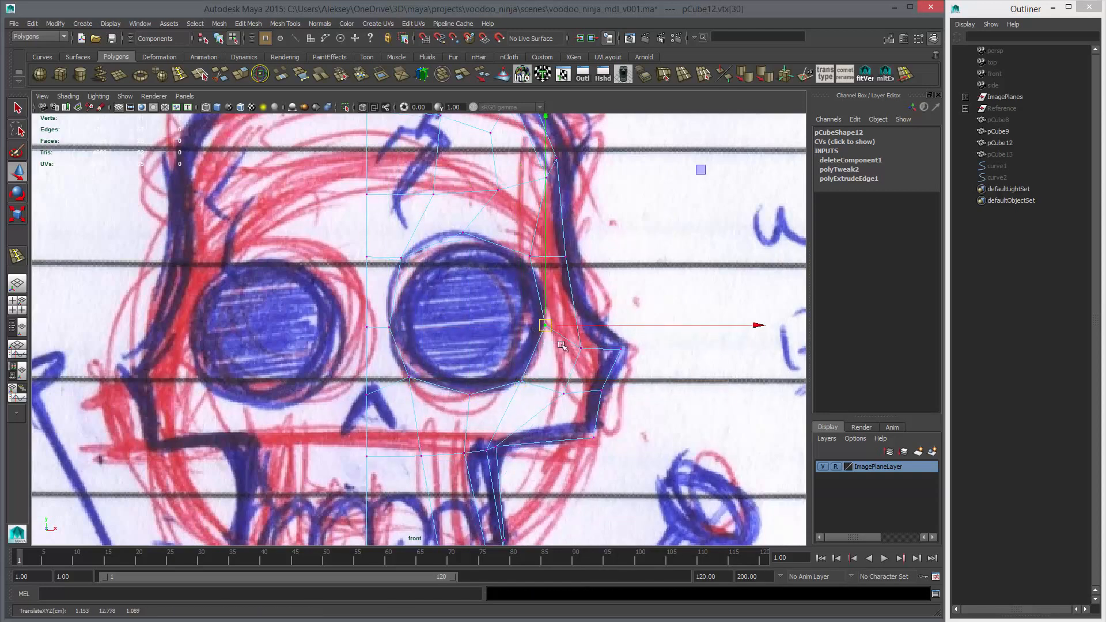
drag(570, 343, 592, 362)
middle_drag(592, 361, 594, 347)
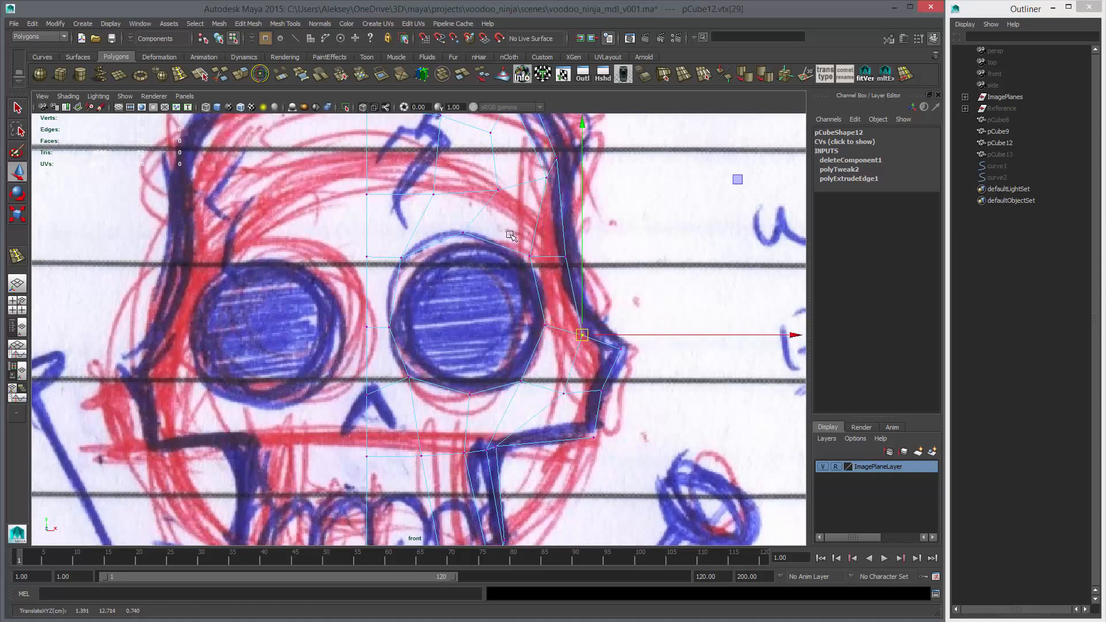
Create a polygon cylinder, snap it to the socket's upper inner vertex and set its X rotation to 90
click(80, 74)
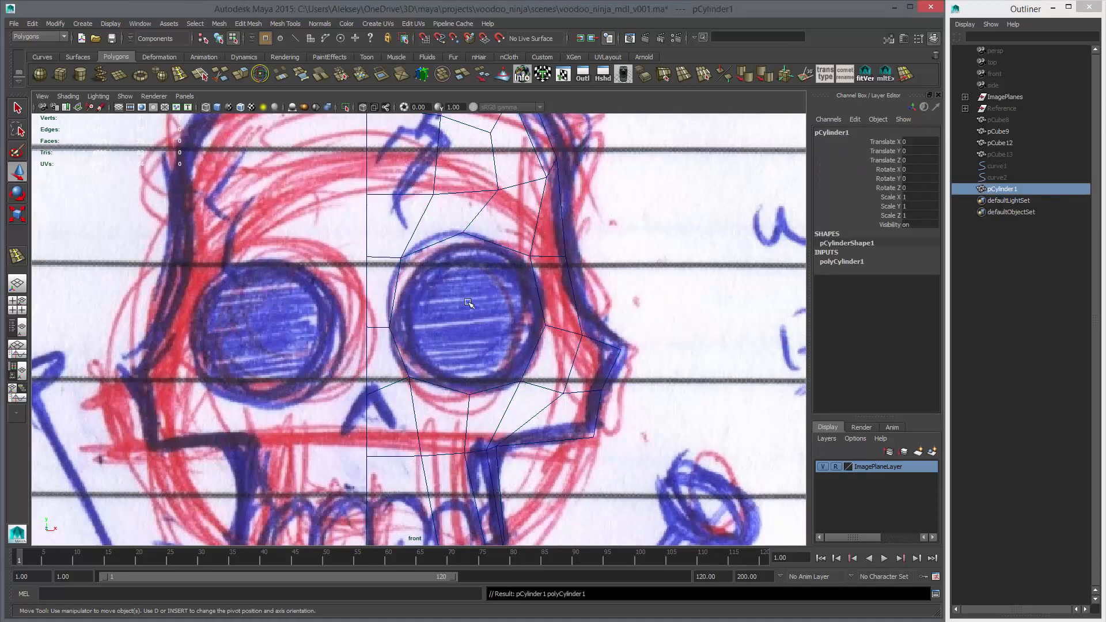
key(v)
middle_drag(441, 270, 401, 258)
key(e)
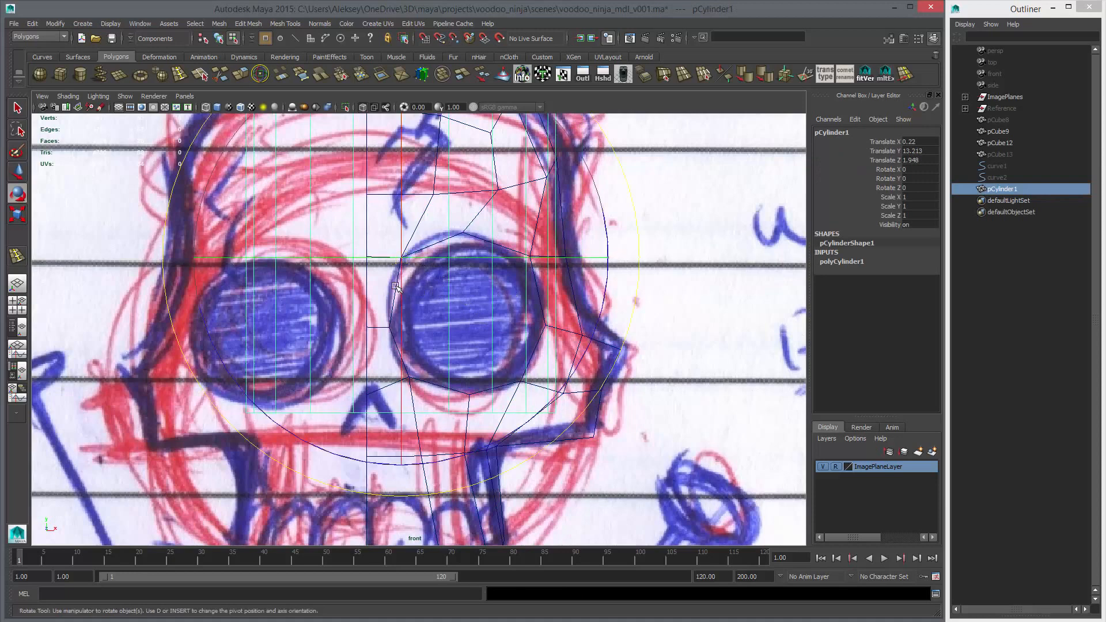
drag(401, 280, 827, 191)
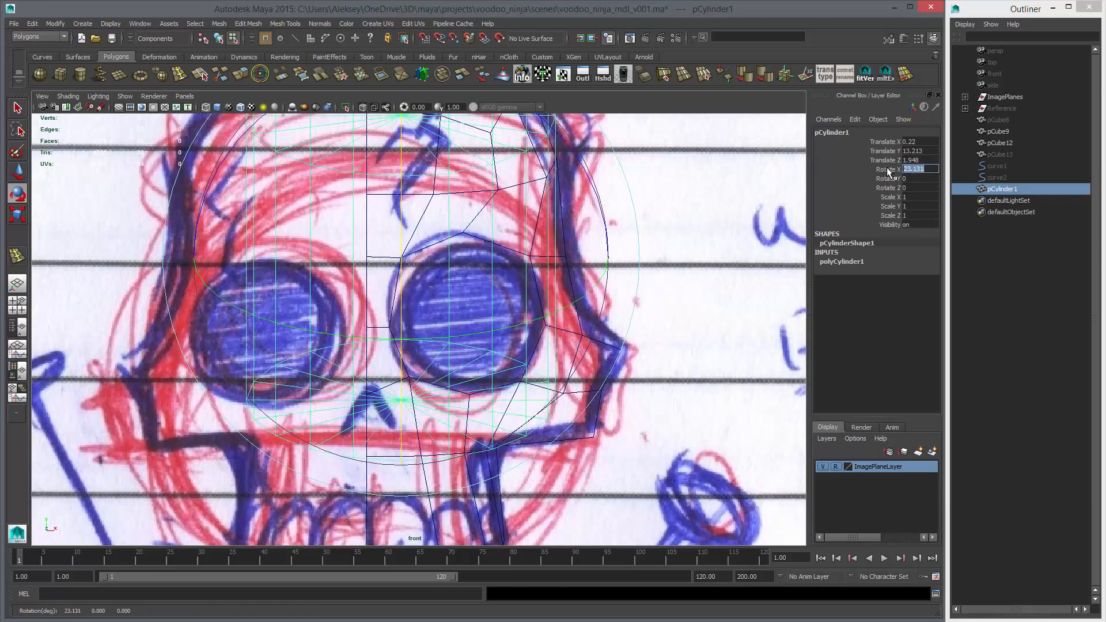
text(90)
key(Return)
Set the cylinder's axis subdivisions to 8, centre it on the eye socket and scale it uniformly to about 0.508
click(858, 262)
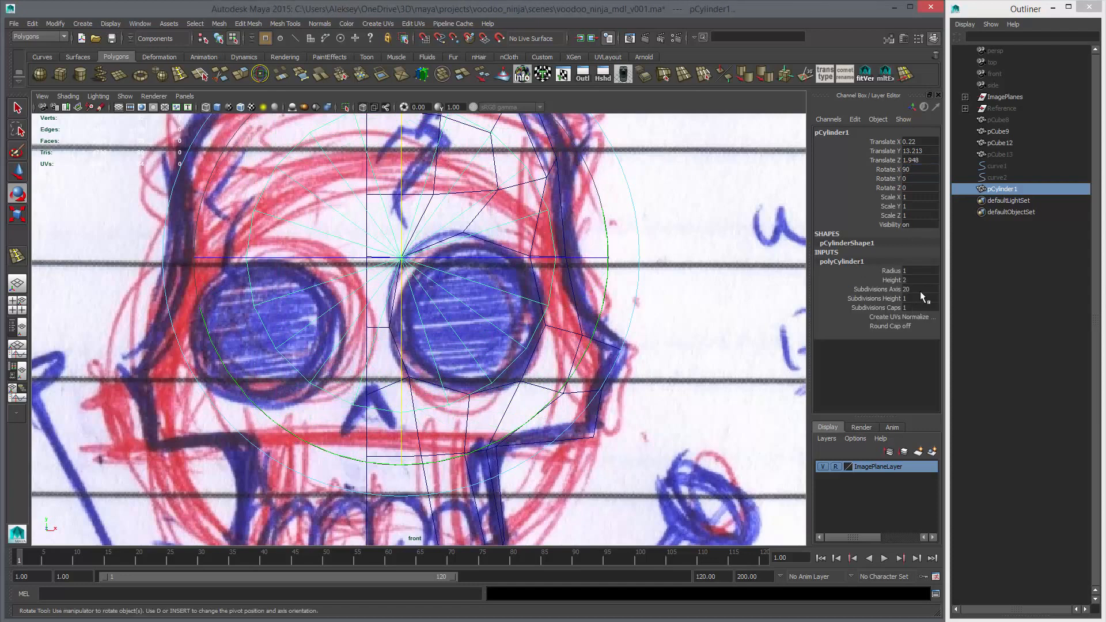
text(8)
key(Return)
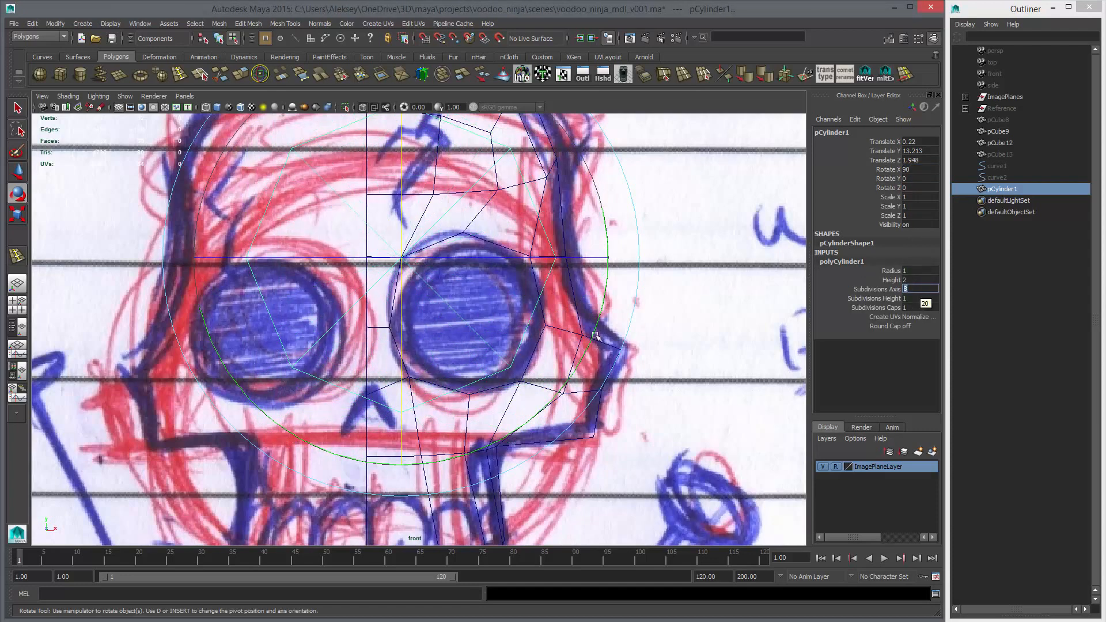
key(w)
alt+middle_drag(595, 335, 641, 419)
key(r)
middle_drag(669, 382, 561, 385)
key(w)
key(r)
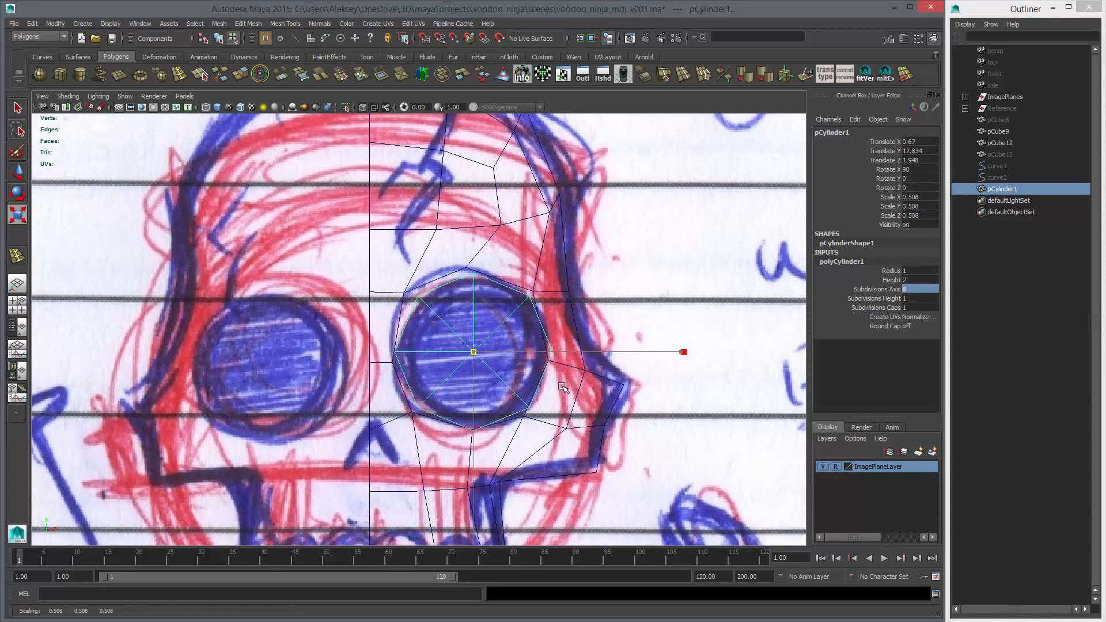
Move the socket's top and upper inner vertices onto the corresponding corners of the guide cylinder
key(w)
right_drag(467, 269, 442, 267)
drag(451, 253, 482, 295)
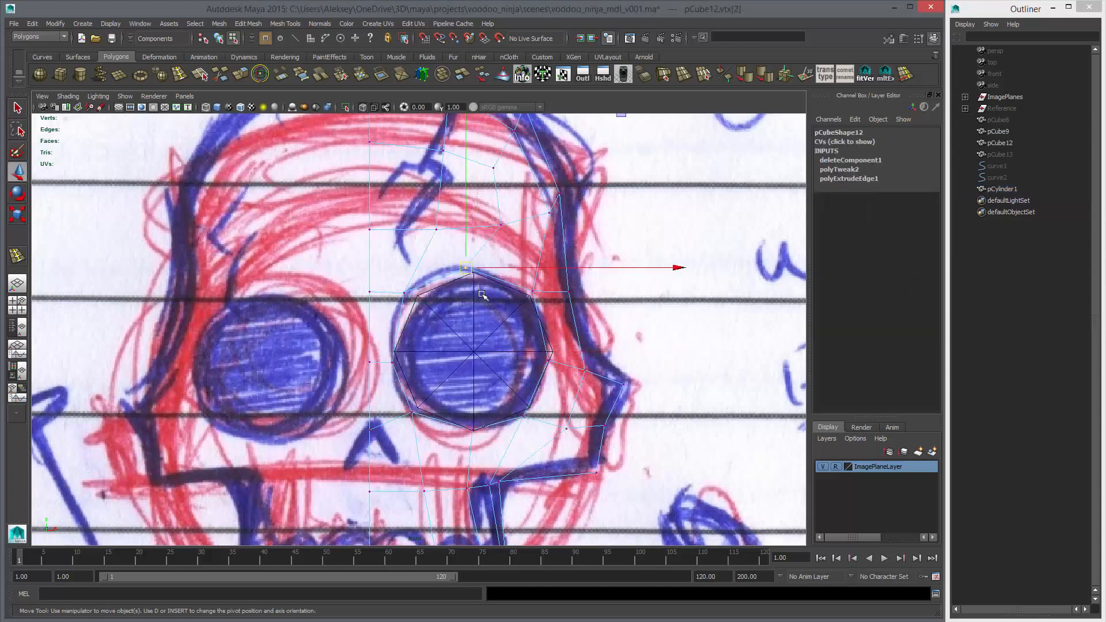
middle_drag(482, 295, 491, 299)
drag(394, 277, 435, 315)
middle_drag(435, 314, 449, 317)
Align the socket's inner and lower inner vertices with the guide cylinder and raise the adjacent vertices on the face's centreline
drag(391, 344, 405, 375)
drag(357, 349, 380, 383)
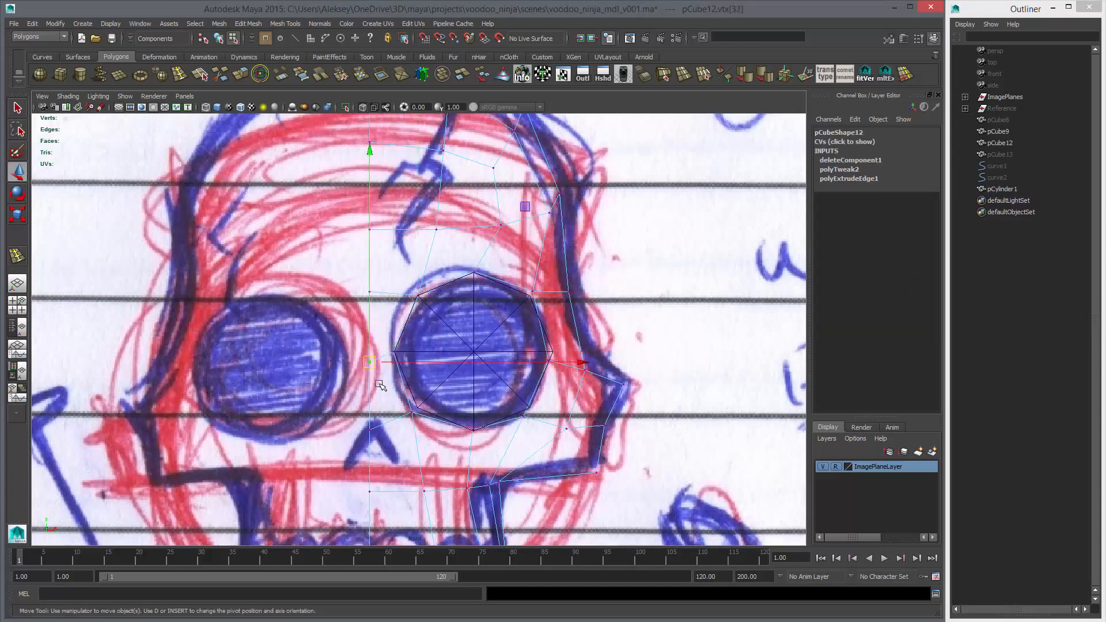
middle_drag(380, 382, 379, 374)
key(ctrl+z)
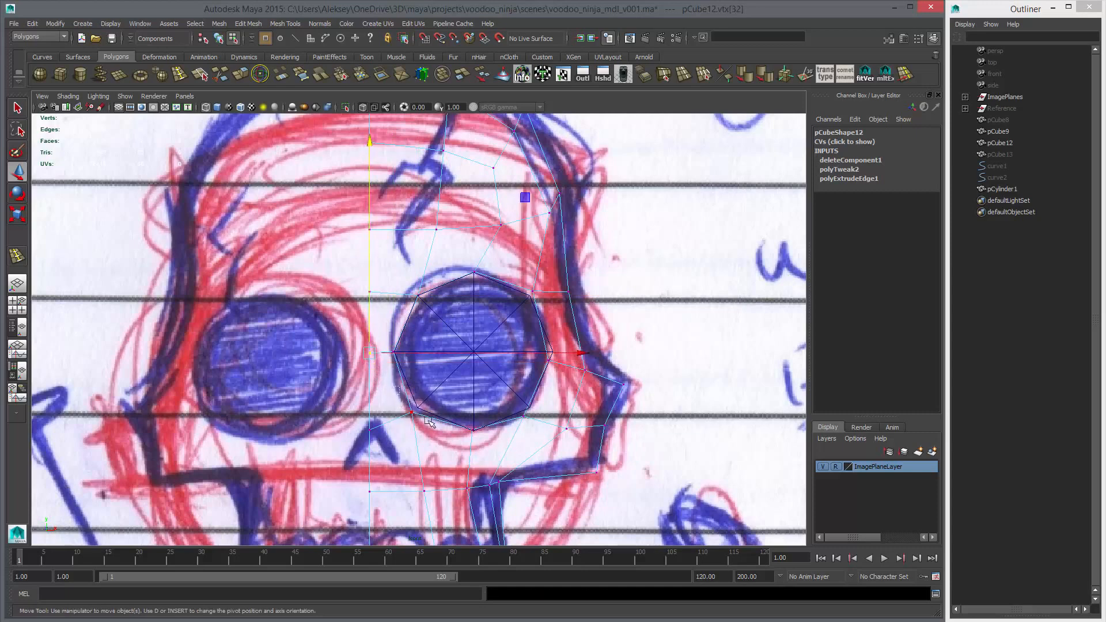
drag(394, 407, 418, 409)
drag(354, 416, 398, 455)
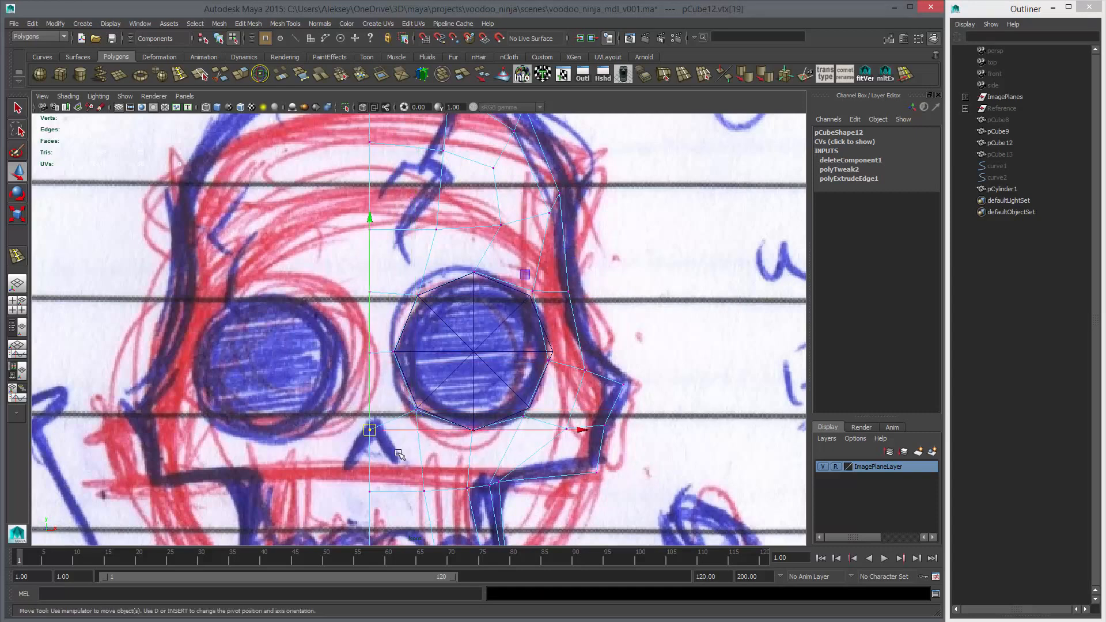
shift+middle_drag(398, 455, 399, 447)
Align the socket's bottom, lower outer, outer side and upper outer vertices with the guide cylinder's corners
drag(463, 412, 489, 446)
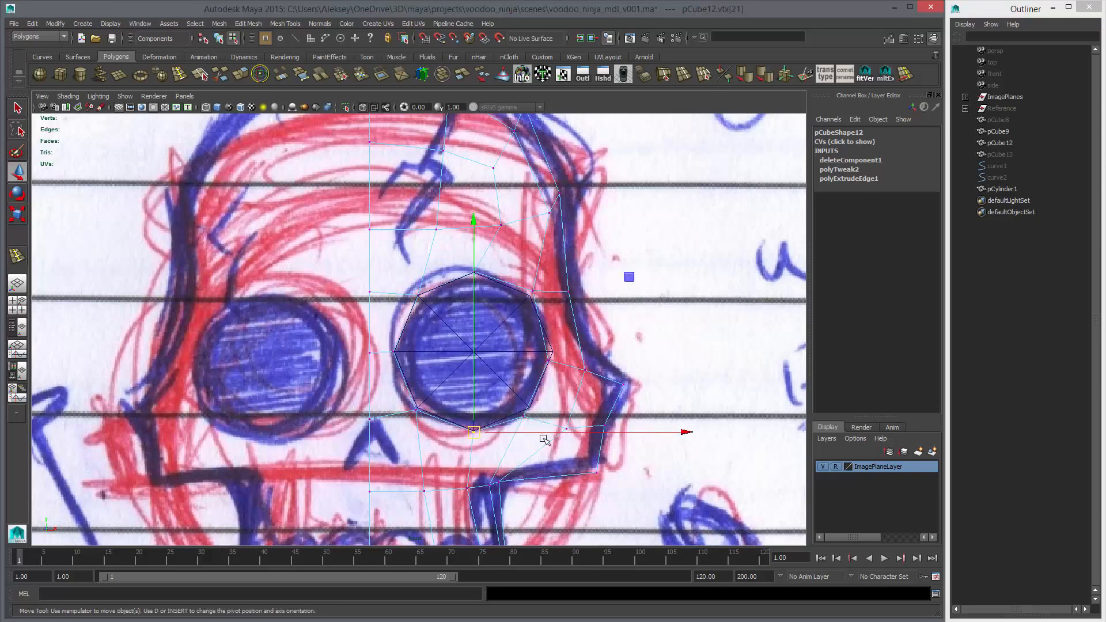
drag(520, 399, 547, 435)
drag(532, 344, 565, 387)
middle_drag(566, 387, 571, 378)
drag(526, 271, 539, 313)
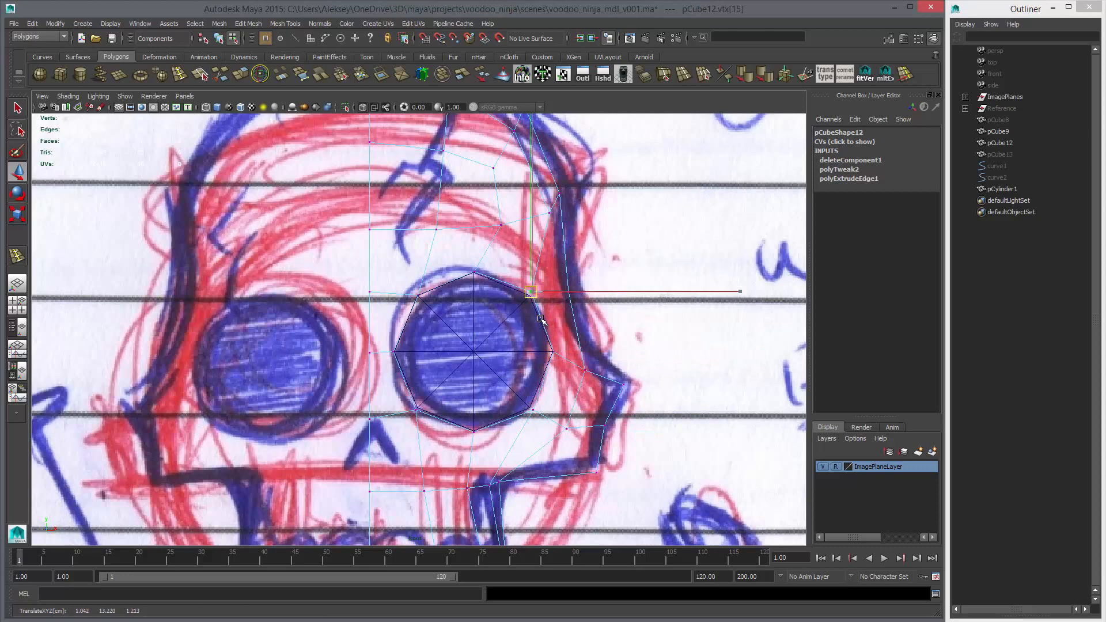
Delete the guide cylinder from the eye socket
click(507, 342)
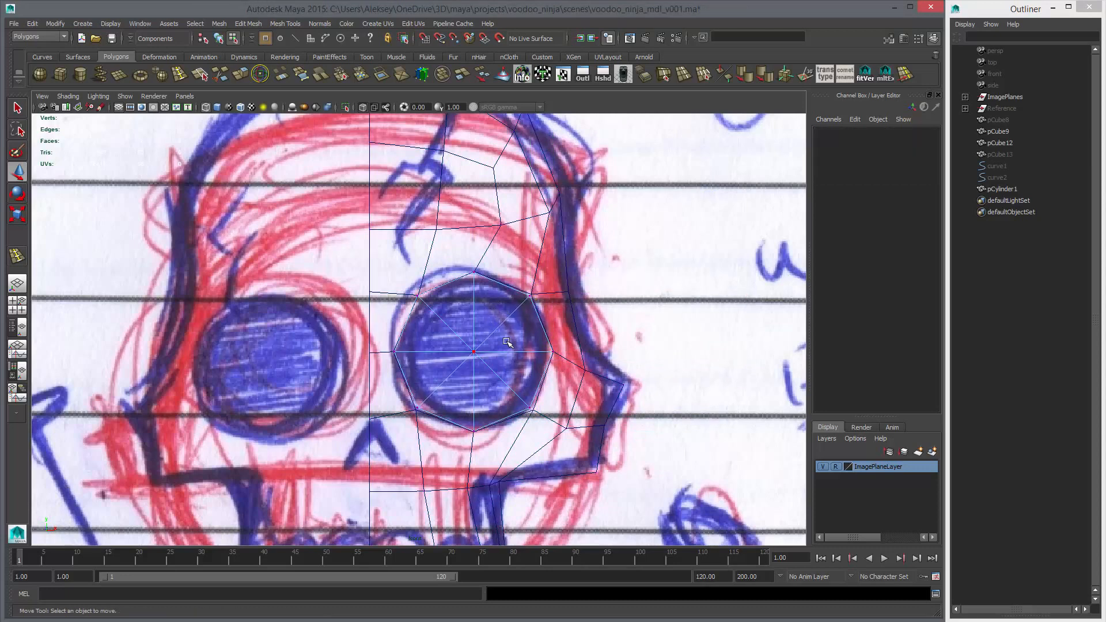
key(F8)
key(Delete)
Examine the half-face mesh and its octagonal eye opening in perspective, with and without smoothing
key(space)
In the side view, shift the socket's upper inner, lower inner and bottom rim vertices slightly in depth toward the sketched eye
key(space)
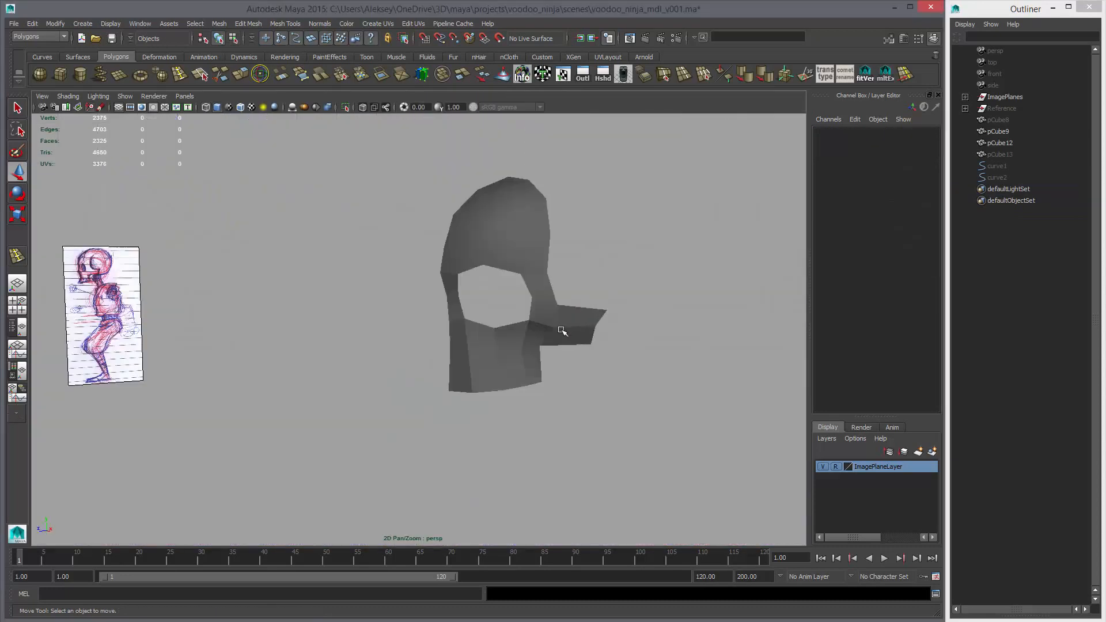
click(543, 328)
alt+drag(561, 330, 562, 386)
key(3)
key(1)
key(space)
key(space)
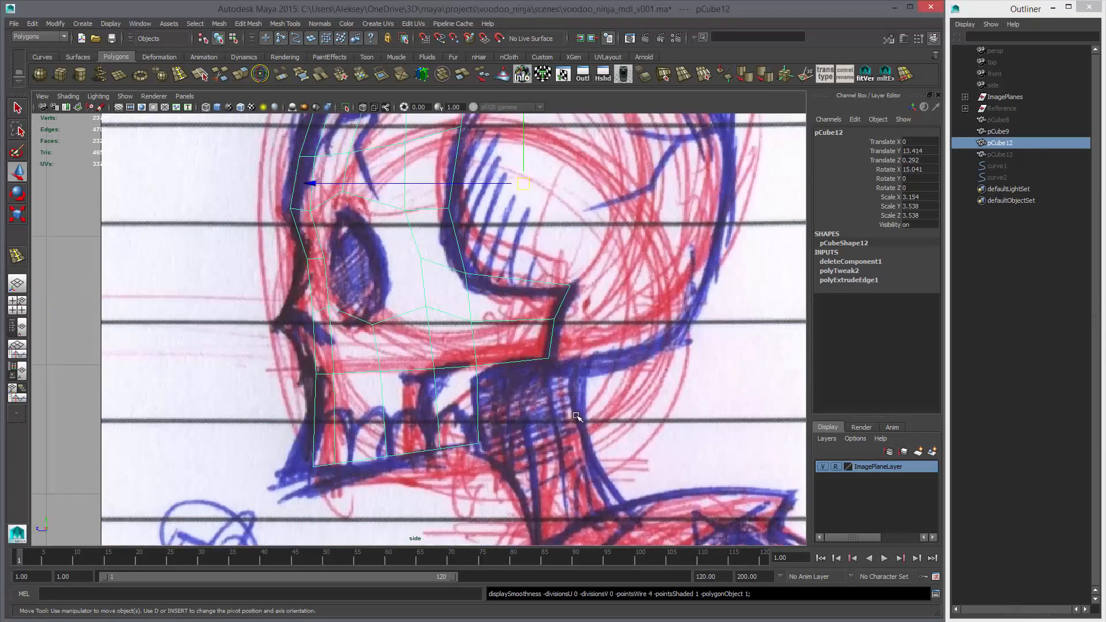
alt+middle_drag(427, 264, 461, 300)
right_drag(442, 248, 407, 240)
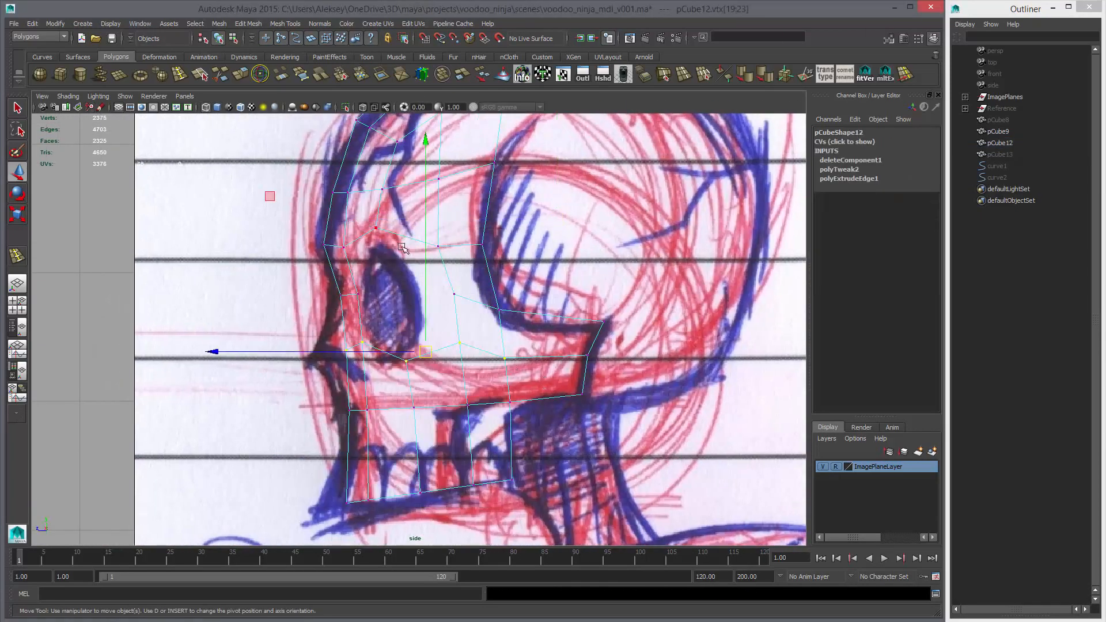
click(381, 235)
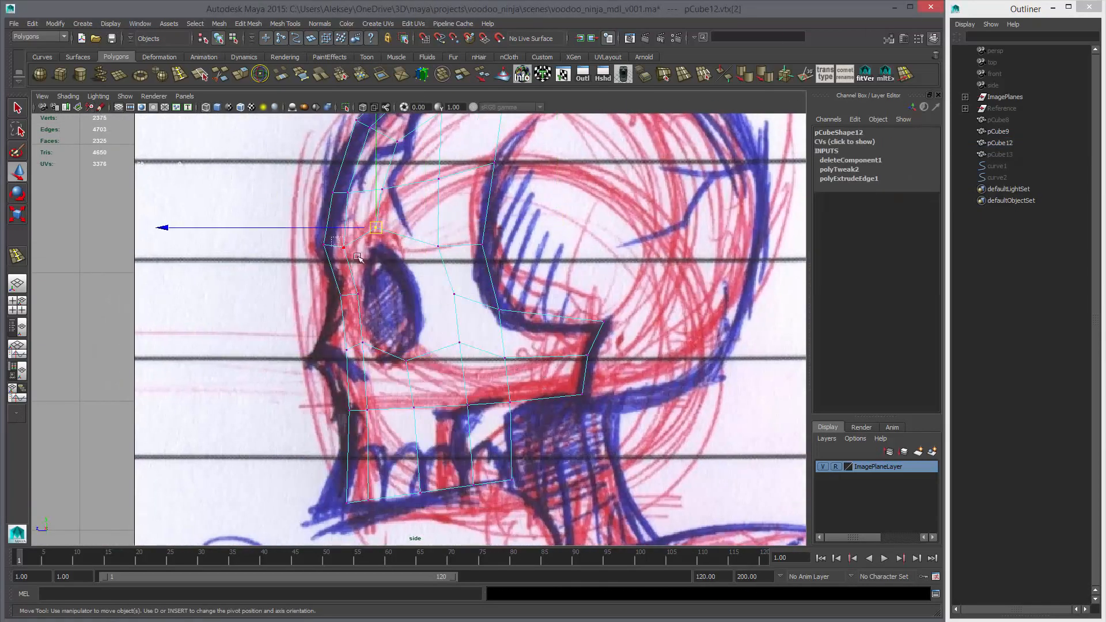
click(343, 247)
drag(329, 246, 340, 247)
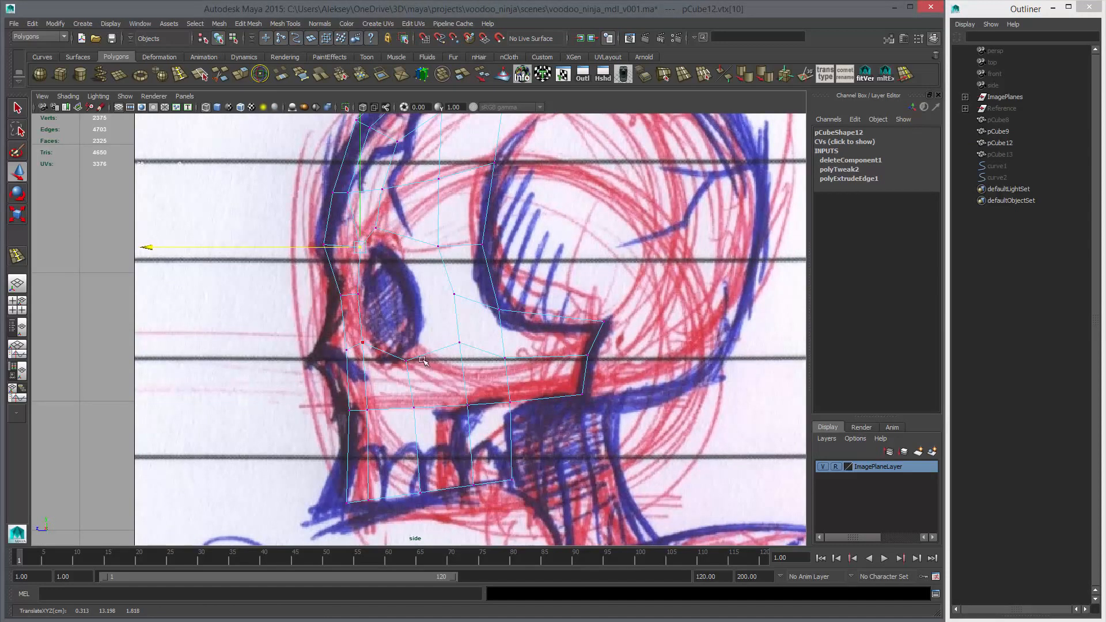
drag(357, 321, 375, 358)
middle_drag(375, 358, 382, 357)
drag(396, 345, 417, 378)
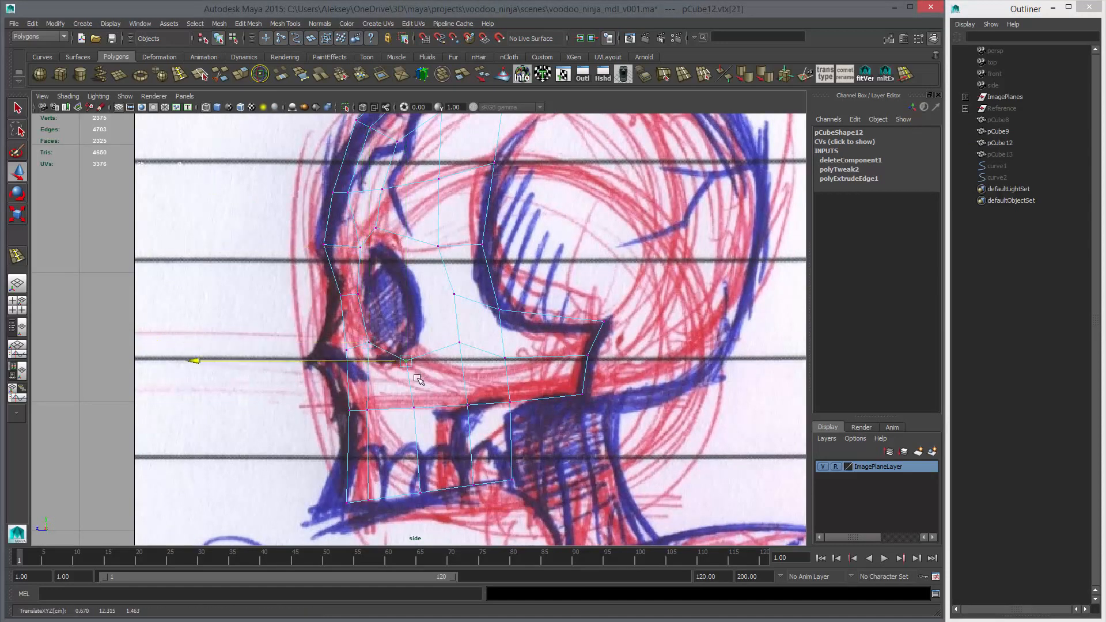
Move the socket's lower outer, outer side and upper outer vertices forward toward the front of the face in the side view
drag(450, 327, 467, 363)
middle_drag(467, 362, 429, 361)
drag(445, 280, 461, 330)
middle_drag(461, 329, 437, 330)
drag(407, 230, 449, 286)
middle_drag(449, 286, 415, 292)
drag(416, 284, 441, 307)
middle_drag(441, 307, 437, 308)
Examine the reshaped eye socket in perspective with a smoothed preview of the half-face mesh
key(space)
key(space)
alt+drag(586, 302, 581, 326)
key(3)
mouse_move(530, 364)
alt+mouse_down()
mouse_move(597, 351)
mouse_move(529, 356)
alt+mouse_up()
key(1)
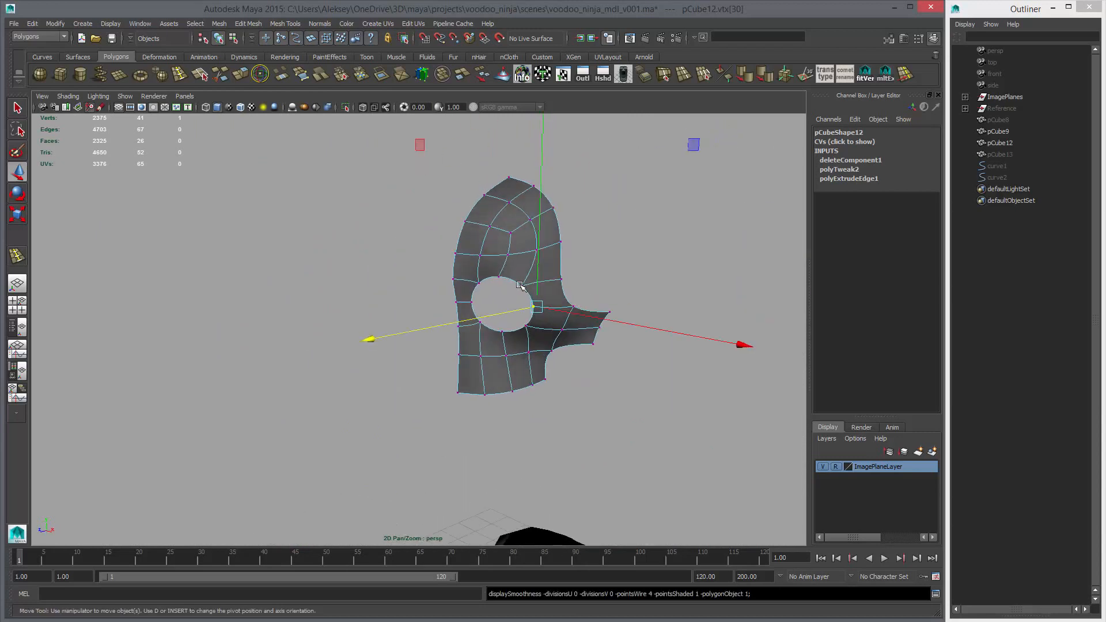
Extrude the eye socket's border edges, scale the new ring slightly inward and push it back into the head
right_drag(517, 281, 517, 262)
scroll(516, 262, up, 5)
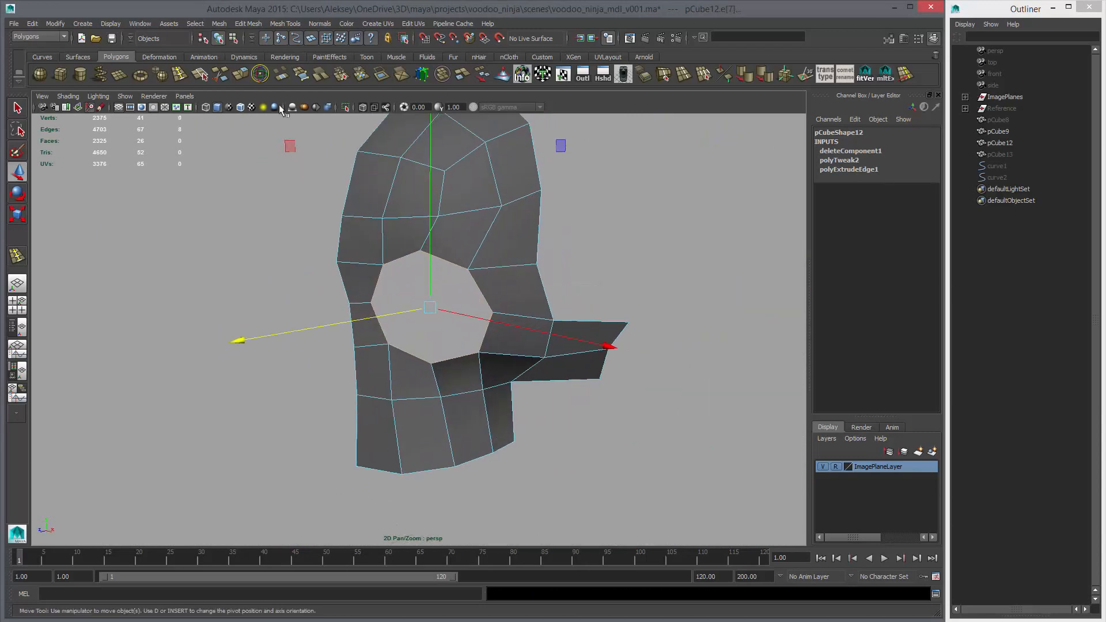
click(243, 76)
key(r)
middle_drag(592, 316, 581, 318)
alt+drag(480, 305, 469, 367)
key(w)
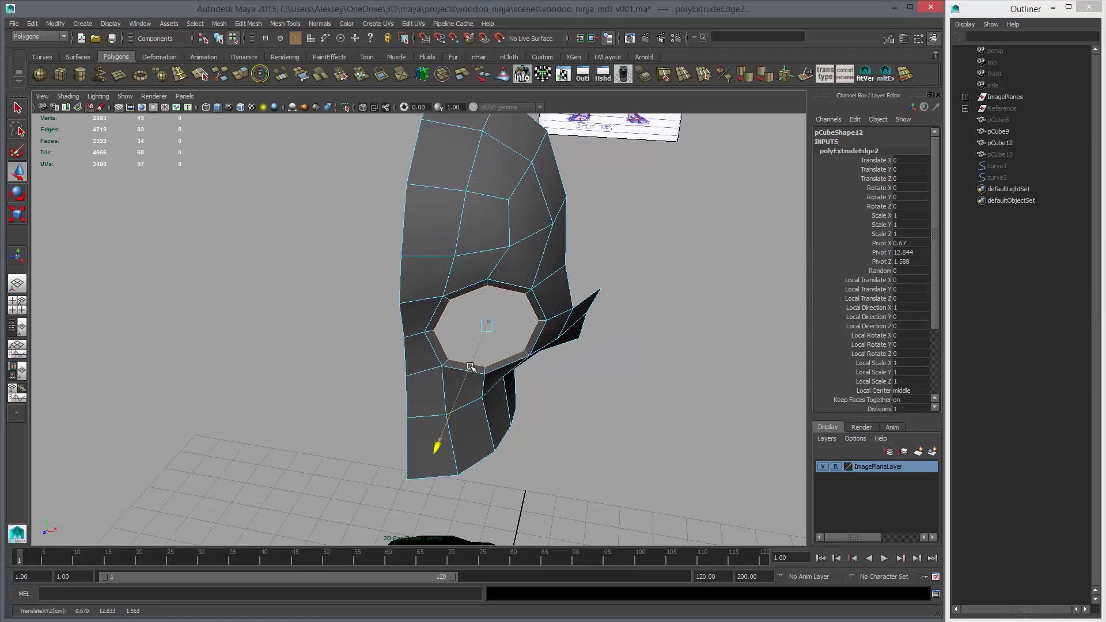
key(r)
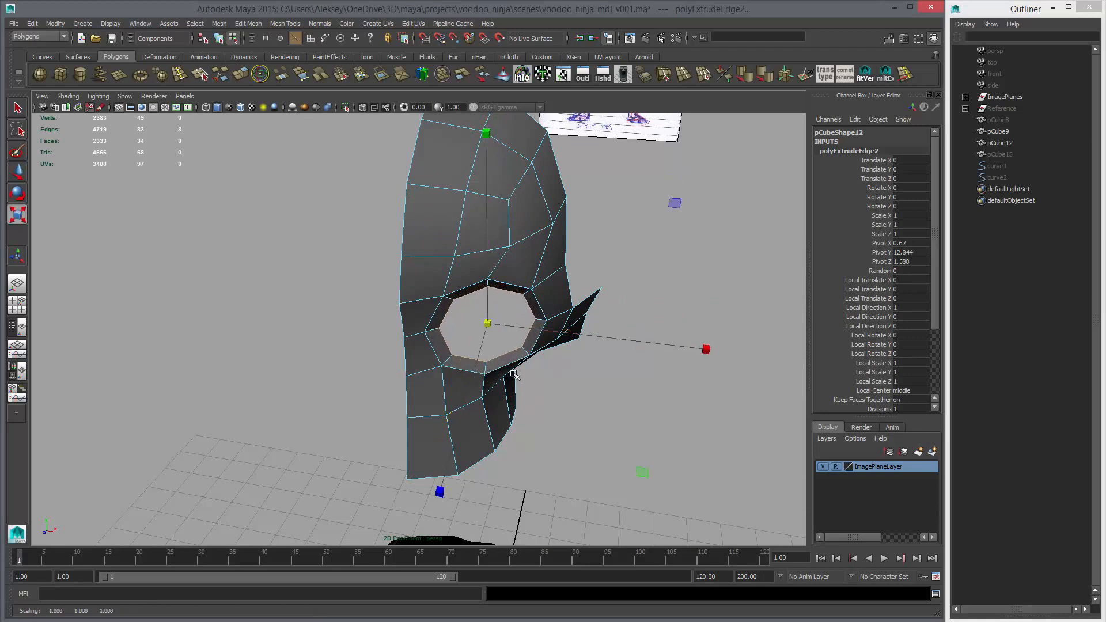
Extrude the socket's inner rim edges a second time and move the new ring deeper into the head
key(ctrl+e)
key(w)
drag(480, 358, 479, 348)
click(487, 353)
key(F8)
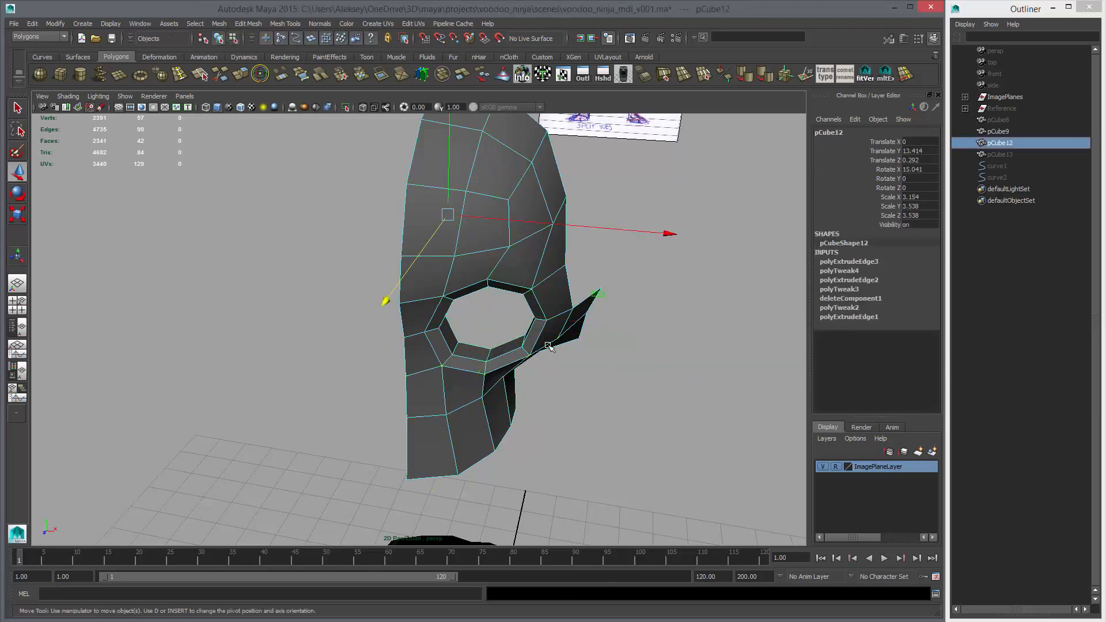
Examine the thickened eye socket from several angles and against the side sketch, with and without smoothing
key(3)
click(645, 323)
alt+drag(620, 375, 467, 377)
click(481, 347)
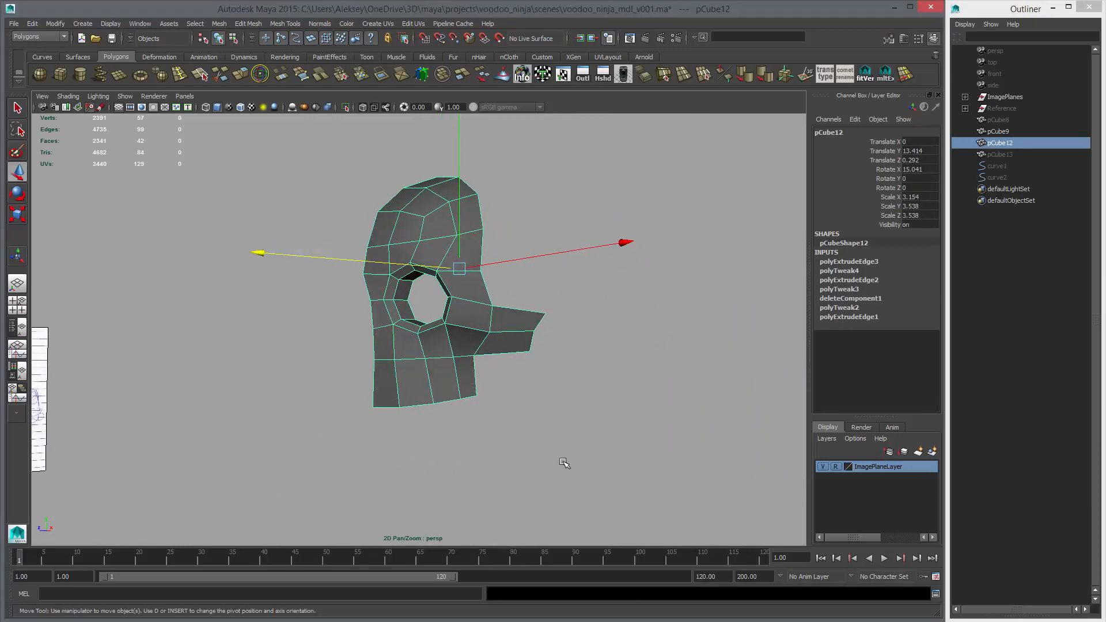
key(space)
key(space)
alt+middle_drag(565, 419, 563, 367)
key(3)
key(1)
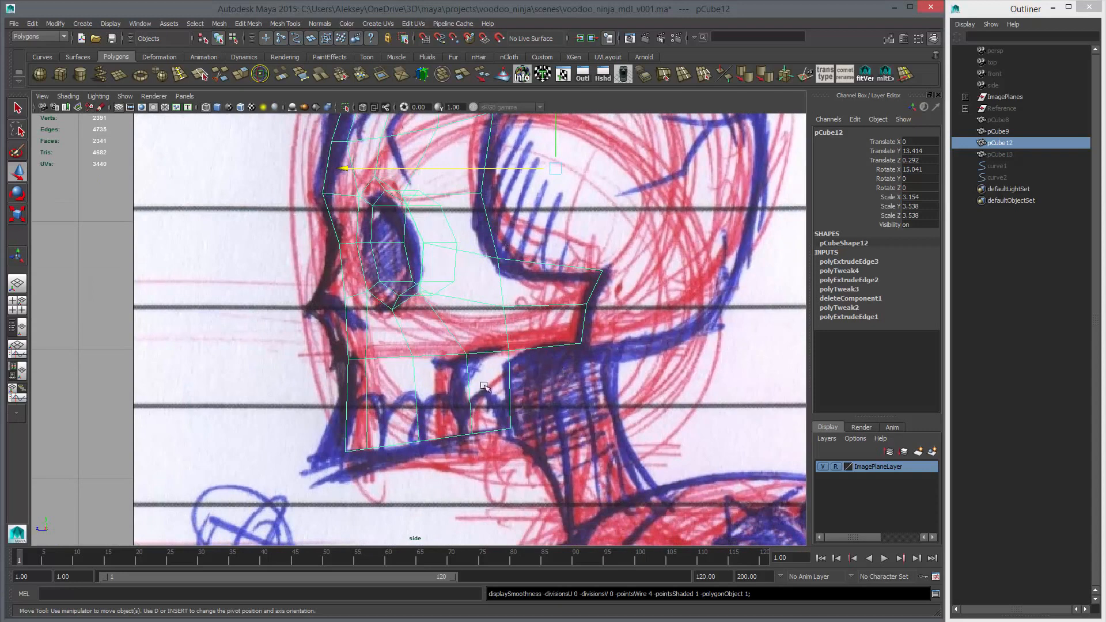
Insert a horizontal edge loop across the middle of the upper jaw, level with the tops of the sketched teeth
click(181, 75)
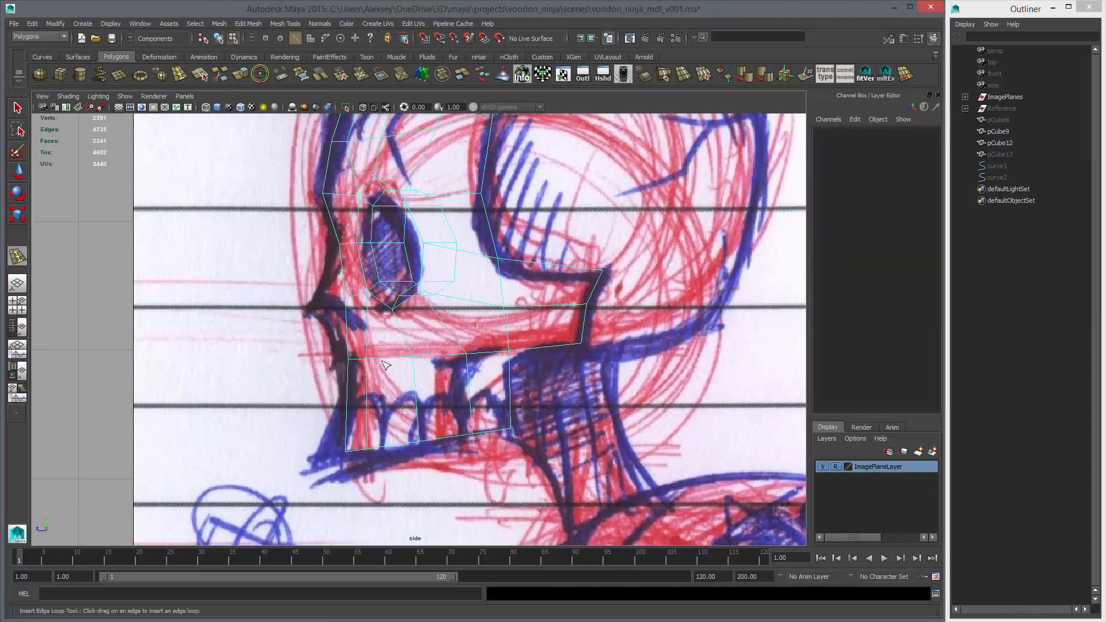
click(369, 398)
key(w)
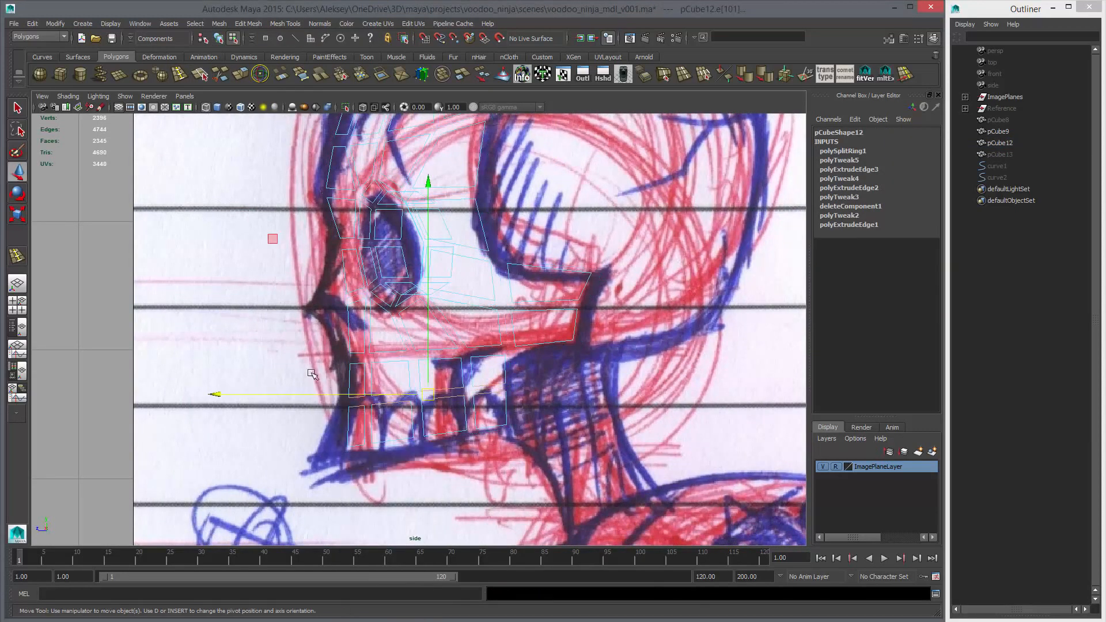
Scale the new edge loop's vertices slightly and nudge them in depth to follow the jaw in the side sketch
drag(311, 374, 513, 413)
right_drag(414, 348, 368, 346)
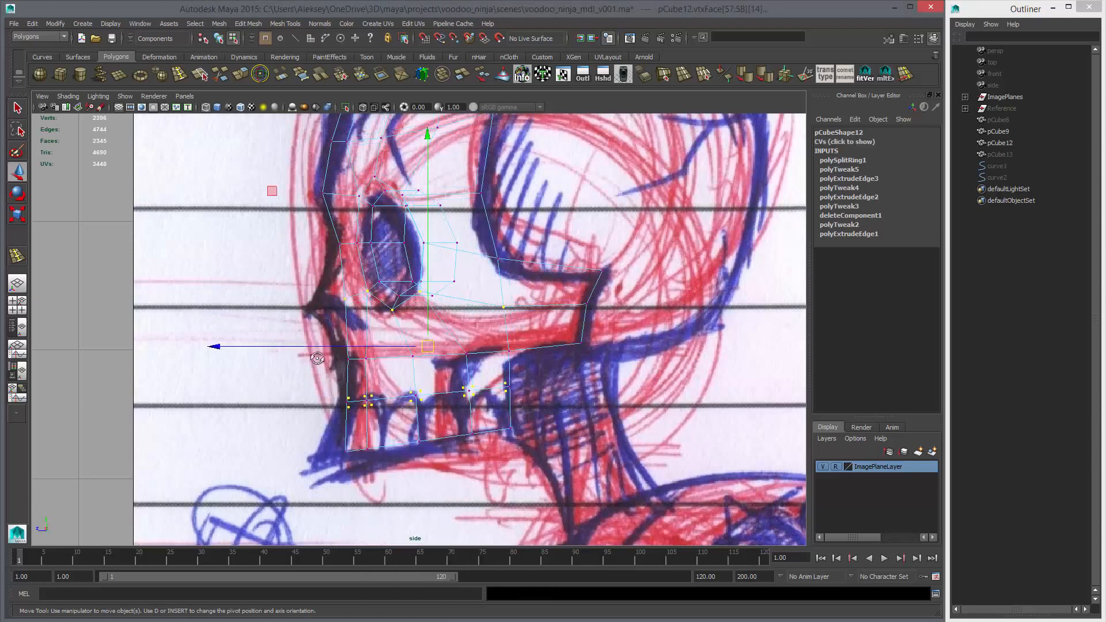
scroll(345, 374, up, 2)
drag(312, 388, 557, 425)
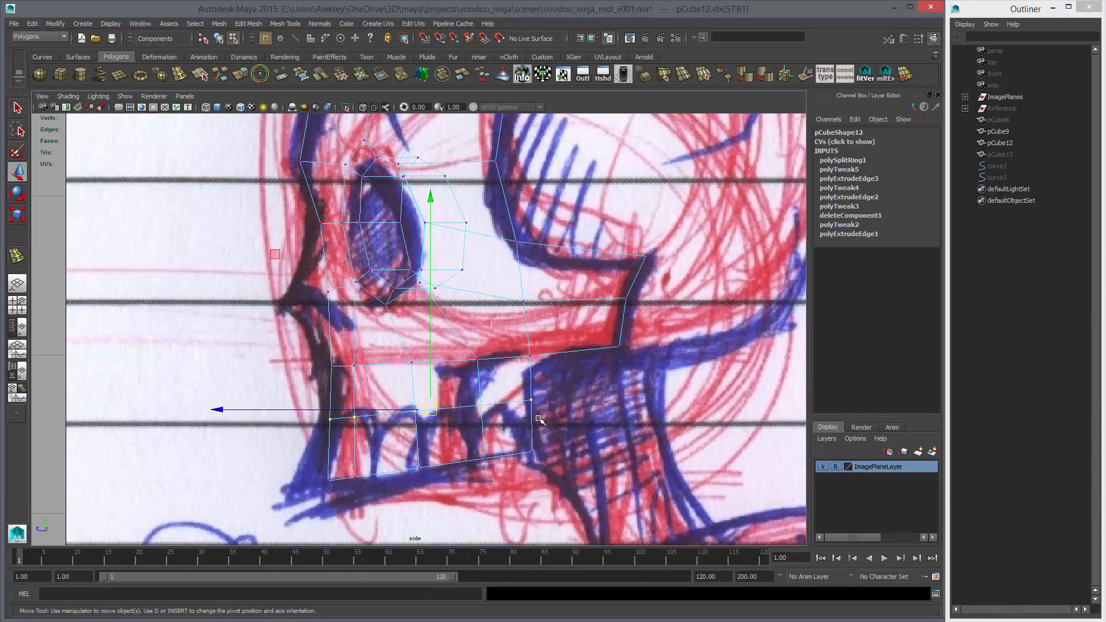
key(r)
drag(231, 463, 234, 462)
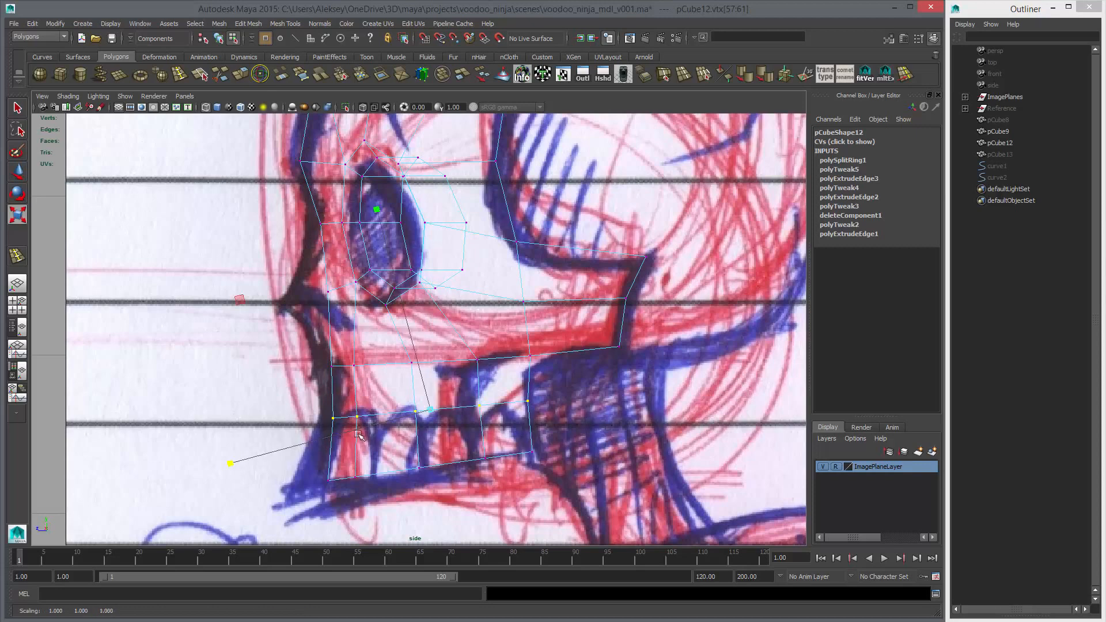
key(w)
drag(380, 410, 383, 411)
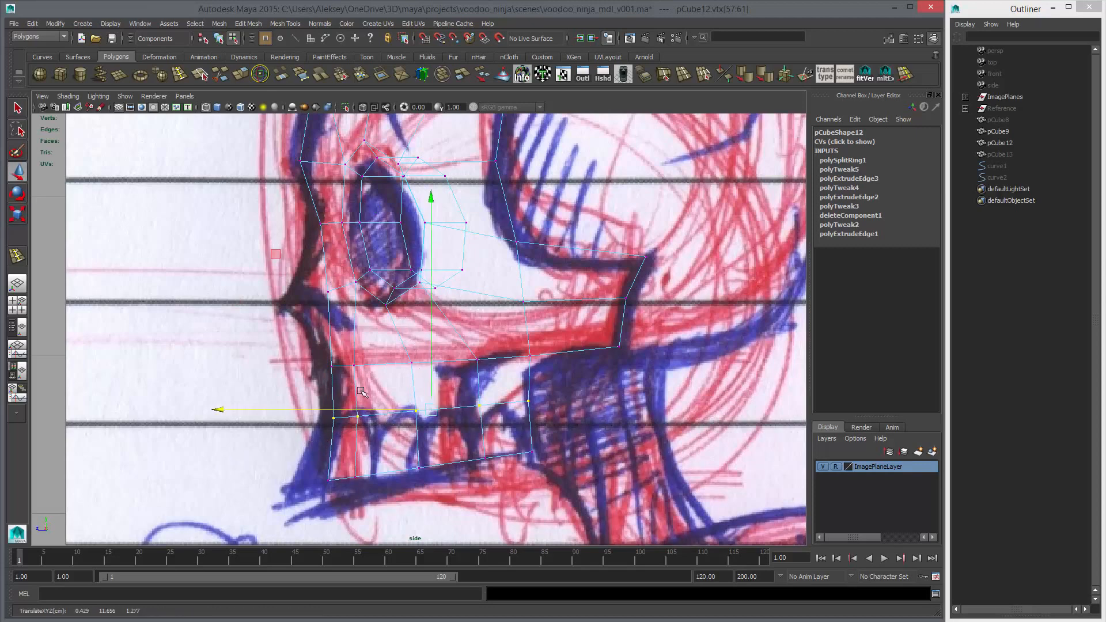
In the side view, shift individual vertices of the row below the cheekbone slightly in depth to even out the jaw columns
drag(314, 349, 374, 430)
middle_drag(375, 431, 374, 430)
drag(343, 351, 377, 373)
middle_drag(380, 372, 384, 372)
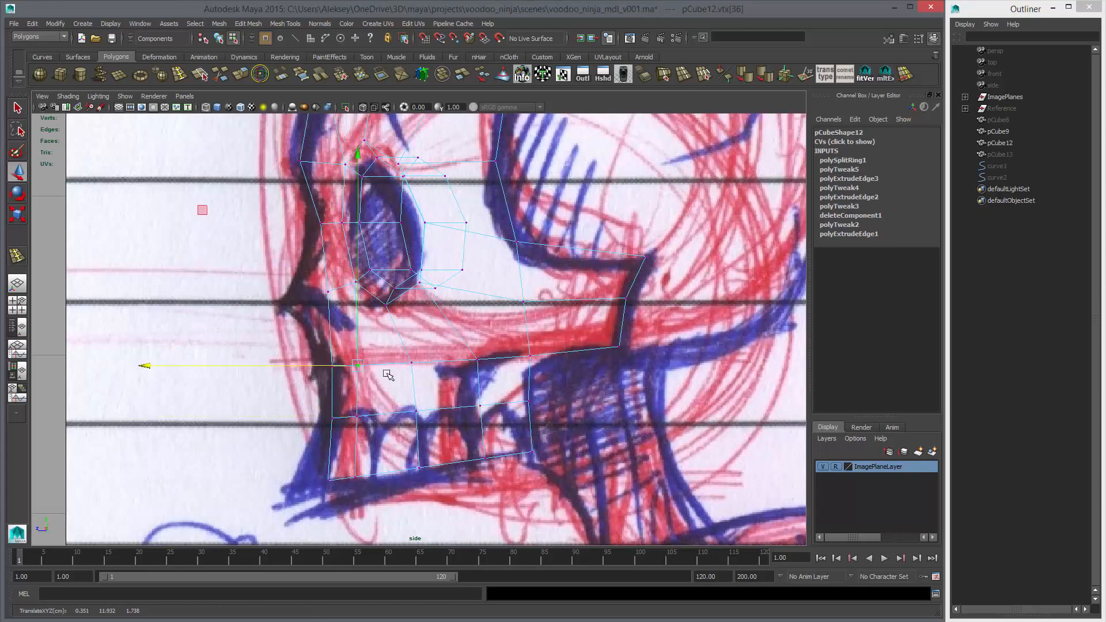
drag(397, 349, 431, 382)
middle_drag(440, 371, 438, 370)
drag(464, 347, 494, 373)
middle_drag(496, 371, 491, 370)
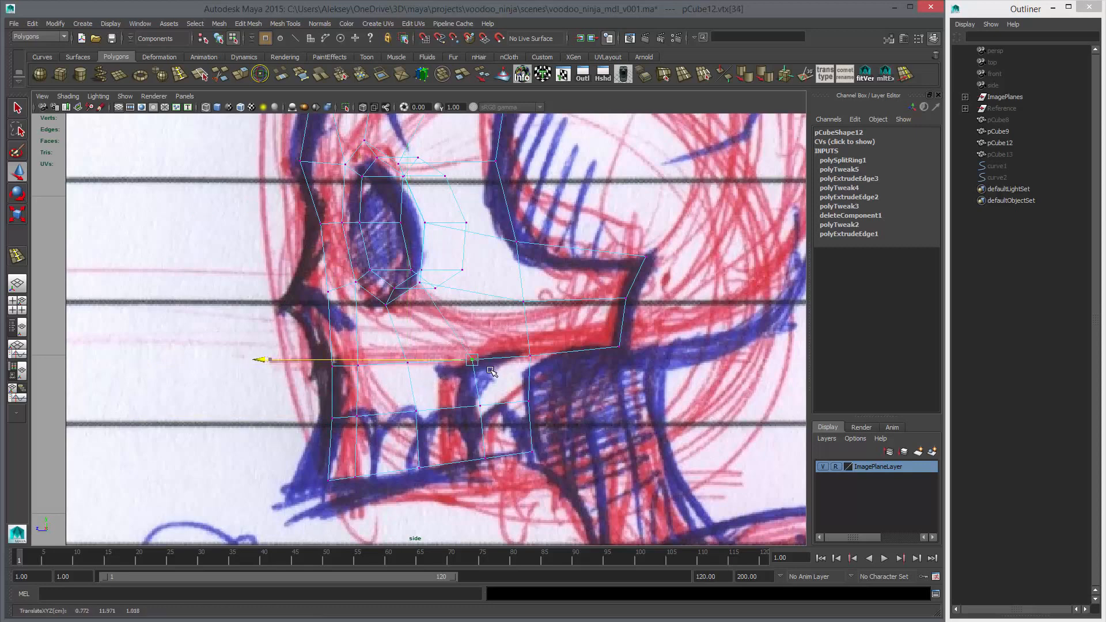
Examine the adjusted jaw with a smoothed preview in perspective and against the front sketch
key(space)
key(space)
alt+drag(509, 317, 616, 338)
key(3)
key(space)
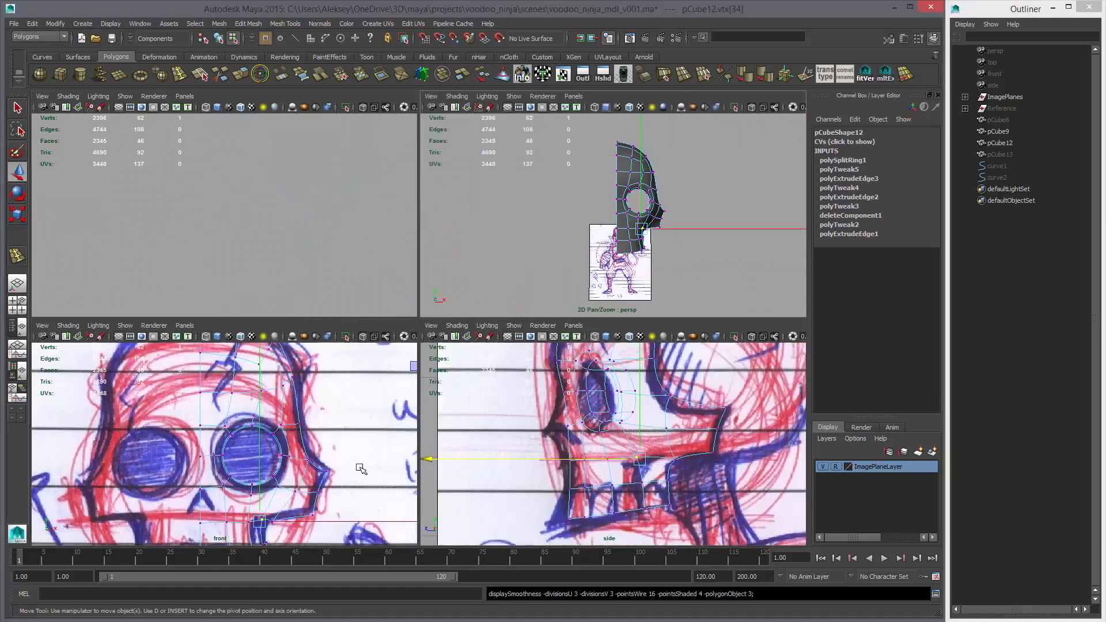
In the front view, create a lattice with 2 divisions per axis around the vertices of the new jaw edge loop
key(space)
alt+middle_drag(469, 448, 457, 314)
key(1)
right_drag(462, 405, 419, 407)
drag(337, 385, 535, 430)
key(space)
click(482, 451)
click(487, 483)
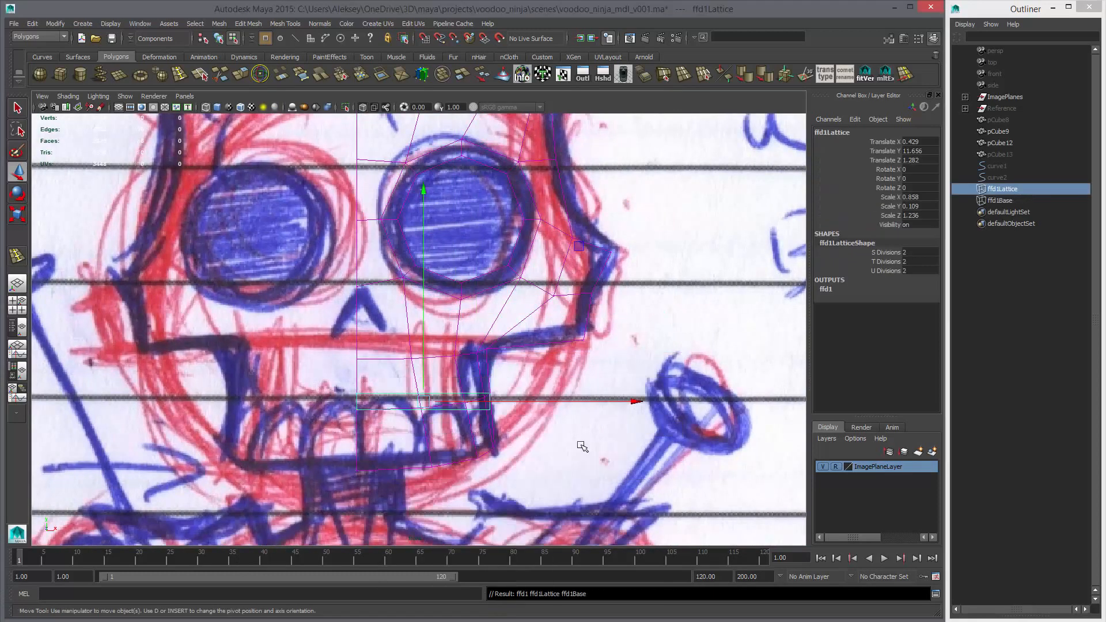
Move the lattice's outer points slightly toward the face's centre line and delete the half-face mesh's history to bake the change
right_drag(596, 413, 558, 411)
drag(464, 377, 544, 403)
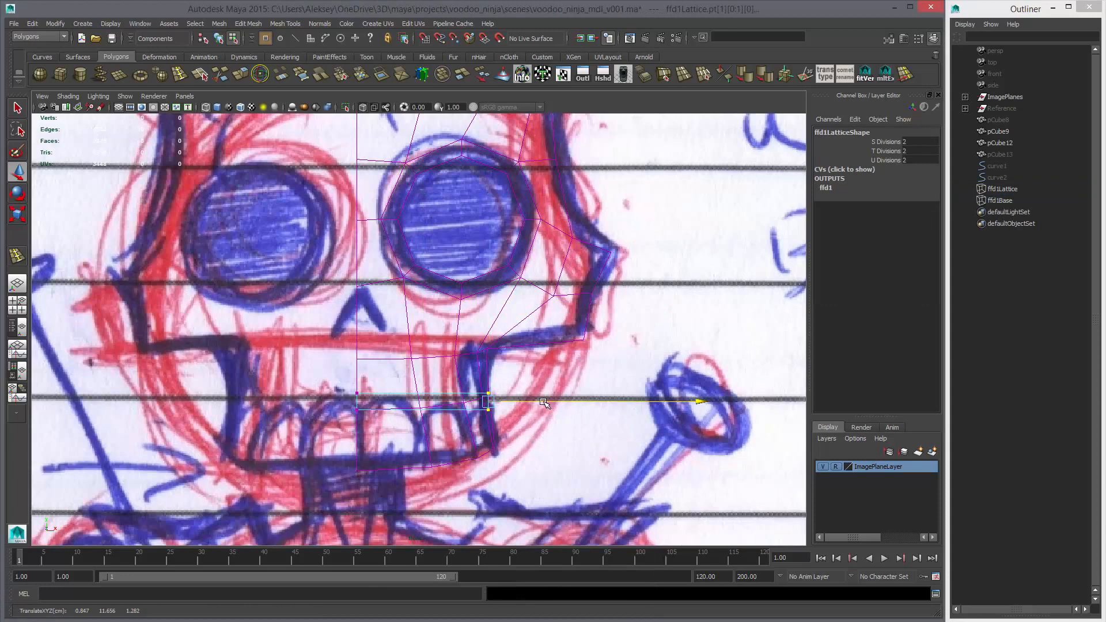
right_drag(451, 348, 472, 365)
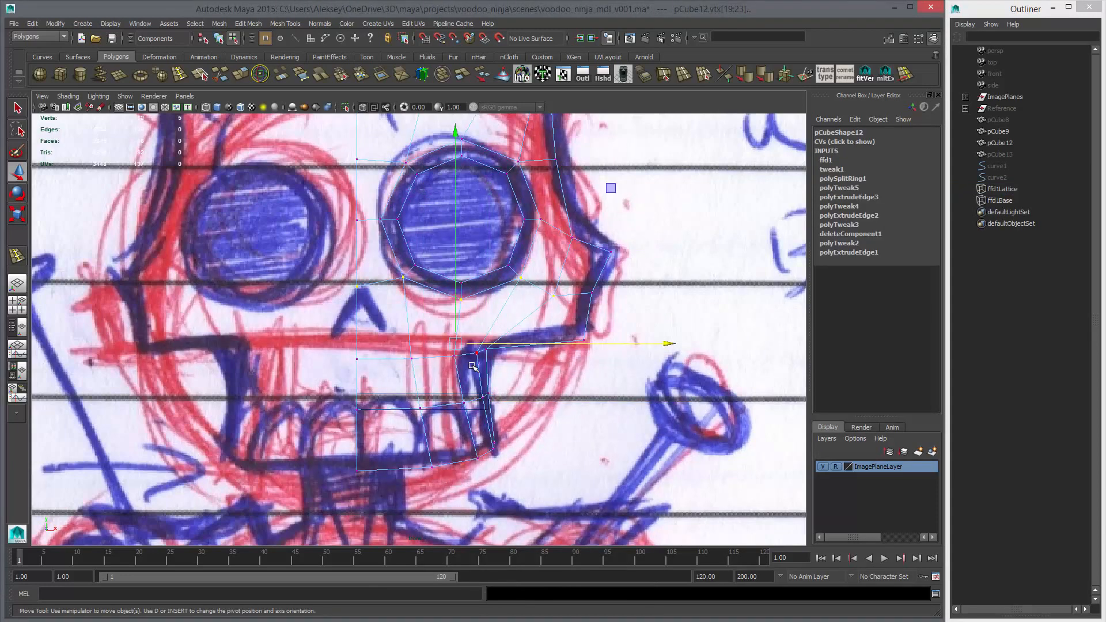
key(F8)
key(alt+shift+d)
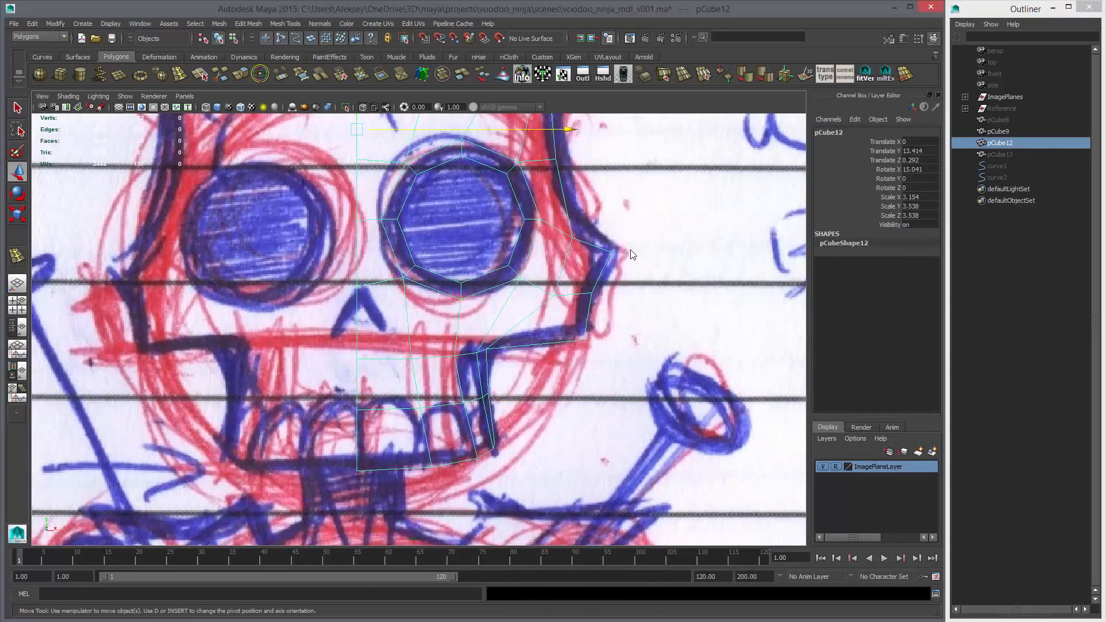
Examine the half-face mesh in perspective with and without smoothing, along with its transform values
key(space)
key(space)
mouse_move(585, 345)
alt+mouse_down()
mouse_move(491, 344)
mouse_move(589, 370)
mouse_move(639, 346)
mouse_move(578, 344)
alt+mouse_up()
key(3)
key(1)
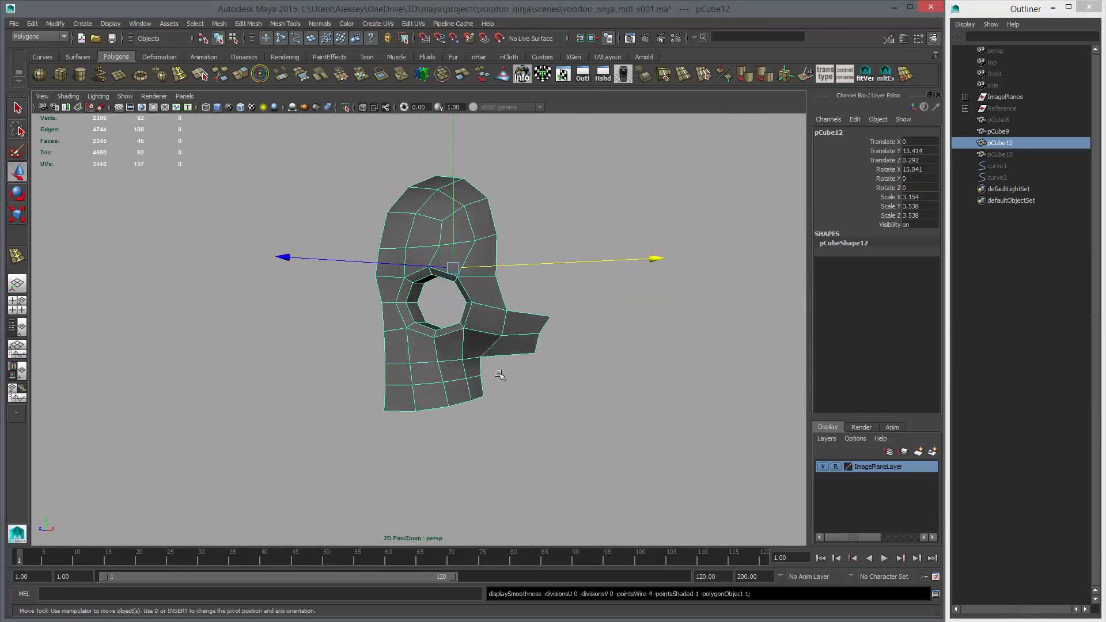
alt+drag(474, 380, 513, 317)
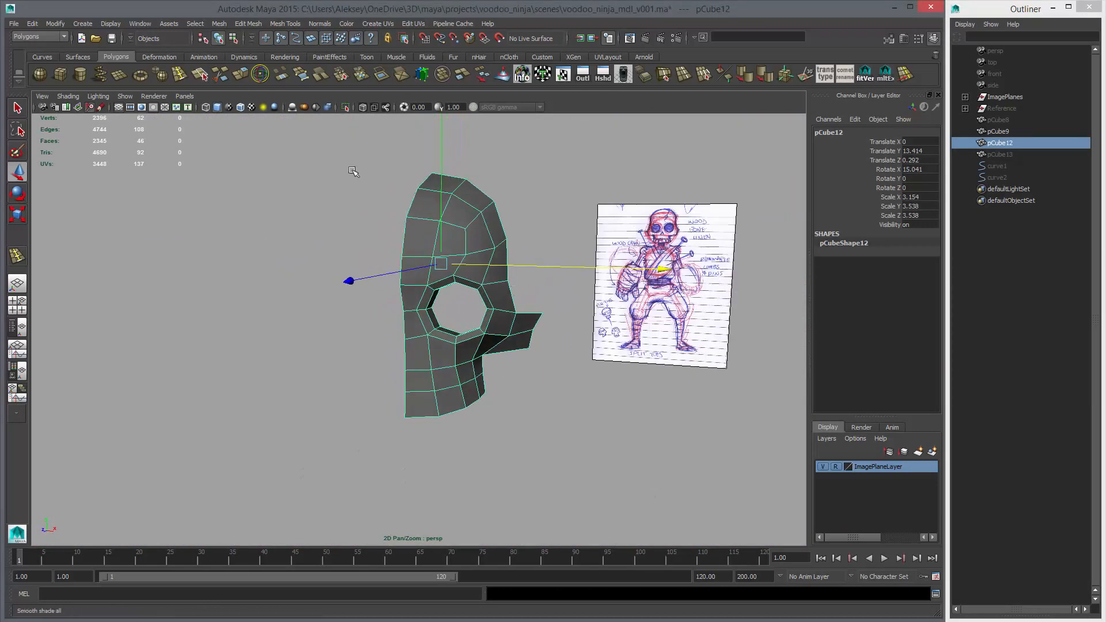
drag(922, 190, 920, 216)
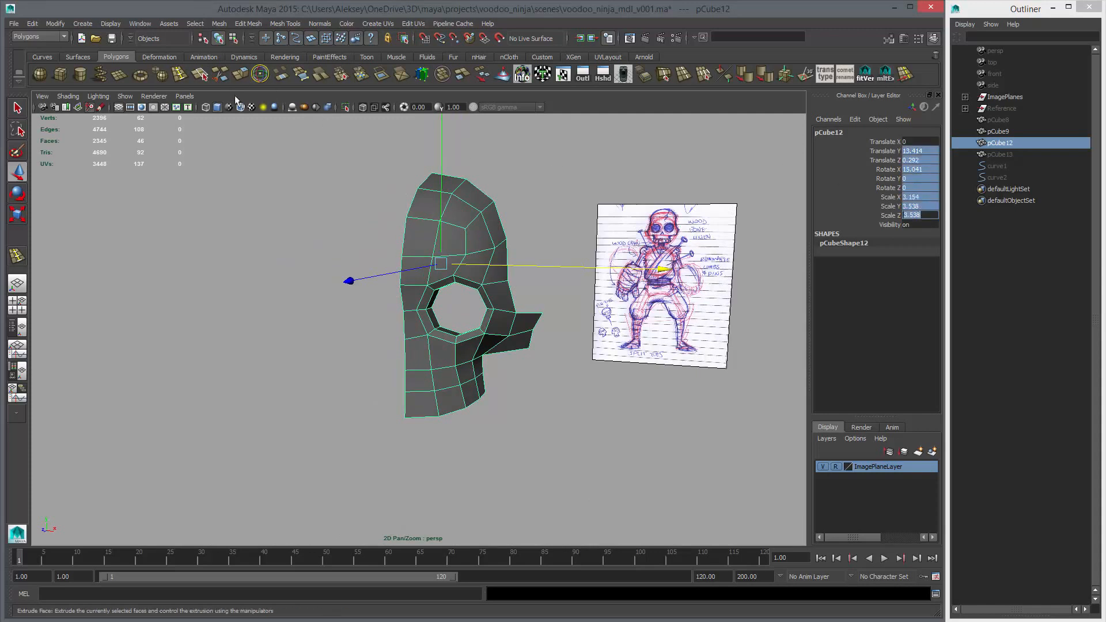
click(403, 203)
click(419, 217)
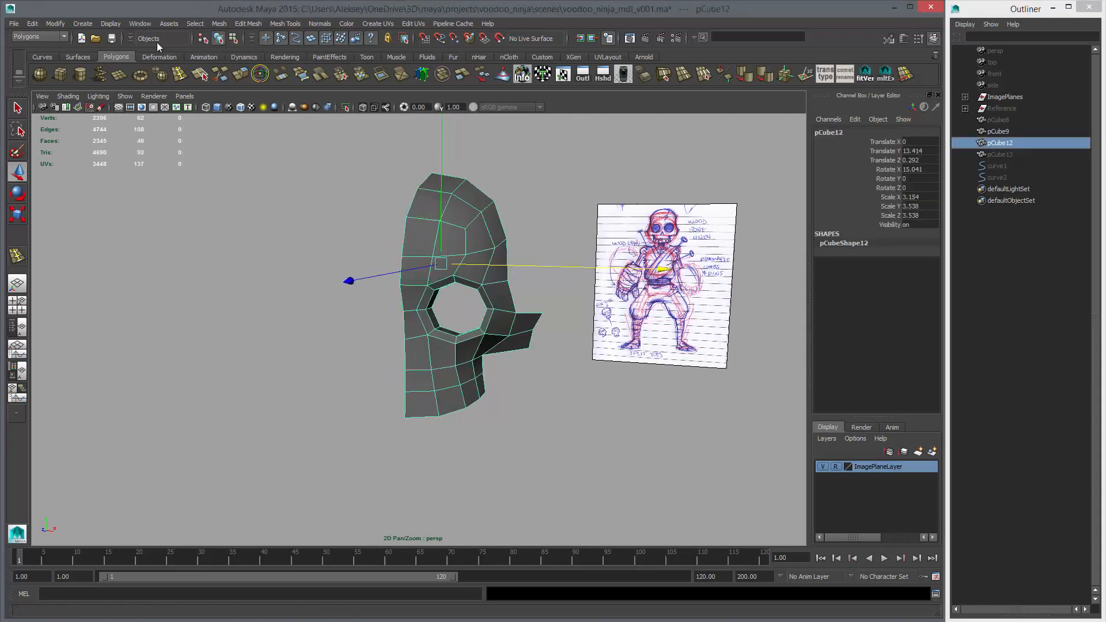
Freeze the half-face mesh's transformations and reset them so that its pivot sits at the world origin
click(55, 24)
click(75, 62)
click(55, 24)
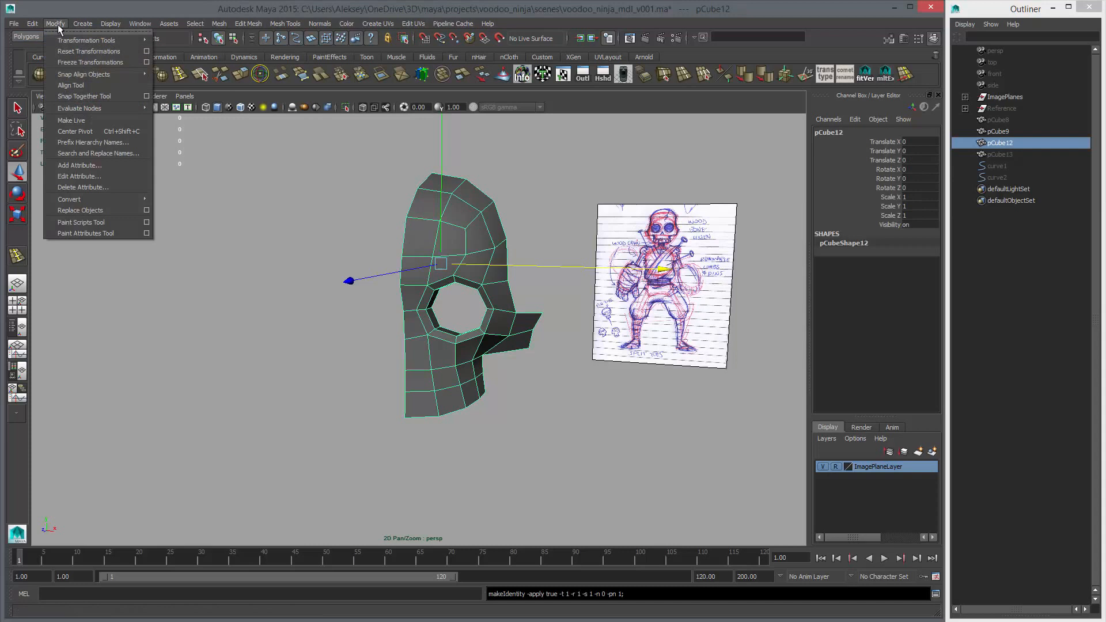
click(75, 51)
Examine the half-face mesh's pivot position and X axis relative to the grid origin
alt+drag(342, 260, 412, 281)
click(204, 24)
alt+right_drag(413, 281, 405, 323)
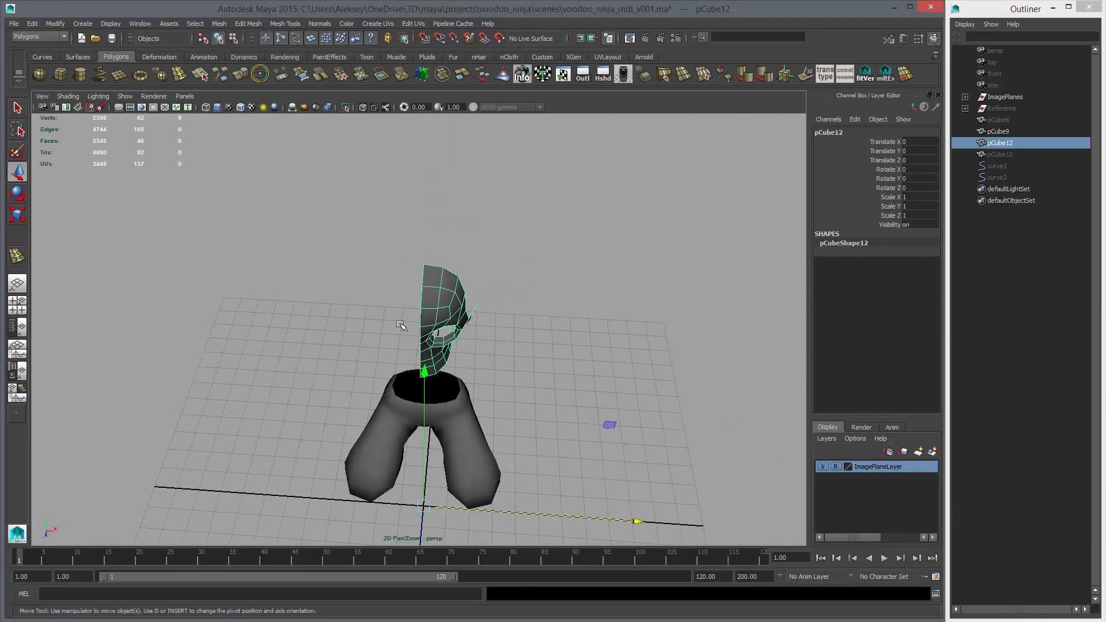
alt+drag(462, 344, 448, 430)
click(570, 456)
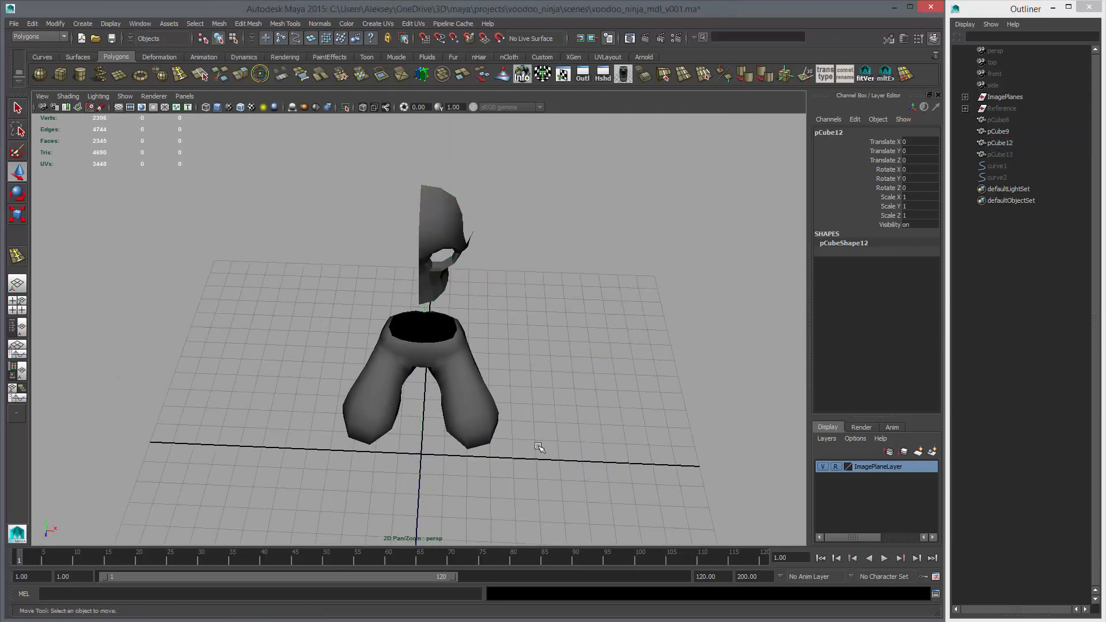
click(436, 279)
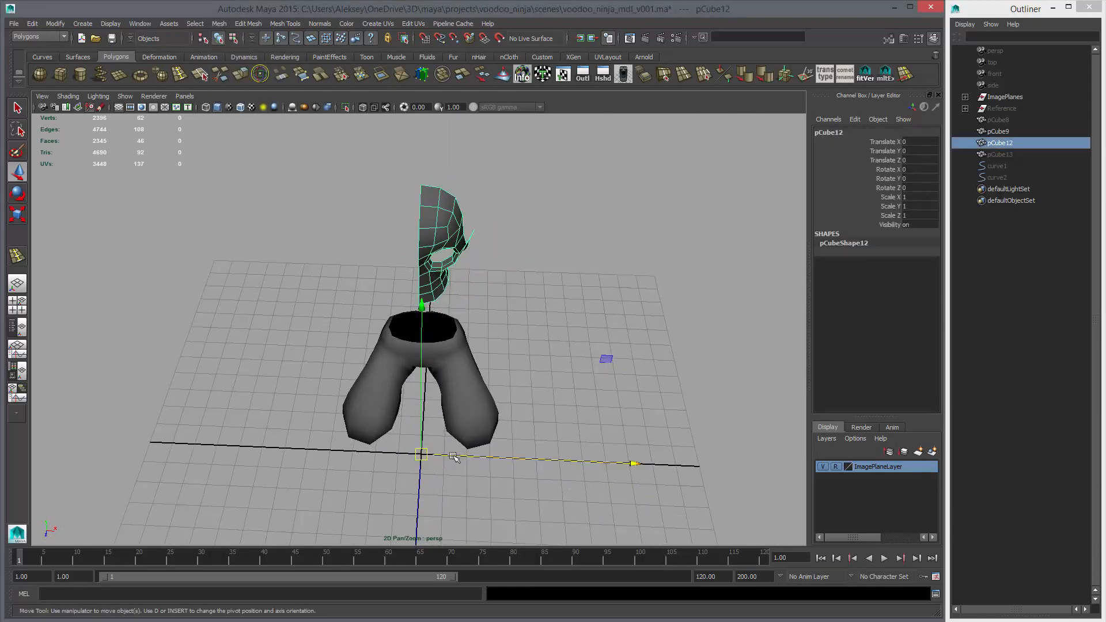
alt+drag(633, 464, 630, 460)
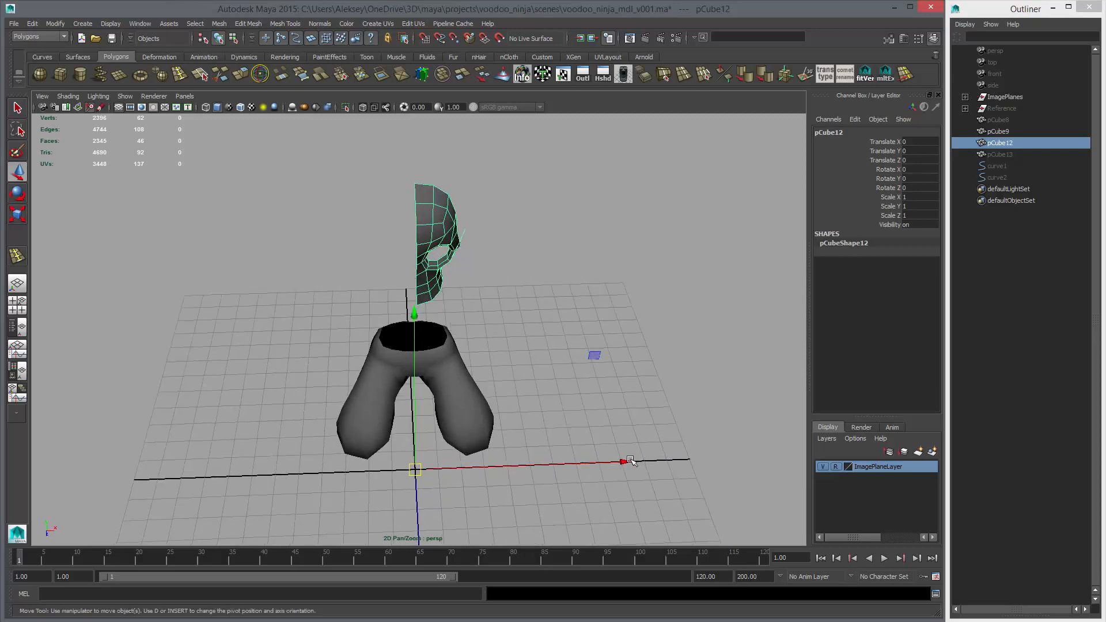
Mirror the half-face geometry in the -X direction, merging with the original and merging vertices
click(168, 23)
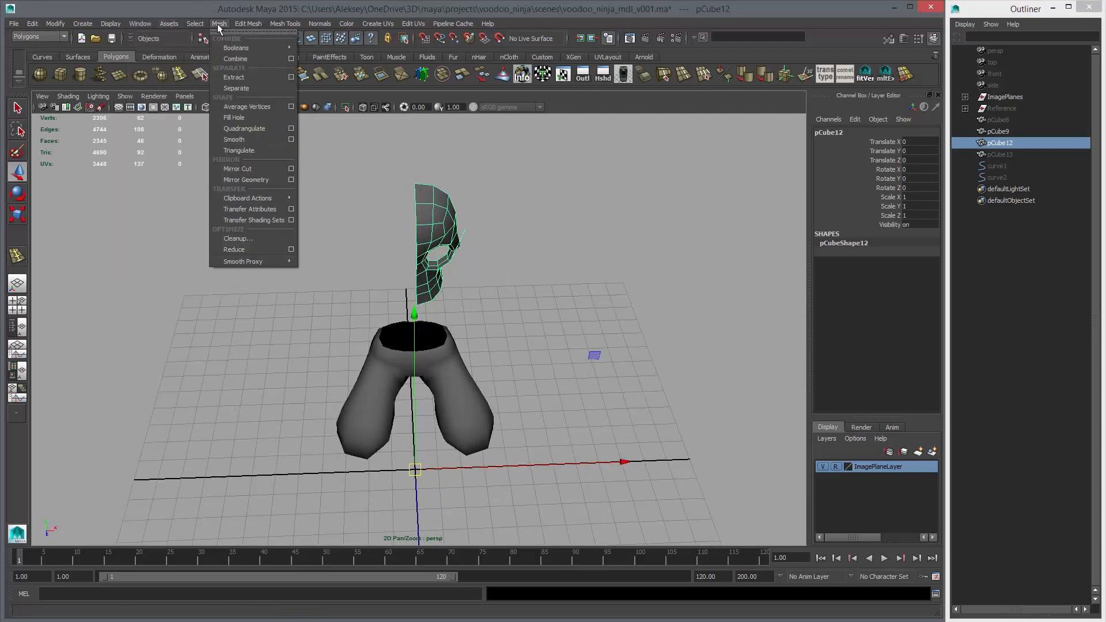
click(291, 179)
alt+drag(467, 230, 461, 229)
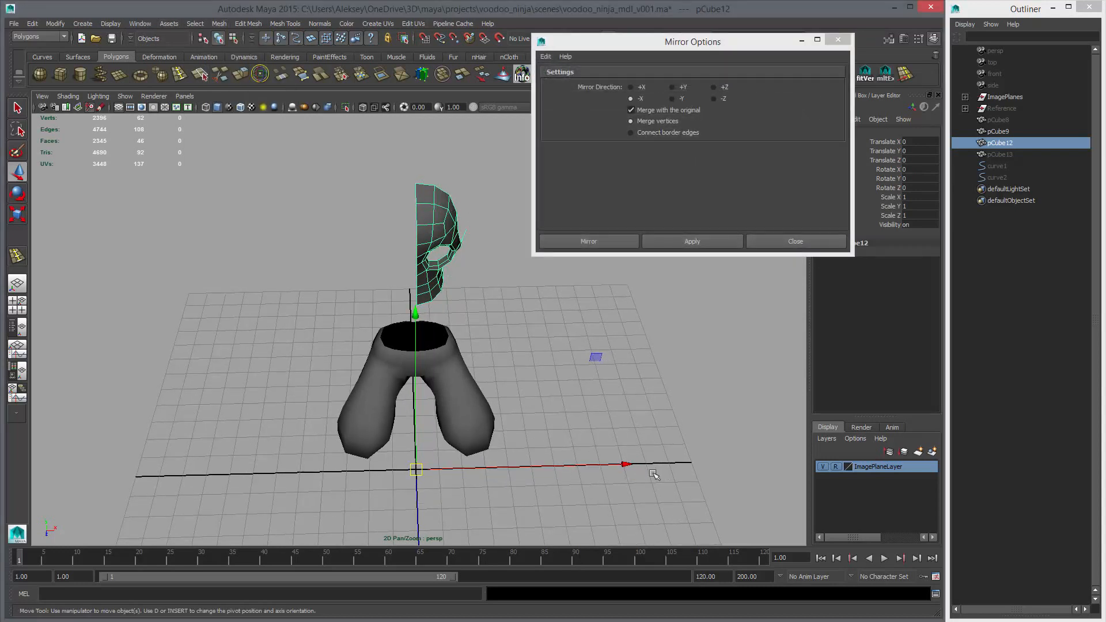
click(685, 240)
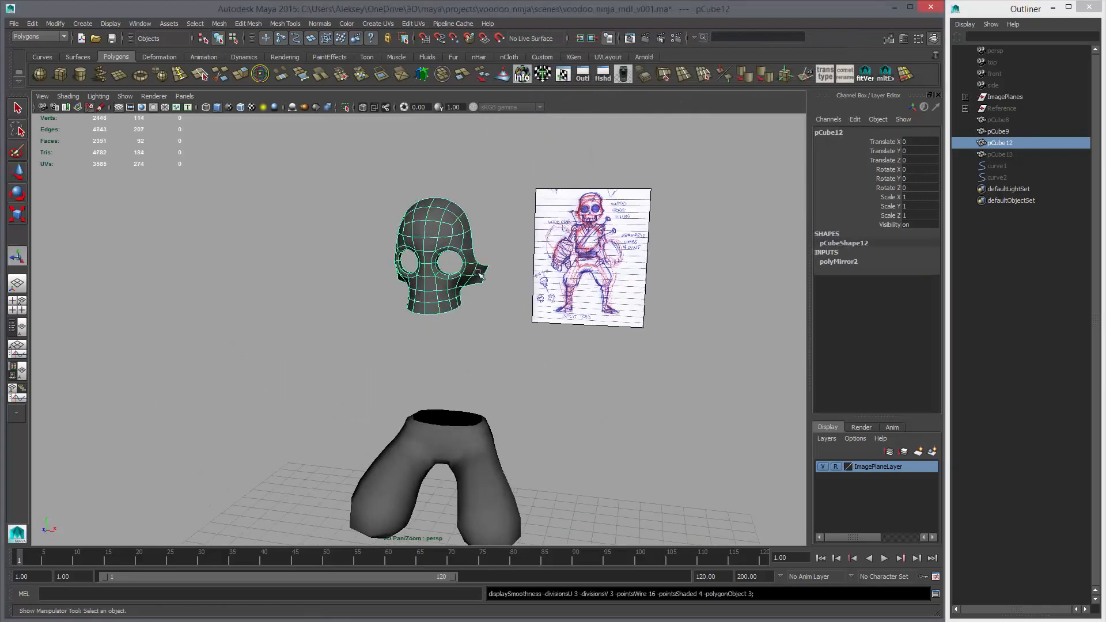
click(425, 331)
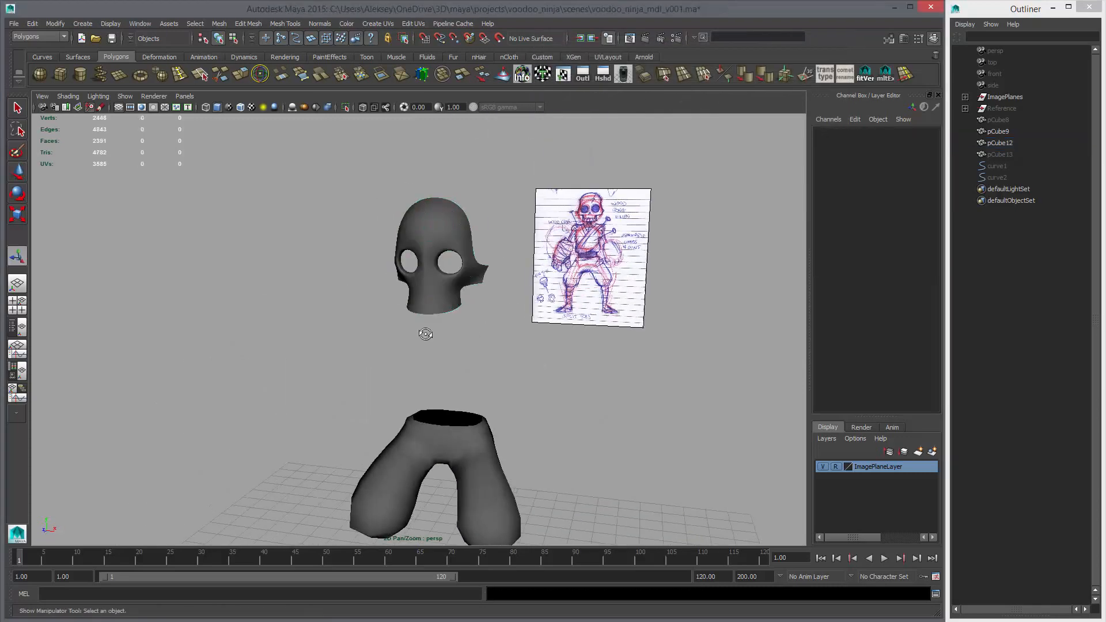
Examine the full mirrored skull face from several angles, with and without smoothing
alt+drag(425, 330, 495, 340)
alt+right_drag(495, 340, 572, 370)
alt+drag(572, 370, 518, 397)
mouse_move(518, 397)
alt+middle_down()
mouse_move(513, 382)
mouse_move(518, 403)
alt+middle_up()
alt+right_drag(426, 322, 472, 330)
click(472, 329)
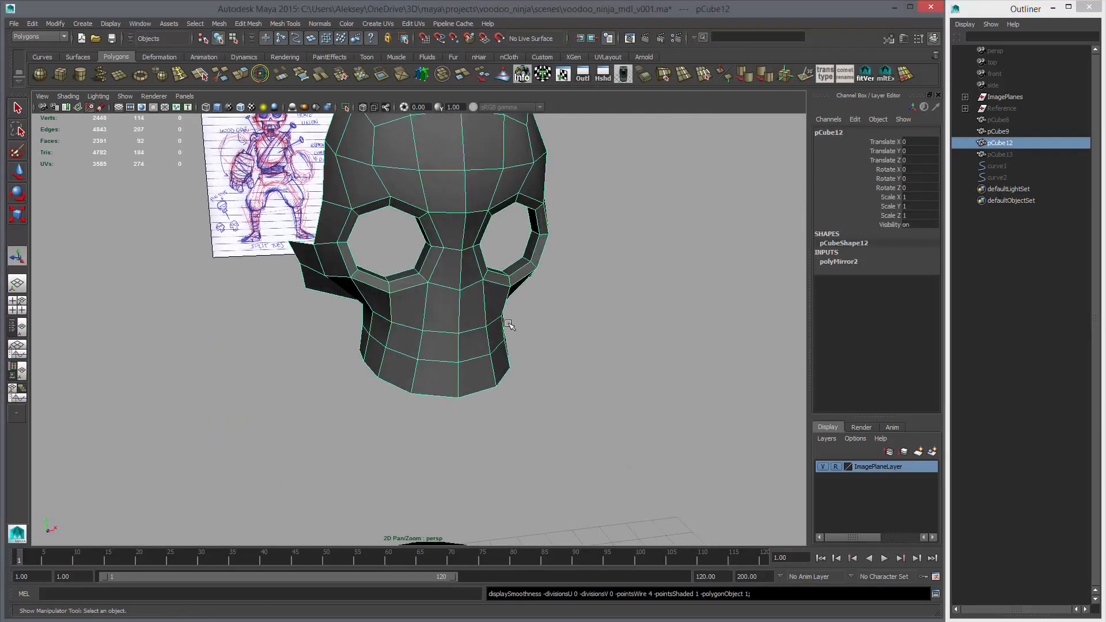
Examine the nose-bridge vertices between the eye sockets of the mirrored face in relation to the side sketch
key(space)
key(space)
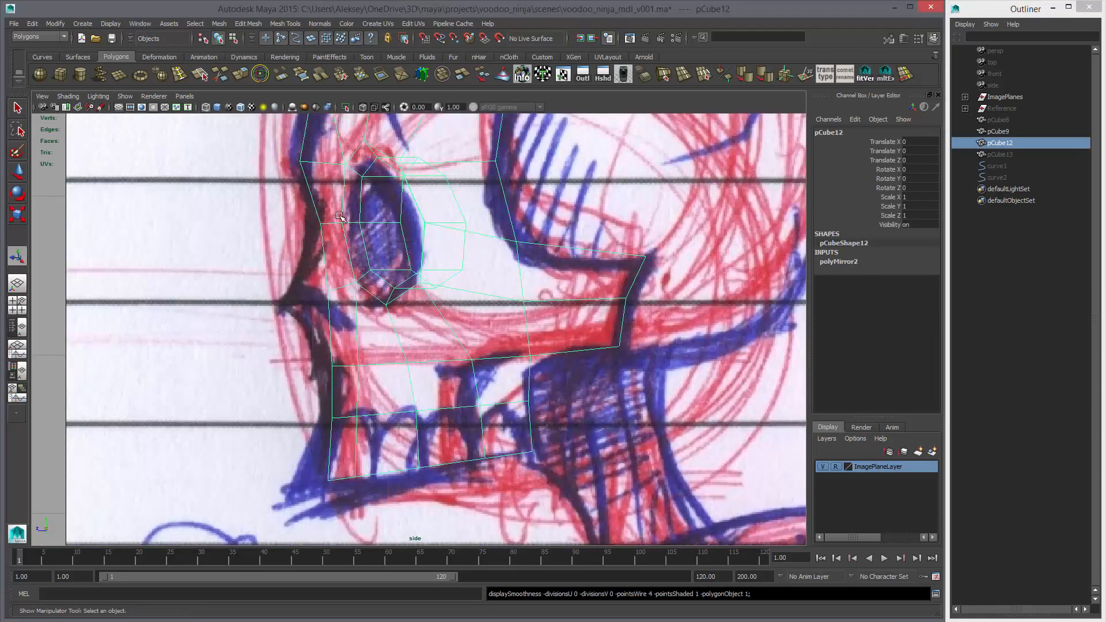
key(F9)
drag(339, 216, 349, 230)
key(space)
key(space)
alt+drag(516, 276, 474, 329)
alt+right_drag(474, 328, 507, 339)
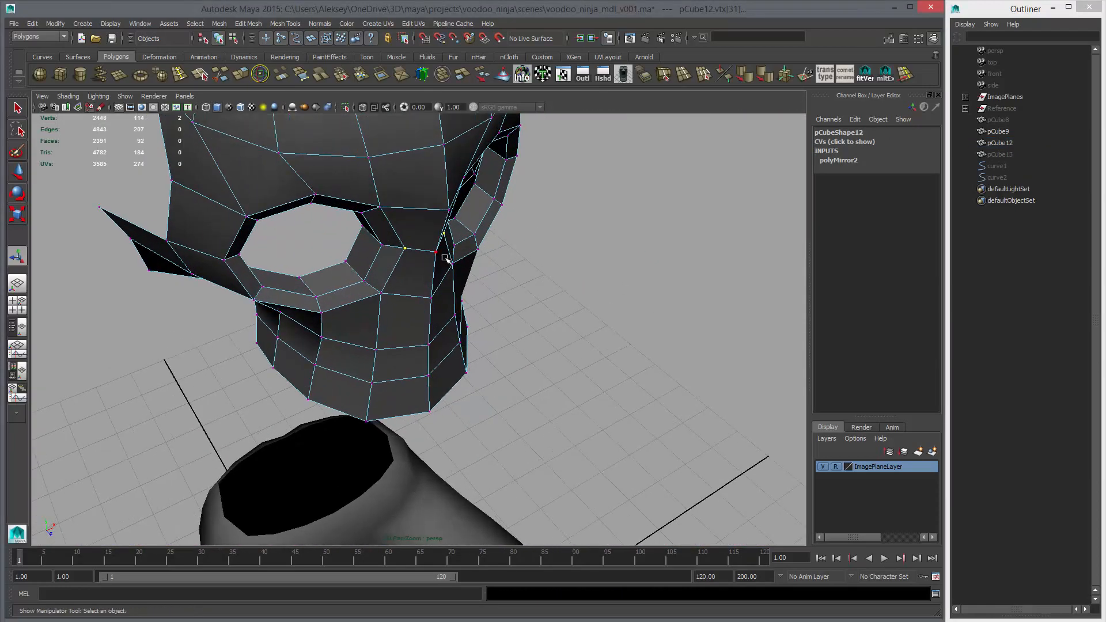
alt+drag(447, 233, 475, 304)
Move the symmetrical pair of upper inner eye-socket vertices along the Z axis to reshape the brow
click(402, 293)
shift+click(488, 295)
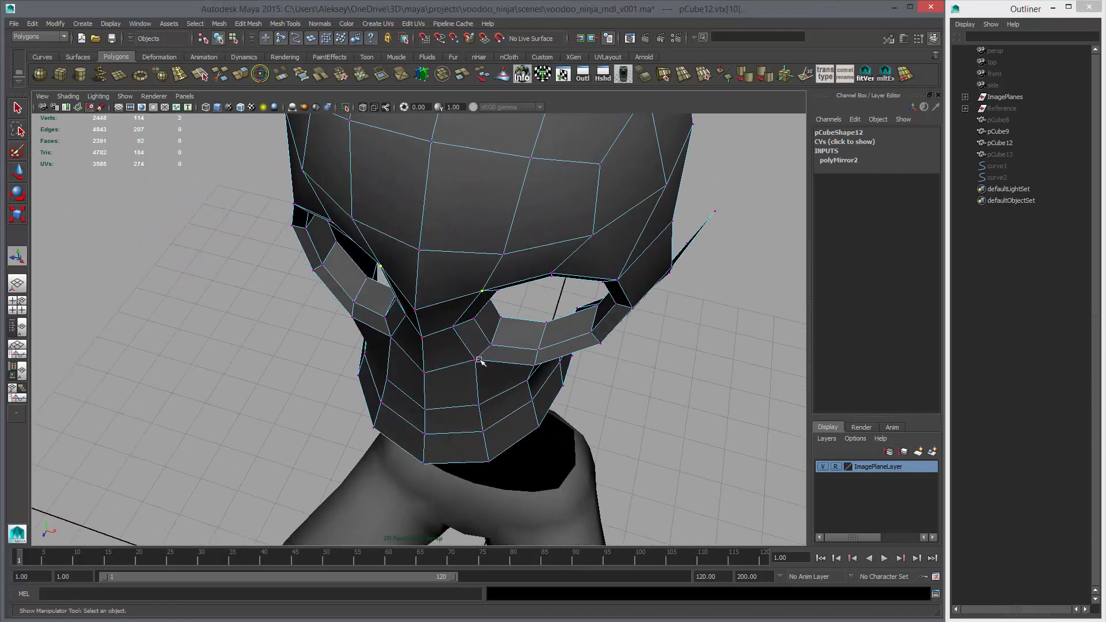
key(3)
alt+drag(479, 359, 413, 319)
key(1)
alt+drag(447, 378, 467, 360)
key(w)
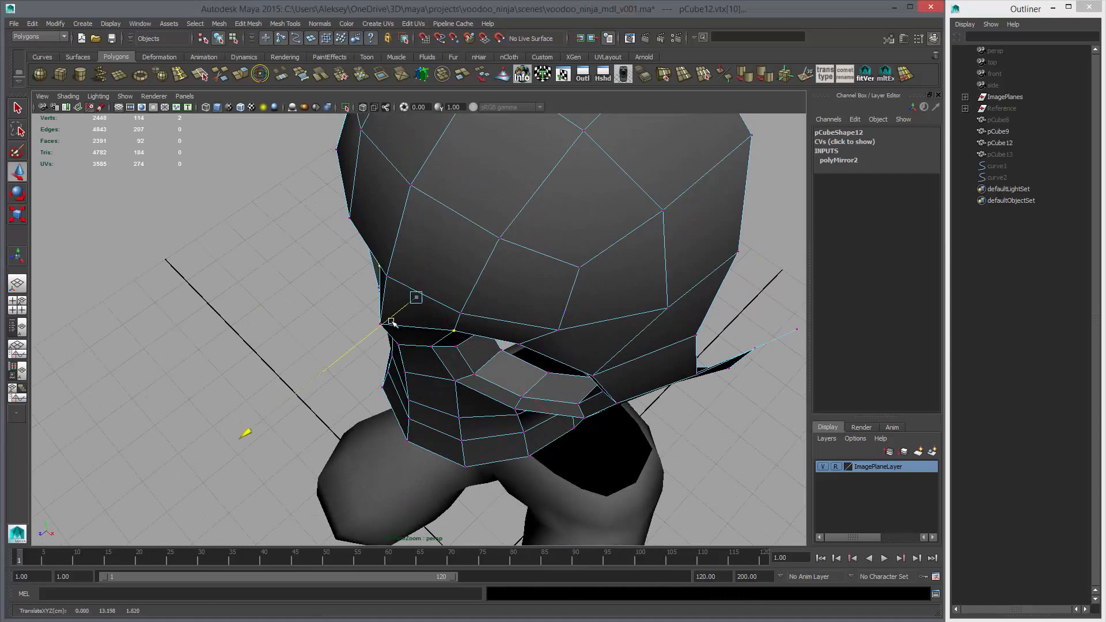
alt+drag(382, 343, 469, 313)
Move the pair of nose-bridge vertices between the eye sockets along the Z axis and check the smoothed profile against the side sketch
click(433, 310)
click(447, 362)
alt+drag(447, 363, 463, 360)
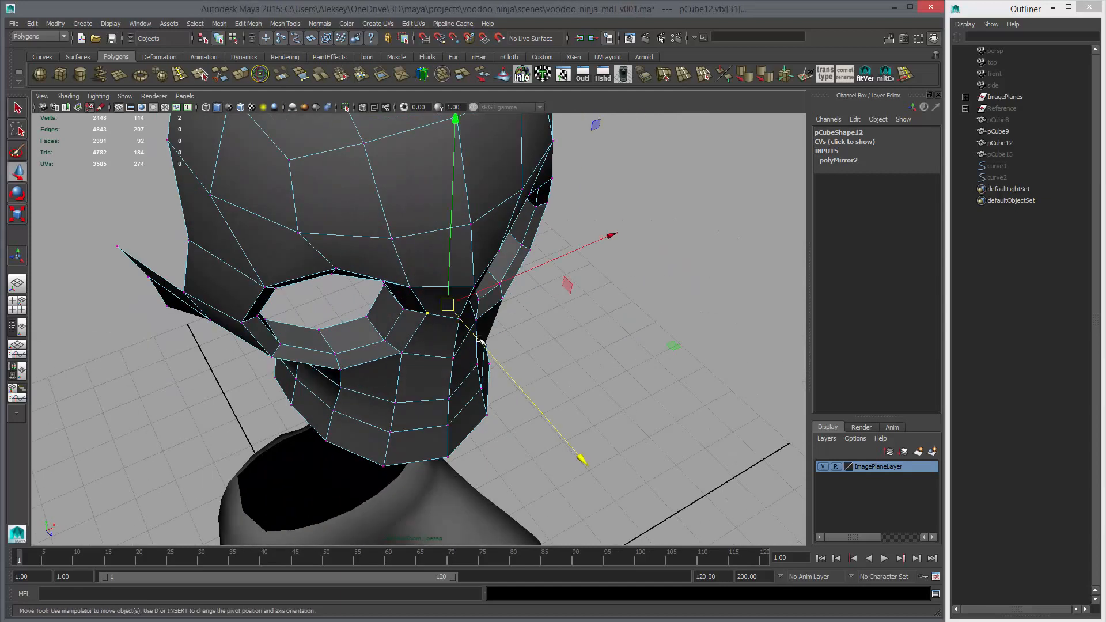
key(3)
alt+drag(539, 377, 455, 267)
key(space)
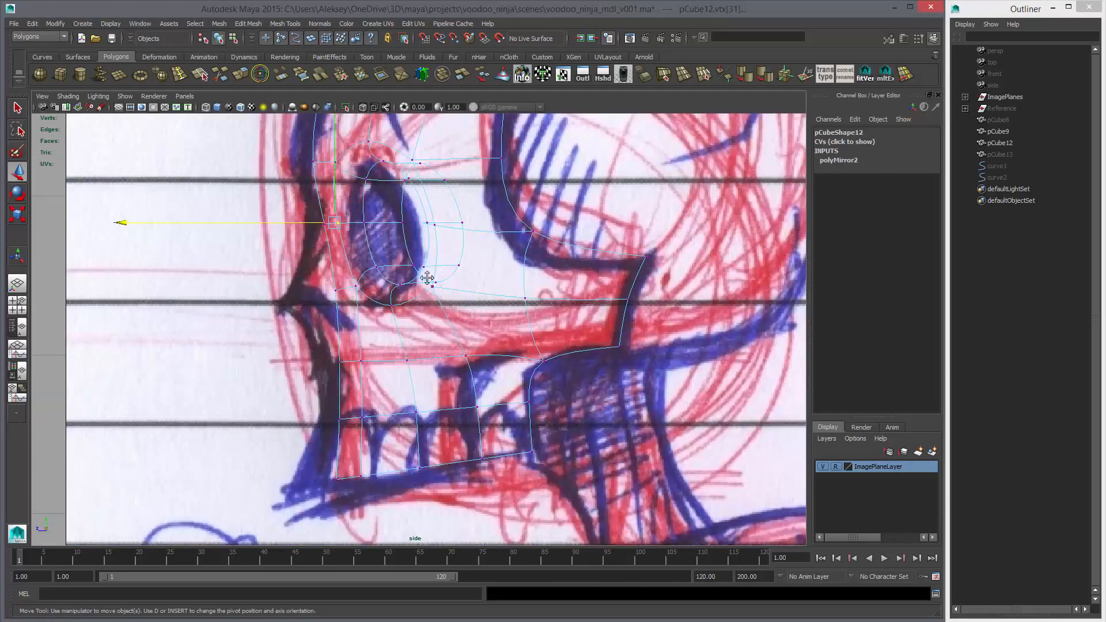
scroll(478, 309, down, 5)
mouse_move(478, 309)
alt+right_down()
mouse_move(516, 318)
mouse_move(475, 293)
alt+right_up()
key(1)
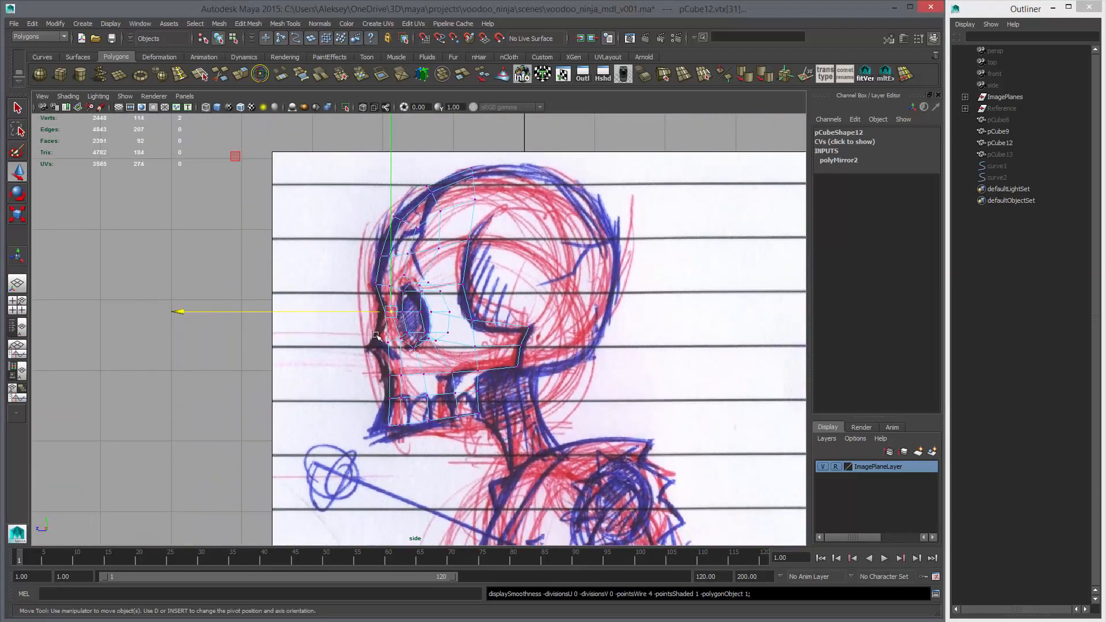
Raise the whole row of vertices along the top of the upper jaw slightly to match the front sketch
key(space)
key(space)
alt+drag(487, 317, 544, 332)
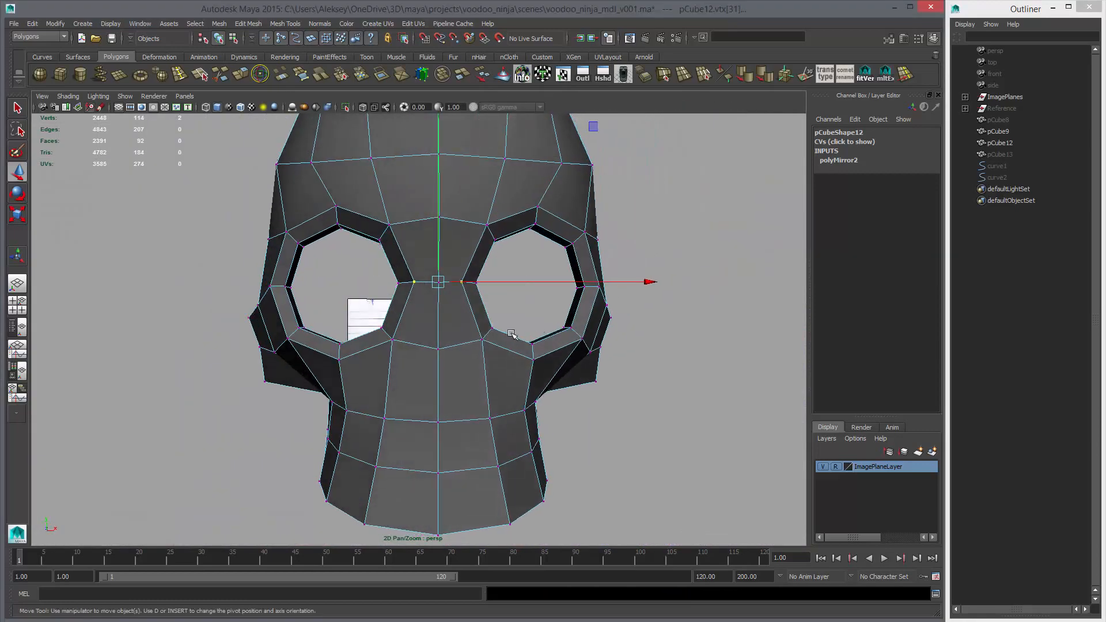
key(space)
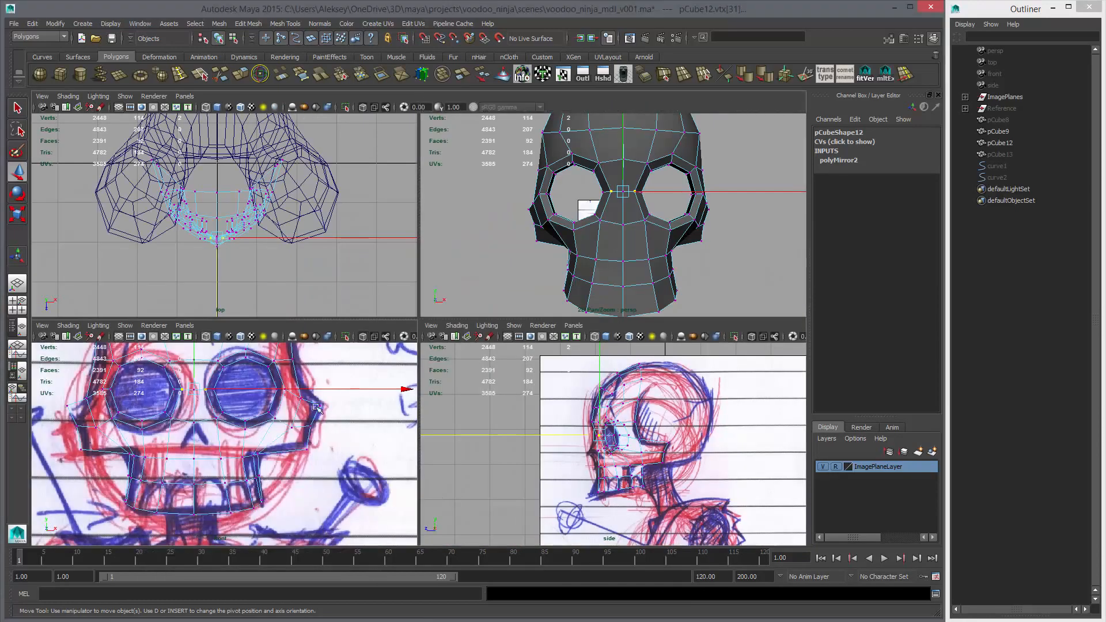
key(space)
alt+middle_drag(356, 263, 363, 280)
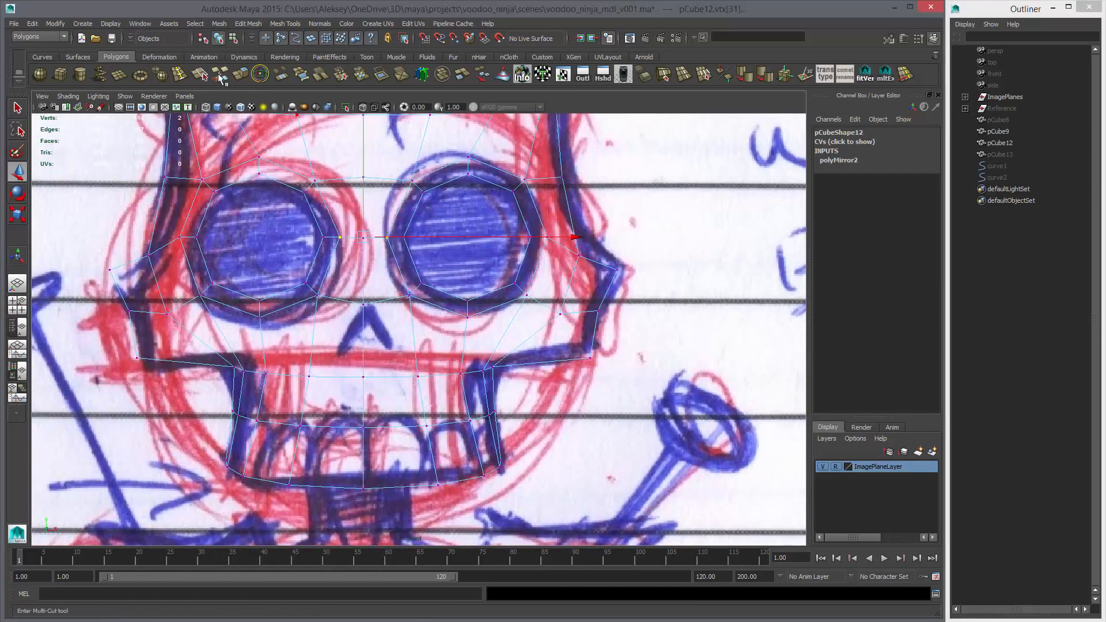
click(217, 78)
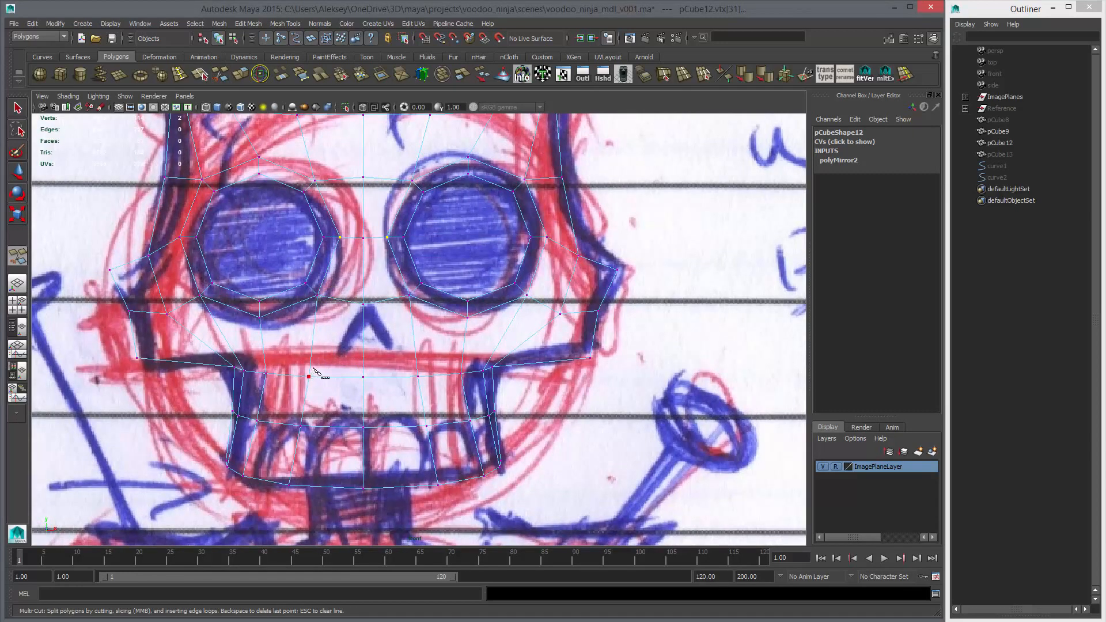
key(w)
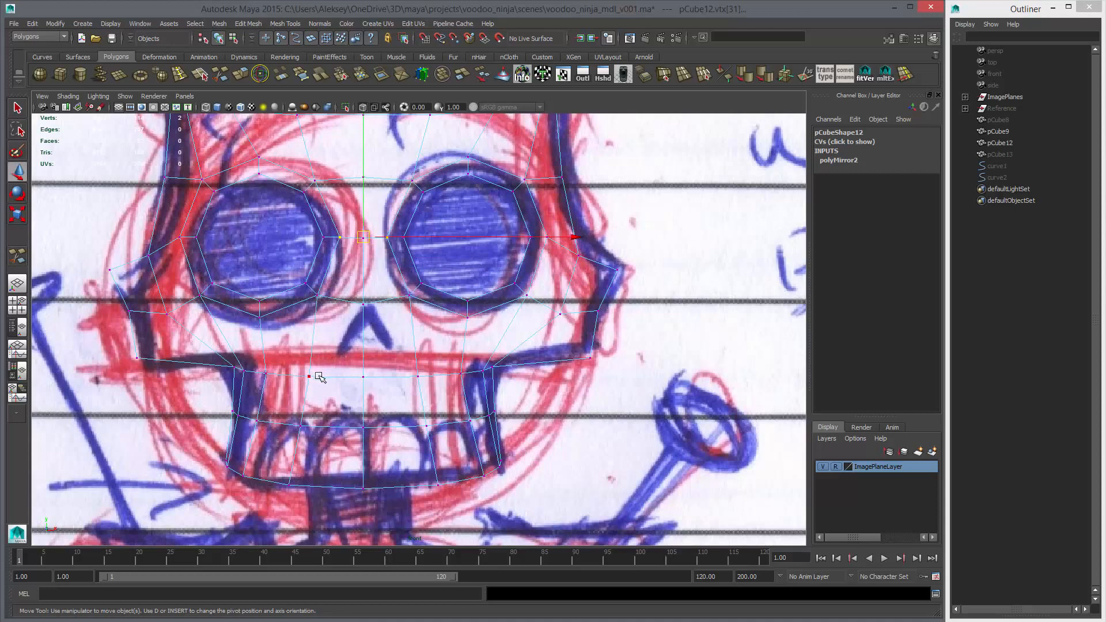
right_drag(319, 376, 278, 377)
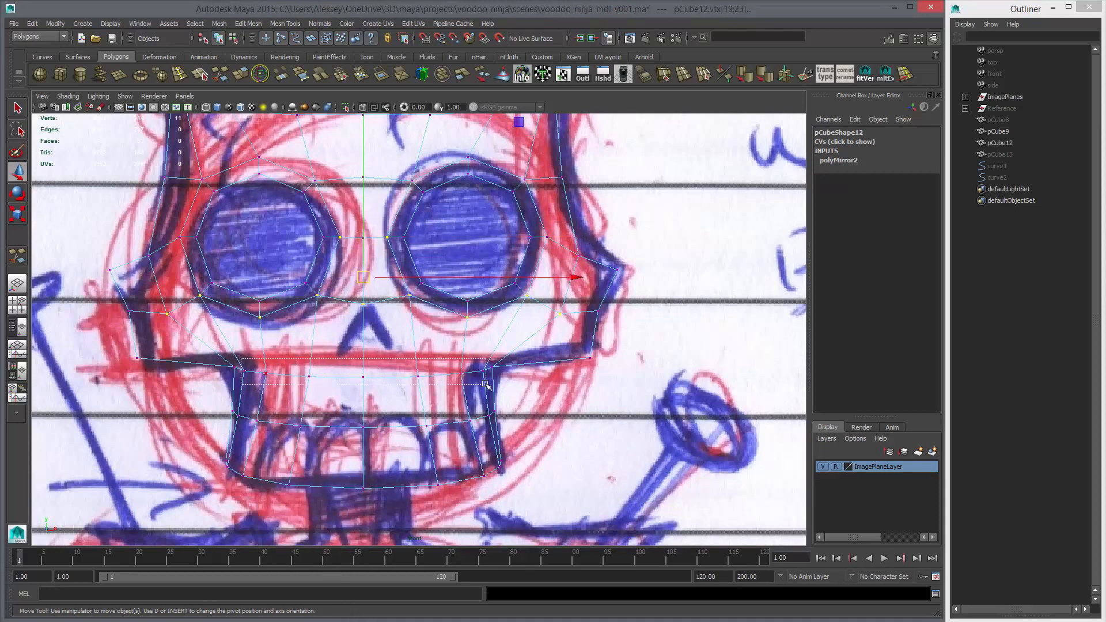
drag(486, 384, 486, 384)
drag(360, 342, 364, 337)
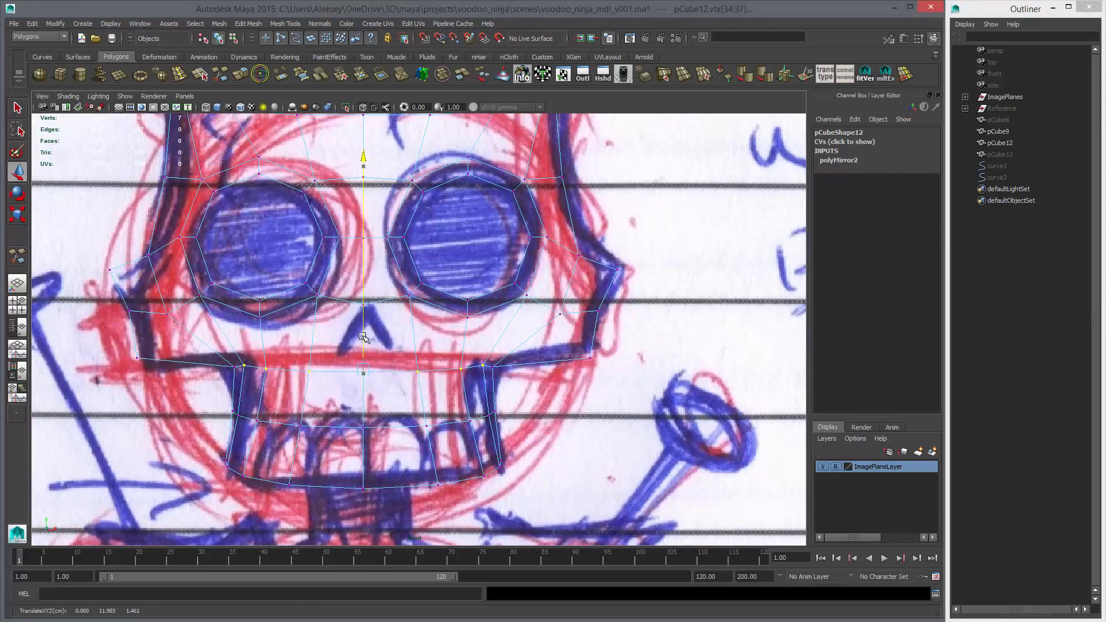
Raise the inner five vertices of the upper jaw row, and raise the middle three further, to start an arch
ctrl+click(242, 363)
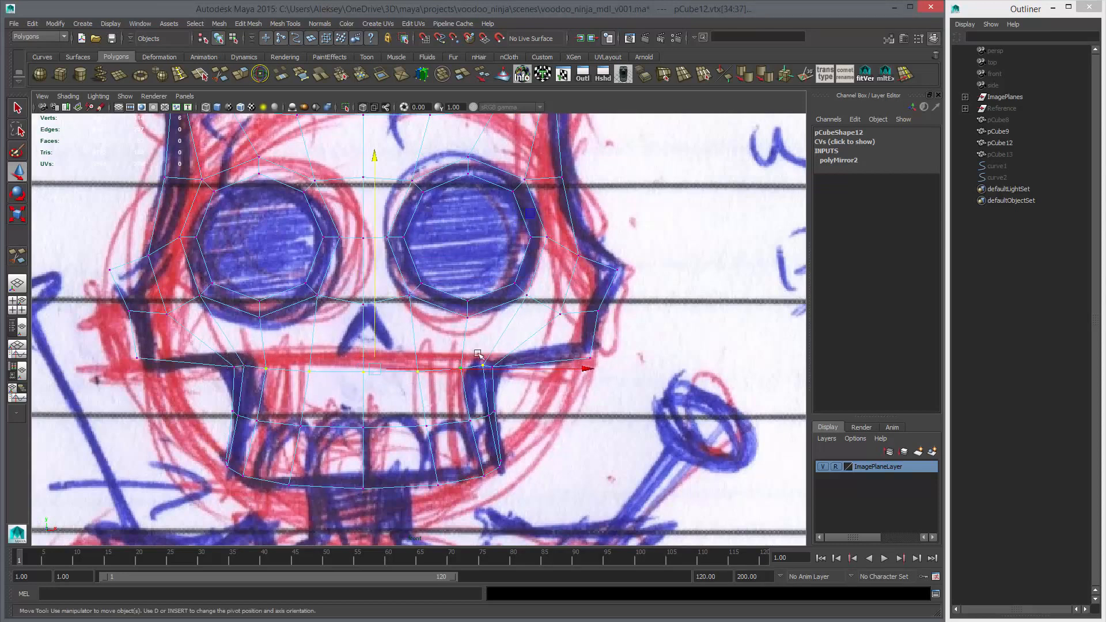
ctrl+drag(487, 355, 473, 382)
middle_drag(483, 398, 485, 394)
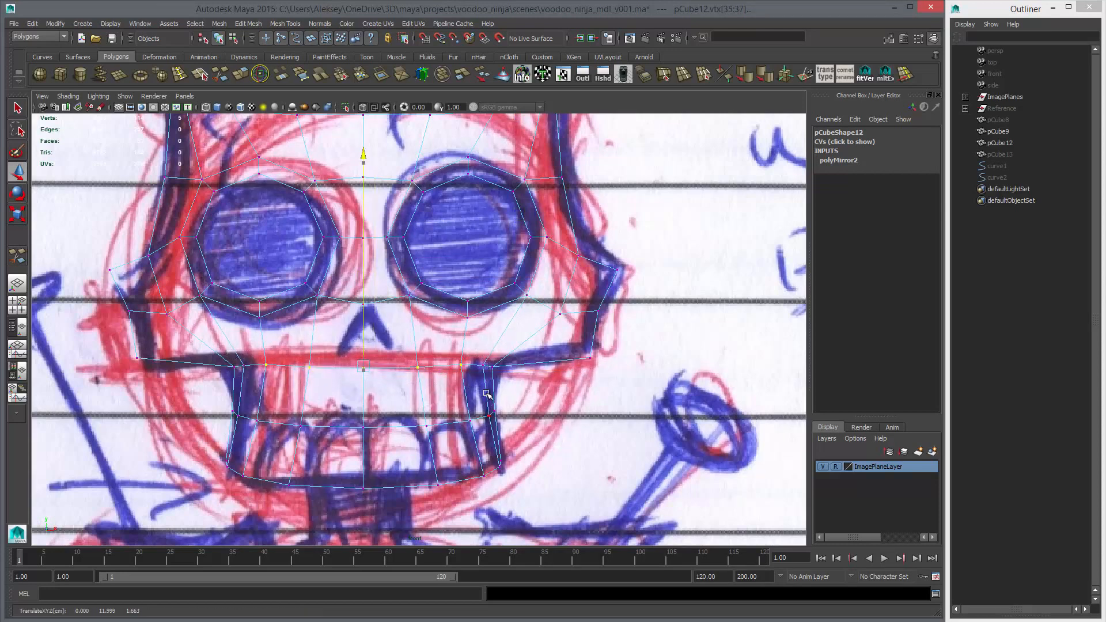
ctrl+drag(243, 344, 282, 383)
ctrl+drag(440, 350, 469, 389)
middle_drag(425, 392, 428, 388)
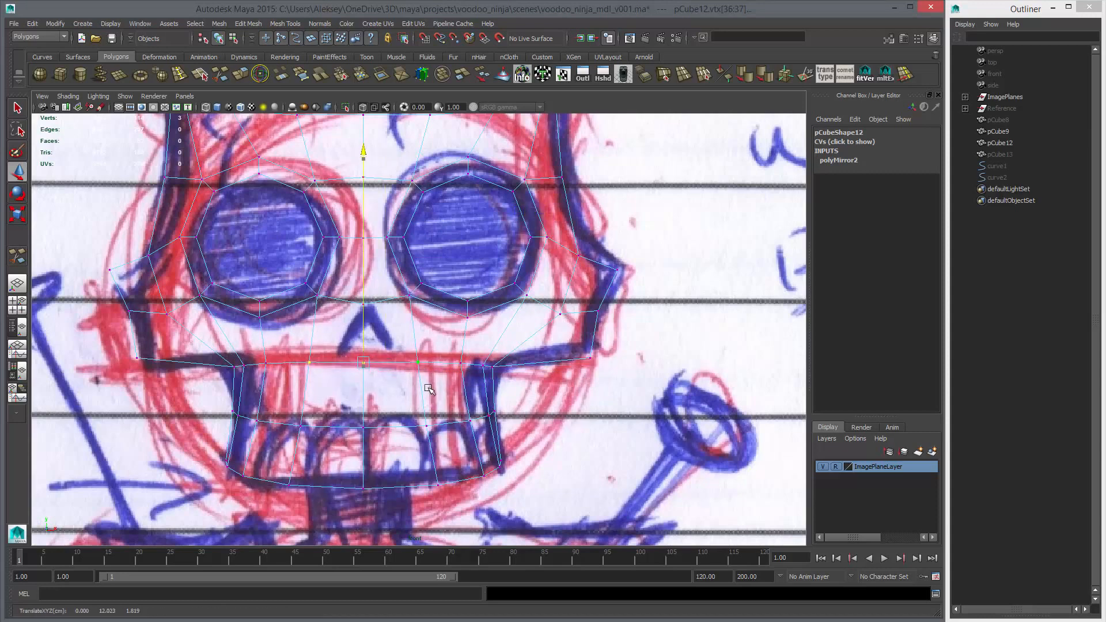
Raise only the centre vertex of the upper jaw row and check the face with and without smoothing
ctrl+drag(287, 338, 326, 383)
ctrl+drag(402, 340, 426, 391)
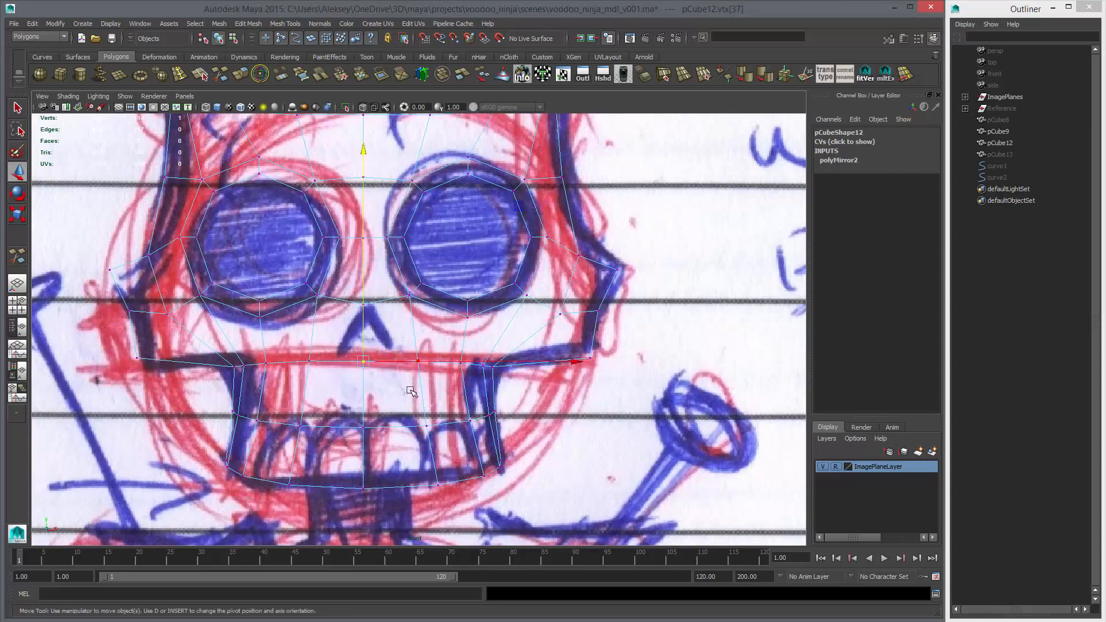
middle_drag(412, 390, 412, 389)
key(space)
key(space)
alt+drag(401, 324, 411, 378)
key(3)
key(1)
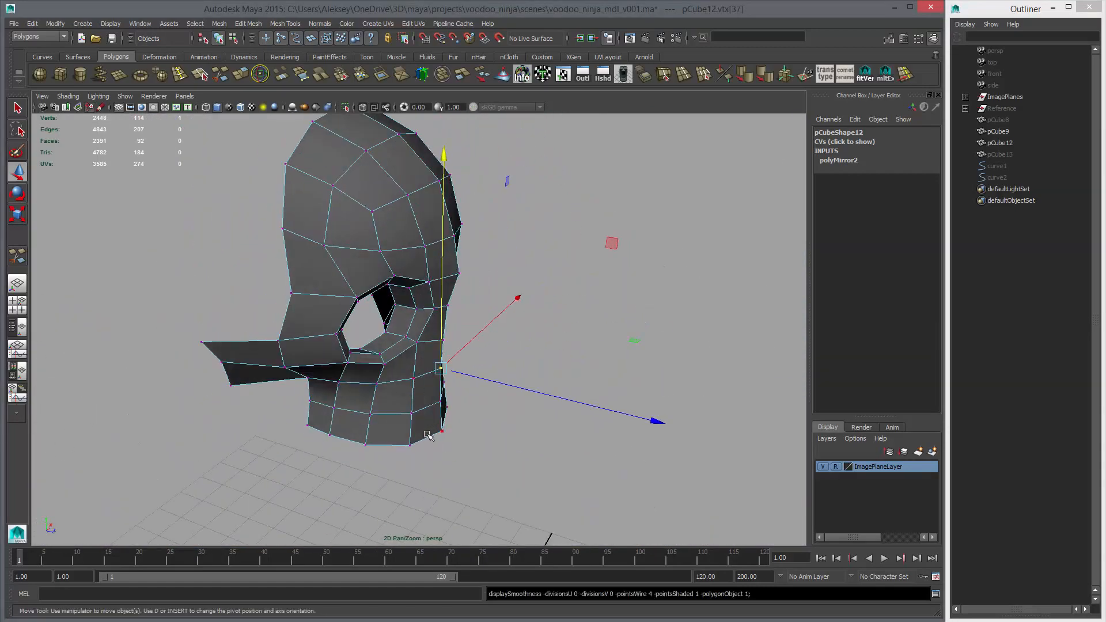
Begin a Multi-Cut for the nose opening with a first point on the face's centre line just above the sketched nose
key(space)
key(space)
alt+right_drag(465, 401, 468, 401)
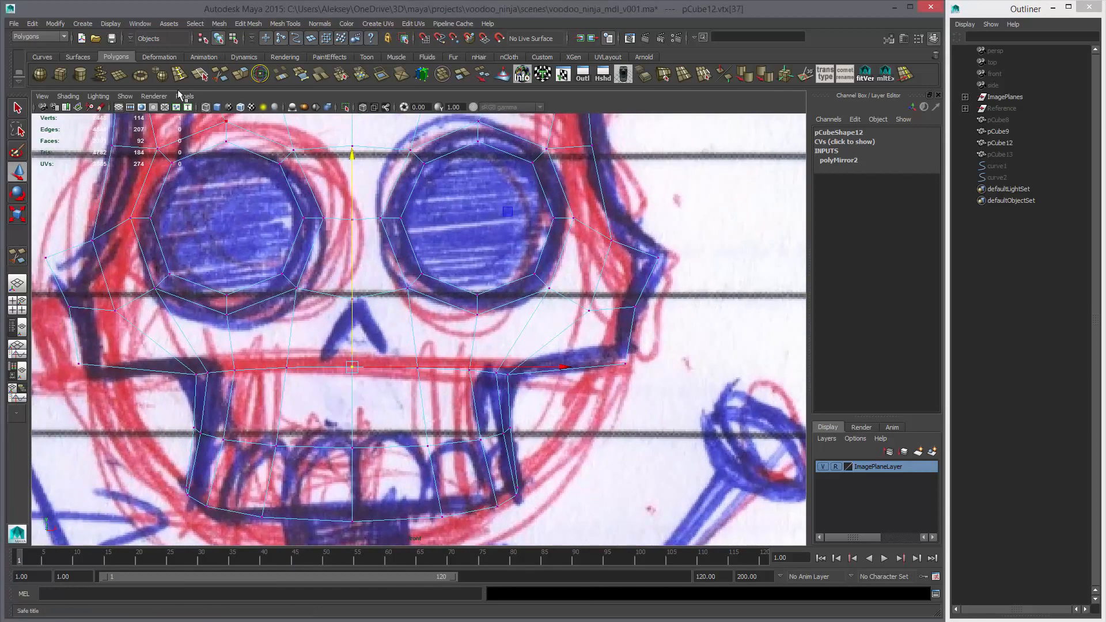
click(198, 75)
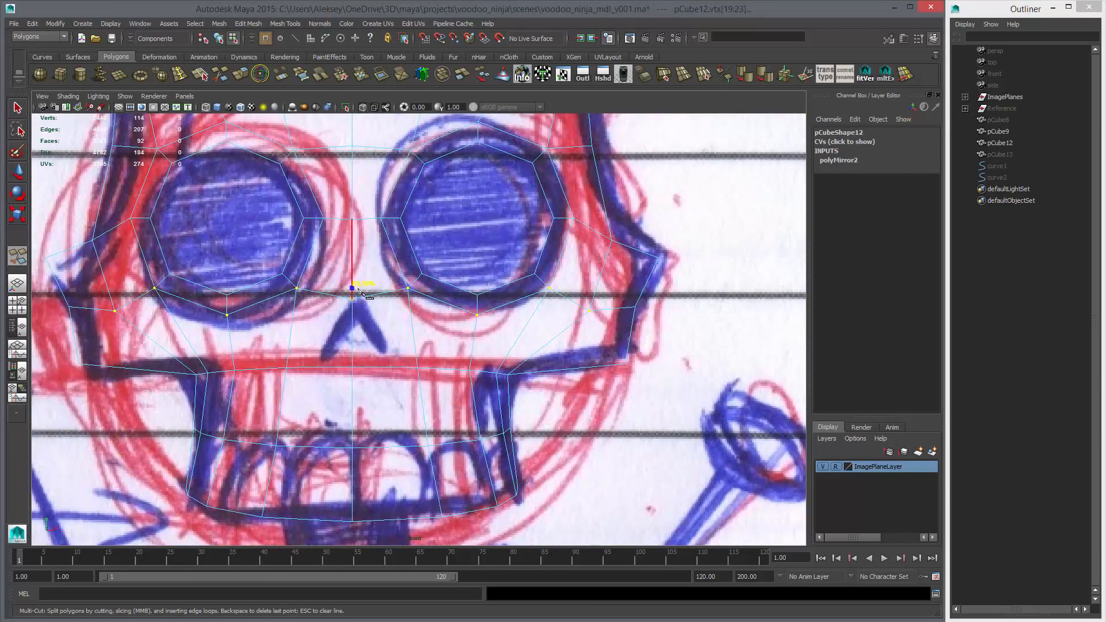
key(space)
key(space)
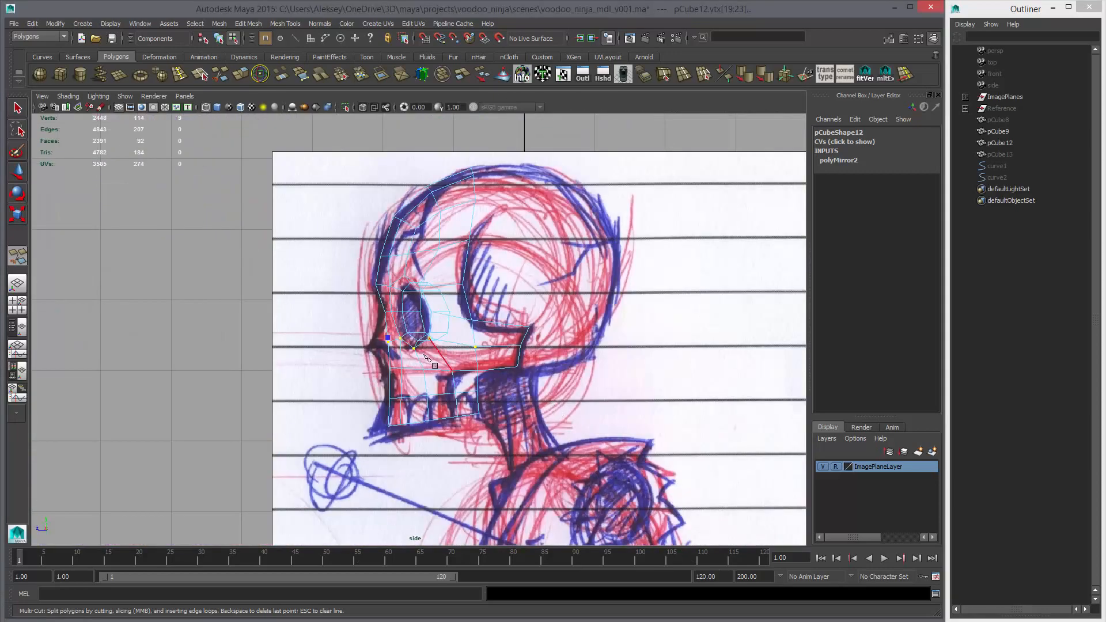
key(space)
key(space)
key(space)
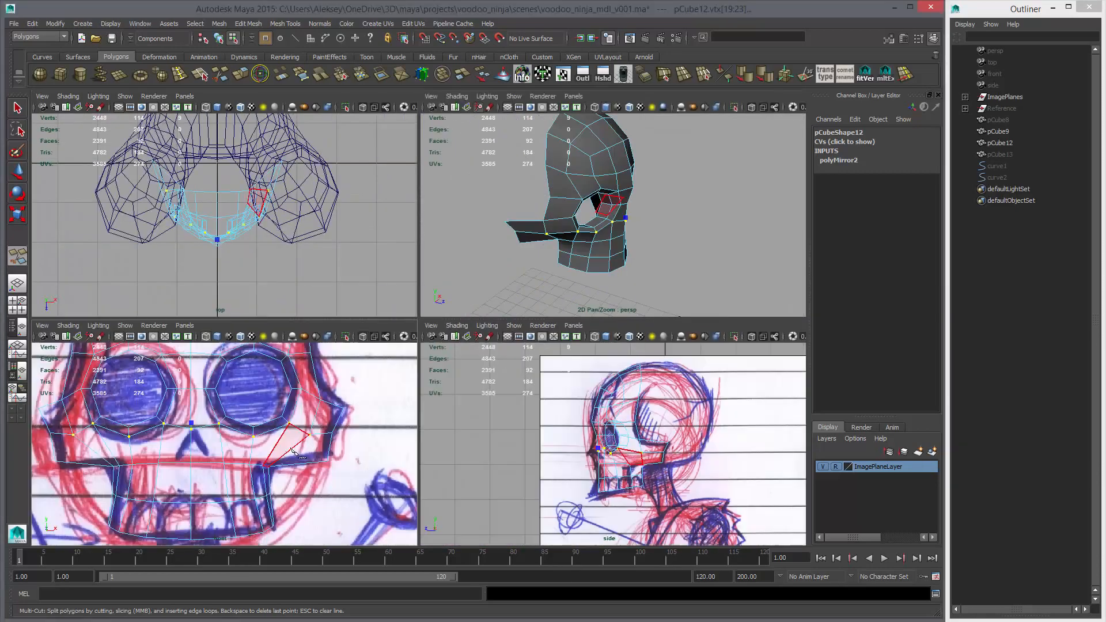
key(space)
alt+middle_drag(395, 322, 441, 319)
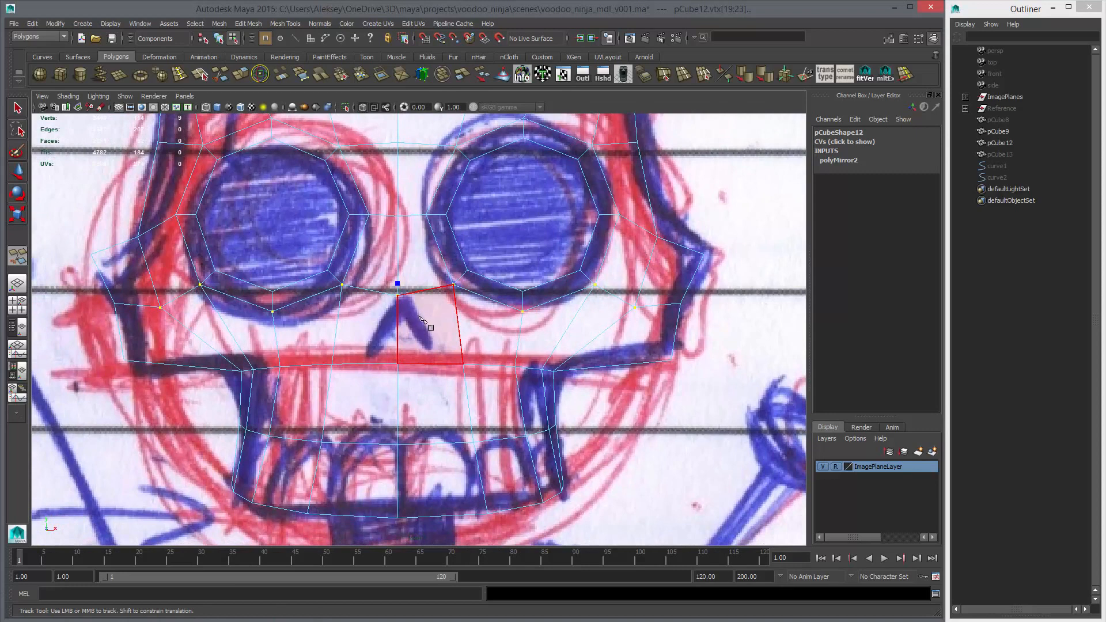
alt+middle_drag(416, 328, 450, 348)
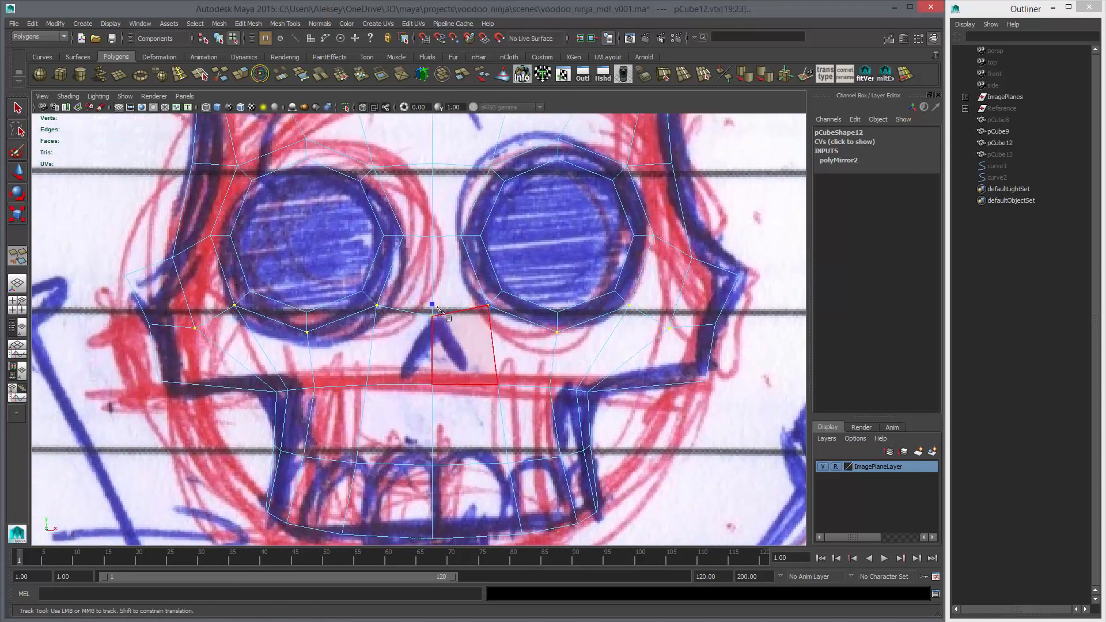
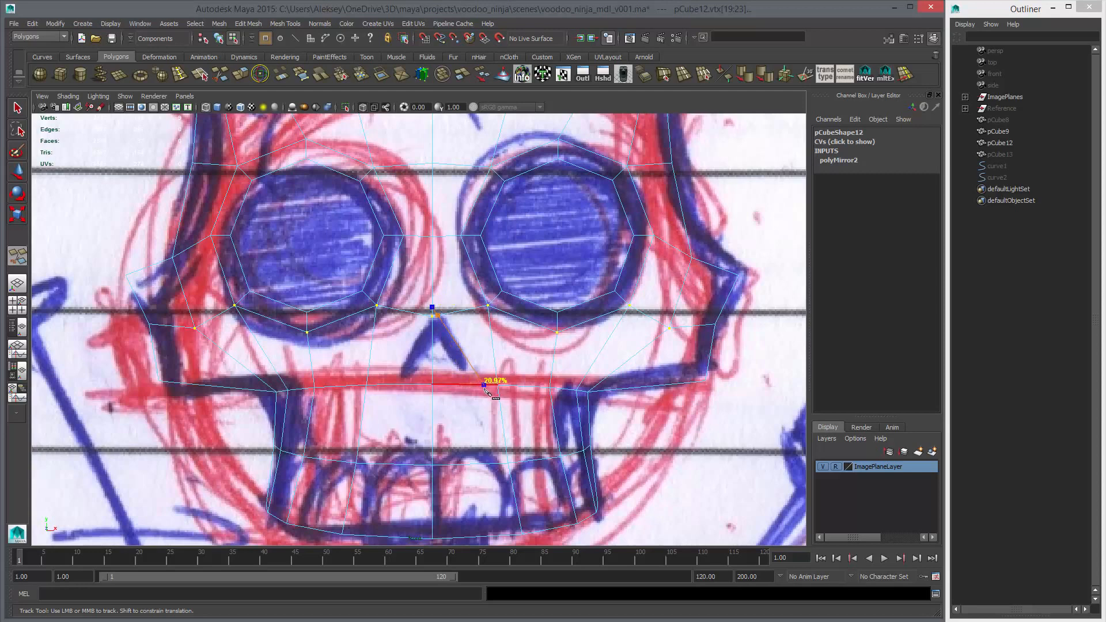
Cut the two sloping sides of the nose opening from the centre-line point down to the upper jaw row on either side
click(483, 384)
key(Return)
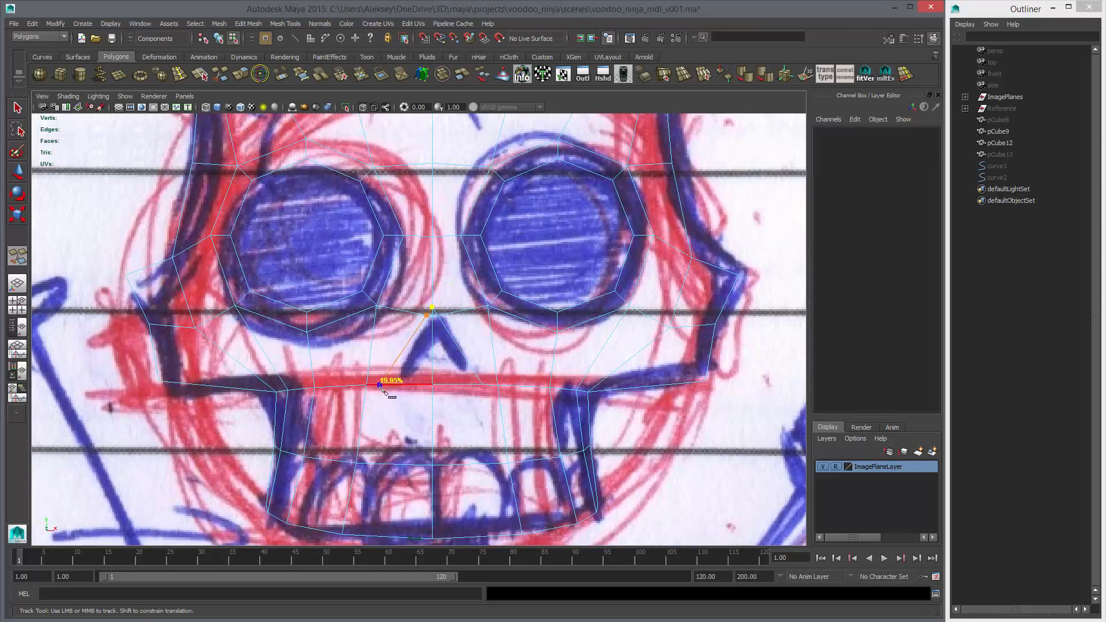
right_click(389, 353)
scroll(431, 348, up, 3)
key(w)
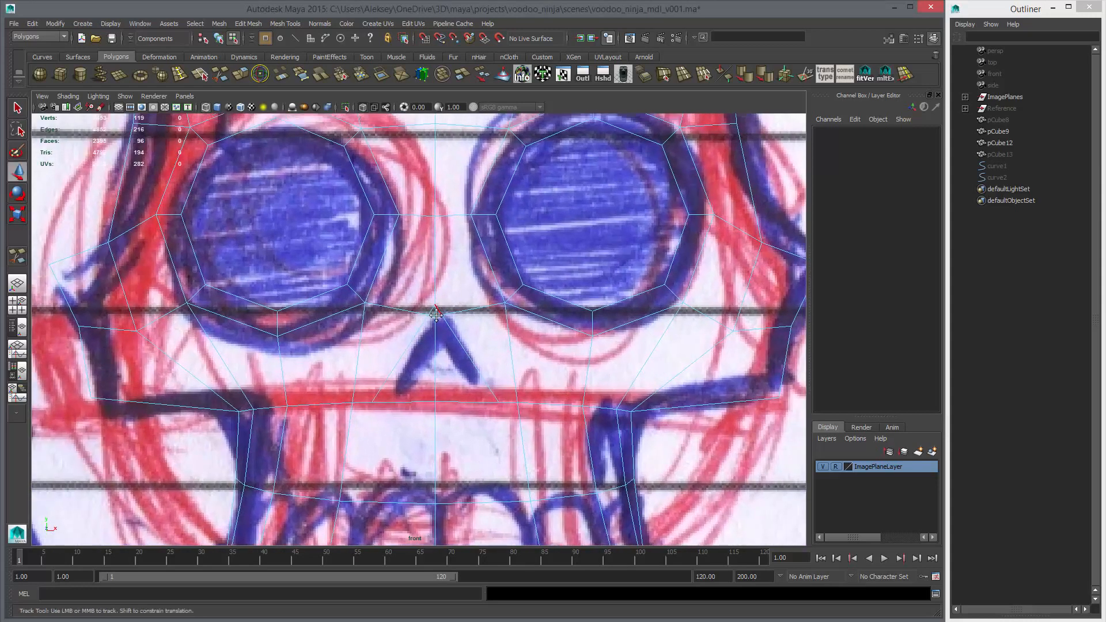
Cut an edge between the lower inner corners of both eye sockets, crossing the centre line above the nose opening
scroll(434, 322, up, 2)
key(y)
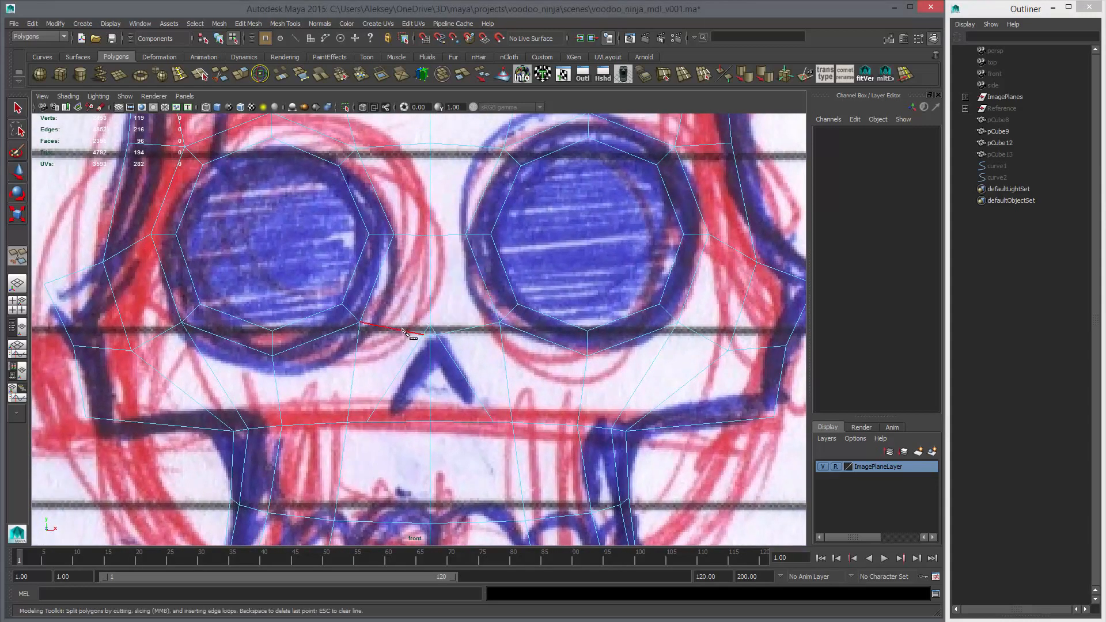
click(360, 322)
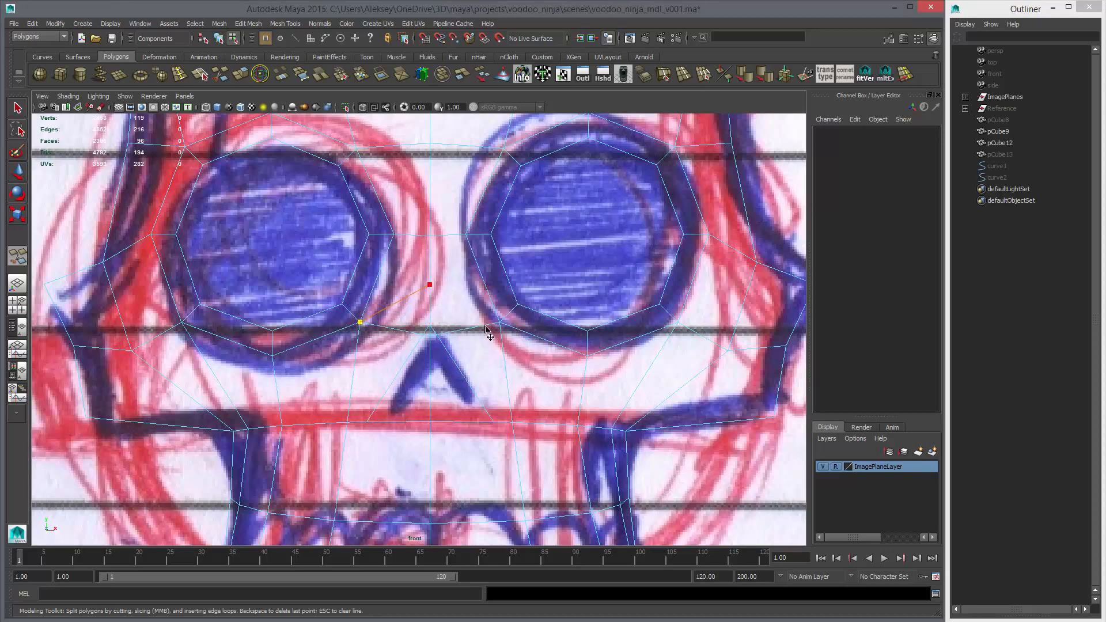
right_click(541, 326)
key(w)
Delete the old edge loop running between the eye sockets just below the new cut
right_drag(407, 337, 405, 311)
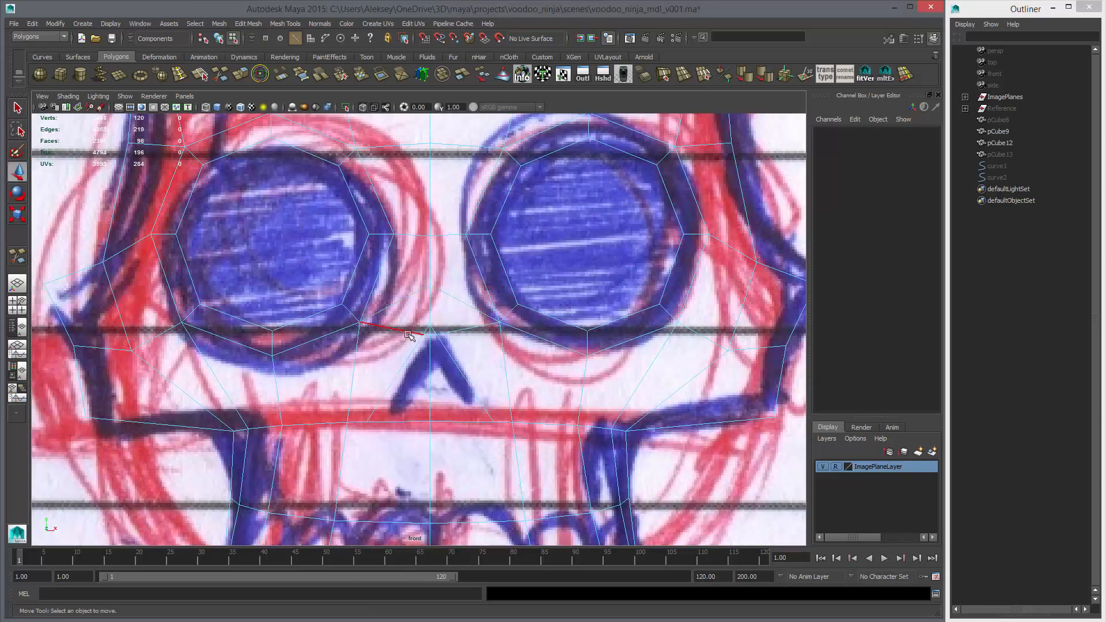
double_click(408, 334)
key(Delete)
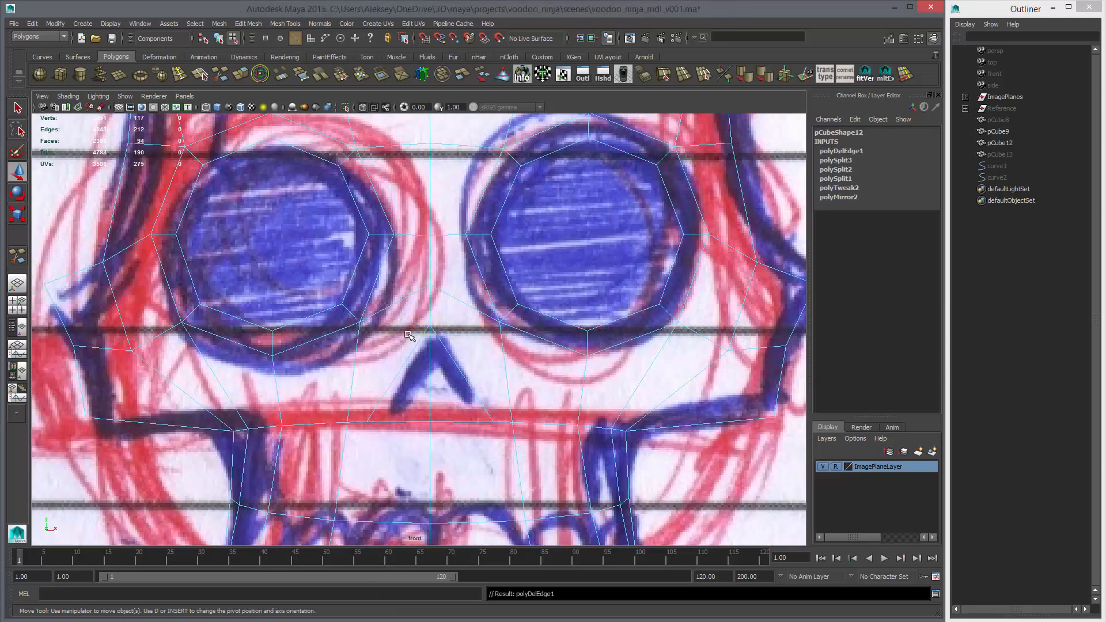
Cut an outer edge around the nose triangle, from one upper-jaw vertex over the centre line to the matching vertex opposite
key(y)
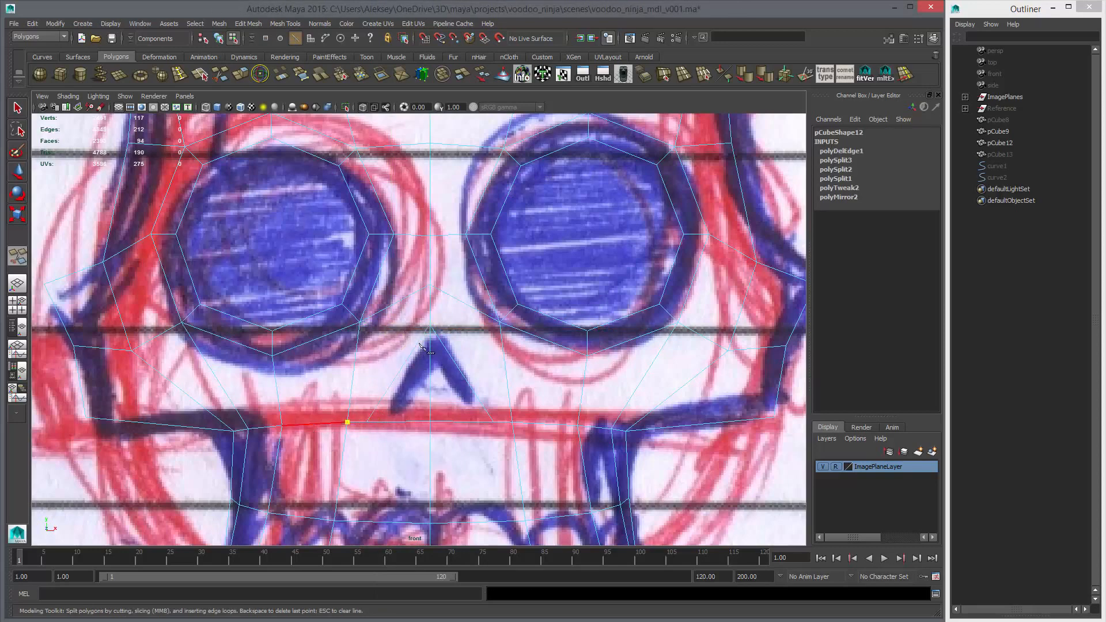
click(432, 307)
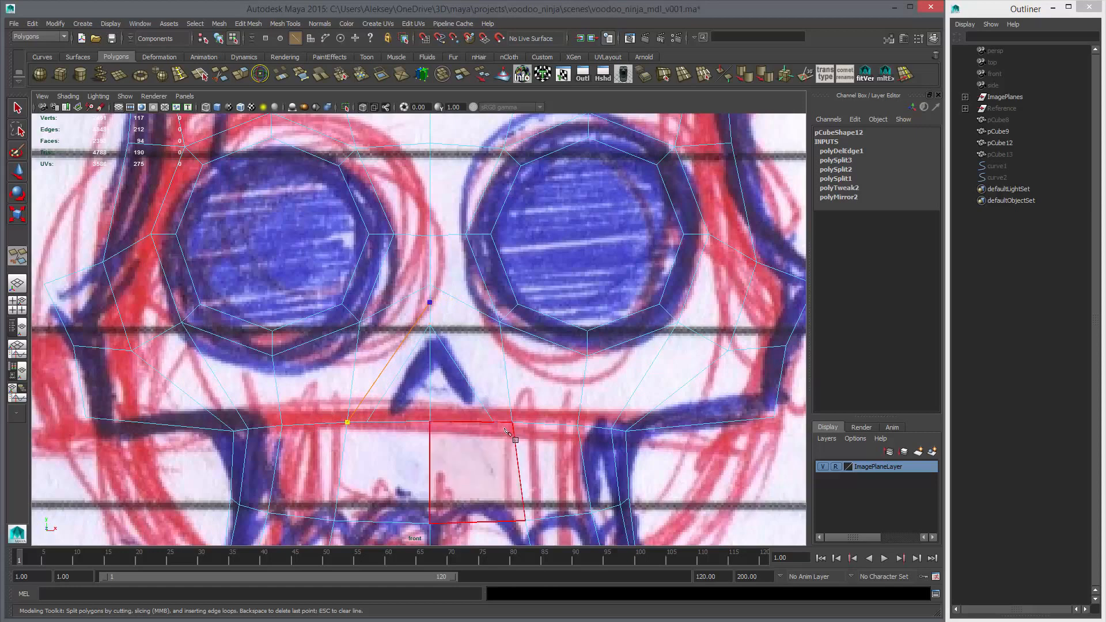
click(511, 424)
right_click(524, 365)
key(w)
Examine the new nose edges on the face from several angles in perspective
key(space)
key(space)
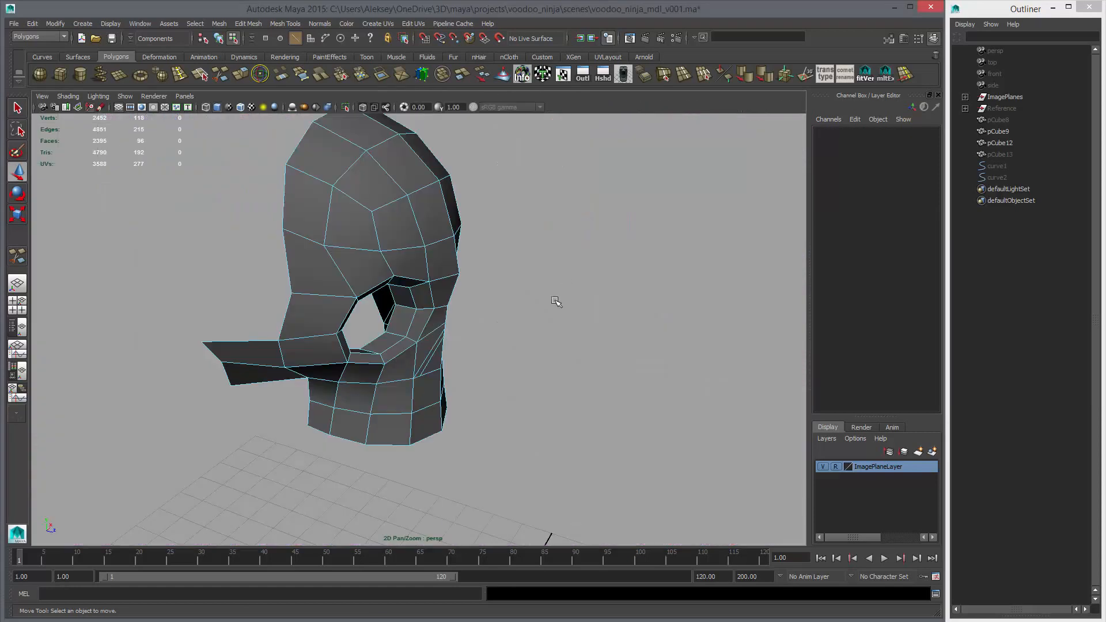
alt+drag(555, 302, 406, 307)
alt+right_drag(455, 357, 535, 375)
alt+drag(415, 375, 491, 376)
right_drag(458, 350, 414, 350)
click(459, 345)
key(space)
key(space)
Move the centre-line nose bridge vertices onto the sketched side profile and check the smoothed face in perspective
alt+right_drag(579, 425, 619, 420)
drag(349, 347, 361, 372)
click(366, 334)
click(362, 326)
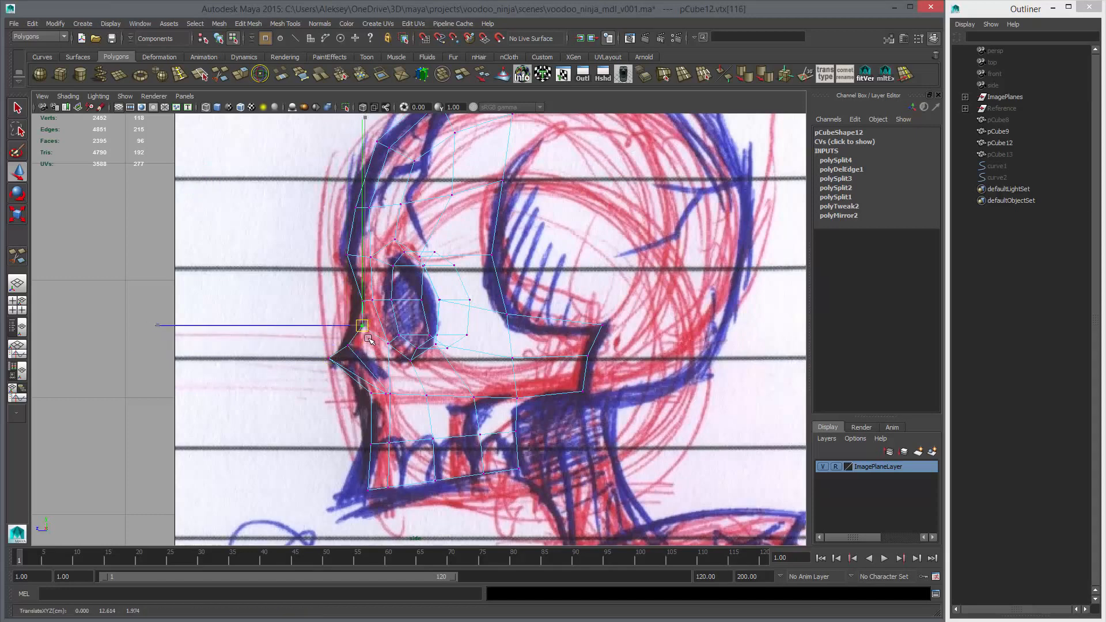
key(space)
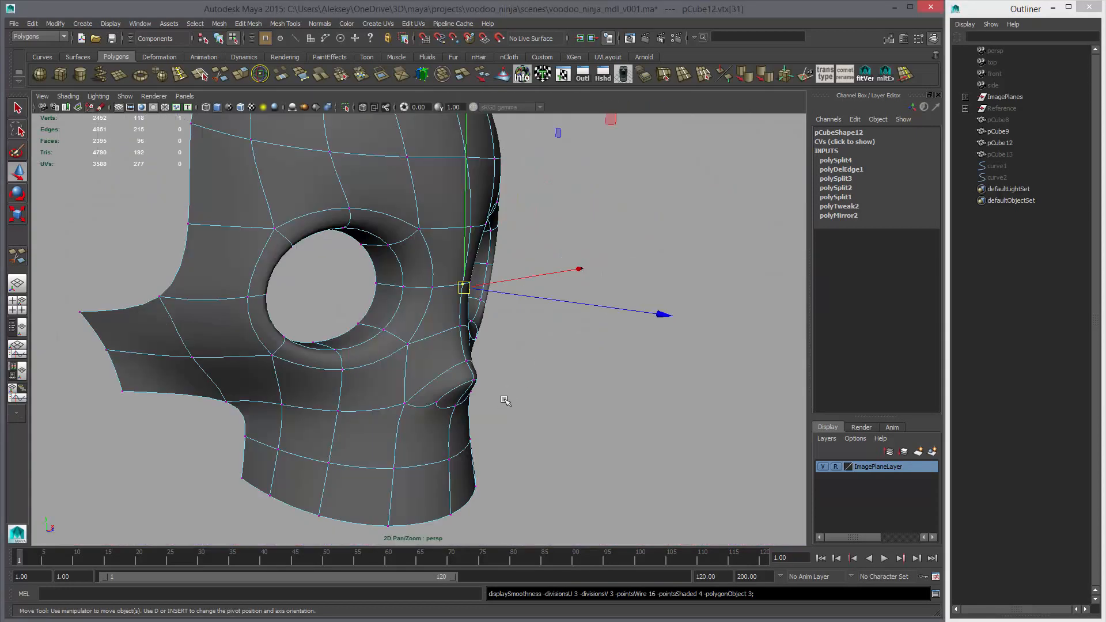
alt+drag(504, 399, 308, 375)
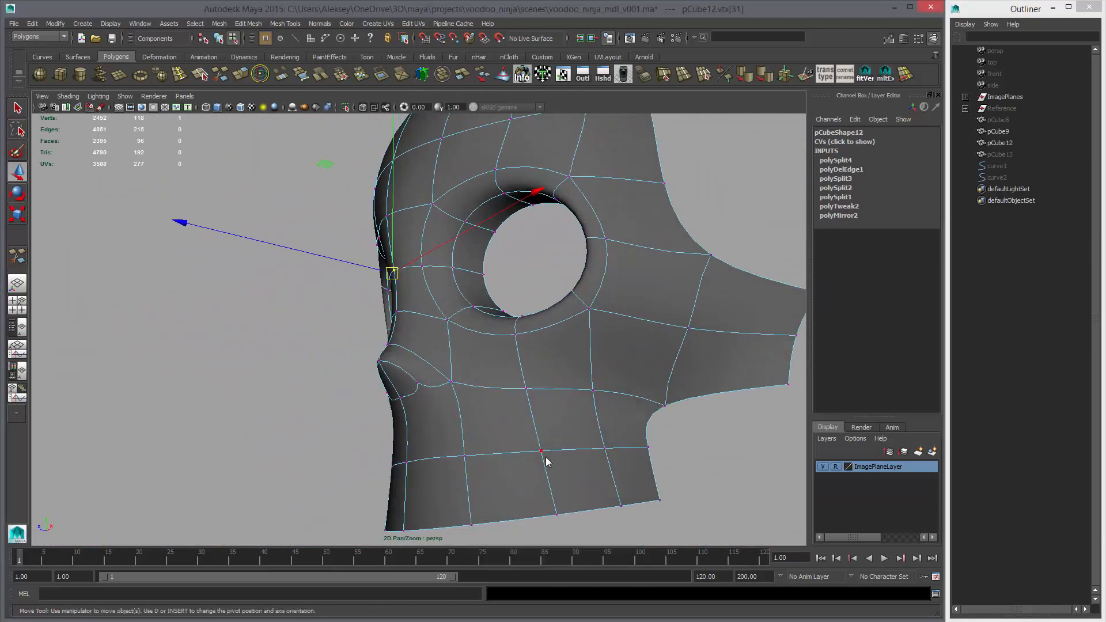
Reshape the nose profile in the side view by repositioning its centre-line vertices one after another
key(space)
key(space)
alt+right_drag(305, 361, 326, 364)
drag(326, 364, 360, 390)
middle_drag(362, 392, 338, 371)
drag(338, 347, 369, 373)
middle_drag(370, 374, 353, 362)
drag(350, 322, 368, 339)
middle_drag(367, 338, 359, 329)
Turn off smoothing, pull the nose tip vertex forward to the sketched point and adjust the centre-line vertices above it
key(1)
drag(287, 334, 305, 350)
middle_drag(305, 350, 328, 367)
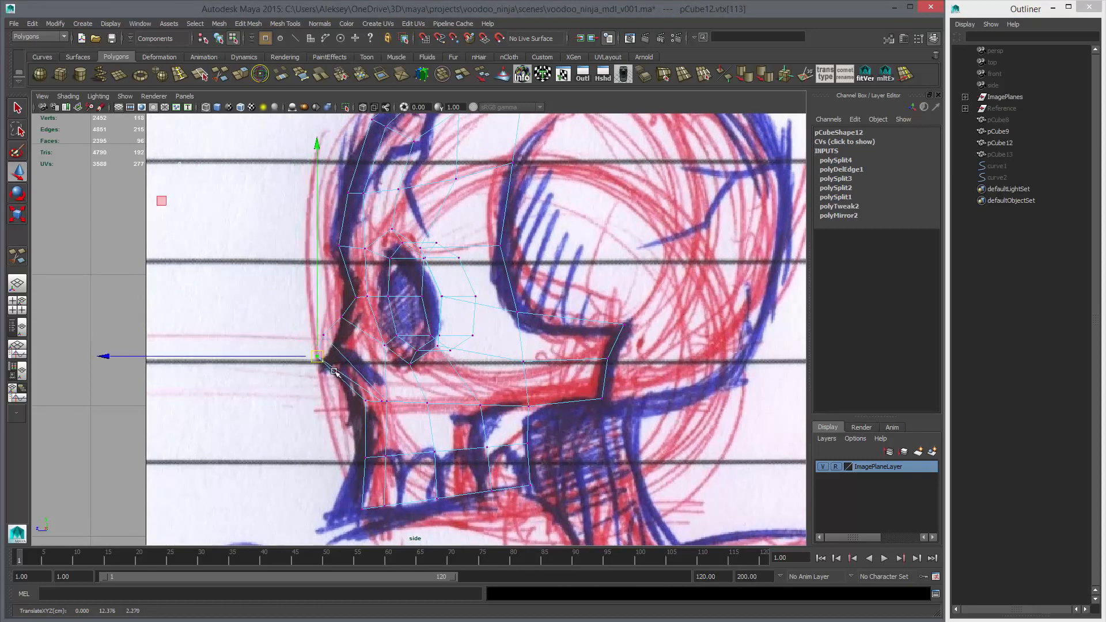
drag(309, 324, 340, 350)
mouse_move(340, 351)
middle_down()
mouse_move(354, 360)
mouse_move(349, 352)
middle_up()
drag(326, 304, 353, 330)
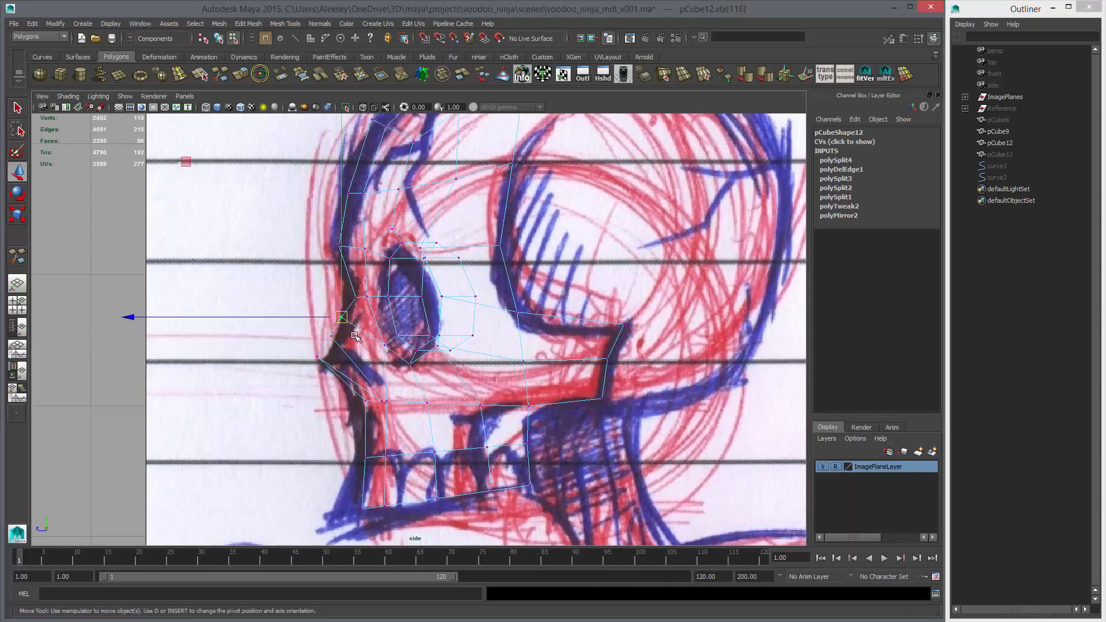
middle_drag(352, 330, 359, 336)
Refine the side profile by moving the nose bridge vertex and the centre vertices between it and the nose tip
drag(323, 280, 364, 311)
middle_drag(365, 312, 362, 312)
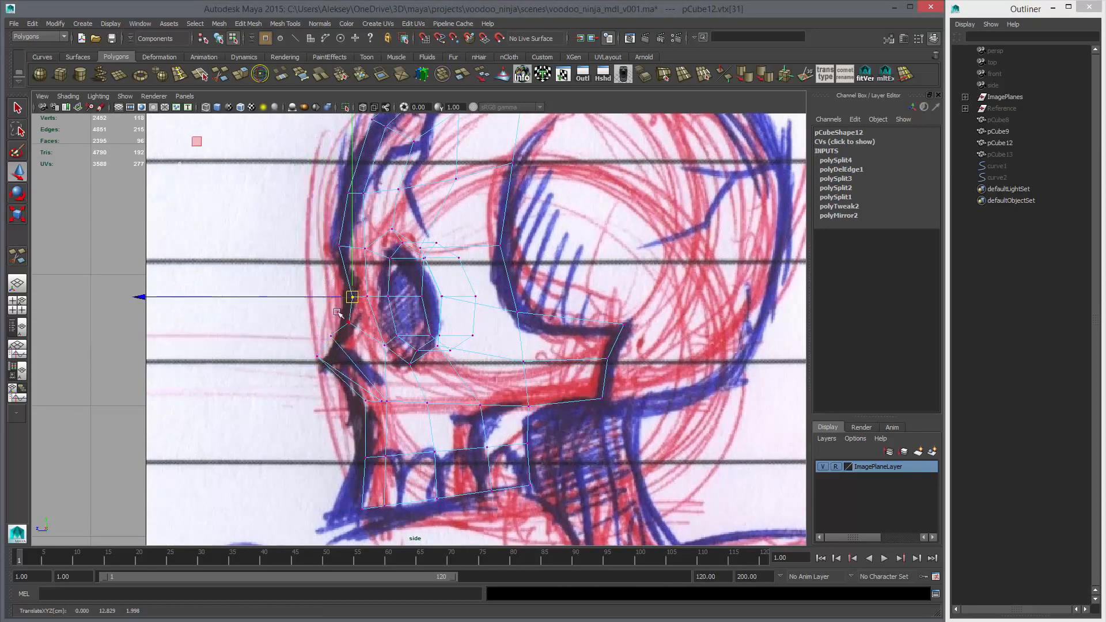
drag(332, 310, 364, 336)
middle_drag(364, 336, 363, 336)
drag(307, 343, 332, 370)
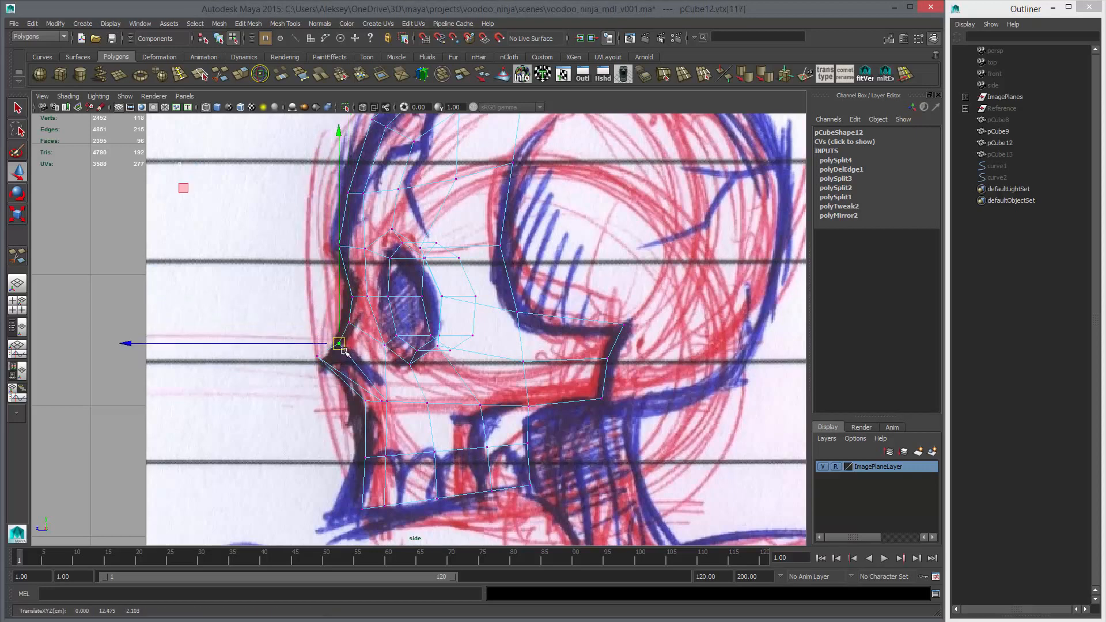
middle_drag(333, 372, 342, 377)
Lower the centre vertex at the base of the nose opening in the perspective view
key(space)
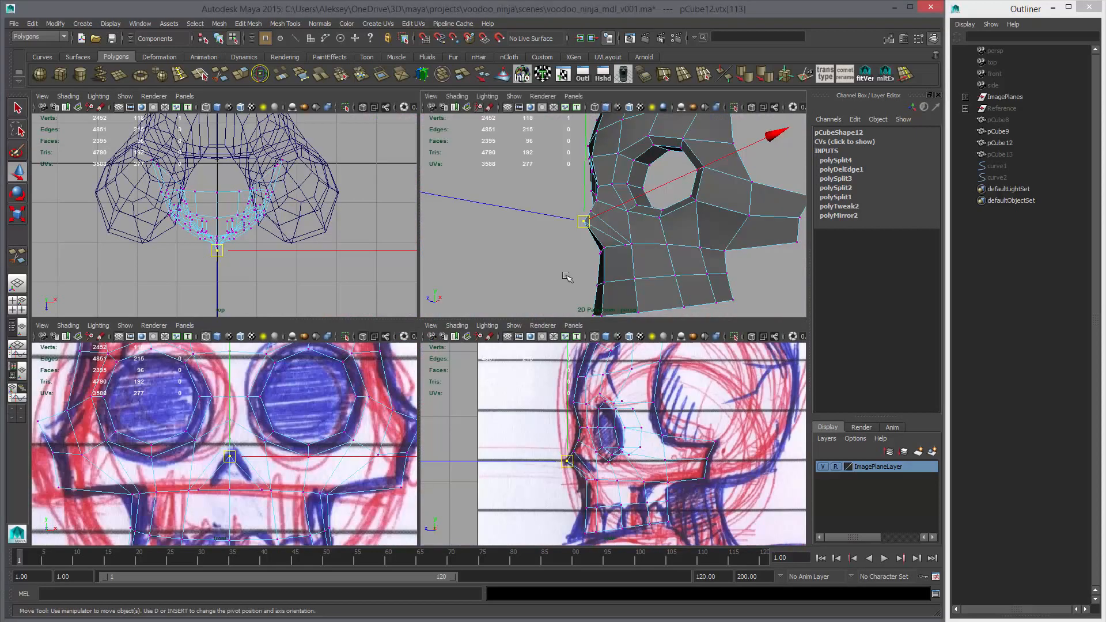
key(space)
alt+drag(485, 342, 562, 363)
alt+drag(492, 405, 449, 433)
click(444, 404)
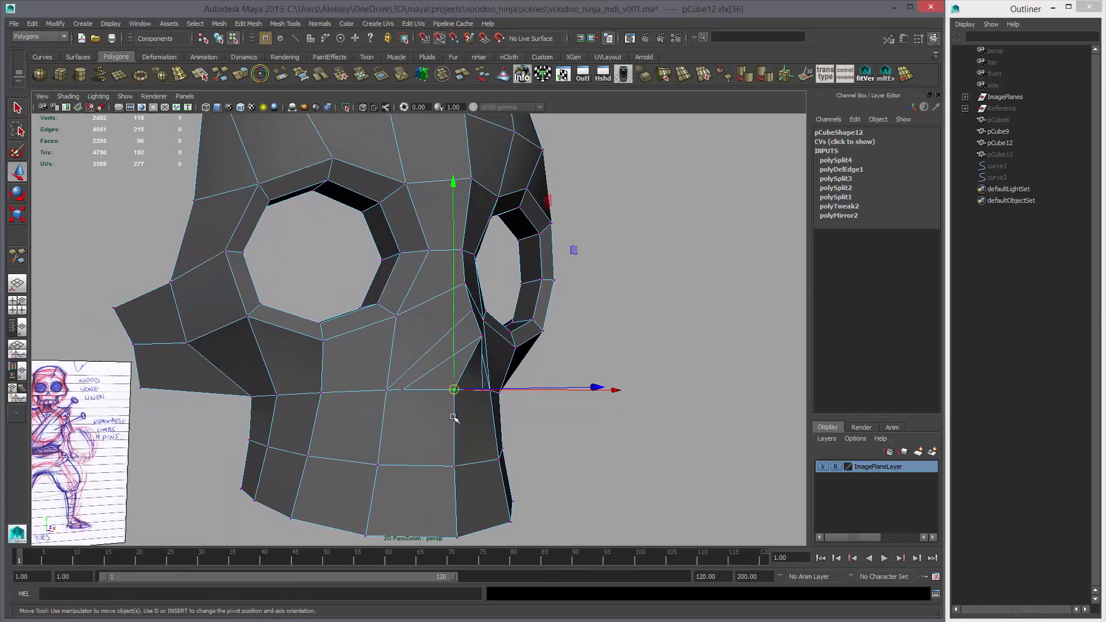
drag(454, 389, 479, 363)
Extrude the two triangular faces of the nose opening together and scale them inward
key(F11)
click(424, 376)
shift+click(450, 365)
click(241, 75)
key(r)
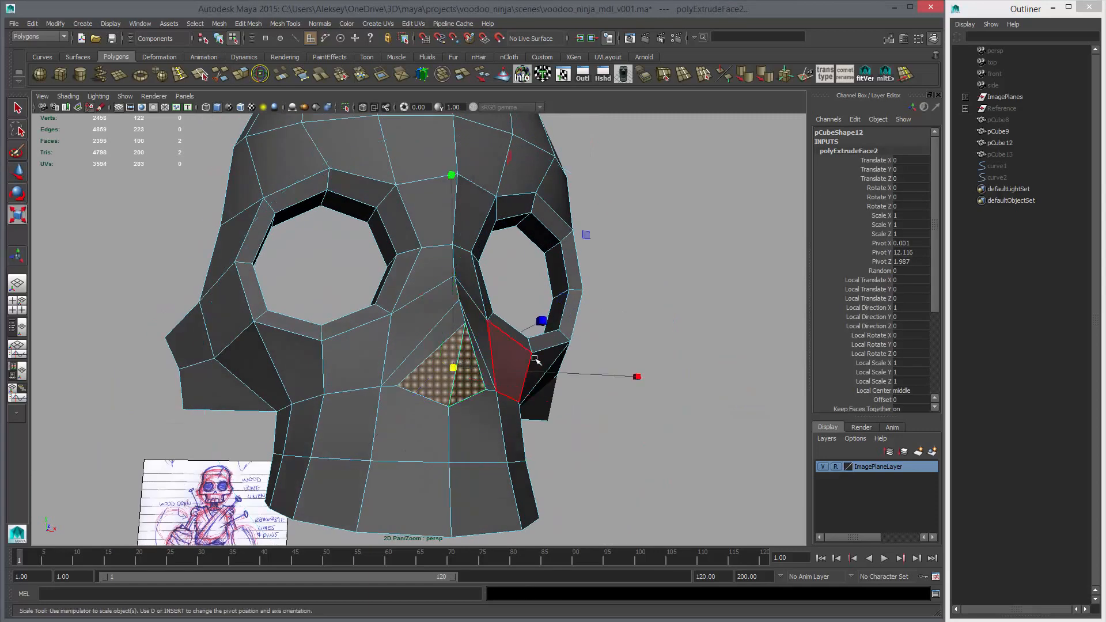
middle_drag(535, 360, 514, 358)
alt+drag(459, 379, 336, 381)
Push the extruded nose faces back into the skull and slightly up in the side view
key(space)
key(space)
scroll(547, 441, up, 2)
key(w)
middle_drag(426, 413, 432, 411)
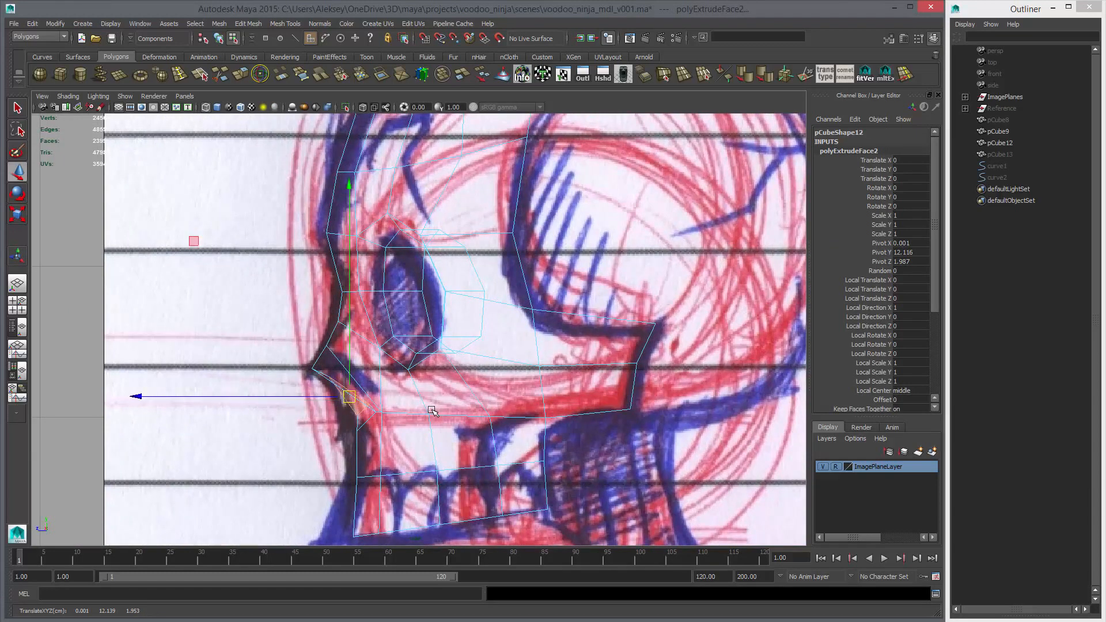
Extrude the nose faces a second time, push them further back and up, and check the cavity in perspective
key(ctrl+e)
middle_drag(431, 411, 413, 414)
key(w)
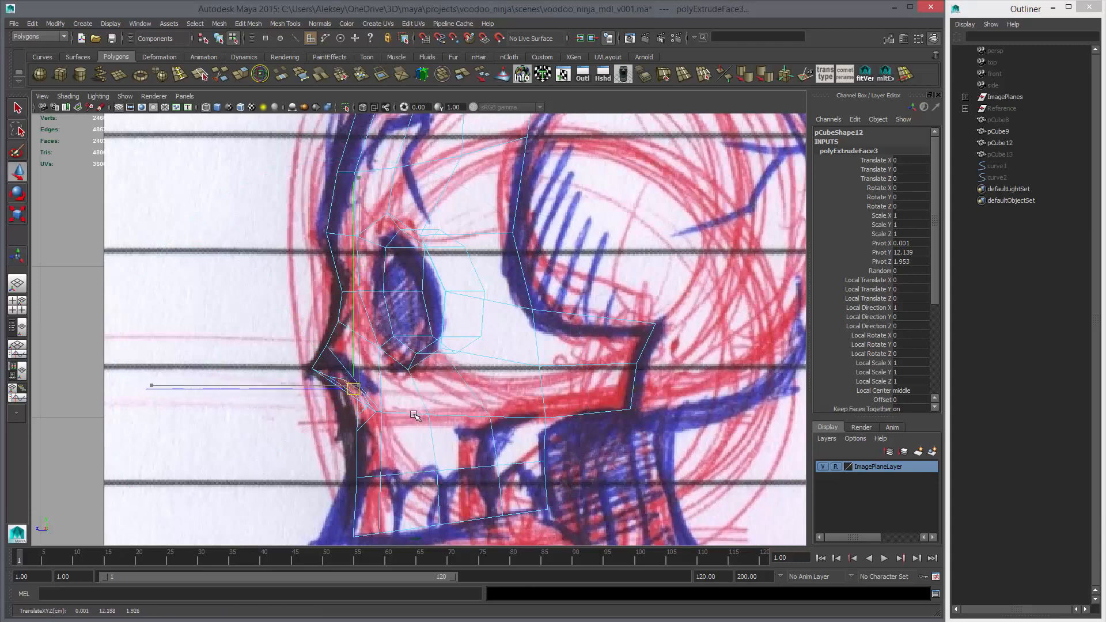
key(space)
key(space)
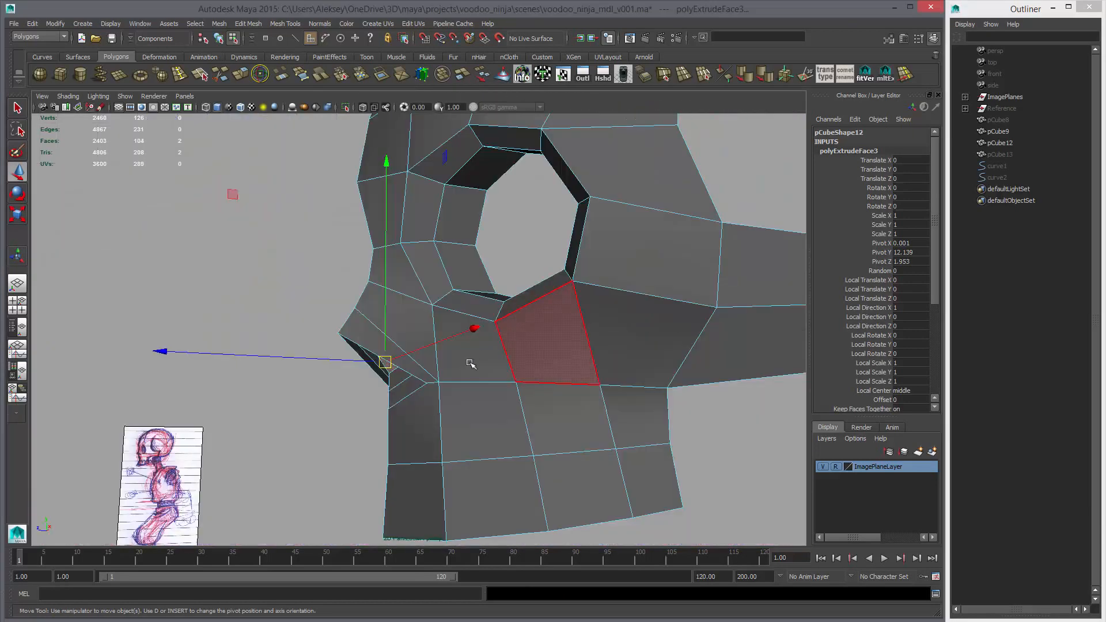
alt+drag(469, 362, 527, 355)
key(space)
key(space)
scroll(442, 402, up, 6)
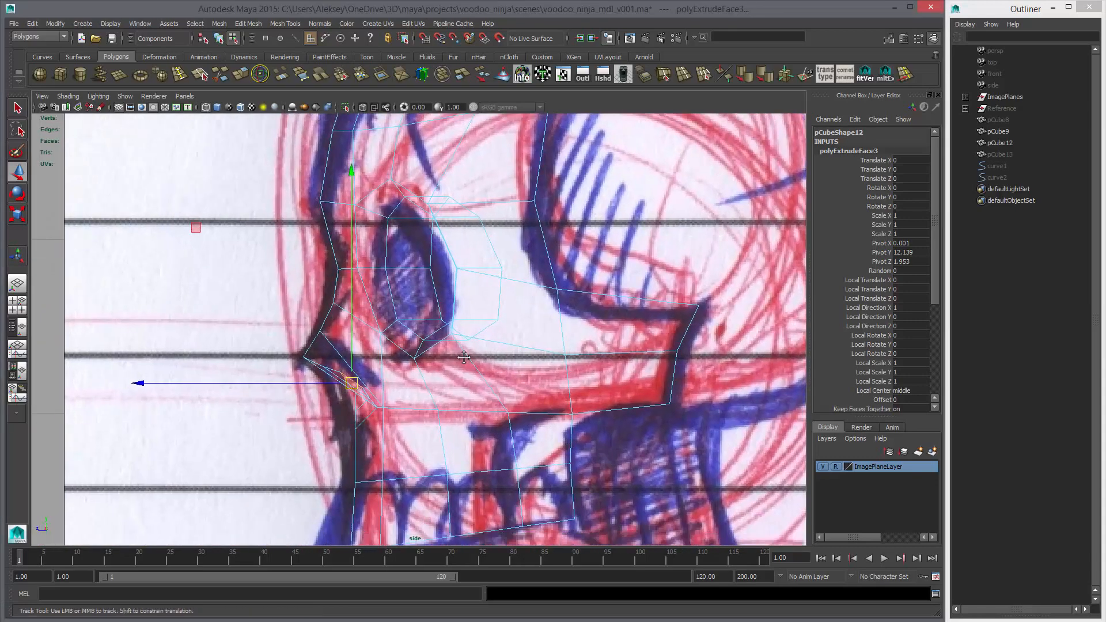
Undo the last move of the extruded nose faces and move only their top centre vertex back into the skull
key(ctrl+z)
key(ctrl+z)
alt+right_drag(448, 395, 487, 403)
key(ctrl+z)
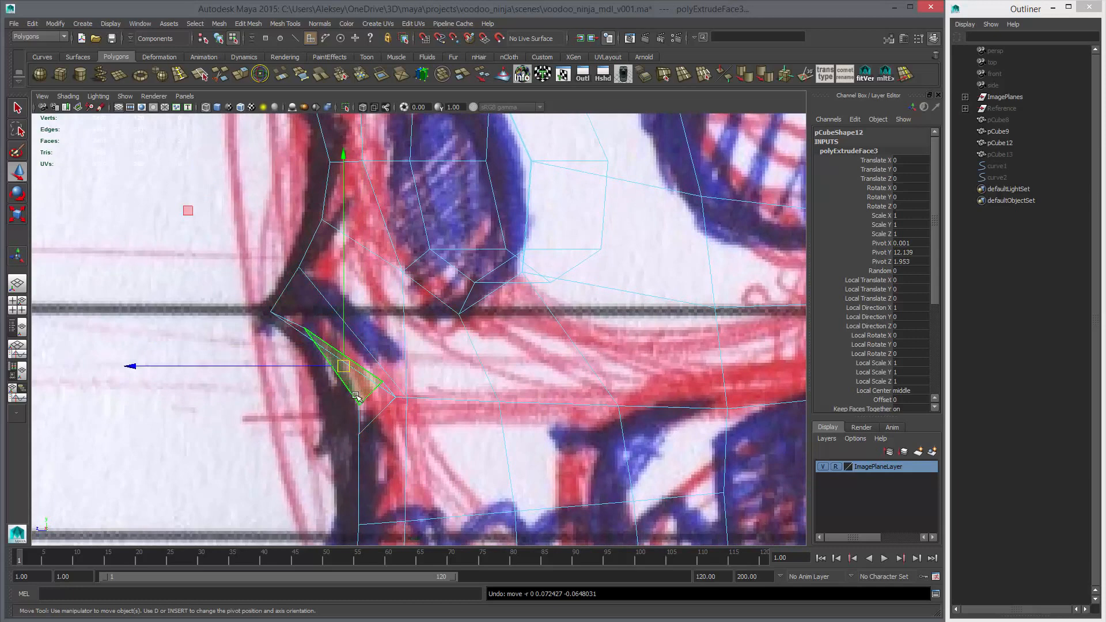
right_drag(356, 382, 314, 379)
click(304, 327)
drag(304, 328, 349, 337)
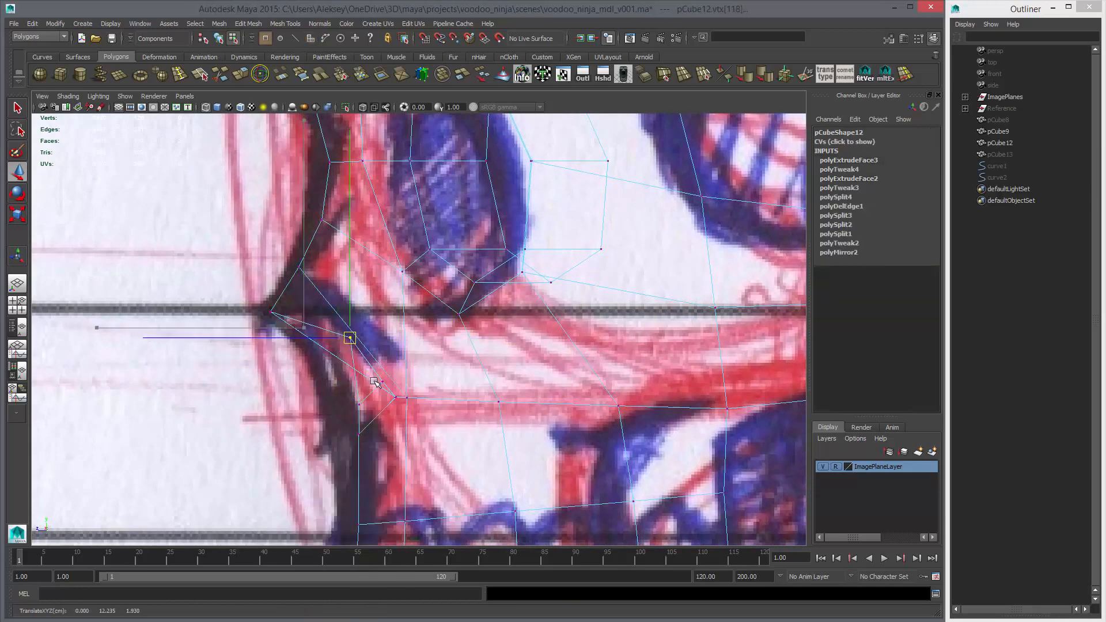
Try deleting the vertical centre edge inside the nose cavity and preview the face smoothed in object mode
key(space)
key(space)
alt+drag(460, 360, 509, 368)
right_drag(439, 380, 434, 363)
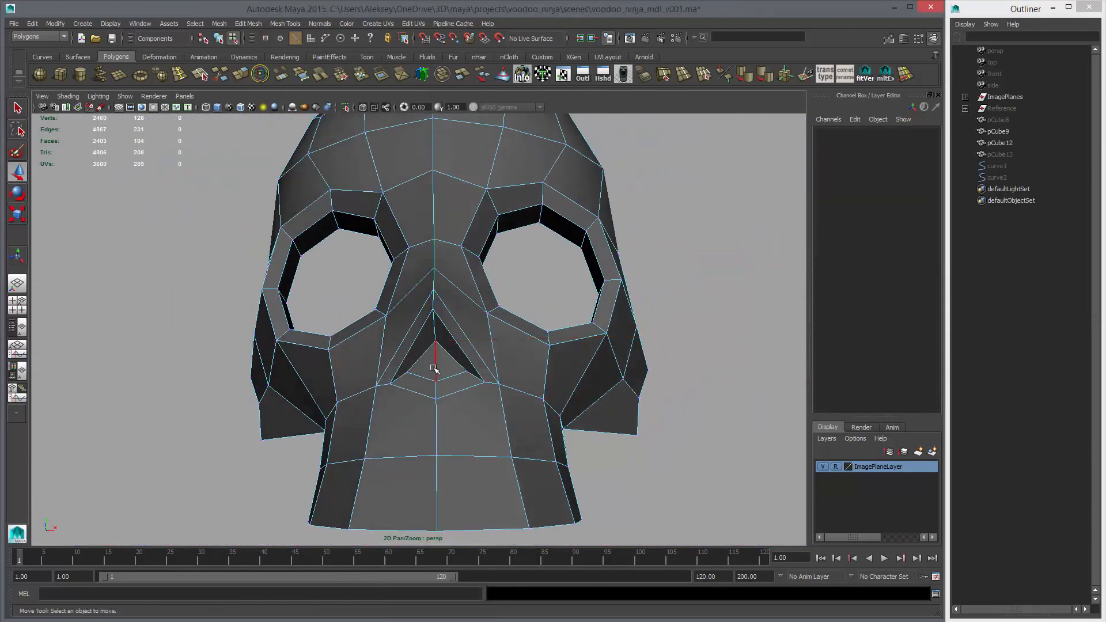
click(433, 369)
key(Delete)
key(F8)
key(3)
click(655, 370)
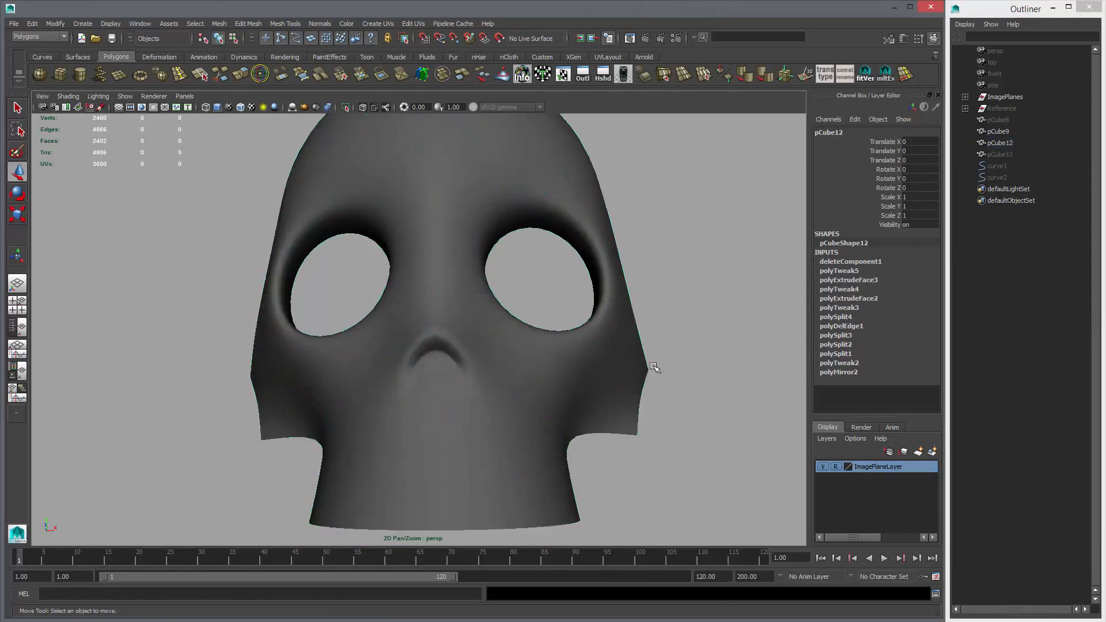
Examine the nose cavity without its centre edge from several angles, both smoothed and unsmoothed
alt+drag(655, 370, 521, 403)
alt+right_drag(522, 403, 455, 391)
alt+drag(455, 391, 587, 397)
alt+right_drag(587, 397, 666, 438)
alt+drag(666, 437, 486, 399)
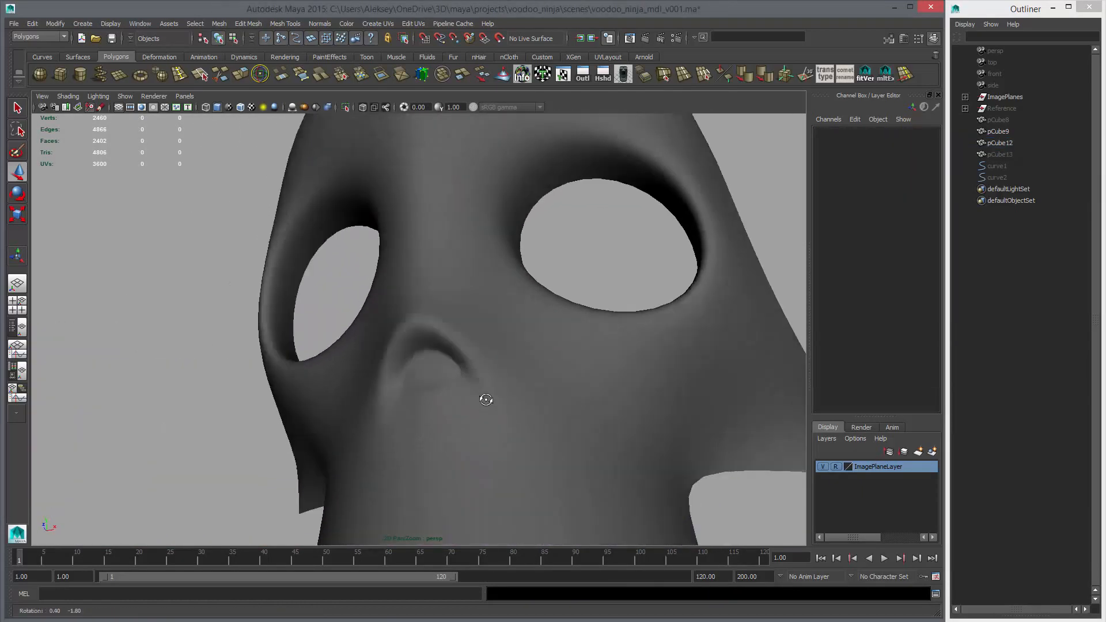
click(491, 402)
key(1)
alt+right_drag(491, 402, 427, 427)
alt+drag(426, 427, 441, 313)
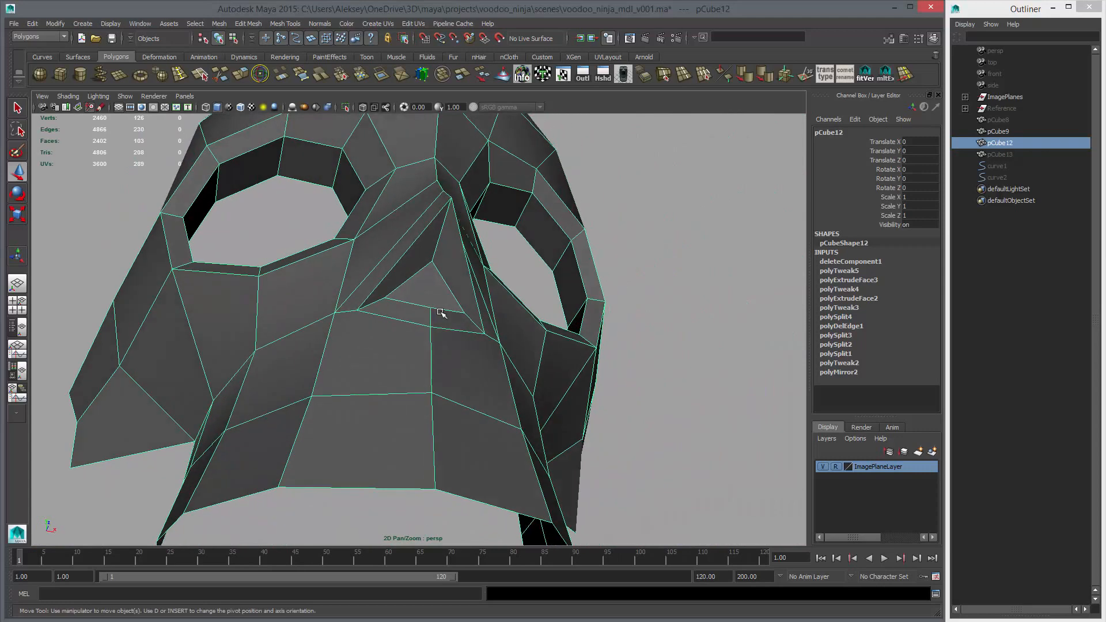
Undo the deletion of the centre edge inside the nose cavity
key(ctrl+z)
key(ctrl+z)
key(ctrl+z)
key(ctrl+z)
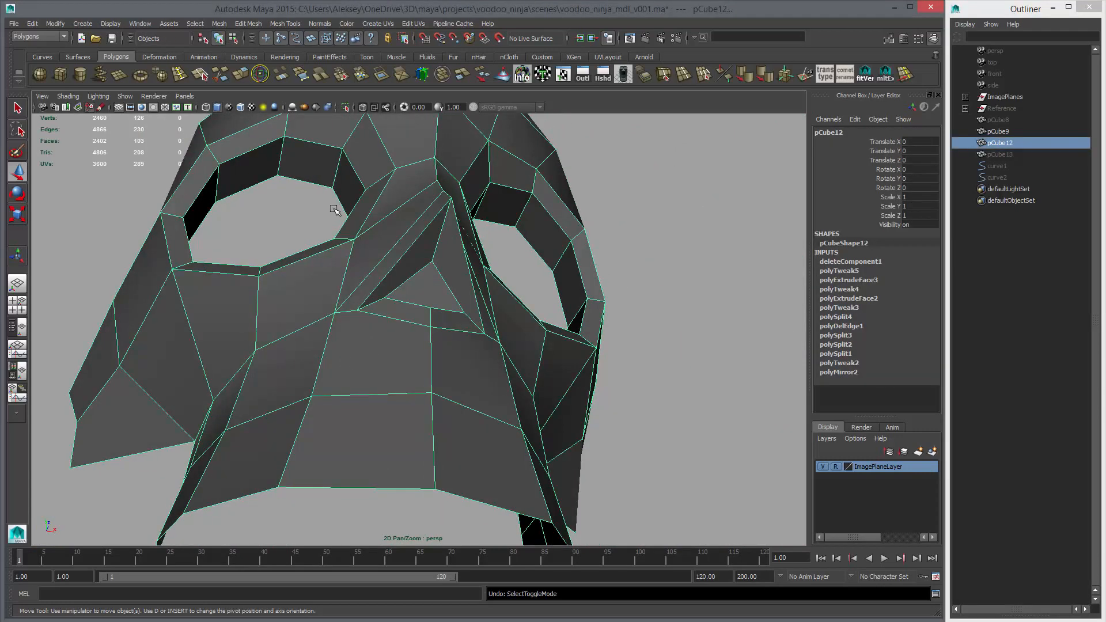
key(ctrl+z)
key(ctrl+z)
Examine the smoothed nose cavity from below and from the sides, and return to the unsmoothed display
key(3)
click(656, 367)
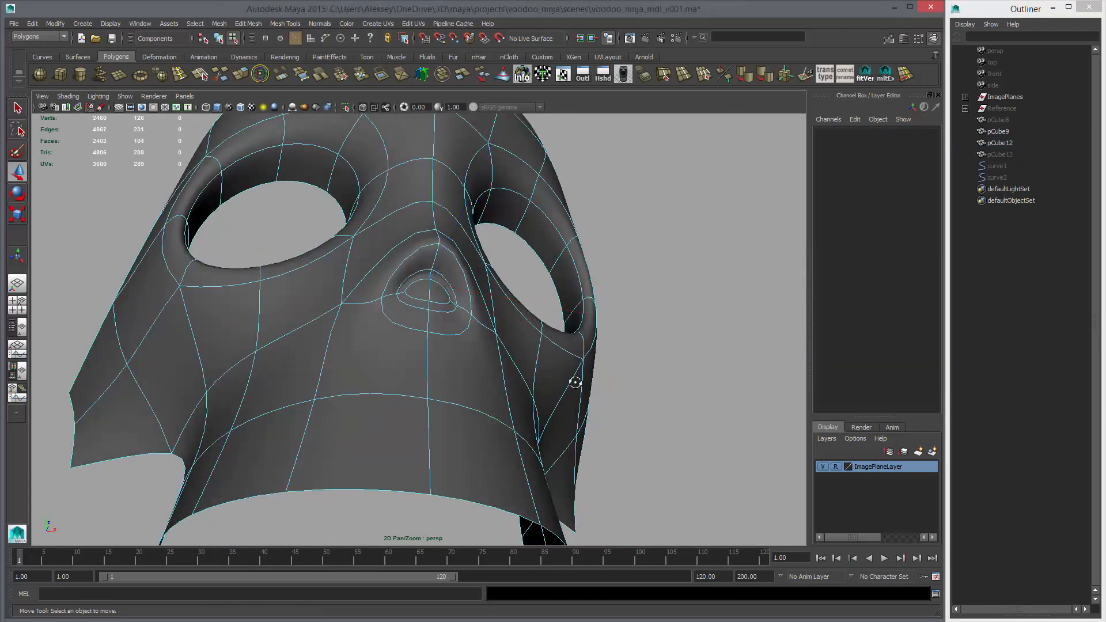
alt+drag(575, 382, 500, 387)
right_drag(500, 387, 439, 371)
alt+drag(440, 370, 224, 369)
mouse_move(426, 383)
alt+right_down()
mouse_move(366, 383)
mouse_move(447, 385)
alt+right_up()
click(447, 386)
key(1)
Delete the two lower edges of the inner nose face and check the cavity with and without smoothing
alt+drag(447, 385, 512, 346)
right_drag(418, 323, 417, 304)
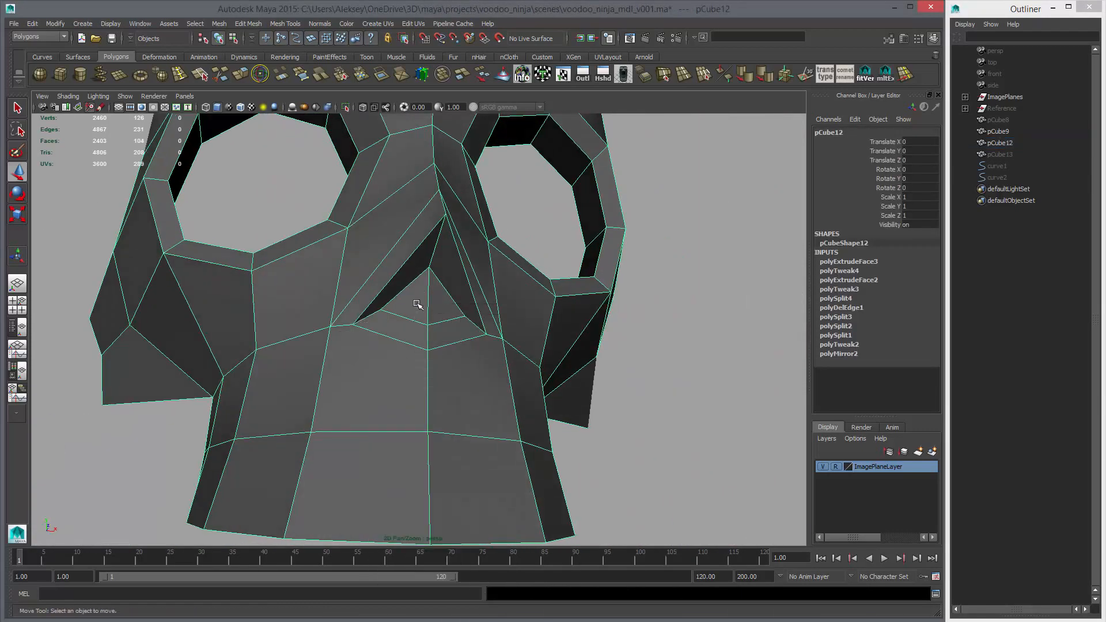
alt+drag(418, 305, 388, 316)
click(387, 316)
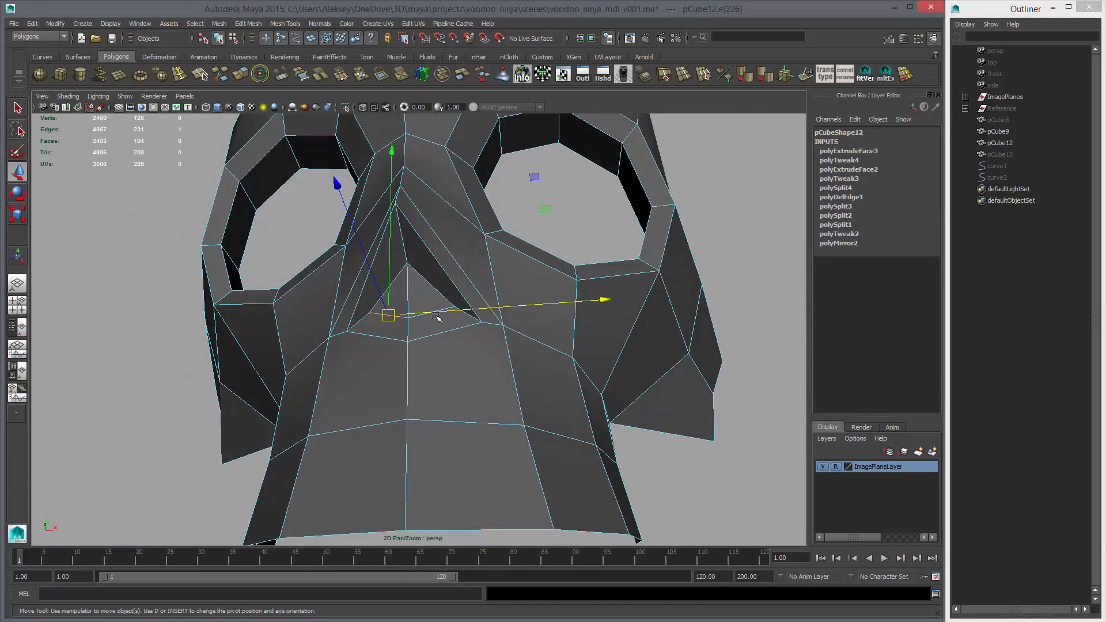
key(ctrl+Delete)
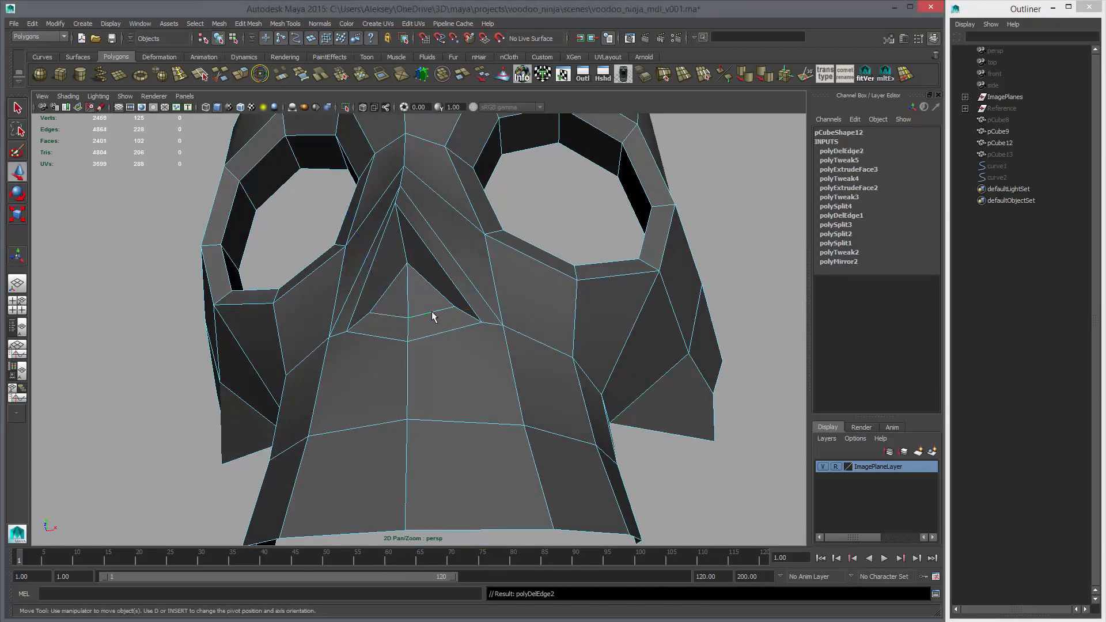
key(ctrl+z)
key(shift+z)
alt+drag(418, 330, 420, 323)
key(3)
key(1)
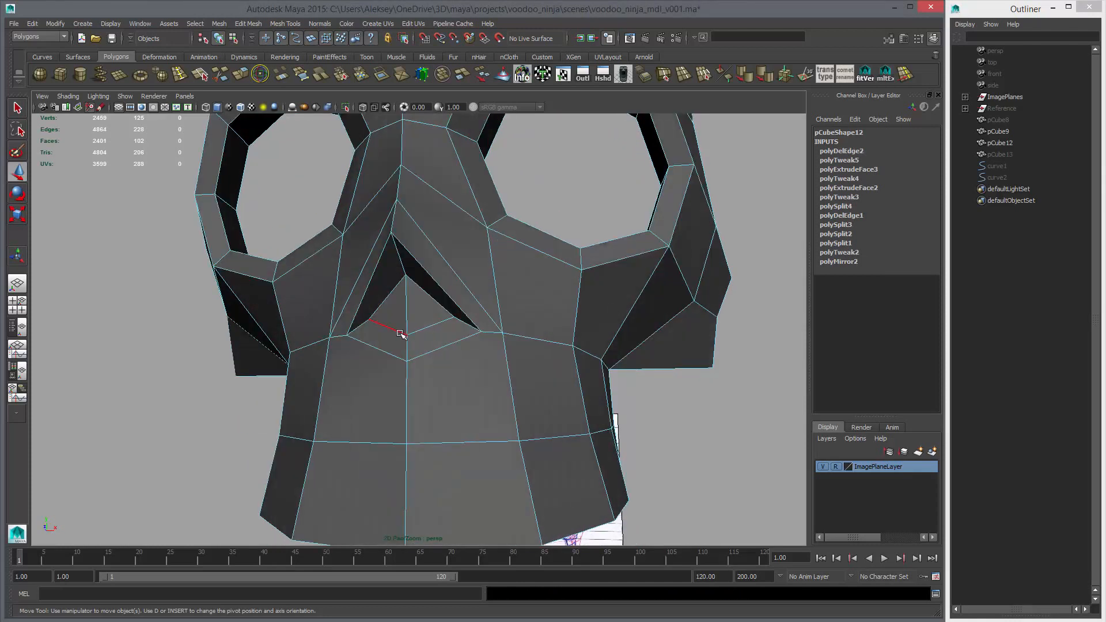
Delete the two remaining inner edges of the narrow ledge along the bottom of the nose cavity
click(399, 332)
key(ctrl+Delete)
click(429, 329)
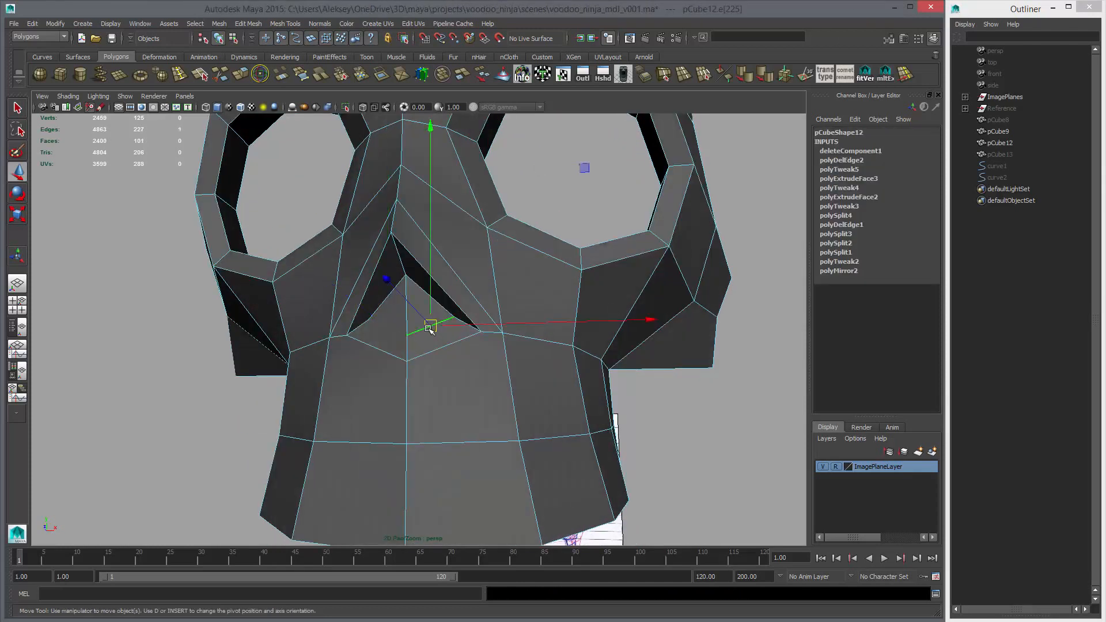
key(ctrl+Delete)
key(F8)
key(F8)
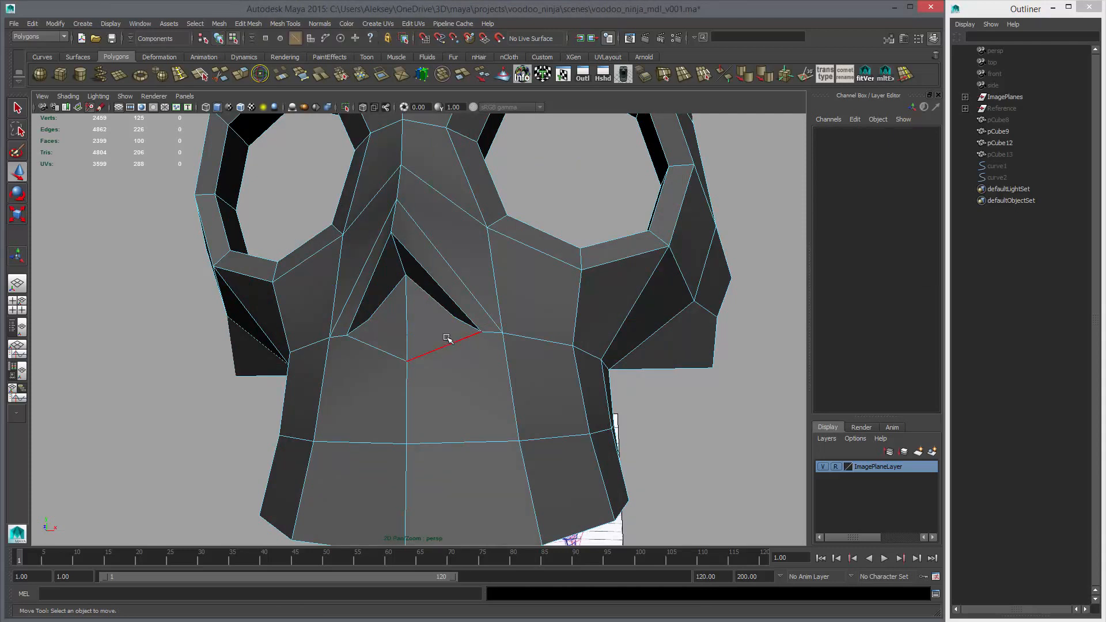
Merge the face mesh's vertices and delete the leftover loose vertices inside the nose cavity
click(341, 76)
alt+drag(421, 282, 436, 284)
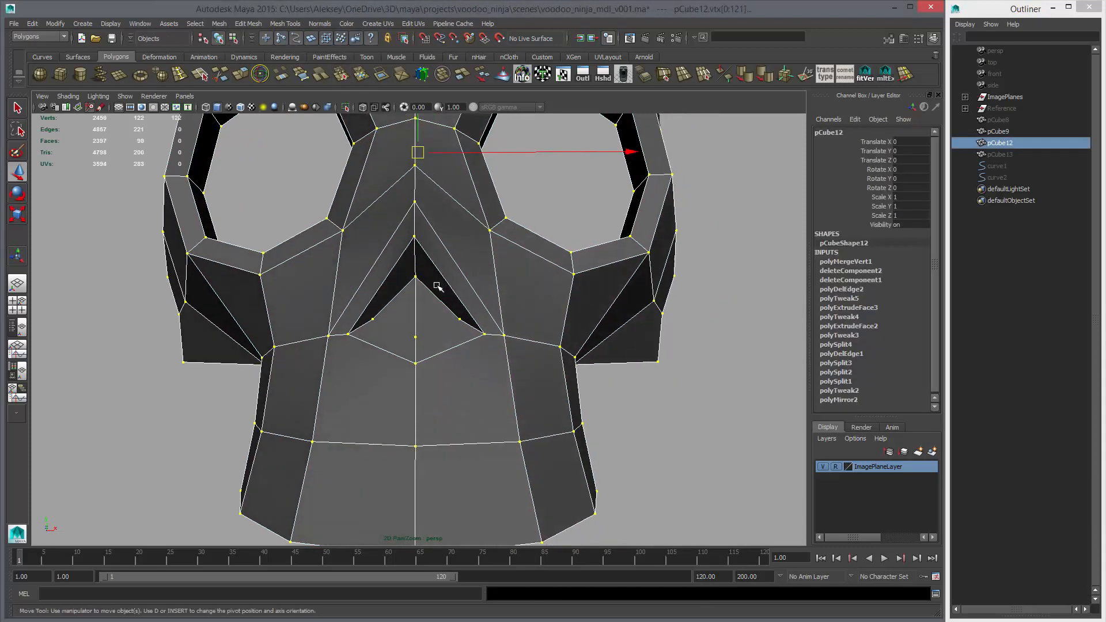
key(3)
right_drag(432, 297, 382, 297)
drag(363, 295, 458, 344)
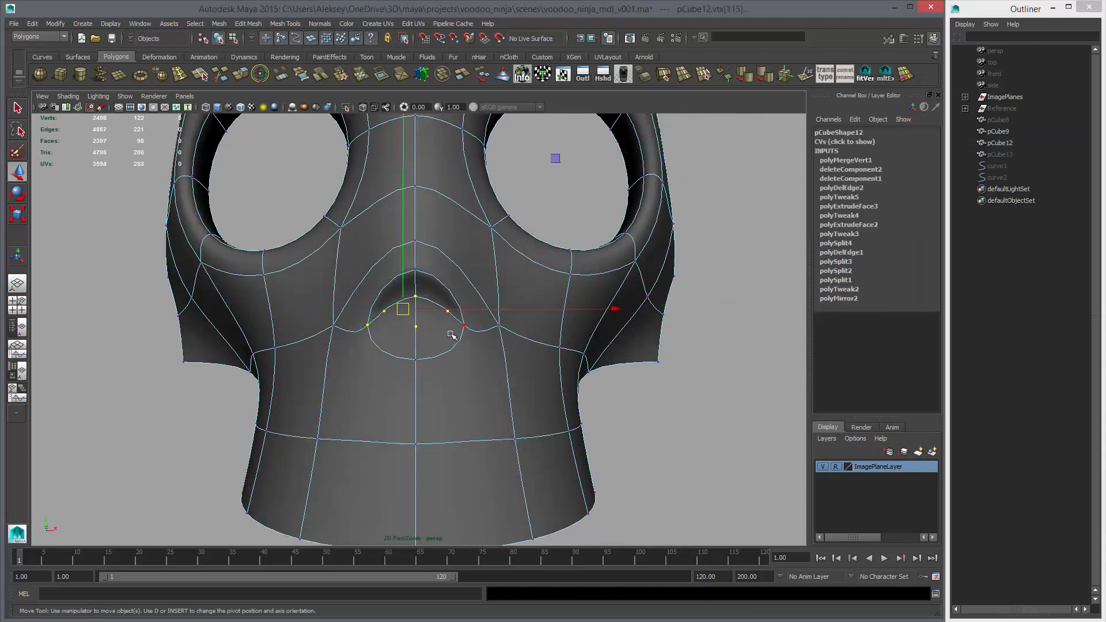
key(Delete)
key(F8)
click(628, 390)
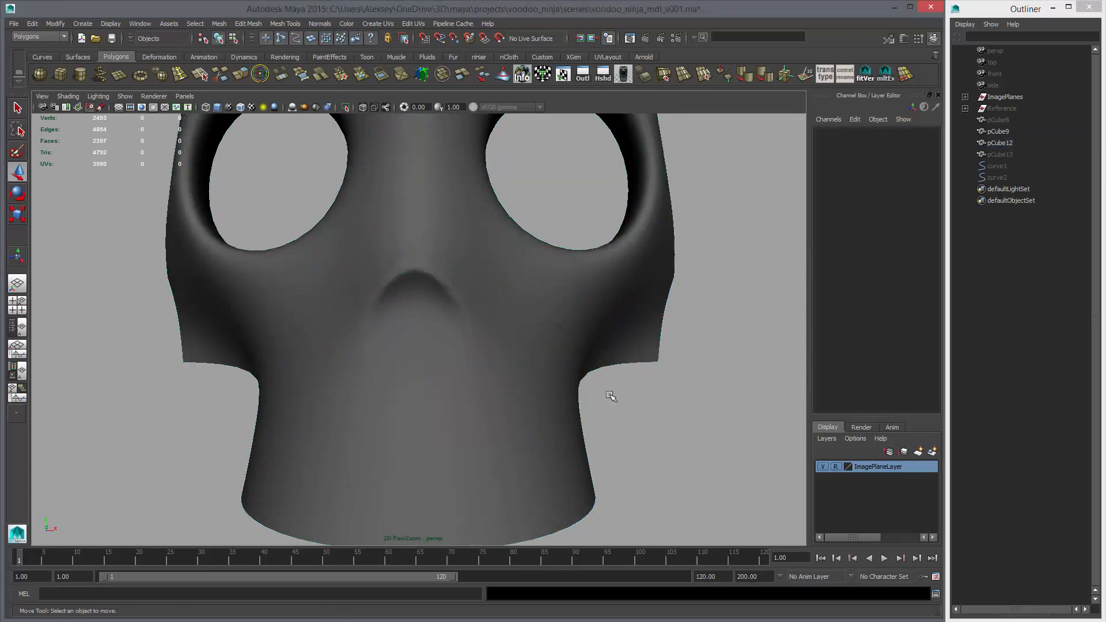
Split a new V-shaped edge row along the lower rim of the nose opening, from corner to corner across the centre line
alt+drag(610, 395, 461, 372)
click(464, 374)
key(1)
alt+right_drag(465, 375, 617, 420)
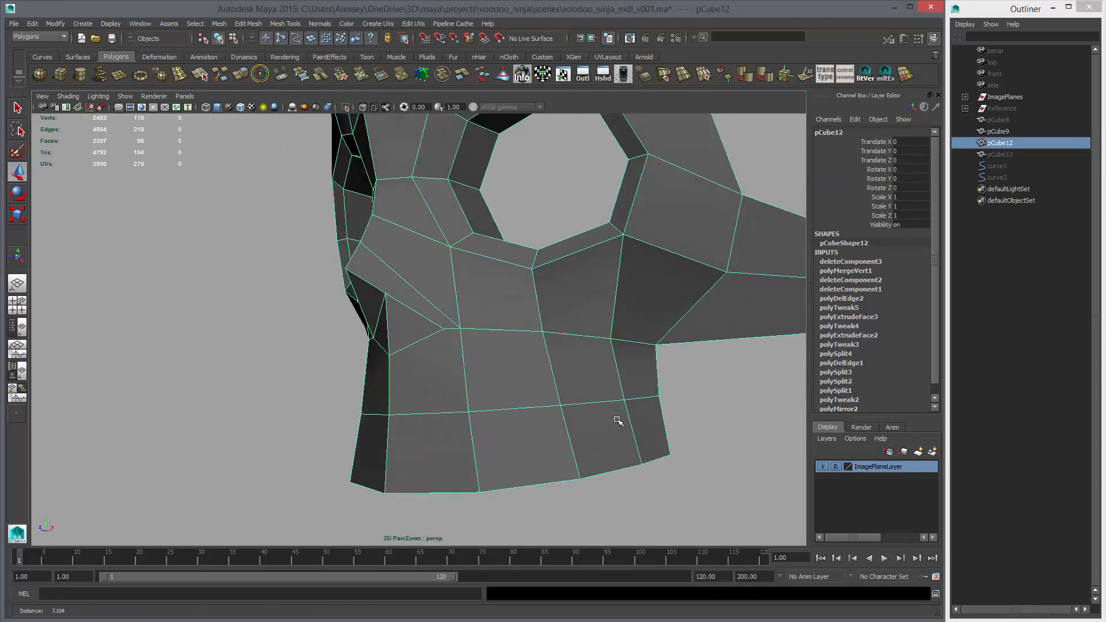
alt+drag(616, 420, 405, 309)
right_drag(405, 309, 357, 308)
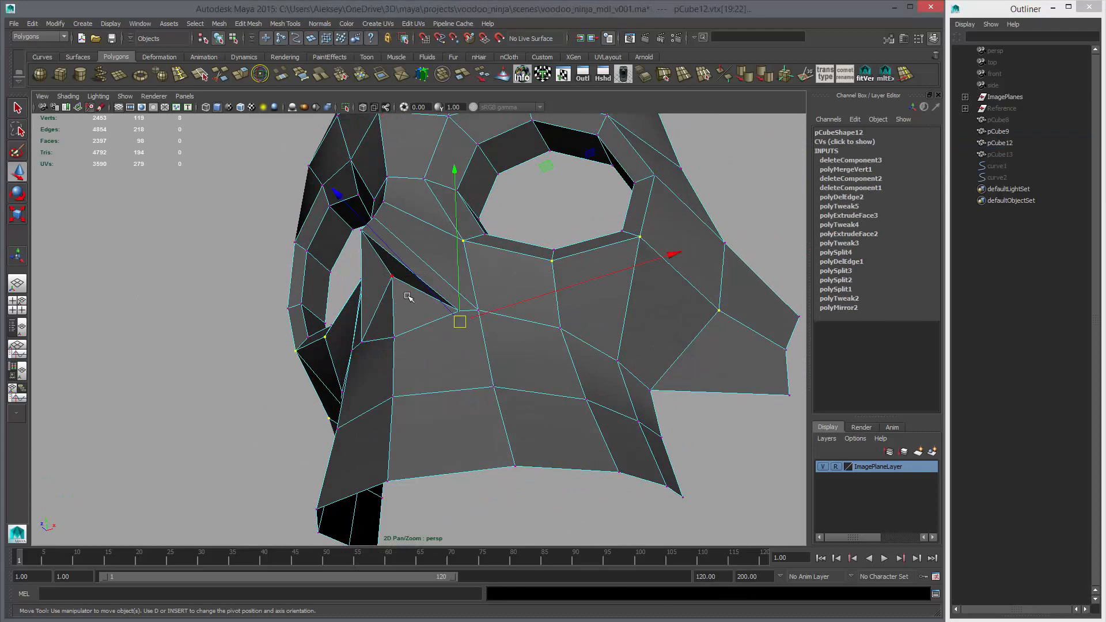
click(392, 336)
alt+drag(393, 336, 493, 380)
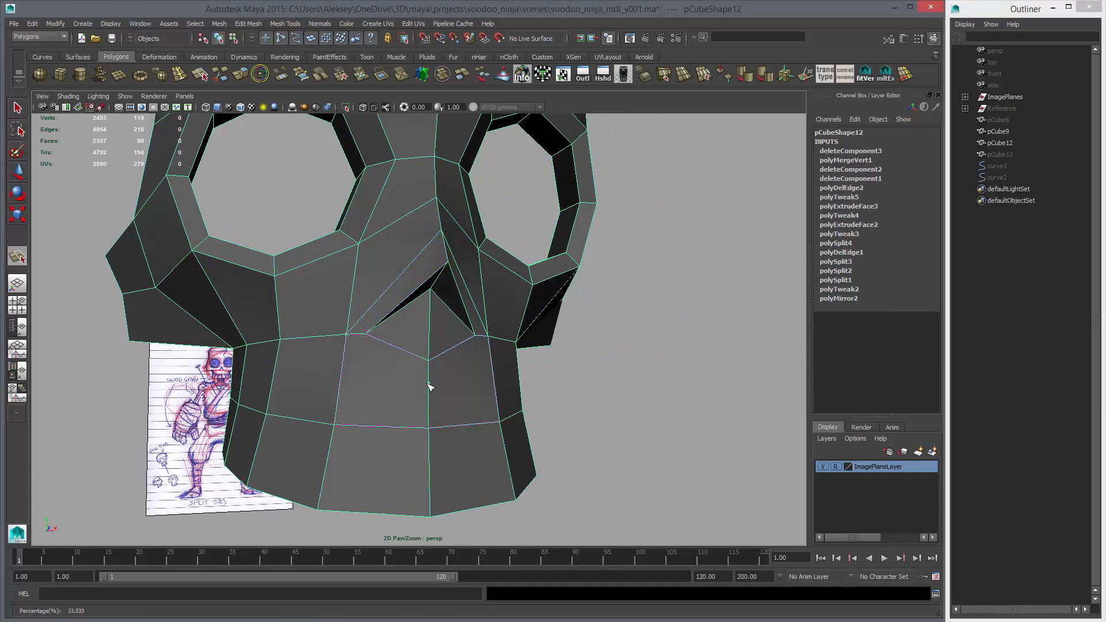
click(476, 338)
alt+drag(451, 386, 513, 366)
Adjust the depth of the new centre vertex on the lower nose rim and check the shape with and without smoothing
key(w)
right_drag(434, 360, 403, 360)
click(424, 365)
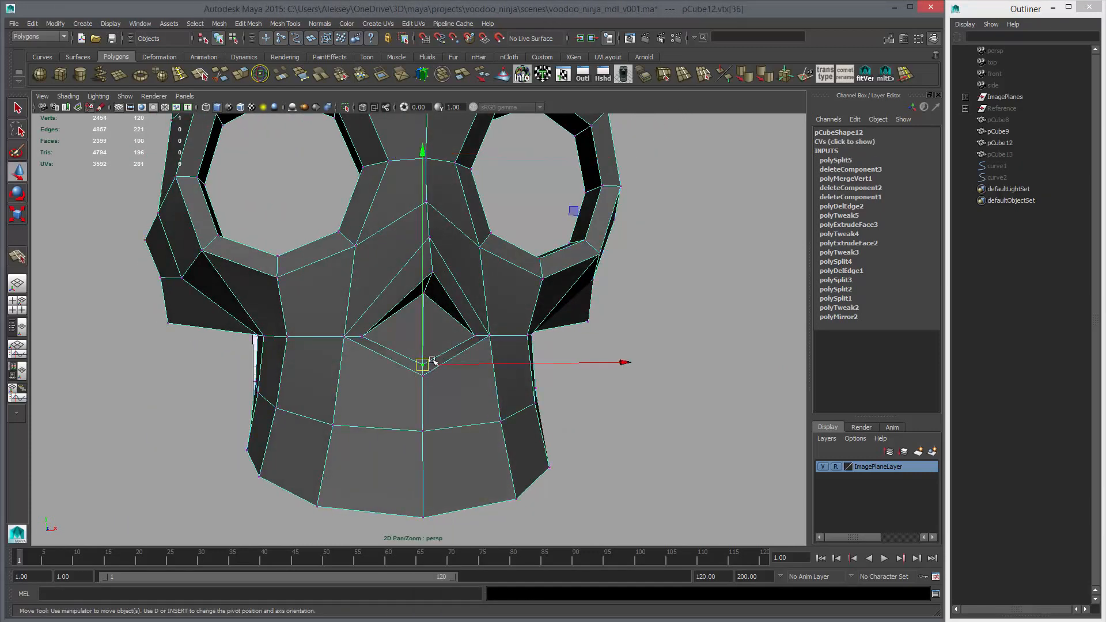
alt+drag(444, 336, 381, 382)
click(389, 376)
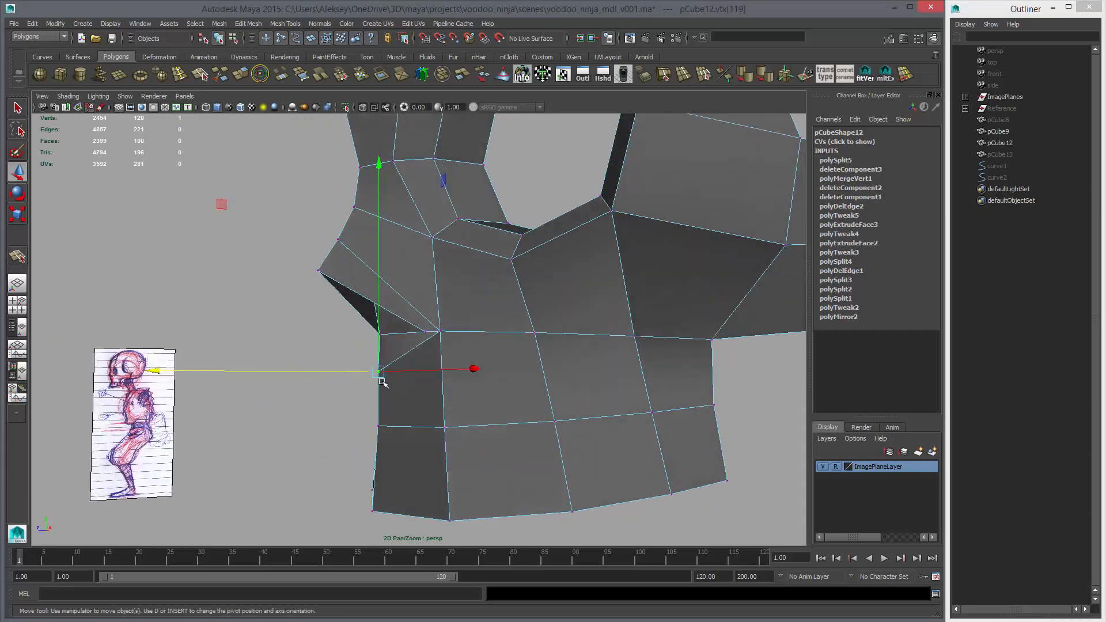
middle_drag(386, 381, 388, 381)
key(3)
alt+drag(388, 382, 500, 397)
key(1)
alt+drag(450, 347, 456, 288)
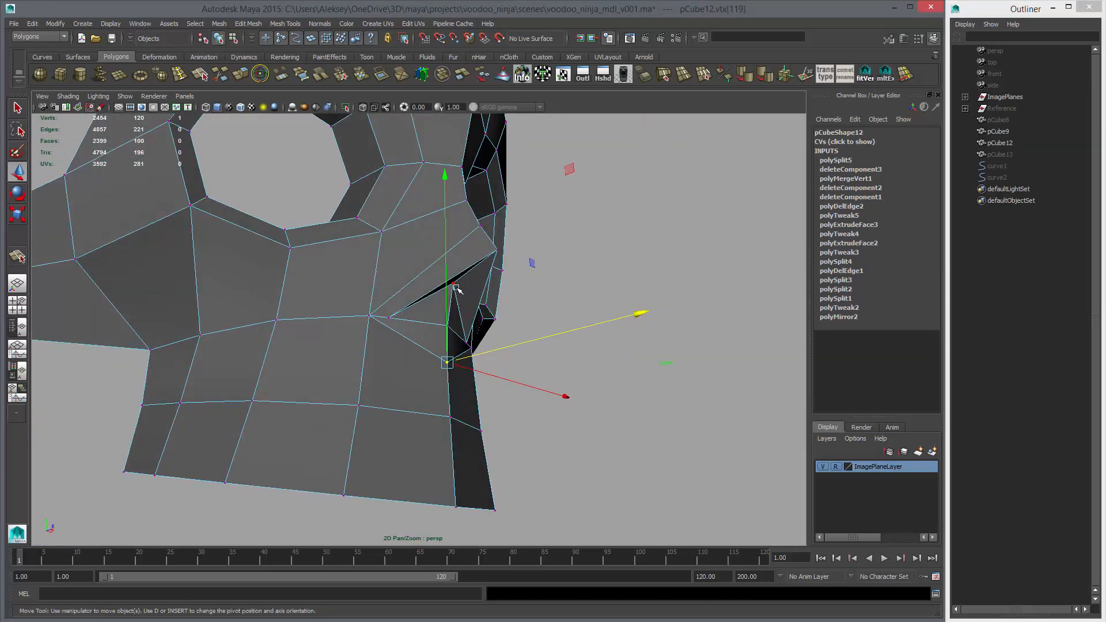
Soften the edge normals of the whole face mesh
key(F8)
key(F8)
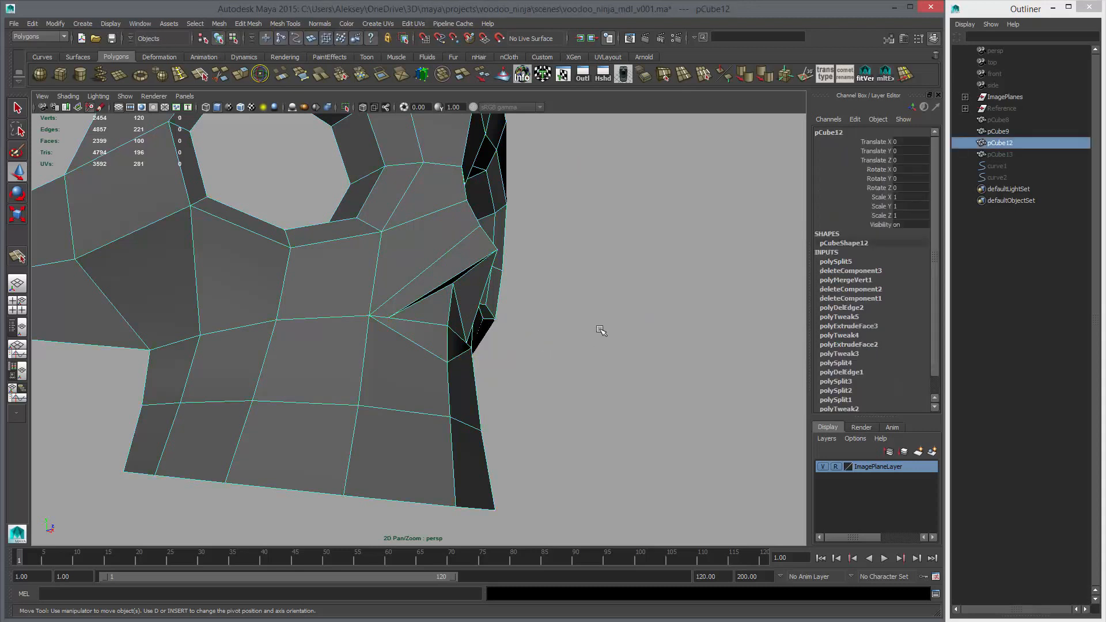
click(600, 329)
alt+right_drag(590, 355, 501, 357)
alt+drag(501, 358, 408, 360)
click(408, 360)
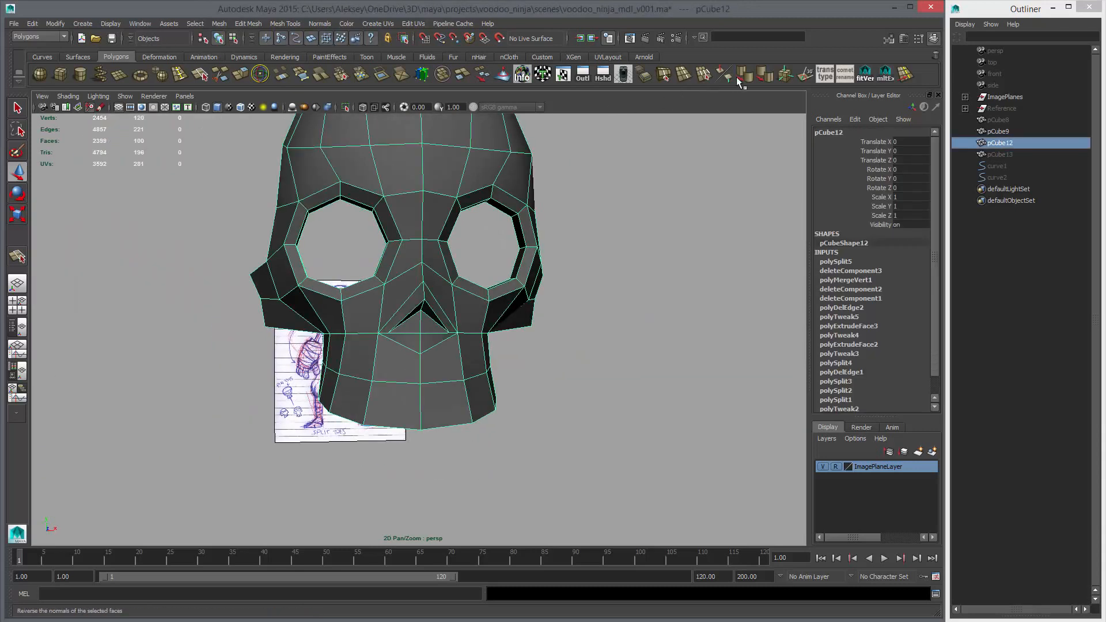
click(743, 76)
click(689, 225)
Examine the smoothed skull face and nose from the front and both sides, near and far
alt+drag(596, 294, 469, 319)
click(468, 318)
key(3)
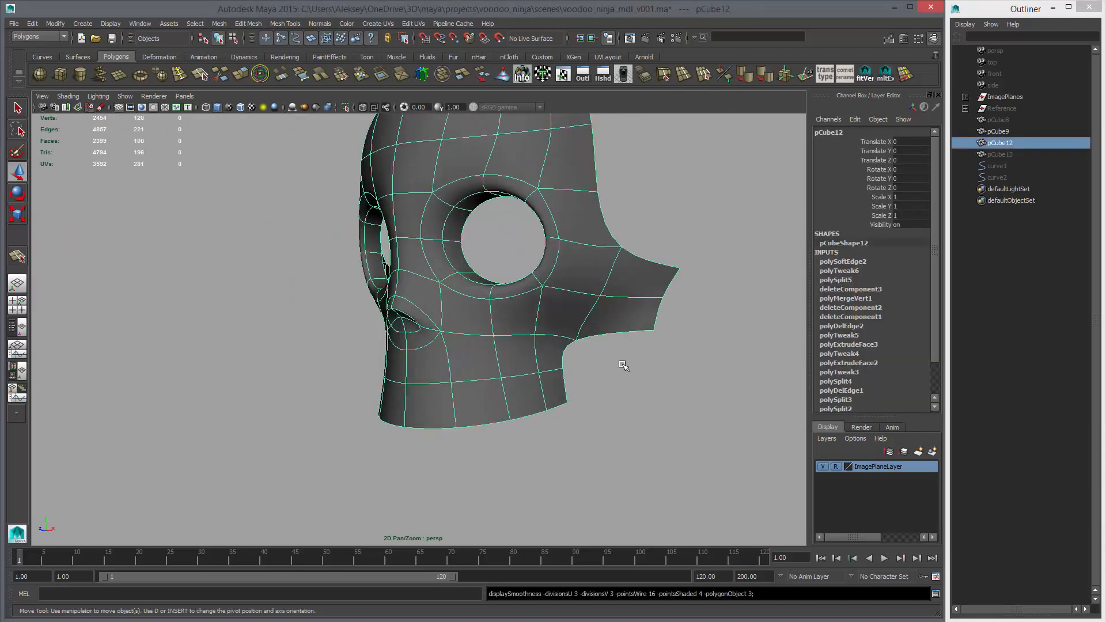
click(624, 367)
alt+right_drag(651, 393, 484, 372)
alt+drag(484, 371, 599, 348)
alt+right_drag(599, 348, 469, 346)
alt+drag(469, 346, 434, 353)
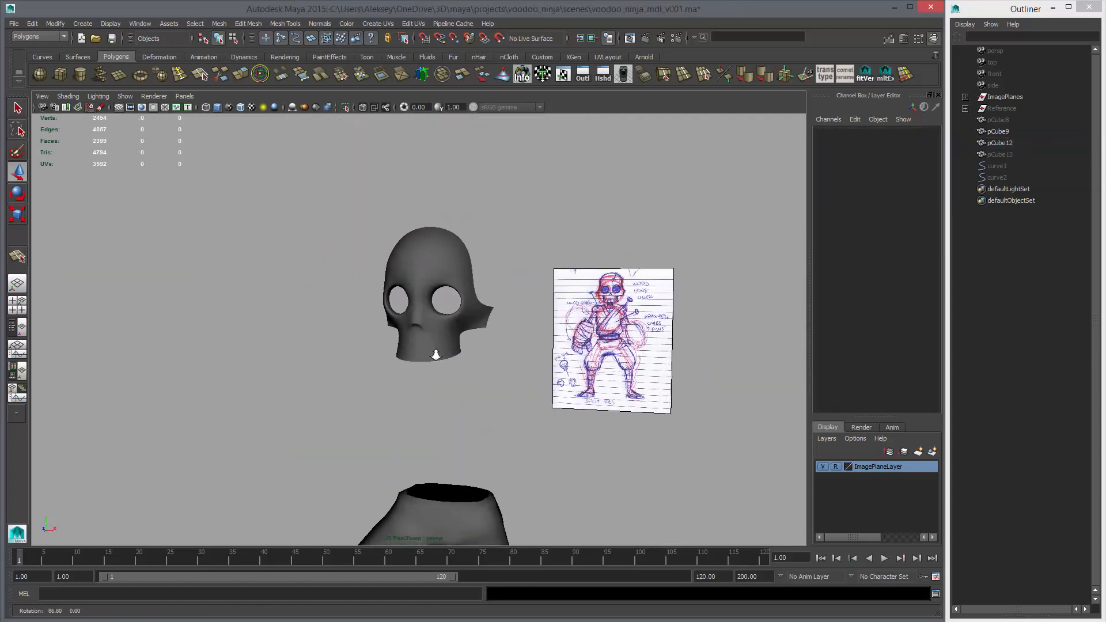
alt+right_drag(434, 353, 489, 353)
alt+drag(490, 353, 512, 344)
alt+right_drag(512, 344, 415, 342)
alt+drag(414, 343, 420, 360)
Try to move the outer temple vertex sideways against the front sketch, and undo the move
key(space)
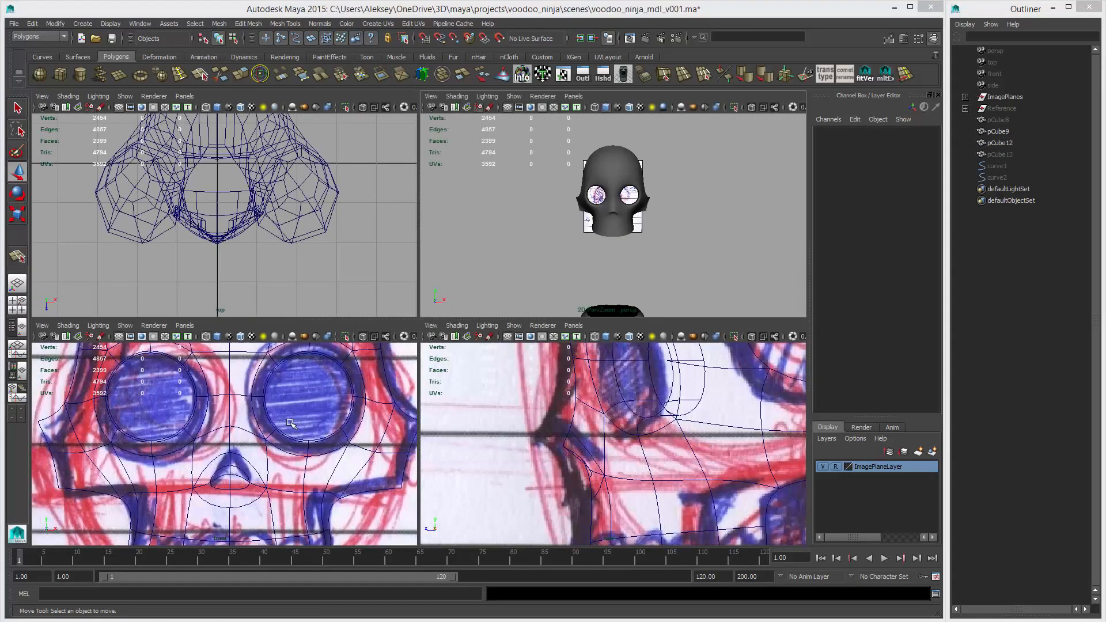
key(space)
alt+right_drag(553, 341, 444, 344)
alt+middle_drag(444, 343, 434, 359)
alt+right_drag(435, 360, 526, 259)
click(525, 261)
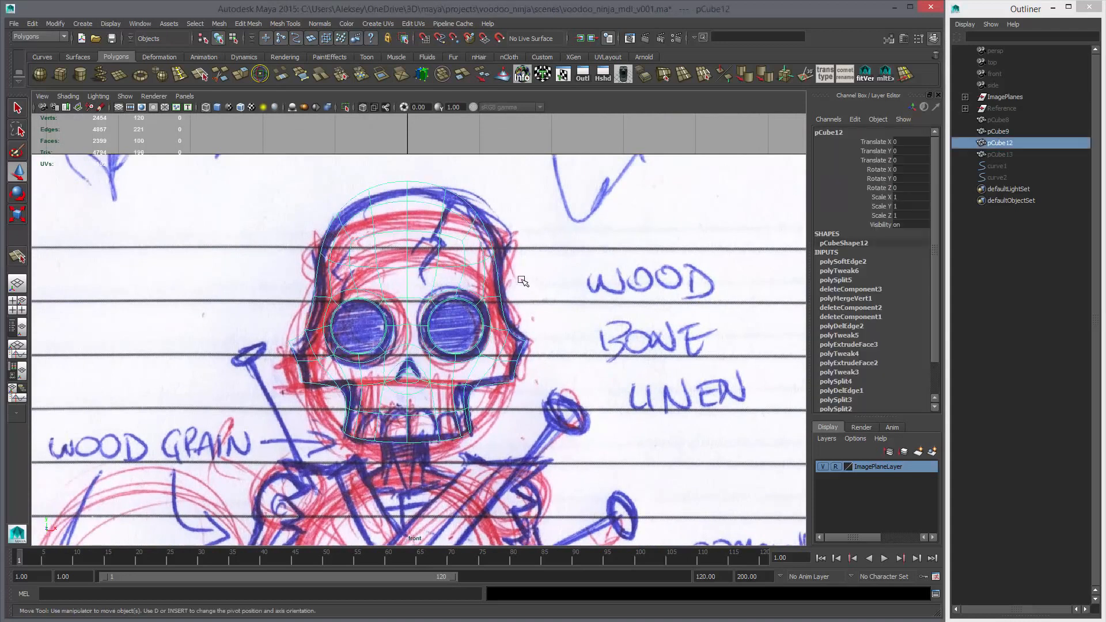
key(w)
key(f)
key(F9)
click(530, 219)
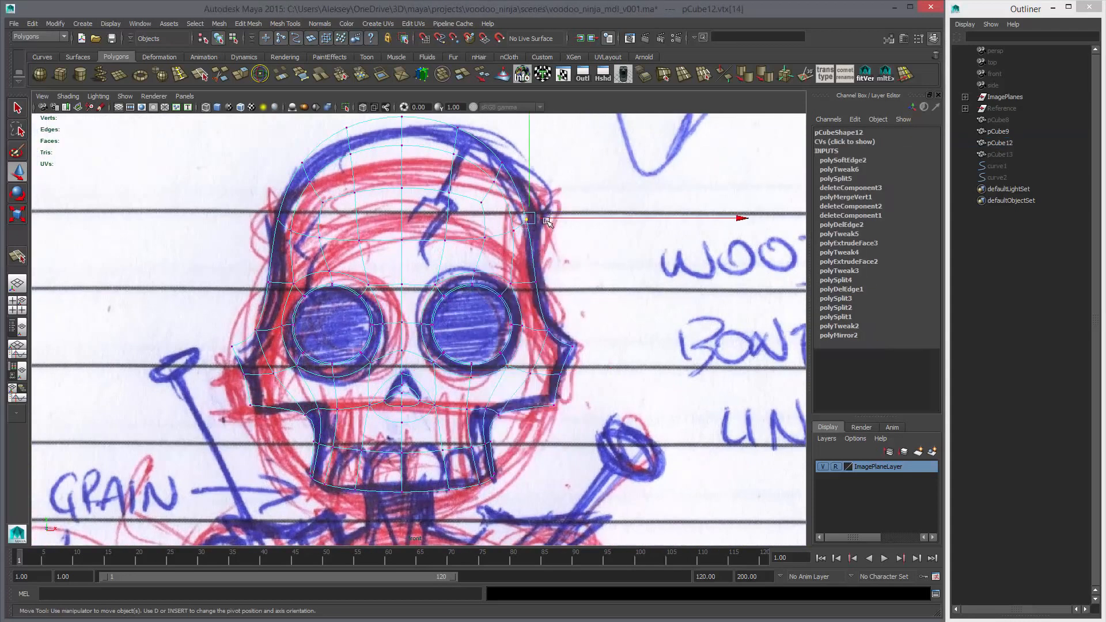
key(ctrl+z)
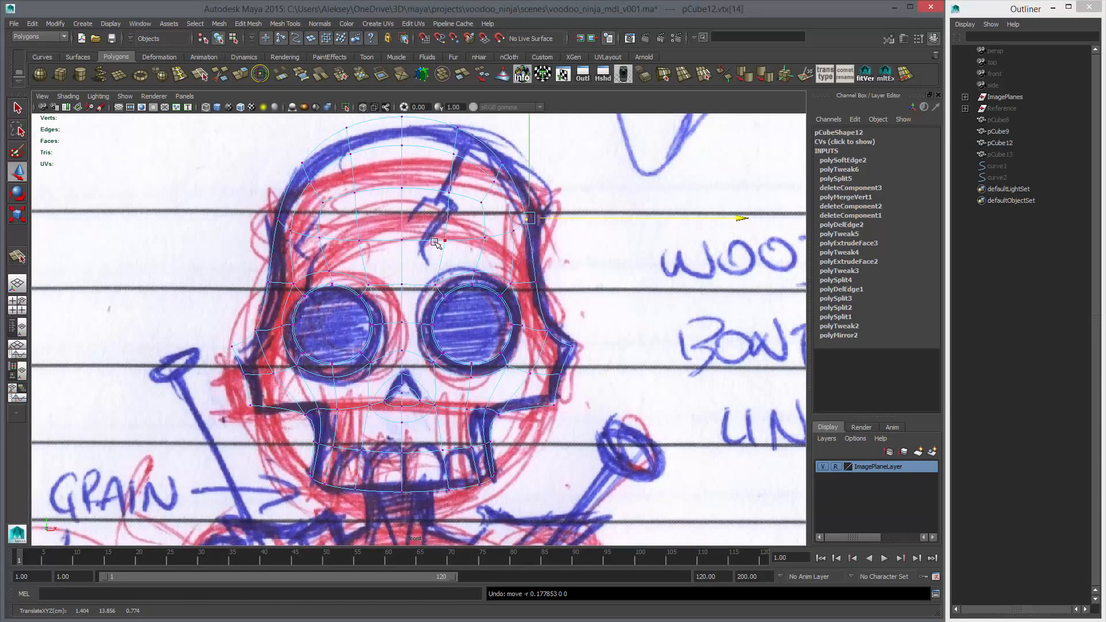
Delete the left half of the face mesh up to the centre line, working against the front sketch
right_drag(435, 242, 469, 223)
click(449, 283)
alt+right_drag(449, 283, 277, 201)
drag(275, 200, 388, 387)
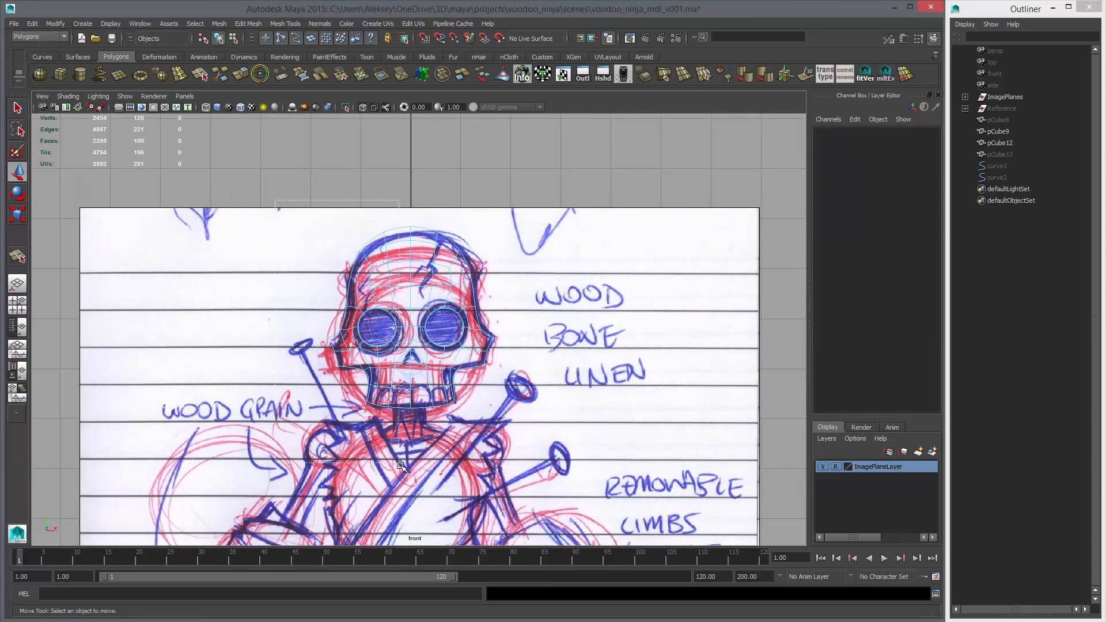
drag(400, 464, 405, 469)
key(Delete)
Move the temple and side forehead vertices of the remaining half outward to match the skull outline in the front sketch
alt+right_drag(355, 287, 533, 201)
alt+middle_drag(536, 199, 480, 253)
right_drag(483, 250, 483, 230)
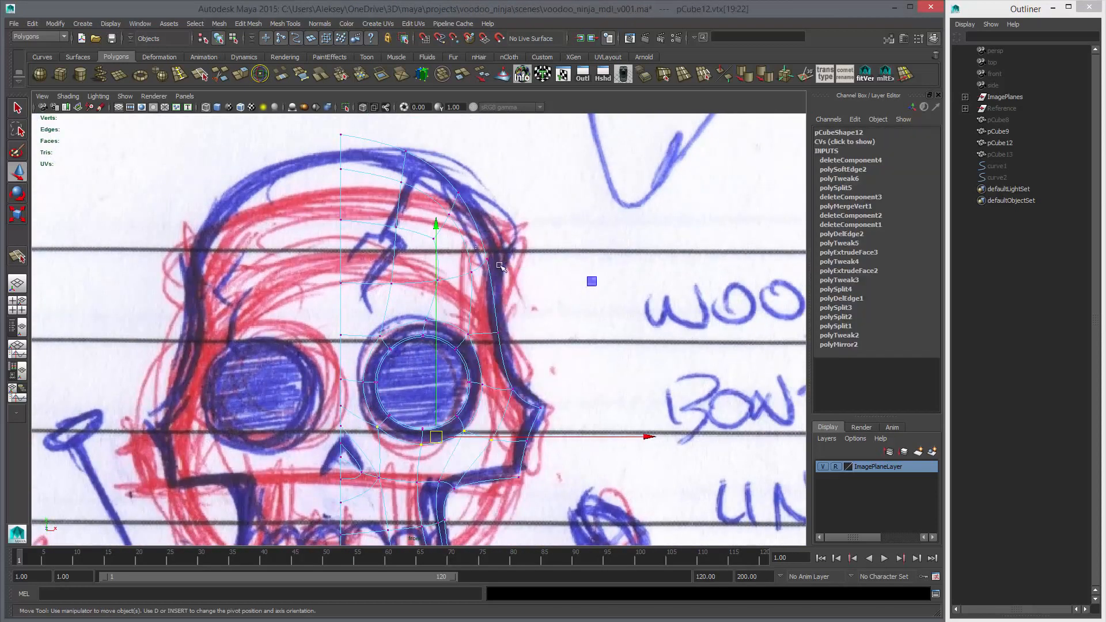
click(489, 257)
click(497, 334)
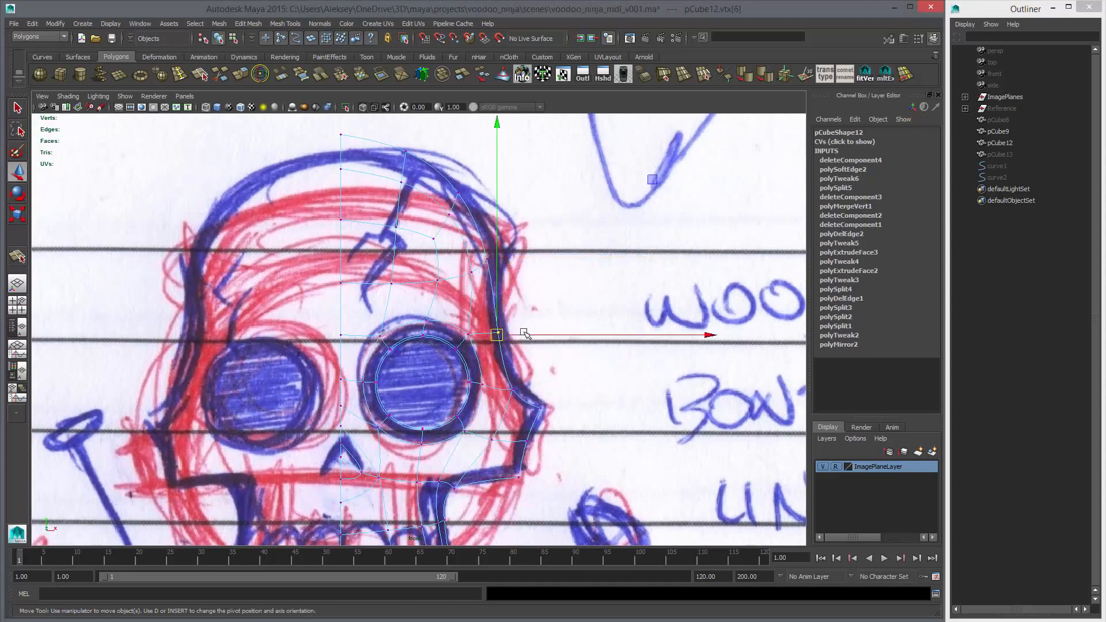
drag(514, 334, 518, 335)
click(487, 260)
drag(515, 258, 531, 281)
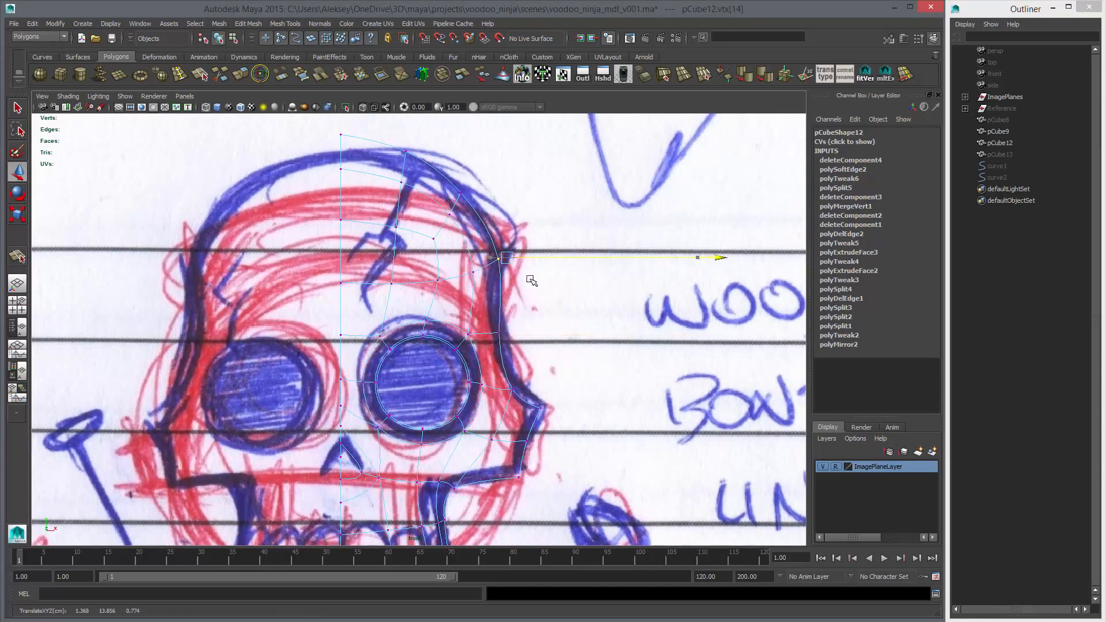
middle_drag(497, 289, 504, 291)
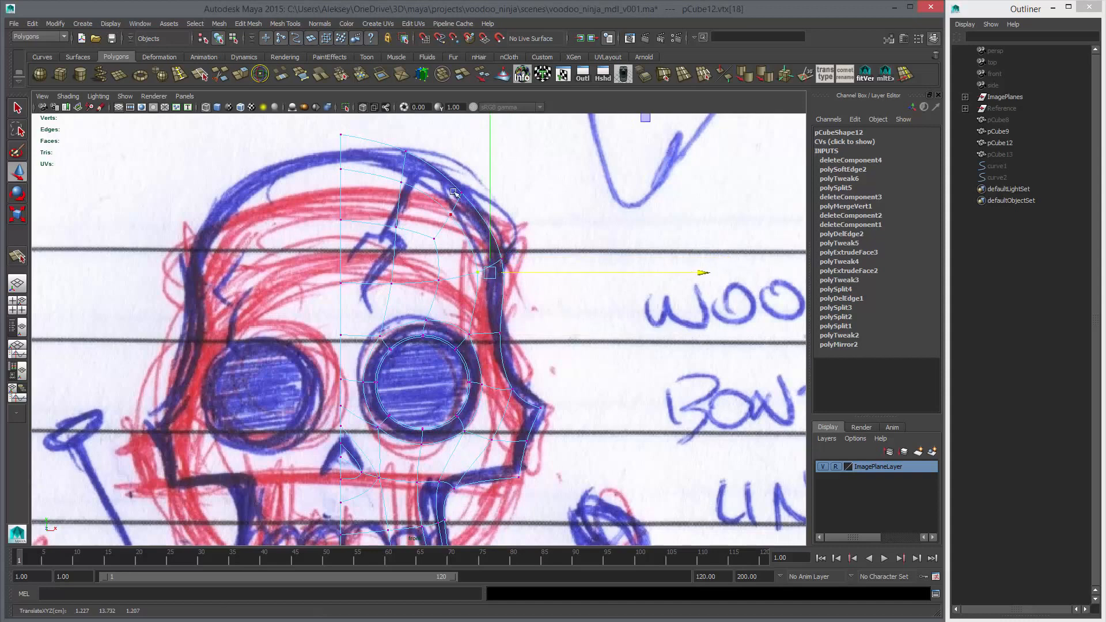
click(462, 192)
middle_drag(488, 214, 500, 224)
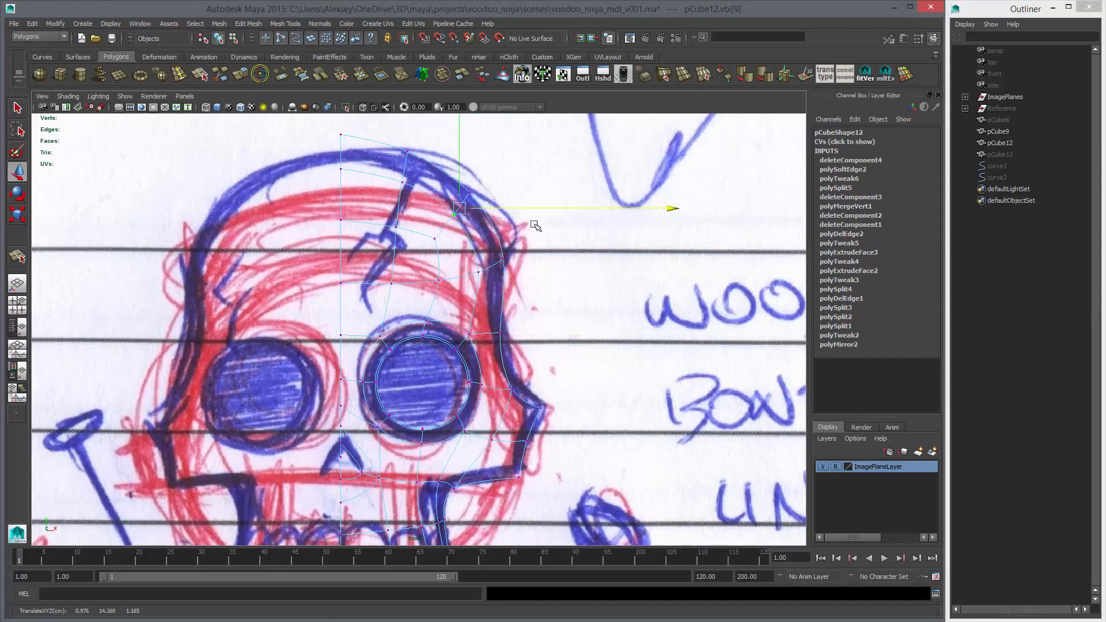
Clear the half skull's construction history and check its smoothed shape in the perspective view
key(space)
key(space)
alt+drag(588, 279, 470, 336)
key(F8)
click(573, 321)
click(482, 306)
click(572, 331)
mouse_move(572, 332)
alt+mouse_down()
mouse_move(519, 341)
mouse_move(664, 318)
mouse_move(505, 319)
mouse_move(506, 330)
mouse_move(444, 363)
mouse_move(539, 361)
alt+mouse_up()
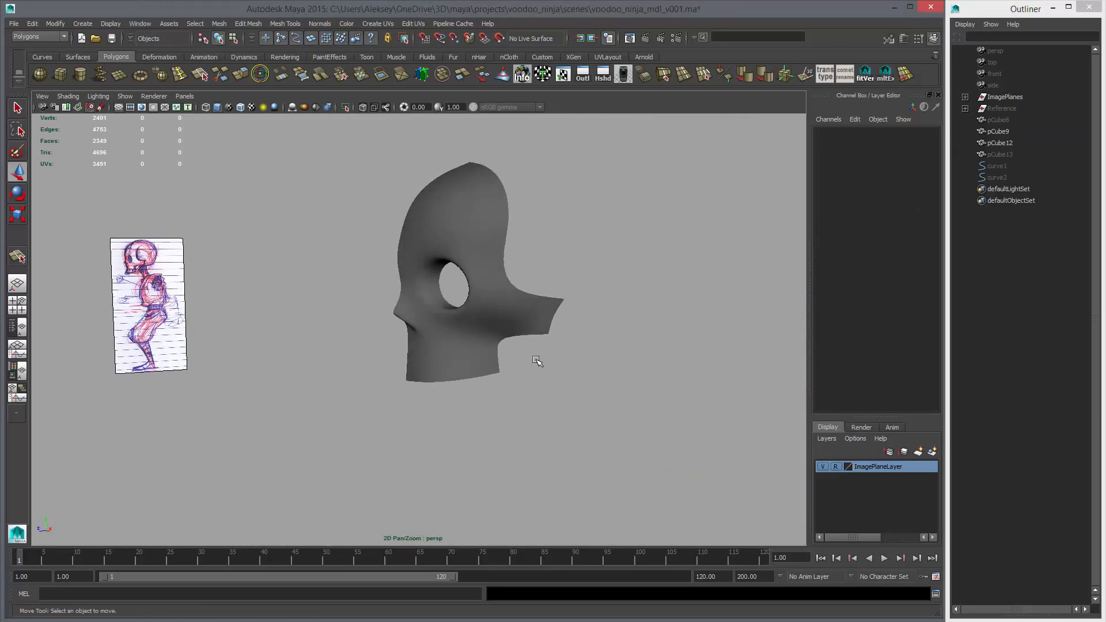
alt+drag(538, 361, 476, 323)
Mirror the half skull with Mirror Geometry into a full face and look over the result
click(453, 298)
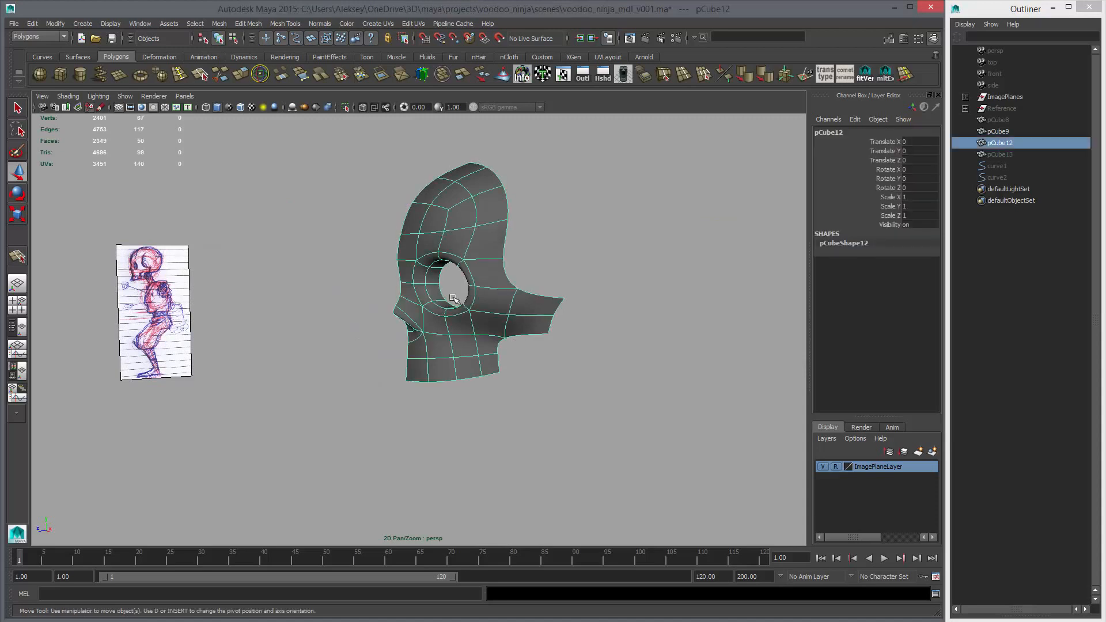
alt+drag(314, 134, 310, 93)
click(240, 23)
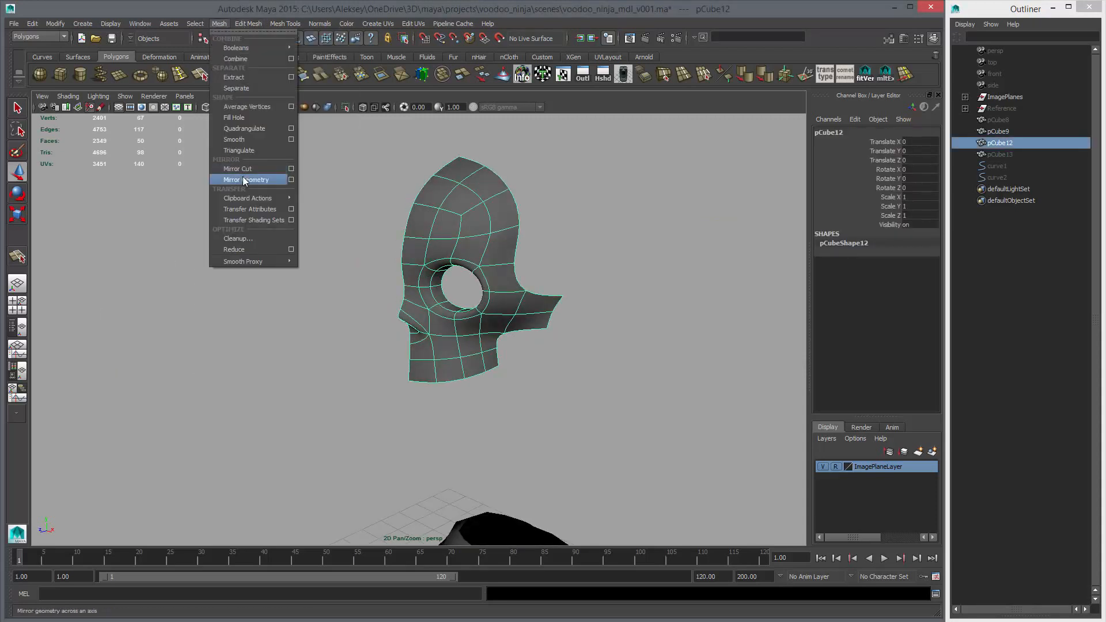
click(243, 179)
alt+drag(283, 197, 403, 308)
click(525, 258)
alt+right_drag(403, 308, 443, 340)
alt+drag(443, 340, 425, 321)
click(425, 321)
Adjust the depth of the brow vertices above the eye socket against the side sketch
key(space)
key(space)
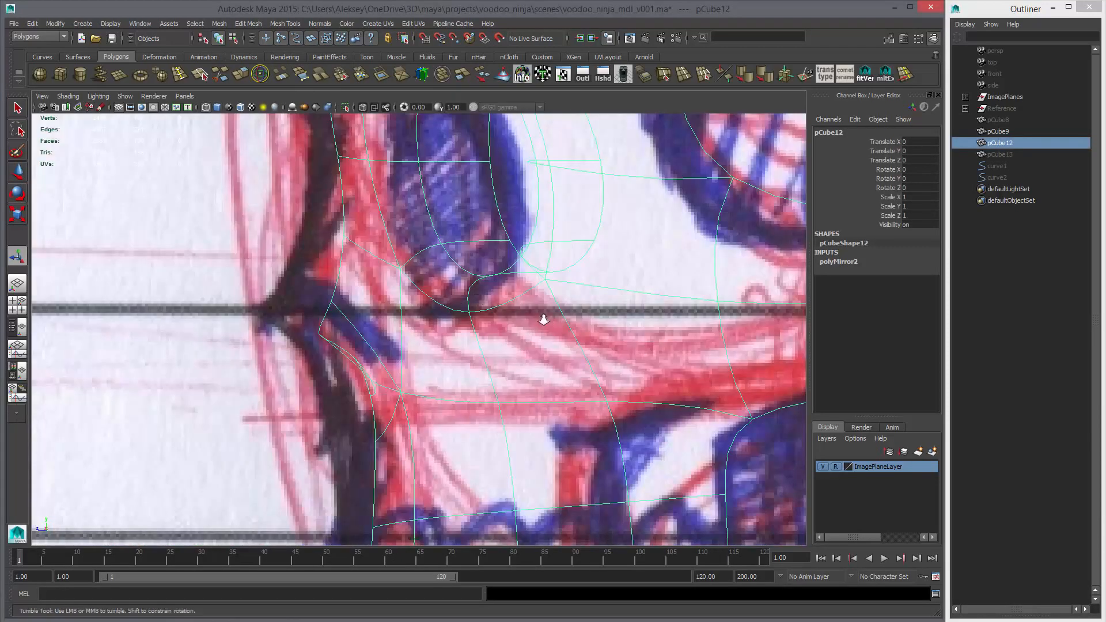
key(f)
key(3)
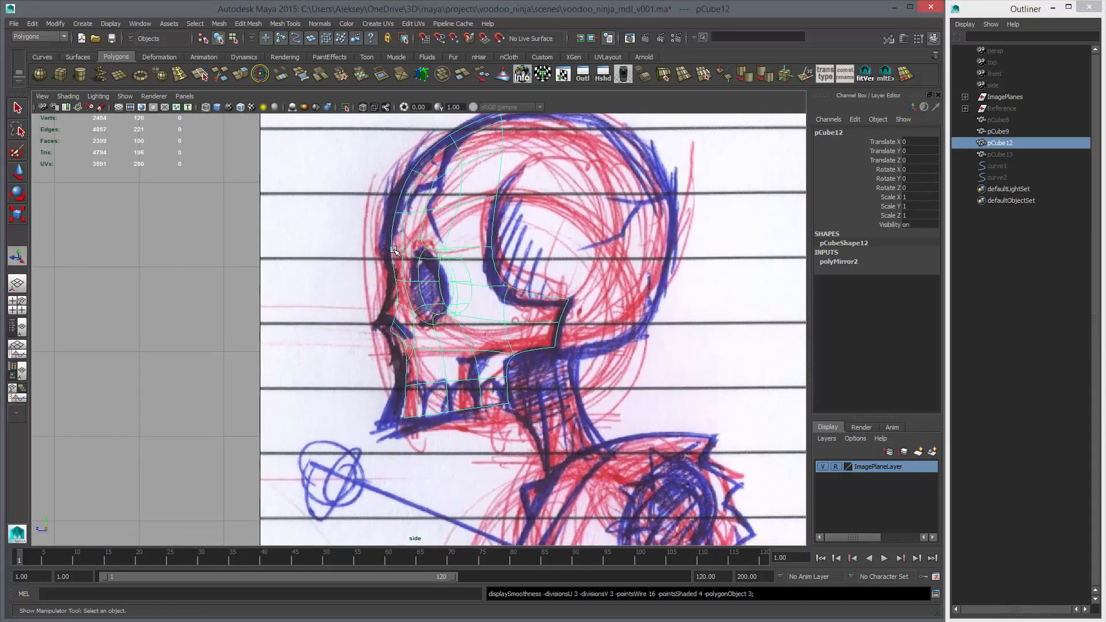
right_drag(410, 249, 377, 248)
key(1)
drag(392, 243, 407, 253)
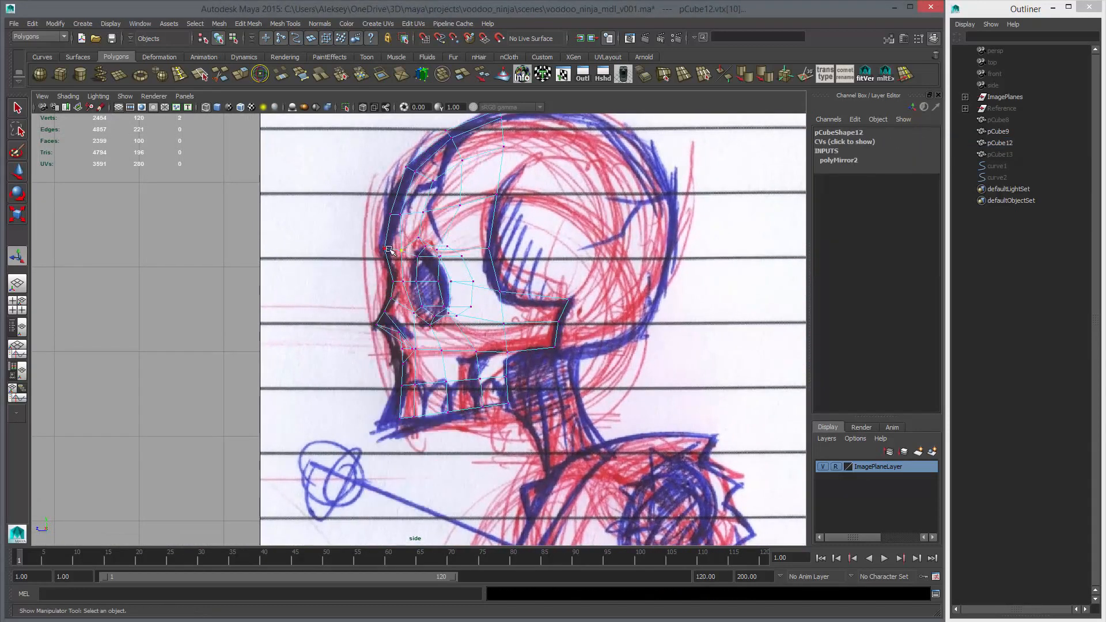
key(w)
Unhide the cranium mesh pCube13 and check how it fits behind the unsmoothed face in the perspective view
key(space)
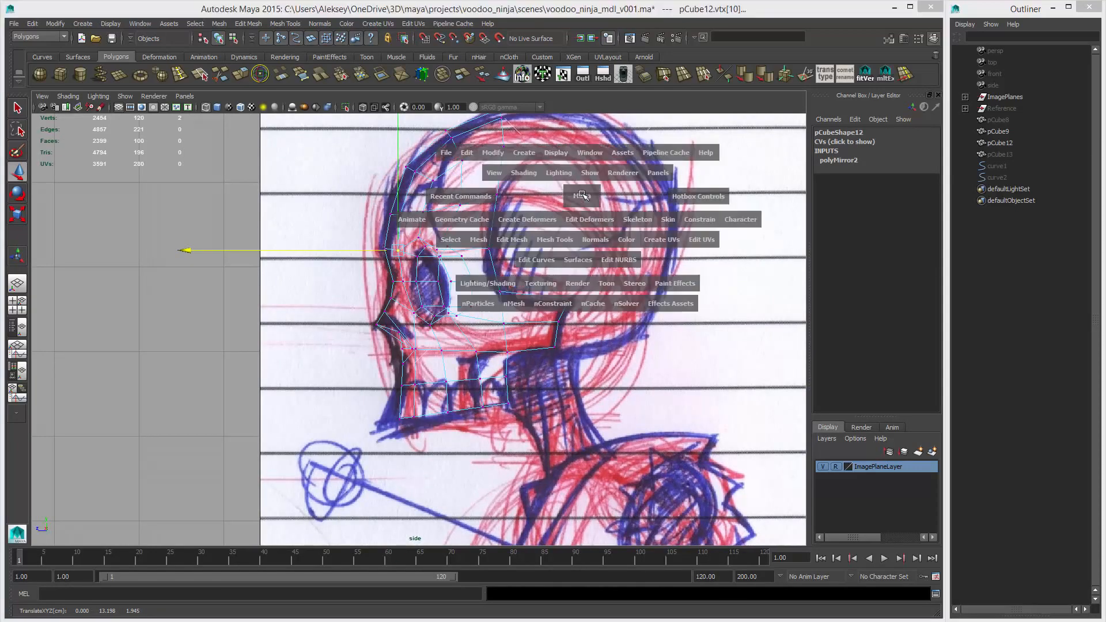
drag(580, 196, 587, 225)
mouse_move(540, 282)
alt+mouse_down()
mouse_move(535, 322)
mouse_move(552, 346)
mouse_move(509, 333)
mouse_move(337, 387)
mouse_move(410, 382)
mouse_move(528, 338)
mouse_move(217, 308)
mouse_move(357, 326)
alt+mouse_up()
key(1)
click(999, 155)
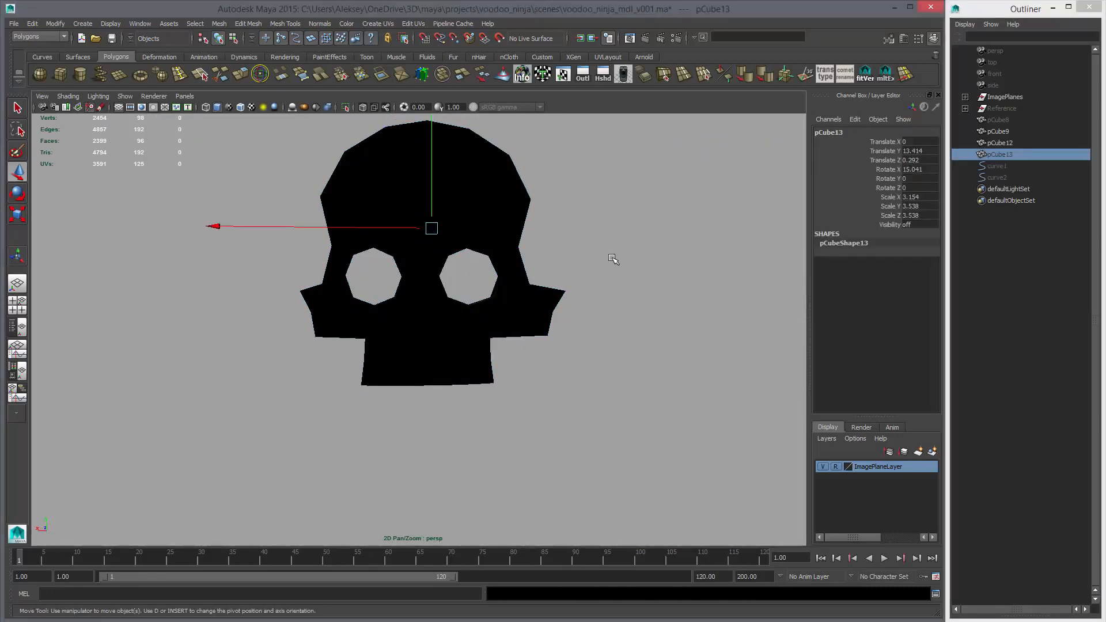
alt+drag(612, 268, 548, 297)
alt+right_drag(548, 298, 518, 287)
alt+middle_drag(518, 287, 479, 301)
alt+drag(478, 301, 481, 294)
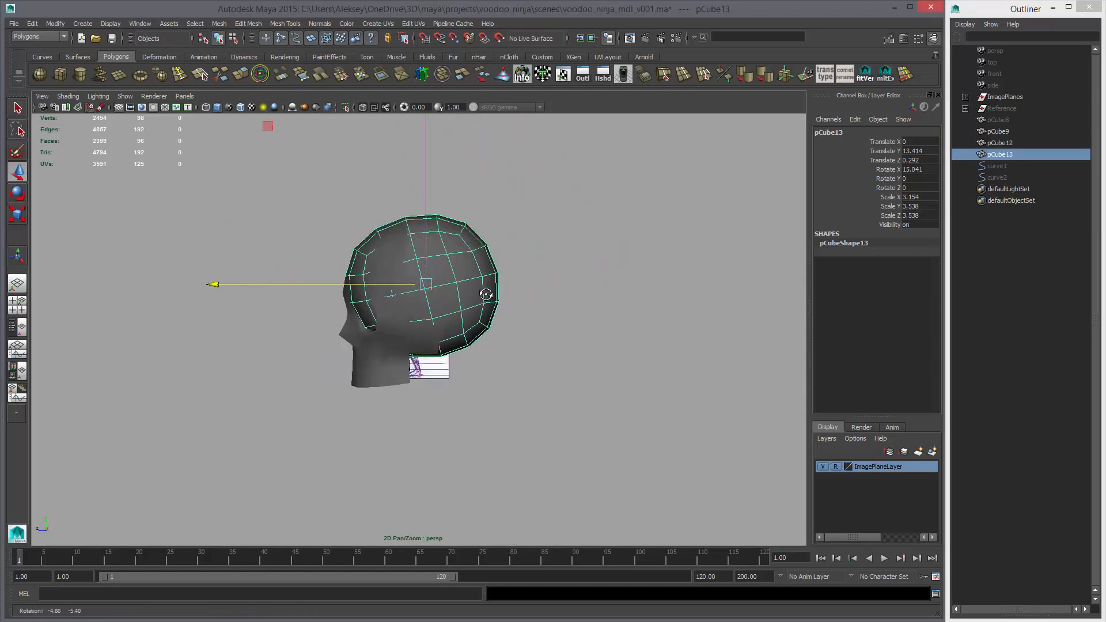
Delete the front faces of cranium mesh pCube13 that overlap the face, using the side view
key(space)
key(space)
alt+middle_drag(534, 239, 507, 288)
key(q)
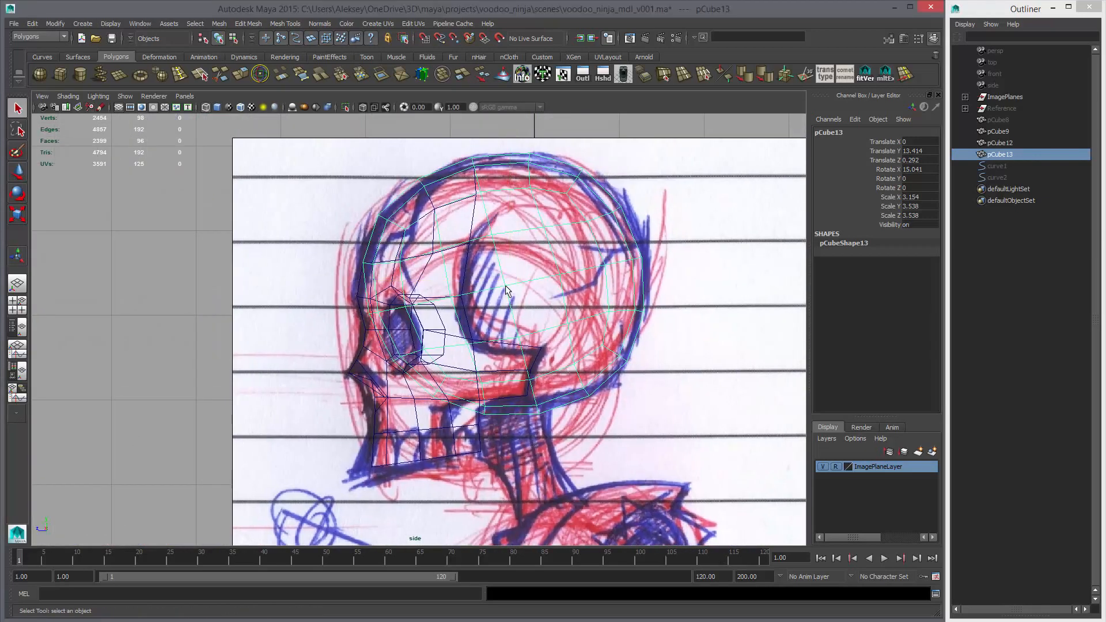
right_drag(507, 294, 507, 335)
drag(329, 182, 472, 277)
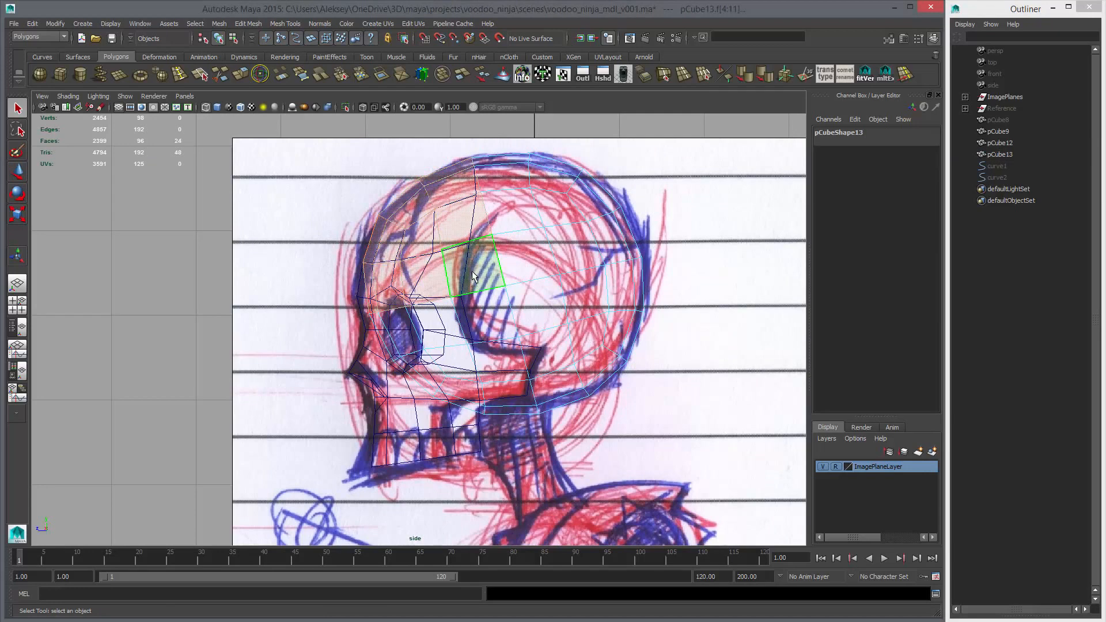
key(Delete)
alt+middle_drag(497, 271, 485, 227)
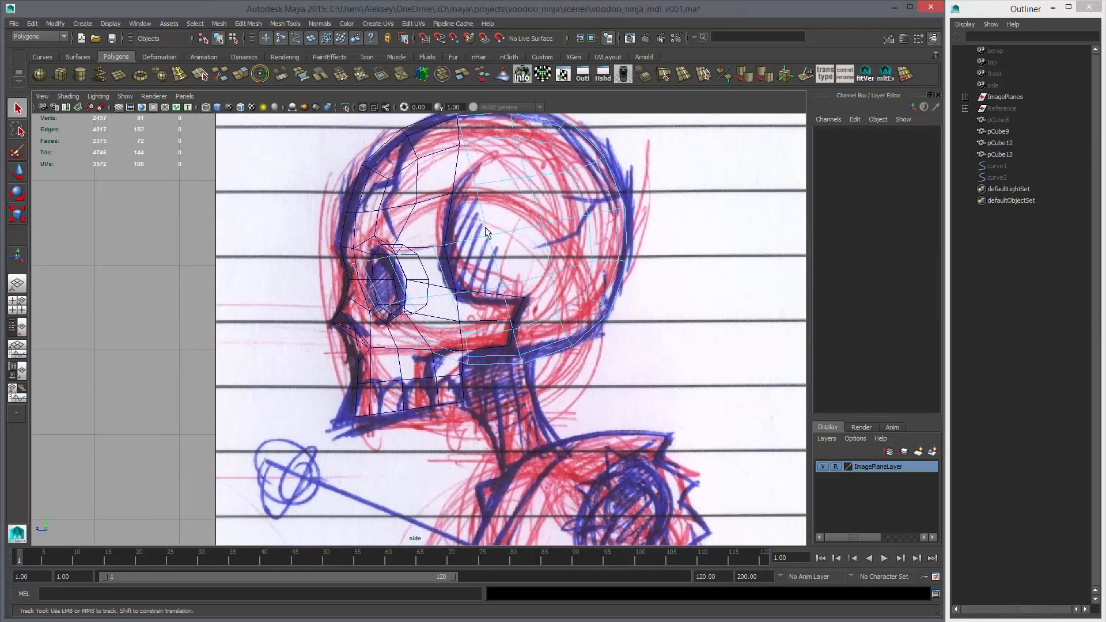
drag(423, 361, 426, 362)
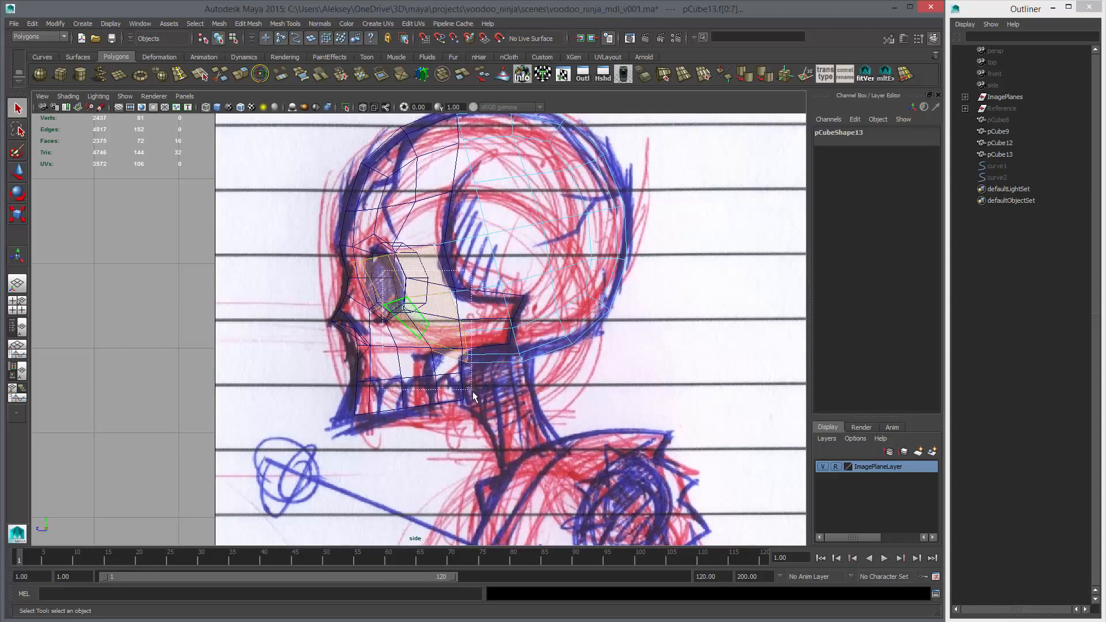
key(Delete)
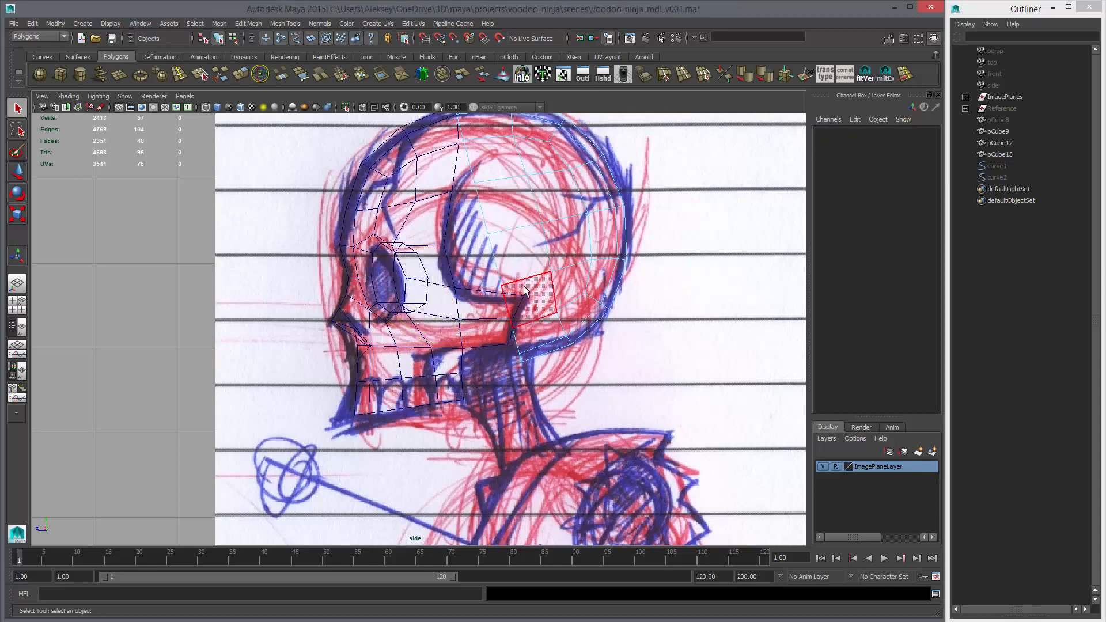
Scale the two opposite side vertices on the cranium's open front border slightly inward along X
mouse_move(525, 291)
alt+middle_down()
mouse_move(511, 306)
mouse_move(503, 296)
alt+middle_up()
key(5)
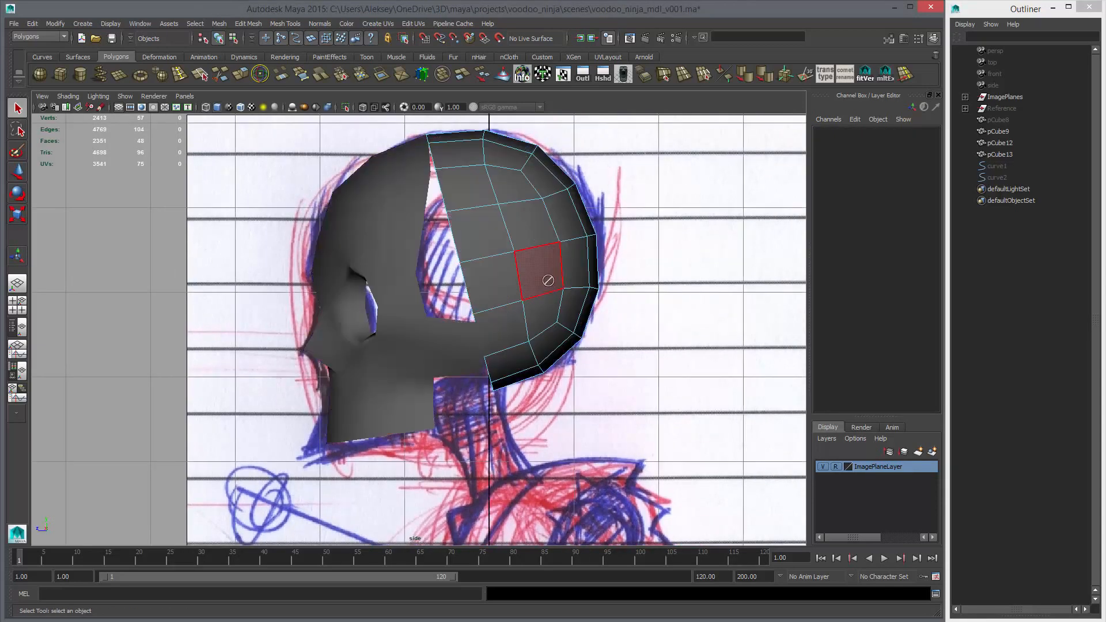
key(space)
key(space)
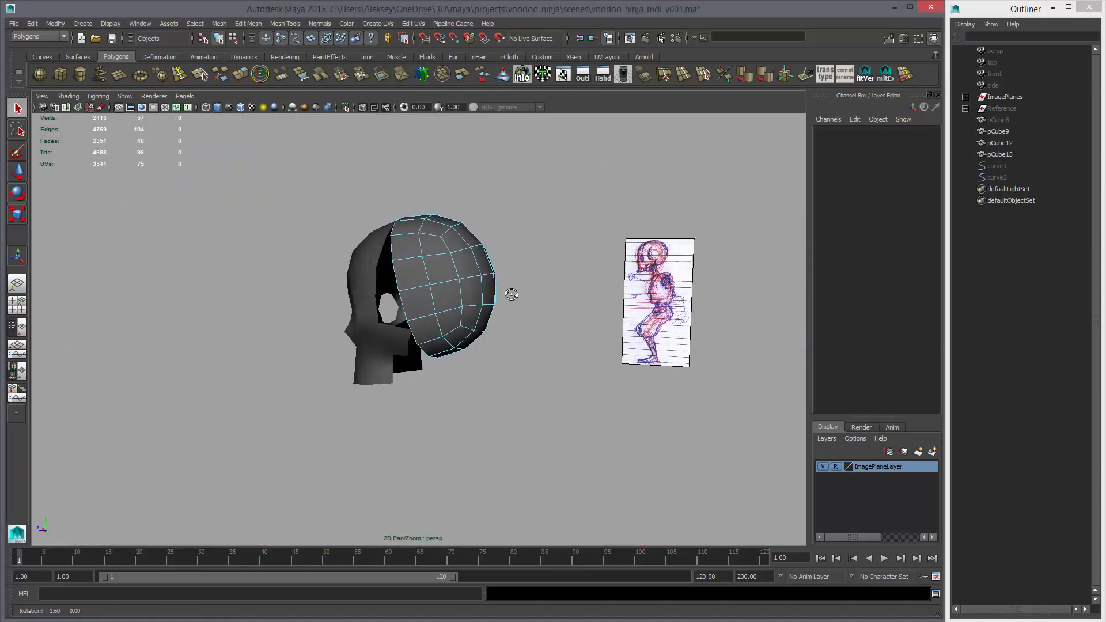
alt+drag(510, 292, 424, 328)
right_drag(424, 328, 354, 323)
click(354, 322)
alt+drag(420, 340, 404, 329)
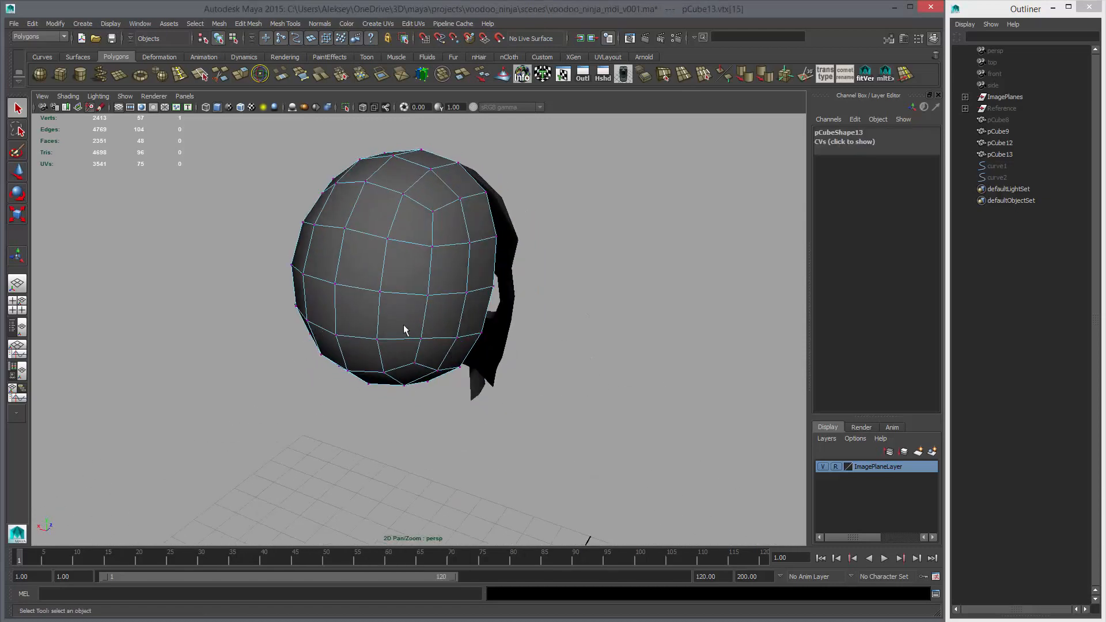
shift+click(493, 287)
key(w)
alt+drag(494, 291, 509, 338)
key(r)
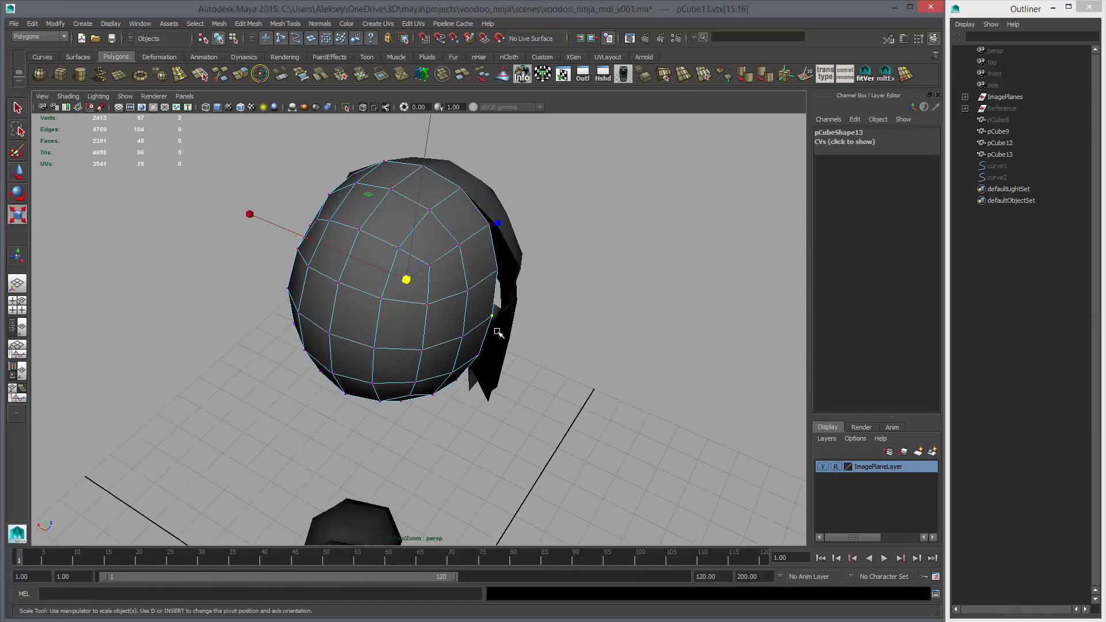
drag(253, 216, 258, 219)
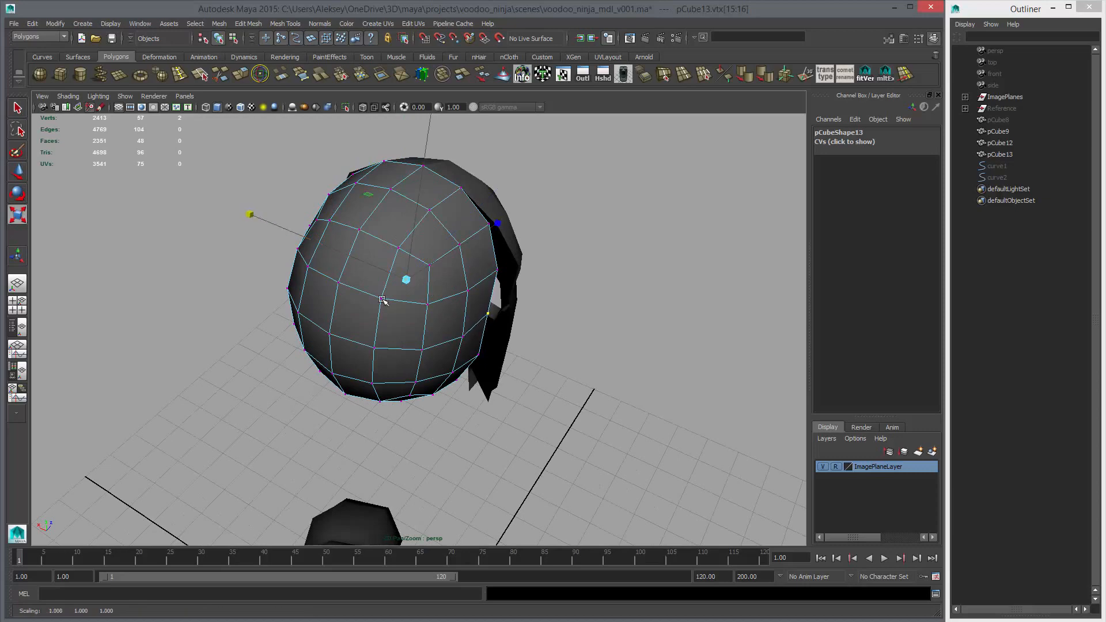
Inspect the cranium's border vertices and the face's rear border edges in the perspective and side views
click(462, 337)
alt+drag(415, 338, 394, 331)
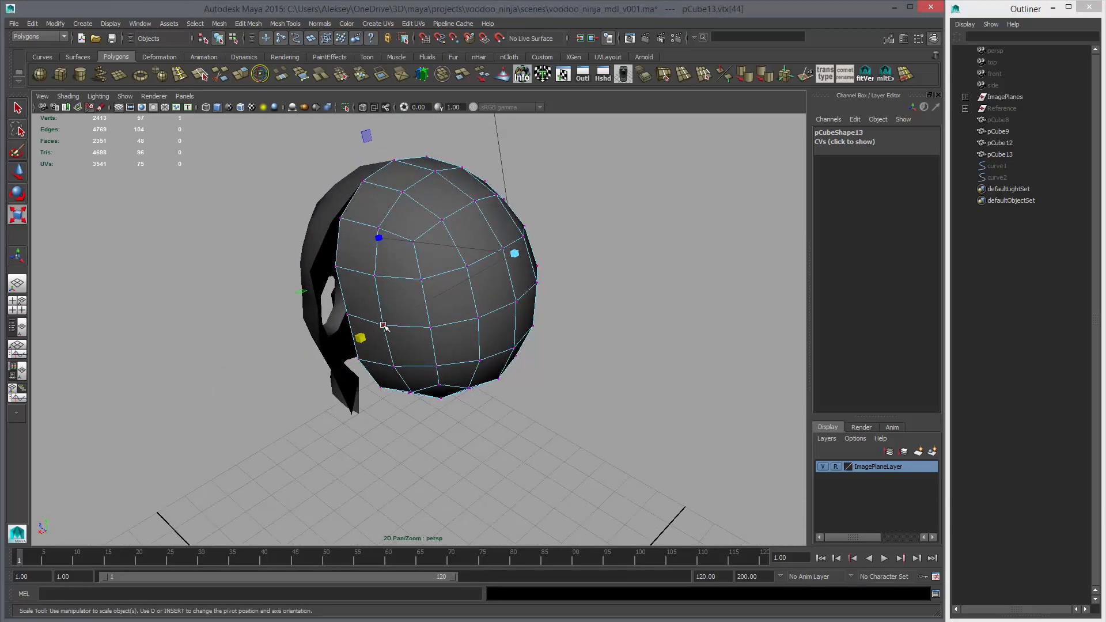
shift+click(383, 327)
middle_drag(378, 347, 389, 353)
alt+drag(431, 352, 489, 352)
click(452, 219)
right_click(453, 219)
click(452, 196)
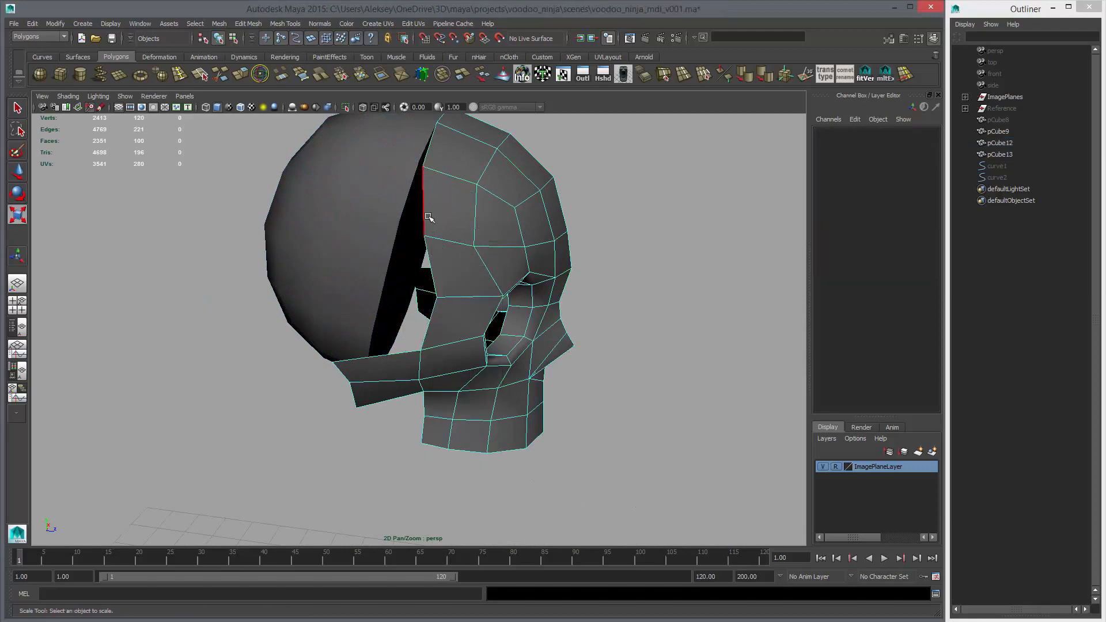
click(455, 170)
key(space)
key(space)
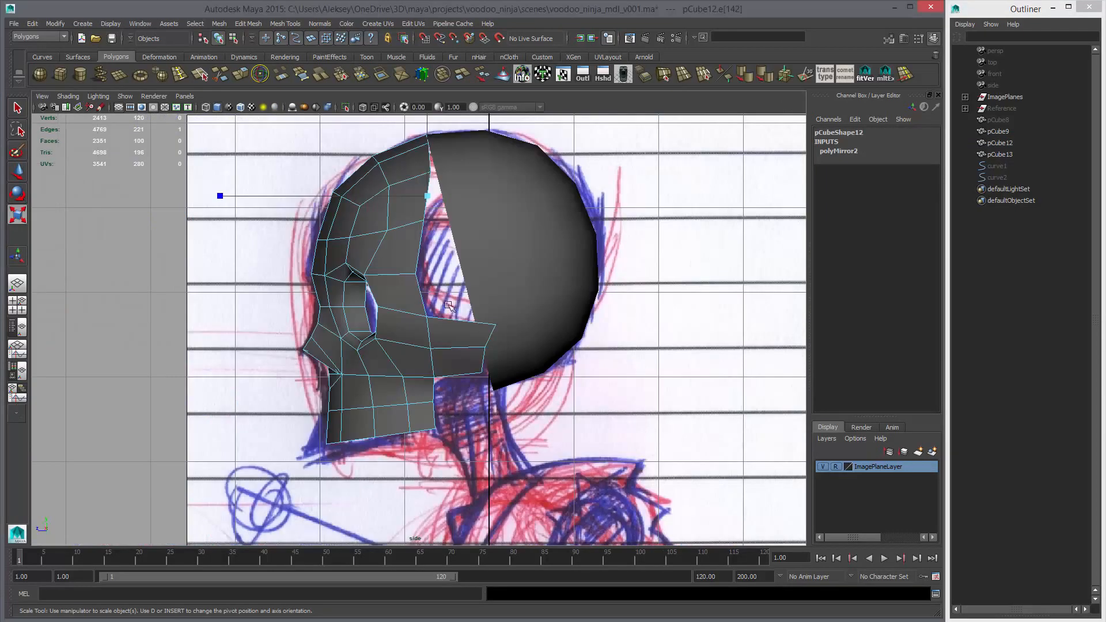
scroll(443, 200, up, 3)
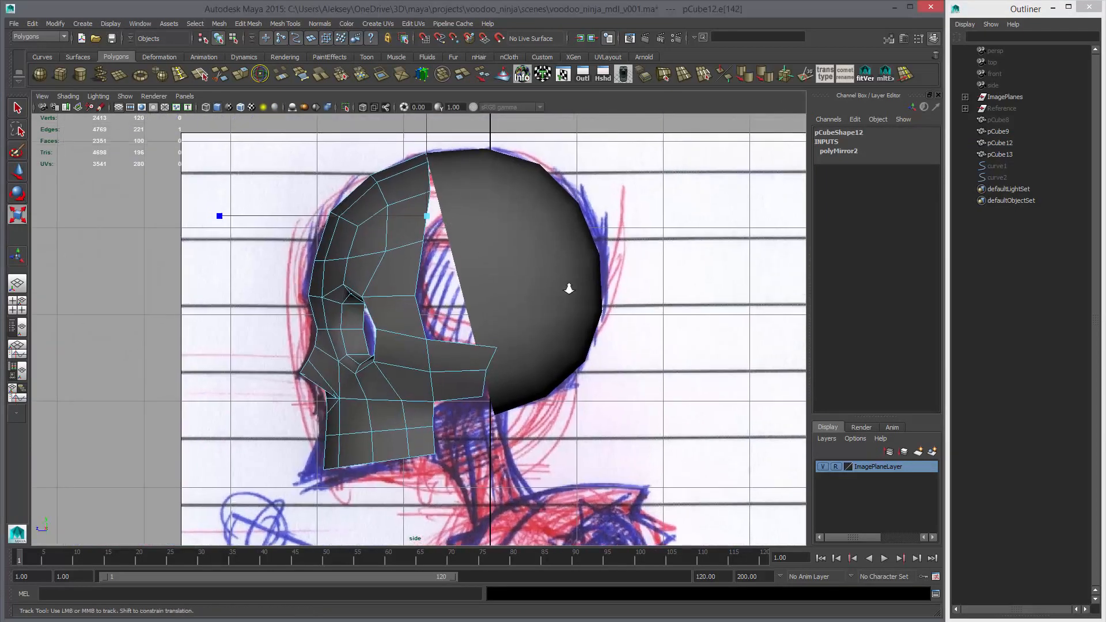
Delete the negative-X half of the face mesh pCube12 in the top view
key(space)
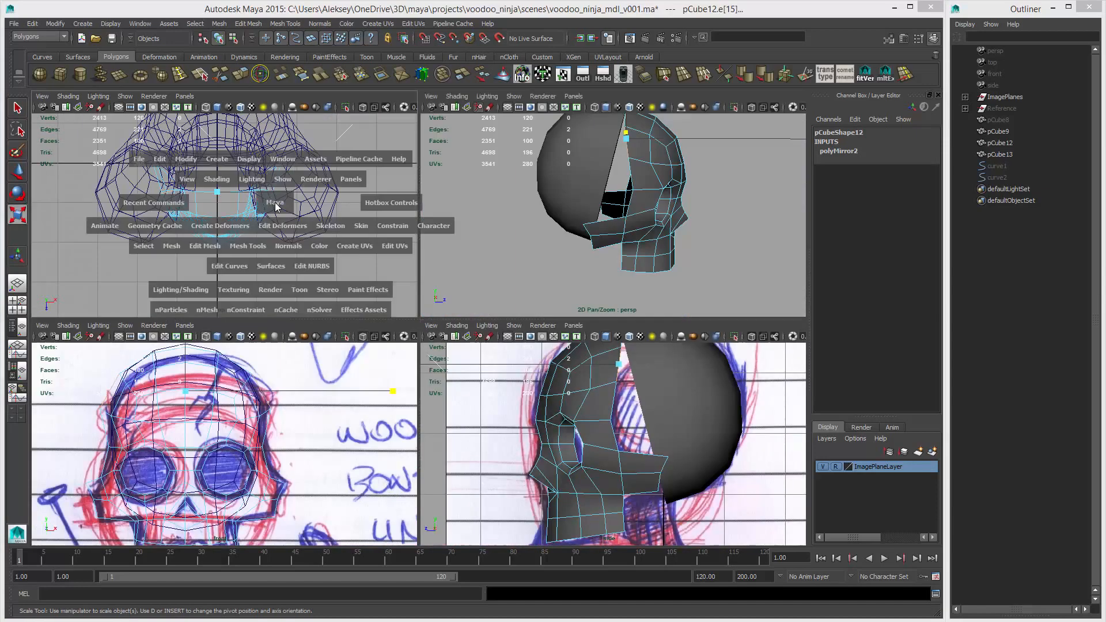
key(space)
right_drag(392, 349, 392, 374)
drag(274, 248, 405, 436)
key(Delete)
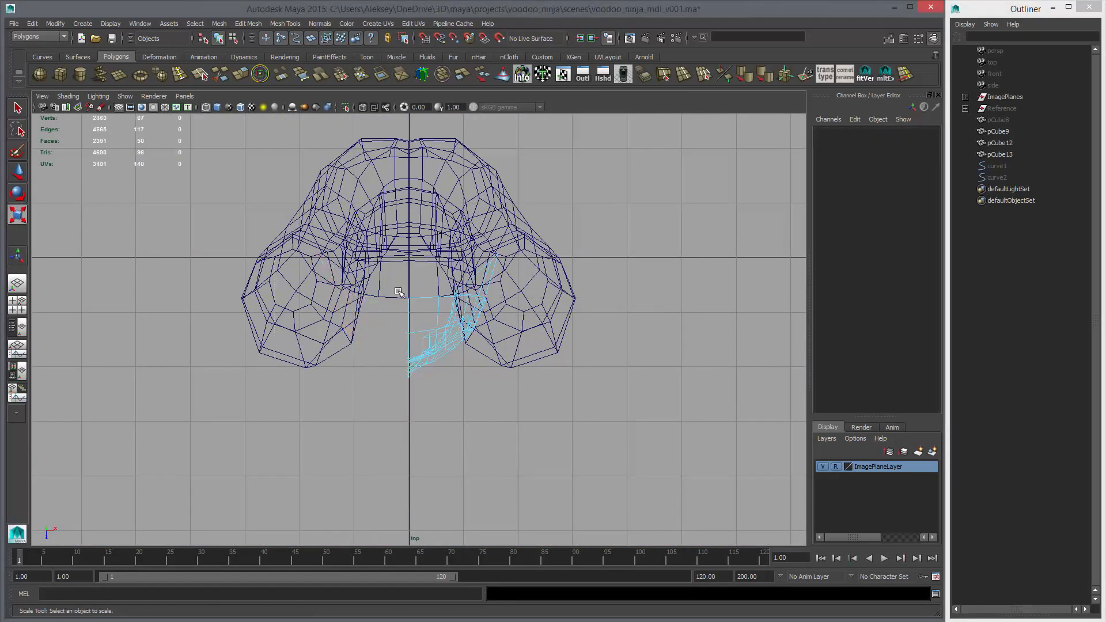
Delete the matching negative-X half of the cranium mesh pCube13
click(397, 296)
right_drag(396, 296, 395, 326)
drag(393, 348, 393, 348)
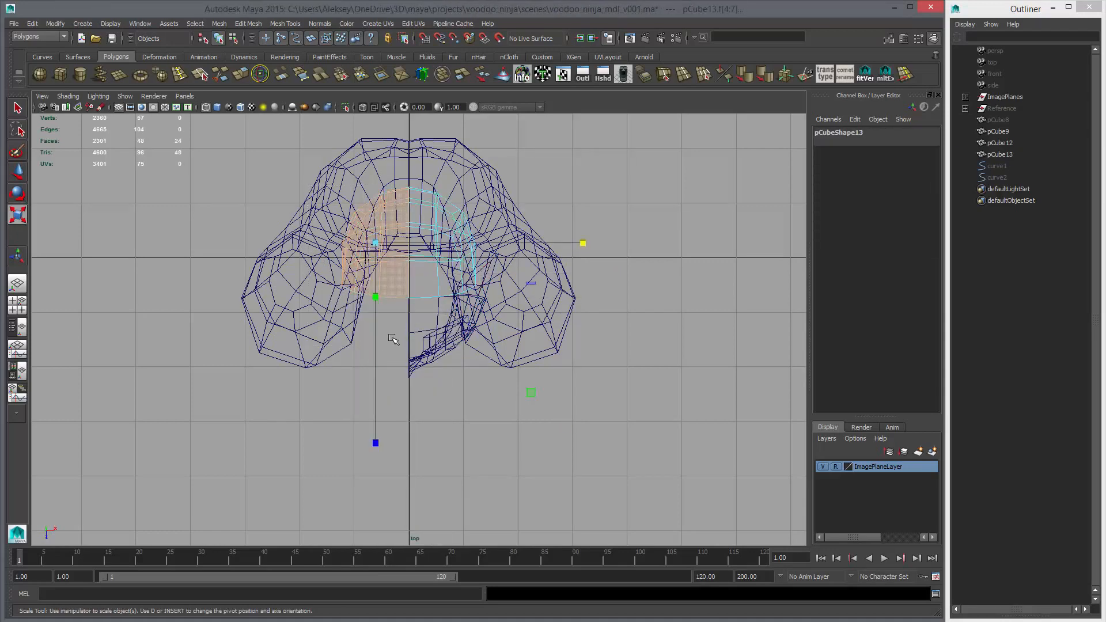
key(Delete)
Combine the half face pCube12 and the half cranium pCube13 into one mesh
key(space)
key(space)
alt+drag(453, 288, 406, 236)
click(406, 236)
key(F8)
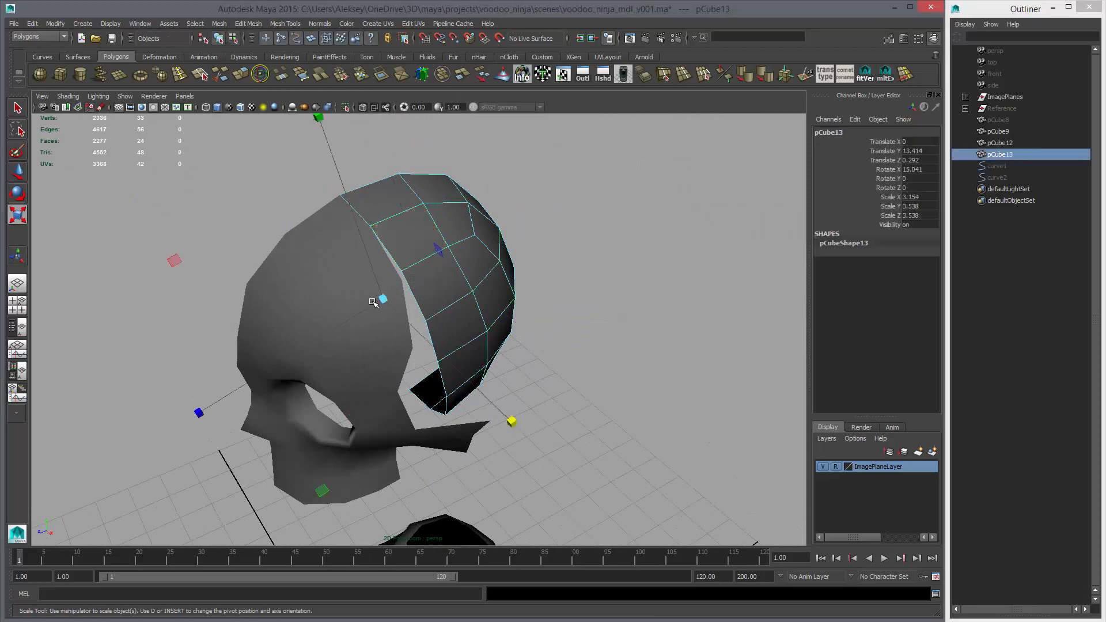
click(343, 281)
shift+click(416, 229)
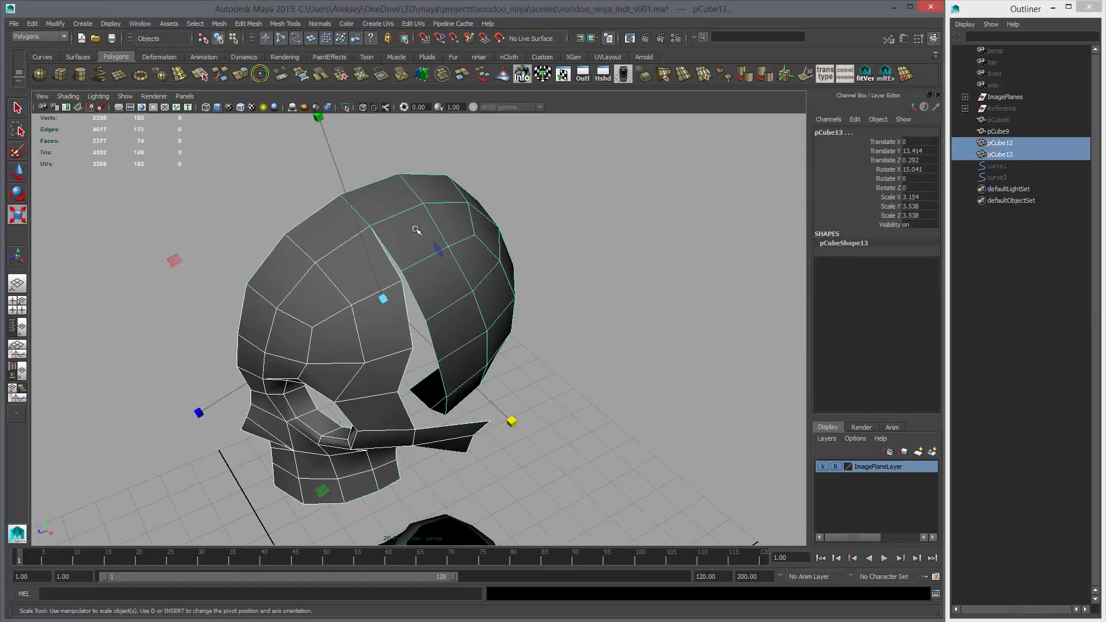
click(166, 76)
key(ctrl+z)
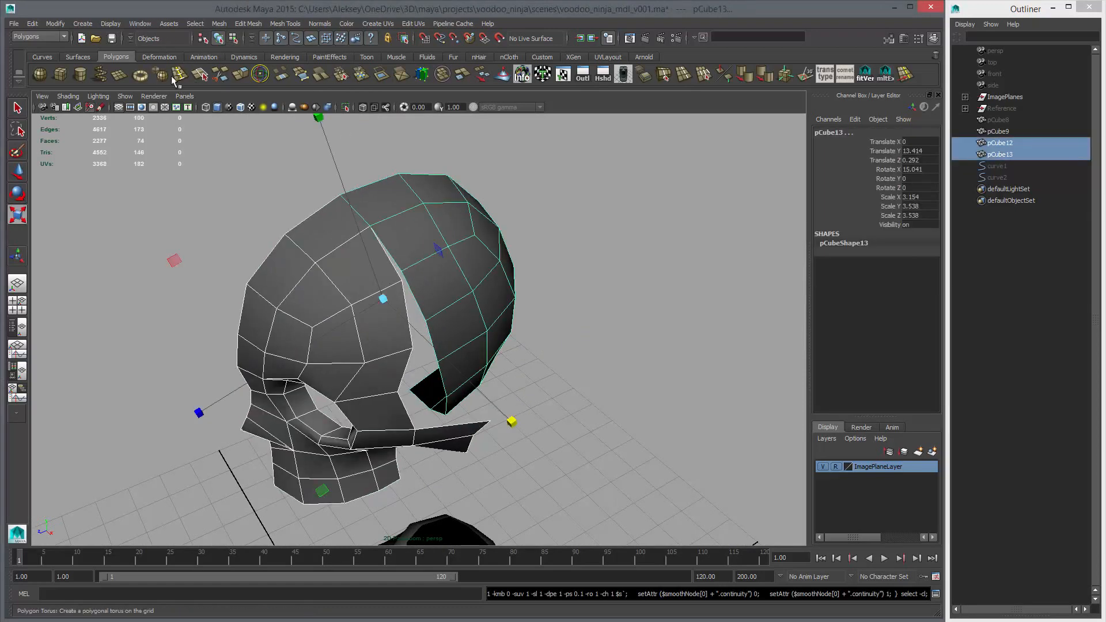
click(446, 75)
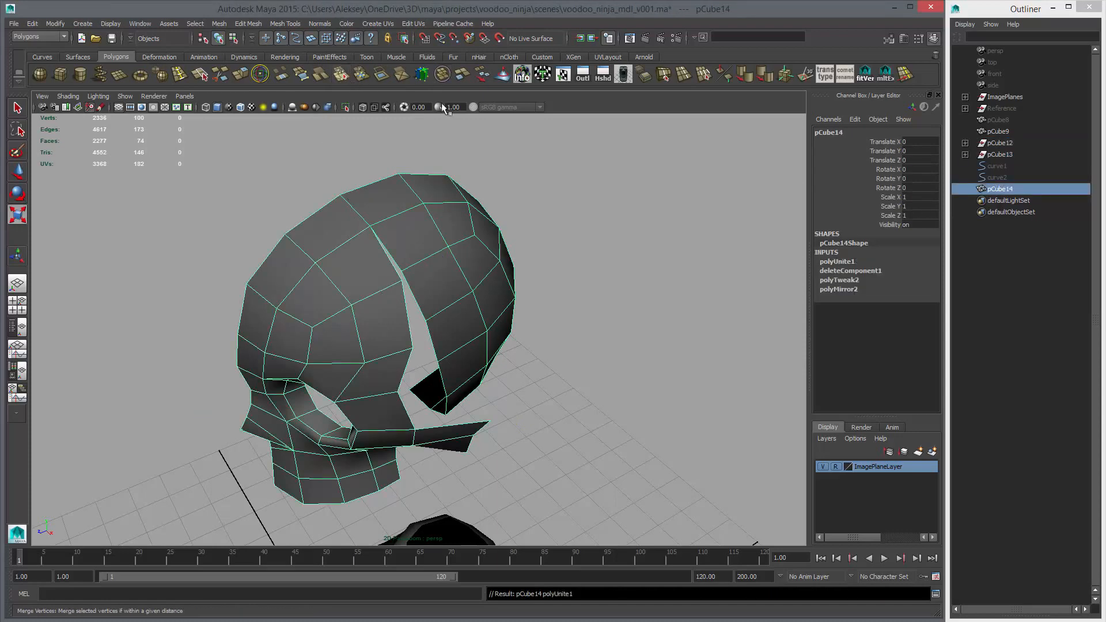
Merge the coincident vertices of the combined half skull and delete its construction history
click(462, 75)
click(746, 78)
click(653, 193)
click(494, 240)
key(alt+shift+d)
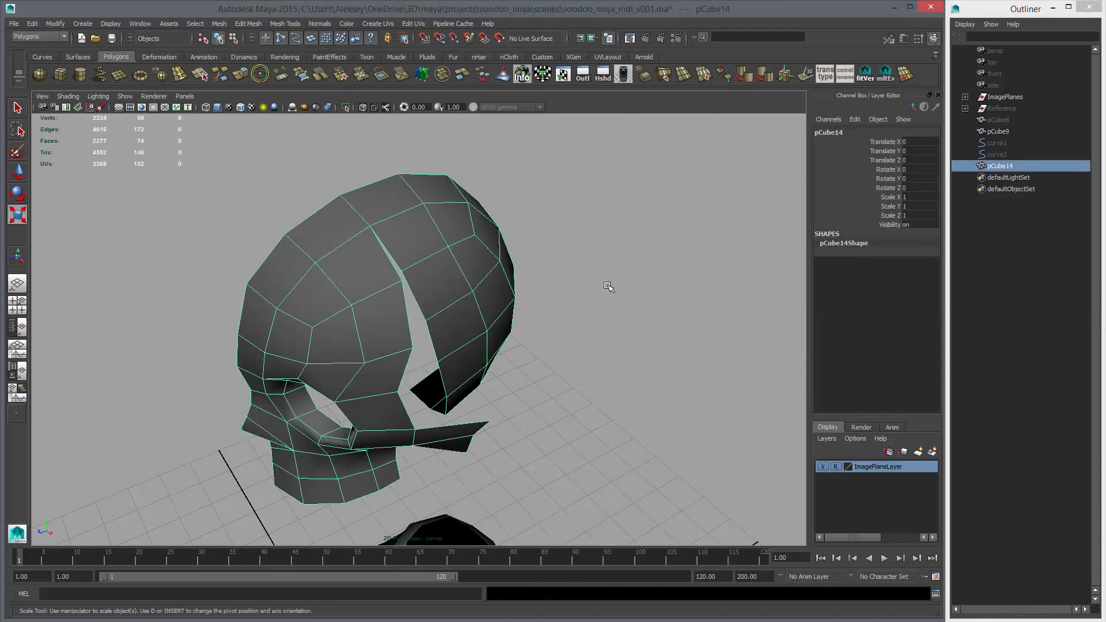
Show the combined half skull in smooth preview and compare its profile with the side sketch
click(608, 286)
alt+drag(609, 286, 536, 284)
click(466, 282)
key(3)
alt+drag(426, 196, 452, 279)
alt+right_drag(452, 279, 409, 288)
alt+drag(409, 288, 593, 403)
key(space)
key(space)
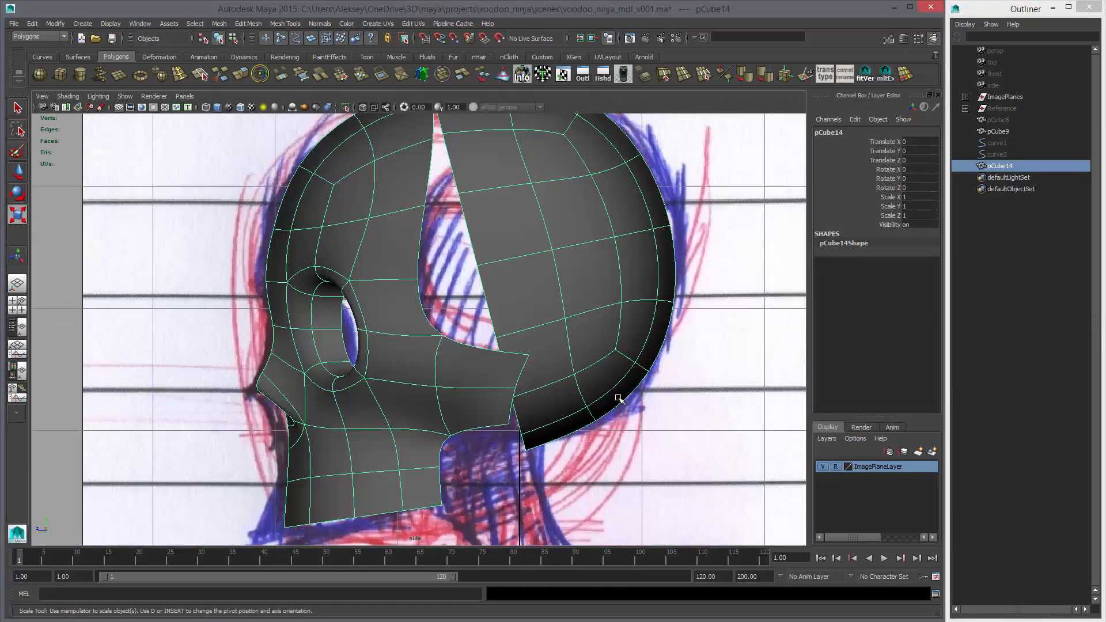
alt+right_drag(619, 397, 474, 355)
key(space)
key(space)
Examine the smoothed gap between face and cranium in perspective and return the mesh to unsmoothed display
click(588, 333)
alt+drag(587, 334, 511, 334)
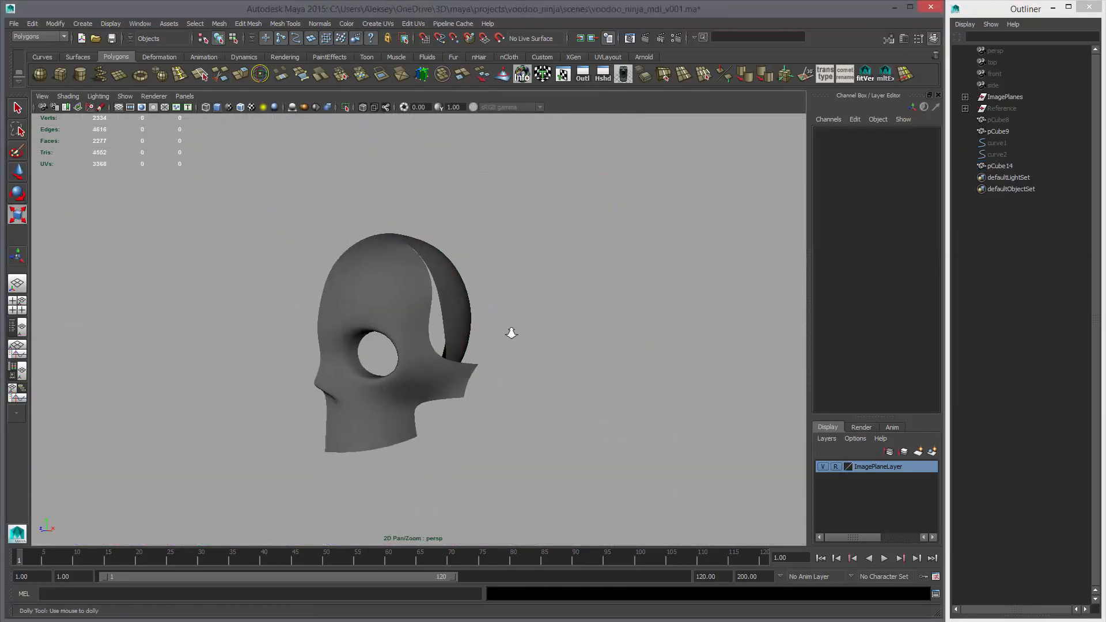
alt+right_drag(511, 334, 426, 311)
alt+drag(426, 310, 382, 345)
alt+right_drag(382, 345, 382, 369)
click(383, 369)
key(1)
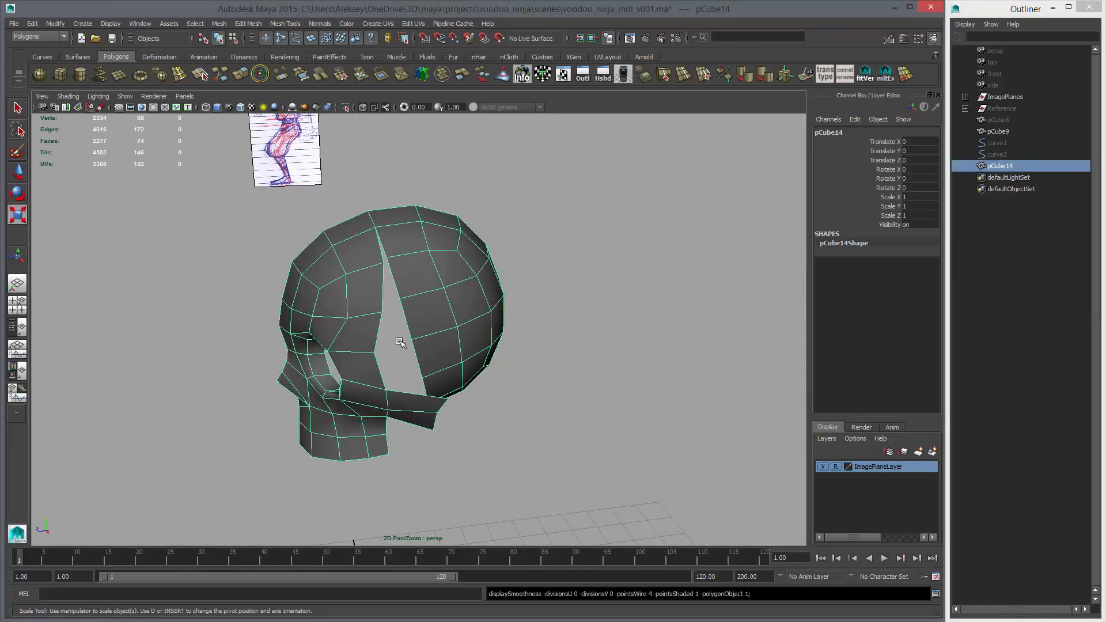
alt+drag(445, 347, 407, 323)
alt+right_drag(407, 323, 410, 312)
Split the cranium's upper front face diagonally down to the open border with Multi-Cut in the side view
key(space)
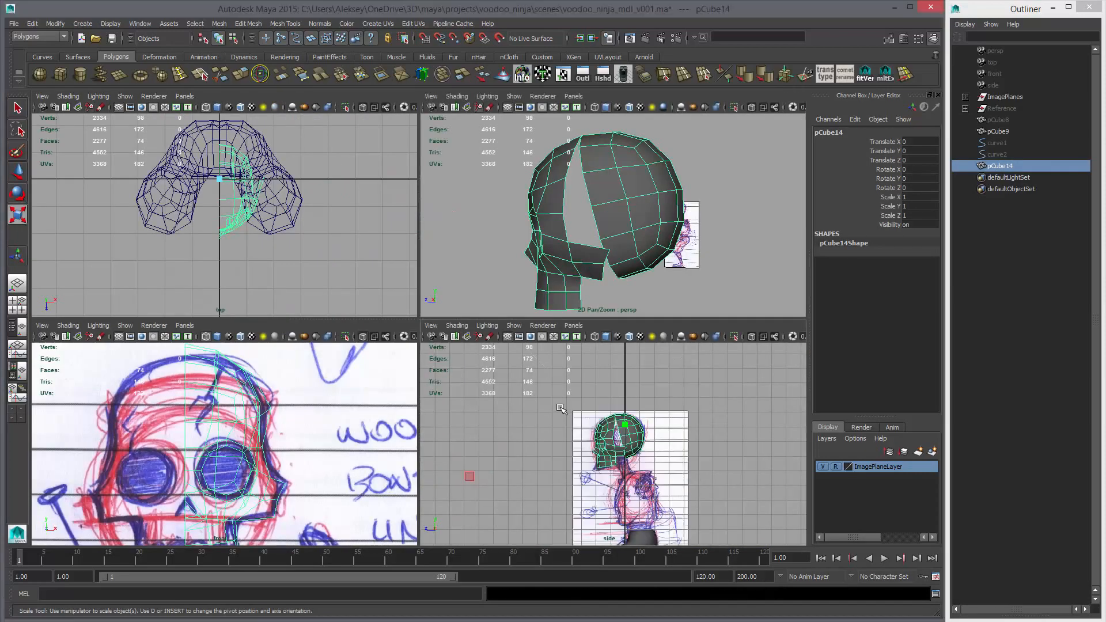
key(space)
key(alt+a)
scroll(494, 283, up, 3)
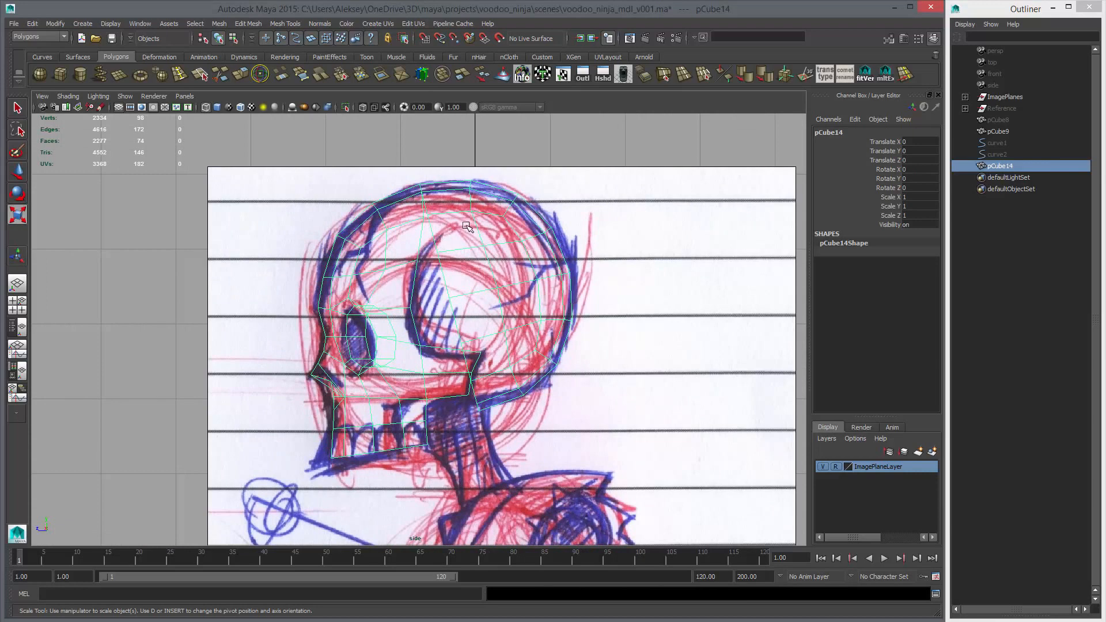
scroll(453, 243, up, 4)
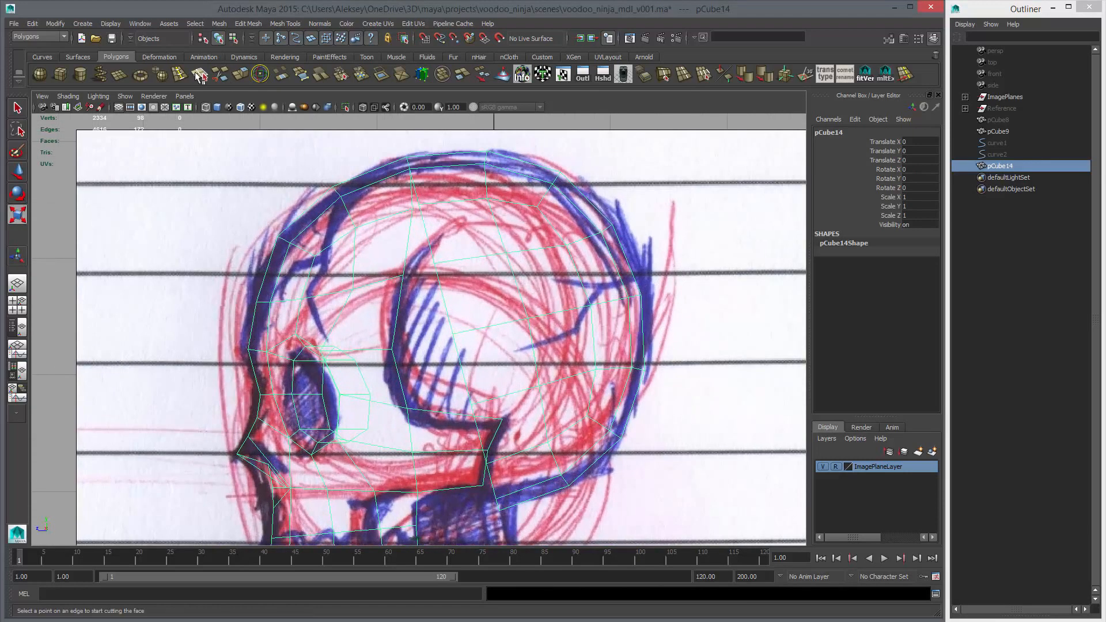
click(221, 75)
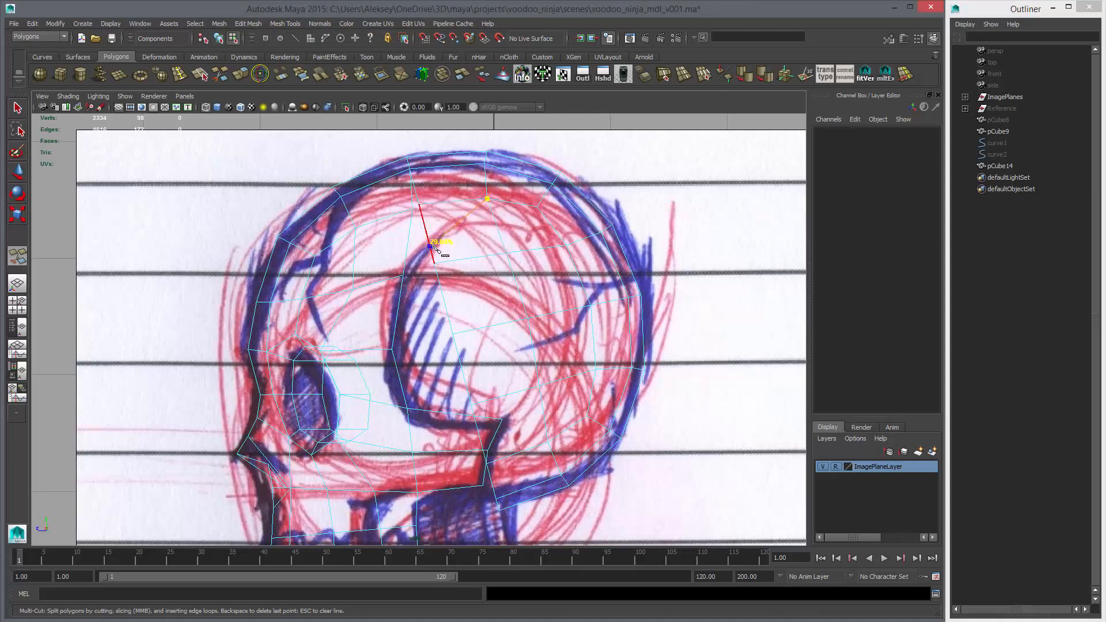
key(w)
scroll(496, 250, up, 2)
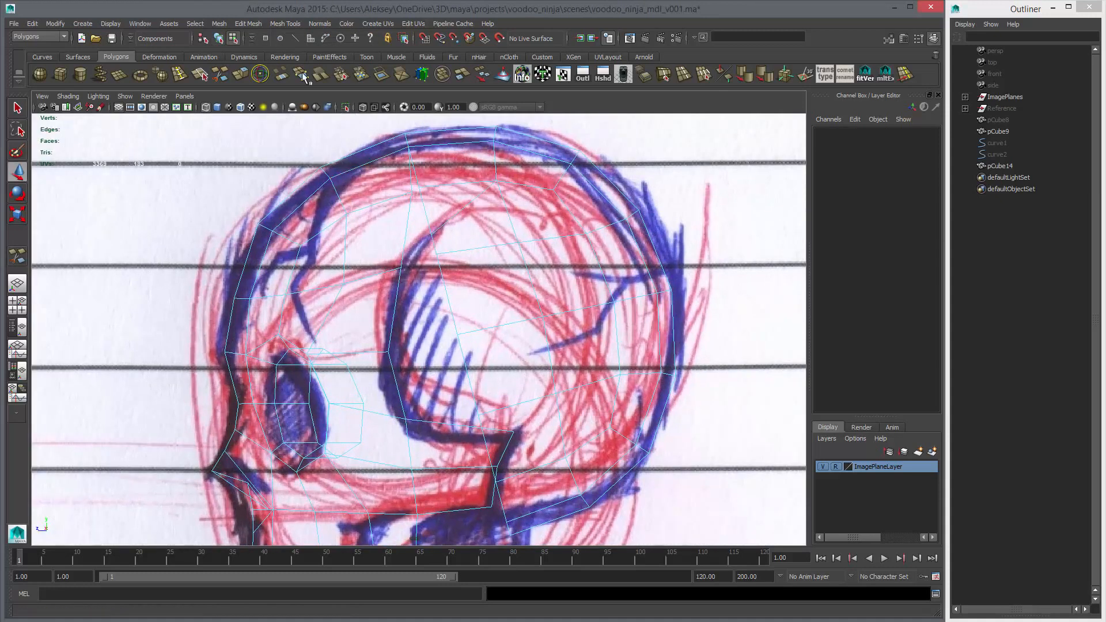
Fill the narrow top end of the gap between face and cranium with a triangle using Append to Polygon
key(space)
key(space)
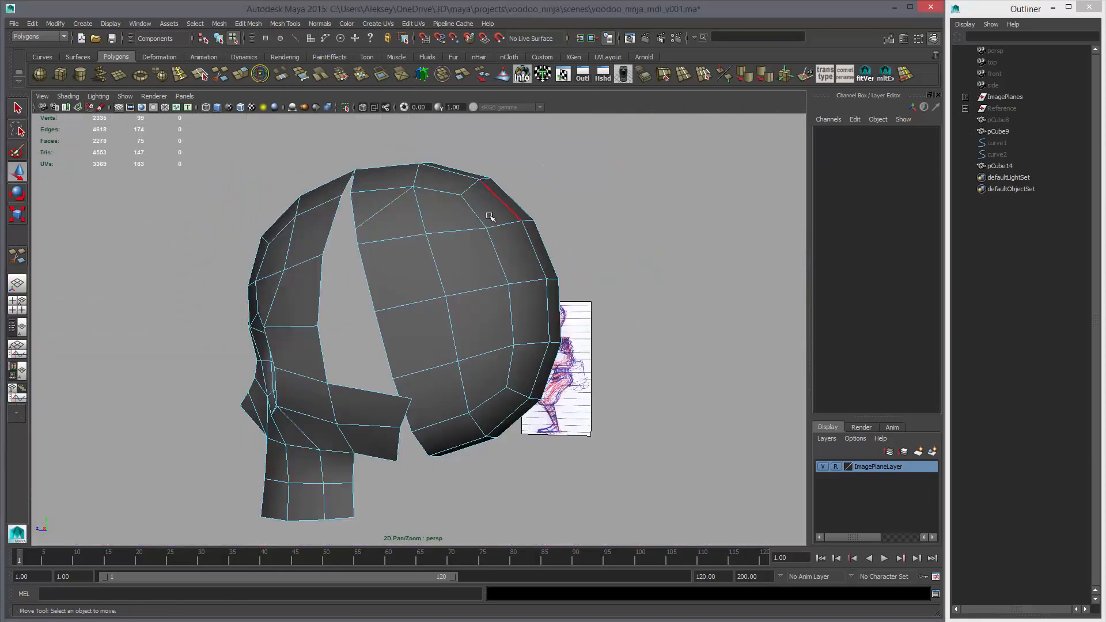
alt+drag(489, 216, 482, 236)
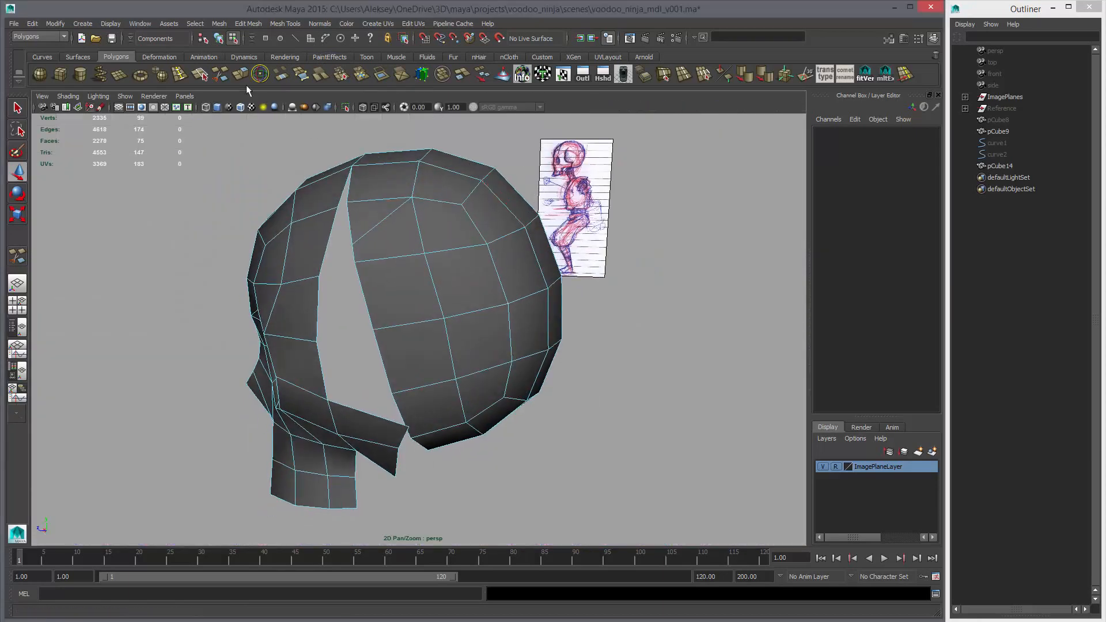
click(285, 75)
click(296, 78)
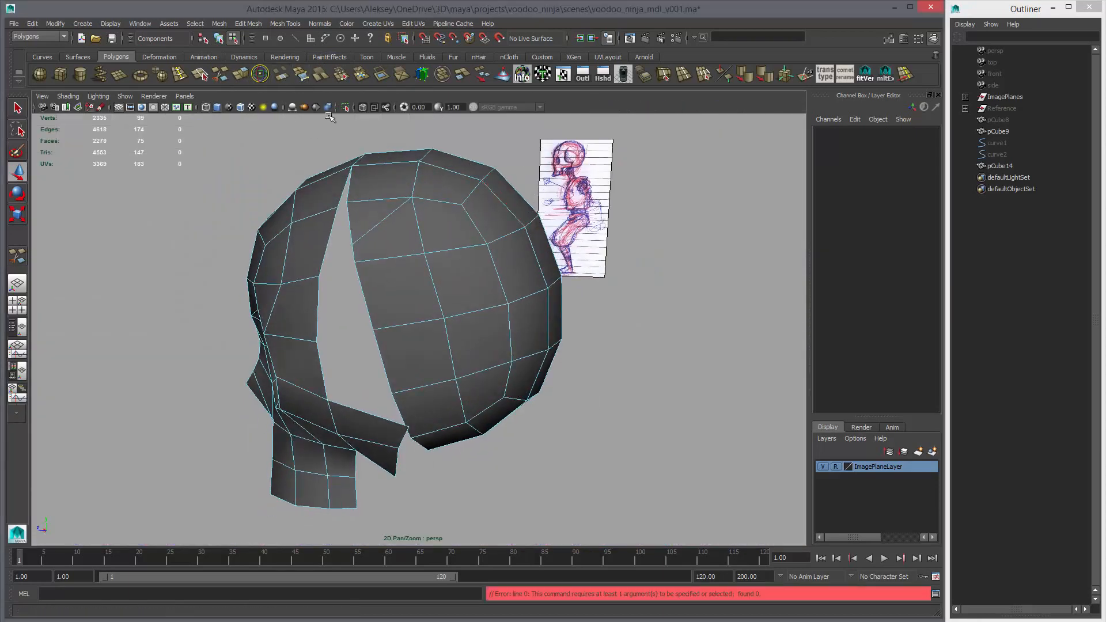
click(344, 191)
click(353, 200)
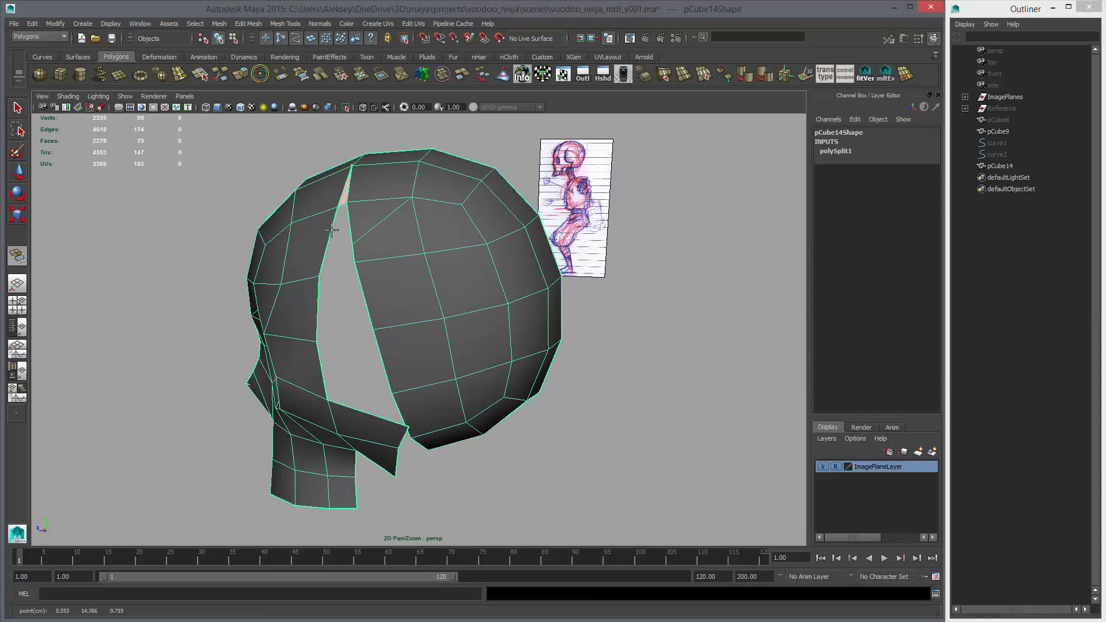
key(w)
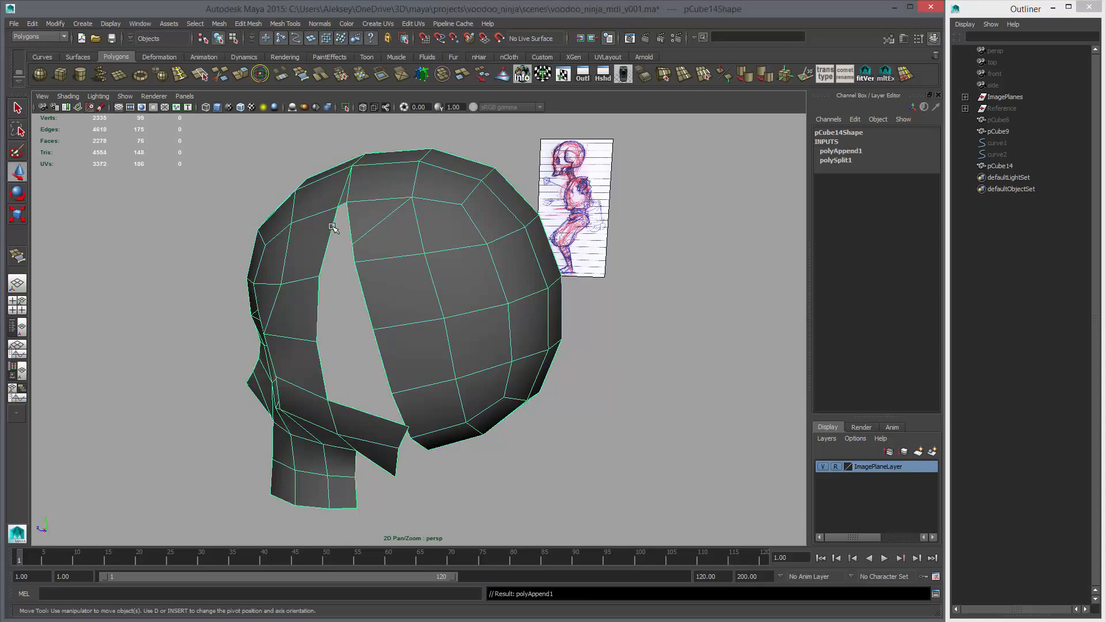
Append another polygon across the upper part of the gap between face and cranium
key(y)
click(333, 227)
click(350, 222)
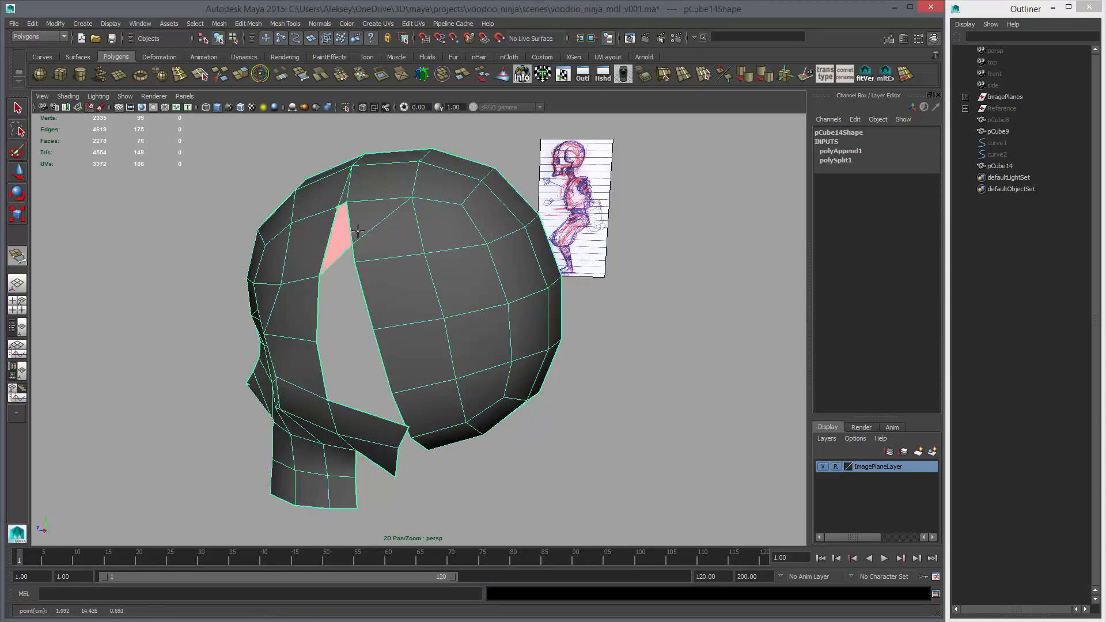
key(Return)
Move the vertices at the gap's upper tip down and toward the back of the head in the side view
alt+drag(360, 233, 397, 247)
key(w)
right_click(352, 216)
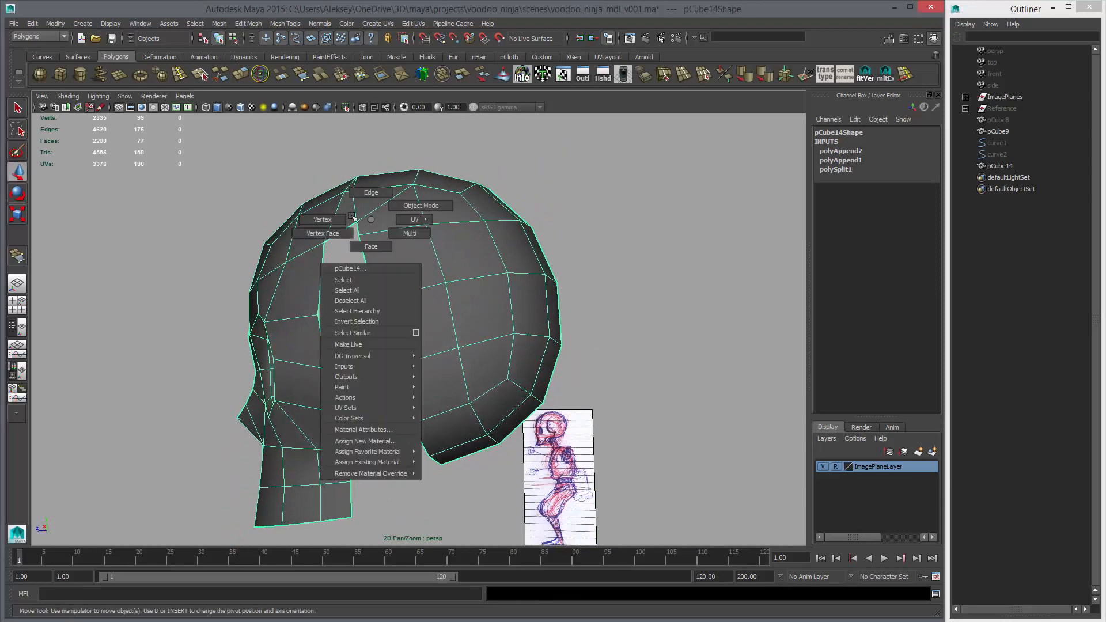
right_drag(351, 216, 344, 218)
click(357, 222)
mouse_move(358, 222)
alt+mouse_down()
mouse_move(369, 201)
mouse_move(341, 226)
alt+mouse_up()
drag(332, 222, 322, 217)
mouse_move(326, 218)
alt+mouse_down()
mouse_move(369, 203)
mouse_move(399, 209)
mouse_move(457, 287)
mouse_move(431, 295)
mouse_move(439, 304)
alt+mouse_up()
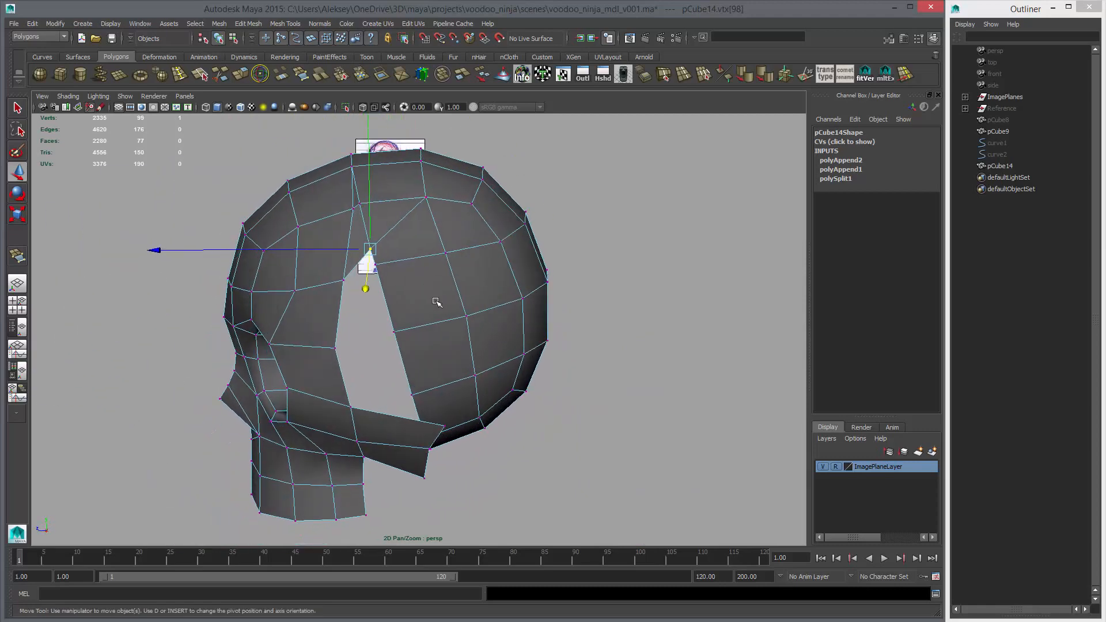
key(space)
key(space)
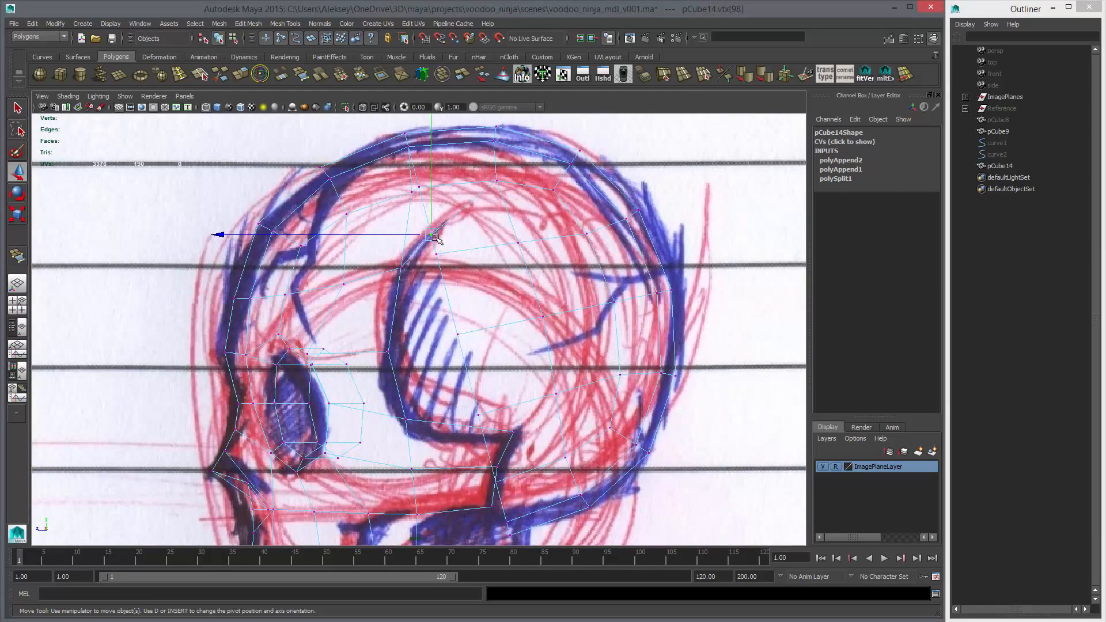
drag(427, 246, 461, 269)
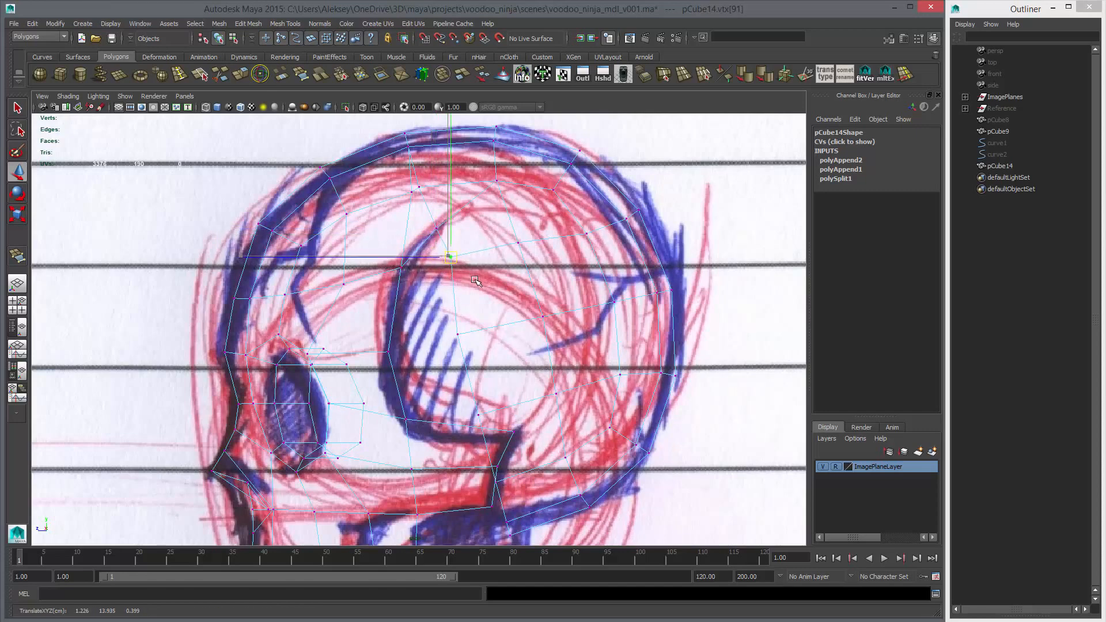
alt+middle_drag(458, 243, 468, 282)
Try spreading the two closely spaced vertices above the gap apart in the side view
click(424, 230)
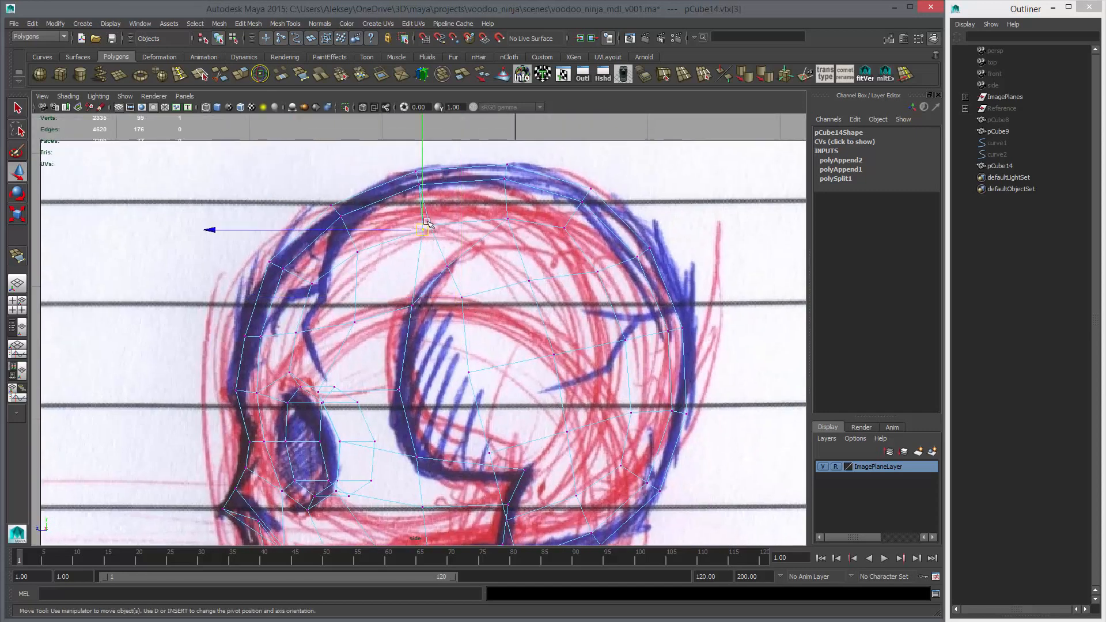
drag(425, 220, 458, 240)
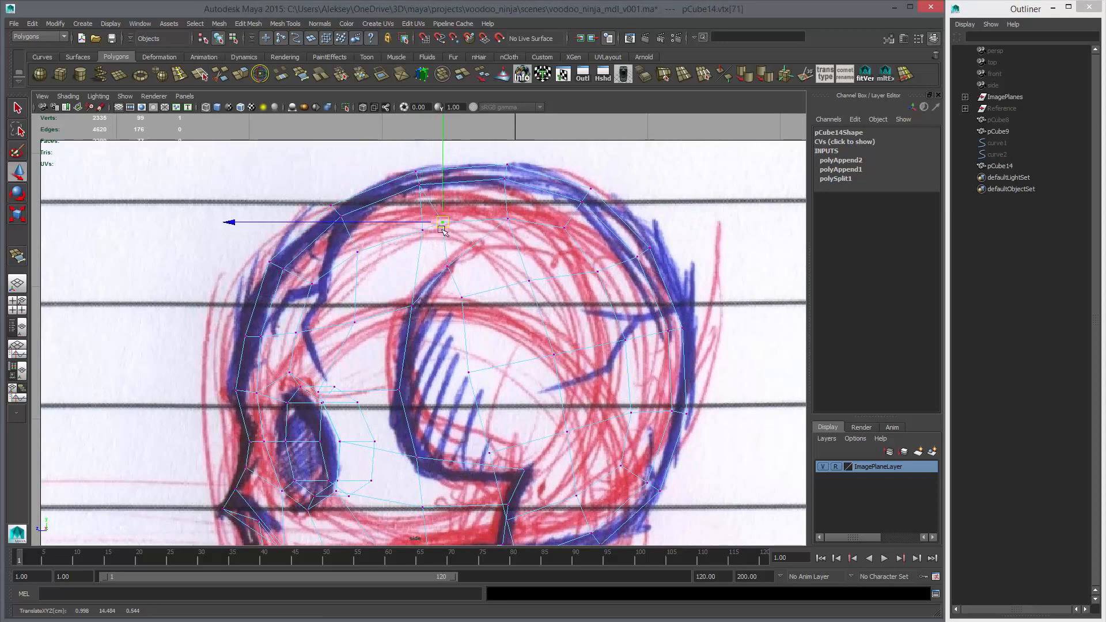
click(421, 231)
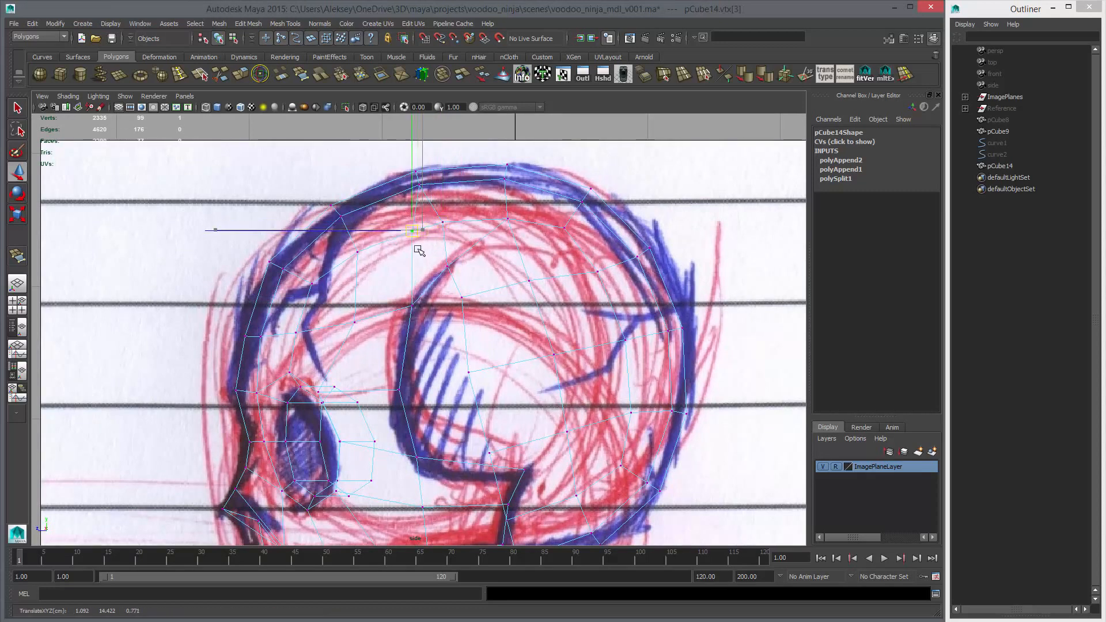
click(460, 234)
mouse_move(490, 254)
alt+mouse_down()
mouse_move(486, 205)
mouse_move(497, 261)
alt+mouse_up()
key(ctrl+z)
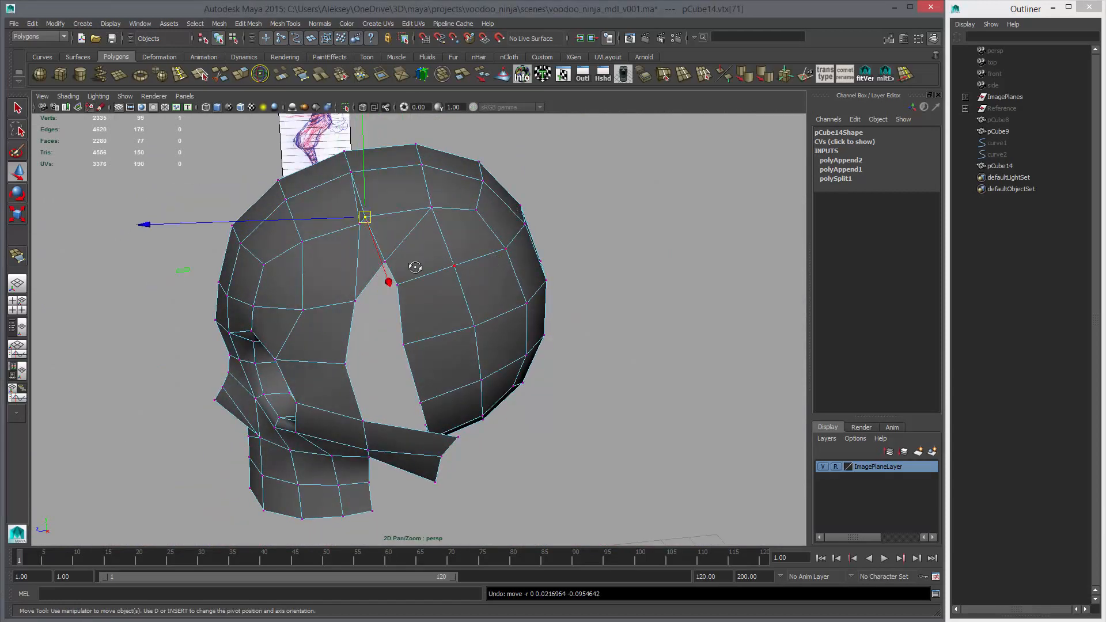
Separate the two close vertices above the gap in perspective so they follow the skull's curvature
alt+drag(415, 269, 424, 289)
key(c)
middle_drag(389, 281, 393, 280)
key(ctrl+z)
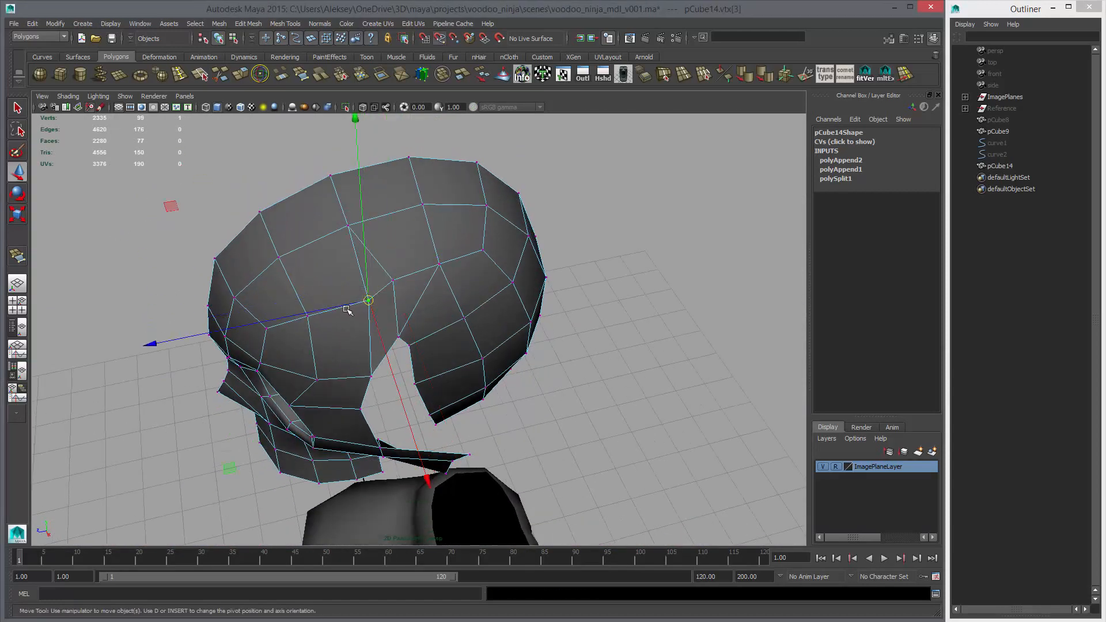
click(360, 306)
alt+drag(350, 326, 447, 355)
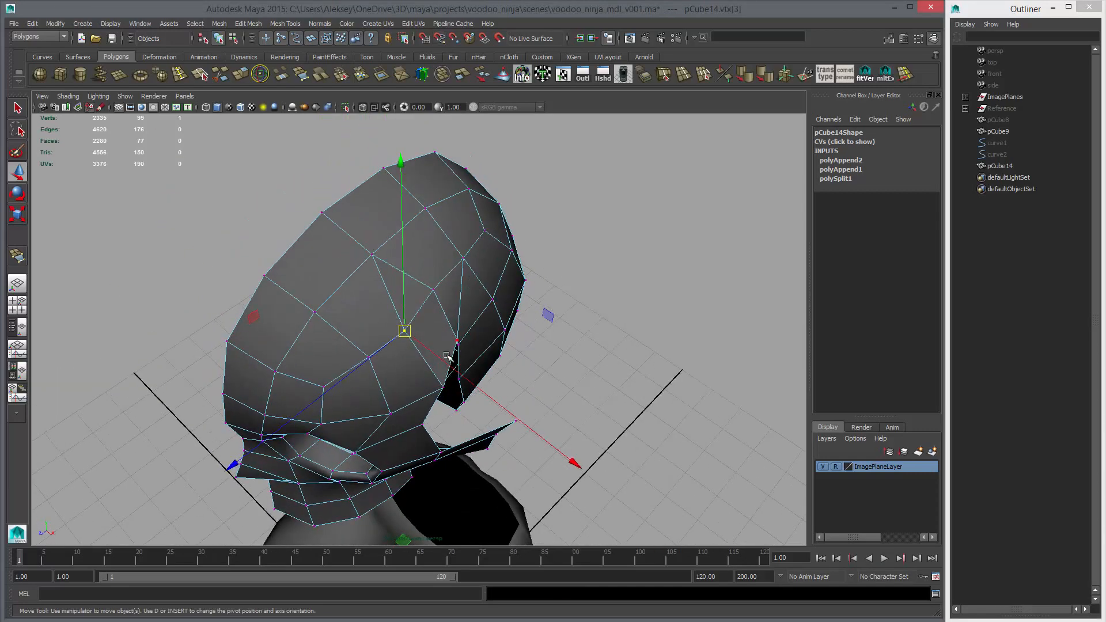
click(434, 290)
drag(452, 302, 429, 260)
click(463, 258)
click(441, 295)
drag(378, 156, 381, 161)
alt+drag(380, 162, 403, 216)
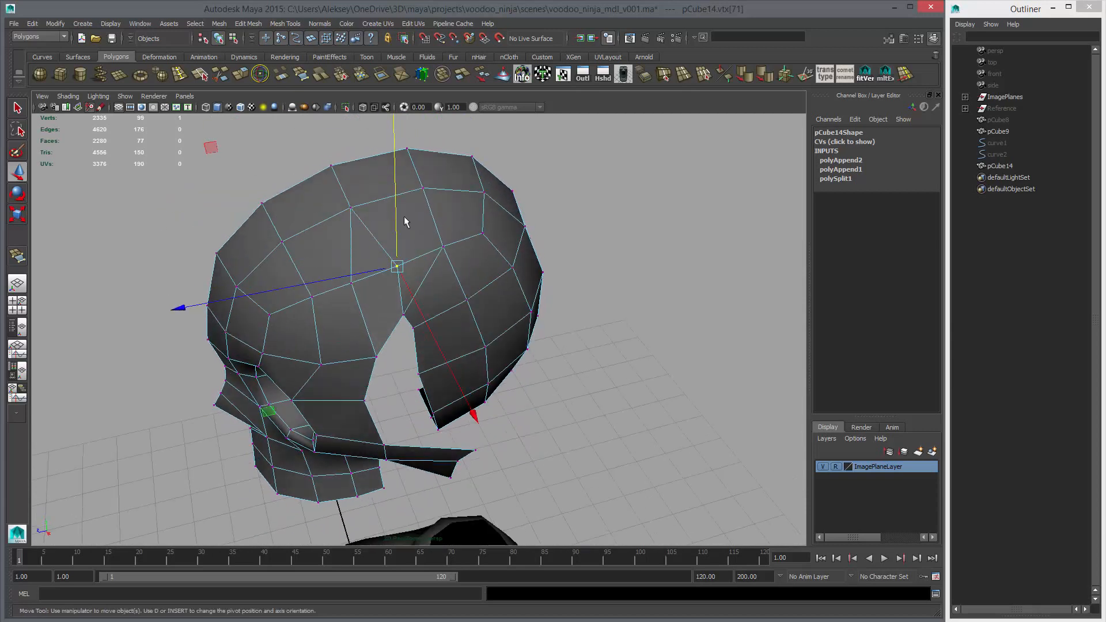
Delete the three edges converging on the crown vertex above the gap
key(q)
right_drag(369, 226, 369, 200)
double_click(352, 228)
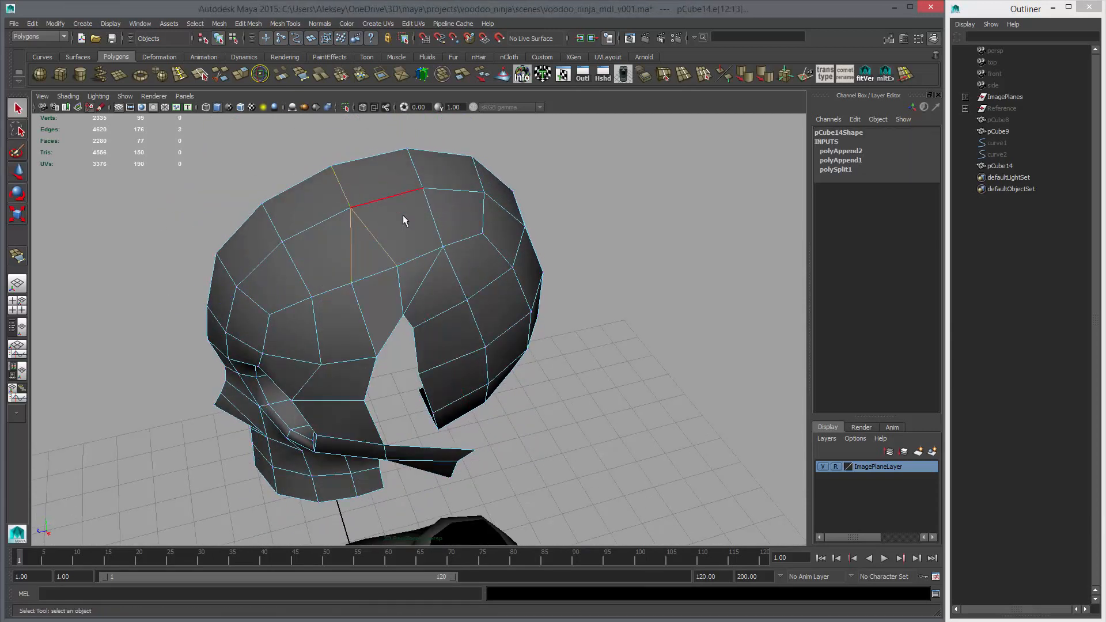
key(Delete)
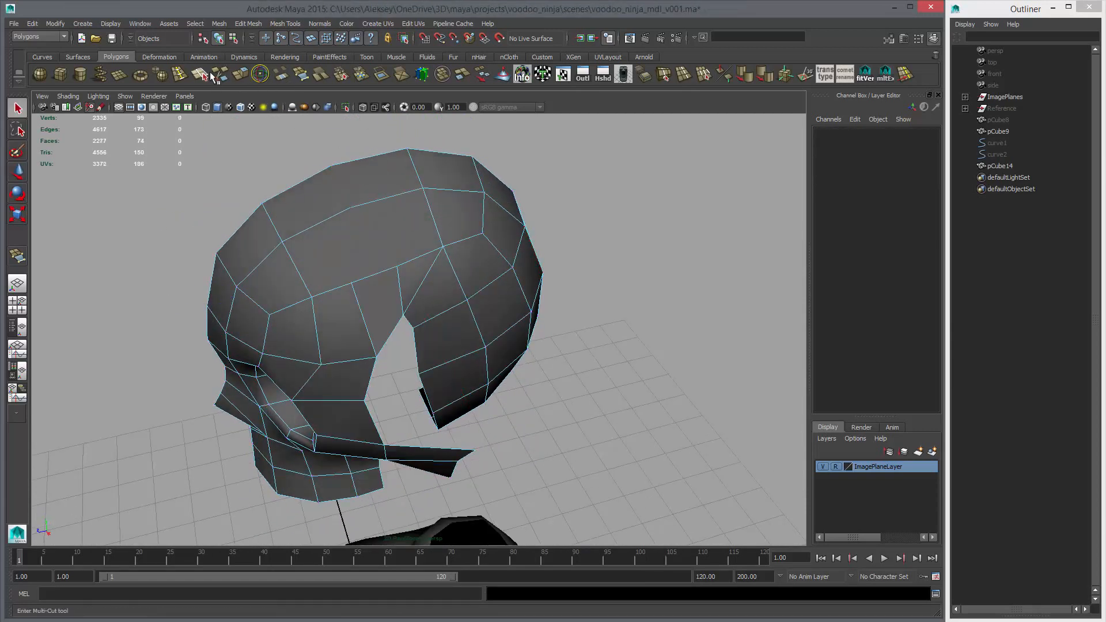
Turn off Auto complete for Insert Edge Loop and add two separate cross edges through the crown strip above the gap
double_click(178, 75)
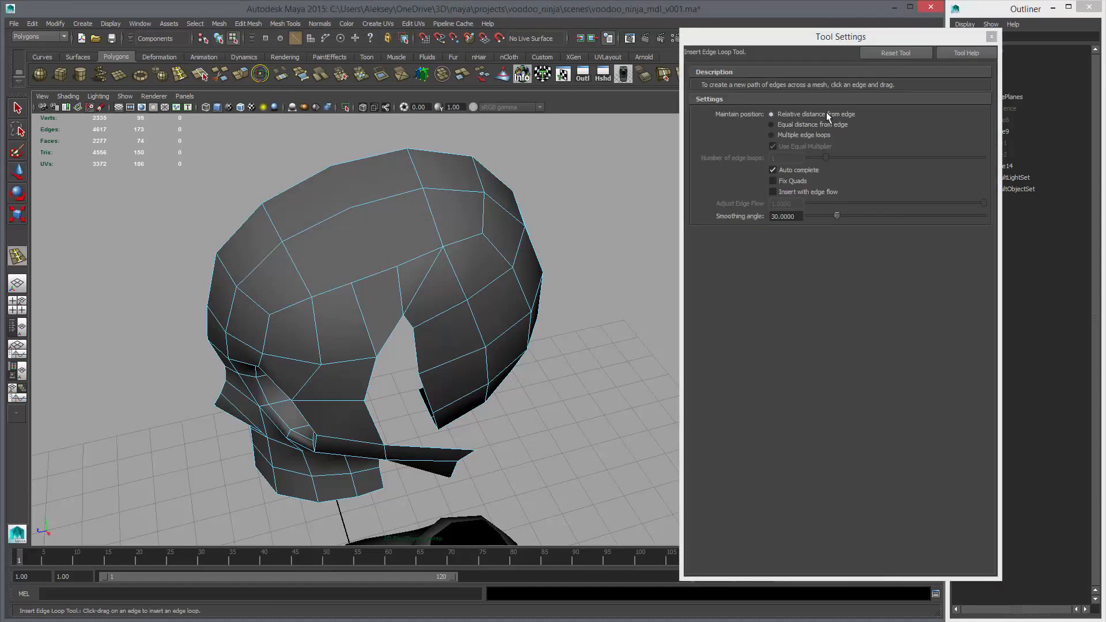
click(788, 168)
alt+drag(478, 288, 424, 207)
click(312, 163)
click(325, 187)
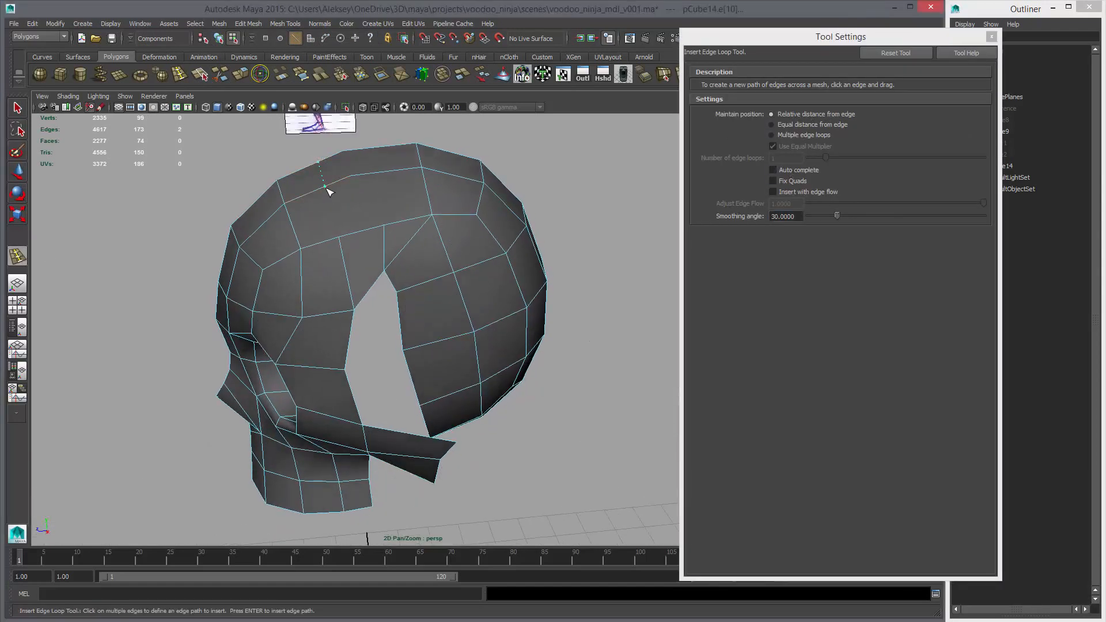
click(375, 173)
Continue both new crown edges down to the existing vertices above the gap with Multi-Cut
click(213, 78)
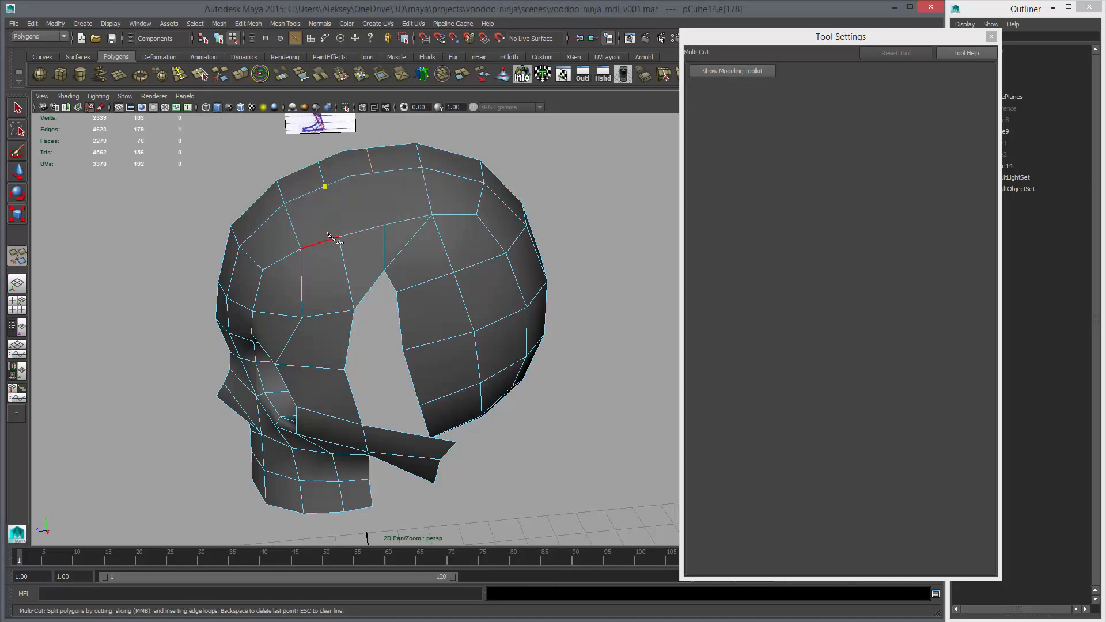
key(Return)
click(374, 172)
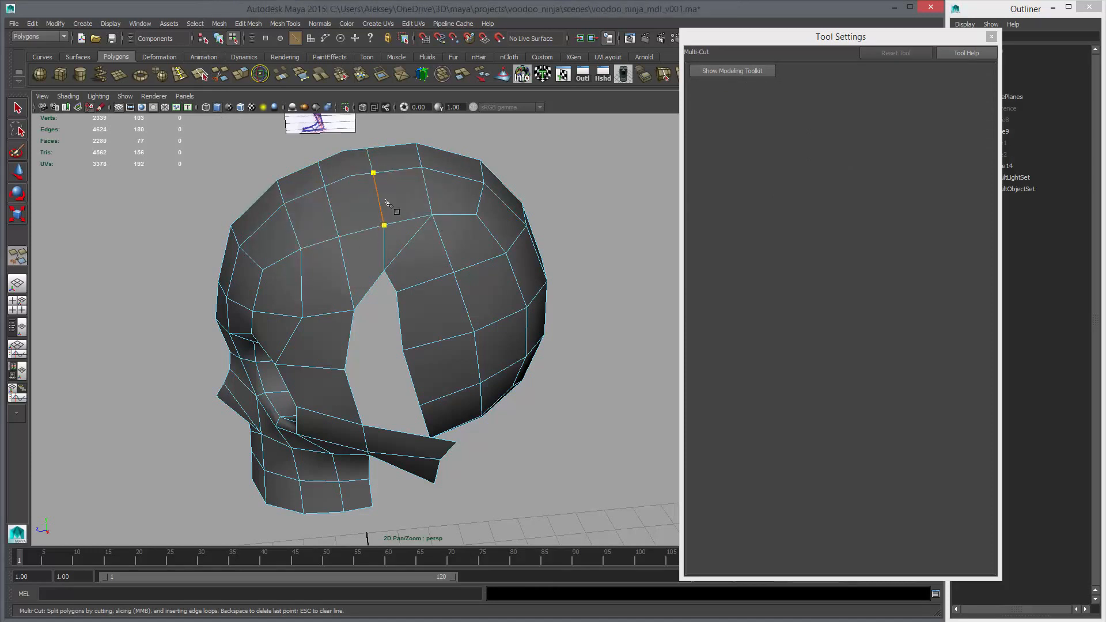
key(Return)
Delete the leftover vertices between the two new edges along the crown strip
key(w)
right_drag(368, 186, 325, 179)
drag(334, 141, 372, 190)
key(Delete)
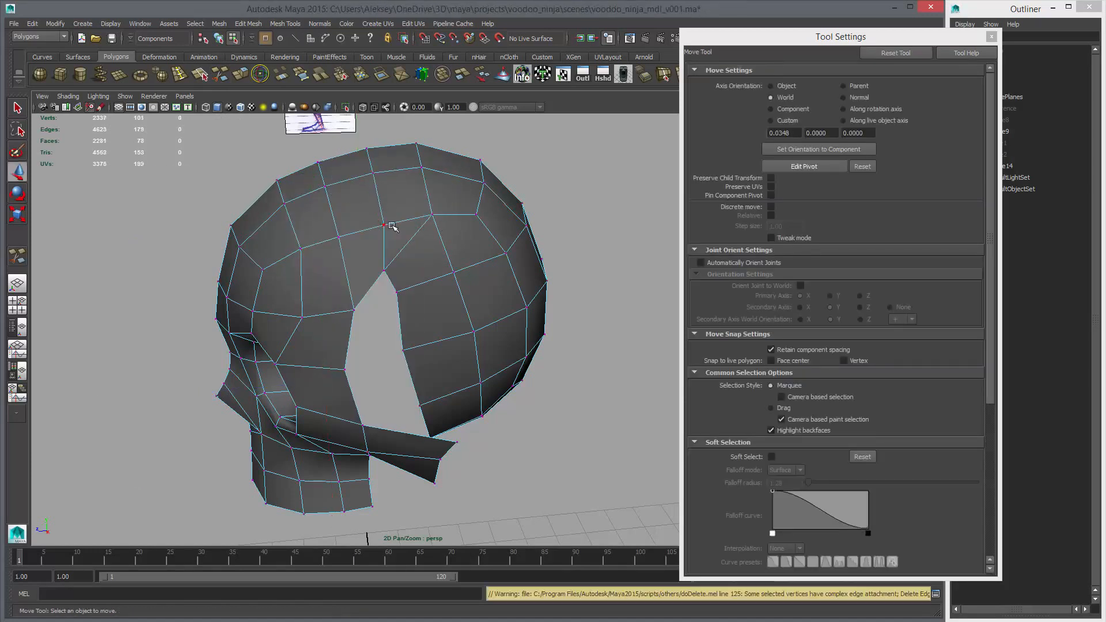
Delete the cranium's upper front face that bridges the top of the gap
alt+drag(444, 248, 376, 266)
alt+middle_drag(376, 266, 381, 229)
alt+right_drag(381, 229, 402, 289)
alt+drag(402, 288, 374, 299)
key(q)
right_drag(345, 256, 347, 232)
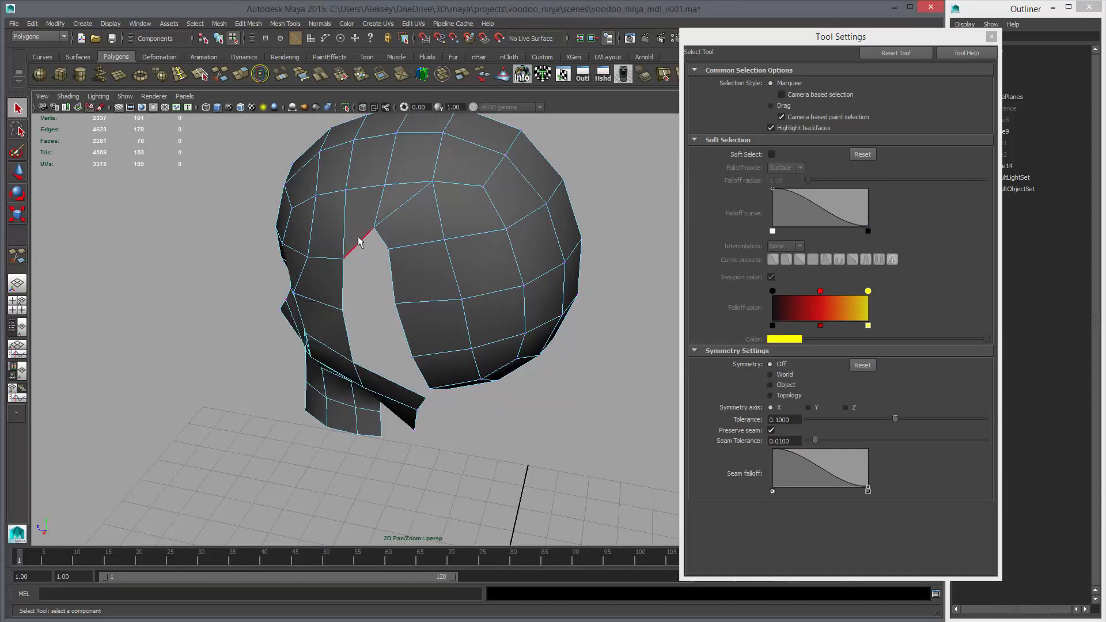
click(360, 242)
alt+drag(360, 303, 345, 256)
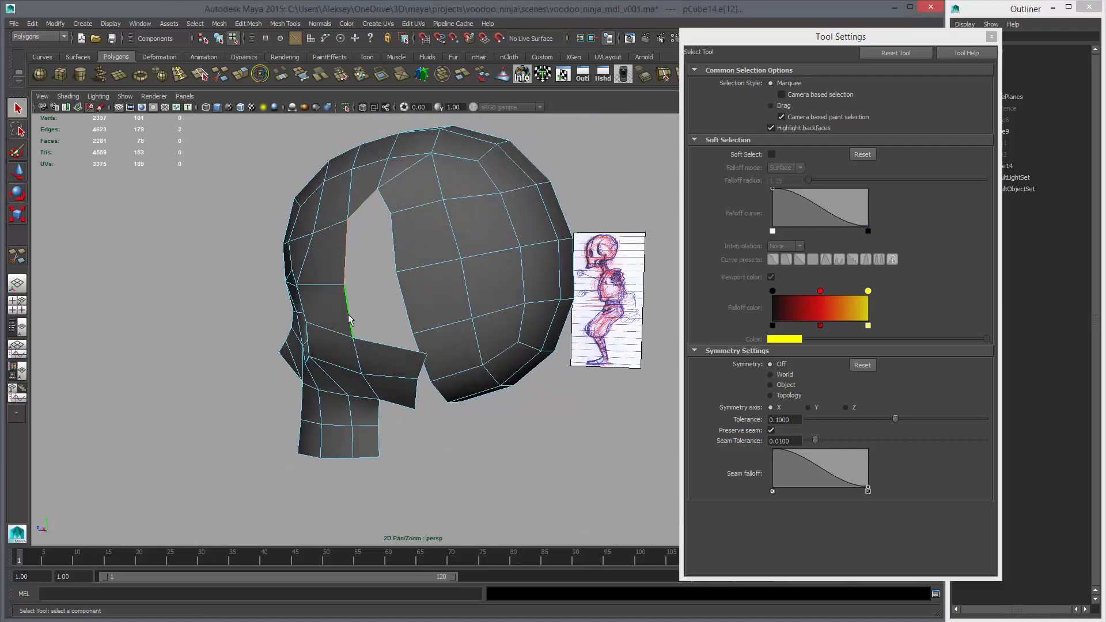
alt+drag(349, 318, 410, 210)
right_drag(405, 194, 380, 172)
click(404, 201)
key(Delete)
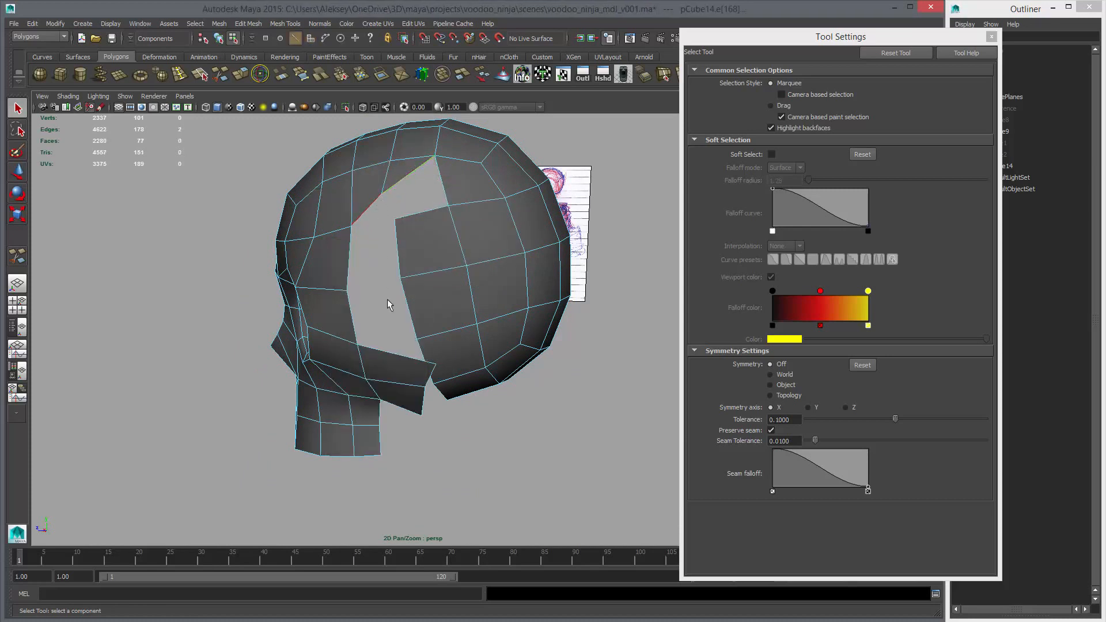
Extrude the face's open border edges along the gap and cheekbone inward into the head
shift+click(349, 264)
shift+click(353, 313)
shift+click(377, 349)
alt+drag(381, 350, 406, 297)
alt+drag(453, 332, 413, 365)
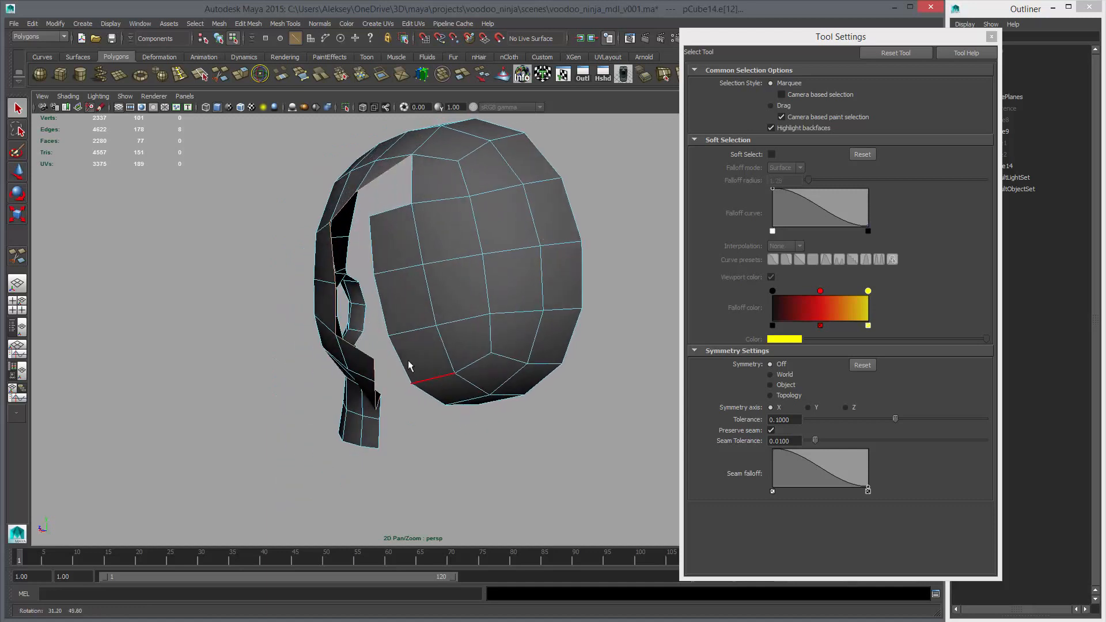
click(205, 76)
key(ctrl+e)
key(w)
alt+drag(402, 302, 363, 299)
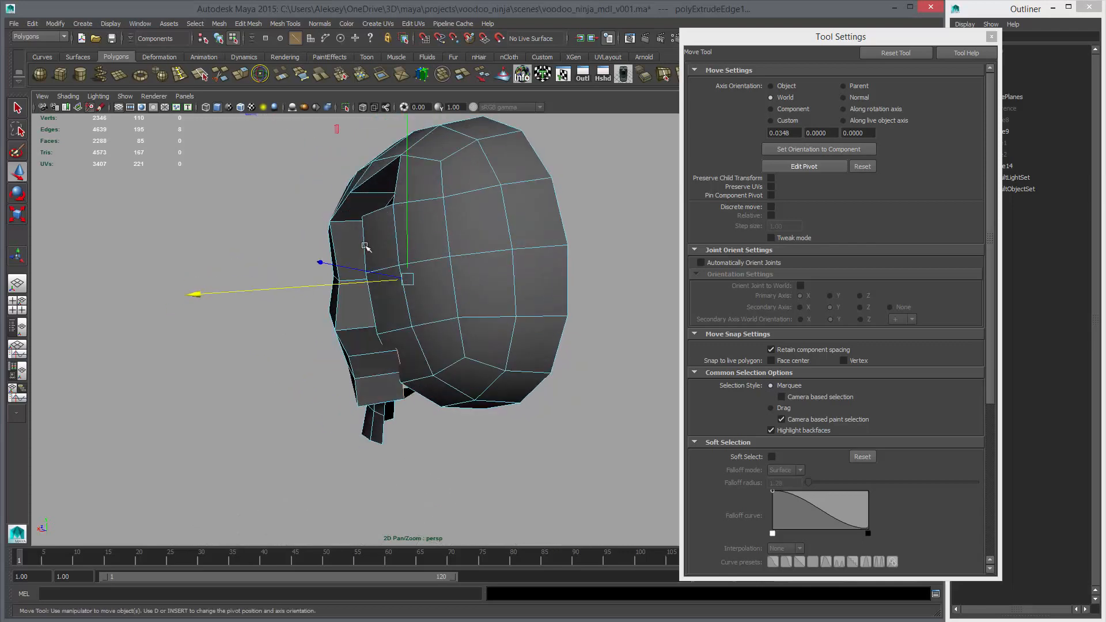
Delete the extra vertex at the top end of the extruded strip
alt+middle_drag(368, 246, 385, 272)
alt+right_drag(385, 272, 408, 253)
alt+drag(408, 252, 487, 257)
right_drag(481, 254, 443, 254)
click(489, 267)
key(Delete)
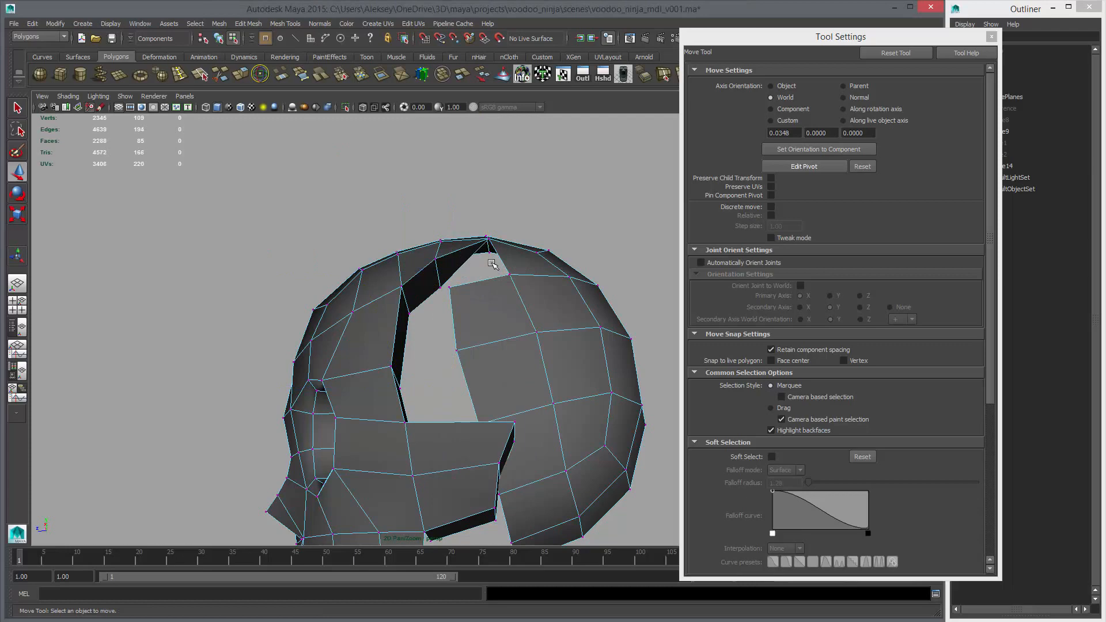
Adjust the upper inner vertices of the extruded strip to shape the recessed rim around the gap
click(431, 281)
alt+drag(433, 290, 464, 318)
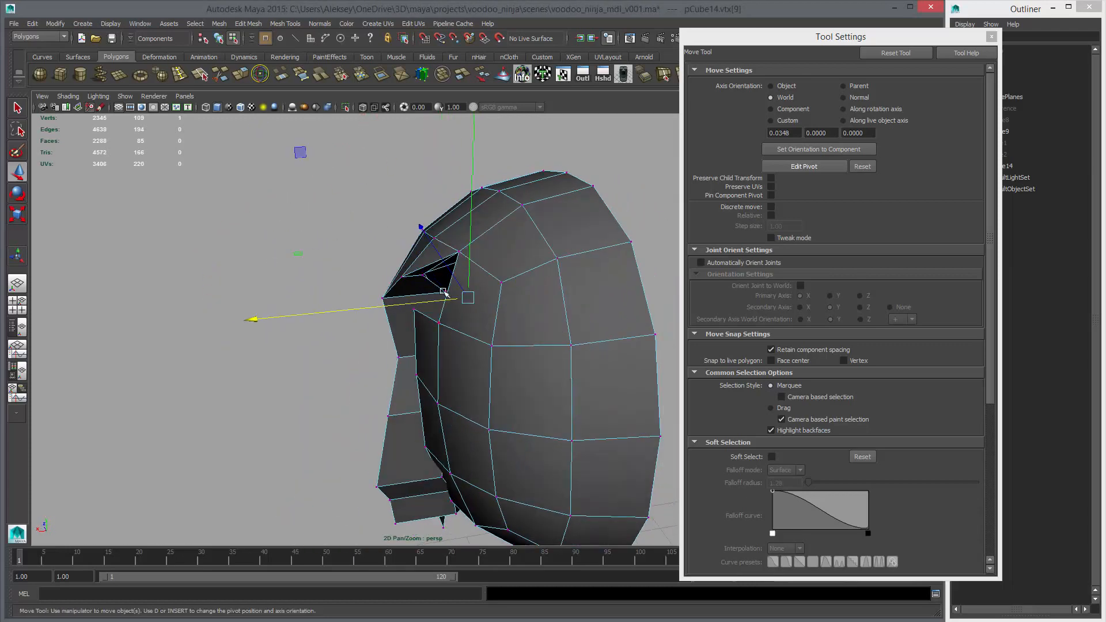
click(445, 292)
middle_drag(466, 312, 418, 315)
alt+drag(415, 328, 195, 256)
click(458, 335)
click(446, 340)
click(447, 318)
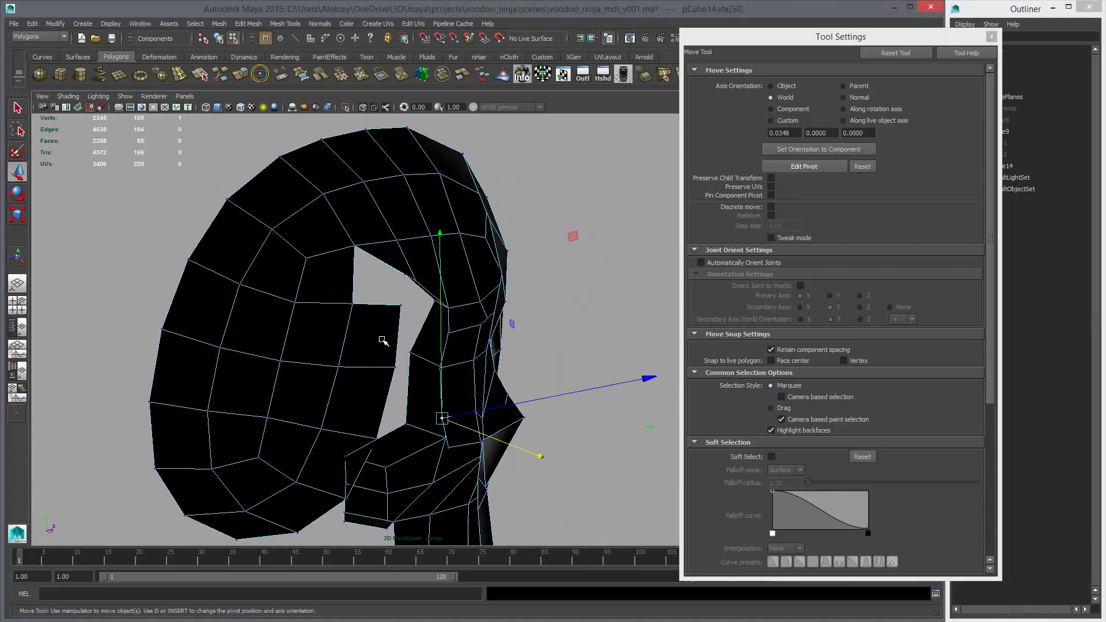
Reposition the rim's remaining inner vertices beside the gap and above the cheekbone to even out its depth
click(407, 356)
alt+drag(397, 354, 504, 380)
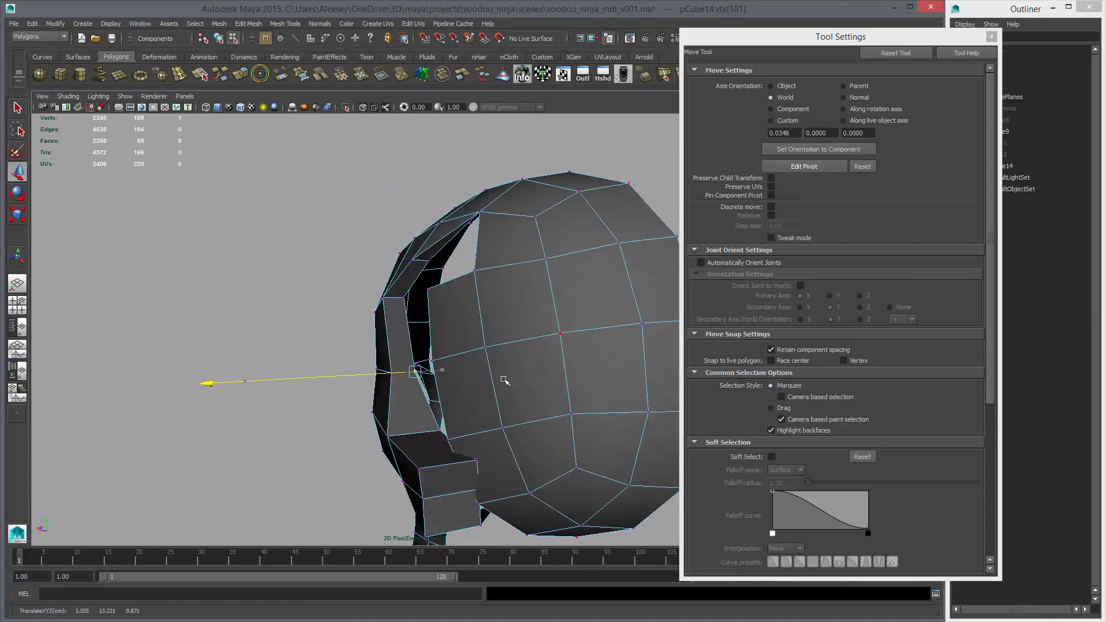
alt+drag(504, 441, 477, 405)
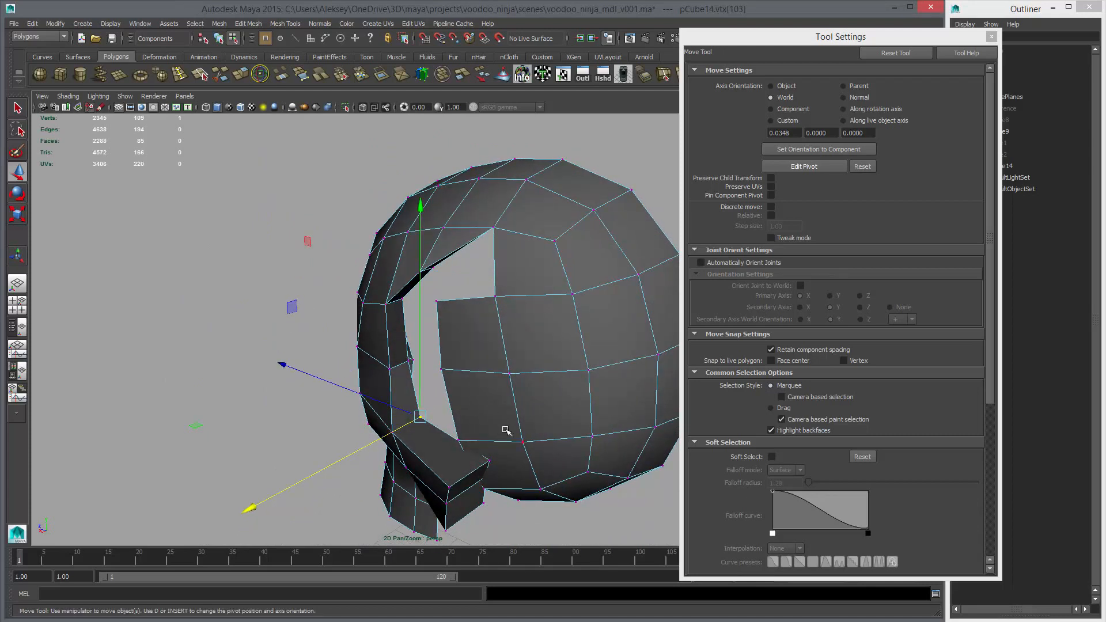
alt+drag(516, 434, 521, 397)
alt+right_drag(521, 397, 523, 405)
alt+middle_drag(523, 405, 472, 326)
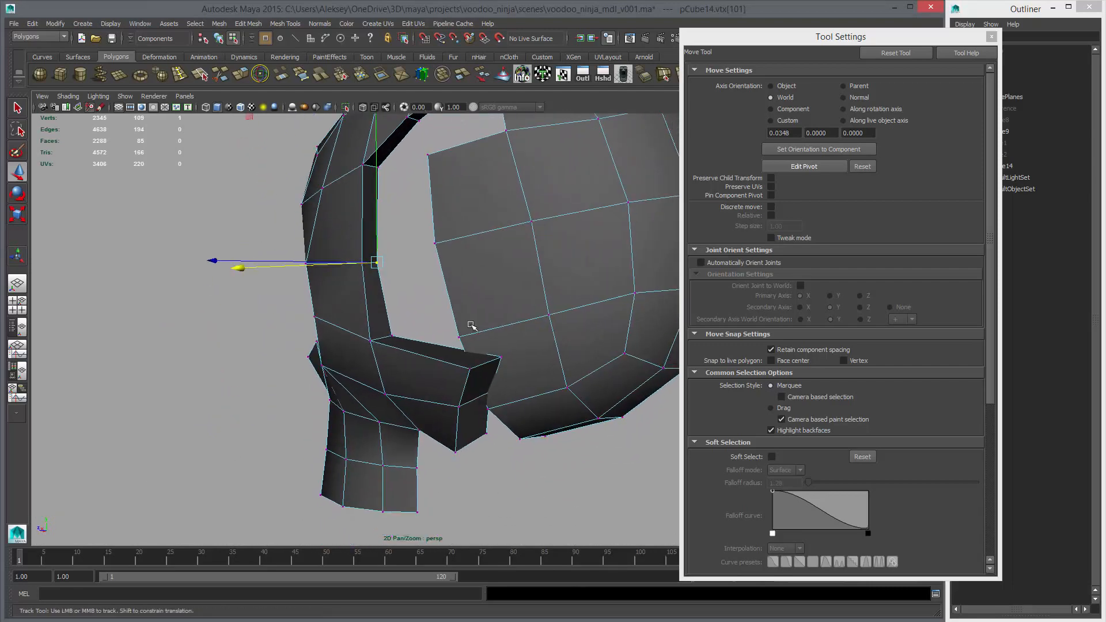
alt+drag(472, 326, 494, 282)
click(403, 233)
alt+middle_drag(495, 281, 338, 164)
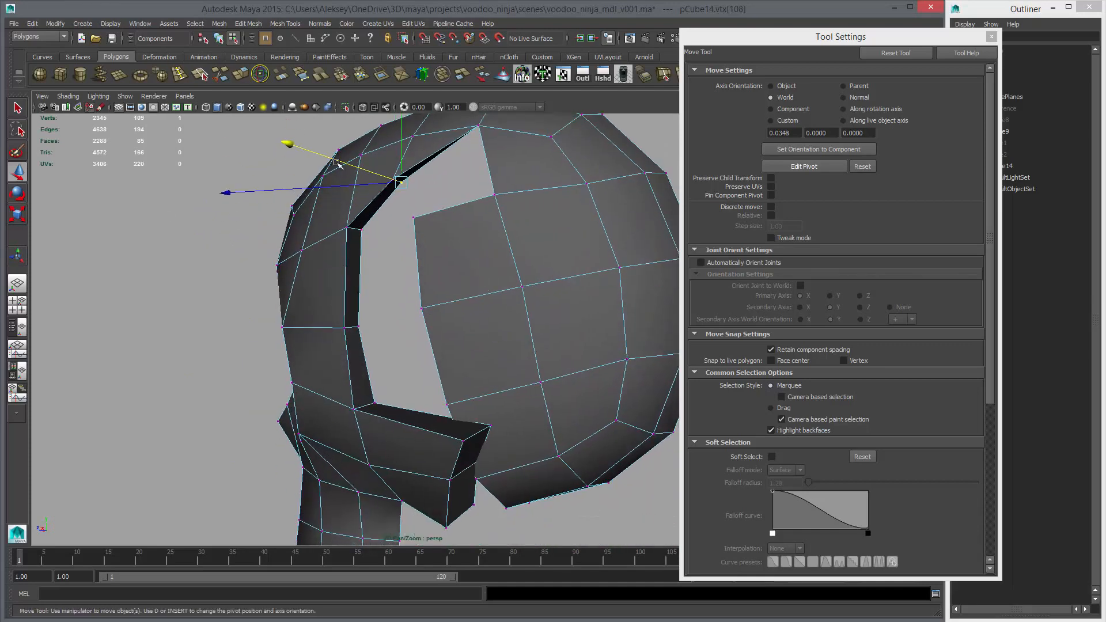
Append a polygon between the lower rim and the cranium, and fill the enclosed hole above it
click(302, 78)
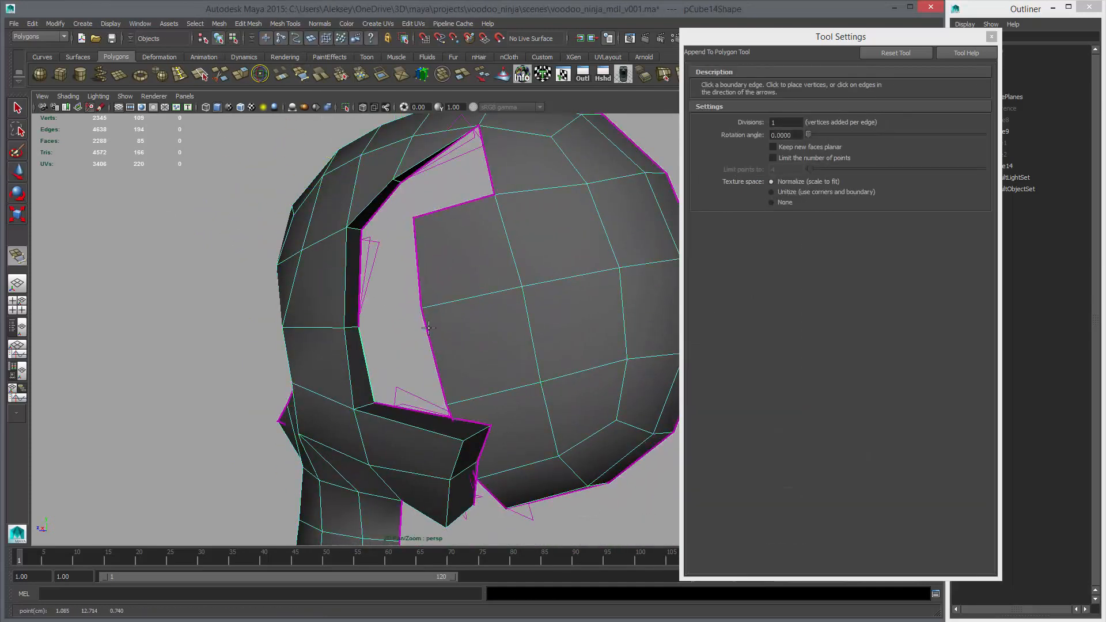
click(427, 328)
key(w)
right_drag(415, 300, 416, 273)
click(417, 265)
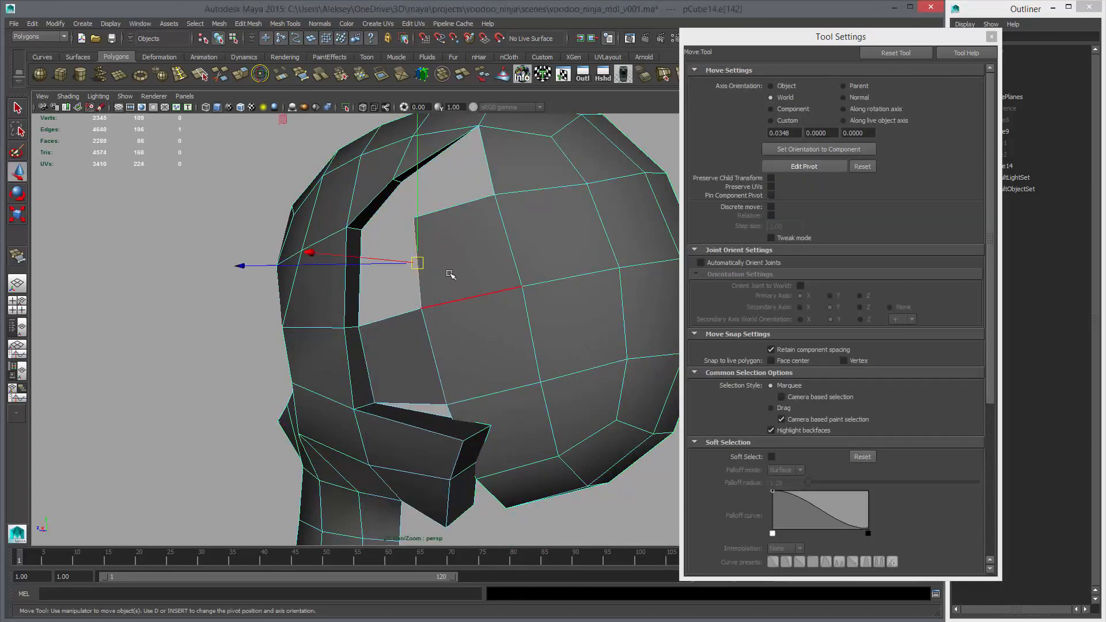
click(380, 76)
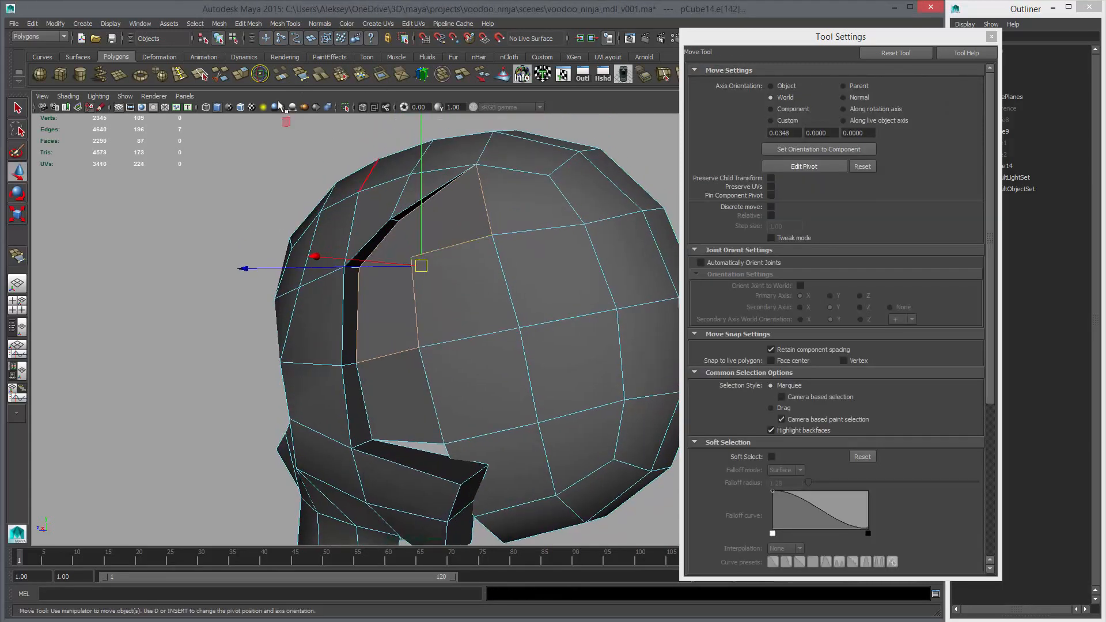
Cut two edges from the rim's inner vertices across the filled polygon to the cranium edges, and delete the leftover corner vertex
click(219, 76)
alt+drag(439, 210, 421, 210)
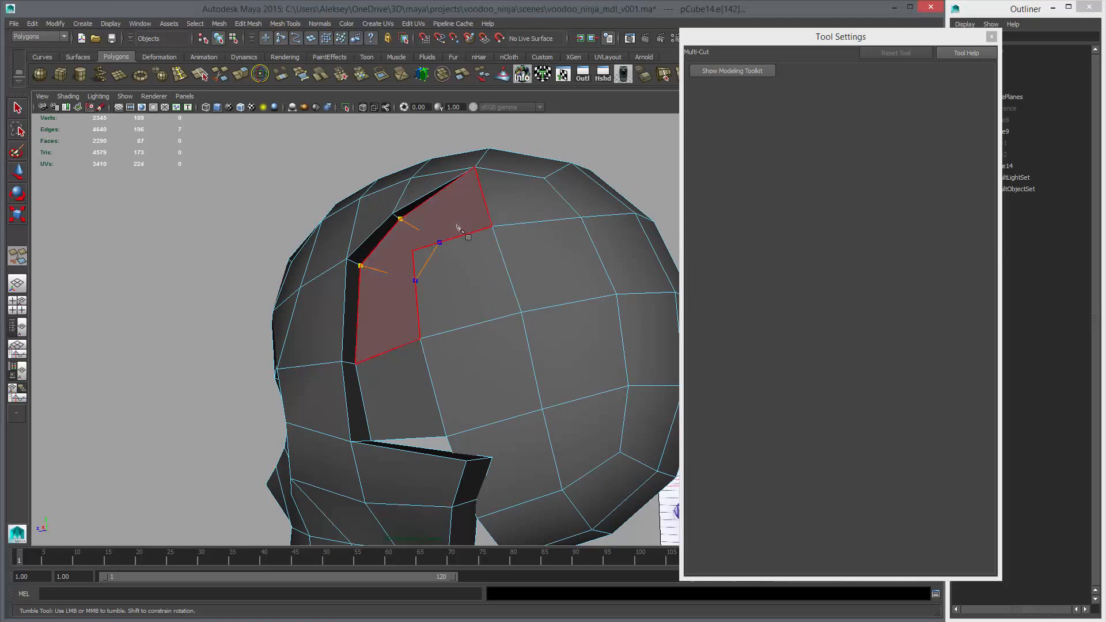
key(w)
click(416, 248)
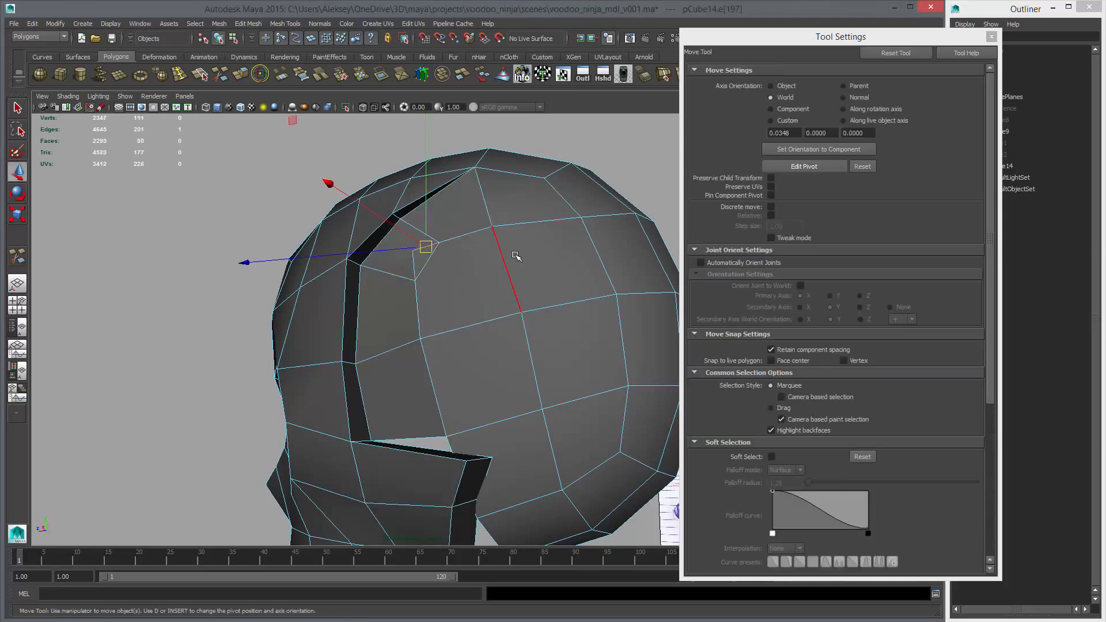
key(Delete)
alt+right_drag(521, 250, 368, 253)
Preview the head smoothed in object mode, close the tool settings, and examine the filled rim area from several sides
key(3)
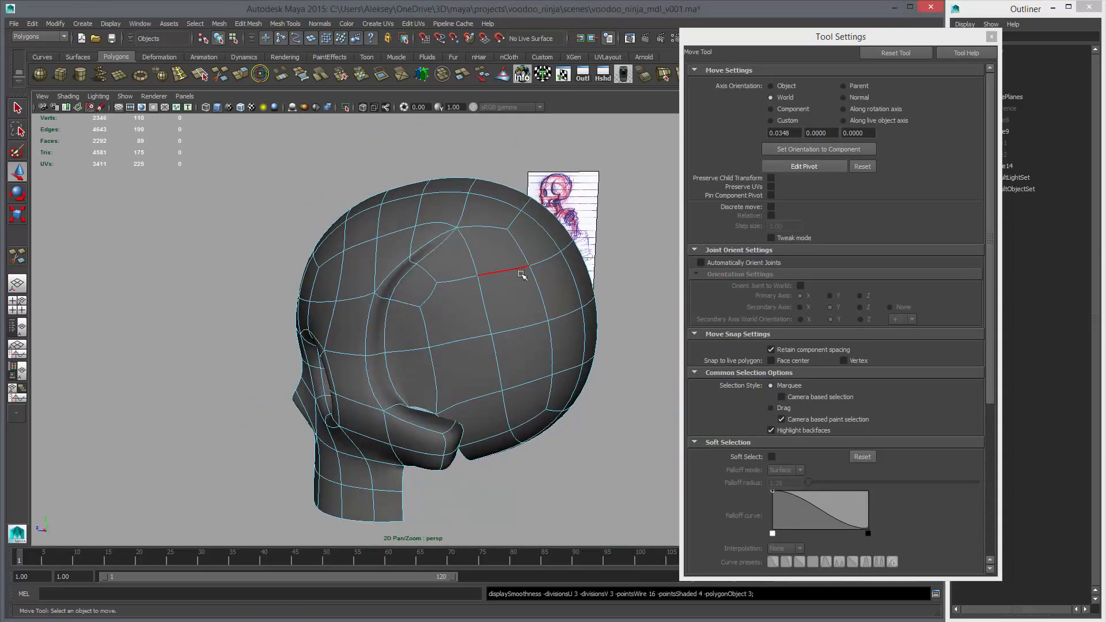
mouse_move(500, 276)
alt+mouse_down()
mouse_move(550, 278)
mouse_move(510, 287)
alt+mouse_up()
right_click(523, 263)
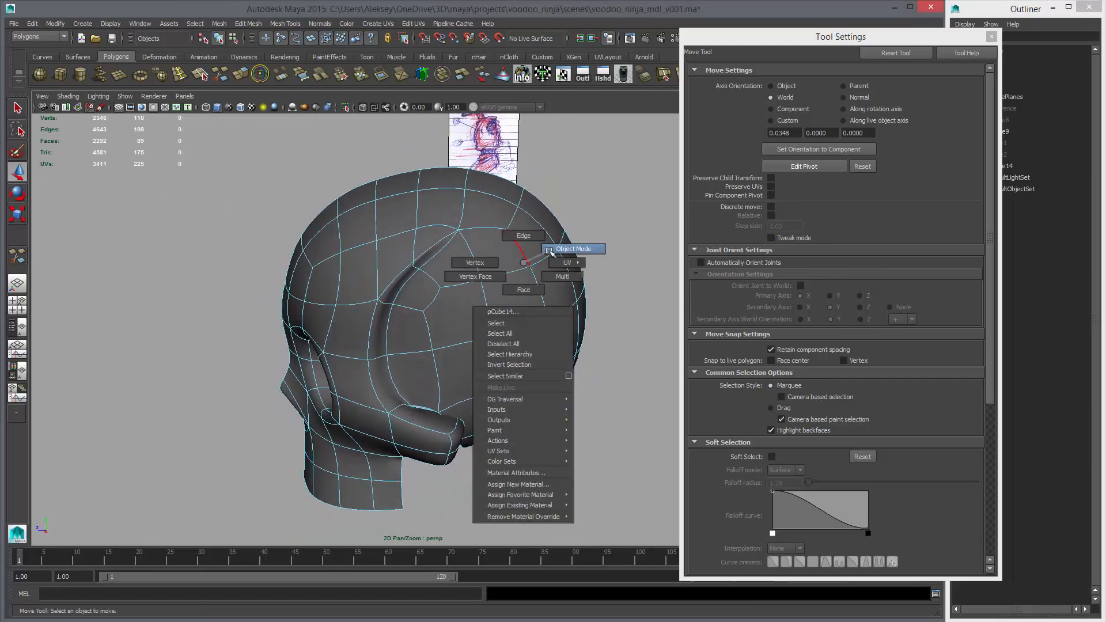
click(550, 250)
click(997, 42)
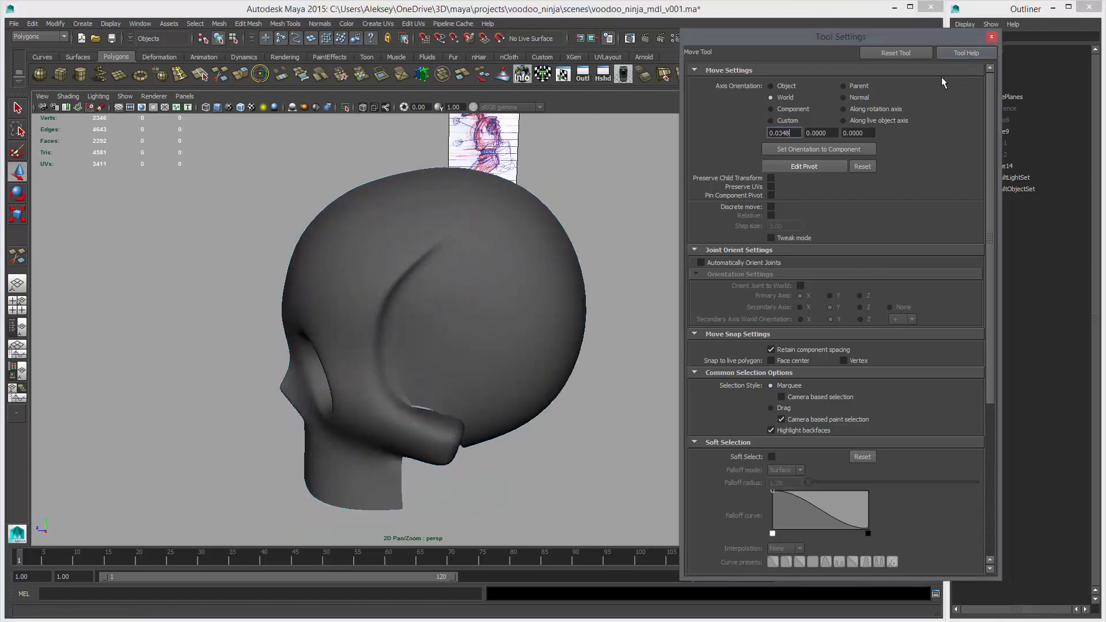
click(991, 36)
alt+drag(659, 228, 380, 328)
alt+right_drag(381, 328, 461, 328)
alt+drag(462, 328, 684, 386)
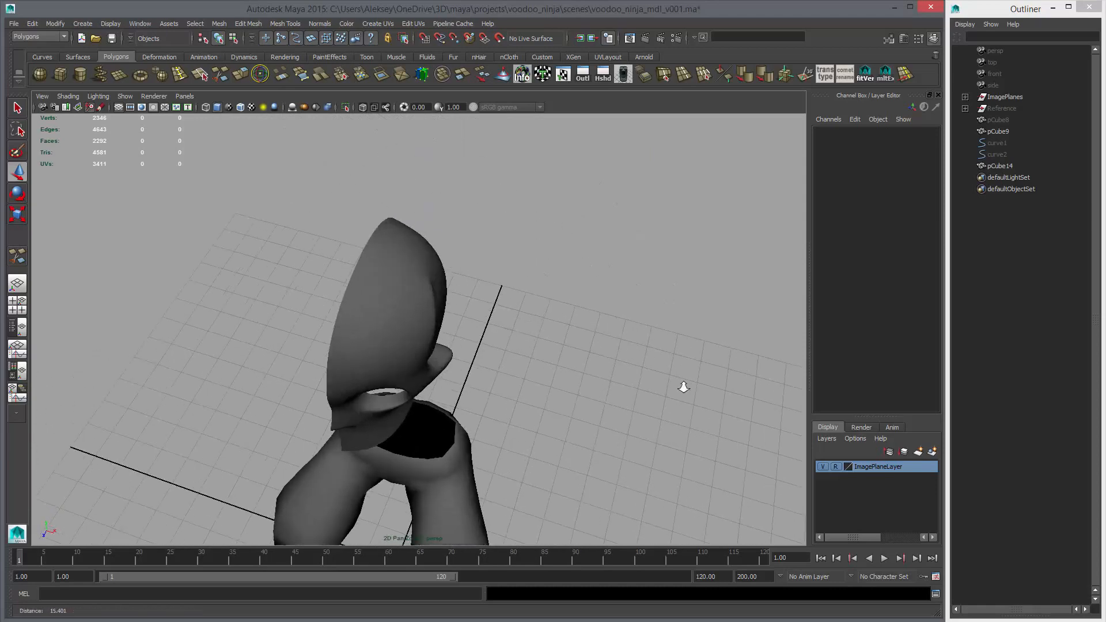
alt+right_drag(683, 386, 743, 391)
Reposition the outer vertex near the upper end of the recessed rim to refine how the groove tapers into the cranium
click(426, 308)
alt+drag(426, 308, 375, 348)
right_drag(403, 370, 358, 371)
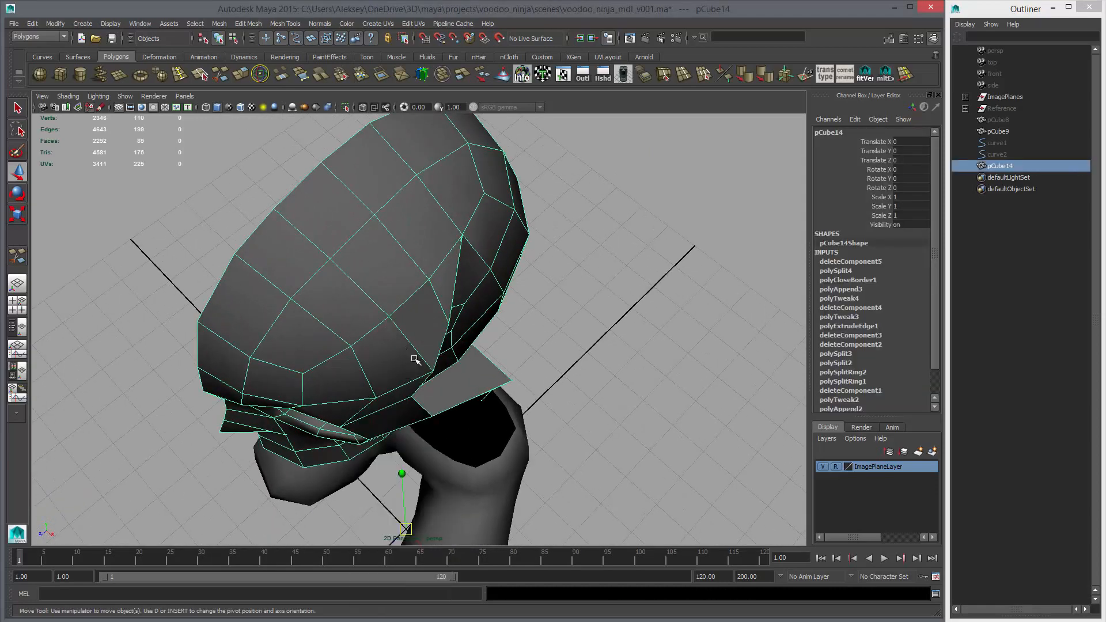
click(457, 362)
alt+drag(434, 372, 487, 347)
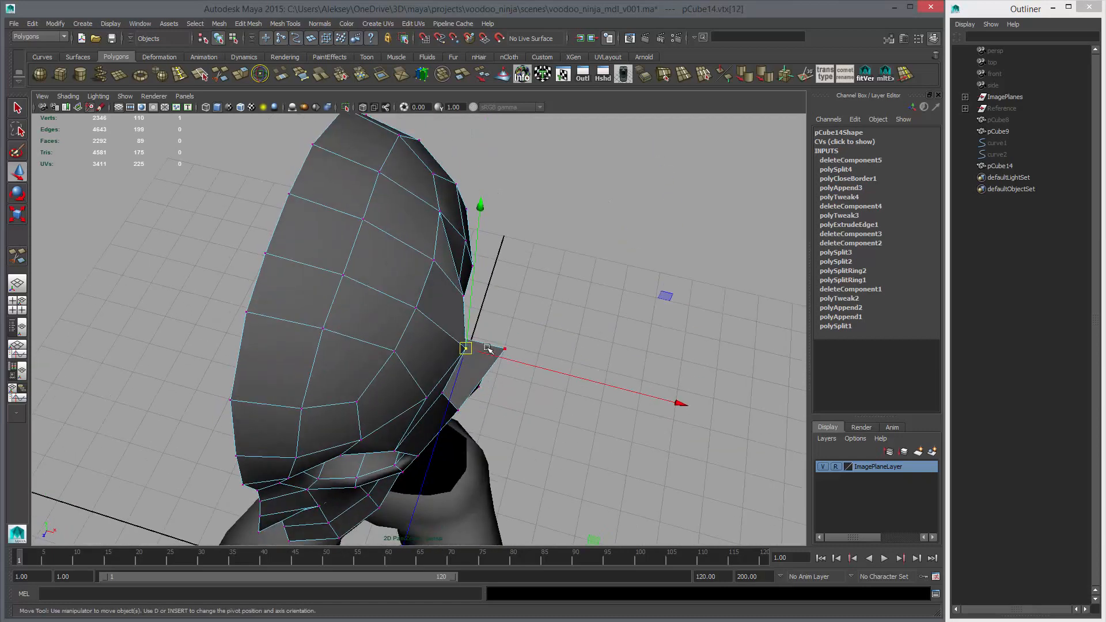
key(q)
alt+drag(464, 301, 398, 252)
click(444, 330)
key(w)
key(q)
scroll(409, 249, up, 5)
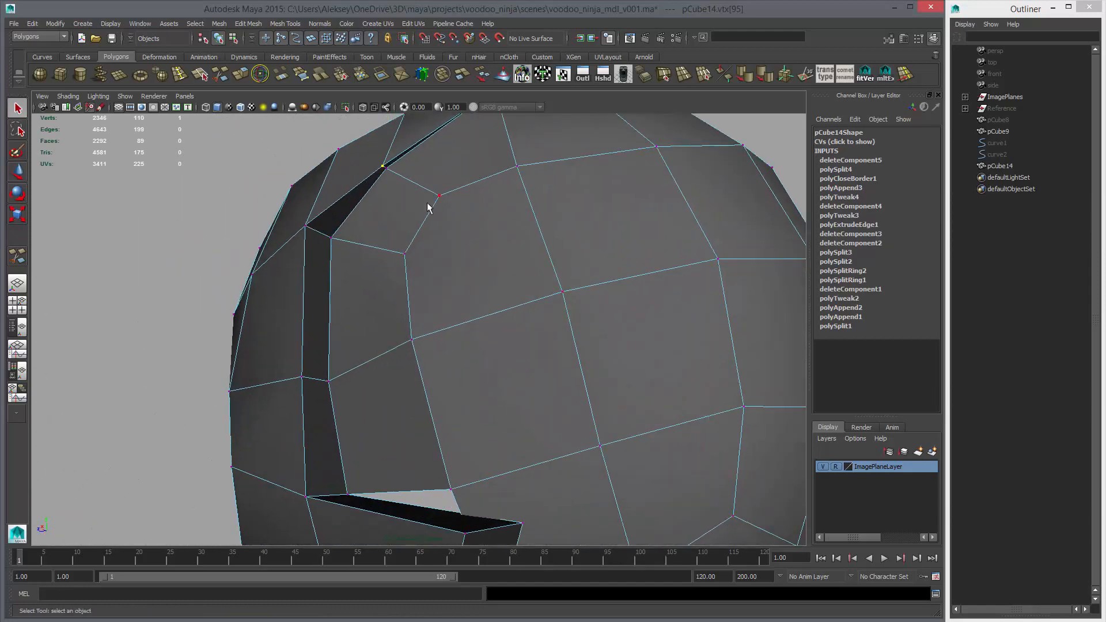
key(w)
key(q)
click(384, 168)
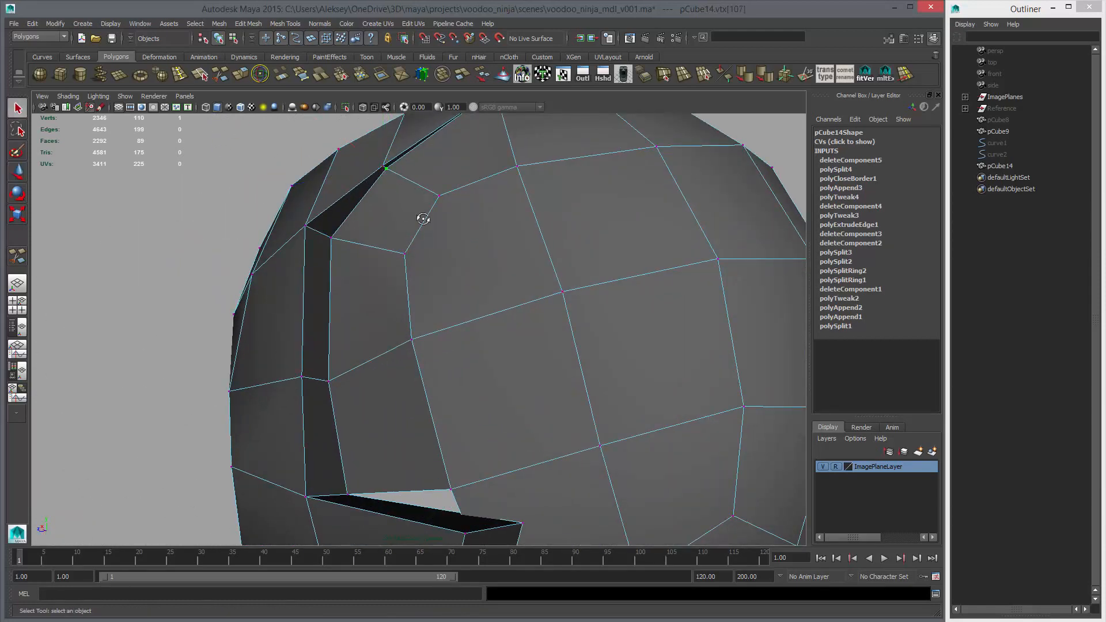
key(w)
alt+drag(423, 217, 396, 247)
click(402, 162)
middle_drag(313, 181, 283, 159)
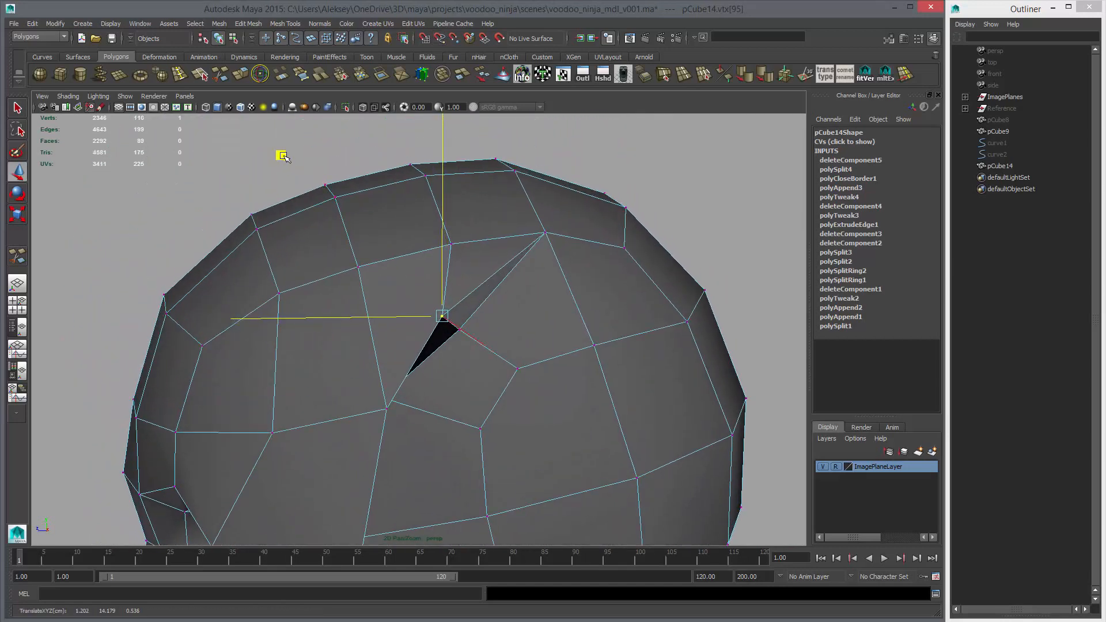
Check the upper end of the recessed rim in smoothed display from several angles
alt+drag(293, 161, 503, 335)
click(435, 311)
key(3)
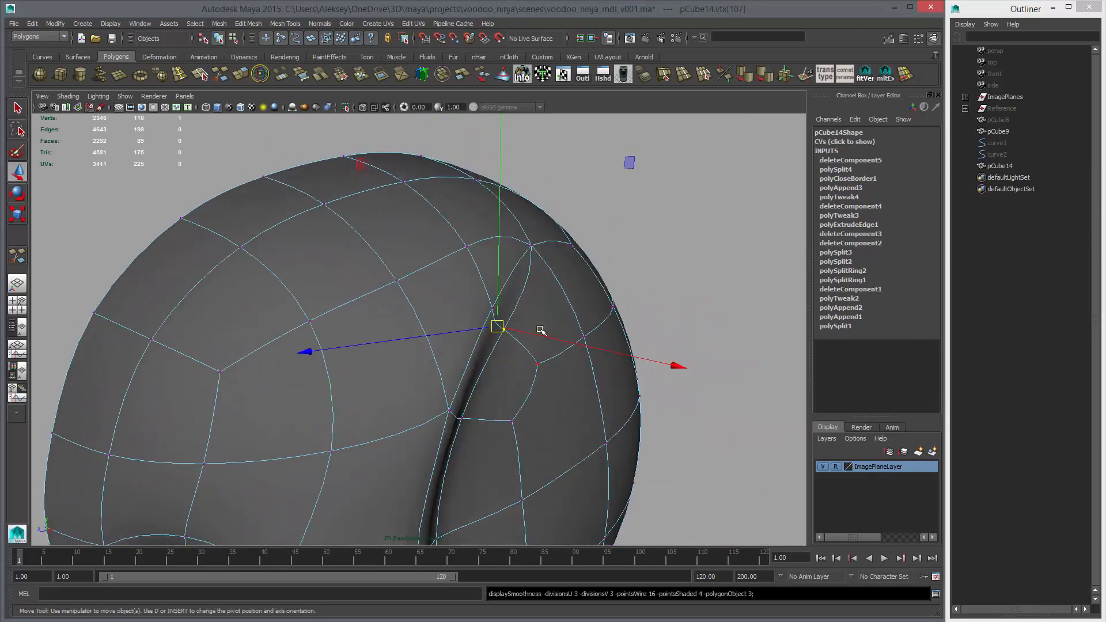
right_drag(585, 311, 491, 305)
click(654, 294)
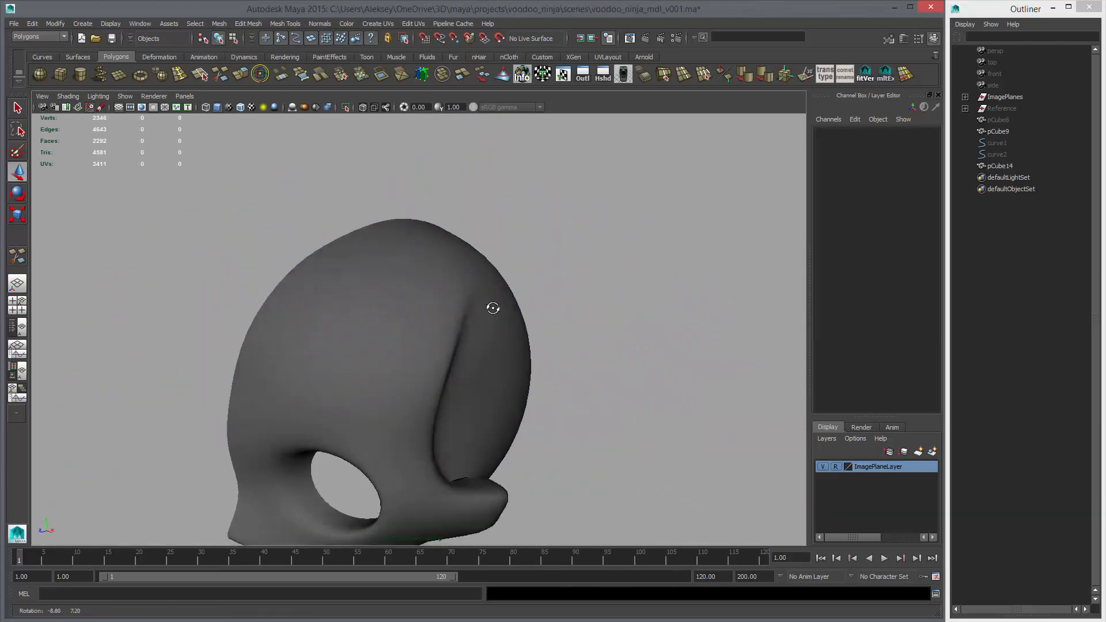
alt+drag(492, 305, 451, 328)
Return the head to unsmoothed display and extrude the jaw's six lower and rear border edges inward with a local Z translation of -0.387
click(530, 338)
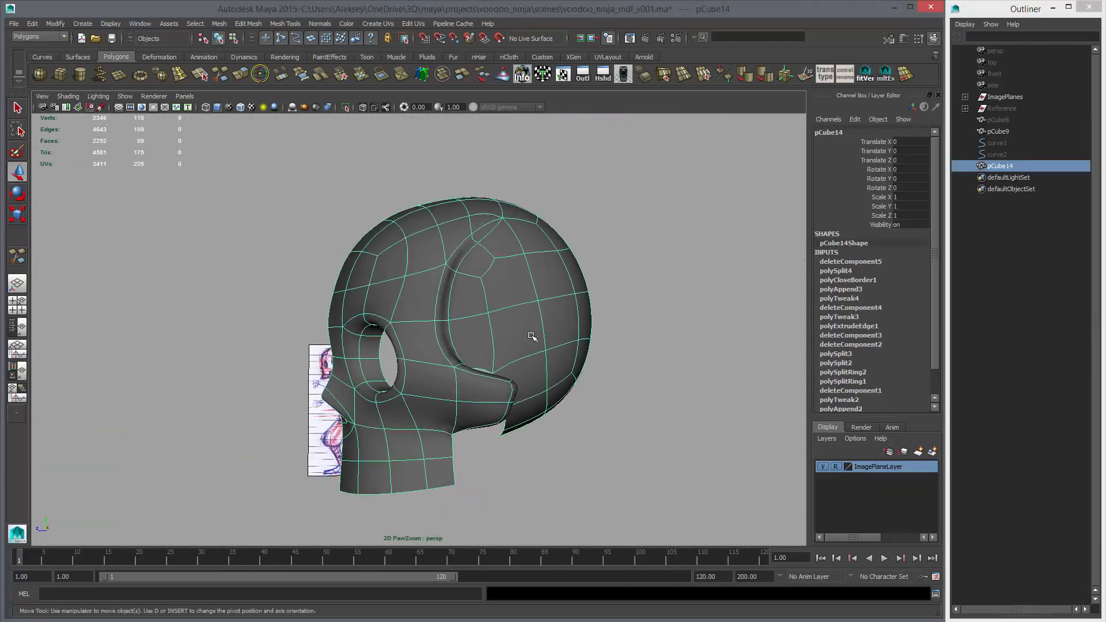
key(1)
alt+drag(553, 359, 454, 342)
scroll(477, 344, up, 3)
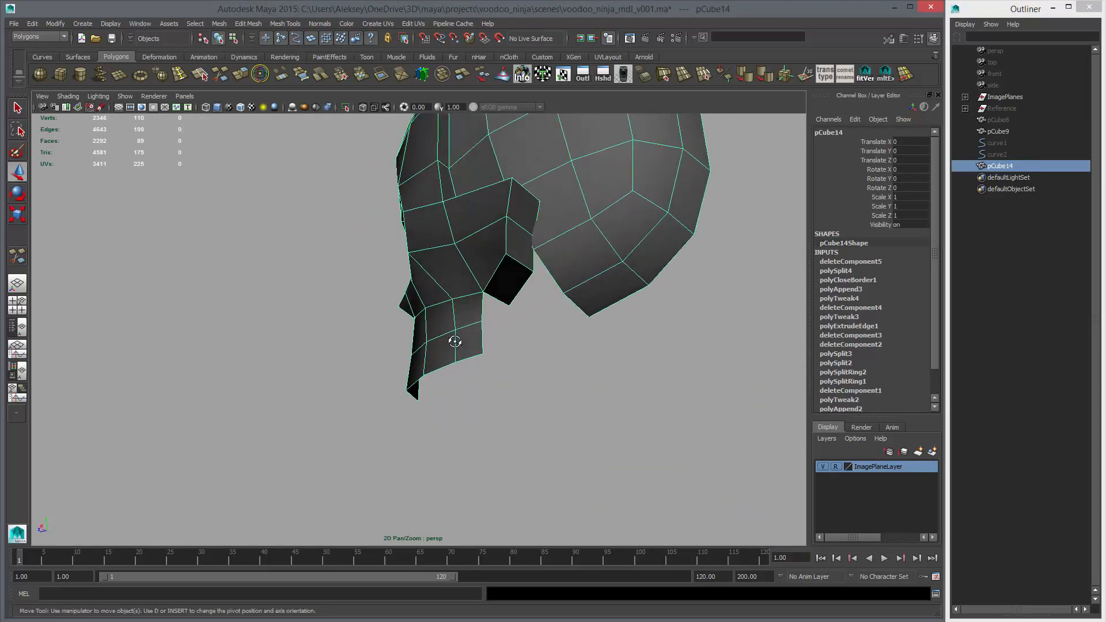
alt+drag(543, 344, 478, 338)
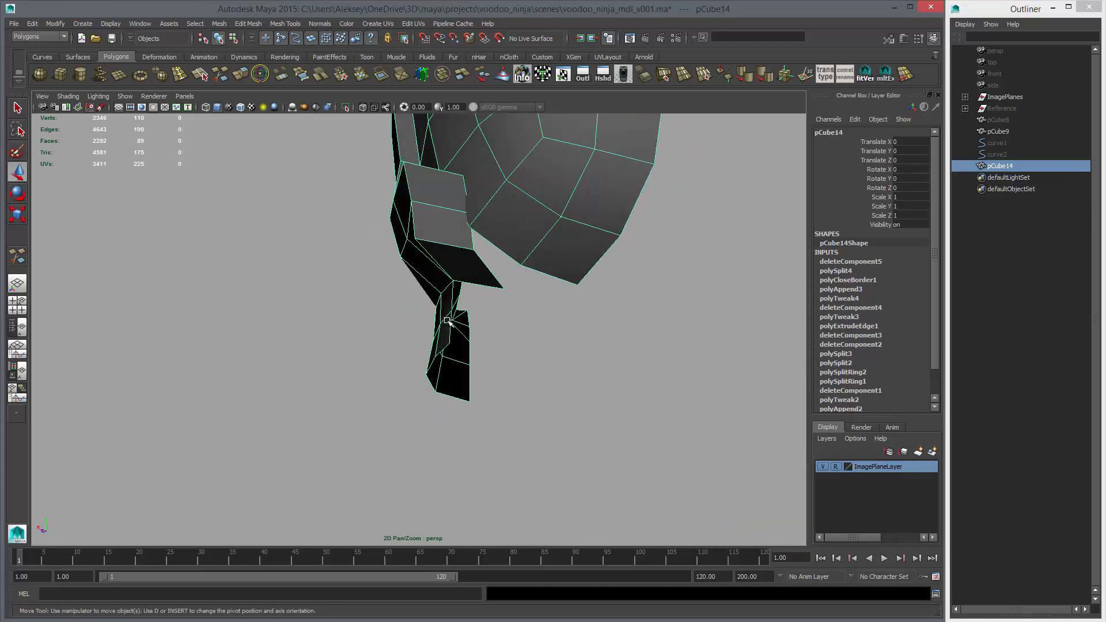
right_drag(448, 326, 451, 302)
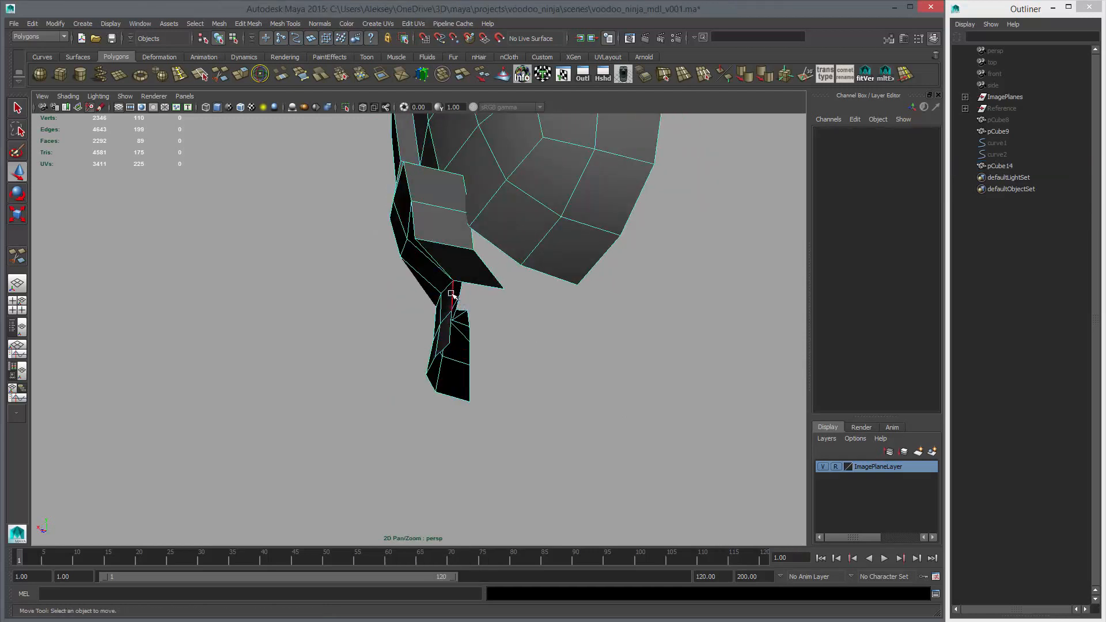
click(452, 294)
alt+drag(452, 295, 426, 334)
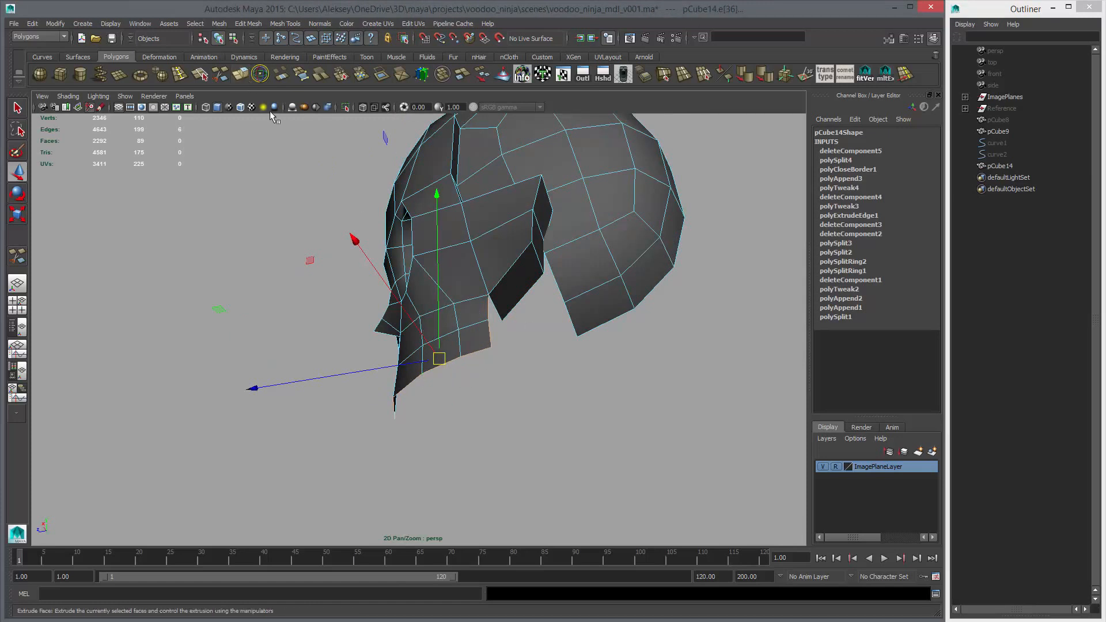
key(ctrl+e)
drag(265, 402, 290, 402)
alt+drag(290, 402, 565, 328)
Move the extruded jaw strip's front inner vertex onto the mid-plane at X 0, and adjust the neighbouring inner vertex
key(q)
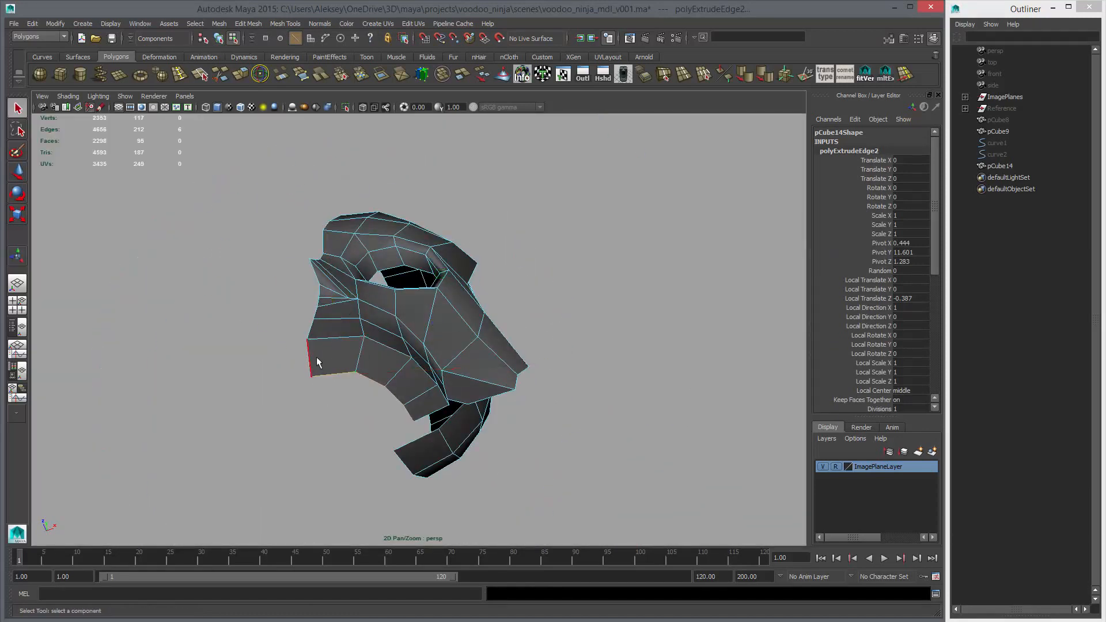
right_drag(318, 369, 276, 370)
click(310, 376)
key(w)
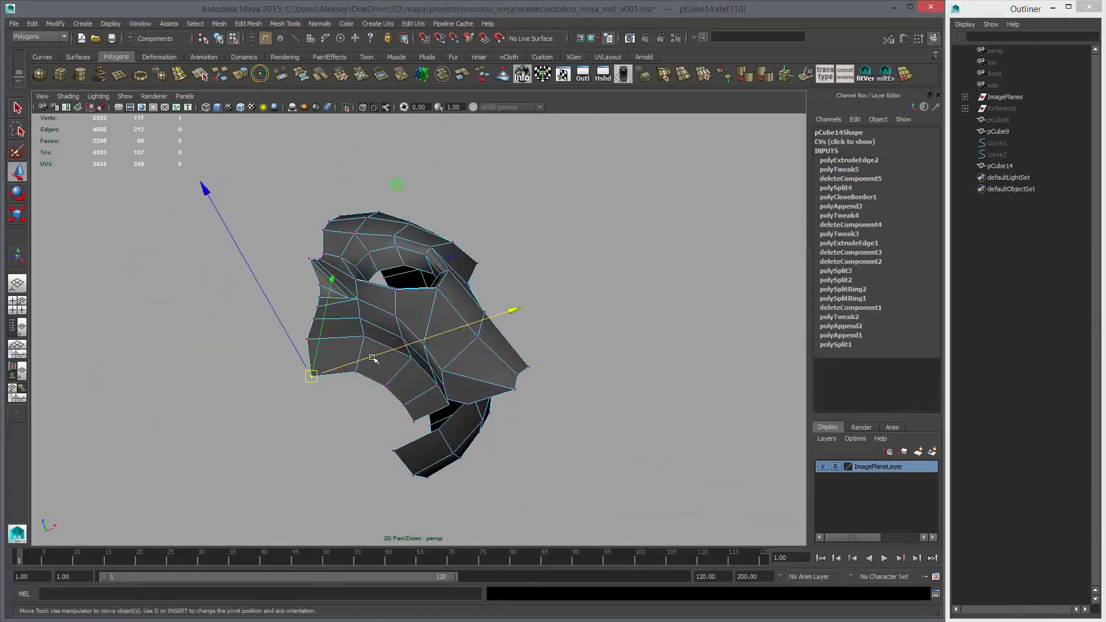
alt+drag(373, 358, 309, 235)
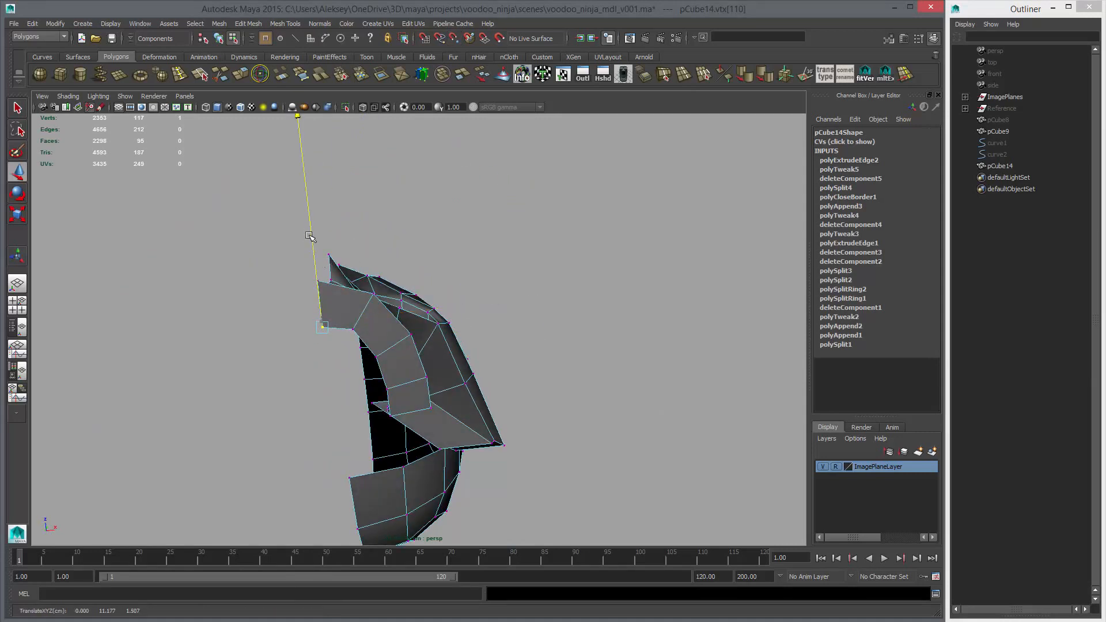
alt+drag(343, 269, 372, 381)
click(365, 377)
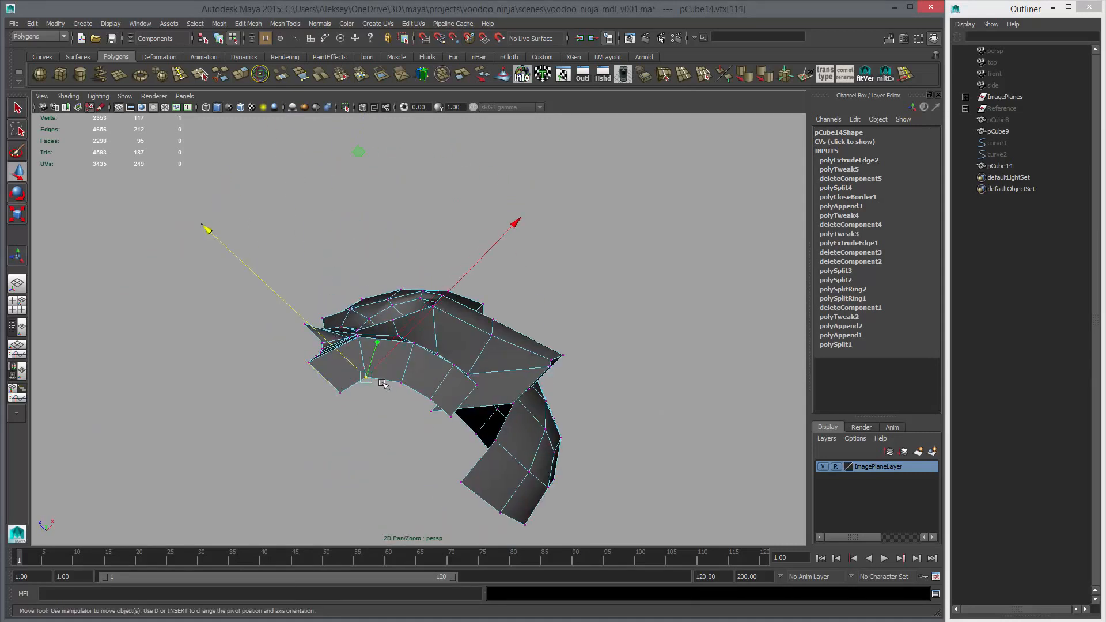
click(365, 375)
drag(380, 378, 276, 449)
Bring the jaw strip's upper inner corner together with the cheekbone's inner corner vertex, and merge the mesh's overlapping vertices
alt+middle_drag(462, 300, 451, 319)
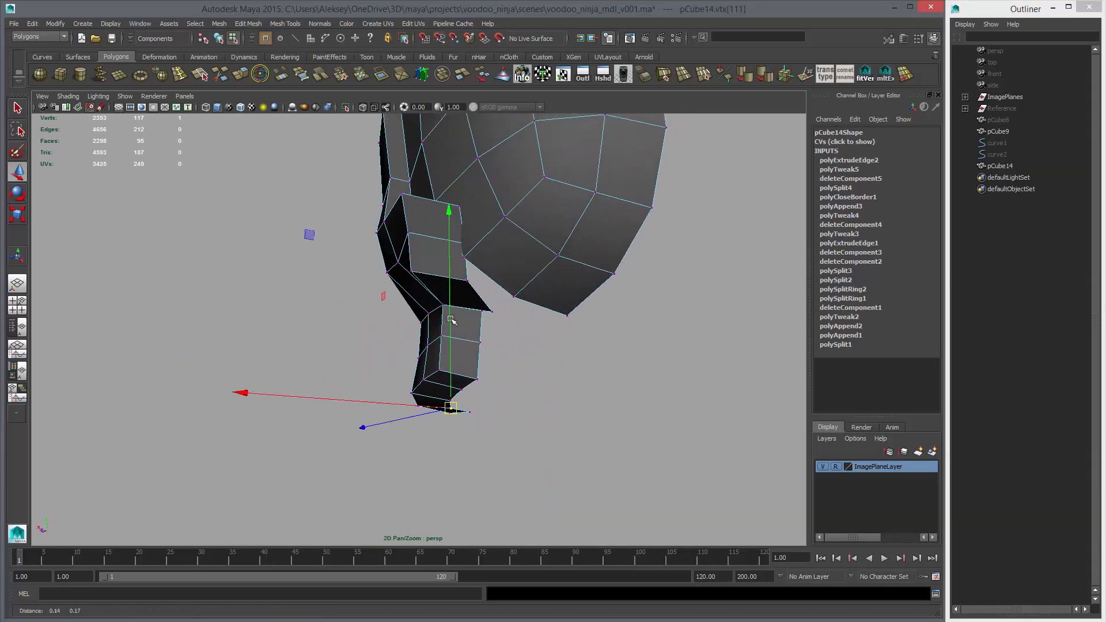
drag(504, 323, 510, 239)
alt+drag(377, 280, 399, 292)
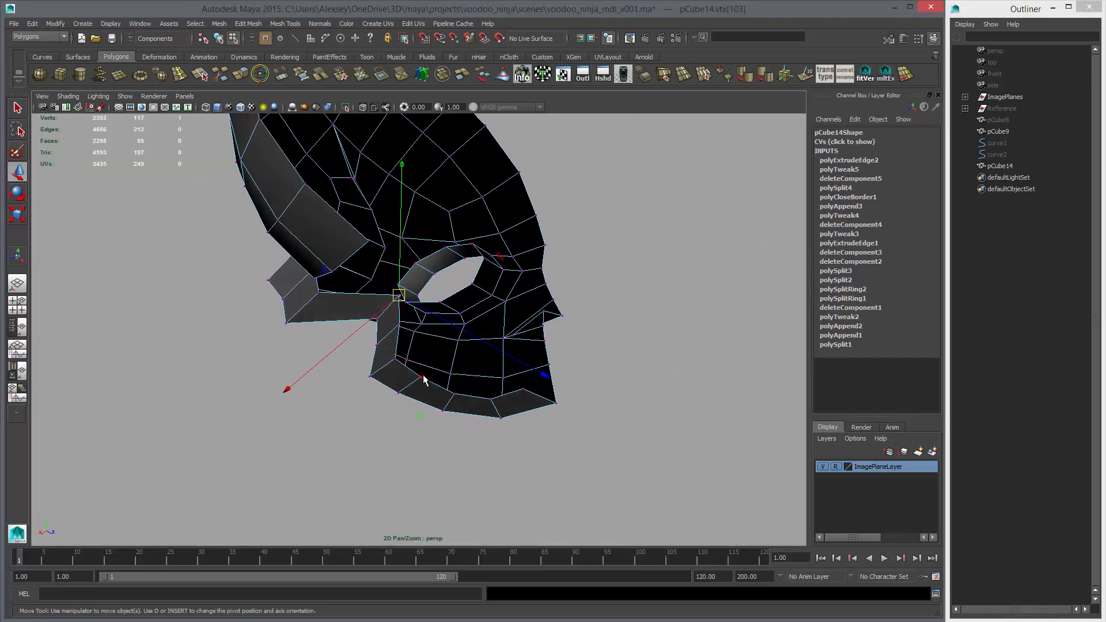
key(q)
right_drag(402, 331, 459, 313)
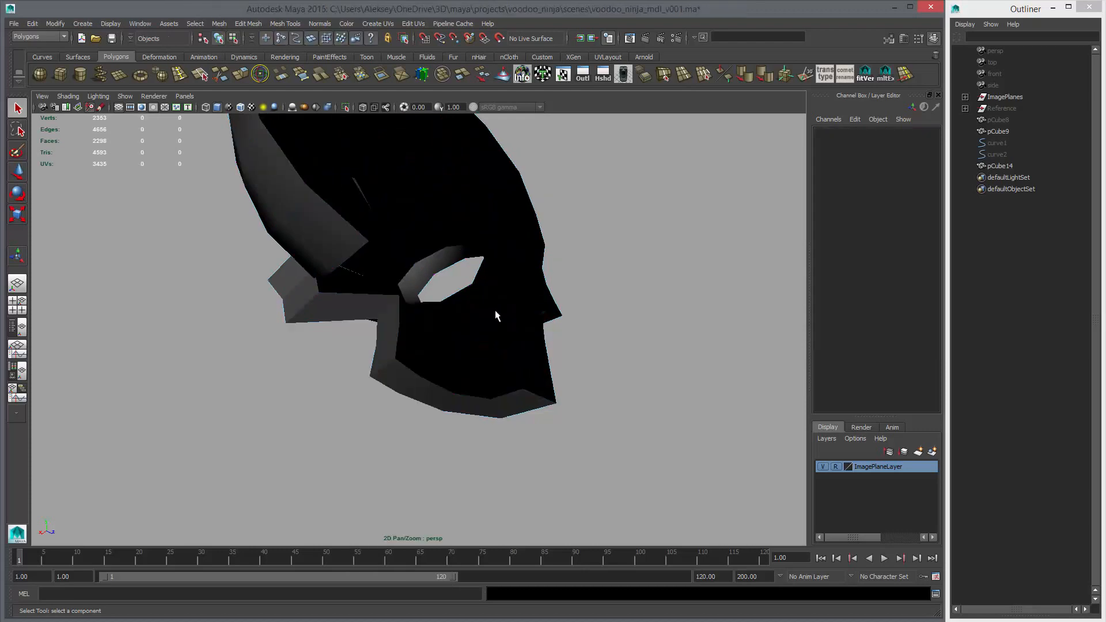
click(340, 79)
key(w)
Preview the head smoothed and examine the thickened jaw and cheekbone from inside, front and side
key(3)
click(550, 244)
alt+drag(432, 272, 456, 292)
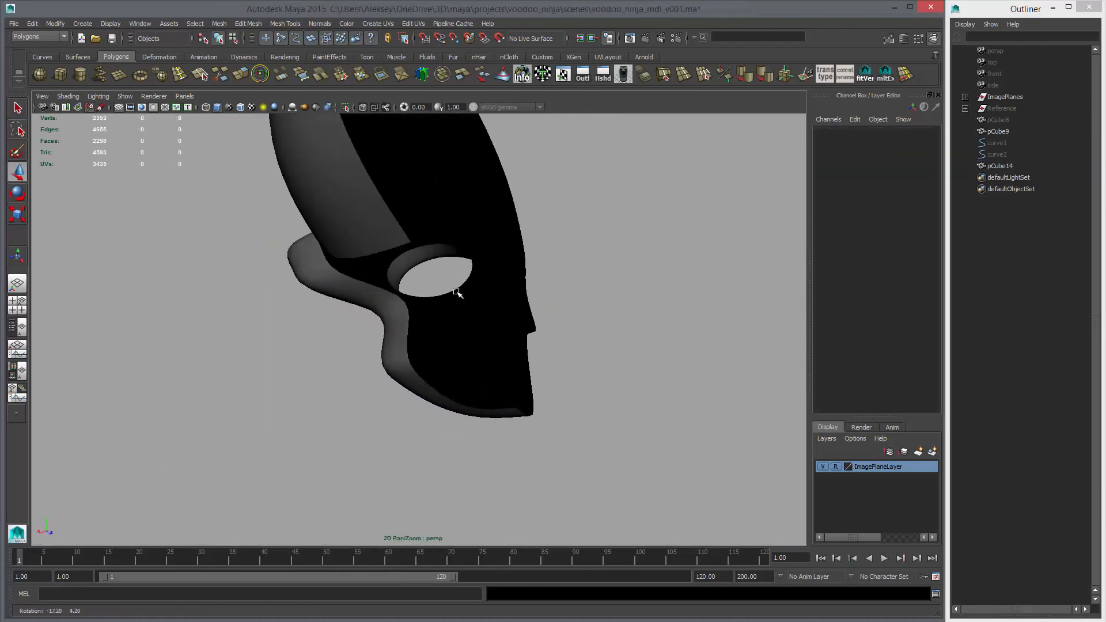
click(420, 314)
alt+drag(322, 308, 427, 320)
alt+right_drag(427, 321, 406, 311)
alt+drag(406, 311, 484, 340)
click(565, 365)
alt+drag(414, 339, 499, 335)
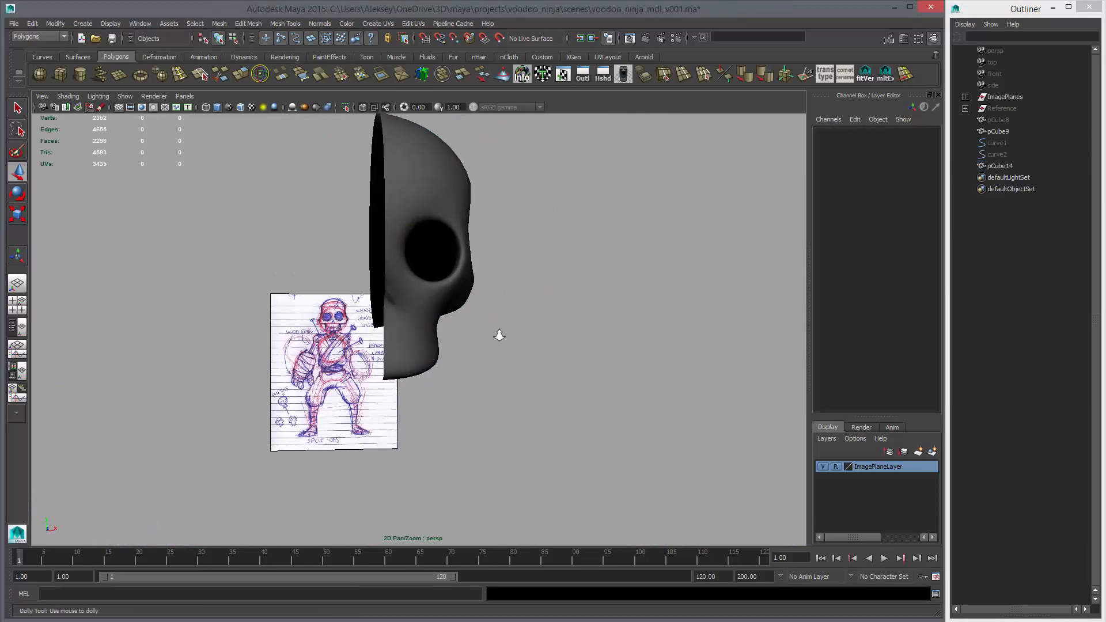
alt+right_drag(499, 336, 426, 325)
alt+drag(489, 317, 386, 311)
alt+right_drag(489, 340, 619, 365)
Extrude the four inner edges along the bottom of the unsmoothed jaw's thickness strip and raise them to form an inner jaw wall
click(414, 291)
key(1)
alt+drag(560, 355, 449, 345)
alt+right_drag(495, 352, 570, 368)
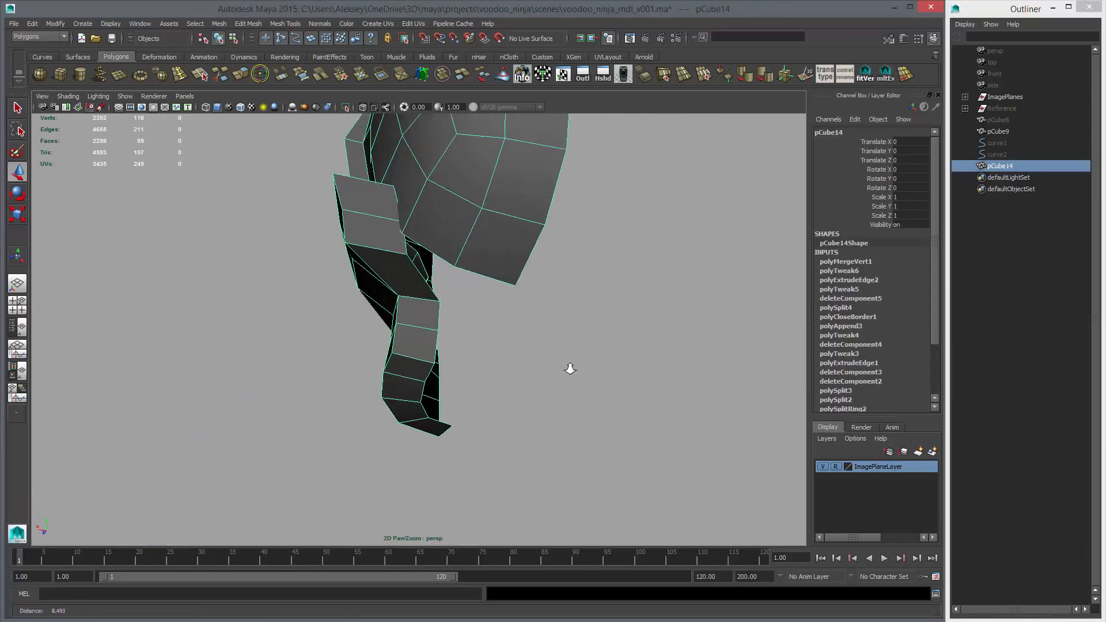
alt+drag(564, 367, 415, 345)
right_drag(366, 337, 367, 309)
click(402, 380)
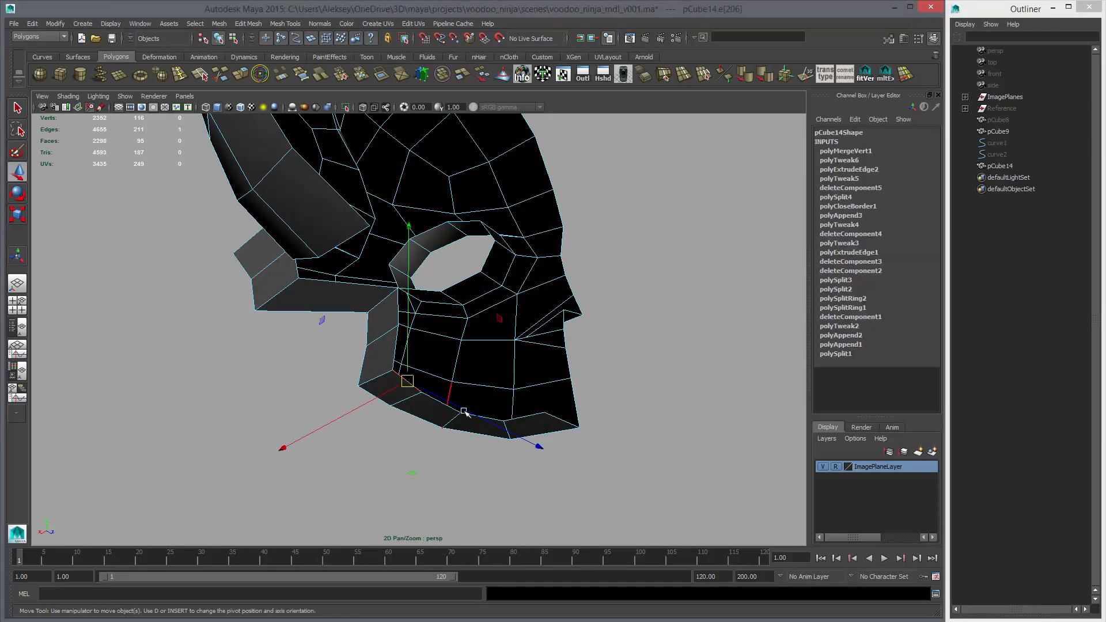
double_click(533, 415)
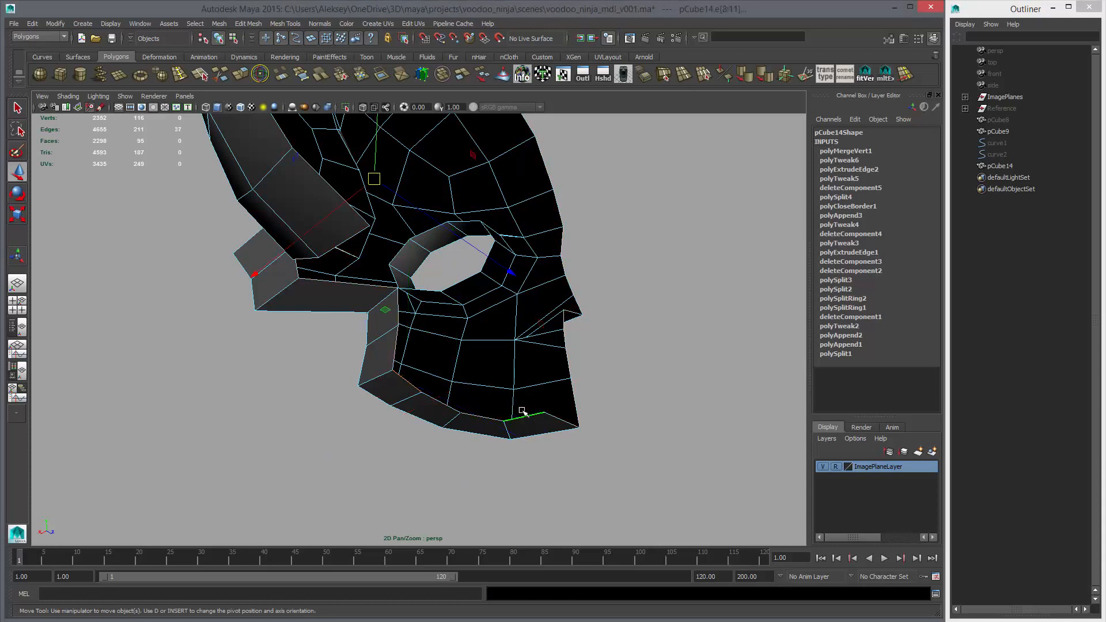
click(422, 392)
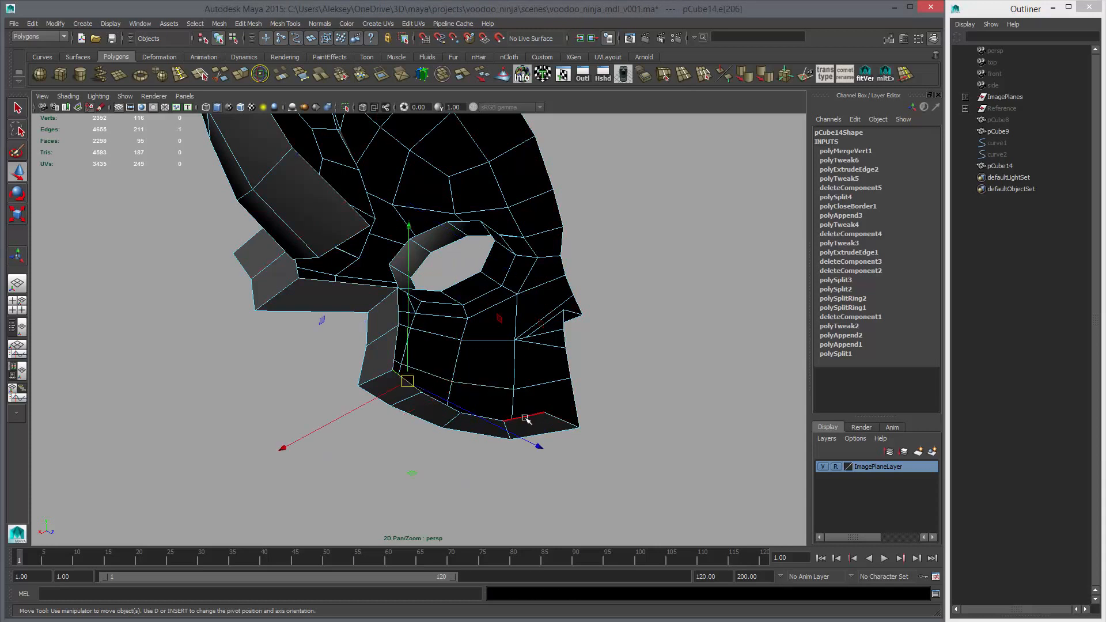
shift+double_click(383, 355)
click(240, 74)
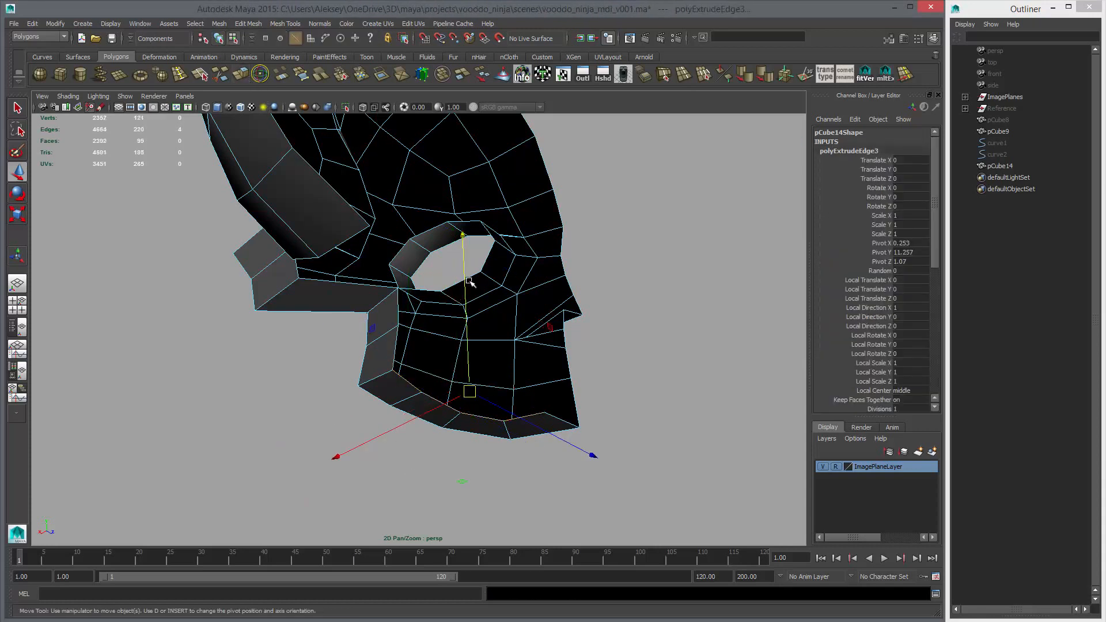
drag(464, 243, 440, 290)
Try to flatten the top edges of the inner jaw wall by scaling them along Y
key(r)
alt+middle_drag(501, 250, 499, 313)
alt+right_drag(499, 314, 447, 249)
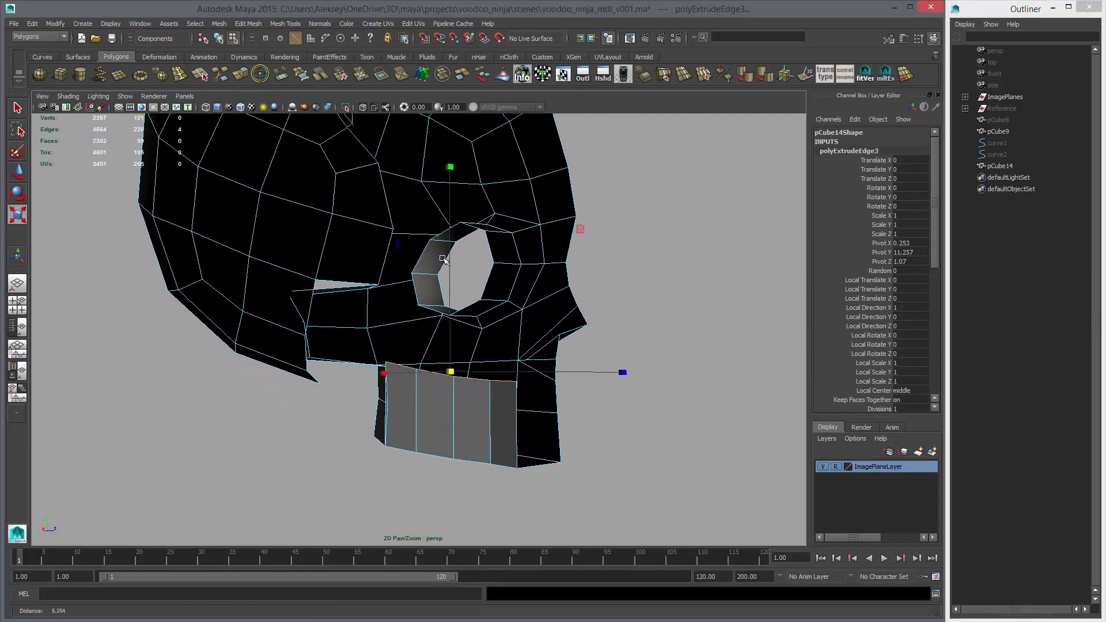
drag(451, 167, 469, 518)
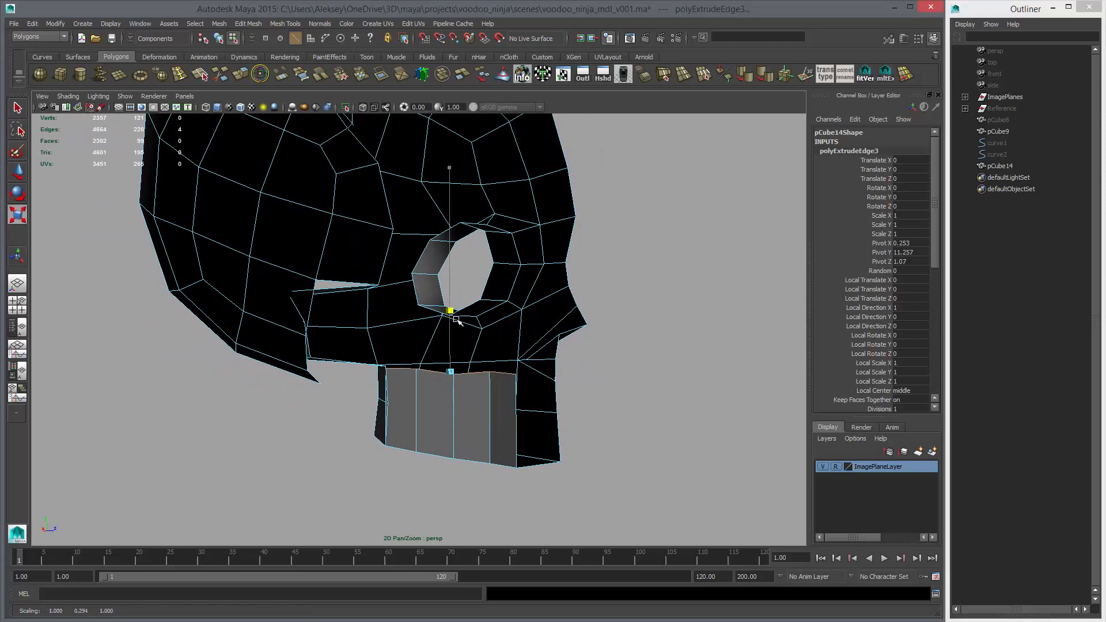
drag(449, 177, 449, 183)
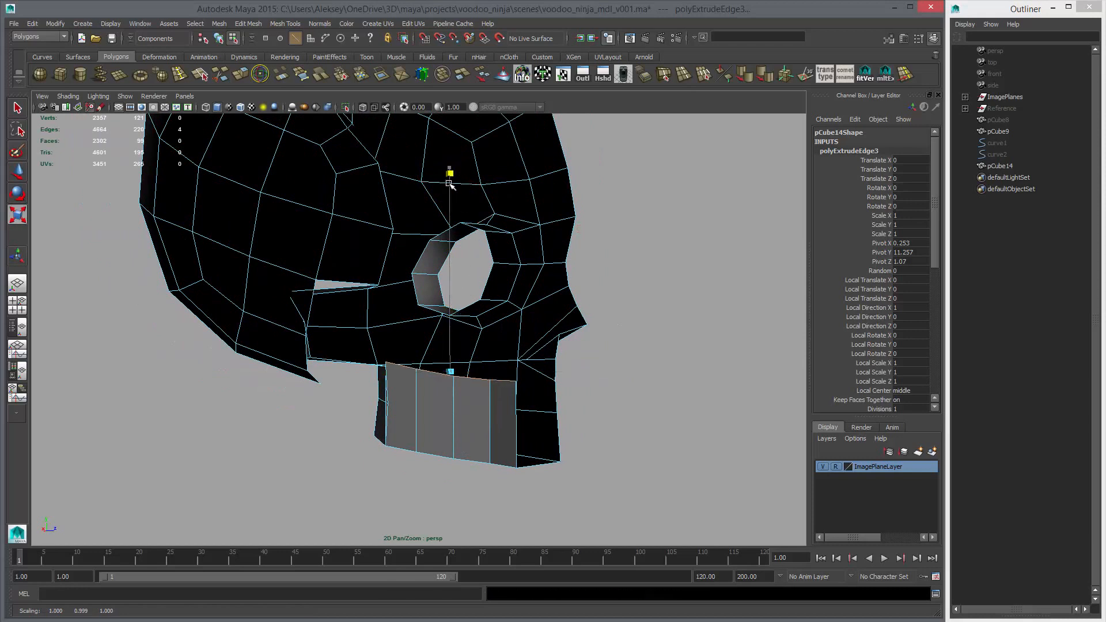
alt+drag(455, 306, 468, 353)
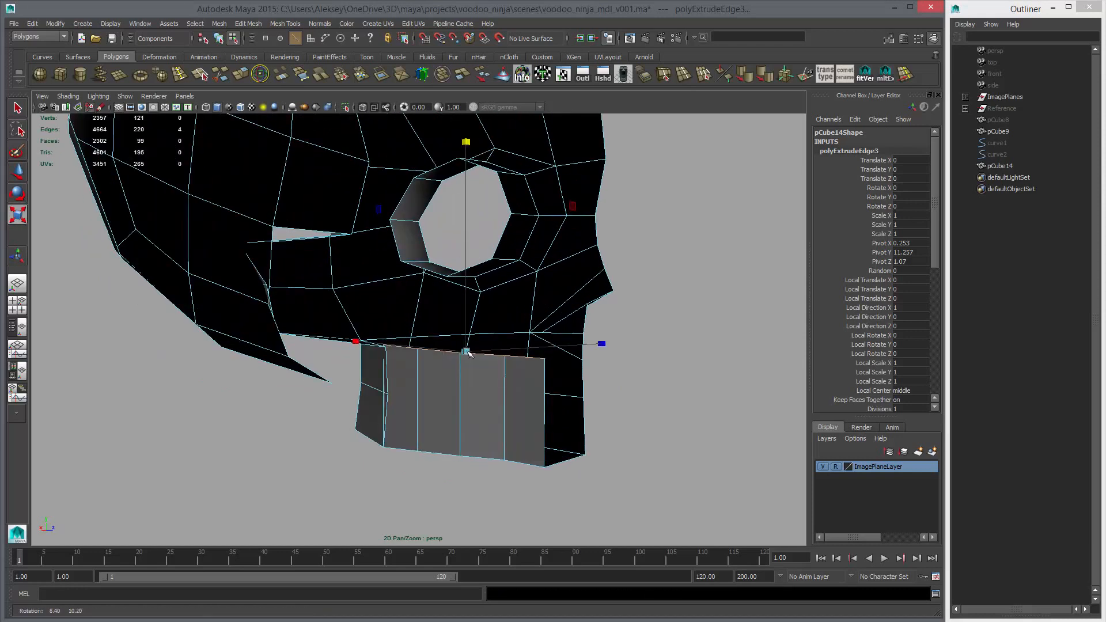
Snap the inner jaw wall's upper rear corner vertex onto the adjoining corner of the jaw's thickness strip
right_drag(408, 364, 380, 365)
alt+drag(387, 376, 383, 352)
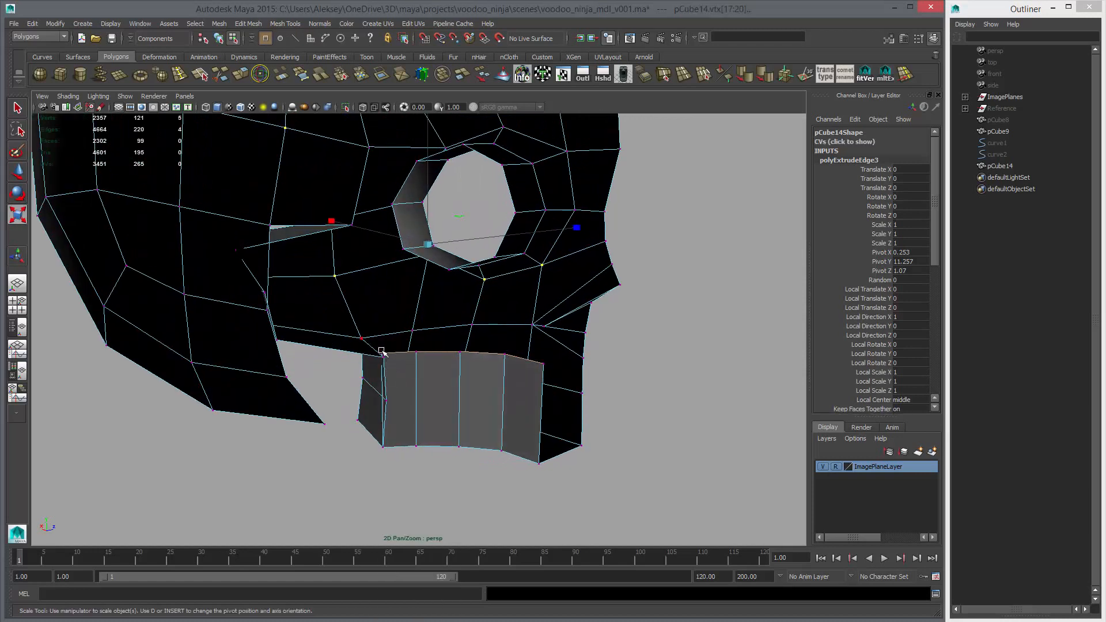
click(362, 339)
key(w)
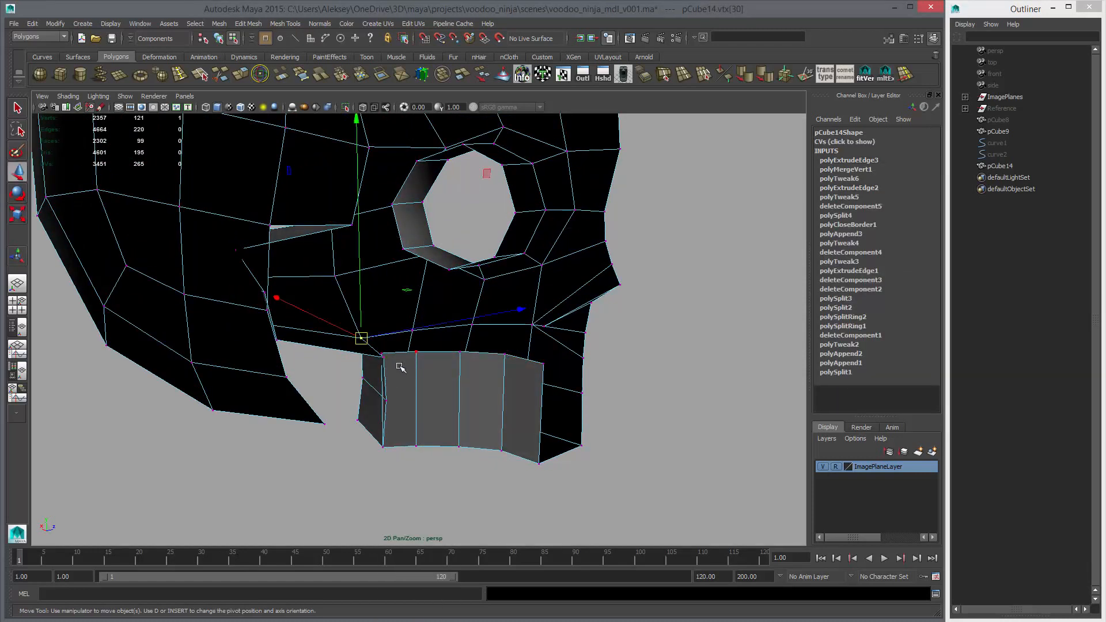
drag(389, 357, 406, 338)
key(v)
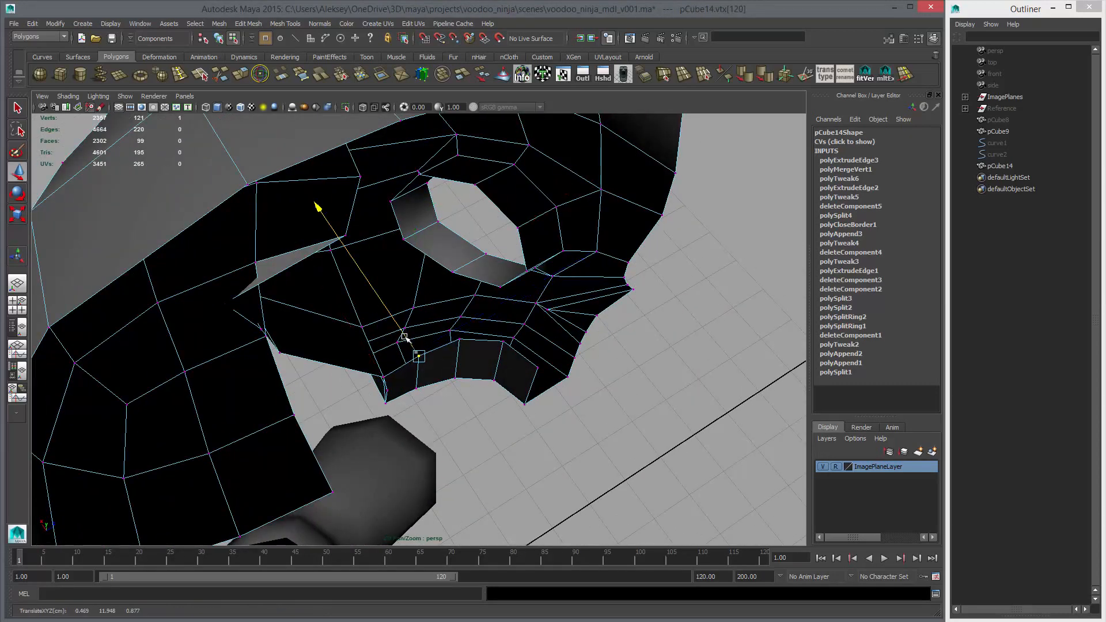
Adjust the remaining upper vertices of the inner jaw wall one at a time along X to even out its curve
click(459, 345)
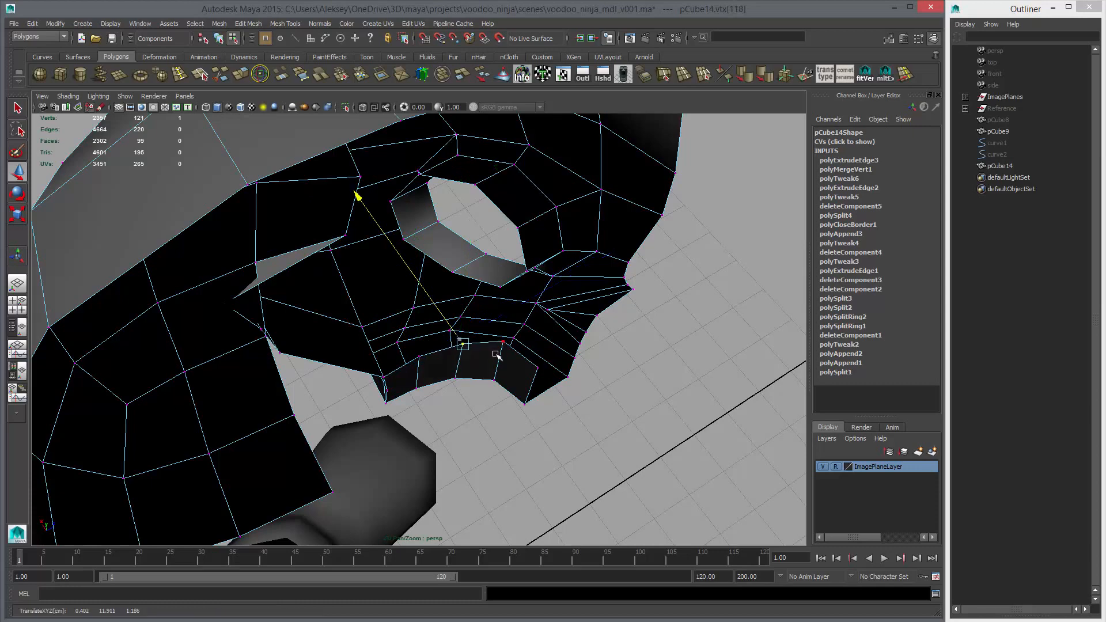
drag(507, 334, 516, 330)
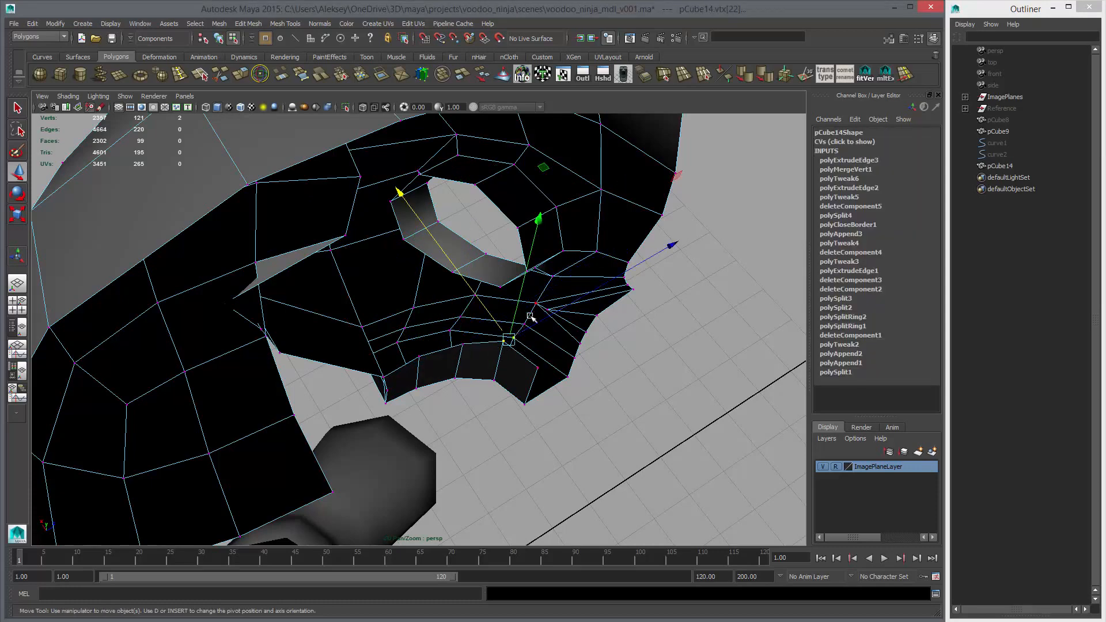
click(505, 345)
middle_drag(508, 350, 513, 360)
alt+drag(513, 360, 541, 308)
alt+middle_drag(449, 357, 454, 311)
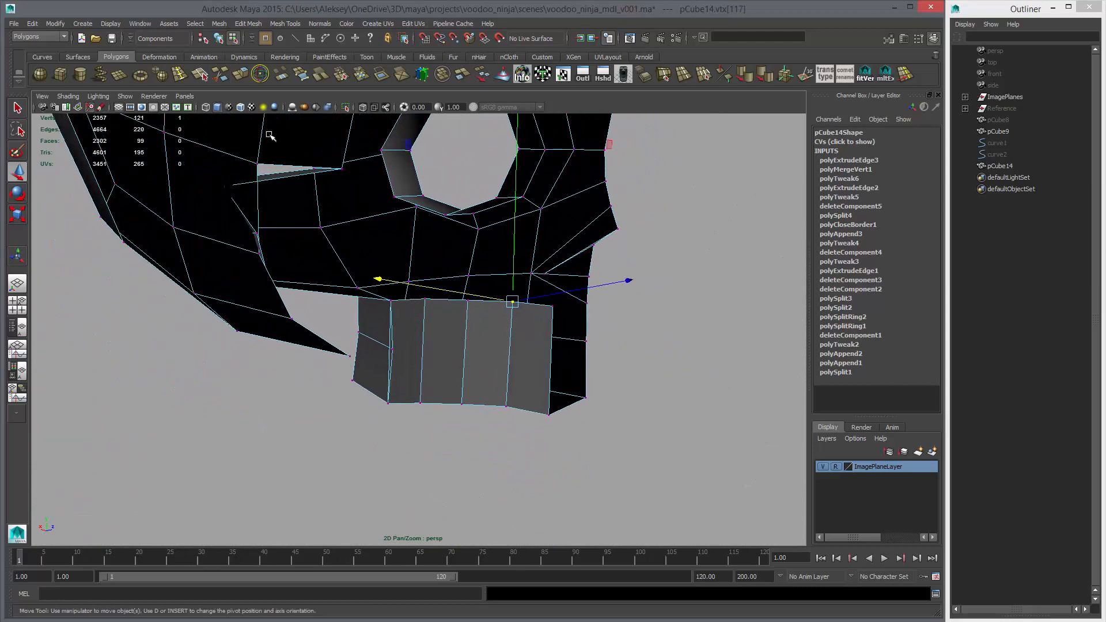
Insert a horizontal edge loop through the middle of the inner jaw wall
click(180, 76)
alt+drag(375, 300, 410, 331)
key(Return)
Bring the new loop's rear end vertex onto the adjacent jaw strip vertex, and merge the mesh's overlapping vertices
key(w)
right_drag(406, 332, 466, 375)
alt+drag(466, 375, 535, 355)
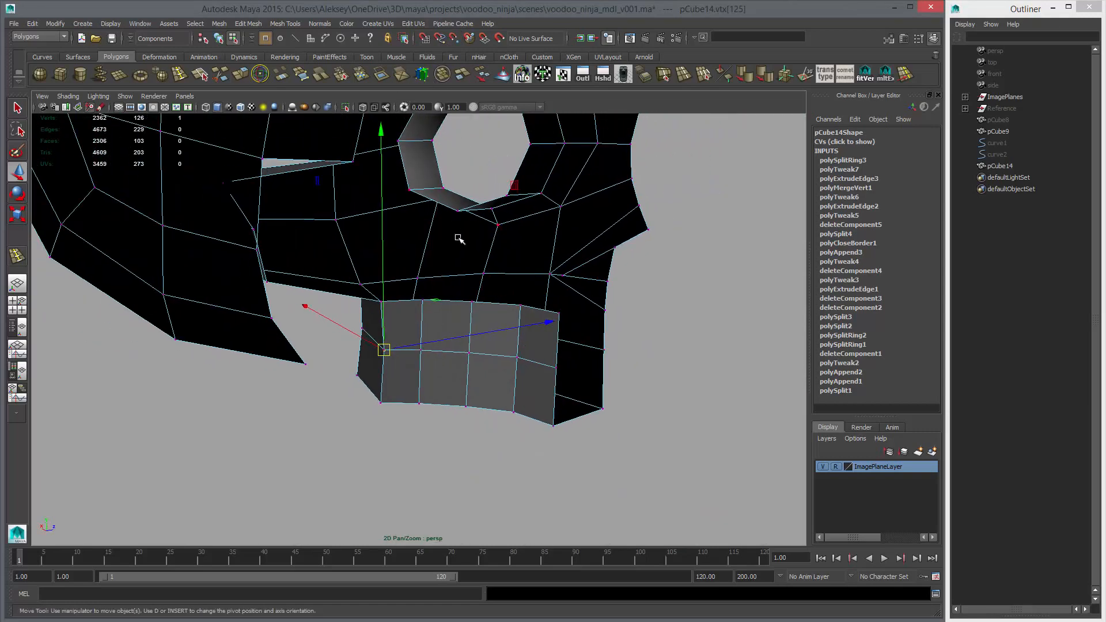
right_drag(459, 239, 527, 220)
key(ctrl+z)
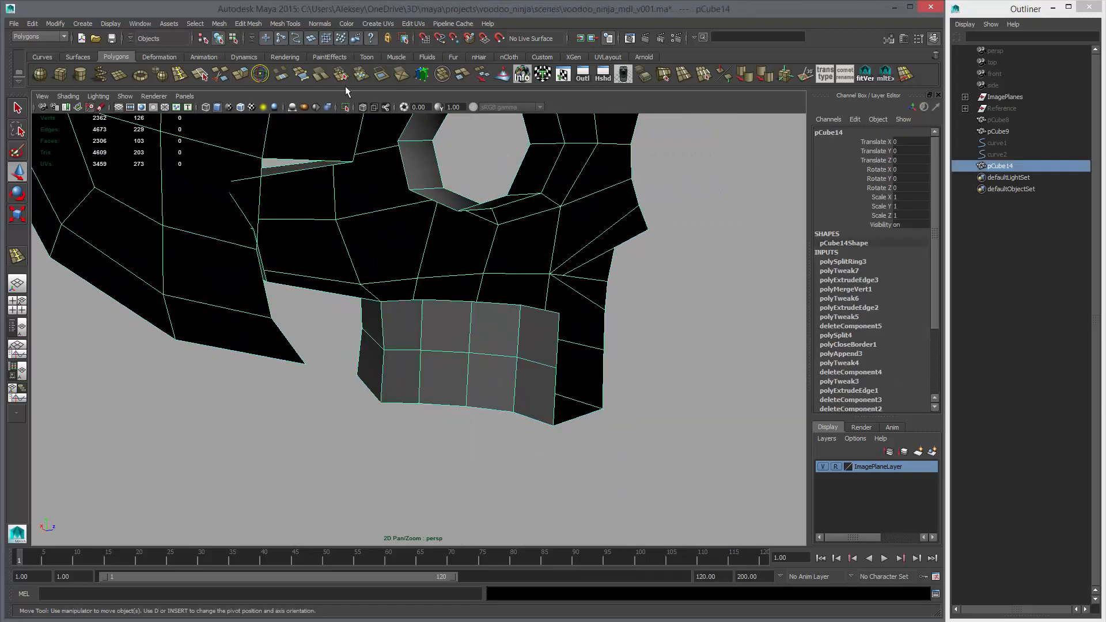
Preview the head smoothed and examine the closed inner jaw wall from behind and the side
key(3)
click(618, 315)
alt+right_drag(617, 316, 343, 269)
alt+drag(343, 269, 474, 253)
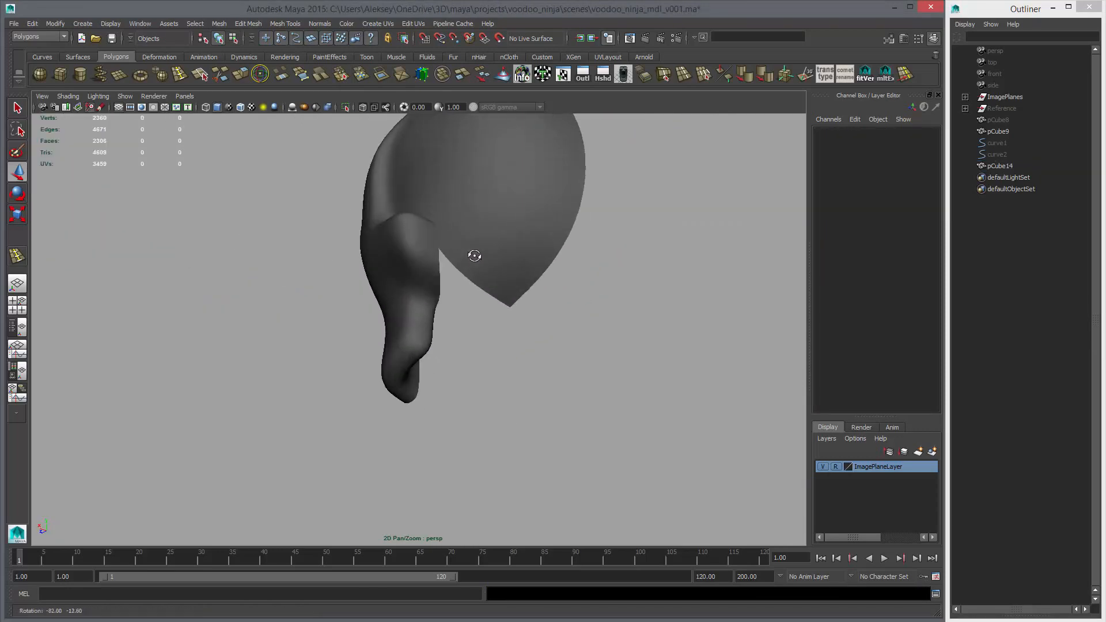
click(517, 301)
key(1)
Extrude the three upper edges of the unsmoothed inner jaw wall and move them along X toward the mid-plane as a palate strip
alt+drag(519, 302, 403, 273)
scroll(402, 272, up, 3)
alt+drag(459, 296, 385, 305)
alt+drag(455, 319, 460, 281)
right_drag(459, 284, 460, 259)
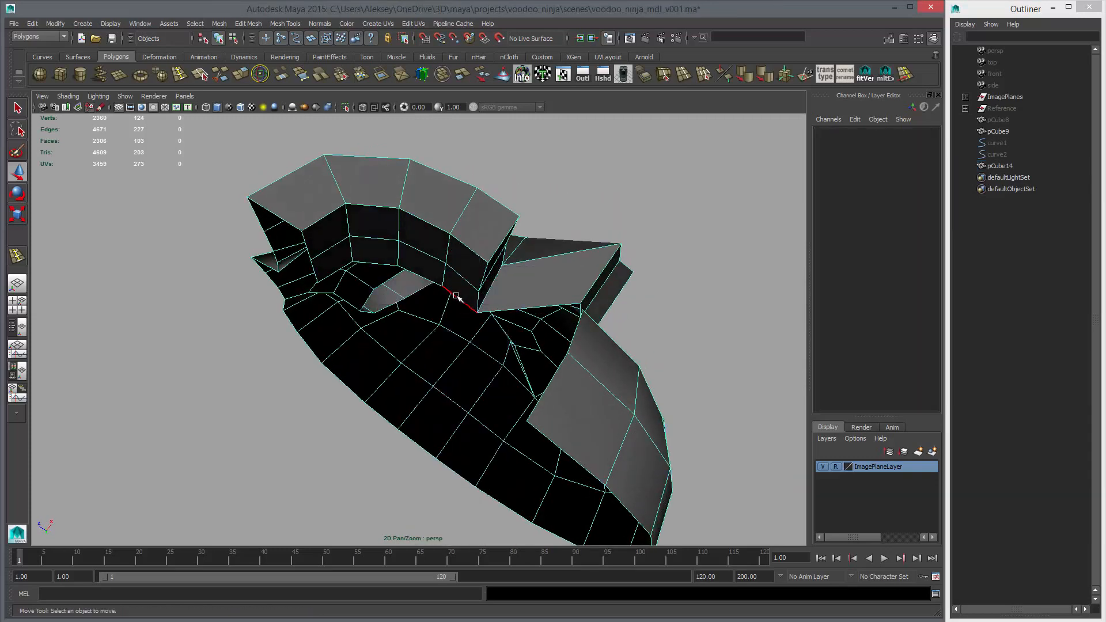
key(q)
click(456, 295)
shift+click(424, 274)
shift+click(379, 266)
alt+drag(439, 310, 362, 253)
key(ctrl+e)
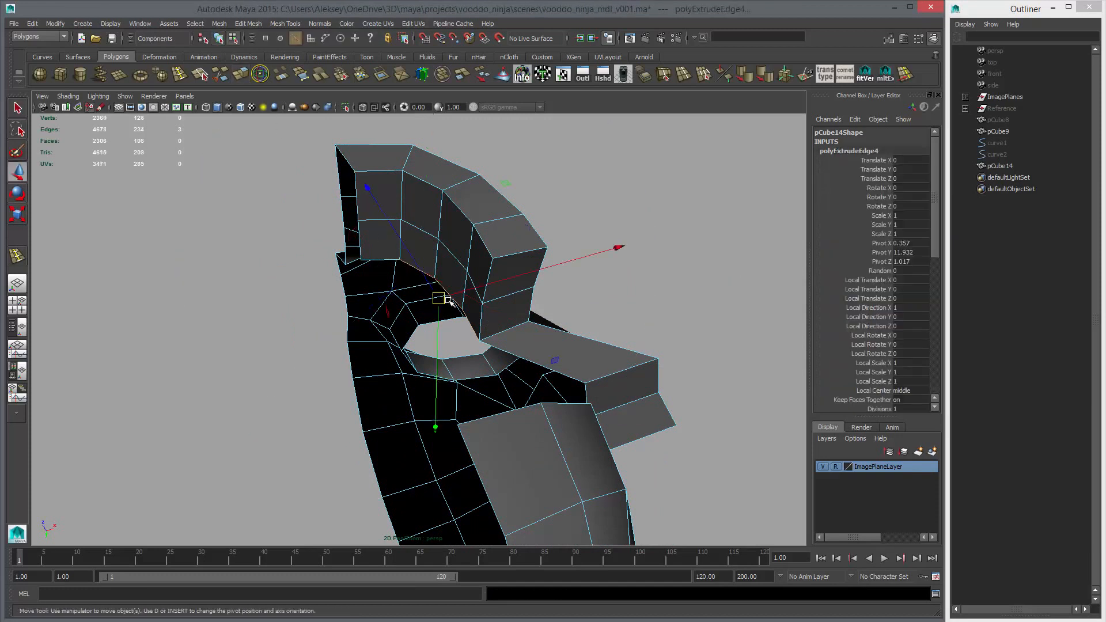
drag(464, 293, 449, 270)
key(w)
alt+drag(449, 271, 429, 278)
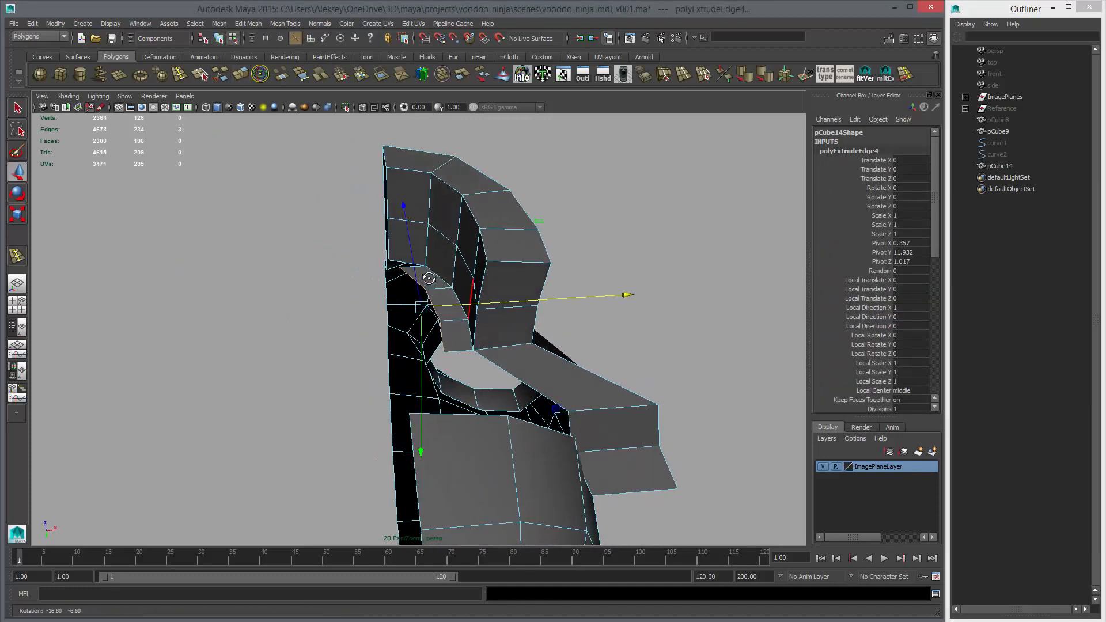
Bring the palate strip's front inner vertex onto the jaw wall's front corner on the mid-plane, and merge the overlapping vertices
middle_drag(384, 255, 386, 261)
alt+drag(412, 264, 429, 261)
right_drag(430, 261, 391, 247)
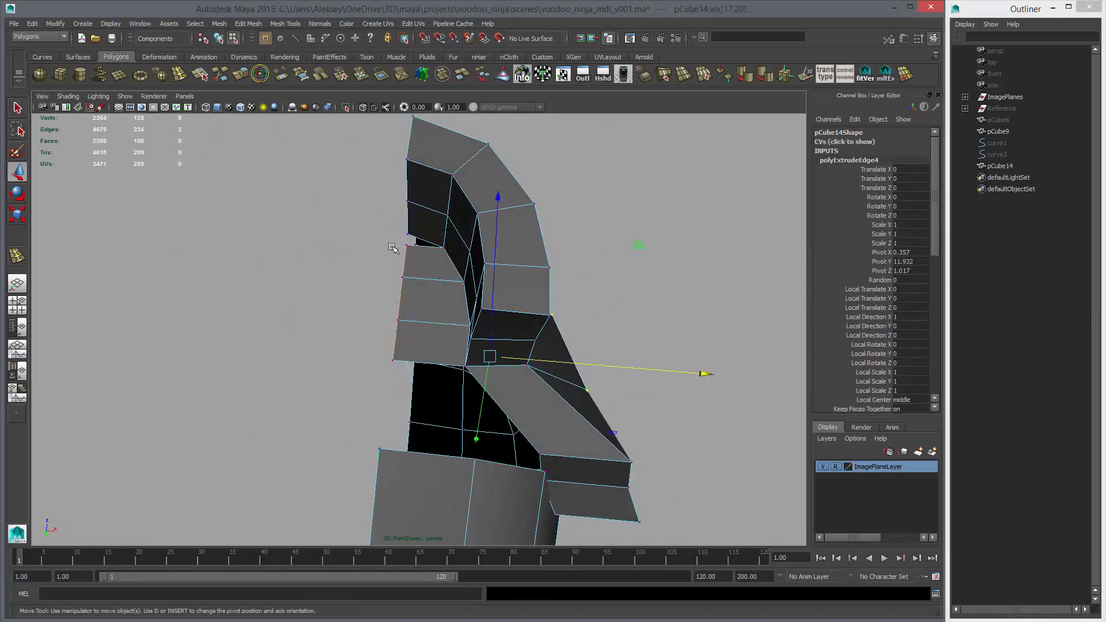
drag(412, 253, 412, 254)
alt+drag(412, 254, 402, 301)
right_drag(403, 301, 426, 281)
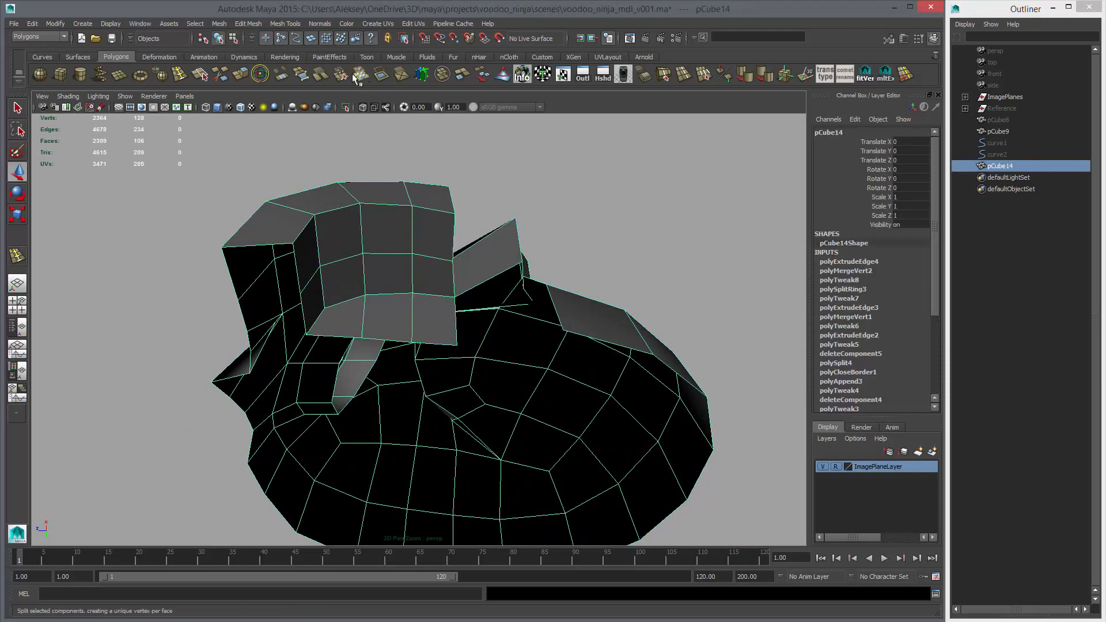
Preview the head smoothed and examine the new palate strip from below
key(3)
click(497, 216)
alt+drag(508, 276, 449, 240)
click(432, 313)
key(1)
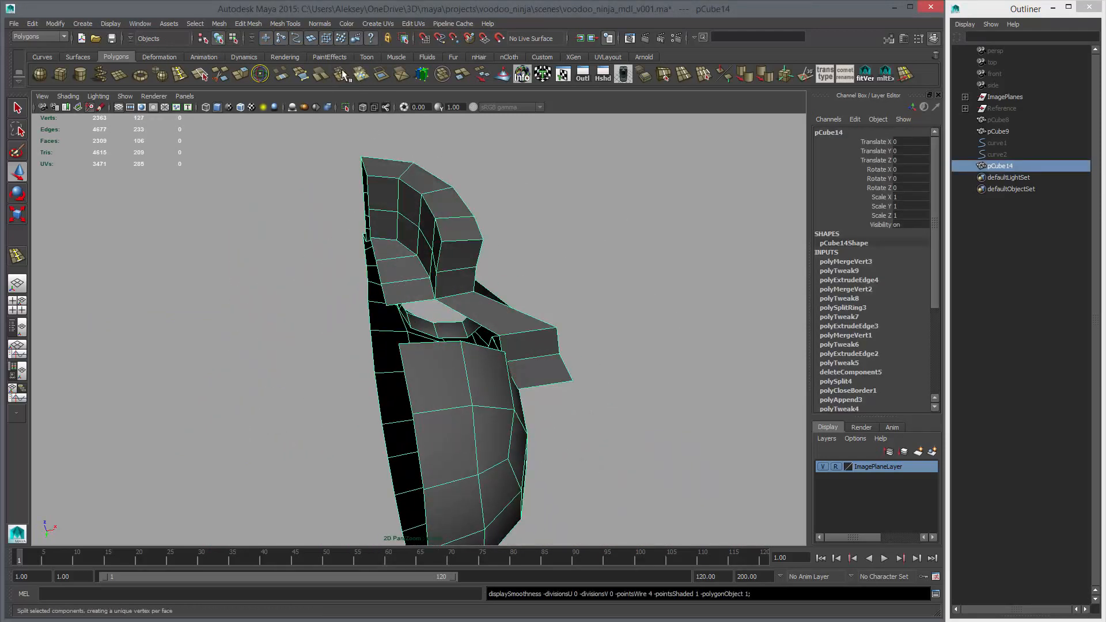
Append a face bridging the palate strip's rear edge to the cranium's lower front edge, and check the result smoothed
click(302, 76)
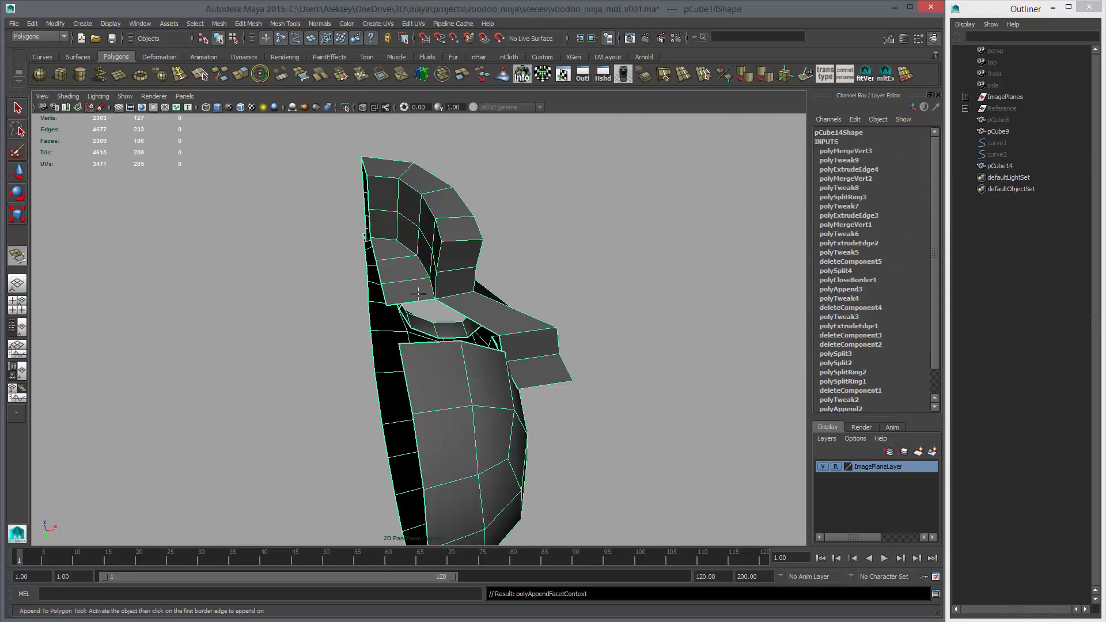
click(419, 344)
key(w)
alt+drag(455, 346, 461, 378)
key(3)
click(532, 315)
alt+drag(483, 301, 511, 304)
click(510, 323)
key(1)
Switch to a shaded side view and hide the image plane layer
key(space)
key(space)
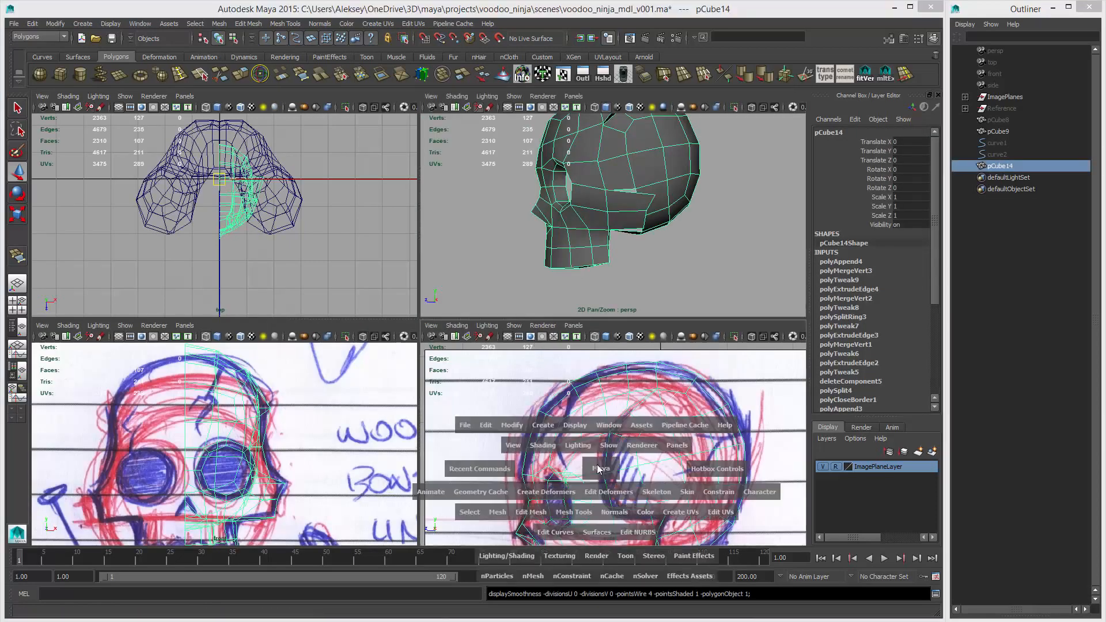
key(5)
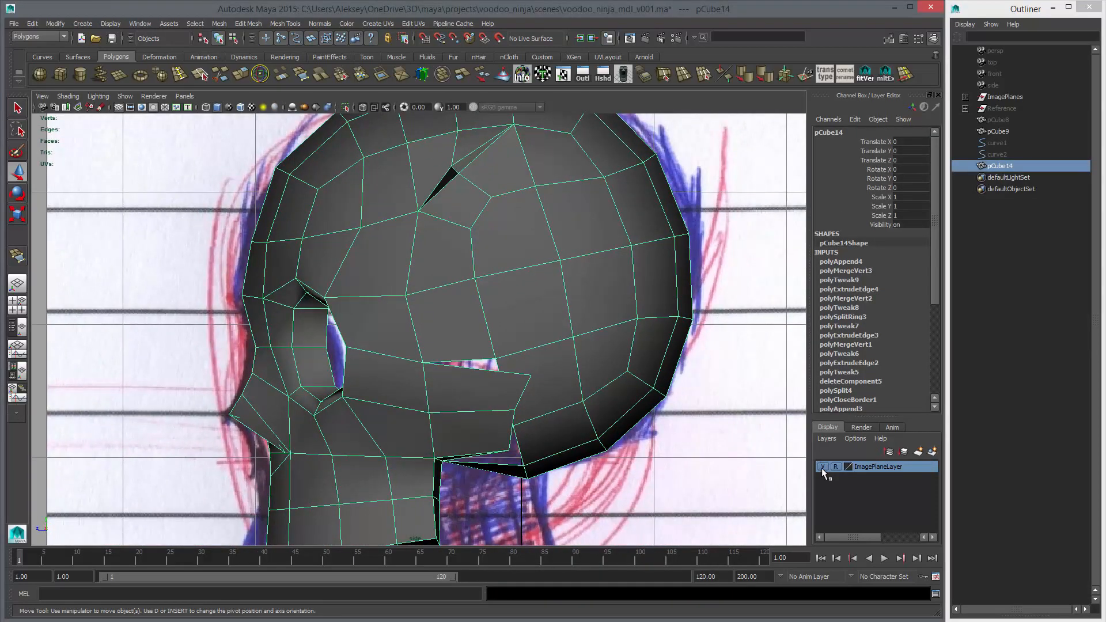
click(822, 466)
Move the vertices along the cranium's lower side opening to line up with the cheekbone's rear edge in the side view
scroll(501, 288, up, 4)
right_drag(501, 288, 433, 296)
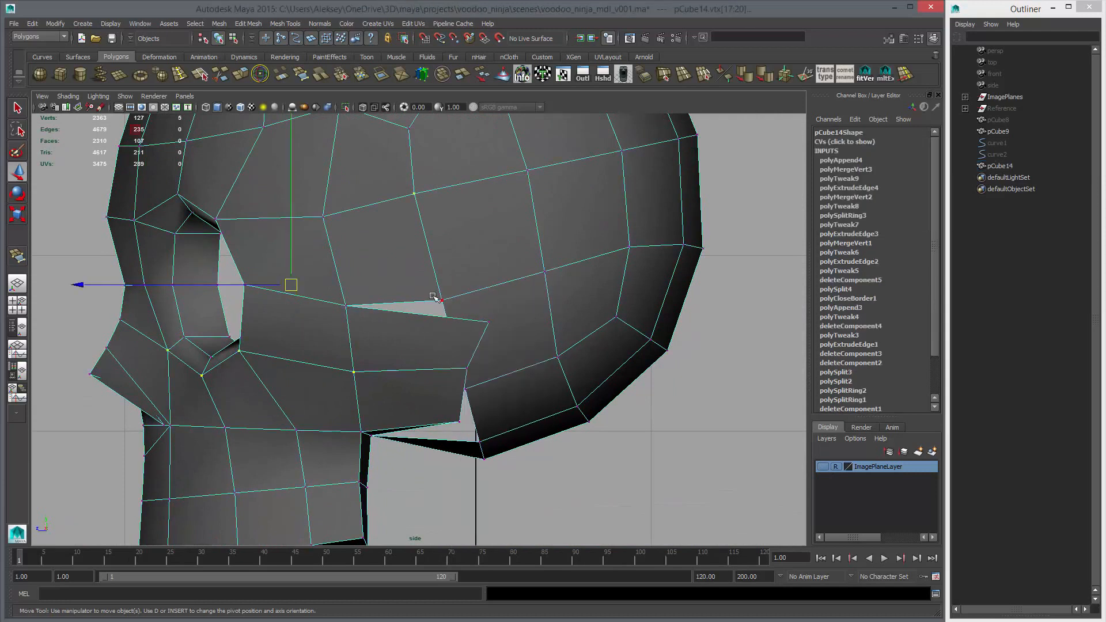
click(435, 297)
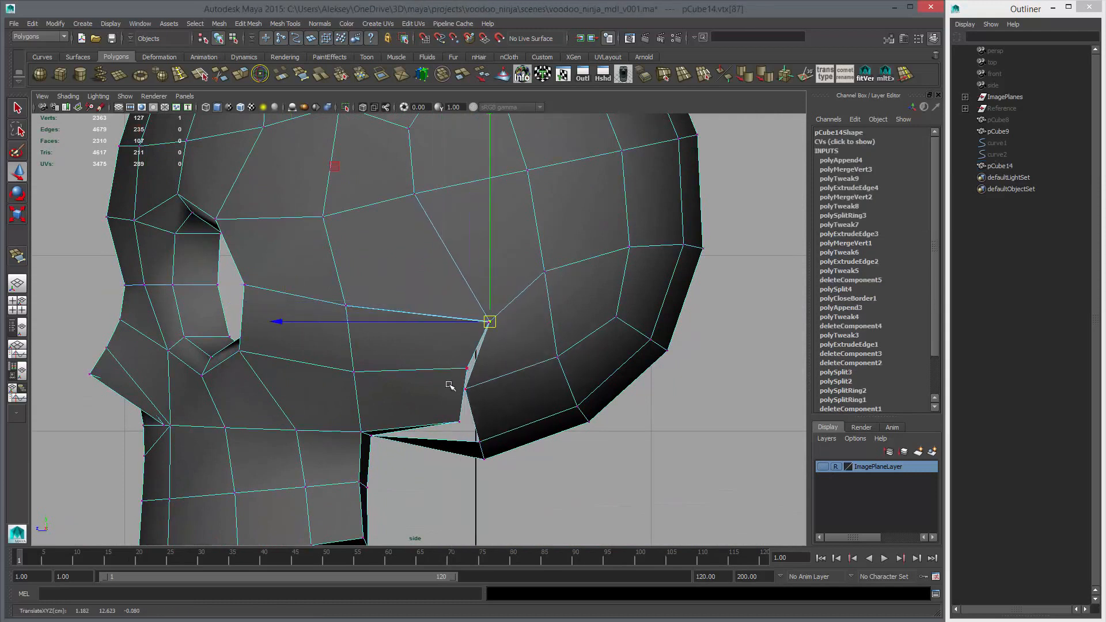
drag(468, 389, 484, 447)
middle_drag(484, 447, 462, 424)
drag(476, 451, 504, 471)
middle_drag(504, 470, 499, 447)
Adjust the cheekbone's upper rear inner vertex along X beside the cranium in the perspective view
key(space)
key(space)
mouse_move(592, 294)
alt+mouse_down()
mouse_move(513, 325)
mouse_move(543, 378)
mouse_move(461, 305)
alt+mouse_up()
scroll(543, 378, up, 3)
key(4)
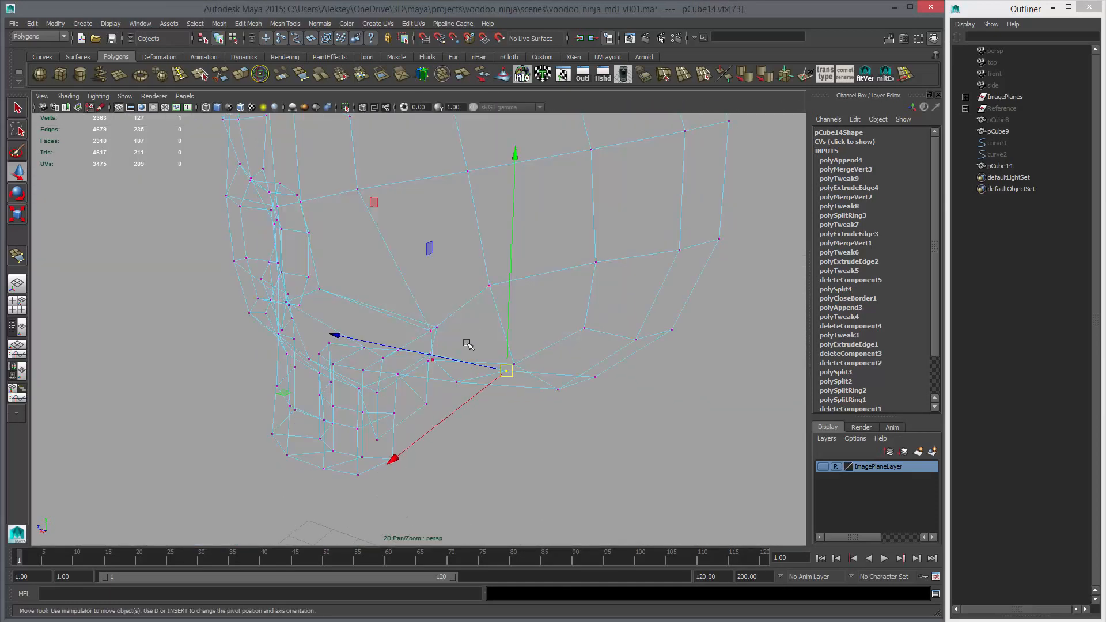
mouse_move(468, 349)
alt+mouse_down()
mouse_move(394, 296)
mouse_move(385, 311)
mouse_move(409, 265)
mouse_move(414, 300)
mouse_move(378, 300)
mouse_move(336, 274)
mouse_move(263, 270)
alt+mouse_up()
key(5)
key(q)
key(w)
click(413, 300)
key(ctrl+z)
click(311, 273)
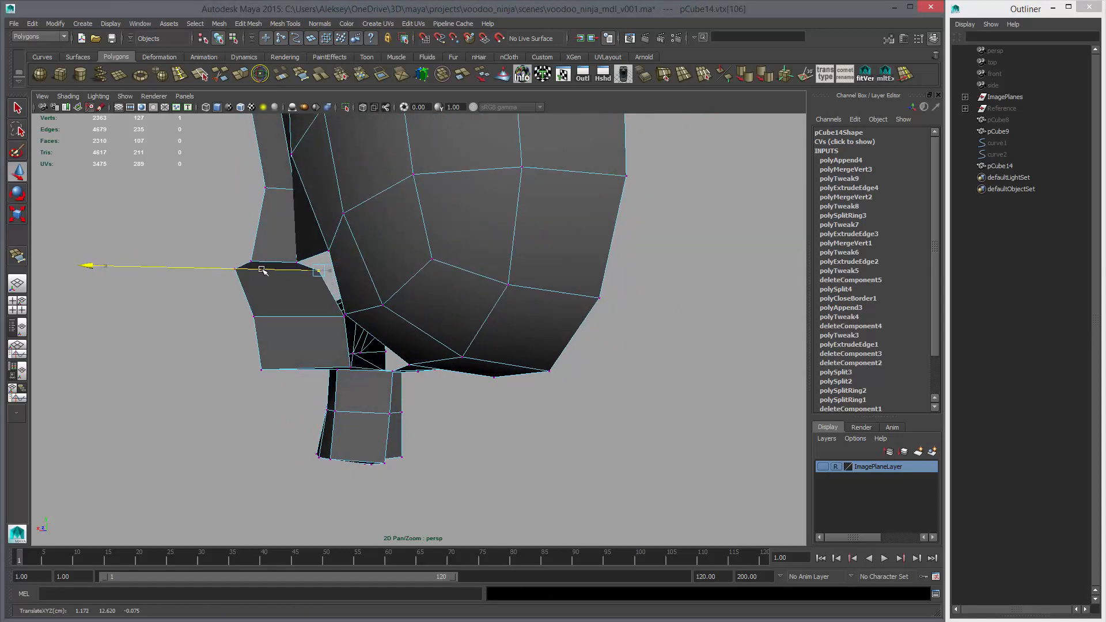
Adjust the cheekbone's middle and lower rear inner vertices along X to follow the side of the cranium
alt+drag(339, 324, 333, 276)
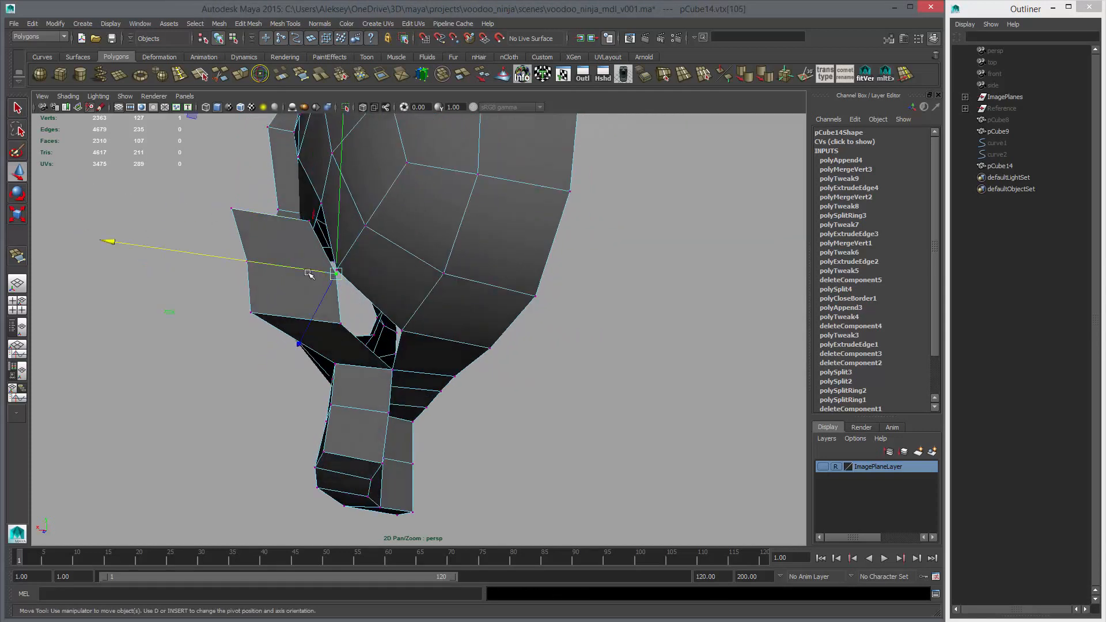
click(343, 324)
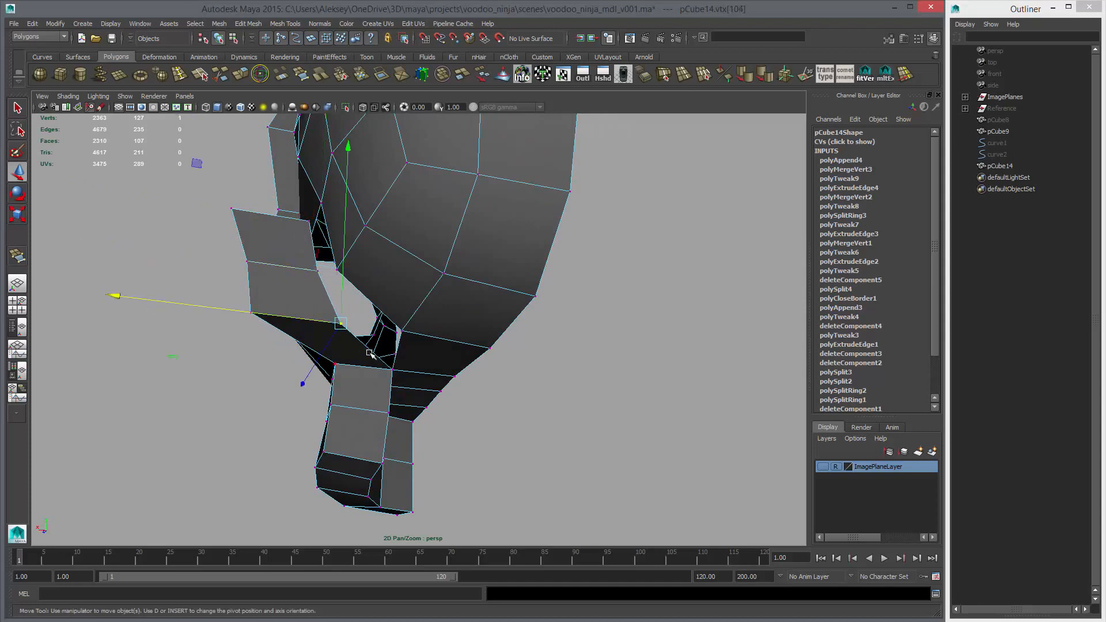
middle_drag(375, 348, 384, 349)
alt+drag(383, 349, 429, 329)
drag(399, 245, 420, 257)
alt+drag(420, 256, 460, 276)
drag(454, 271, 450, 295)
alt+right_drag(498, 288, 436, 271)
alt+drag(436, 272, 452, 243)
Lower the cranium's side vertex above the cheekbone's rear corner in the side view to even out the surrounding faces
key(space)
key(space)
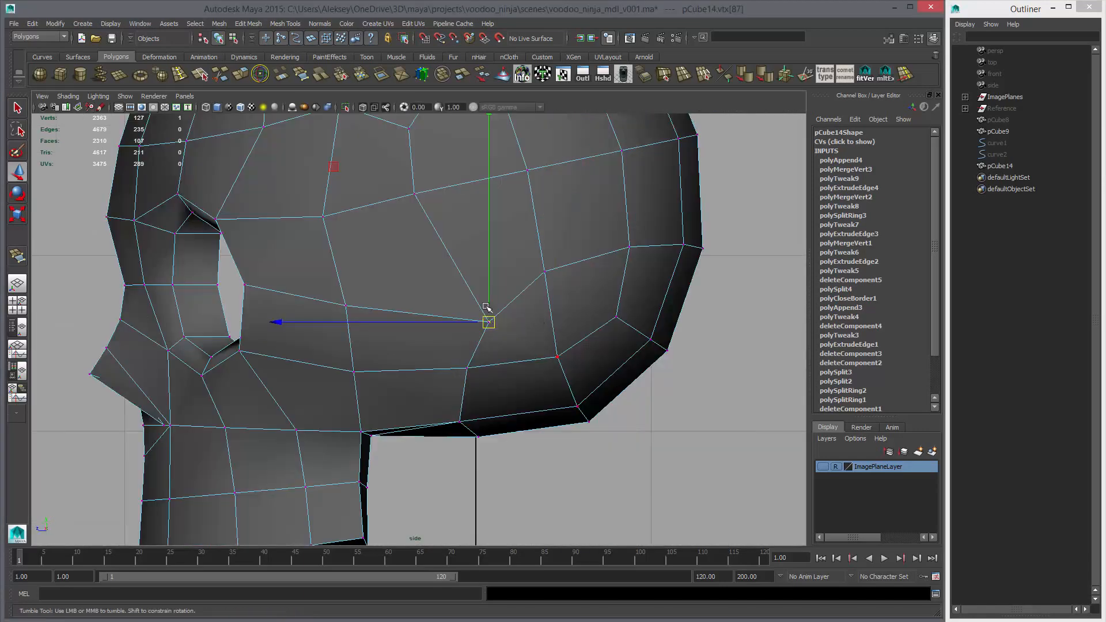
alt+middle_drag(485, 307, 492, 352)
alt+right_drag(491, 353, 442, 302)
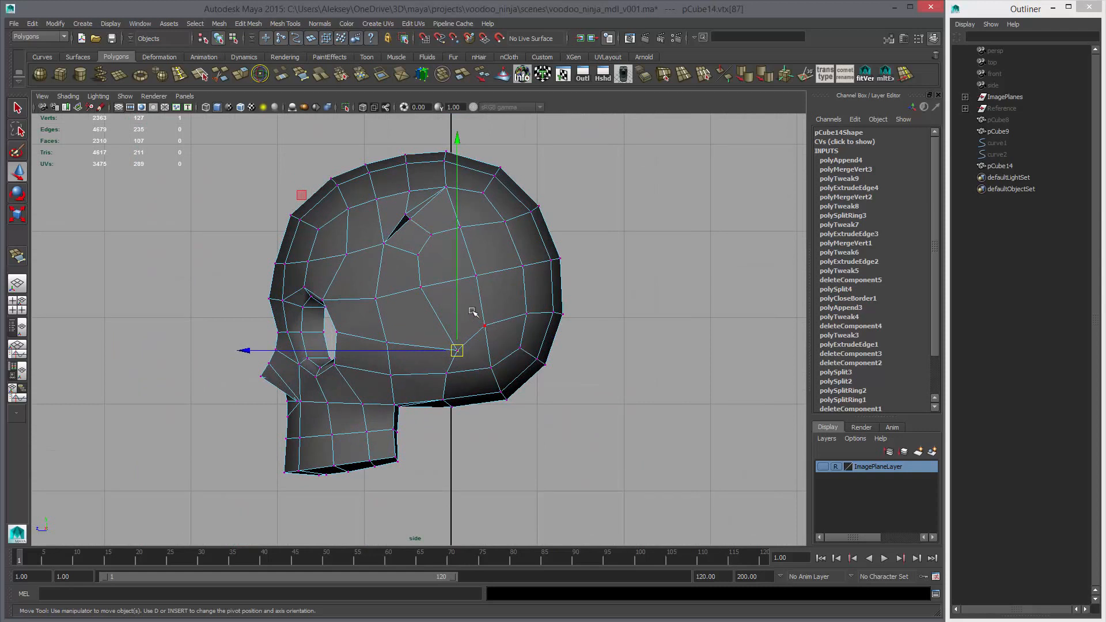
click(484, 325)
drag(484, 325, 425, 301)
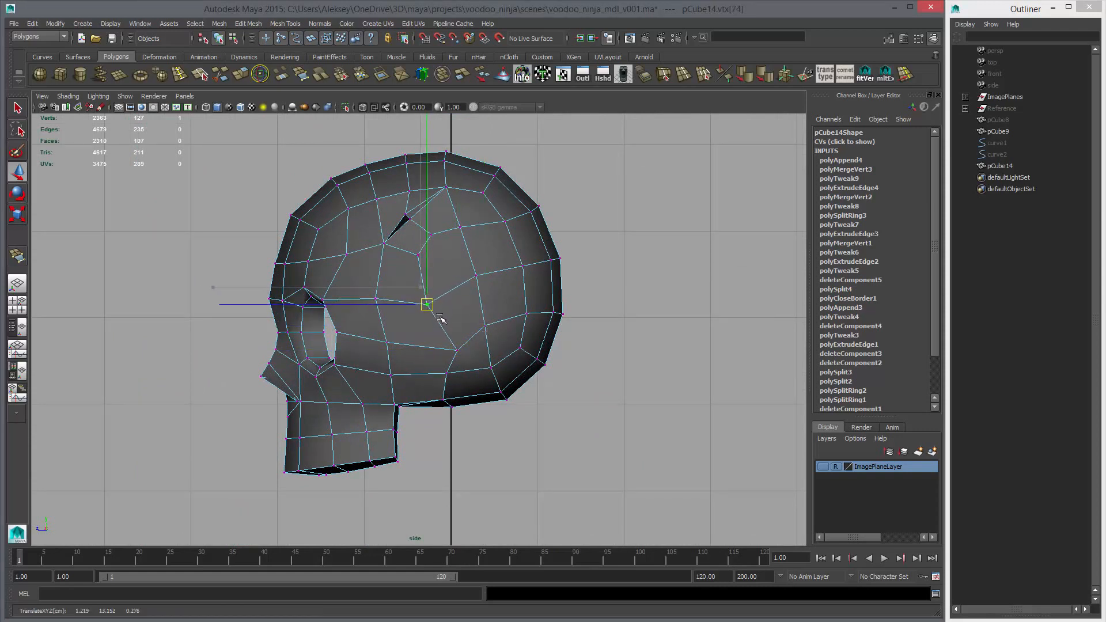
middle_drag(440, 318, 441, 317)
alt+right_drag(466, 336, 510, 335)
Lower the next cranium vertex up, below the temple opening, and fine-tune the vertex beneath it to smooth the edge flow
click(419, 237)
middle_drag(422, 246, 423, 257)
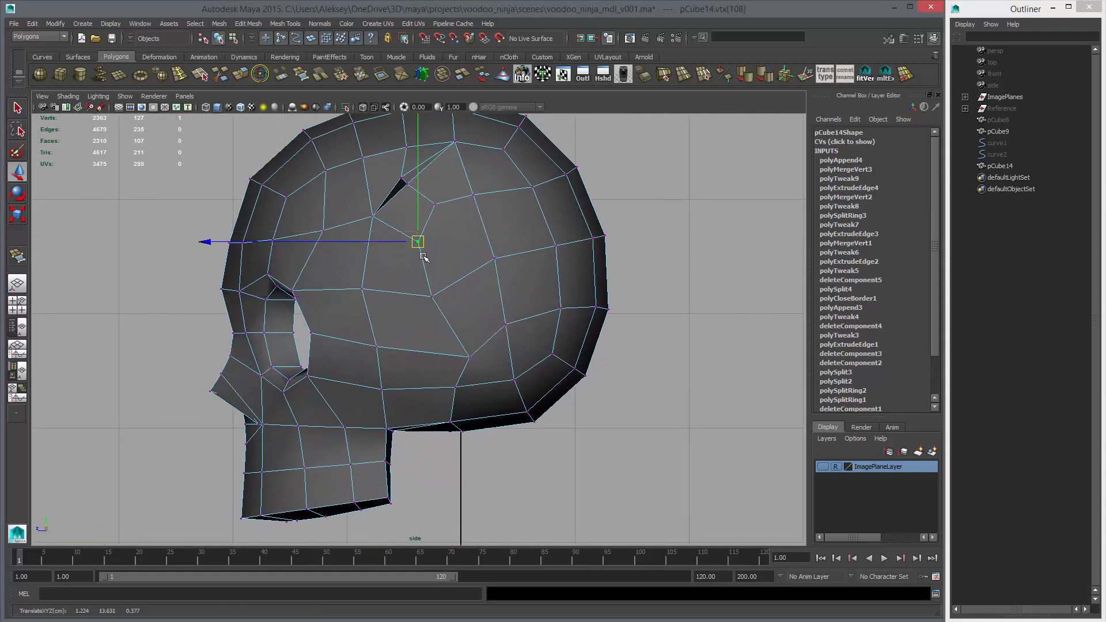
click(435, 300)
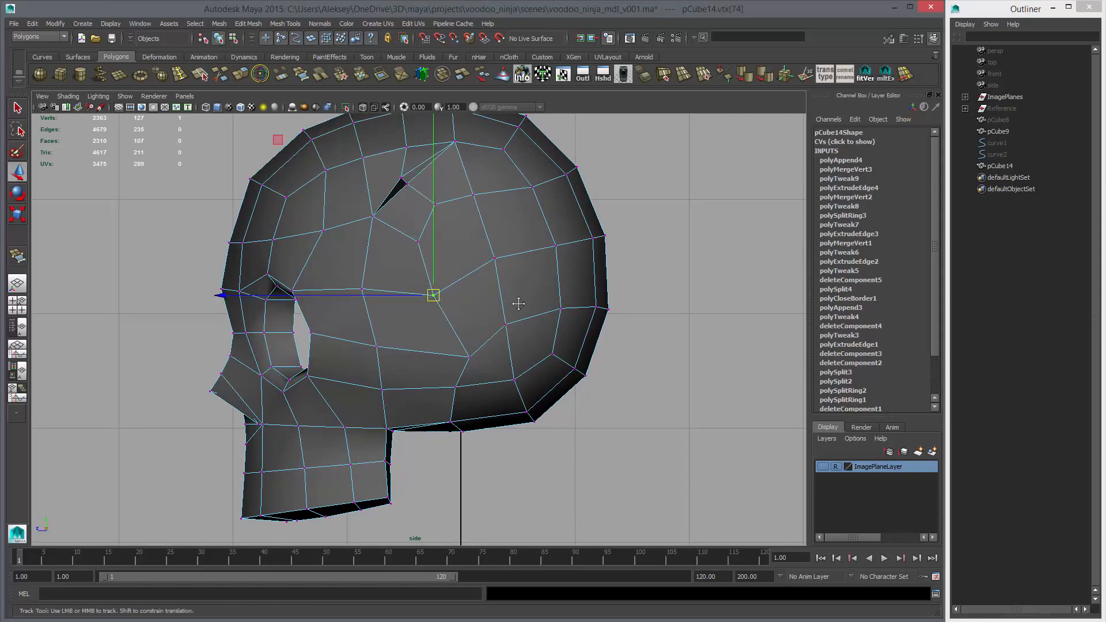
alt+middle_drag(518, 303, 496, 328)
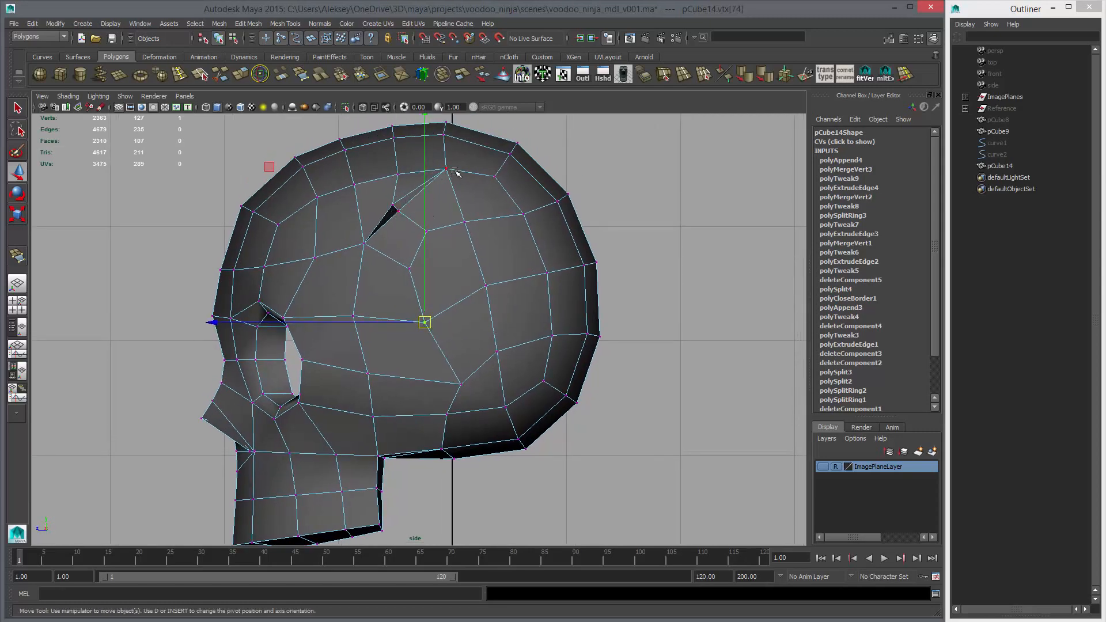
key(space)
key(space)
alt+drag(546, 240, 531, 252)
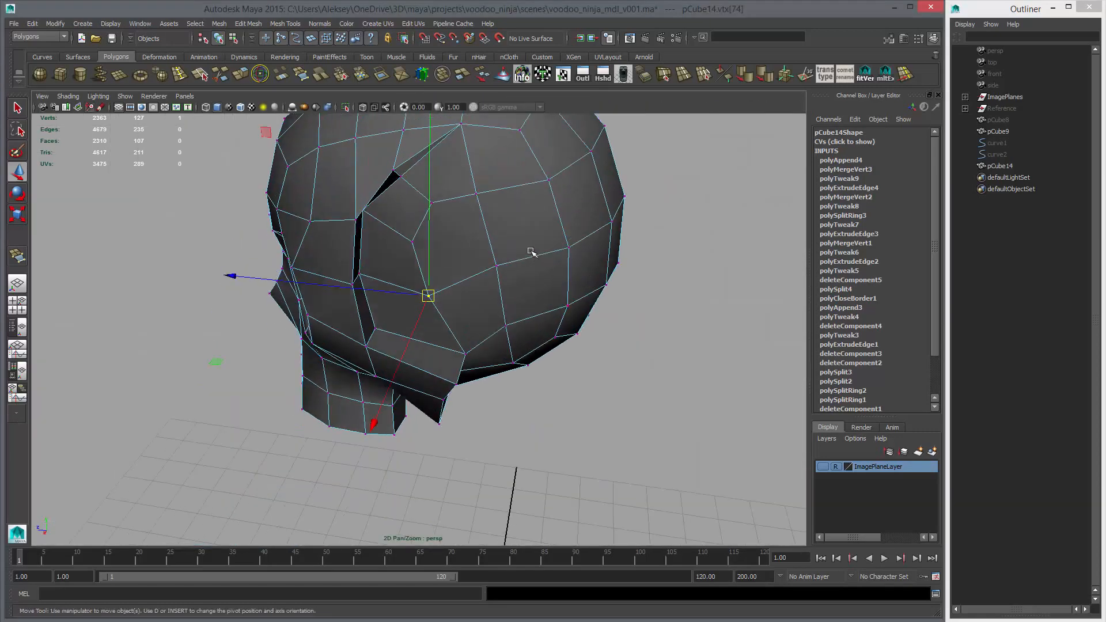
Delete the short diagonal edge above the temple groove's upper end and return to object mode
alt+middle_drag(483, 228, 480, 302)
alt+drag(479, 302, 436, 248)
right_click(435, 228)
click(435, 201)
click(443, 211)
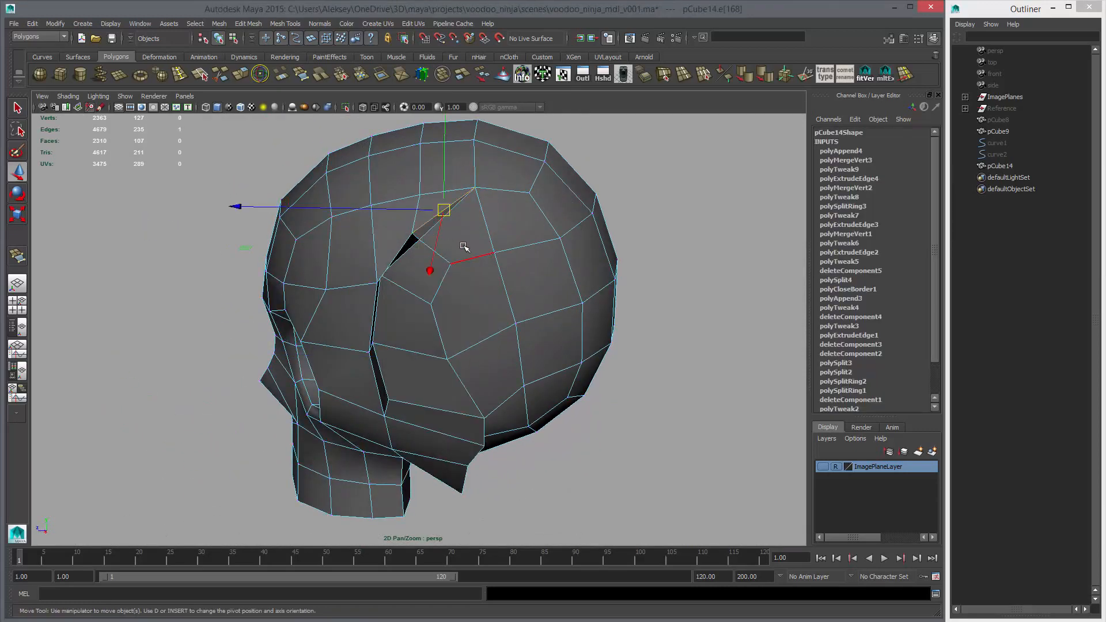
key(Delete)
key(F8)
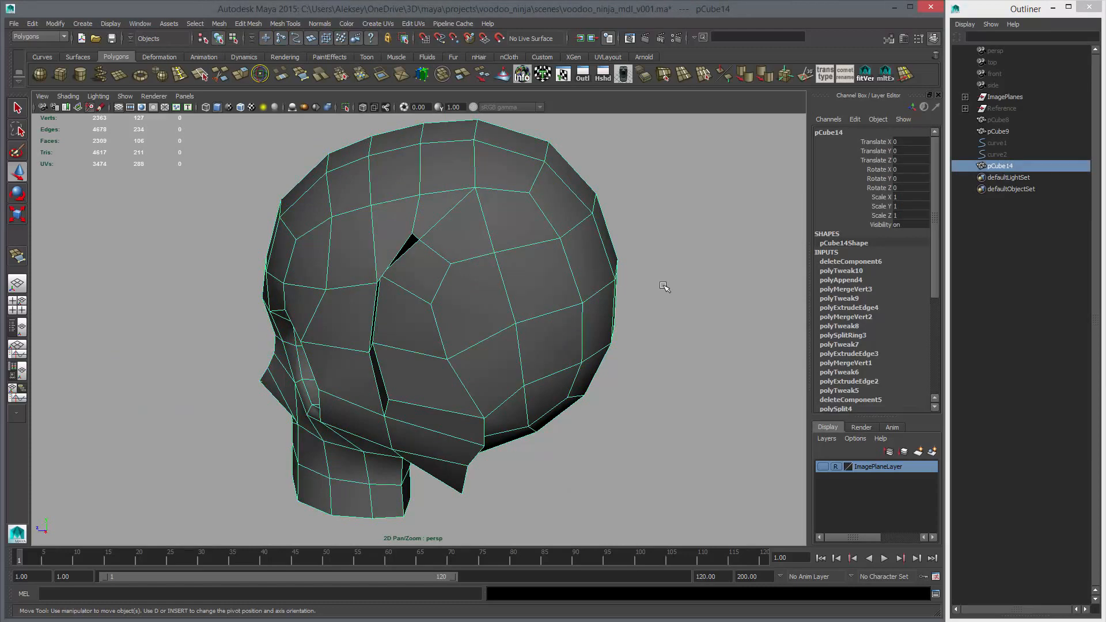
Examine the smoothed head around the upper end of the temple groove, checking the adjacent faces
key(3)
click(543, 288)
alt+drag(543, 289, 399, 300)
click(430, 320)
scroll(385, 245, up, 3)
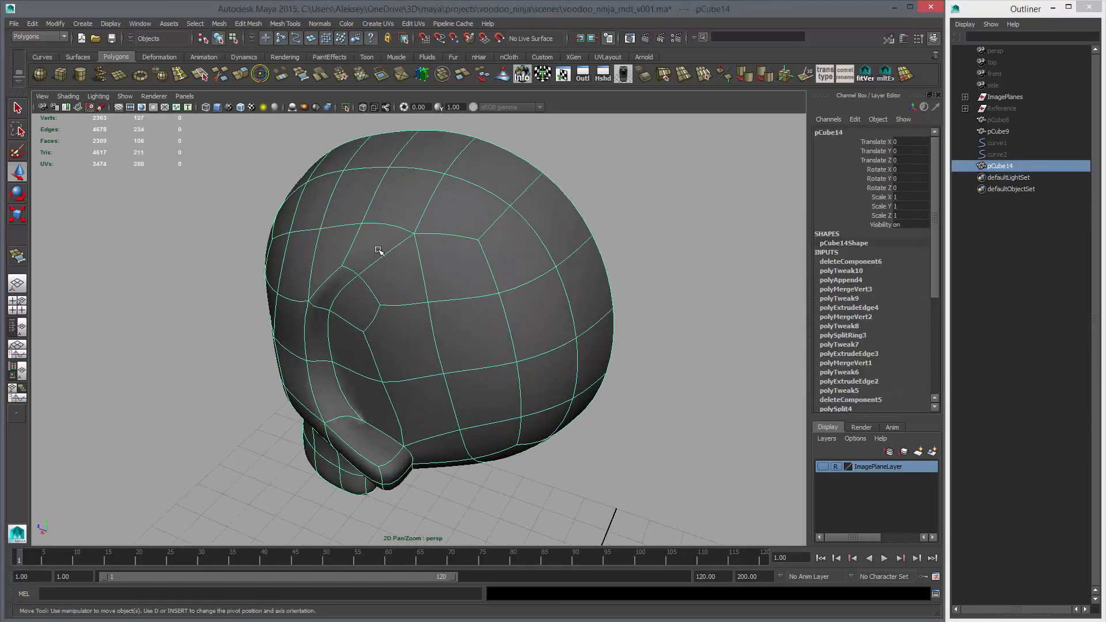
right_drag(378, 250, 376, 288)
click(371, 246)
alt+drag(424, 279, 486, 239)
right_click(486, 239)
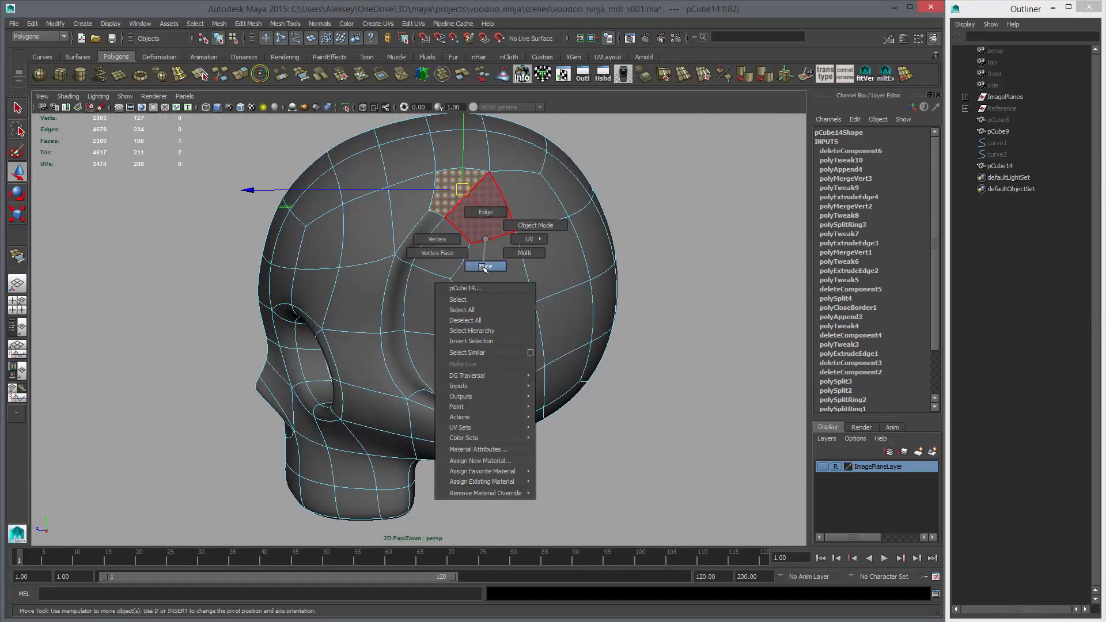
right_drag(514, 228, 520, 228)
alt+drag(593, 319, 541, 299)
click(541, 301)
alt+drag(552, 382, 477, 305)
Merge the head mesh's coincident vertices and check the smoothed skull from several angles
key(1)
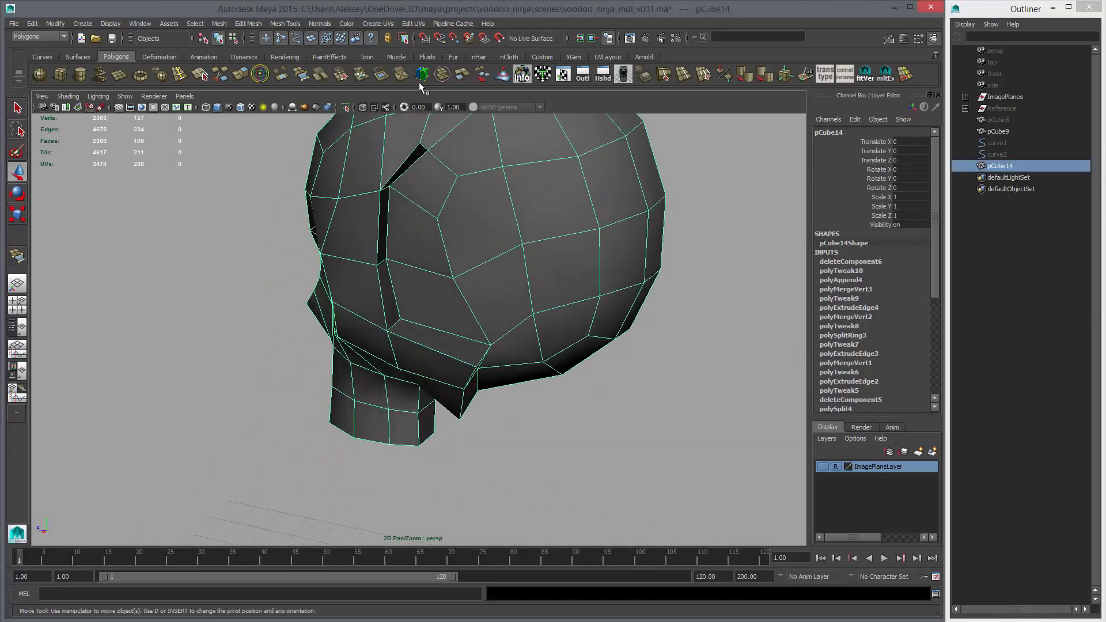
key(3)
click(659, 370)
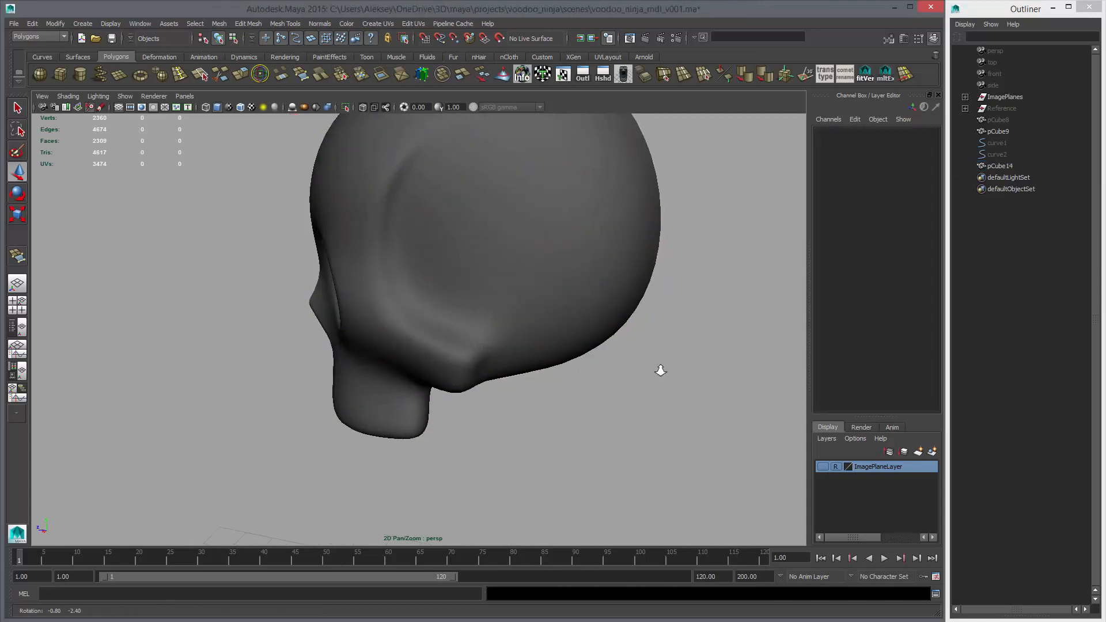
alt+right_drag(659, 370, 417, 248)
alt+drag(417, 247, 535, 267)
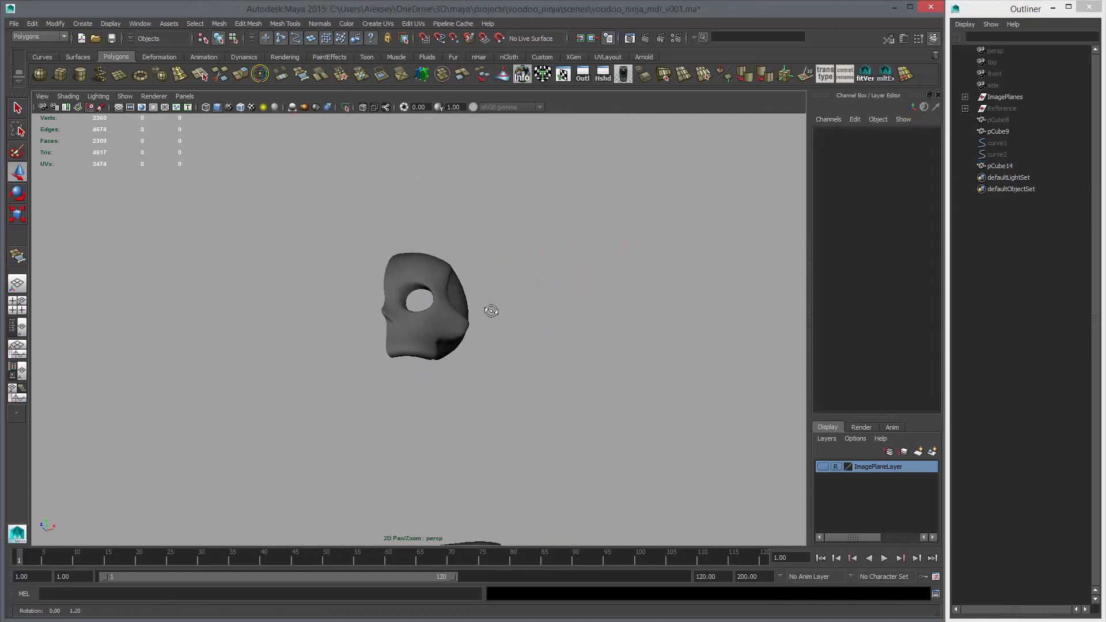
alt+drag(566, 336, 459, 395)
alt+right_drag(459, 395, 335, 367)
alt+drag(337, 367, 364, 213)
click(472, 303)
Make the ImagePlaneLayer visible and compare the head with the front and side reference sketches
key(F9)
click(381, 321)
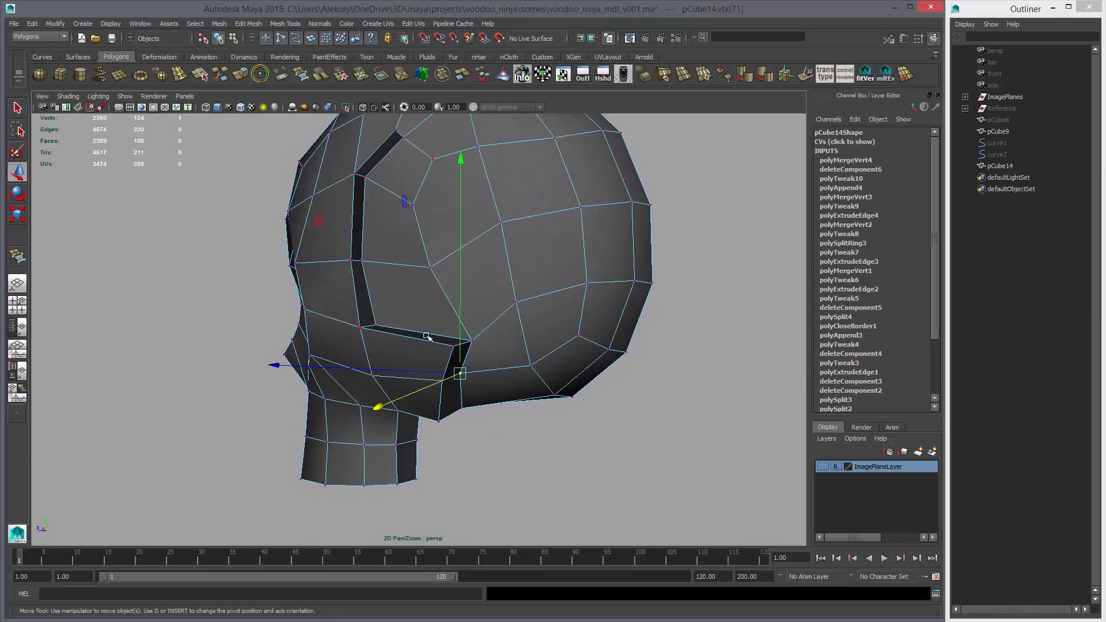
alt+drag(441, 377, 420, 305)
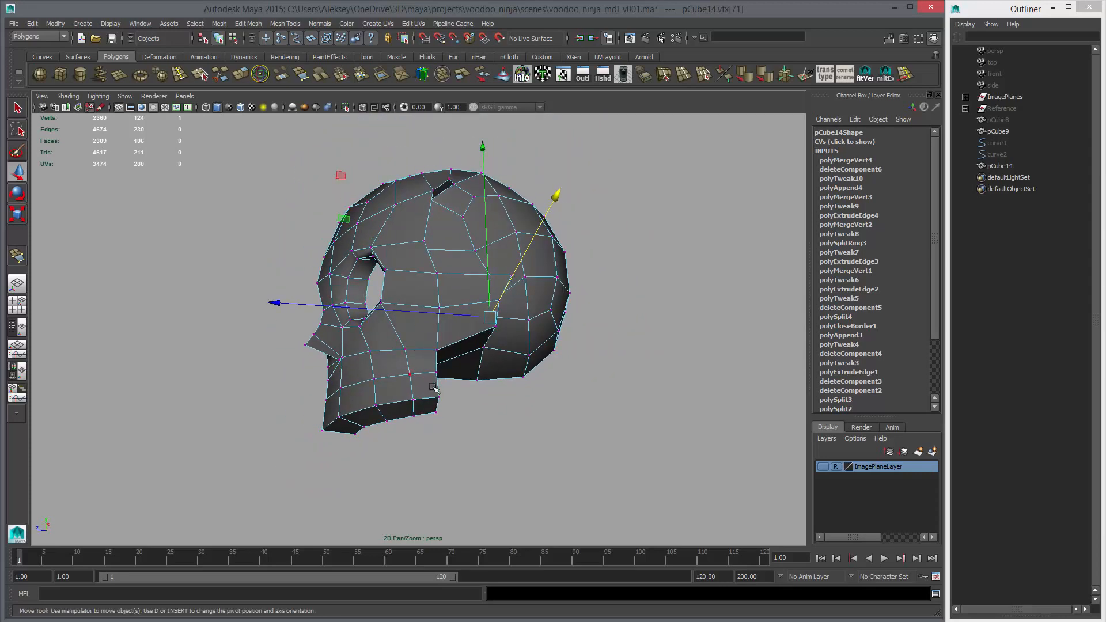
alt+drag(451, 370, 478, 401)
key(space)
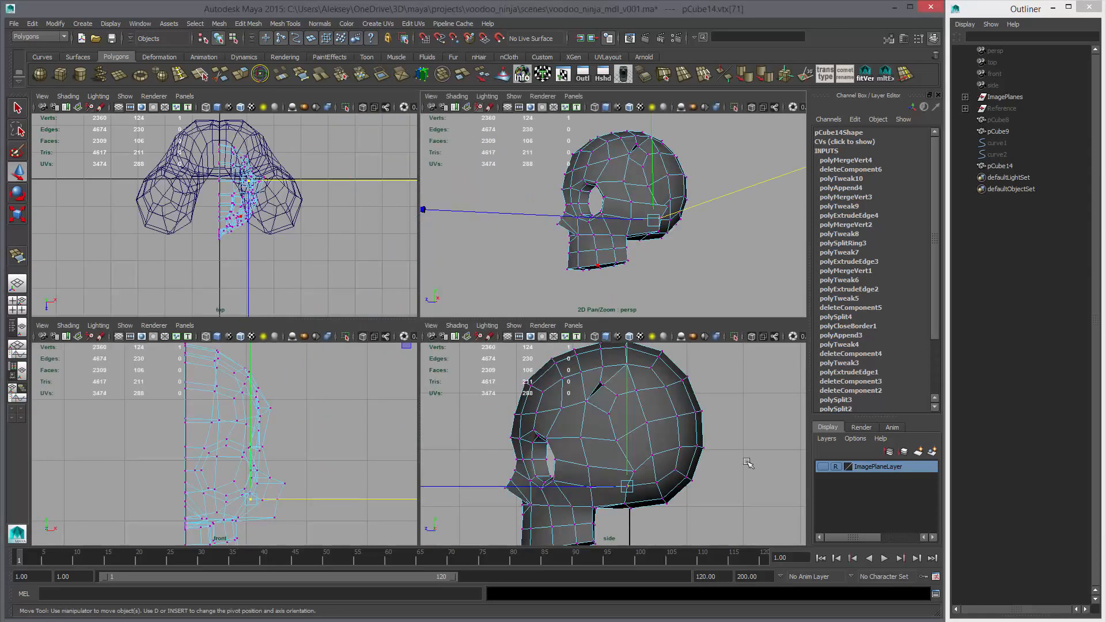
click(822, 467)
key(space)
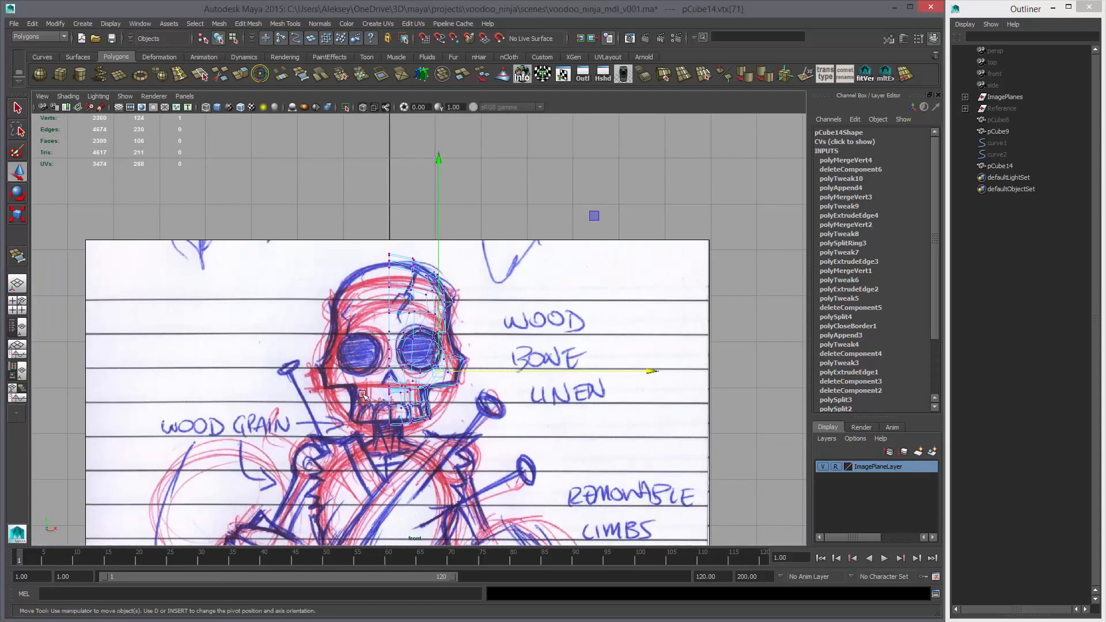
key(space)
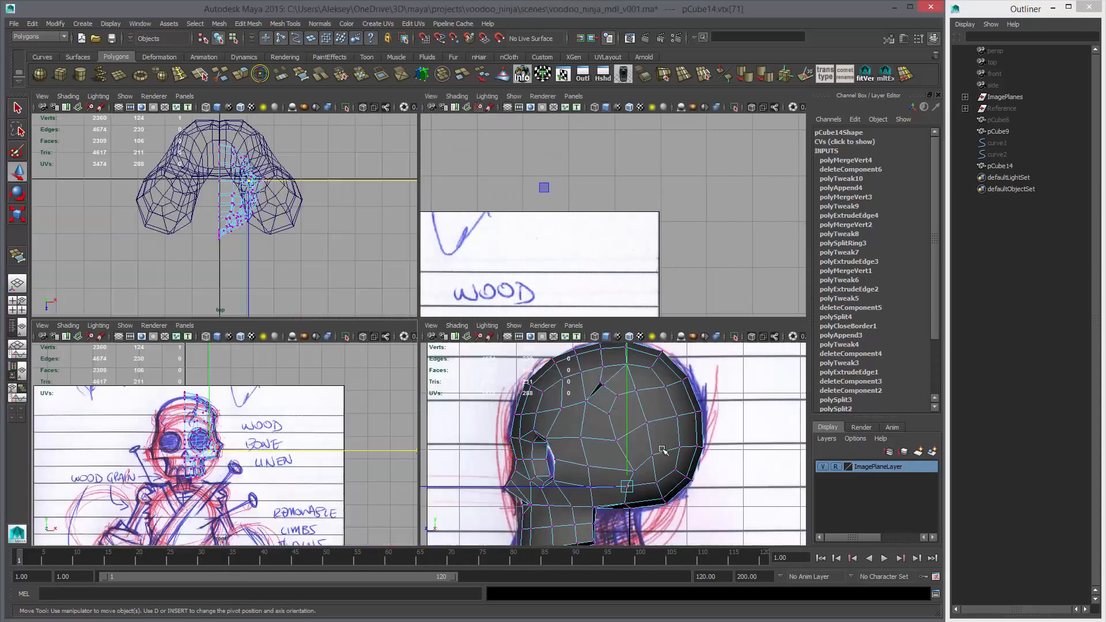
key(space)
scroll(469, 350, down, 5)
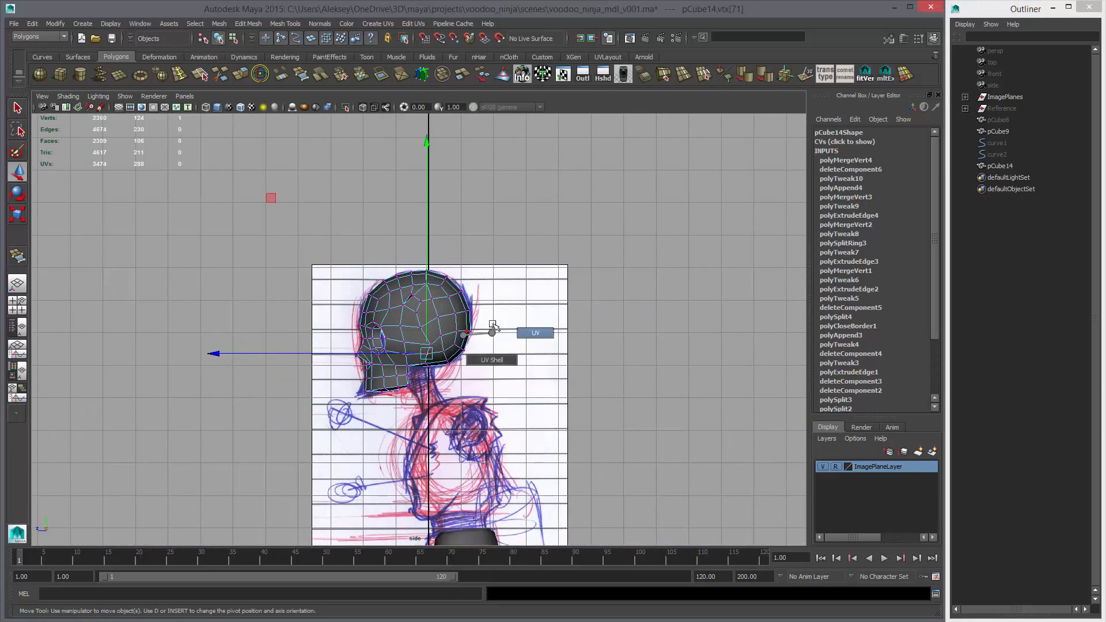
Try shifting the whole head backward in the side view, and undo the move
right_click(437, 329)
right_drag(463, 324, 465, 323)
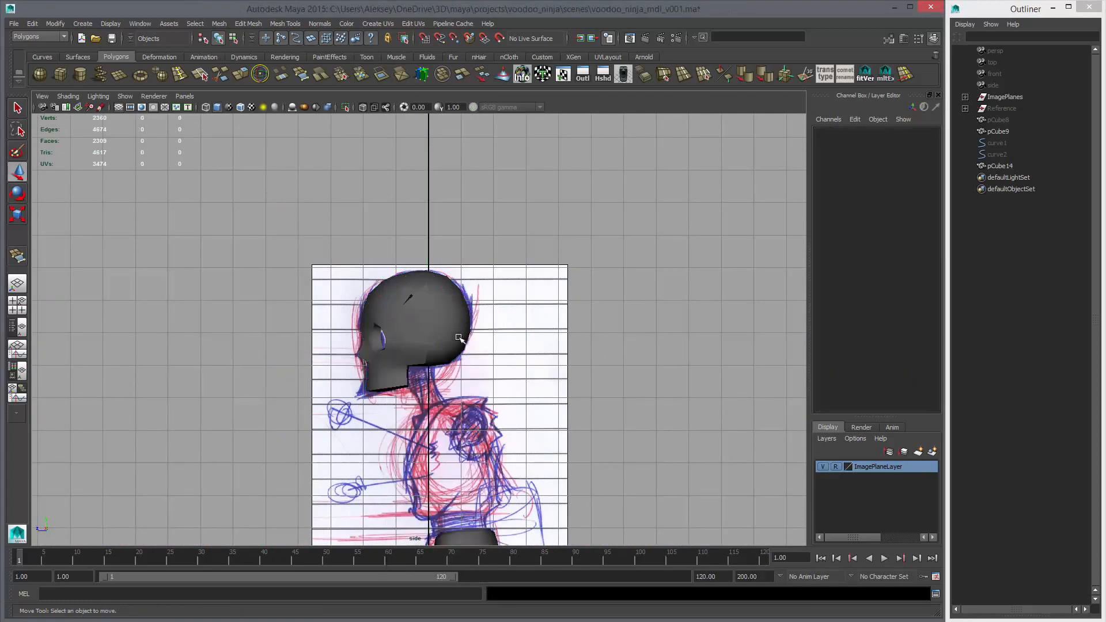
click(446, 336)
middle_drag(412, 388, 538, 371)
key(ctrl+z)
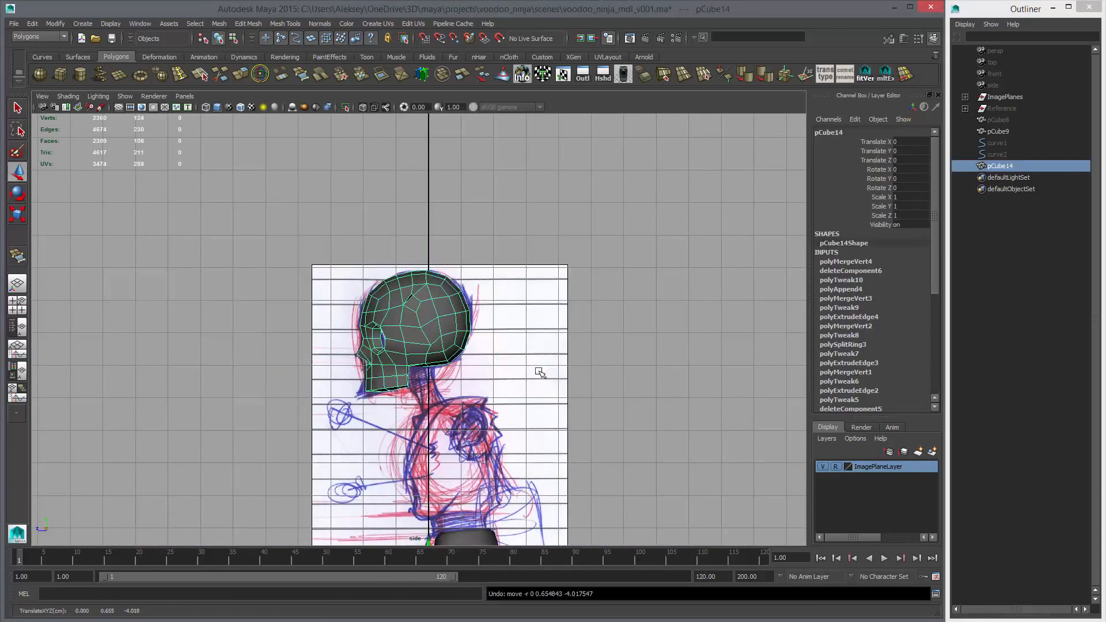
key(space)
Create a lattice with 2 × 2 × 2 divisions around the vertices along the jaw's bottom edge in the side view
key(space)
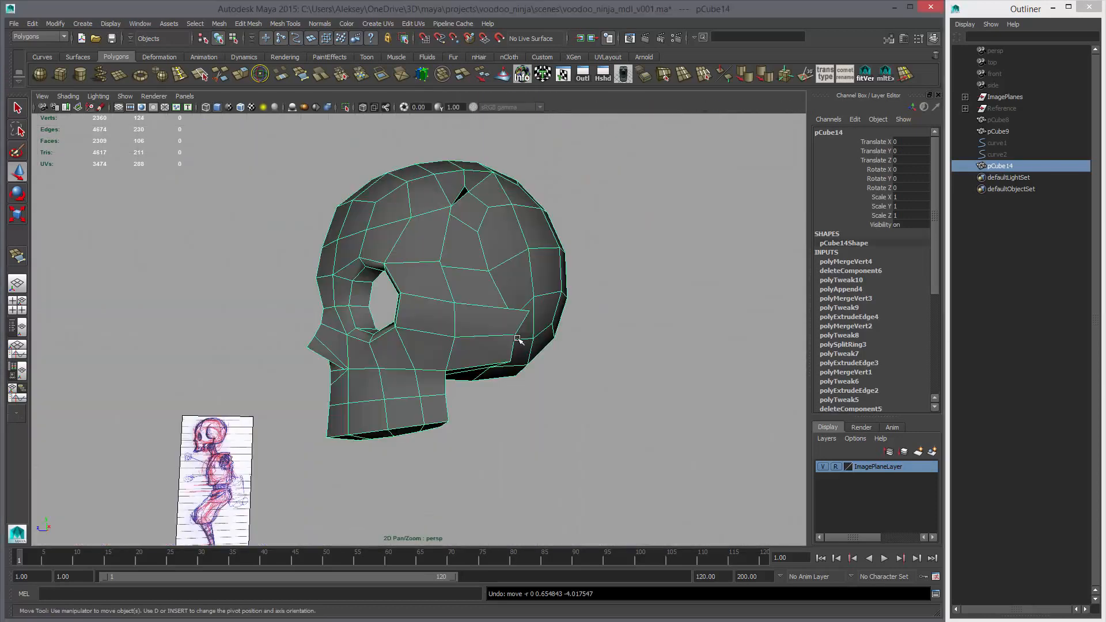
key(space)
key(space)
alt+right_drag(417, 161, 305, 507)
alt+middle_drag(305, 506, 420, 384)
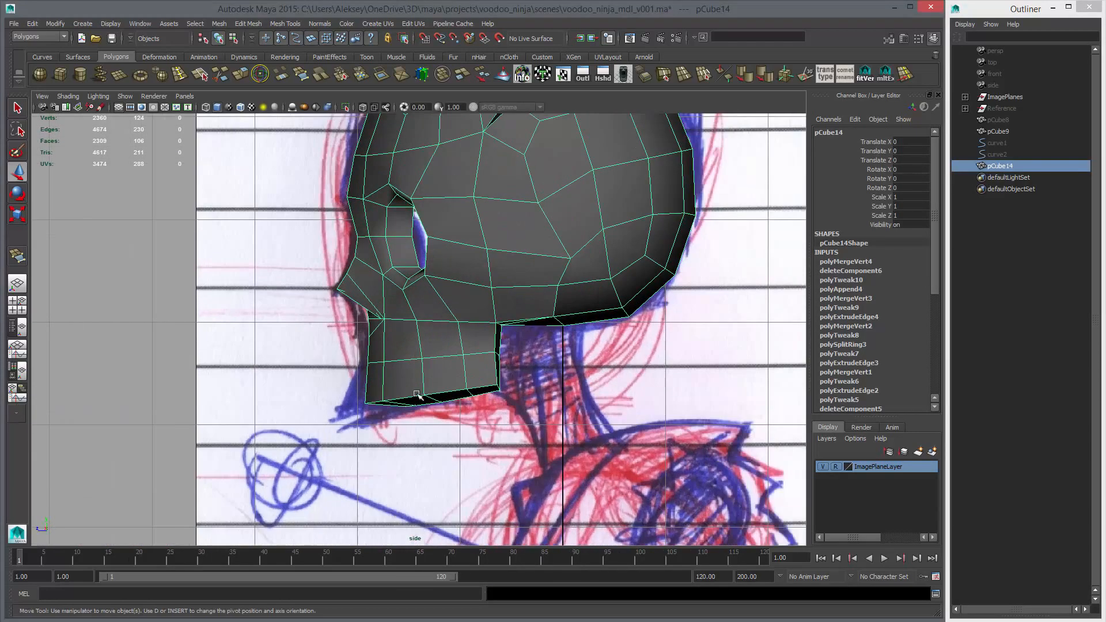
right_drag(425, 383, 377, 383)
drag(340, 380, 516, 424)
key(space)
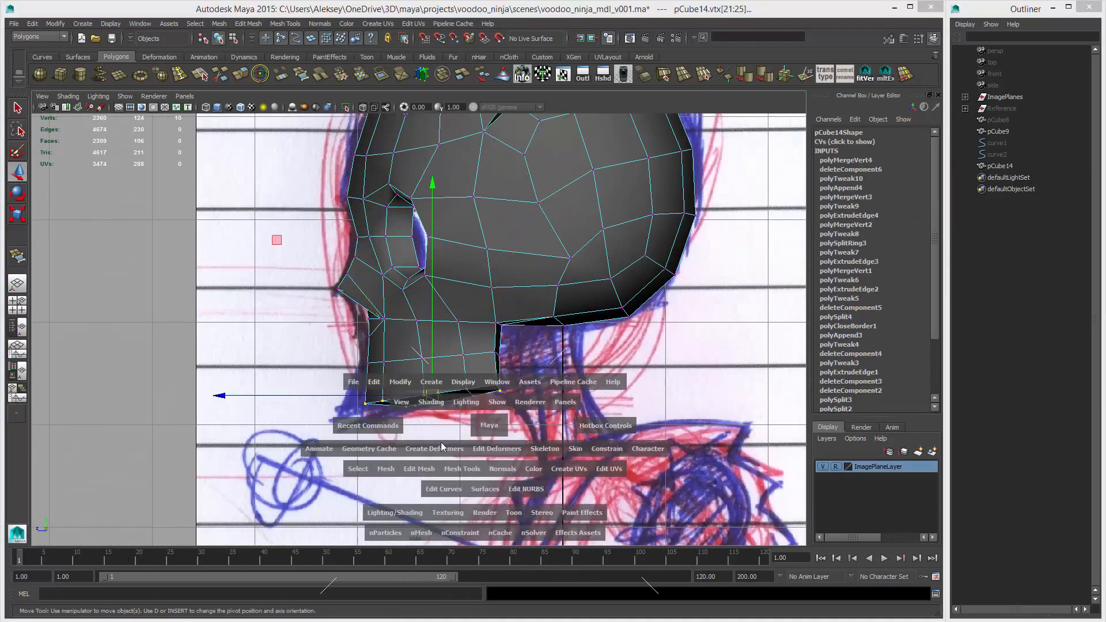
click(435, 452)
click(433, 479)
Move the lattice's front points forward to match the sketched chin, and delete the head mesh's history
right_drag(461, 445, 461, 416)
drag(349, 373, 332, 396)
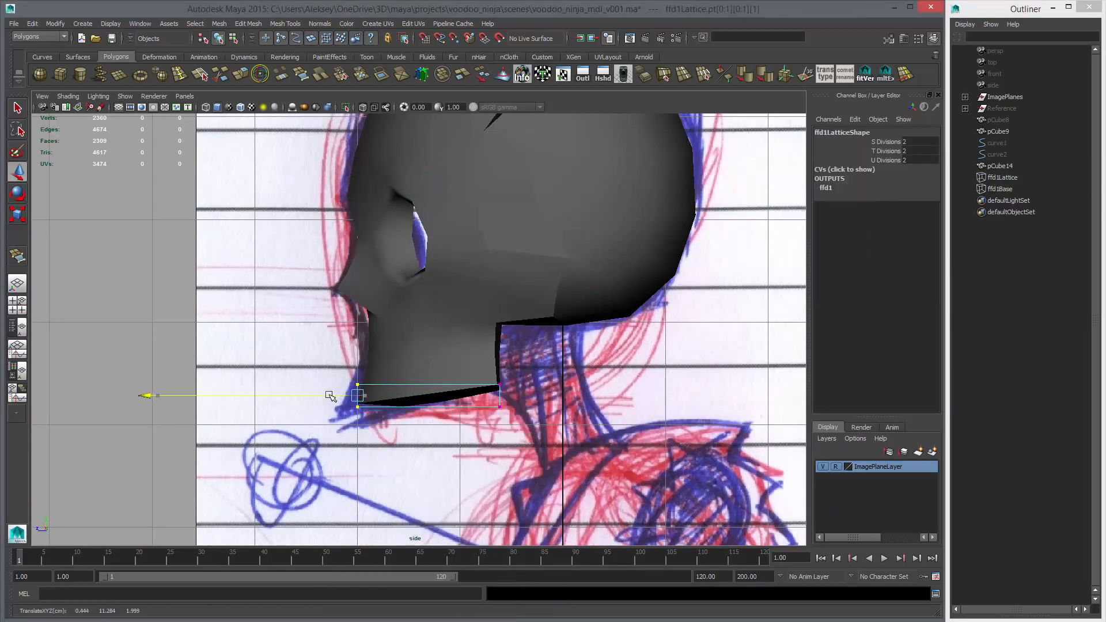
click(435, 364)
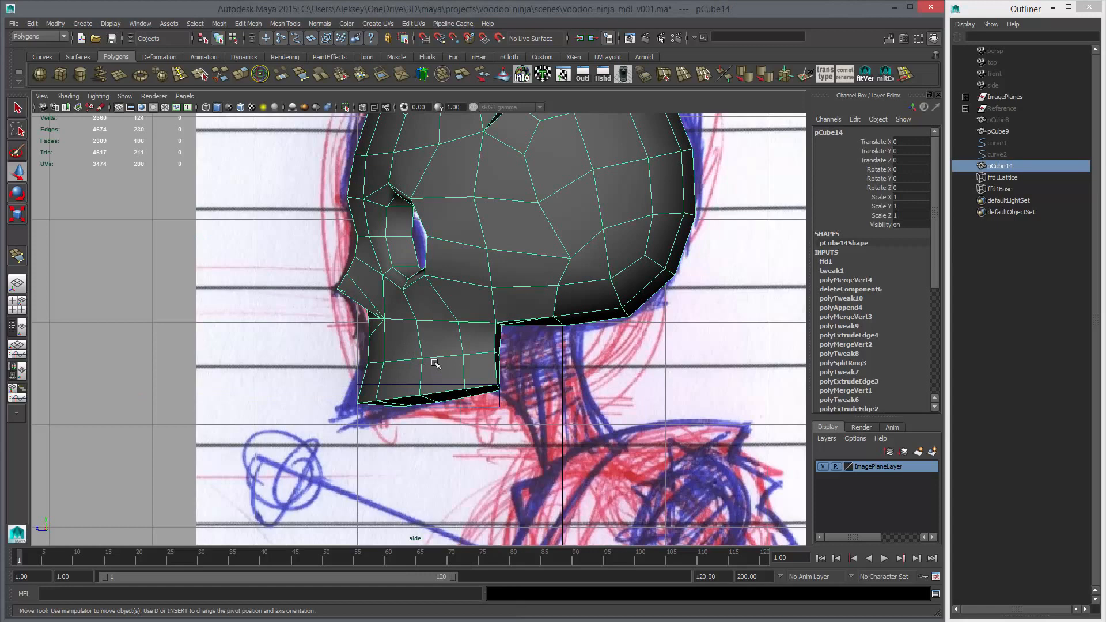
key(alt+shift+d)
Check the reshaped jaw on the smoothed head in the perspective view
key(space)
key(space)
key(3)
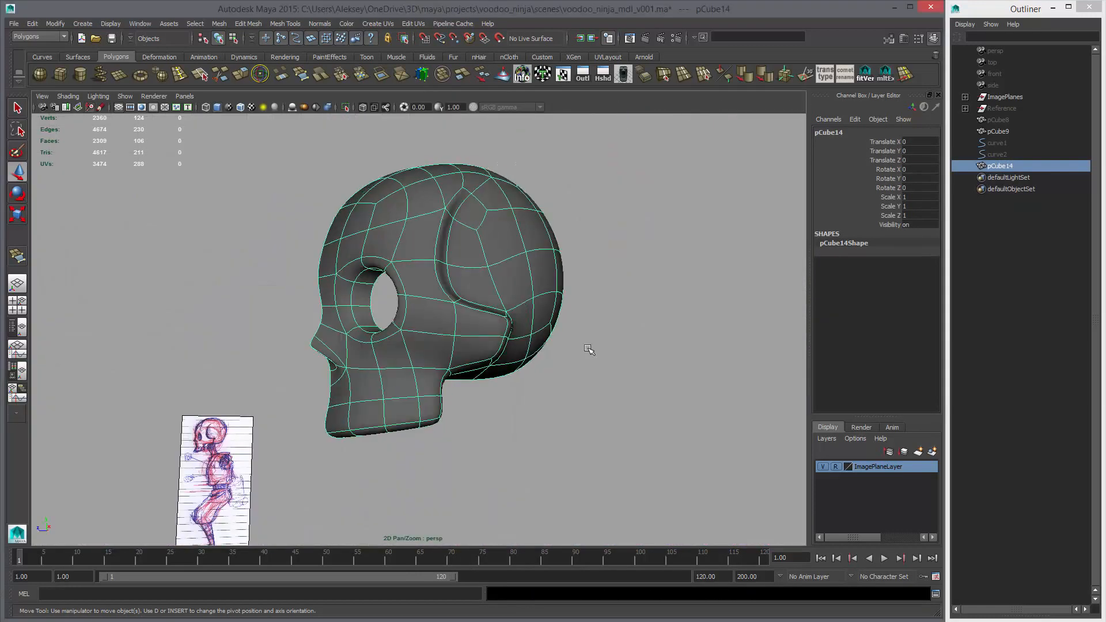
click(588, 351)
alt+drag(551, 375, 505, 397)
click(382, 400)
key(1)
Select the bottom edges of the inner jaw wall and raise them in the side view toward the outer jaw's lower edge
alt+drag(493, 444, 373, 418)
click(394, 430)
click(380, 429)
right_drag(380, 429, 380, 403)
double_click(381, 426)
key(space)
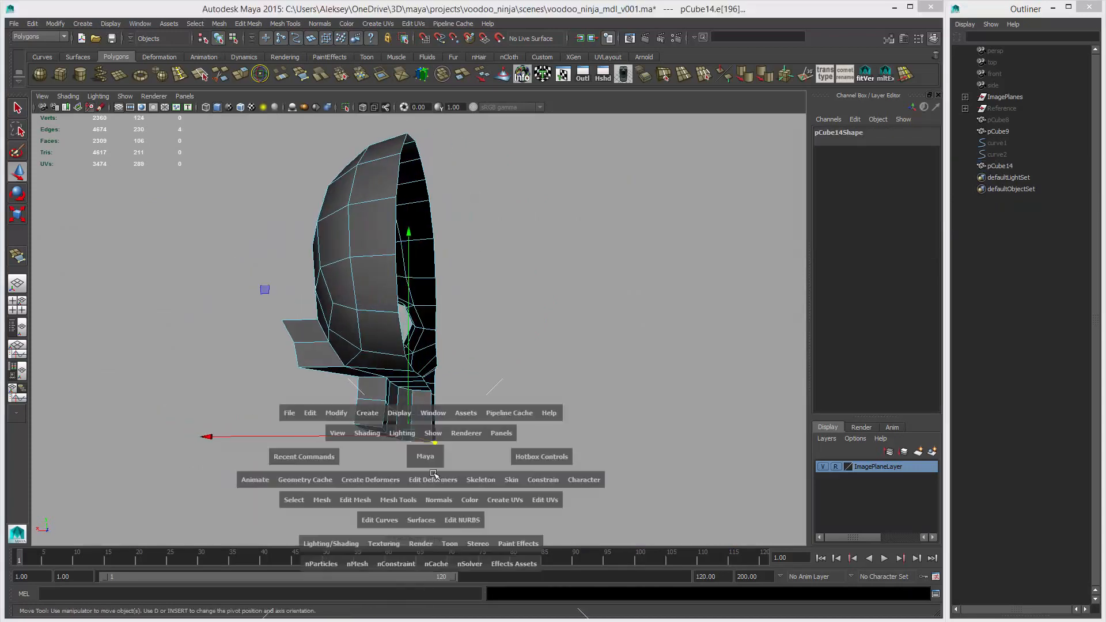
key(space)
scroll(429, 421, up, 3)
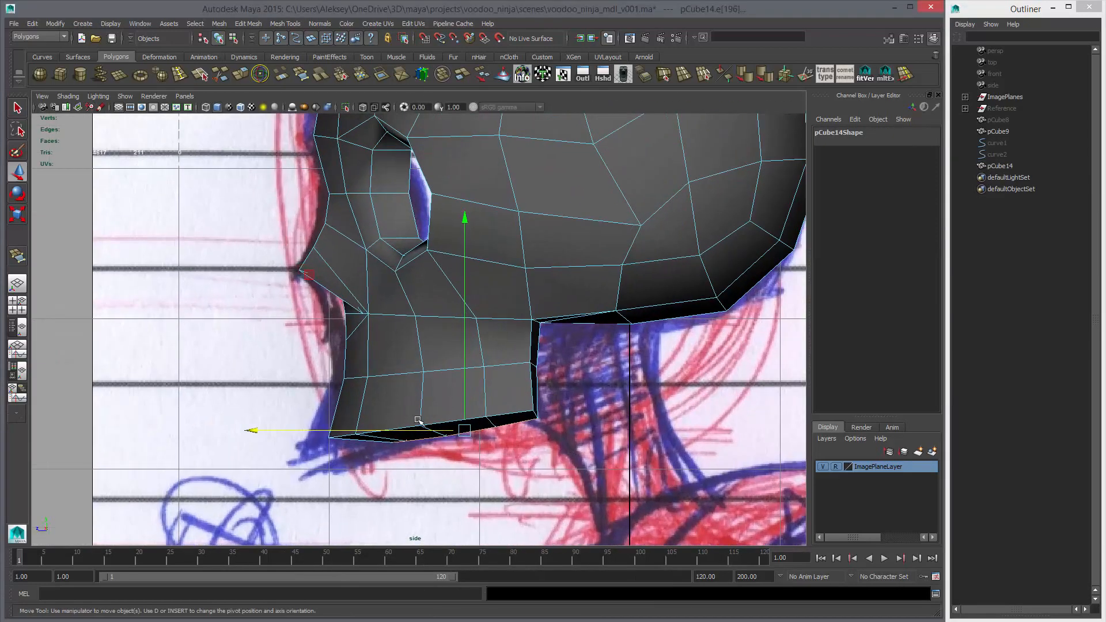
click(465, 396)
drag(465, 396, 466, 399)
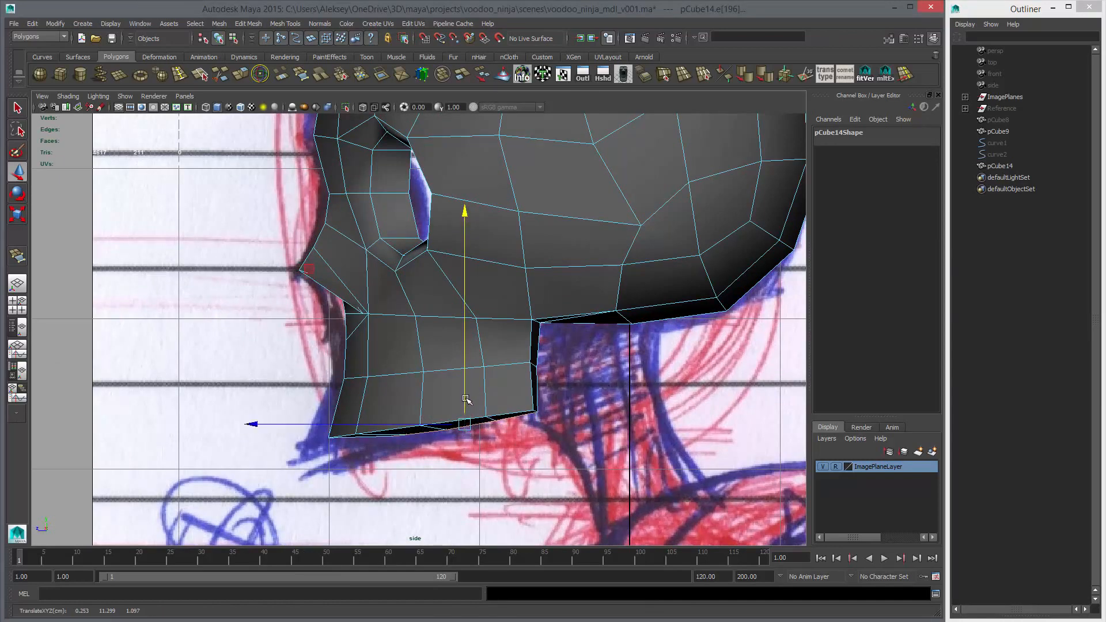
Raise three bottom vertices of the inner jaw wall individually to align them with the outer jaw's sloping lower edge
key(space)
scroll(494, 406, up, 3)
right_click(508, 383)
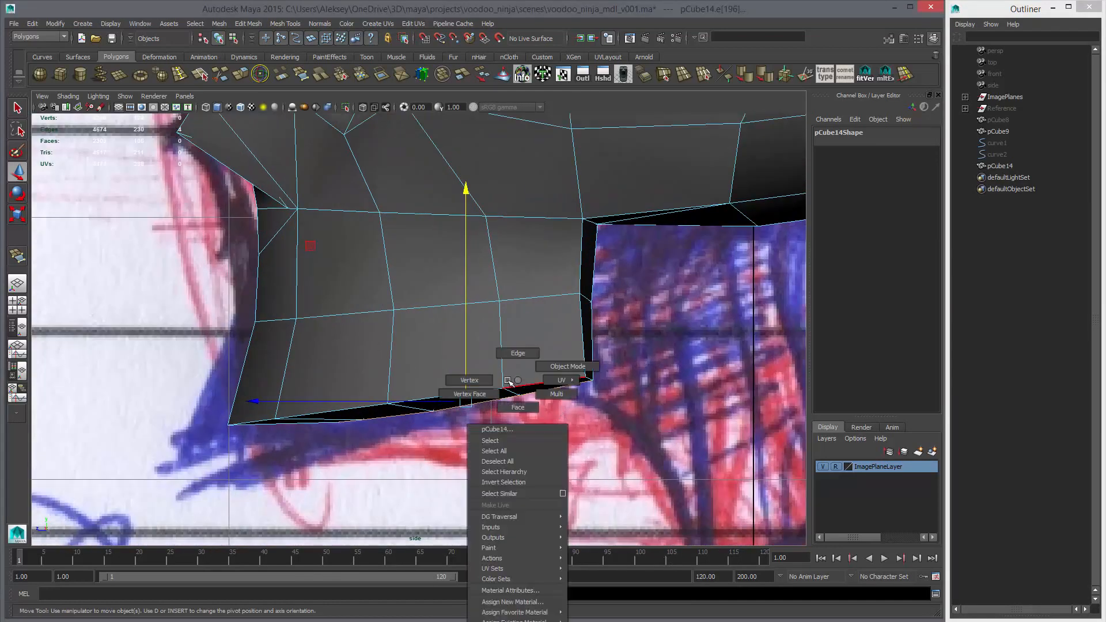
click(469, 380)
click(519, 389)
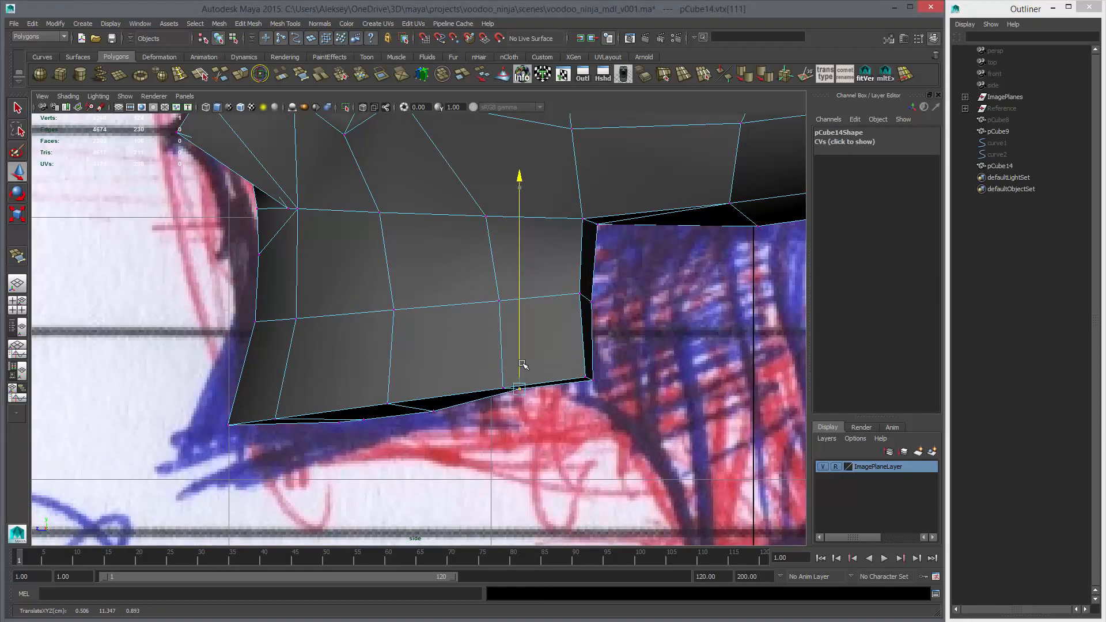
middle_drag(522, 364, 522, 365)
click(433, 412)
middle_drag(458, 427, 460, 418)
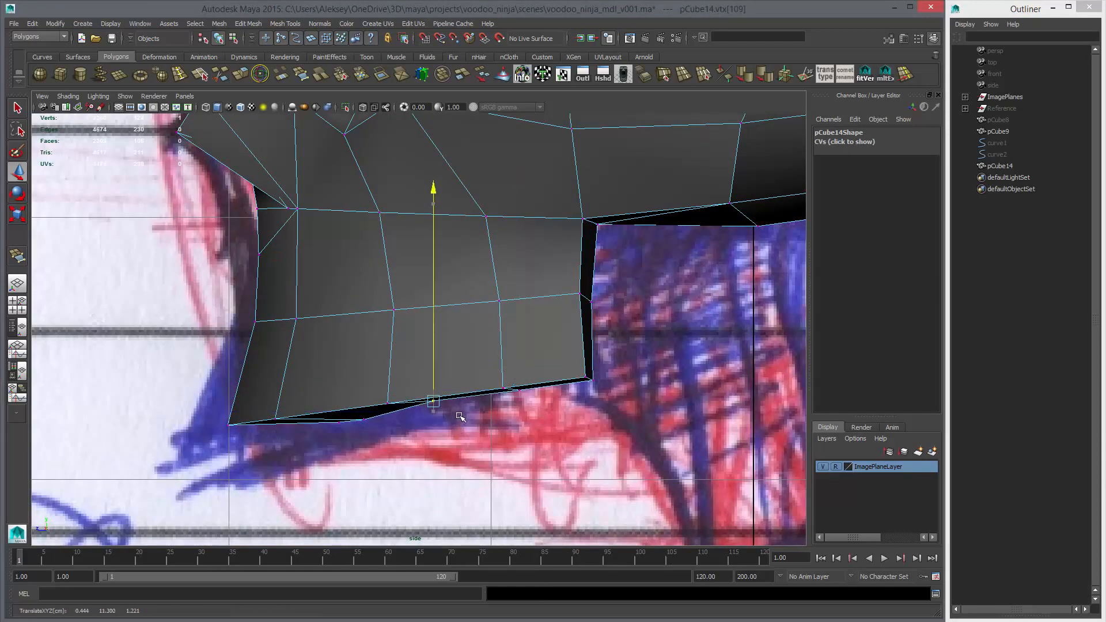
click(364, 420)
drag(329, 404, 375, 435)
middle_drag(381, 443, 379, 428)
click(364, 411)
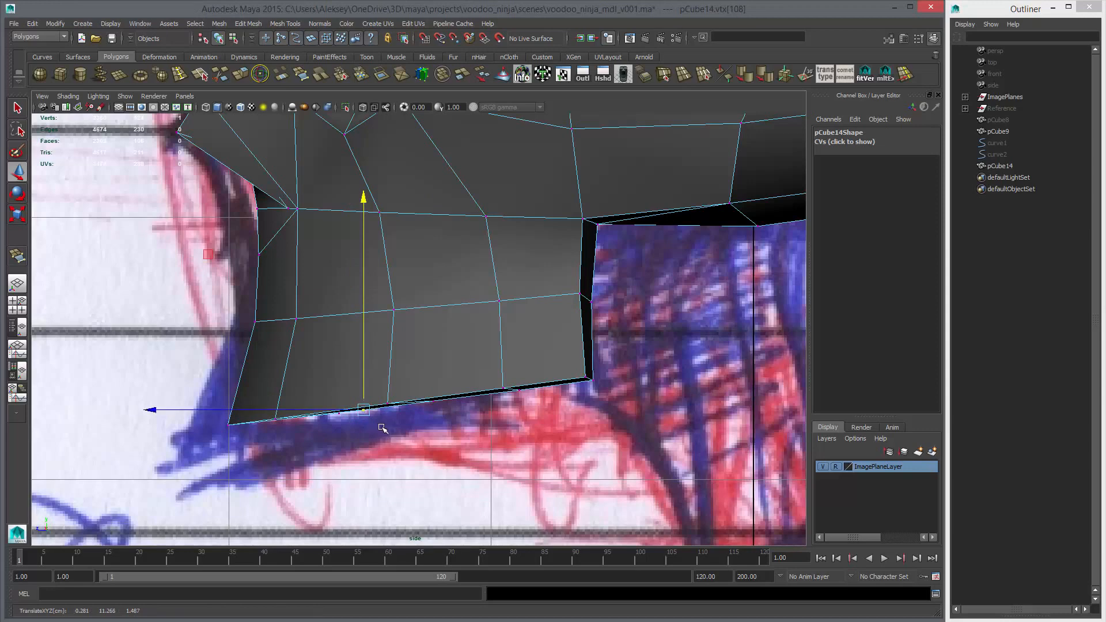
Select the middle horizontal edge row of the inner jaw wall in the perspective view and move it slightly upward
key(space)
key(space)
alt+drag(550, 376, 507, 385)
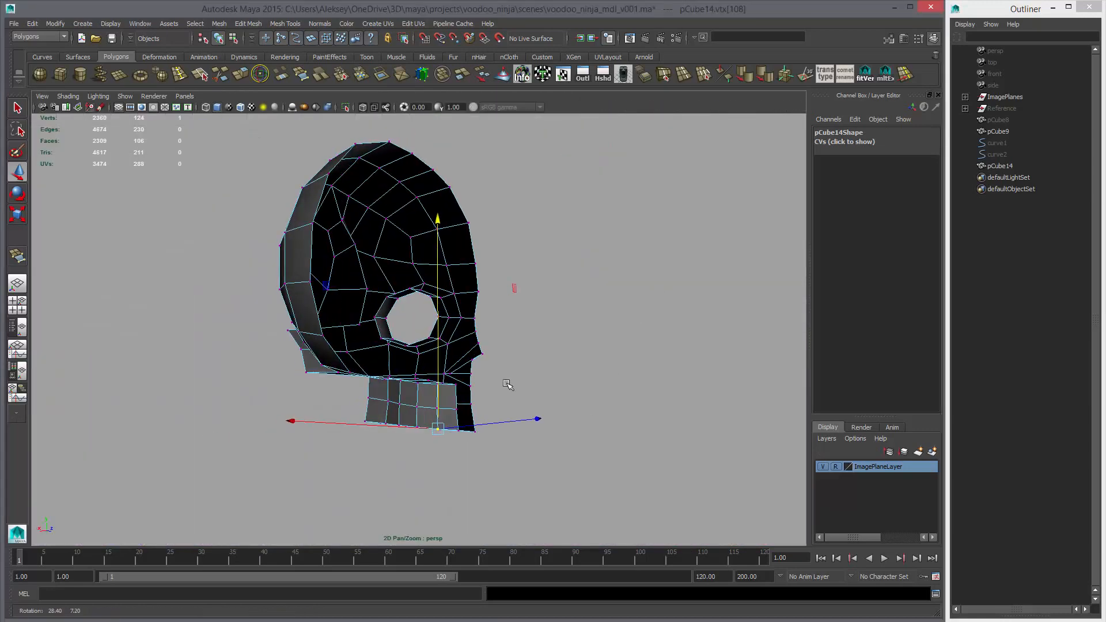
right_drag(405, 398, 406, 374)
key(q)
click(392, 403)
shift+double_click(444, 409)
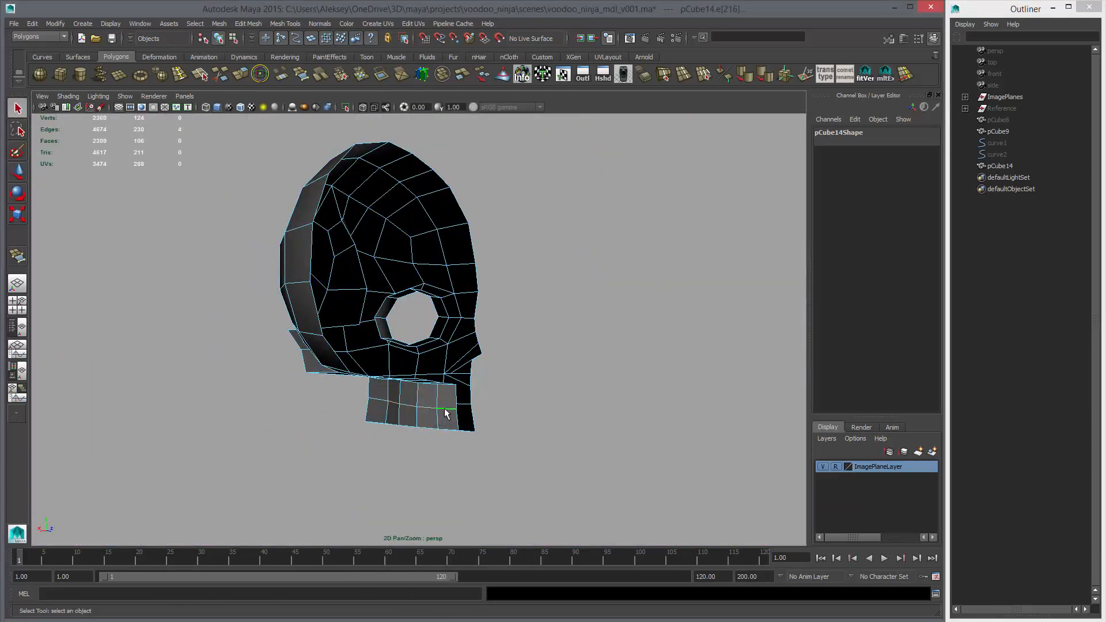
key(w)
middle_drag(426, 397, 423, 374)
drag(422, 374, 422, 374)
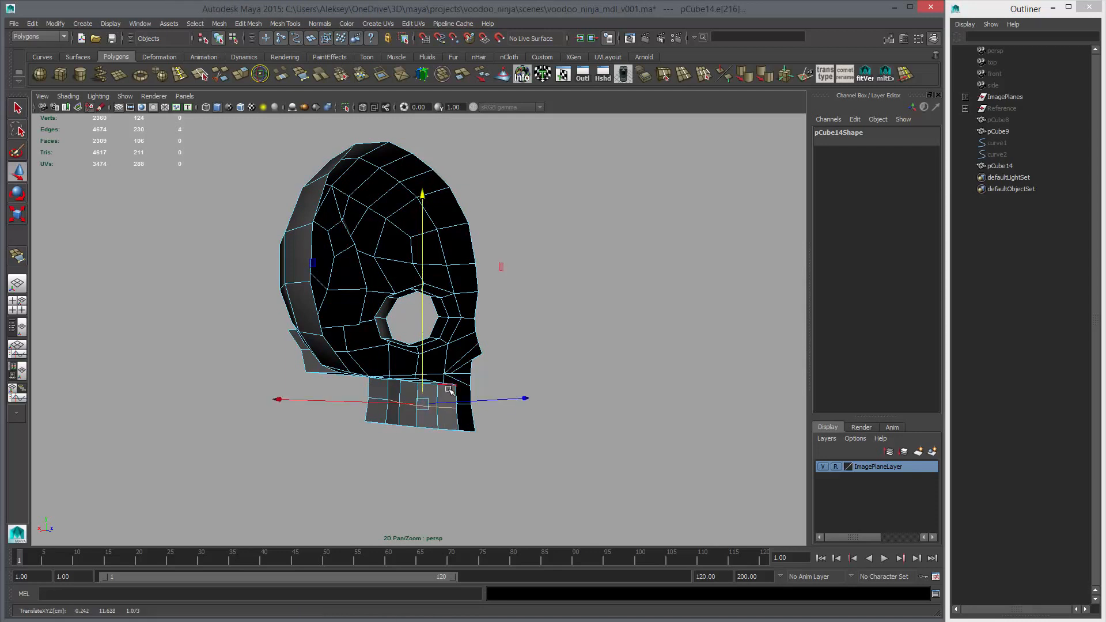
Examine the head's jaw, cheekbone and temple groove in smoothed and unsmoothed display from several angles
right_drag(447, 390, 486, 380)
click(444, 383)
key(3)
click(493, 408)
mouse_move(466, 423)
alt+mouse_down()
mouse_move(484, 410)
mouse_move(666, 468)
alt+mouse_up()
click(431, 413)
key(1)
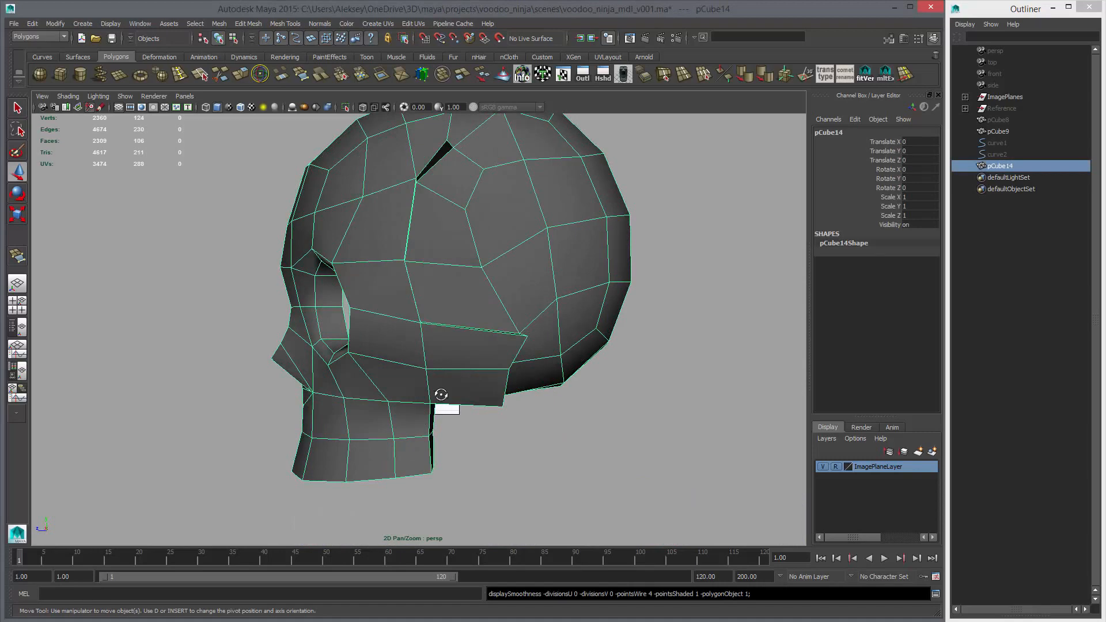
mouse_move(441, 394)
alt+mouse_down()
mouse_move(444, 377)
mouse_move(429, 377)
mouse_move(443, 355)
mouse_move(440, 321)
mouse_move(408, 280)
alt+mouse_up()
mouse_move(460, 324)
alt+mouse_down()
mouse_move(520, 335)
mouse_move(501, 346)
mouse_move(397, 189)
alt+mouse_up()
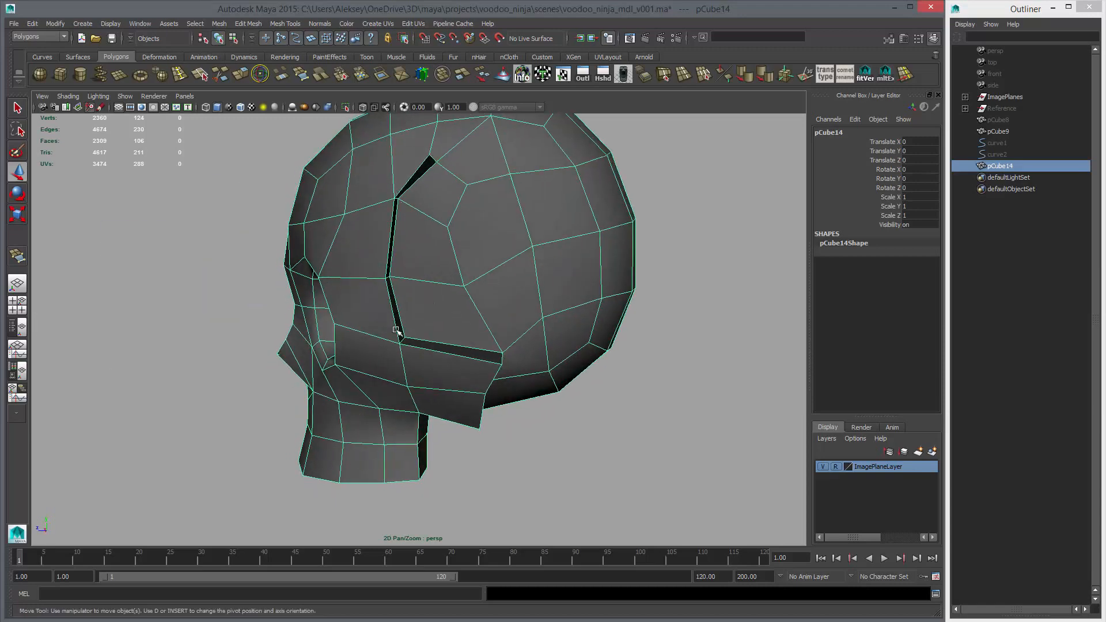
alt+drag(489, 356, 461, 278)
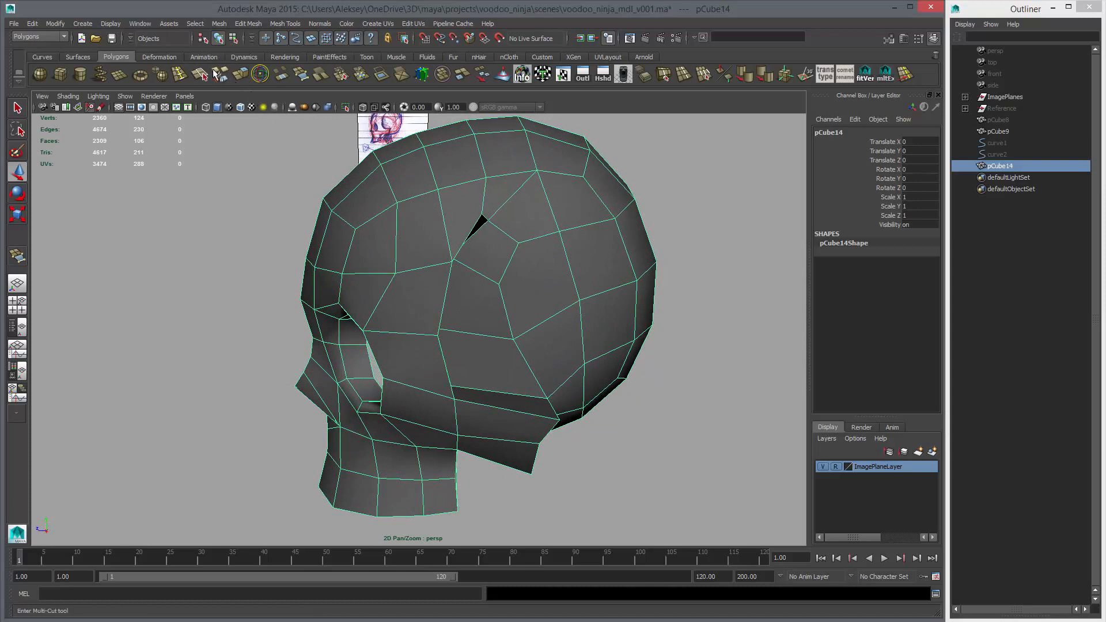
Cut a new edge with Multi-Cut from the vertical edge above the eye socket to the temple groove's front vertex
click(221, 76)
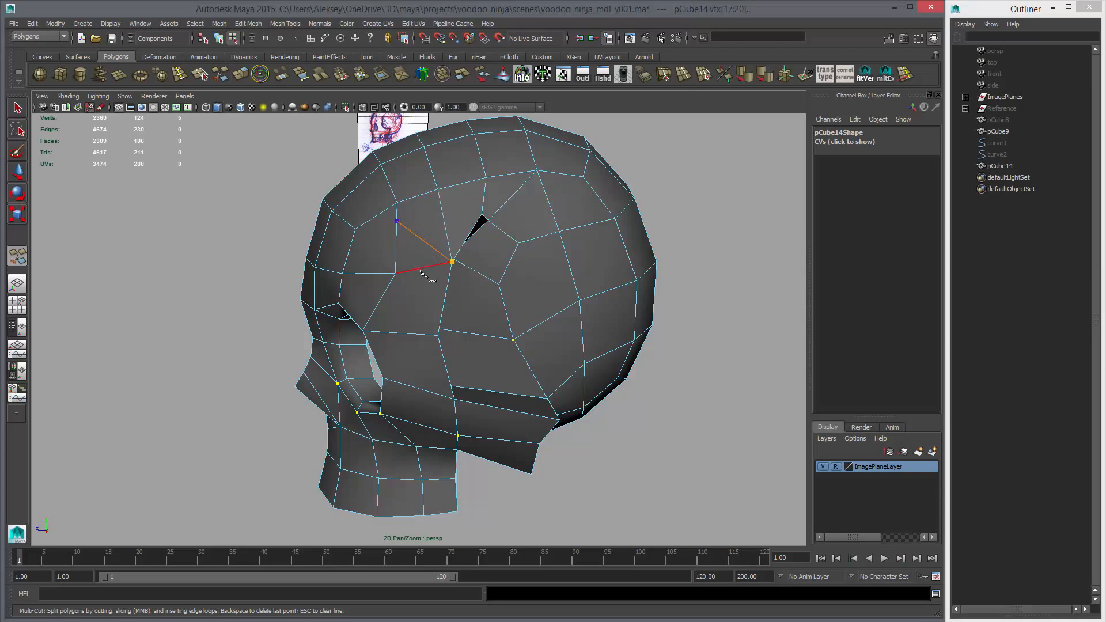
alt+right_drag(440, 263, 509, 235)
alt+middle_drag(508, 235, 468, 274)
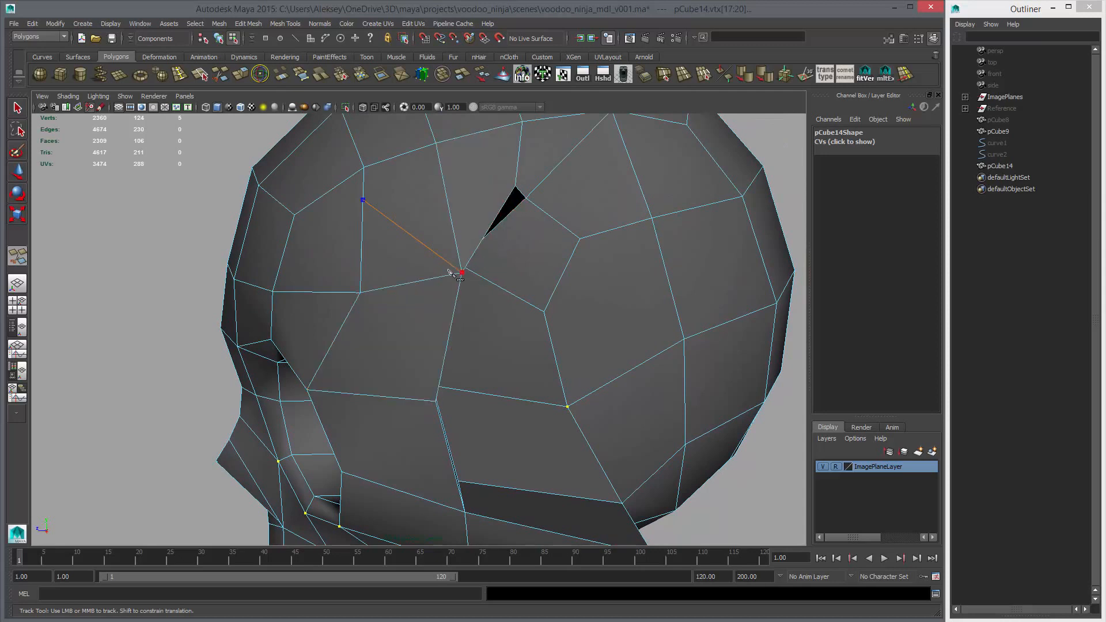
key(Return)
click(360, 293)
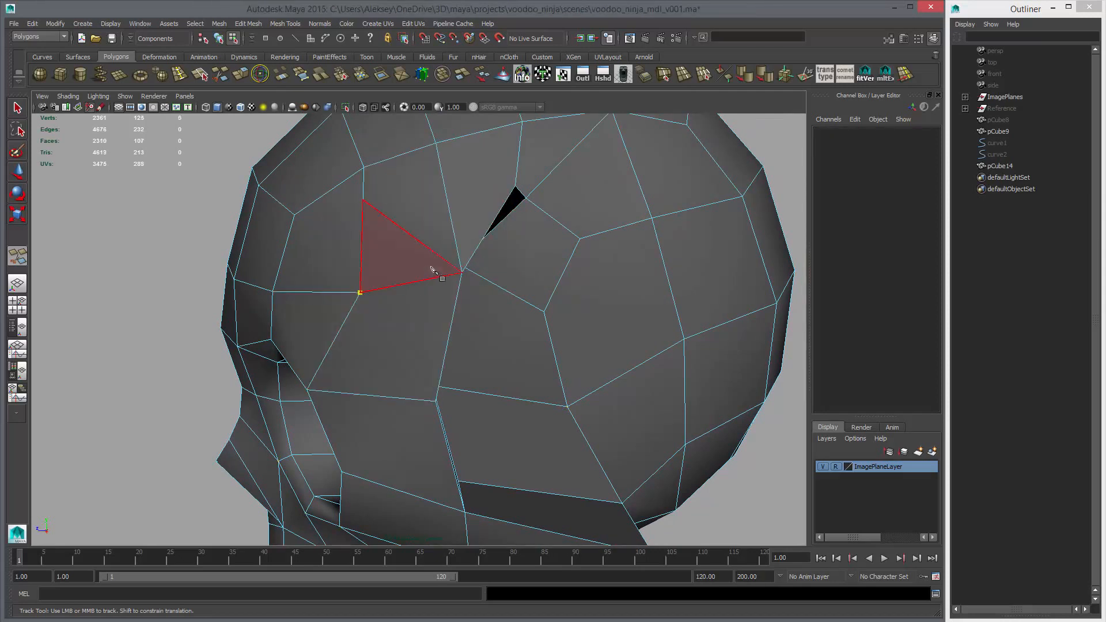
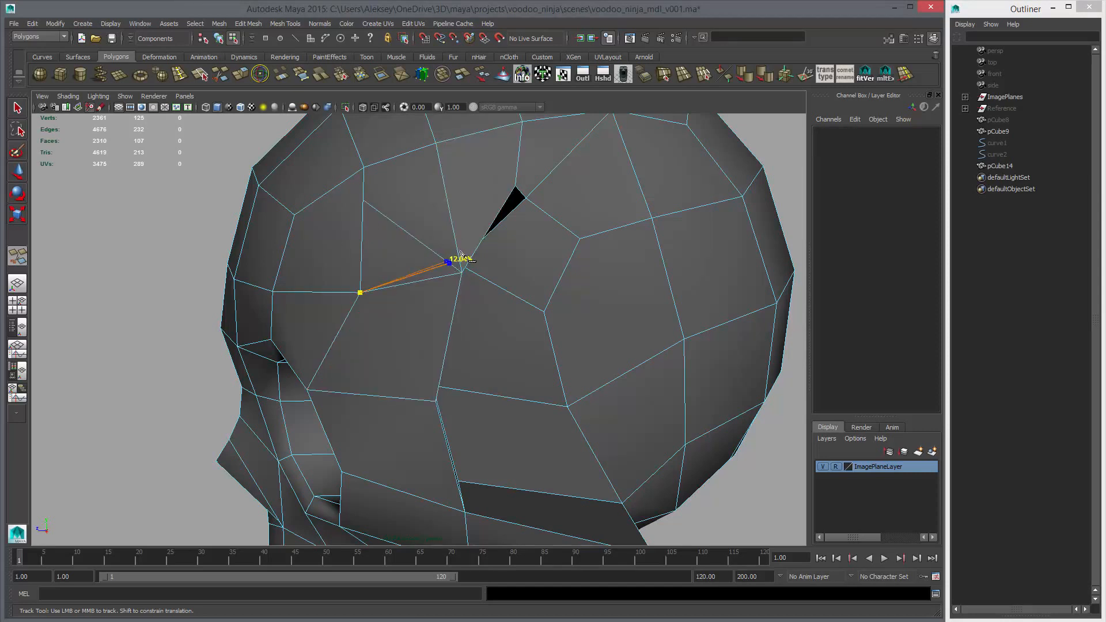
Cut an edge with Multi-Cut through a new point just ahead of the temple groove's front vertex up to the cranium vertex above
click(448, 153)
key(Return)
key(ctrl+Delete)
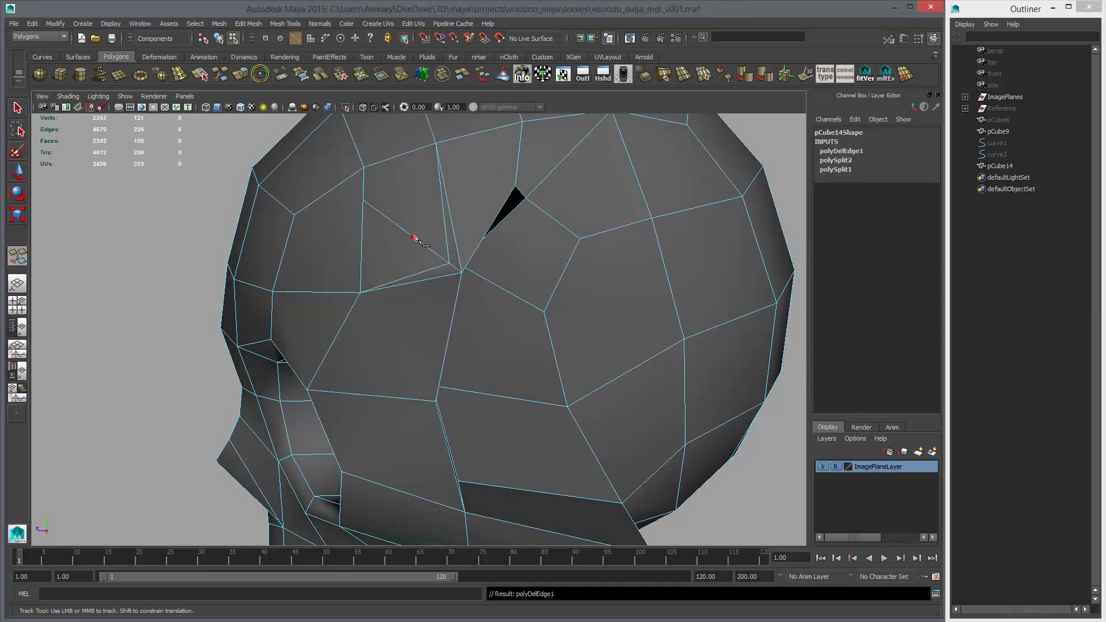
alt+drag(416, 237, 431, 260)
key(ctrl+z)
key(ctrl+z)
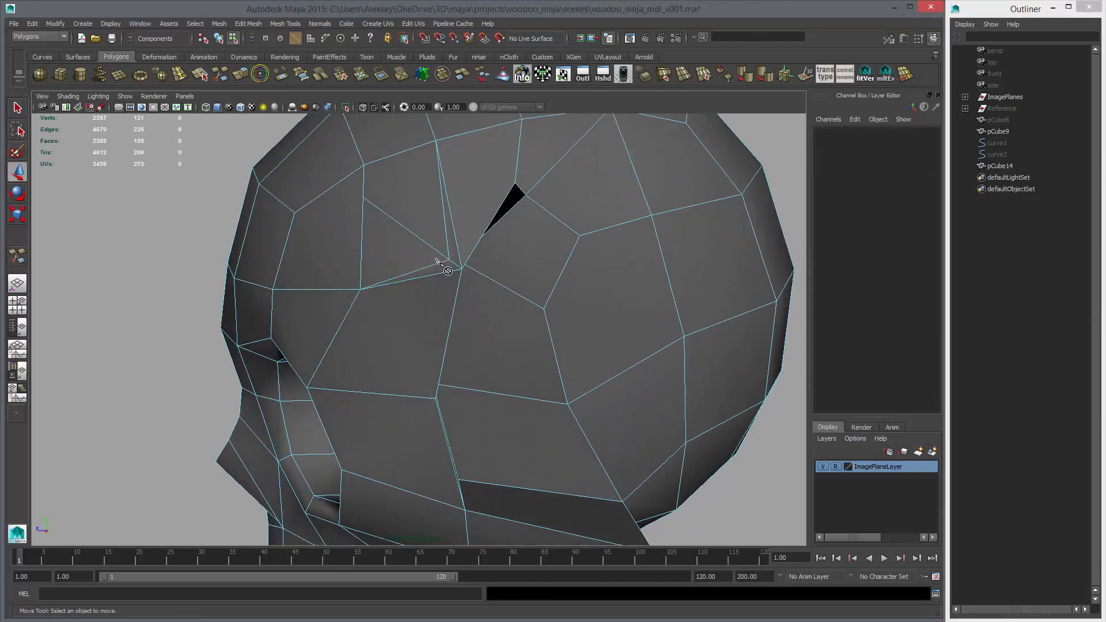
Delete the diagonal edge above the eye socket and the two old edges meeting at the temple groove's front vertex
key(w)
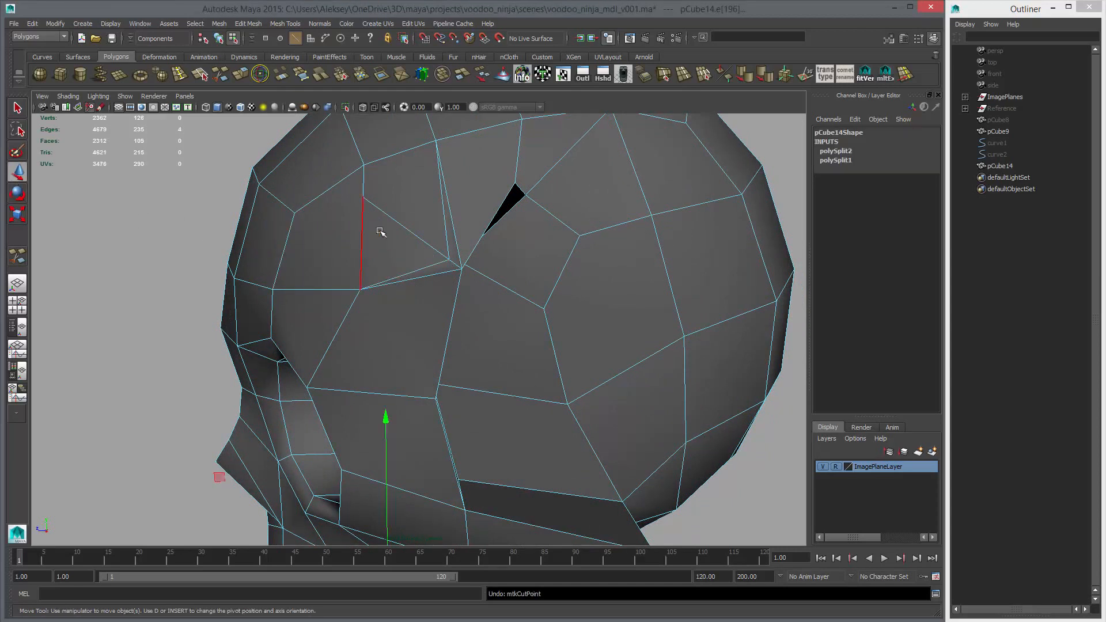
click(405, 228)
key(ctrl+Delete)
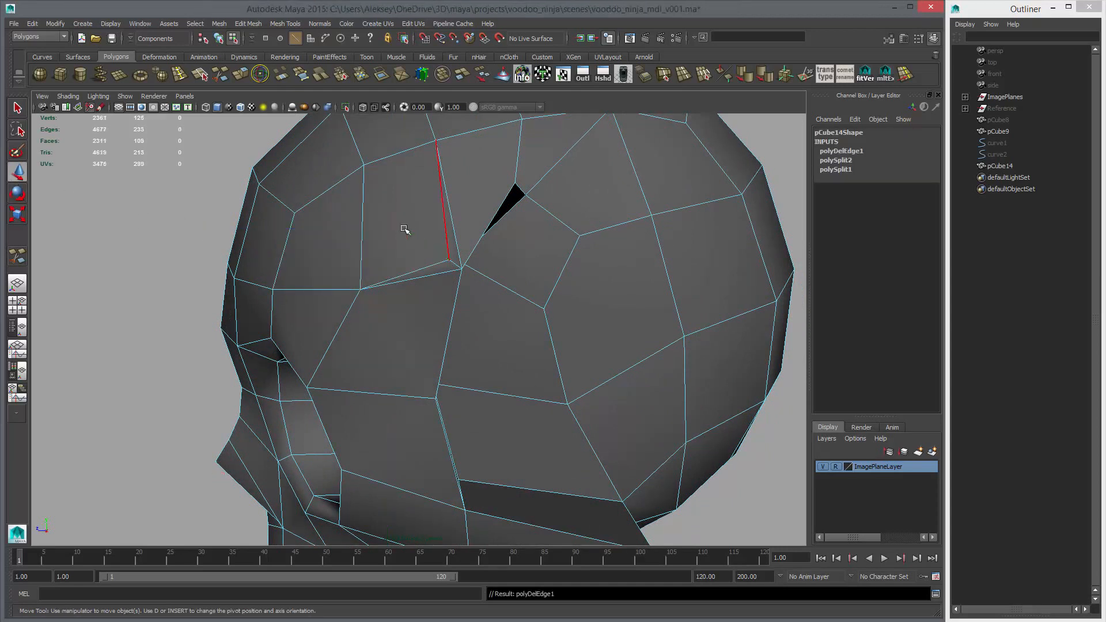
click(445, 273)
shift+click(461, 249)
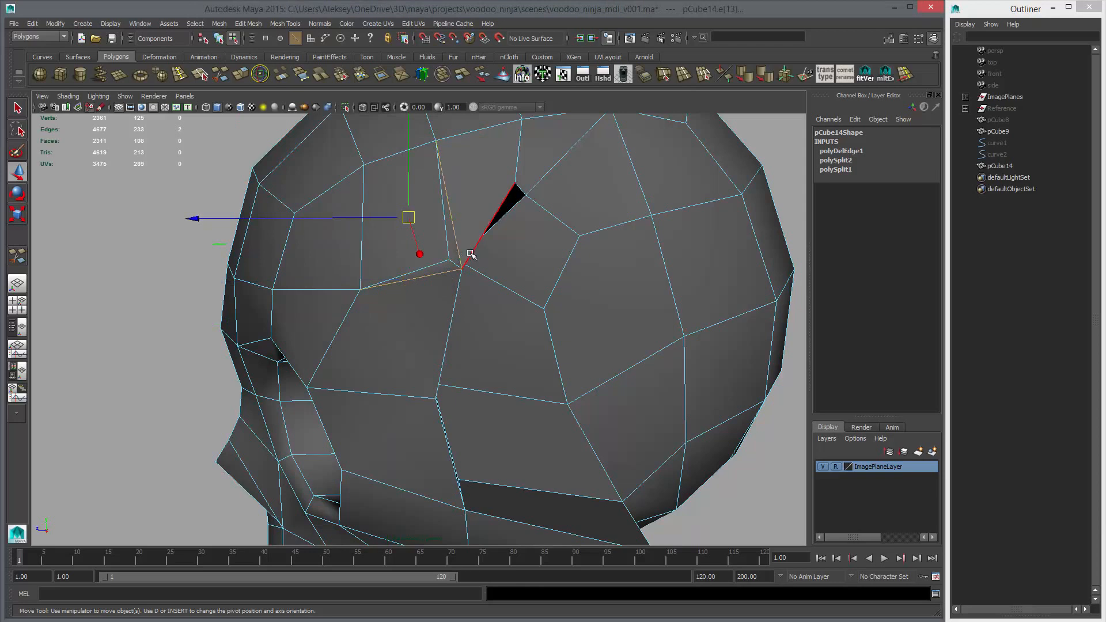
key(Delete)
Extend a Multi-Cut line from the new temple vertex down alongside the groove's front border to the edge running back from the eye socket
click(220, 74)
click(449, 259)
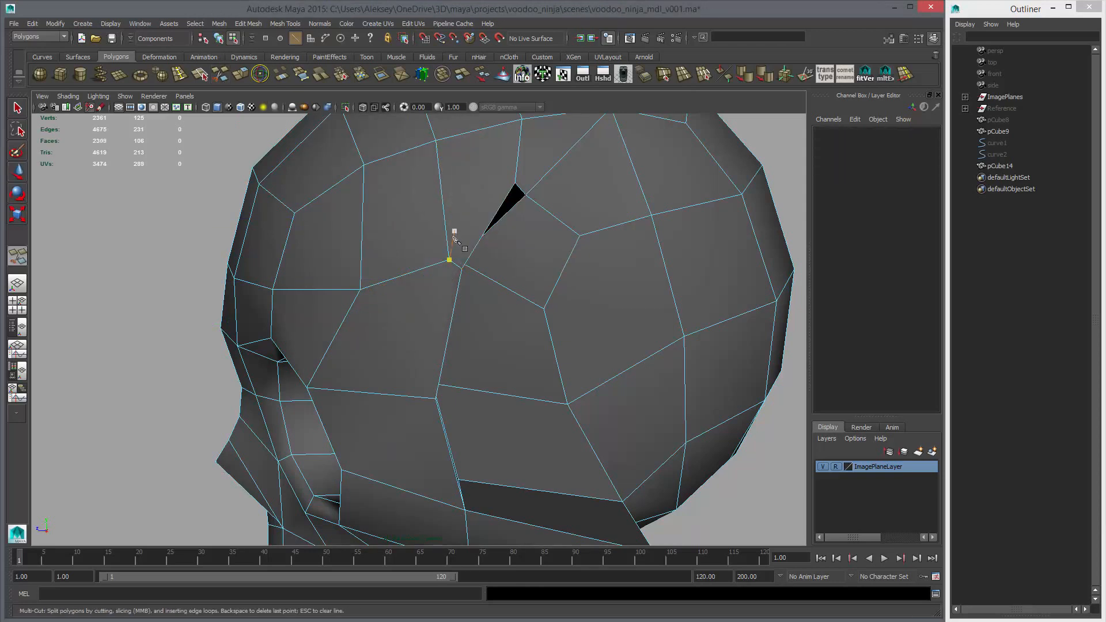
alt+middle_drag(458, 266, 455, 184)
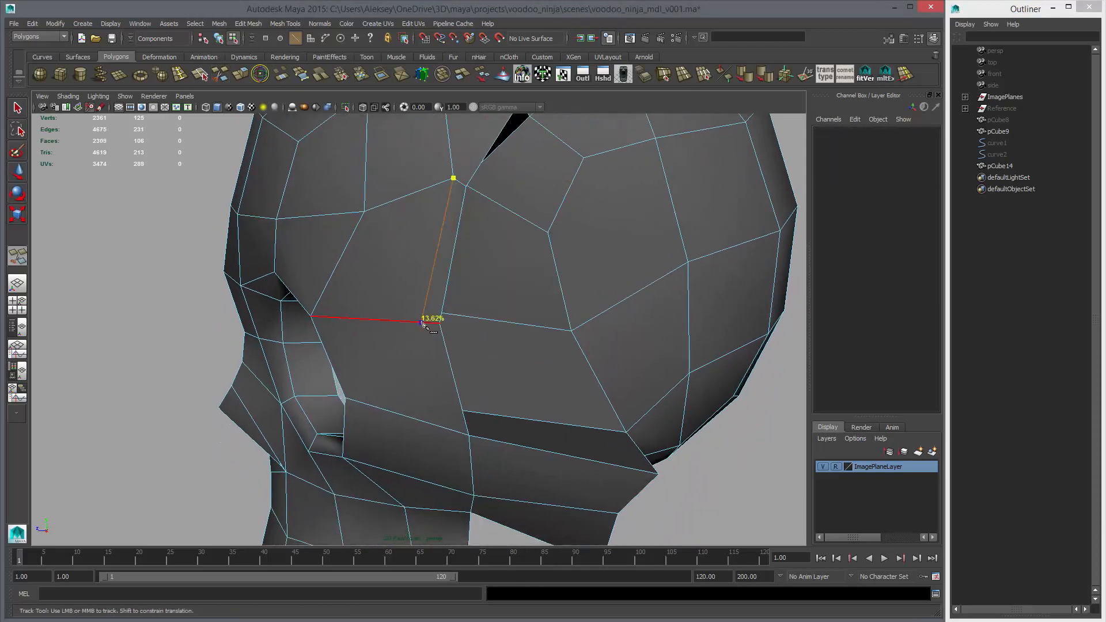
alt+drag(431, 335, 468, 304)
click(460, 277)
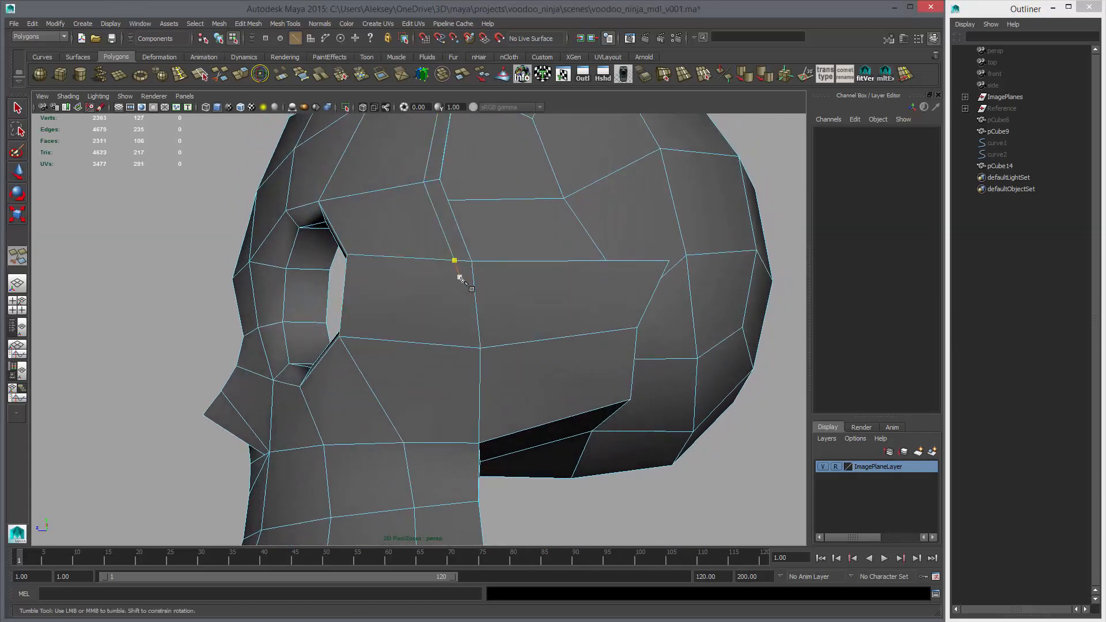
Cut edges through a new point below the groove's lower front corner, linking the corner, the eye socket's rear edge and the cheekbone row
click(469, 262)
click(385, 340)
click(346, 254)
right_click(439, 311)
Delete the diagonal edge across the cheekbone and the old vertical edge below the groove's lower front corner
key(w)
right_drag(460, 288, 459, 260)
click(447, 283)
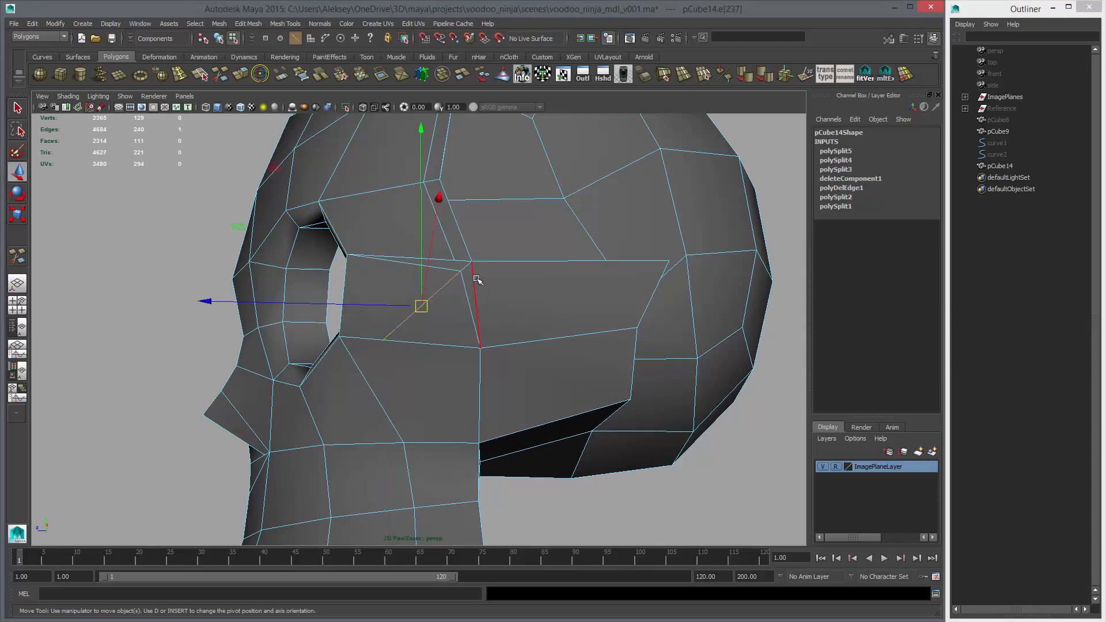
shift+click(465, 288)
key(ctrl+BackSpace)
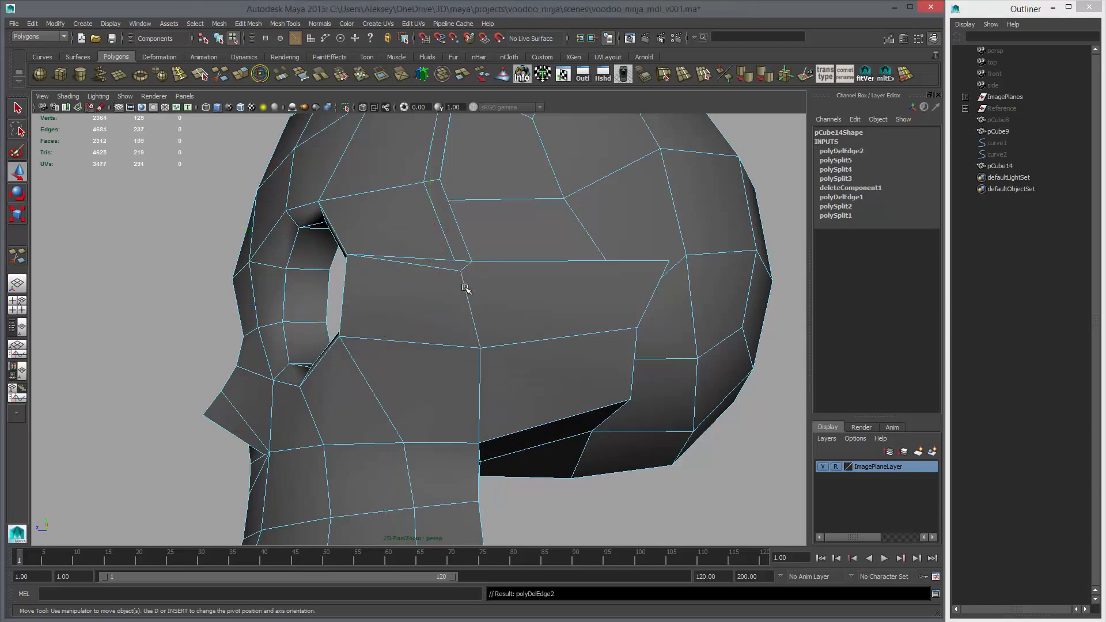
Cut an edge from the support line through the new corner point and back along the cheekbone, parallel to the groove's lower border
key(y)
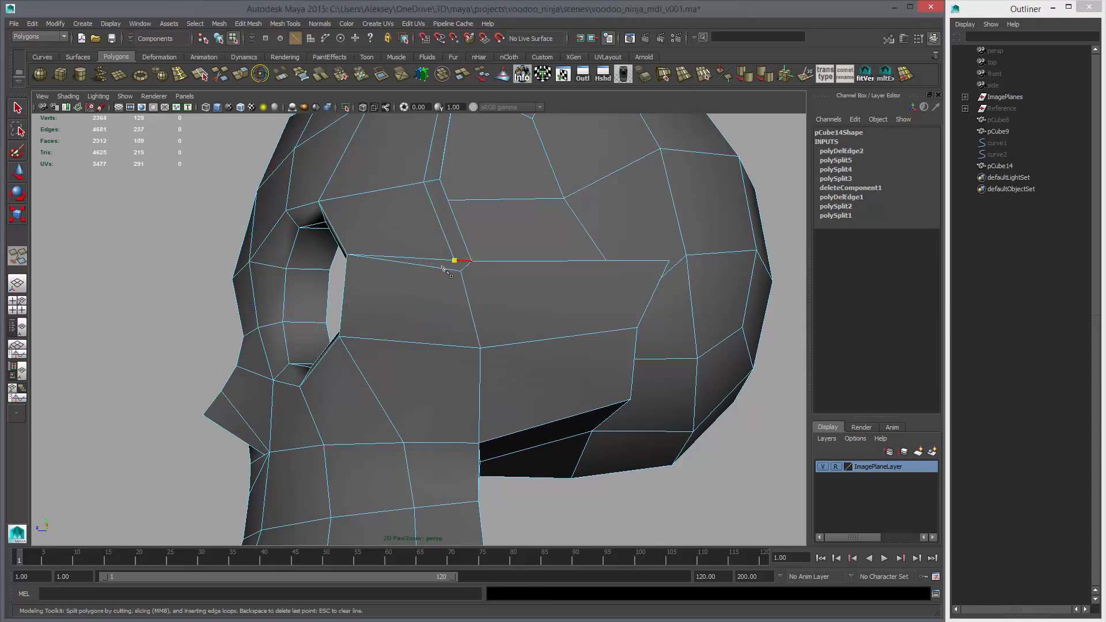
click(462, 269)
alt+drag(579, 308, 503, 300)
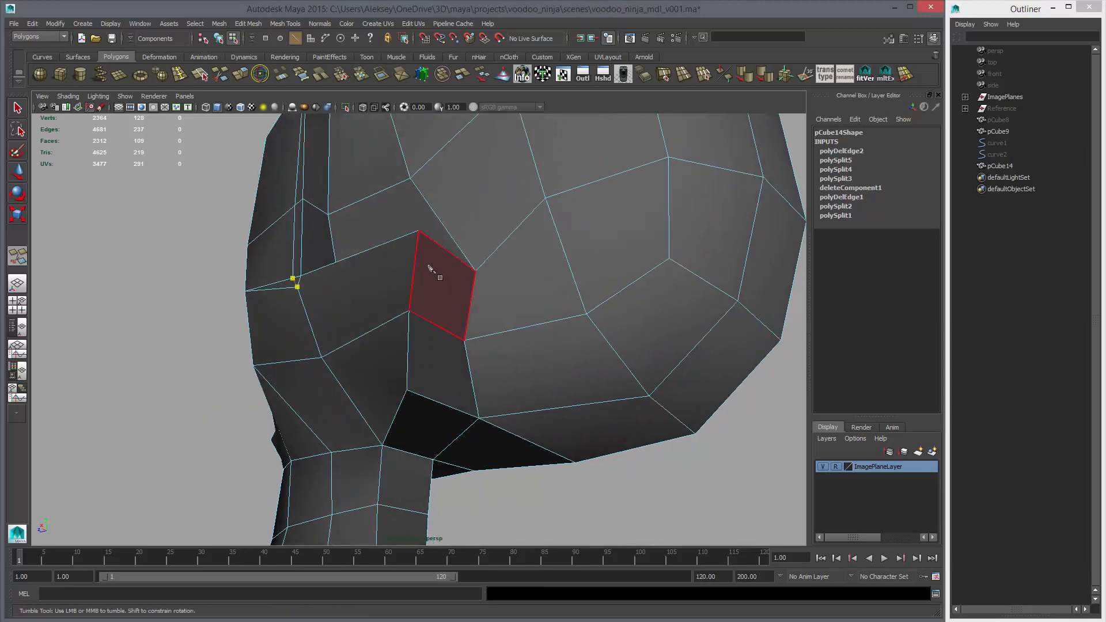
click(417, 255)
drag(416, 254, 483, 320)
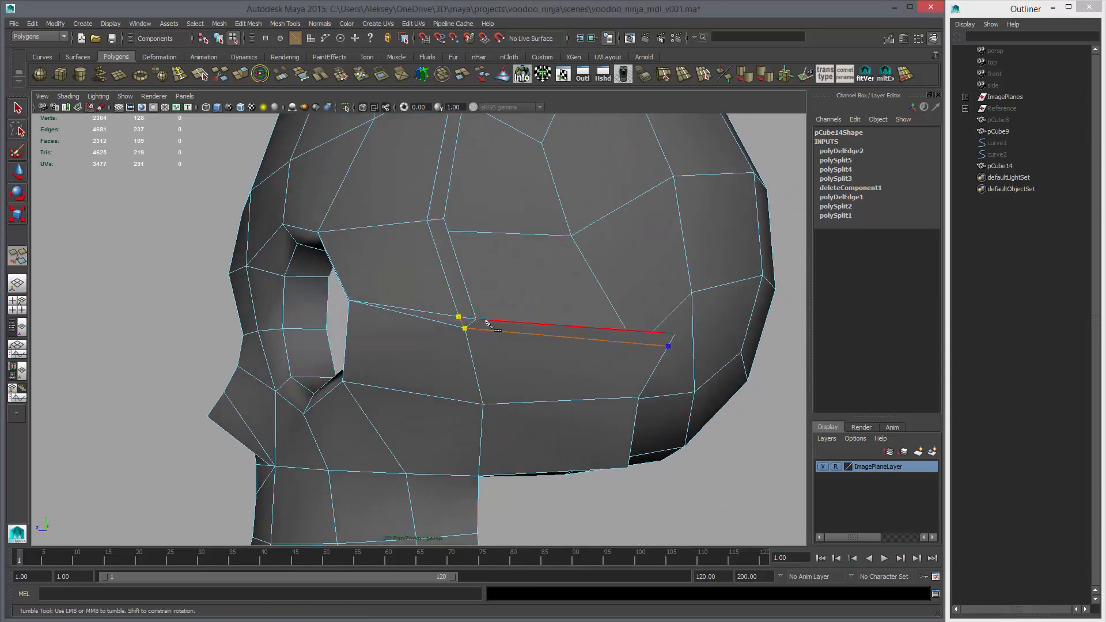
Delete the redundant upper edge running from the eye socket to the groove's lower front corner
key(w)
right_drag(457, 324, 458, 301)
double_click(468, 318)
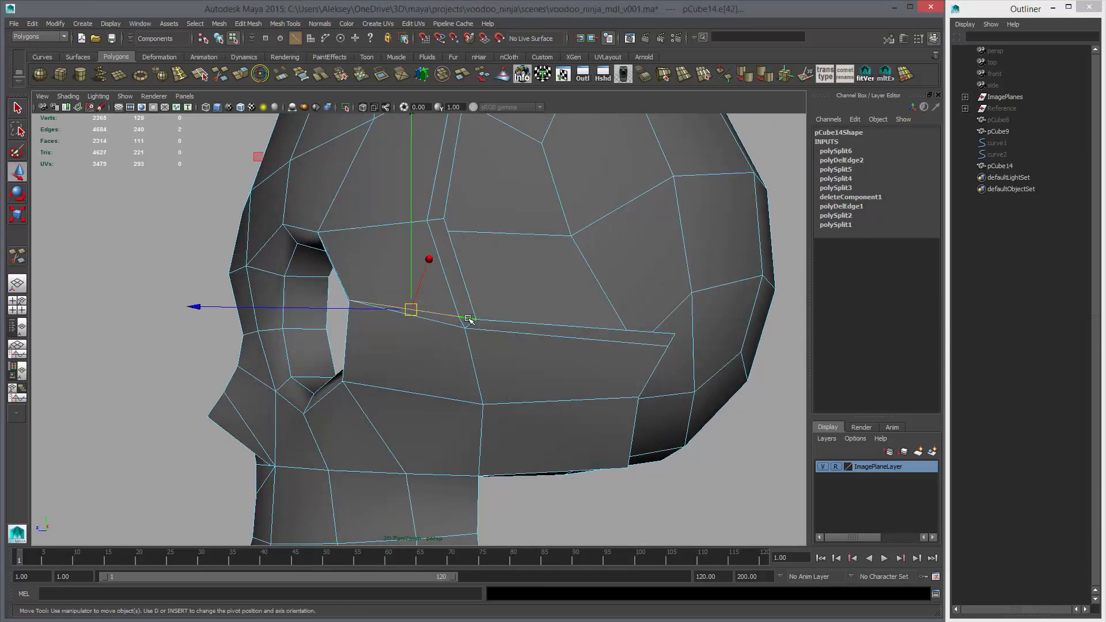
key(ctrl+Delete)
Examine the head's temple groove and cheekbone in smoothed display from several angles
key(f)
key(3)
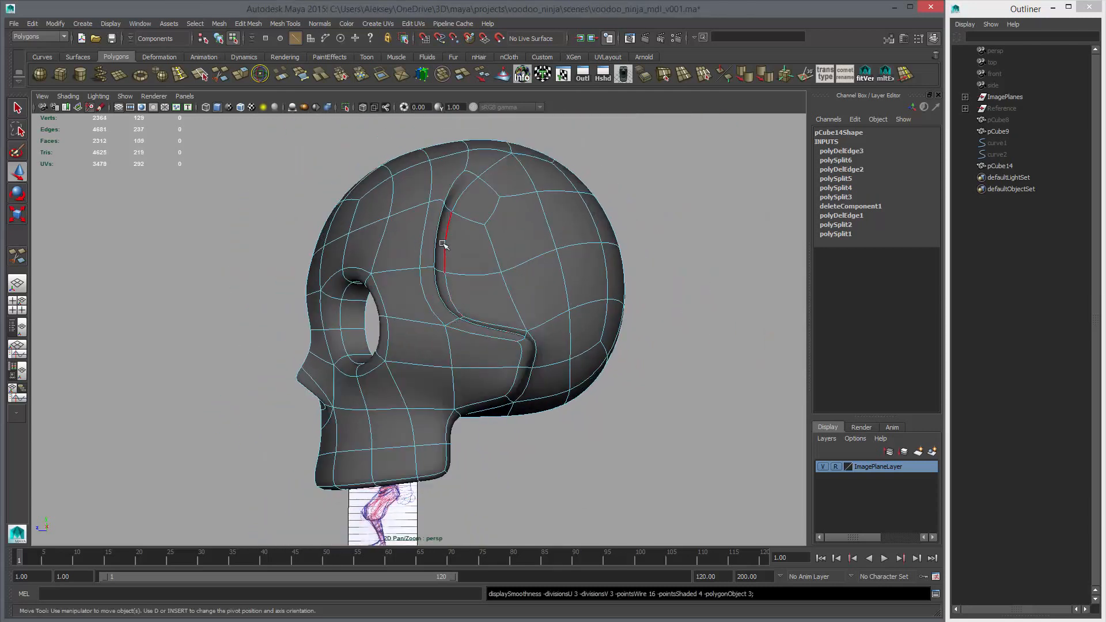
right_drag(493, 278, 543, 265)
click(663, 285)
alt+drag(645, 286, 513, 294)
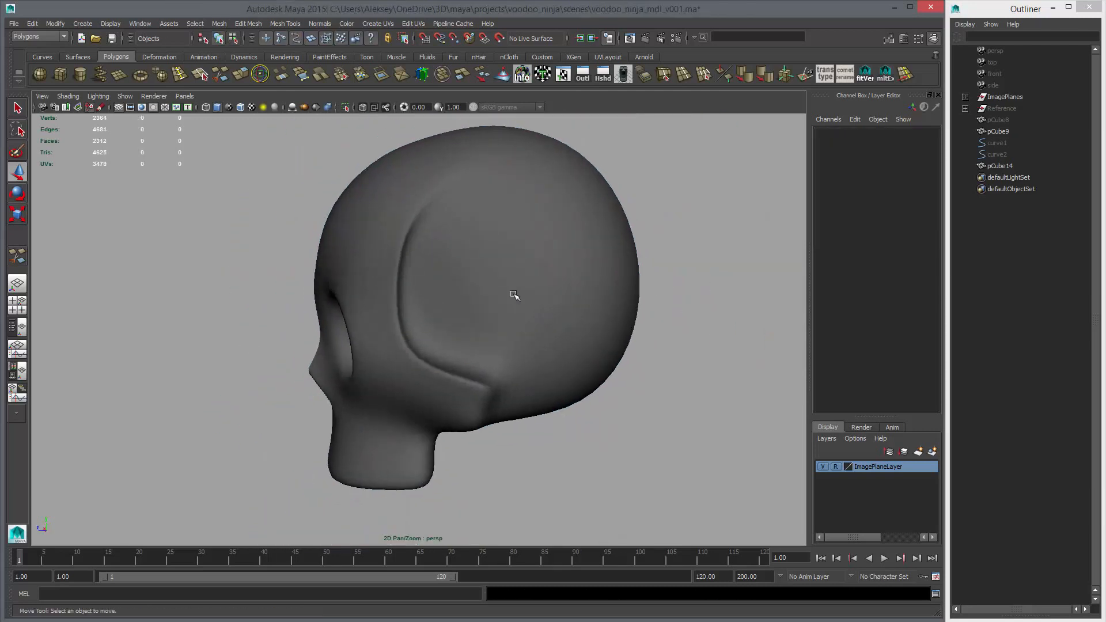
alt+drag(404, 330, 499, 267)
click(498, 267)
alt+drag(496, 334, 465, 279)
key(1)
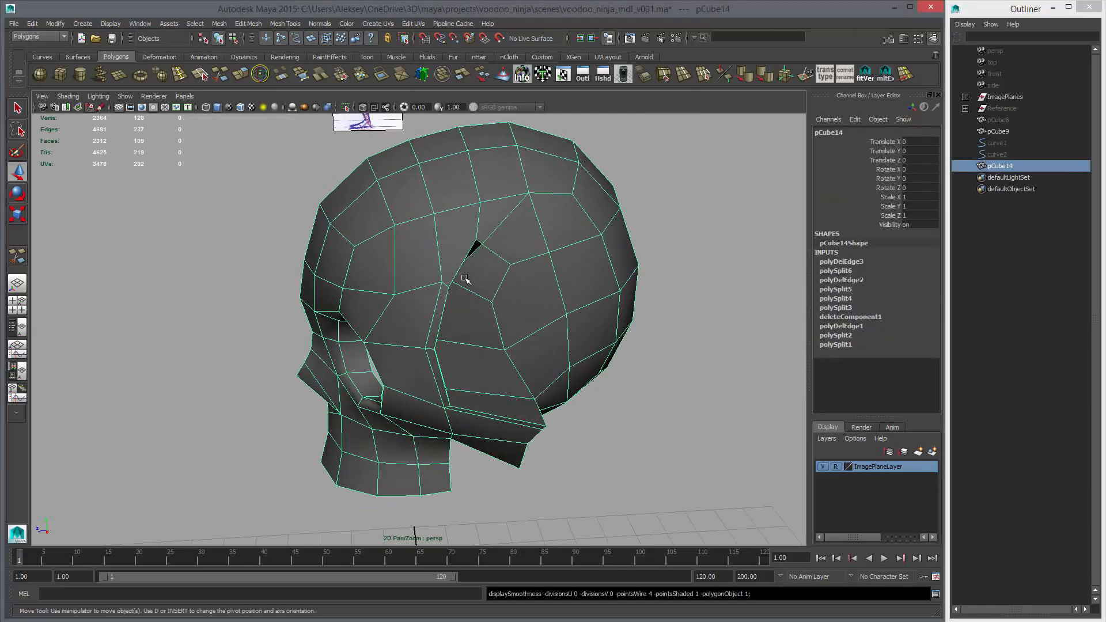
Split the faces above the temple groove from its front support vertex, along the groove's upper tip, to the cranium vertex behind it
alt+drag(509, 311, 493, 249)
scroll(493, 249, up, 2)
click(201, 75)
click(410, 239)
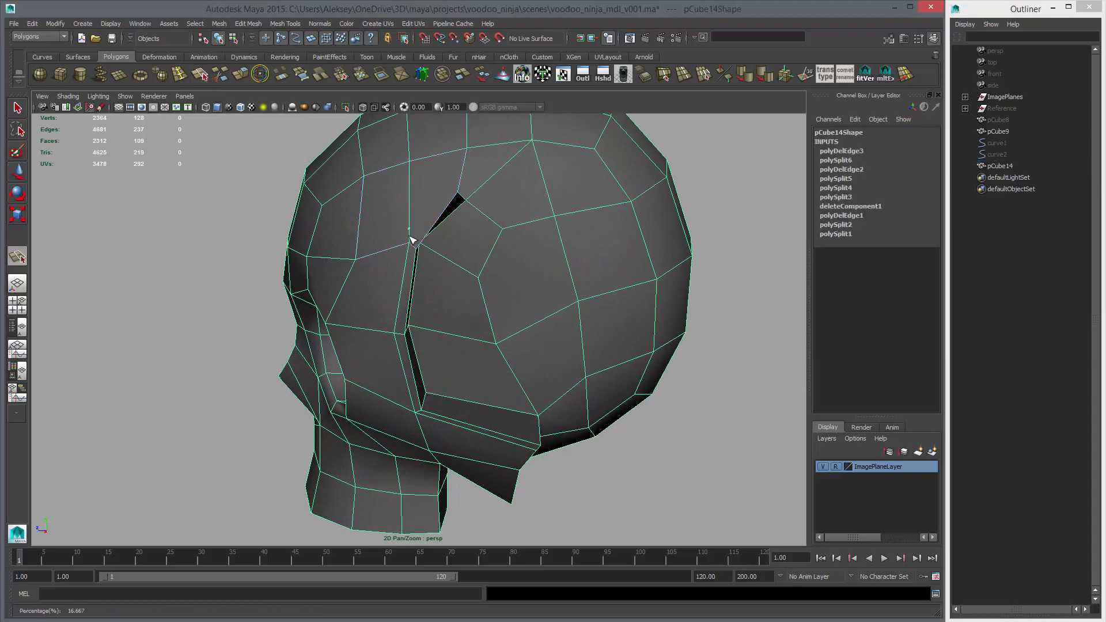
alt+middle_drag(489, 232, 480, 309)
click(451, 271)
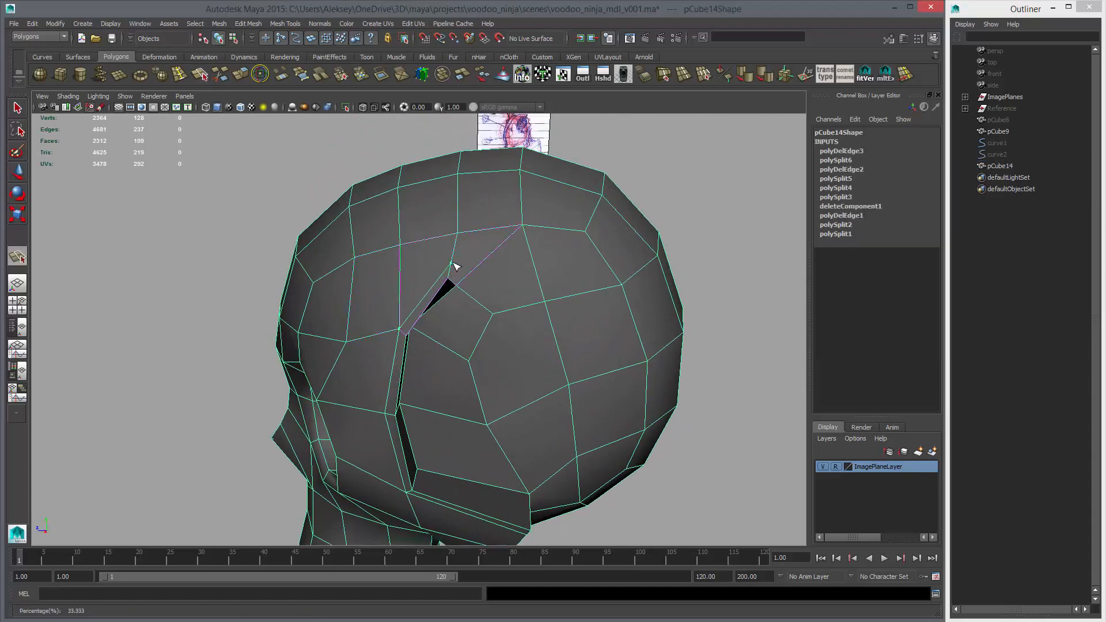
key(Return)
Examine the upper end of the temple groove in smoothed and unsmoothed display from several angles
key(3)
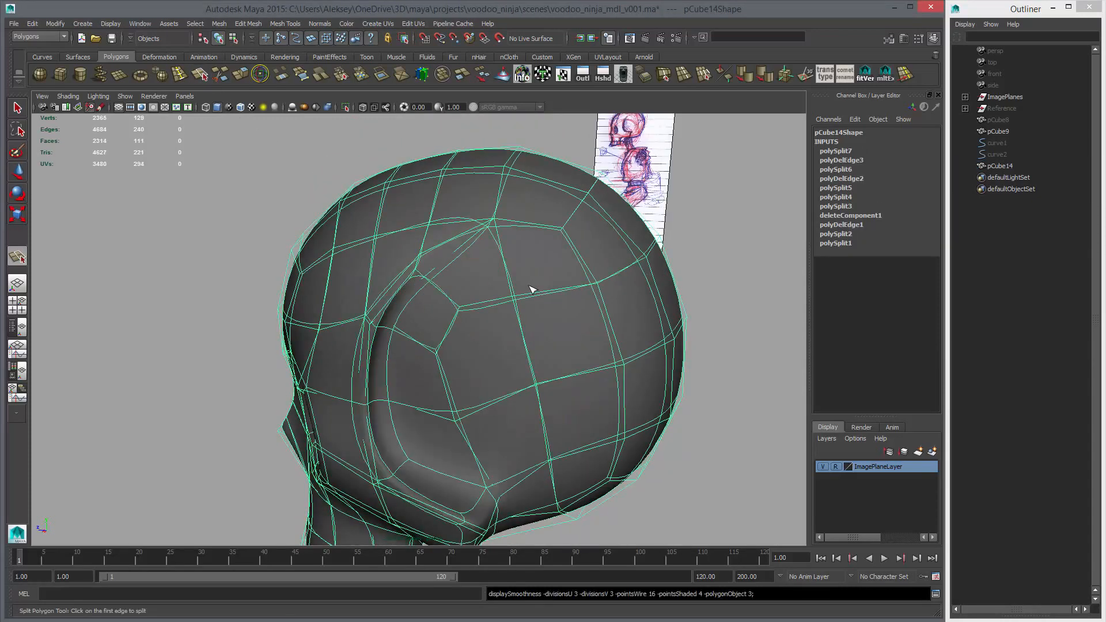
key(w)
click(715, 290)
click(646, 322)
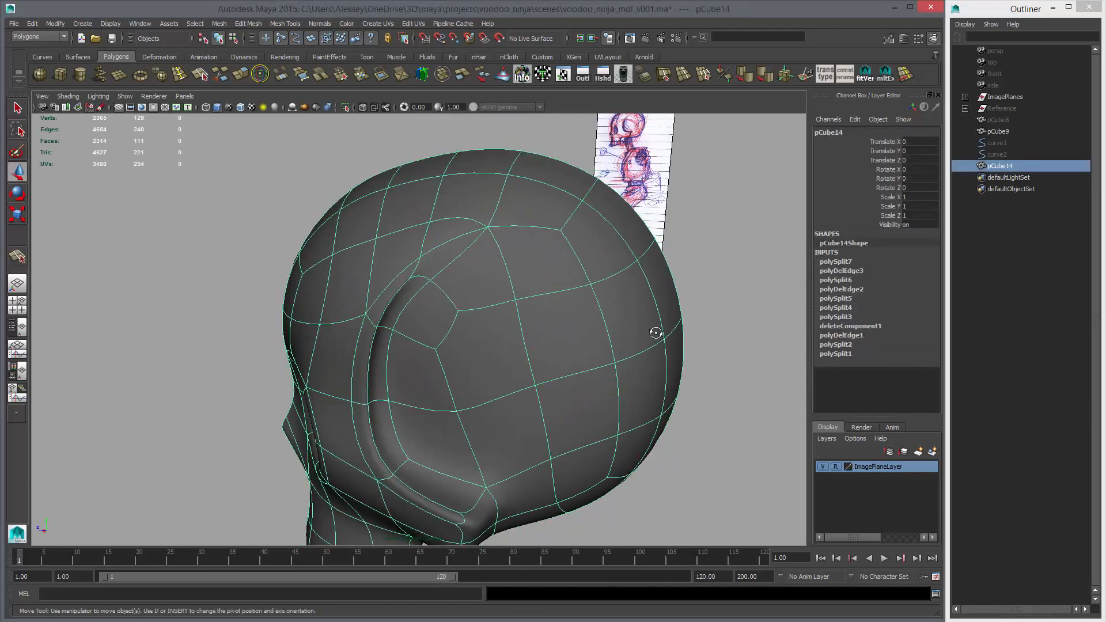
alt+drag(654, 330, 740, 322)
alt+right_drag(740, 323, 668, 318)
click(670, 320)
alt+drag(669, 320, 476, 304)
click(496, 398)
alt+right_drag(475, 304, 500, 301)
key(1)
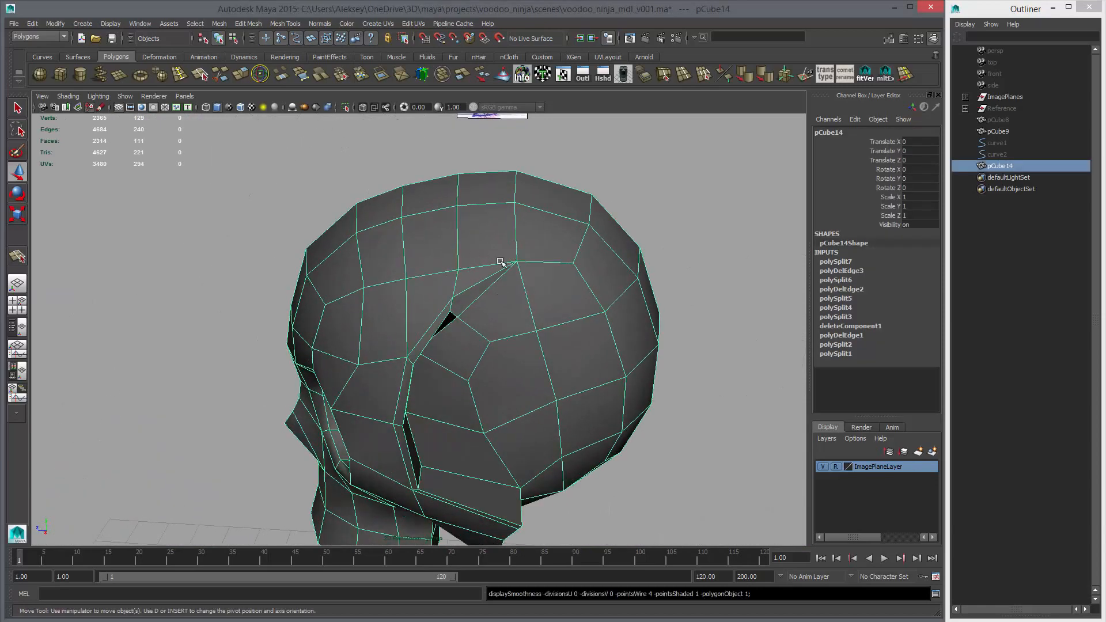
alt+drag(555, 283, 531, 242)
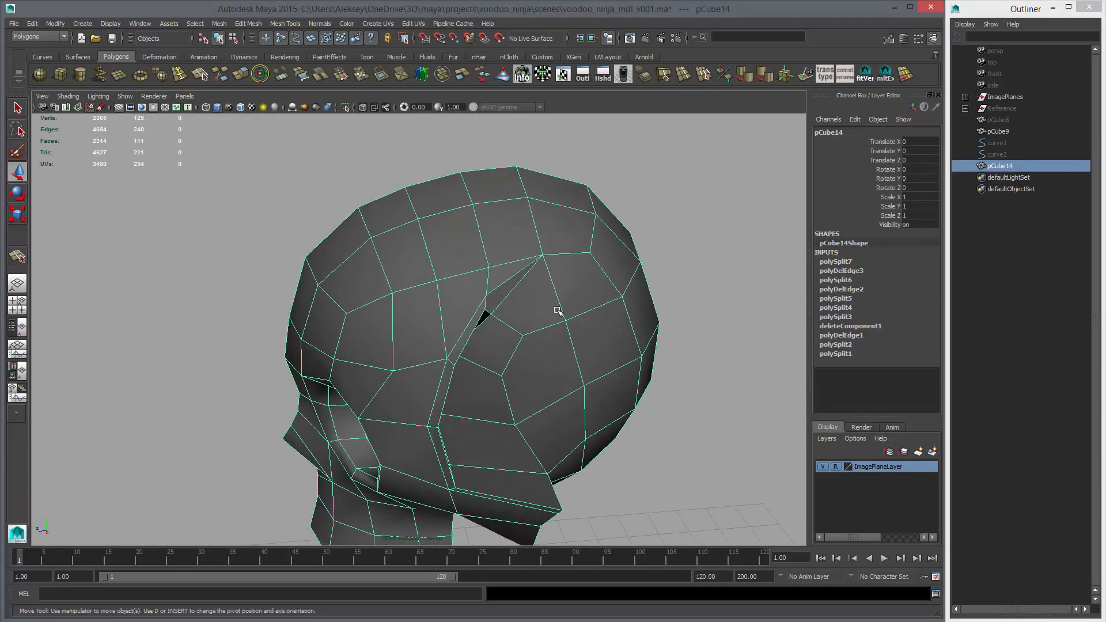
Cut edges with Multi-Cut through a new point beside the jaw's upper rear corner, linking the cheekbone row above and the jaw's top row
alt+drag(557, 311, 427, 286)
click(221, 76)
scroll(427, 286, up, 2)
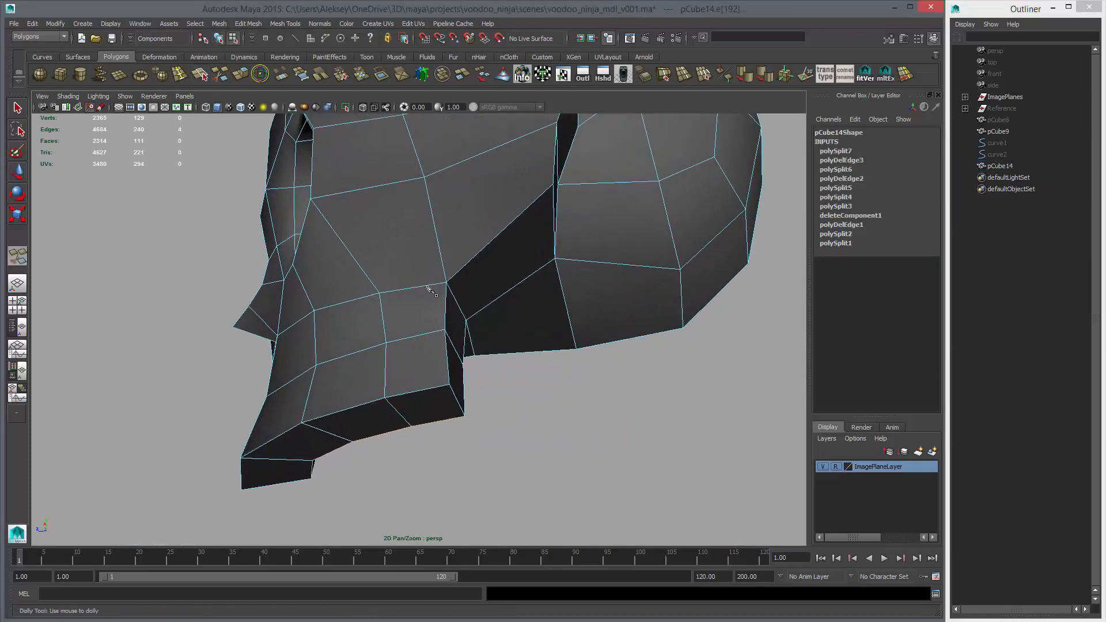
click(446, 282)
click(311, 199)
right_click(408, 282)
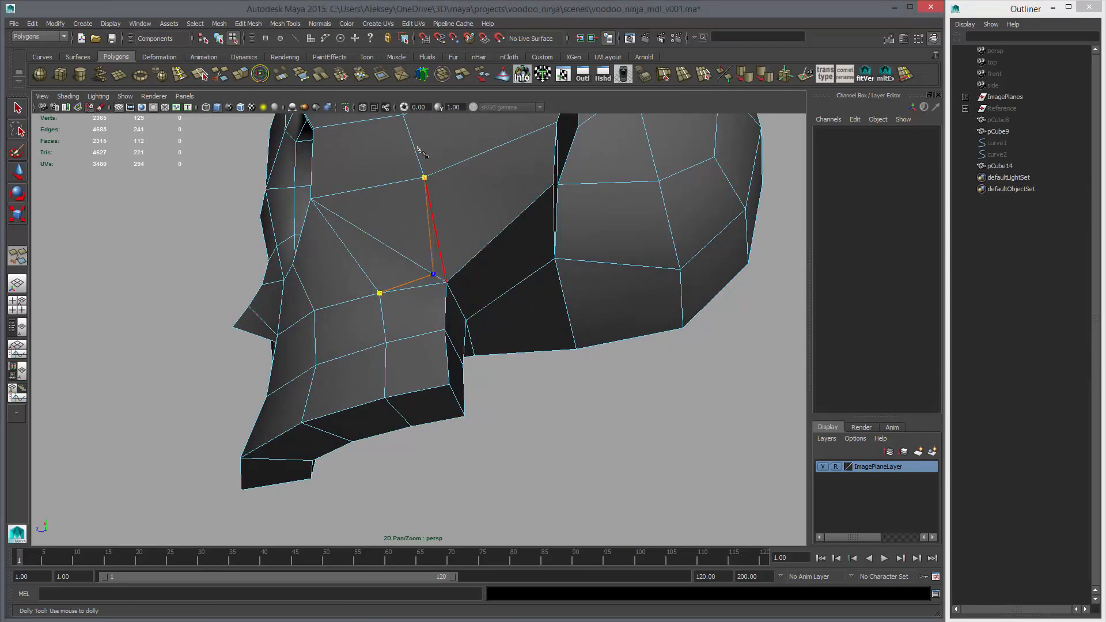
Delete the diagonal edge above the jaw and the two old edges meeting at the jaw's upper rear corner
key(w)
right_drag(437, 275, 436, 248)
click(422, 267)
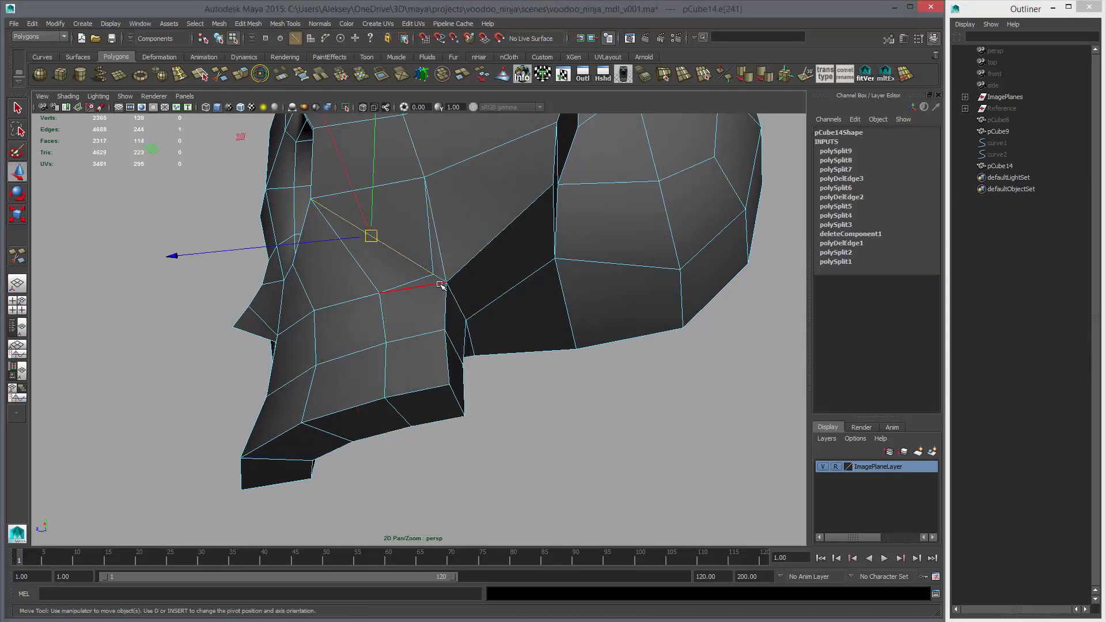
shift+click(440, 284)
shift+click(443, 267)
key(ctrl+Delete)
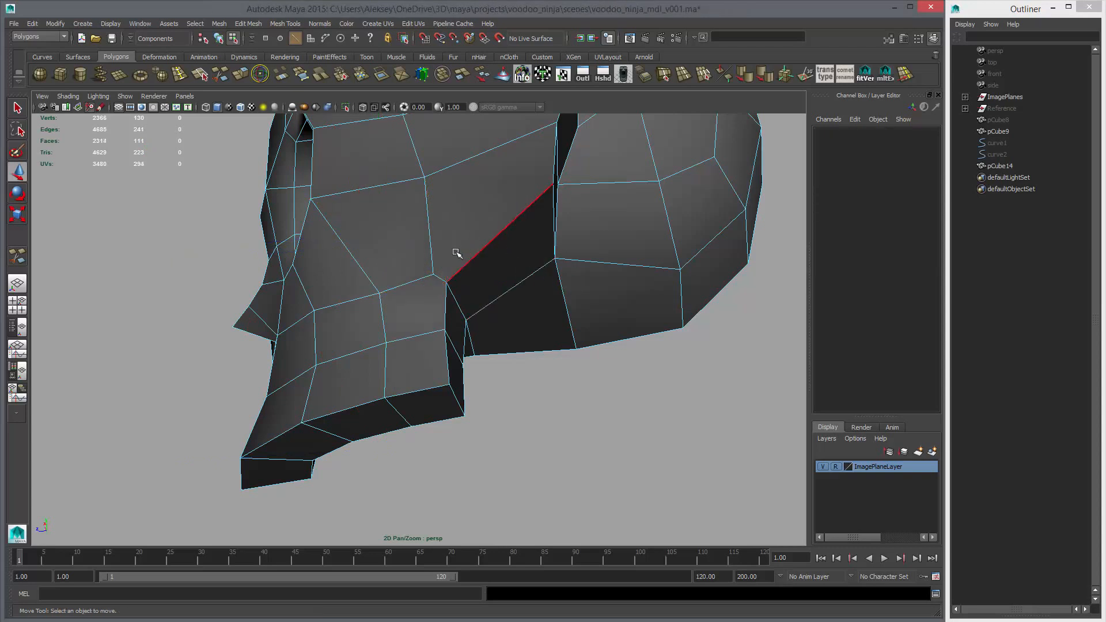
Cut a support edge down the outer jaw's rear border, under its bottom, and up the inner jaw wall to the eye socket's inner side
alt+drag(447, 261, 467, 266)
key(y)
click(451, 284)
click(458, 317)
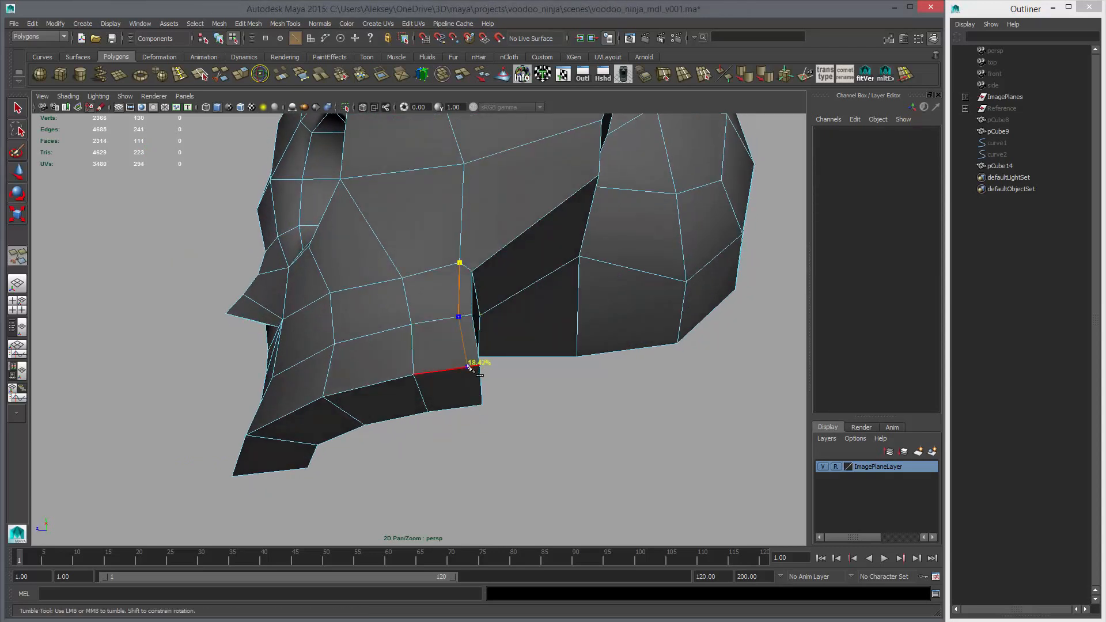
alt+drag(473, 372, 547, 316)
click(441, 323)
alt+drag(443, 359, 367, 369)
click(357, 383)
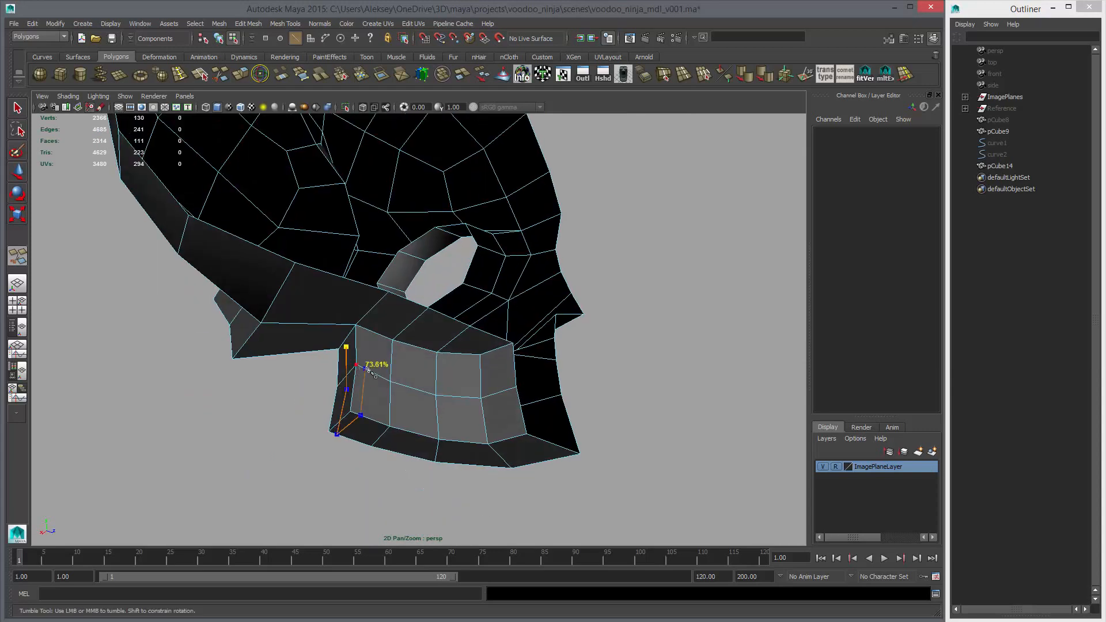
alt+drag(370, 329, 419, 300)
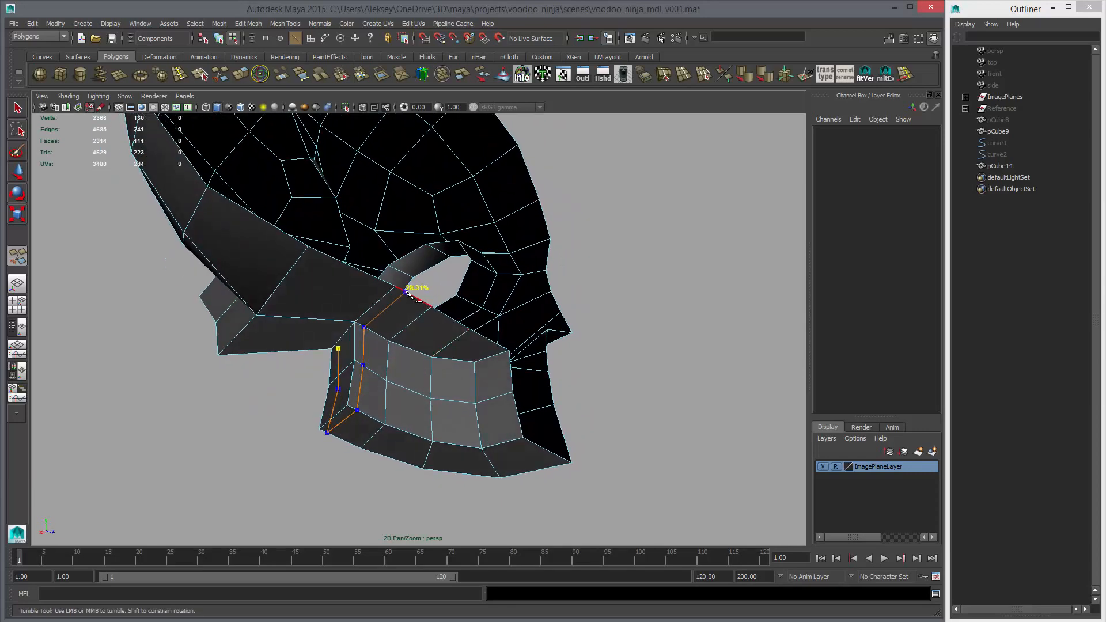
mouse_move(394, 348)
alt+mouse_down()
mouse_move(538, 357)
mouse_move(476, 303)
mouse_move(416, 294)
mouse_move(576, 291)
mouse_move(512, 311)
mouse_move(421, 290)
mouse_move(511, 274)
alt+mouse_up()
key(y)
Cut a support edge from the jaw's new upper rear vertex along the cheekbone's lower border and across the cranium's lower back
alt+middle_drag(567, 251, 558, 306)
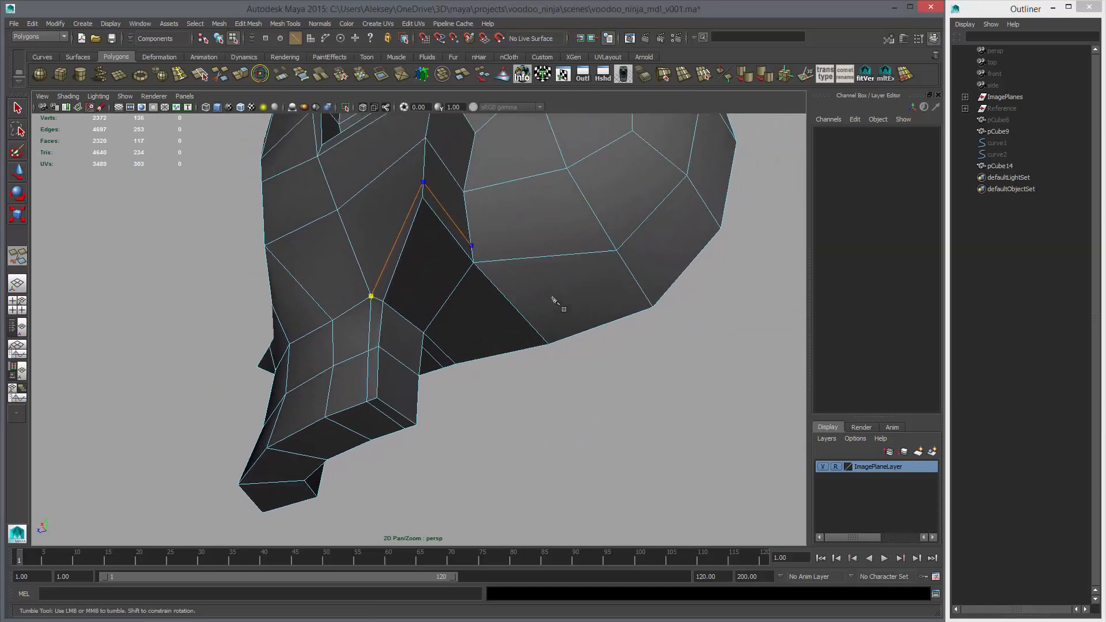
click(607, 239)
right_click(504, 250)
Cut a support edge from the temple recess's rear along the cheekbone's rear border and across the skull's underside
alt+drag(473, 224, 504, 294)
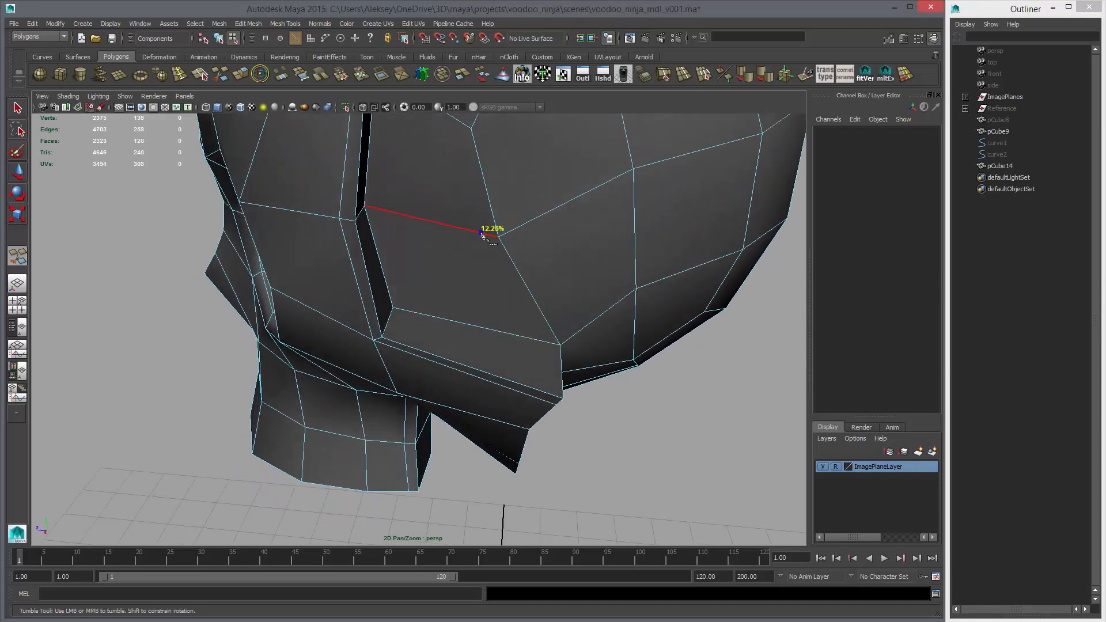
click(481, 233)
alt+drag(547, 391, 583, 330)
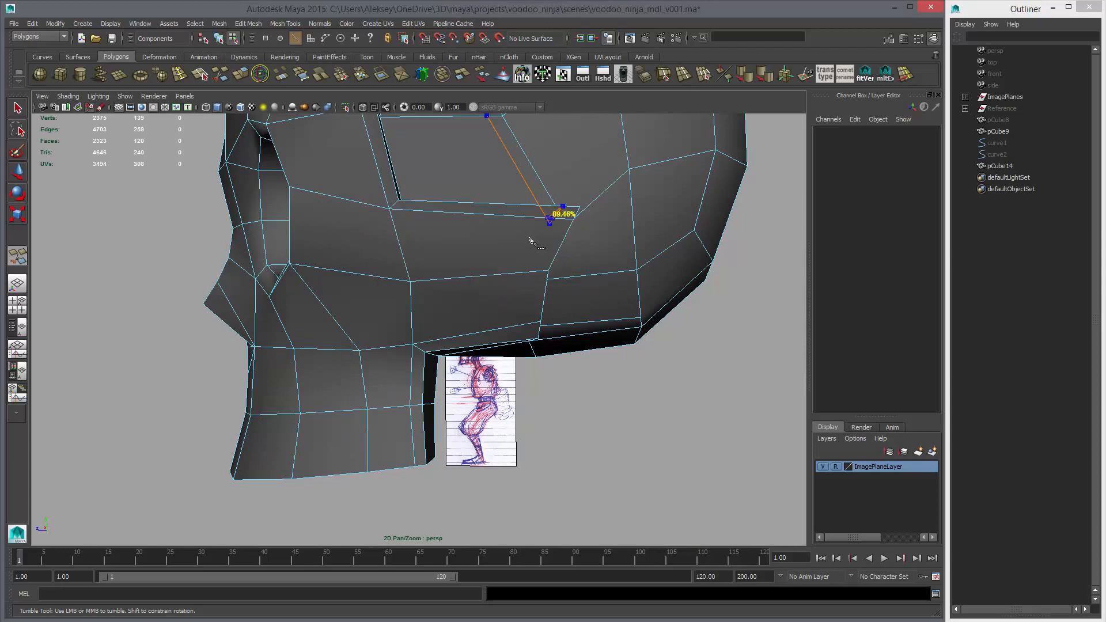
alt+drag(534, 273, 509, 254)
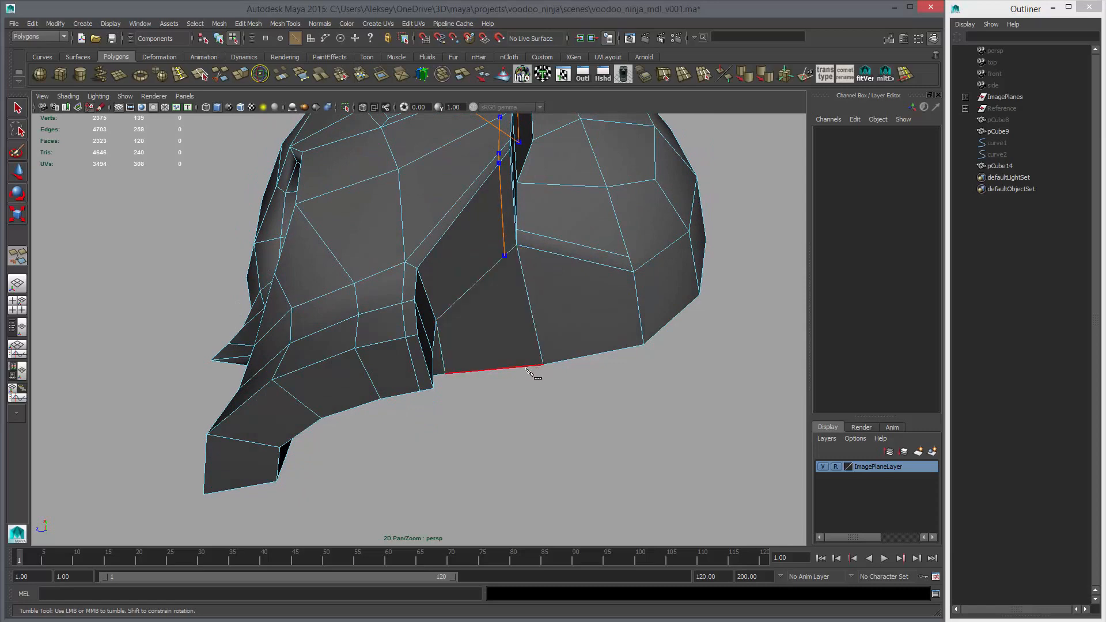
alt+drag(579, 307, 411, 313)
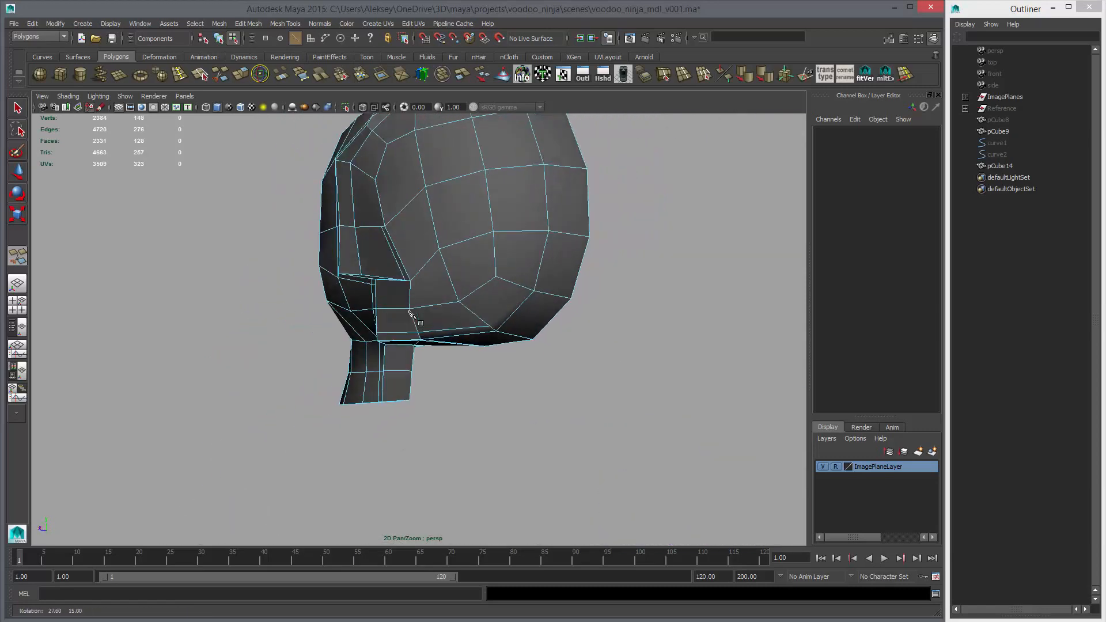
Cut a support edge across the top of the cheekbone's rear face and onto the adjoining cranium edge
scroll(403, 311, up, 3)
click(347, 298)
click(338, 260)
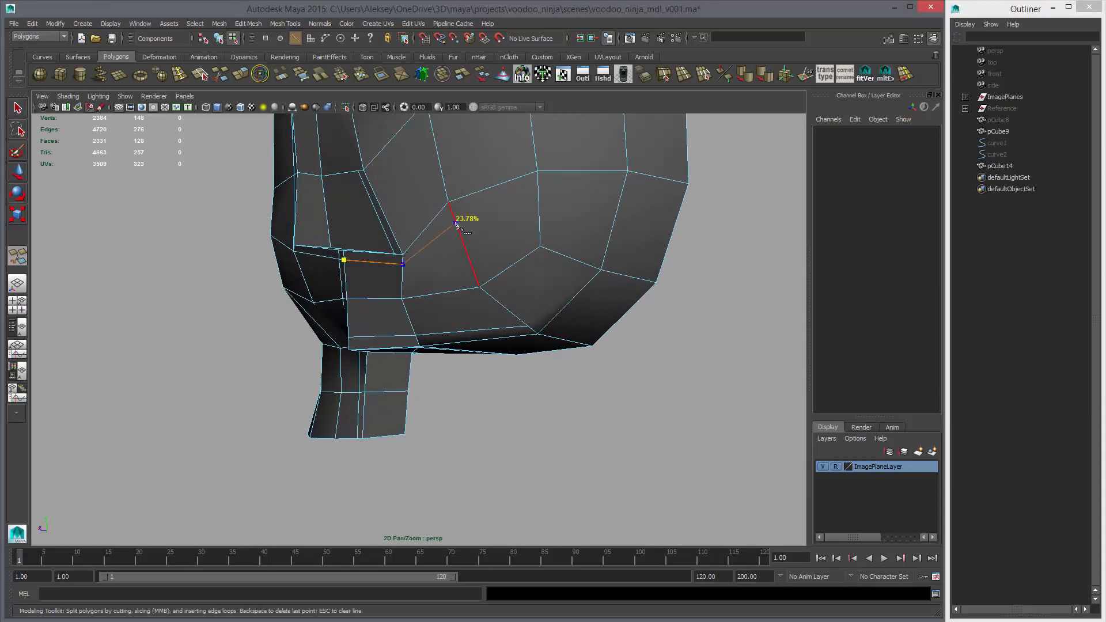
right_click(460, 258)
mouse_move(465, 266)
alt+mouse_down()
mouse_move(500, 266)
mouse_move(476, 248)
alt+mouse_up()
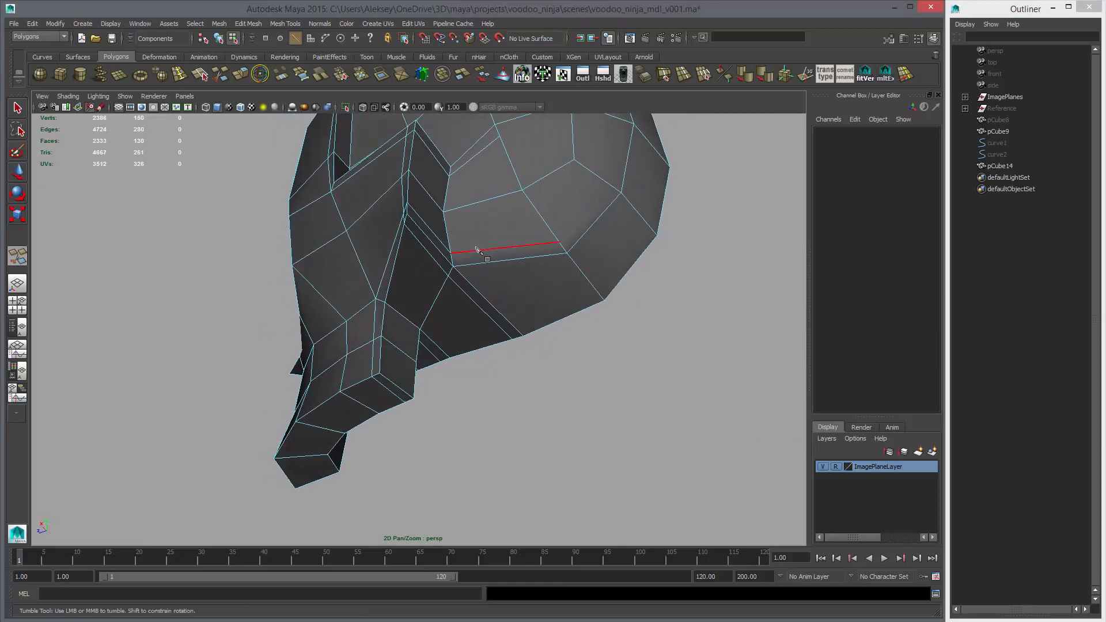
Insert an edge loop just above the jaw's bottom border, using Equal distance from edge with Auto complete enabled
alt+drag(477, 253, 406, 216)
click(198, 75)
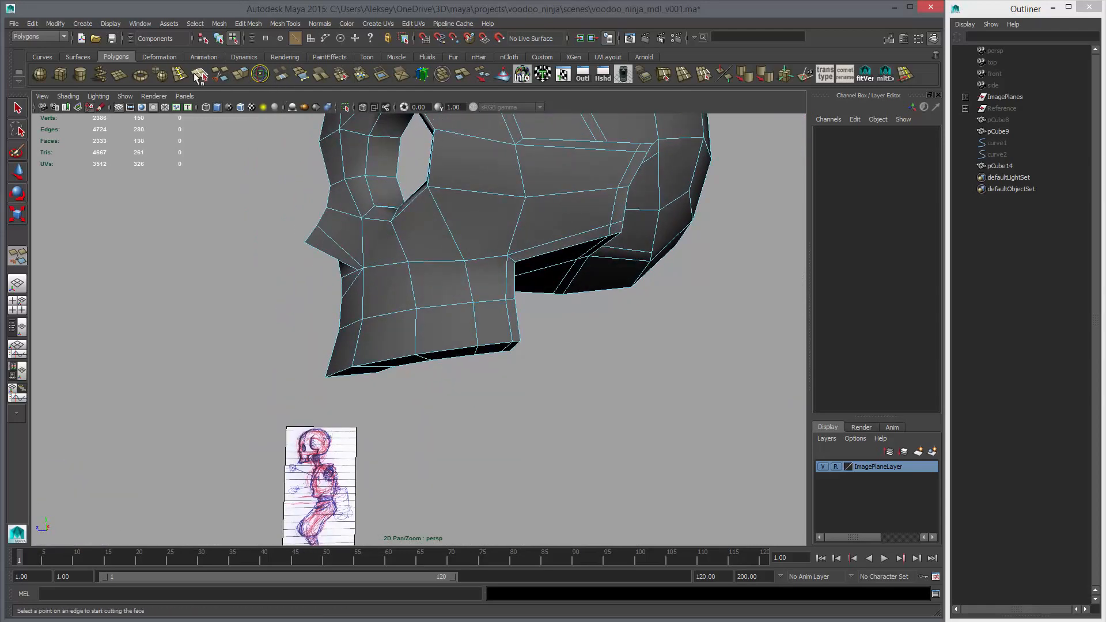
double_click(17, 256)
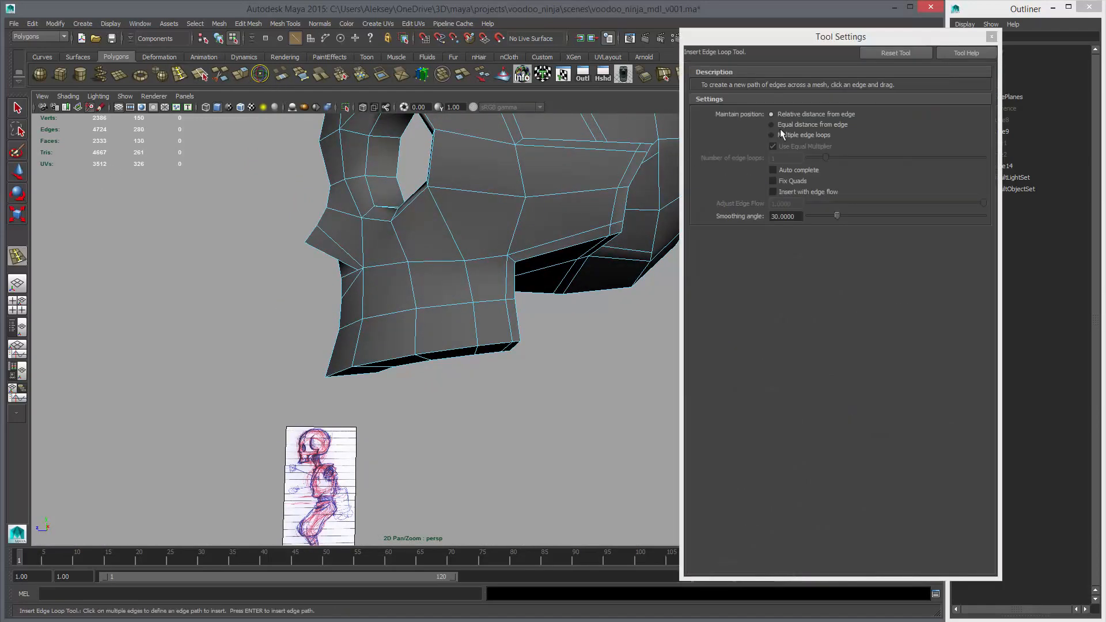
click(779, 125)
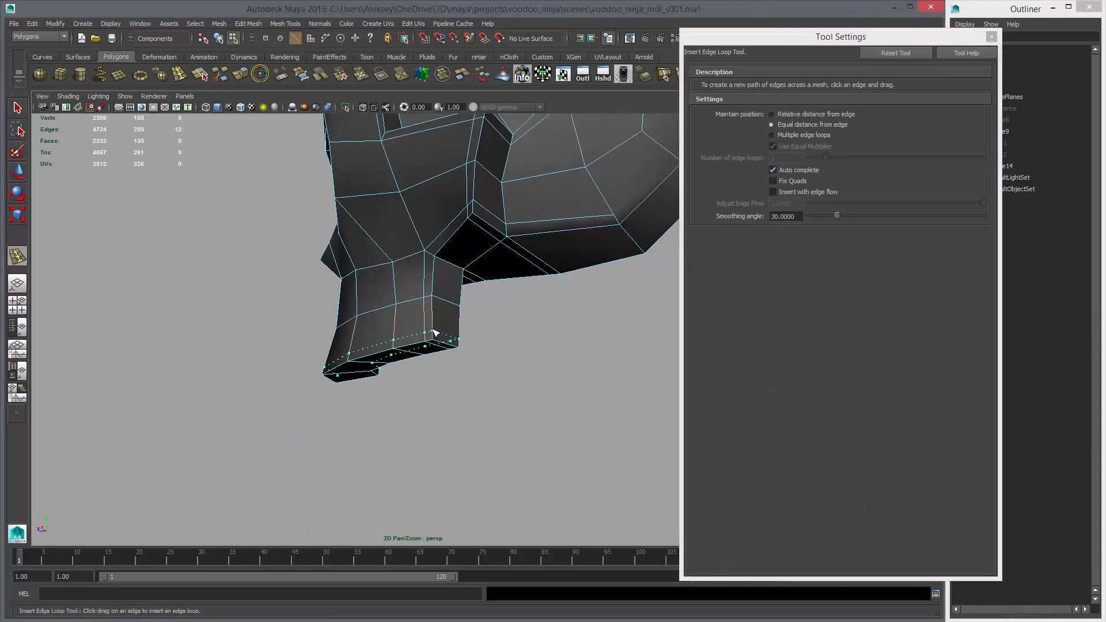
drag(433, 331, 433, 332)
alt+drag(523, 350, 482, 213)
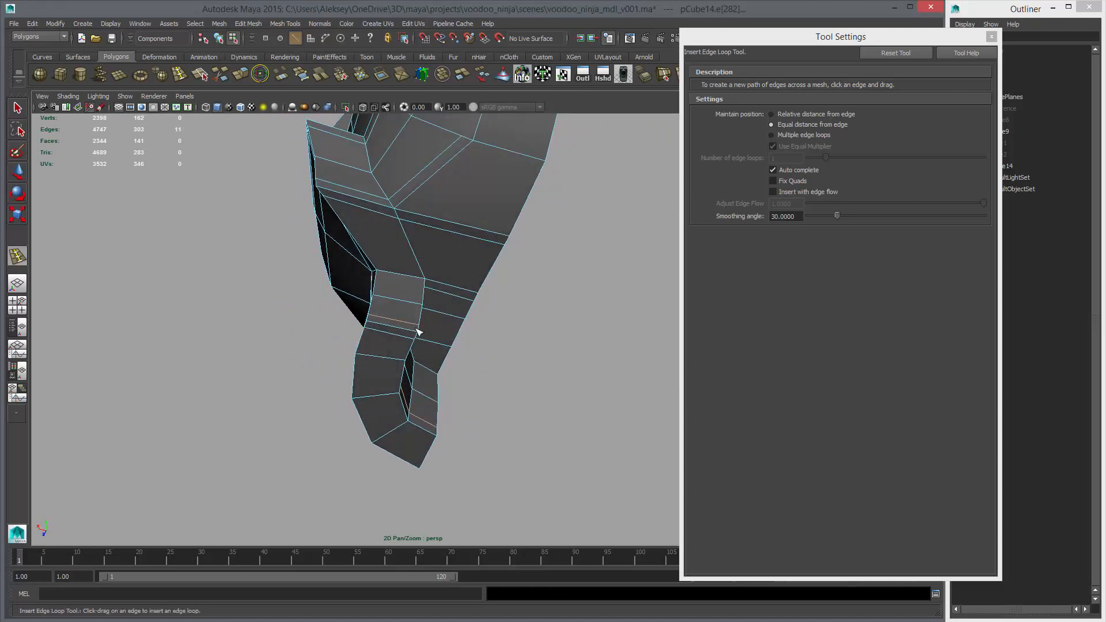
alt+drag(396, 328, 438, 283)
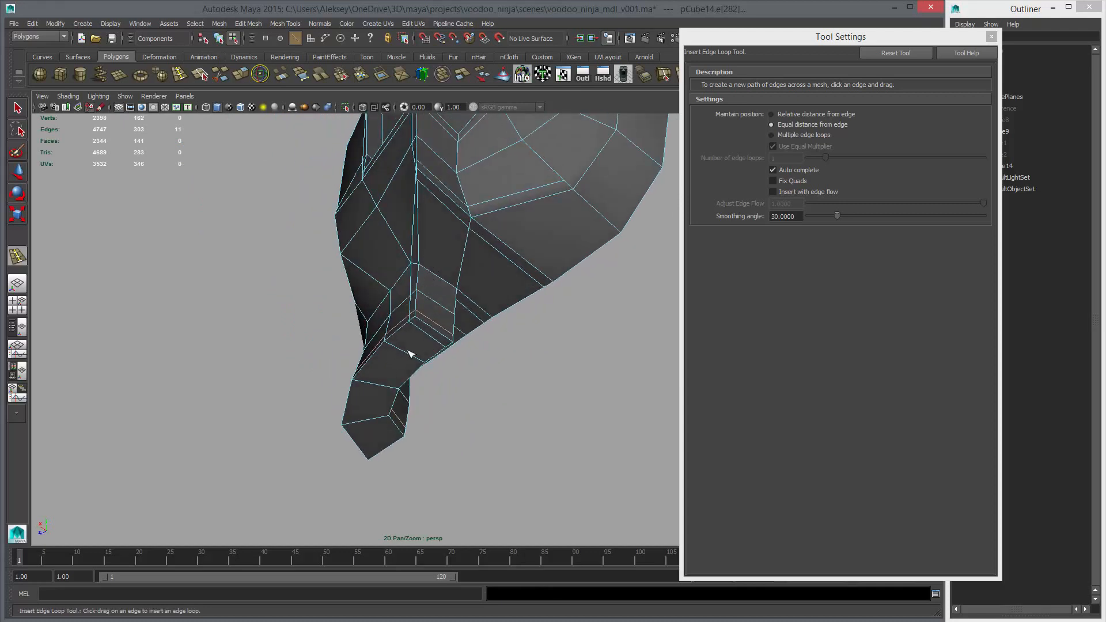
alt+drag(409, 354, 454, 306)
key(1)
key(w)
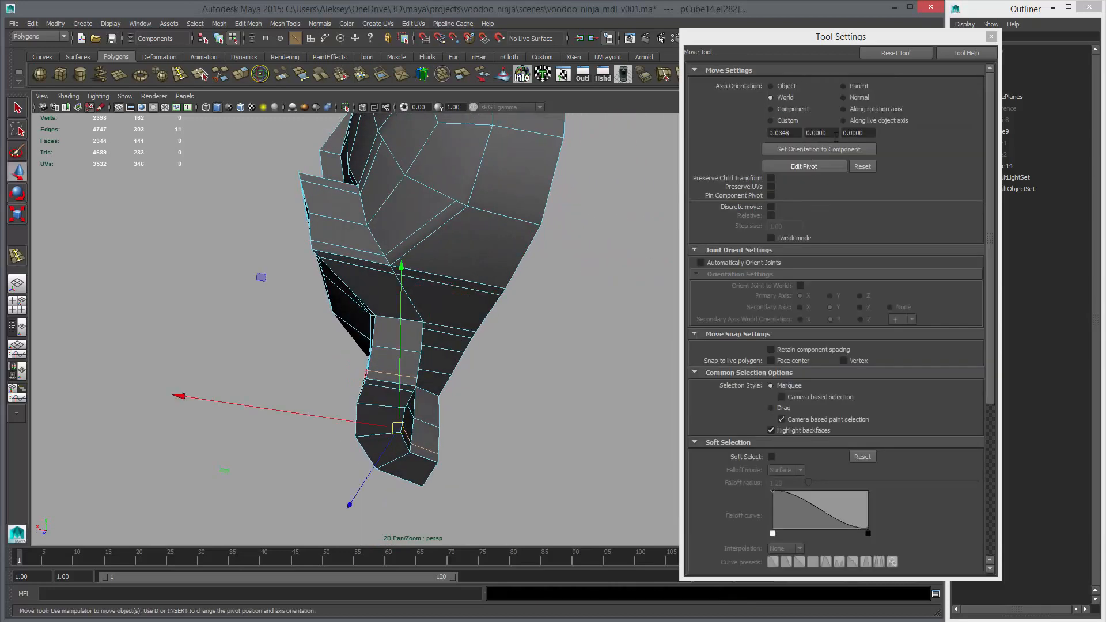
click(991, 36)
Preview the half skull smoothed and examine its temple, cheekbone and jaw borders from several angles
right_click(547, 207)
click(583, 196)
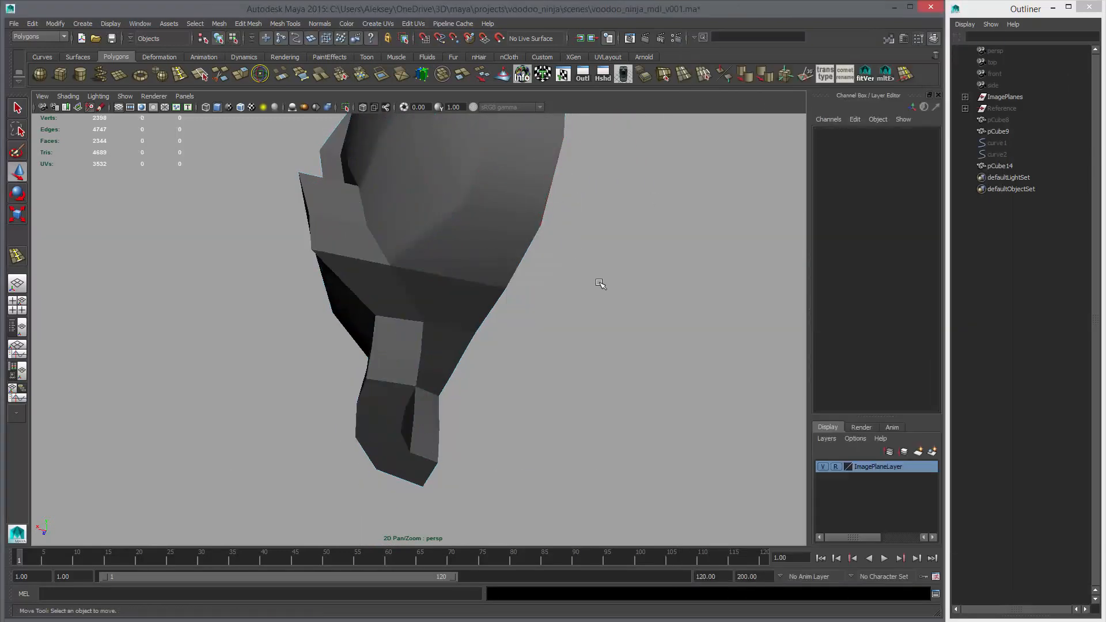
click(471, 268)
alt+drag(471, 269, 516, 291)
key(3)
alt+drag(605, 336, 637, 363)
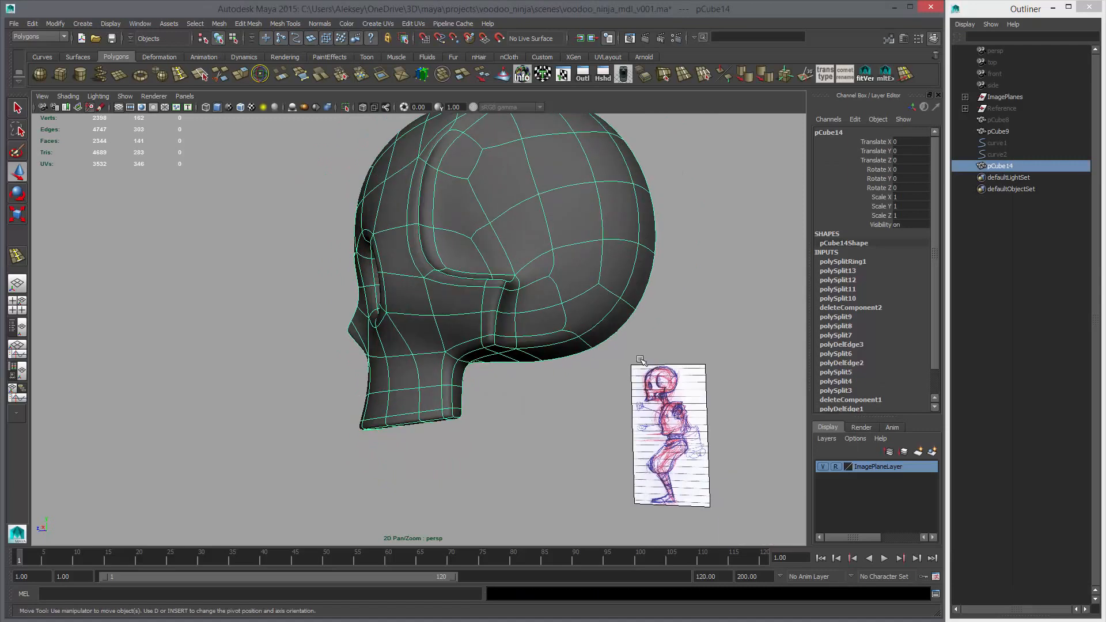
click(637, 362)
alt+right_drag(637, 362, 570, 339)
mouse_move(570, 340)
alt+mouse_down()
mouse_move(503, 353)
mouse_move(610, 314)
alt+mouse_up()
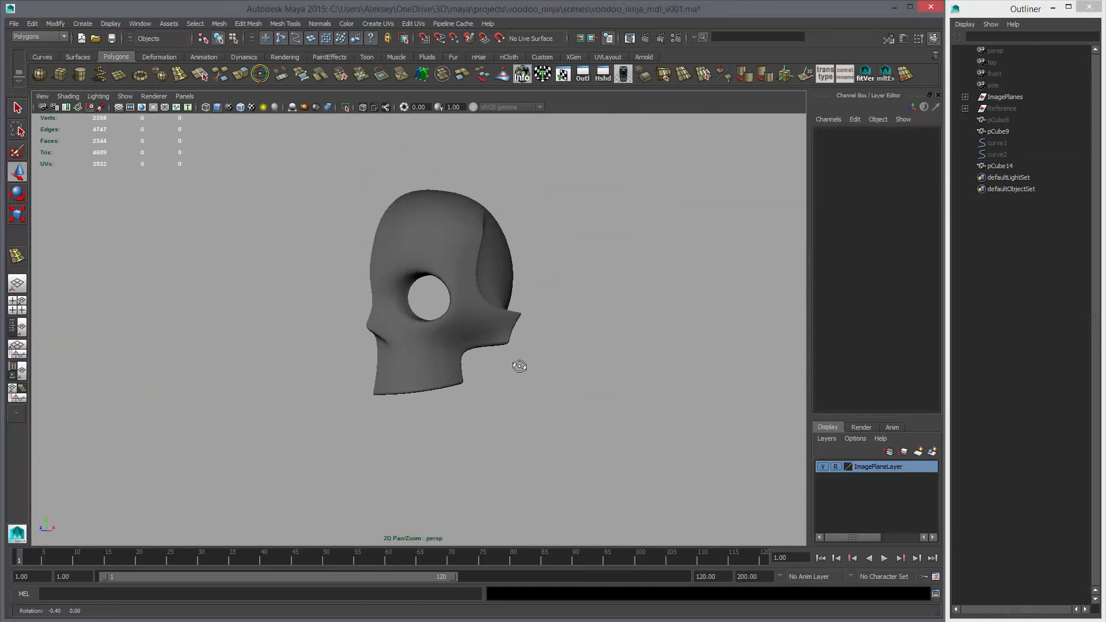
mouse_move(518, 365)
alt+mouse_down()
mouse_move(491, 365)
mouse_move(593, 370)
alt+mouse_up()
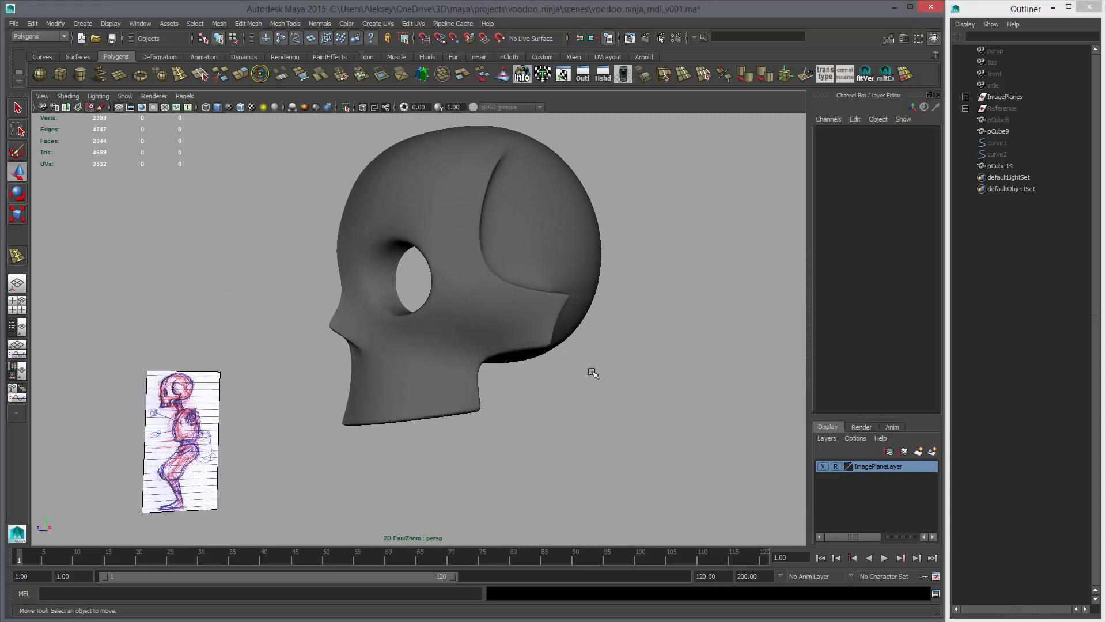
click(592, 372)
Reposition the cheekbone vertex below the eye socket's lower outer corner and check the shape in smooth preview
key(1)
right_click(470, 318)
right_drag(470, 318, 436, 320)
click(463, 316)
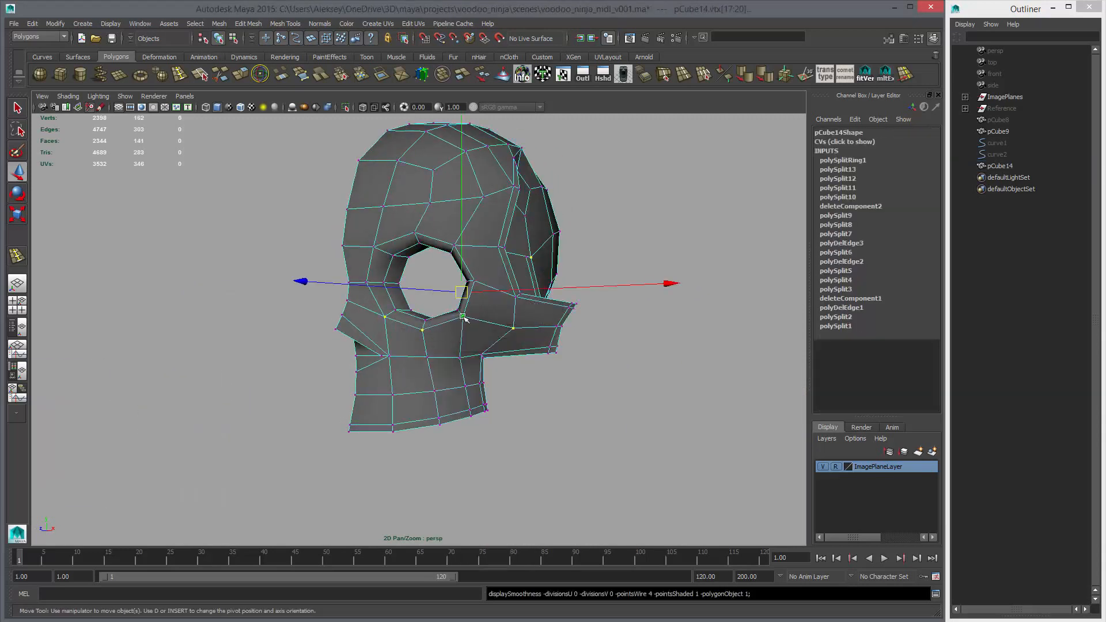
alt+drag(466, 331, 531, 345)
drag(482, 298, 482, 304)
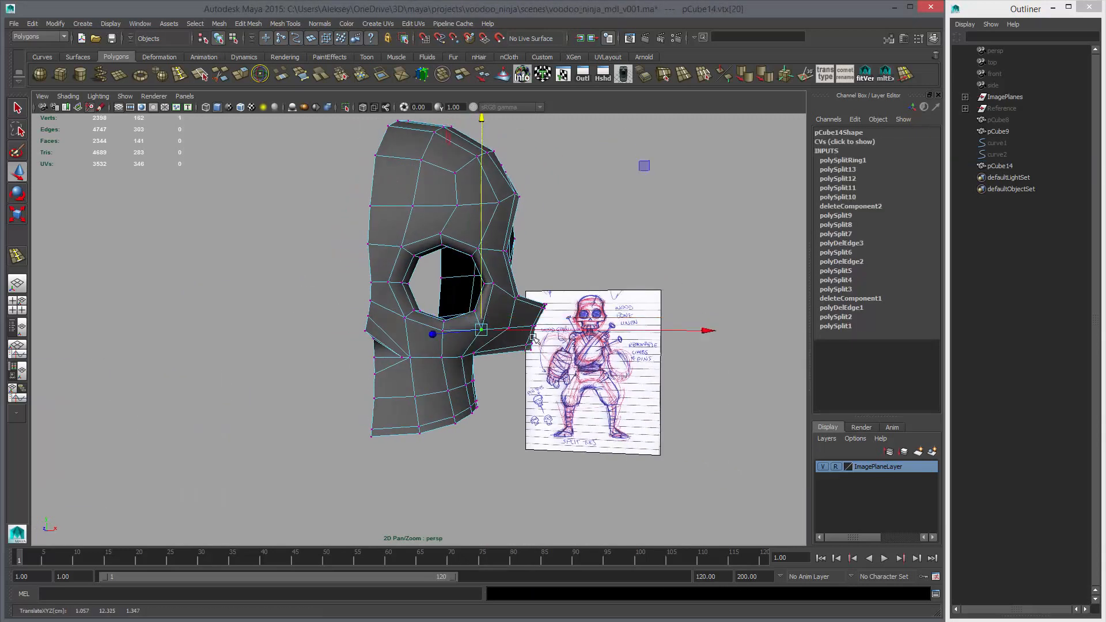
mouse_move(532, 338)
alt+mouse_down()
mouse_move(458, 320)
mouse_move(496, 311)
mouse_move(468, 328)
mouse_move(506, 323)
mouse_move(532, 358)
mouse_move(484, 346)
mouse_move(498, 378)
mouse_move(468, 395)
alt+mouse_up()
click(416, 367)
alt+drag(416, 367, 503, 356)
click(462, 345)
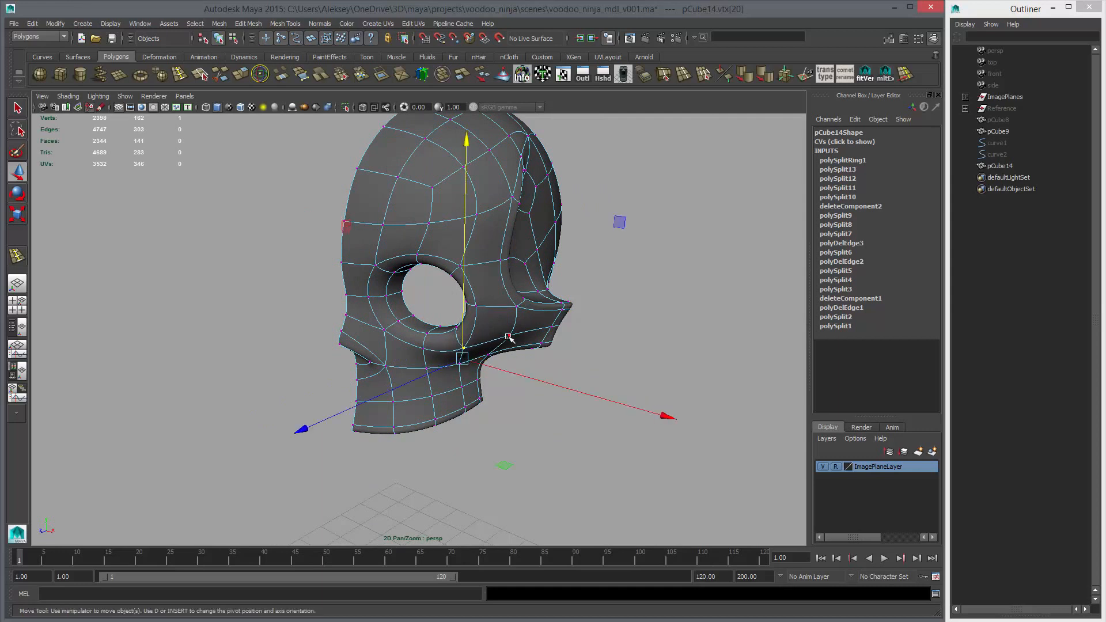
click(508, 338)
right_drag(492, 323, 541, 309)
click(632, 343)
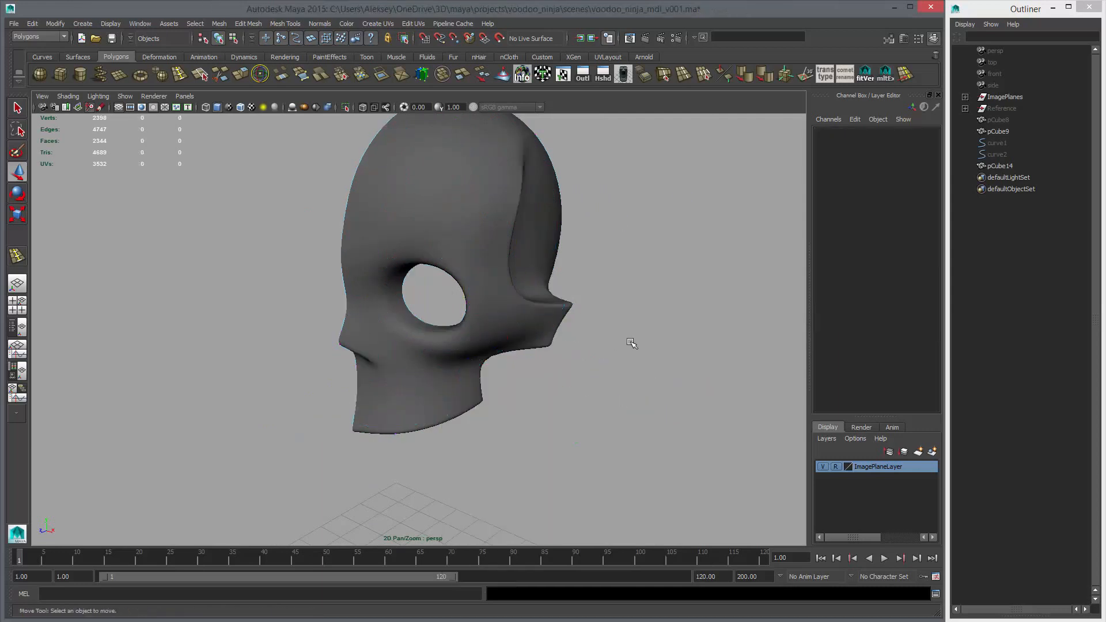
Cut edges with Multi-Cut connecting the cheekbone's upper rear corner area to the neighboring temple and cranium vertices
alt+drag(553, 345, 617, 346)
alt+right_drag(617, 346, 550, 349)
alt+drag(550, 349, 498, 316)
scroll(471, 348, up, 5)
click(487, 354)
key(1)
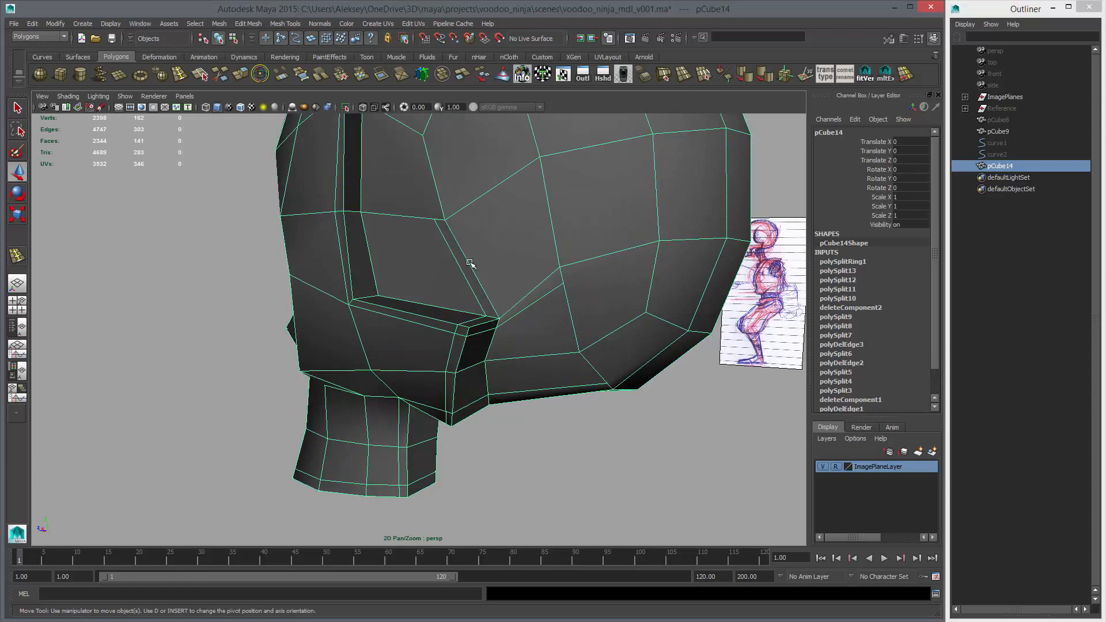
click(219, 76)
alt+drag(467, 235, 473, 228)
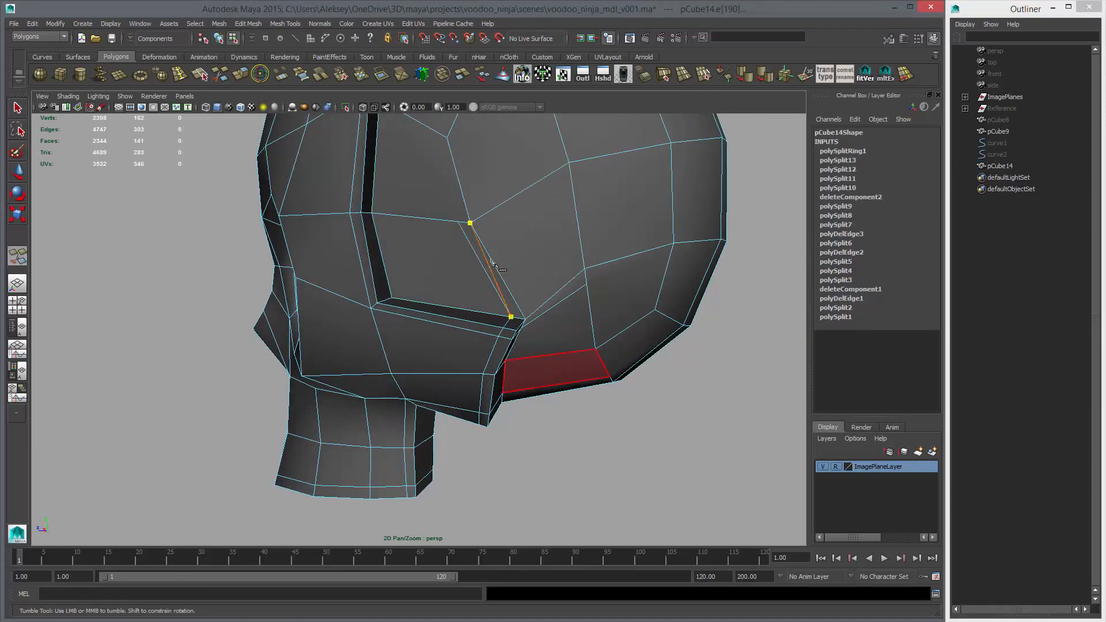
click(513, 304)
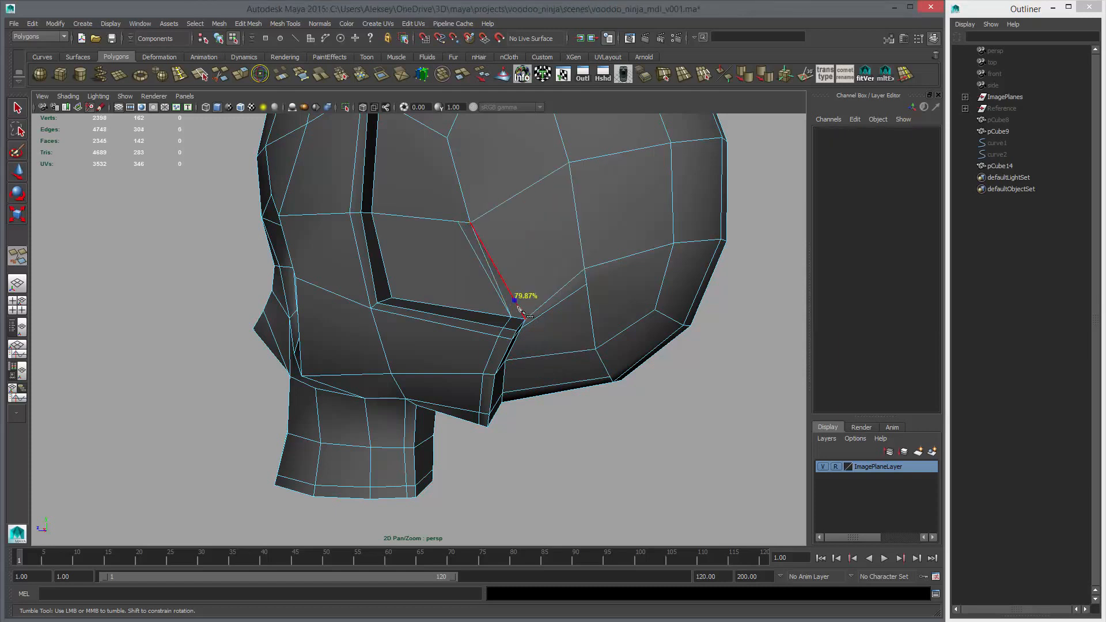
click(566, 163)
alt+drag(592, 291, 544, 275)
click(551, 238)
key(Return)
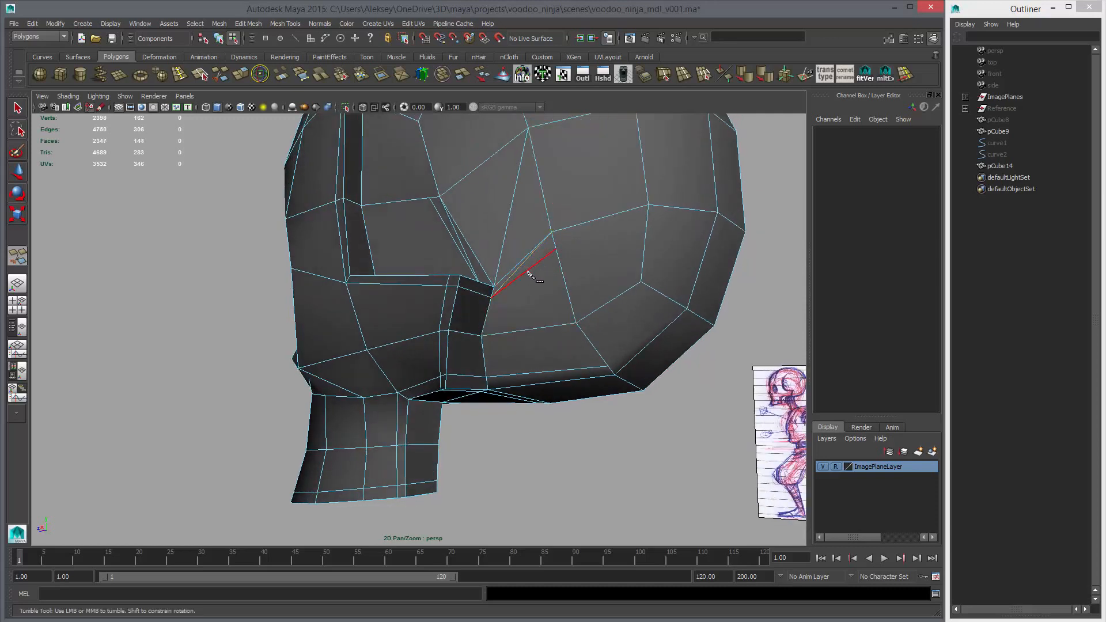
Delete the redundant edges beside the new cuts that fan out from the cheekbone's upper rear corner
key(w)
click(524, 275)
click(524, 276)
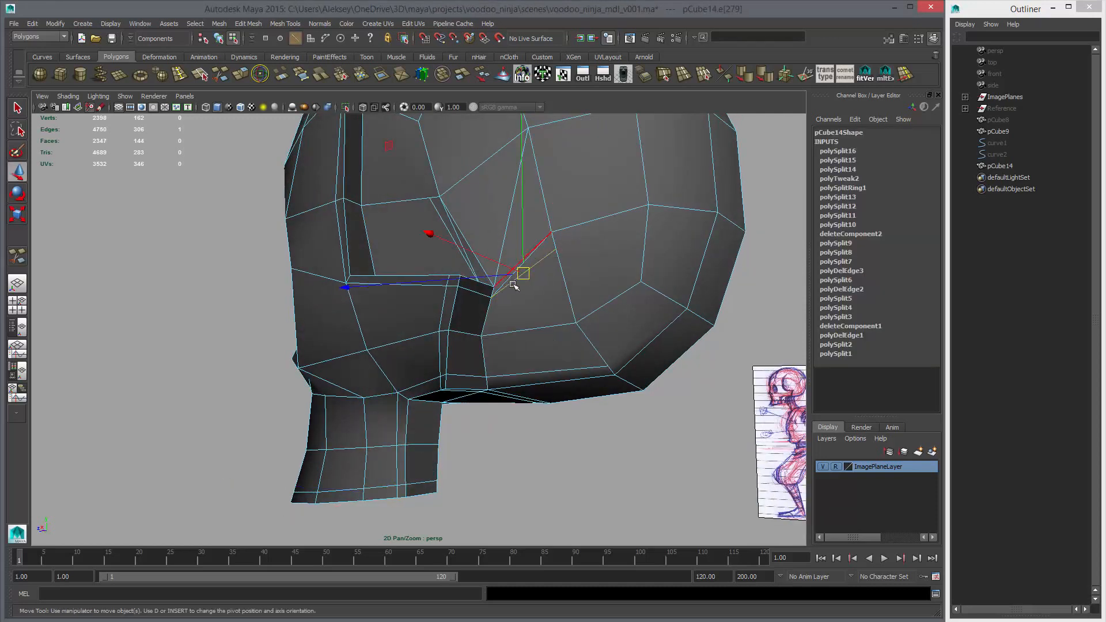
key(q)
click(487, 275)
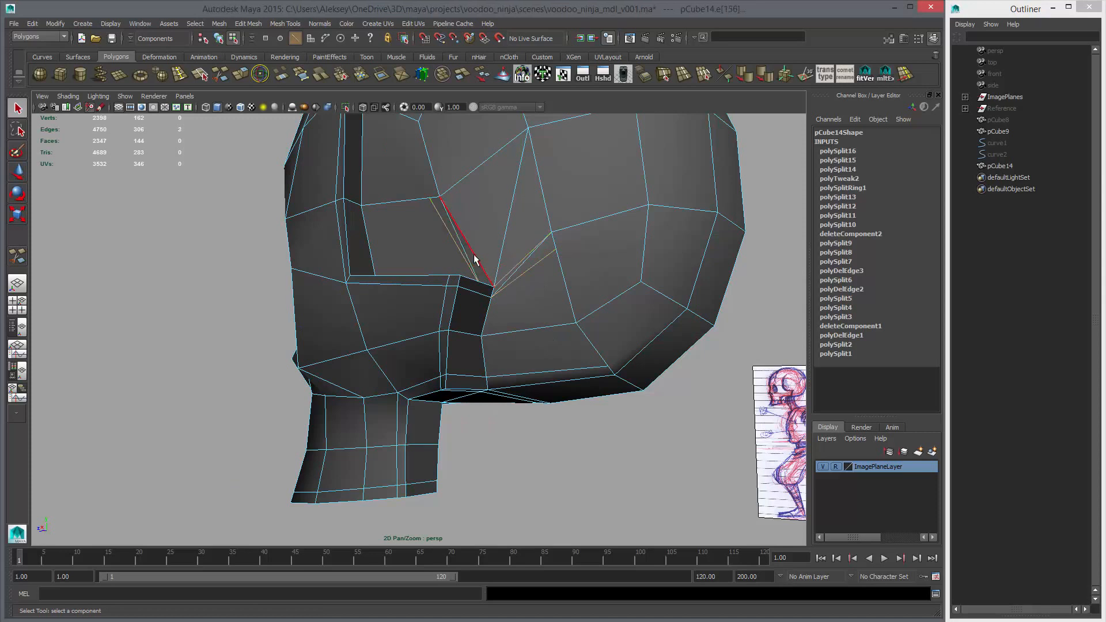
alt+drag(474, 259, 548, 297)
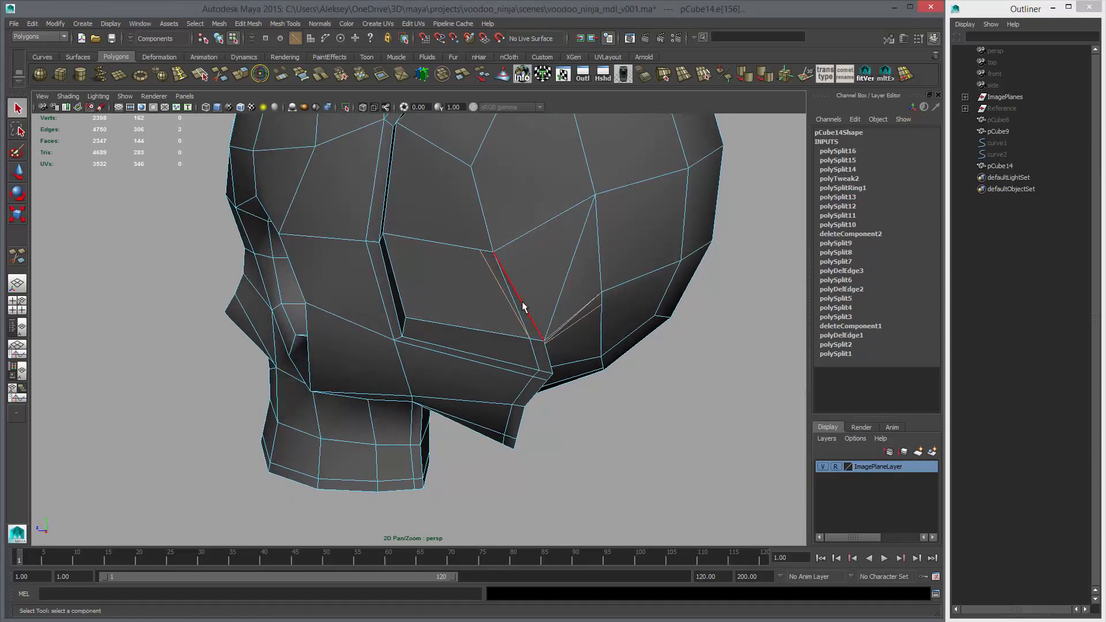
key(ctrl+Delete)
Move the cranium vertex behind the cheekbone's upper rear corner to even out the surrounding faces
alt+drag(590, 315, 514, 304)
key(3)
key(1)
key(F9)
click(552, 255)
key(w)
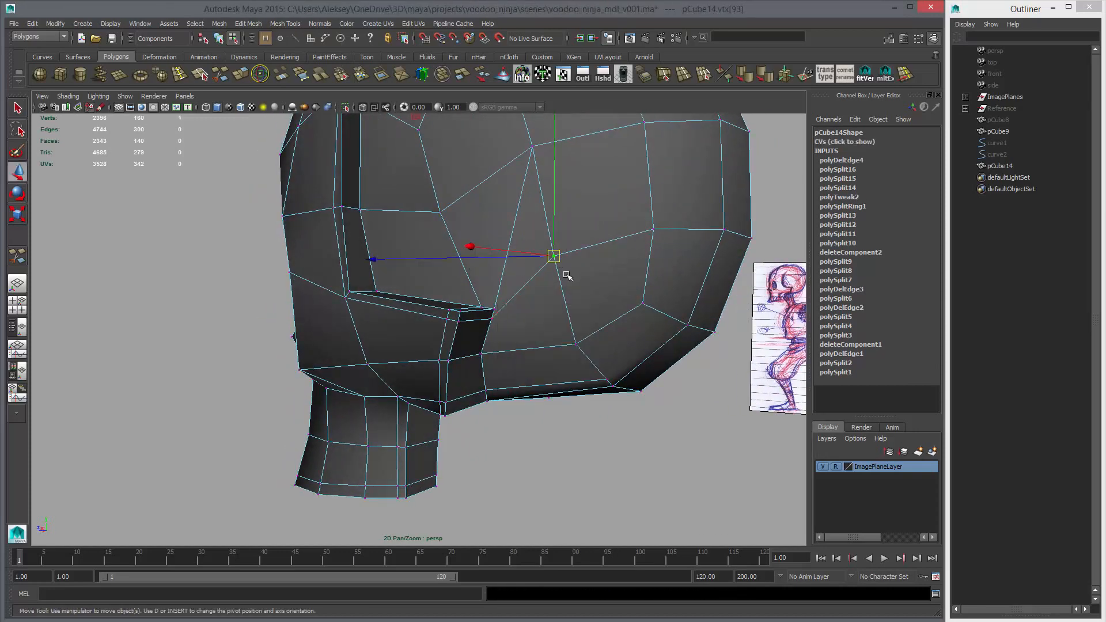
alt+drag(524, 195, 551, 257)
click(545, 219)
click(565, 328)
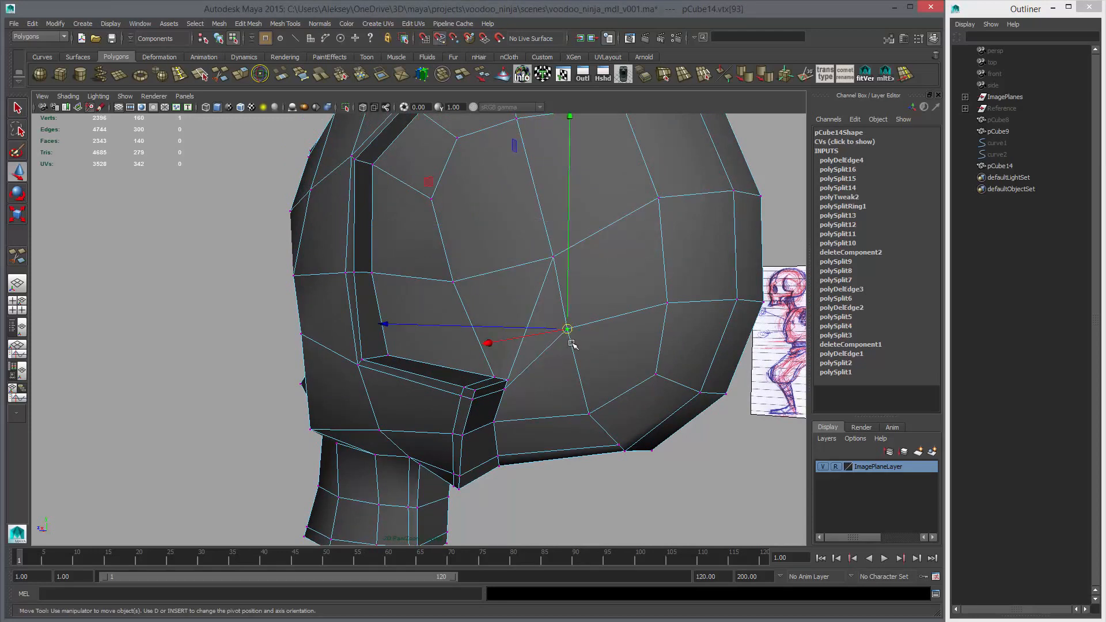
mouse_move(572, 344)
mouse_down()
mouse_move(520, 373)
mouse_move(487, 373)
mouse_move(530, 373)
mouse_move(505, 388)
mouse_move(517, 397)
mouse_move(646, 412)
mouse_move(596, 396)
mouse_up()
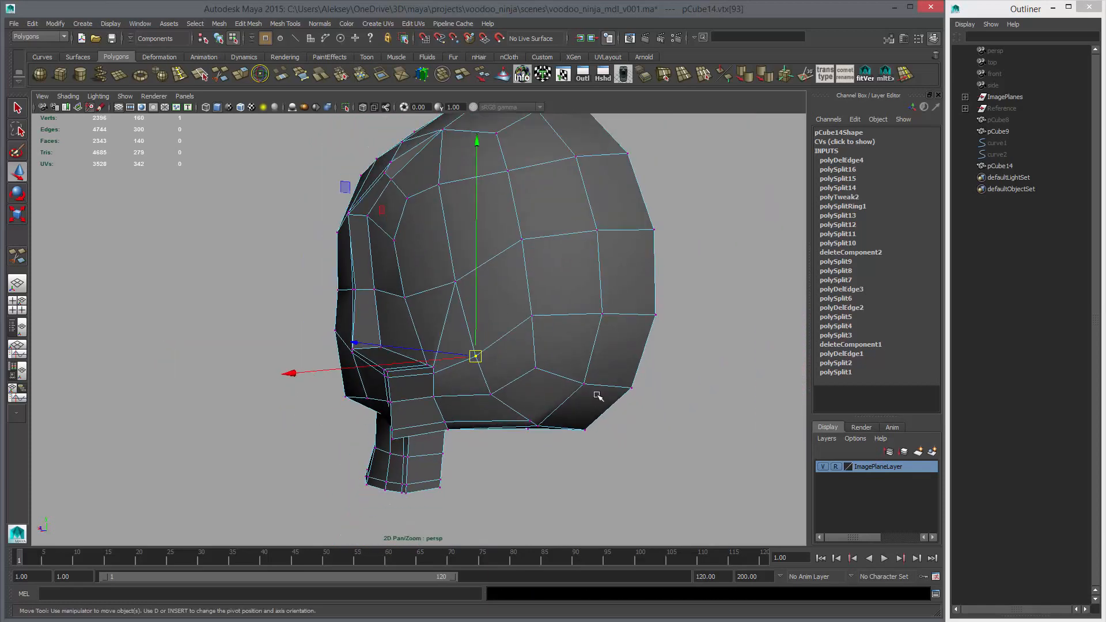
Preview the whole skull smoothed and inspect the area behind the cheekbone and the underside
key(F8)
key(F8)
key(F8)
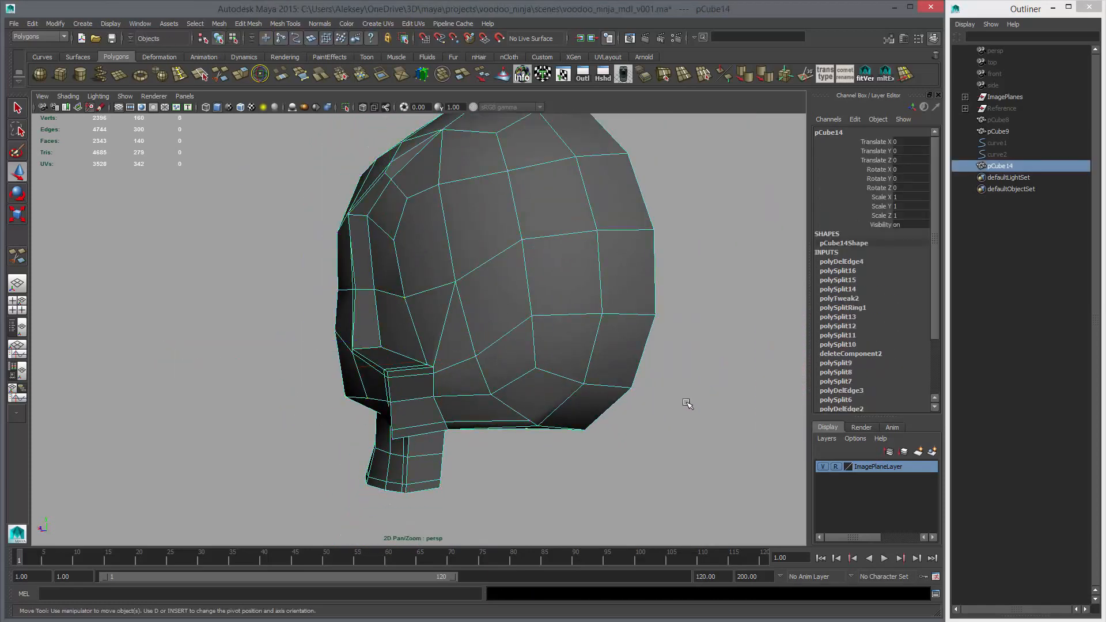
key(3)
click(687, 403)
alt+drag(630, 402, 495, 344)
click(495, 344)
Cut edges with Multi-Cut on the skull's underside, connecting the support edges behind the cheekbone to the neighboring cranium vertices
key(1)
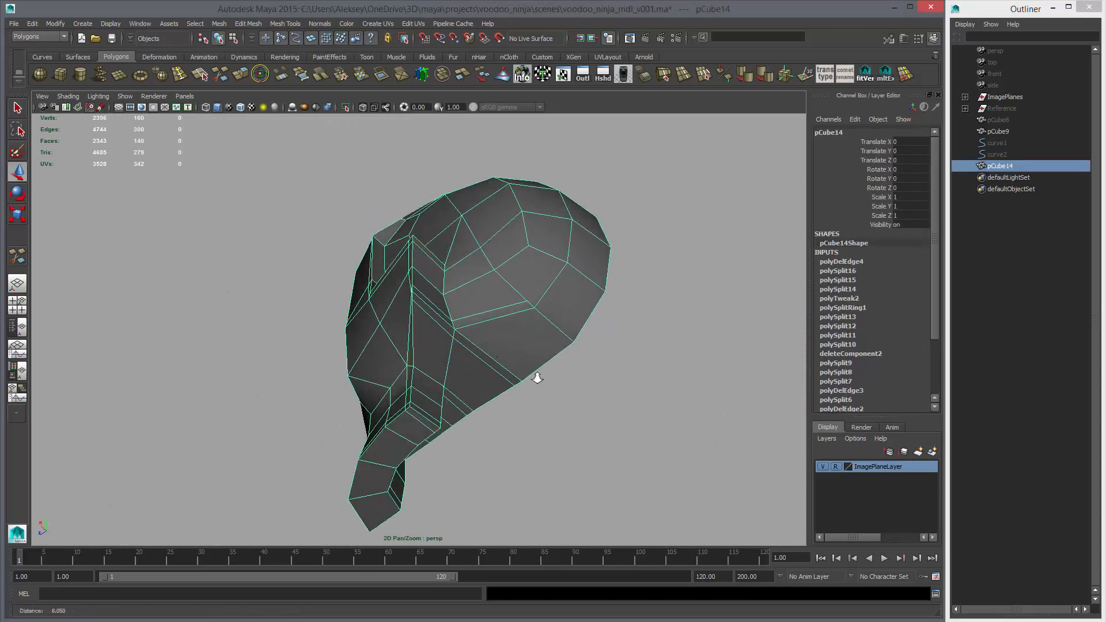
scroll(507, 346, up, 3)
click(207, 77)
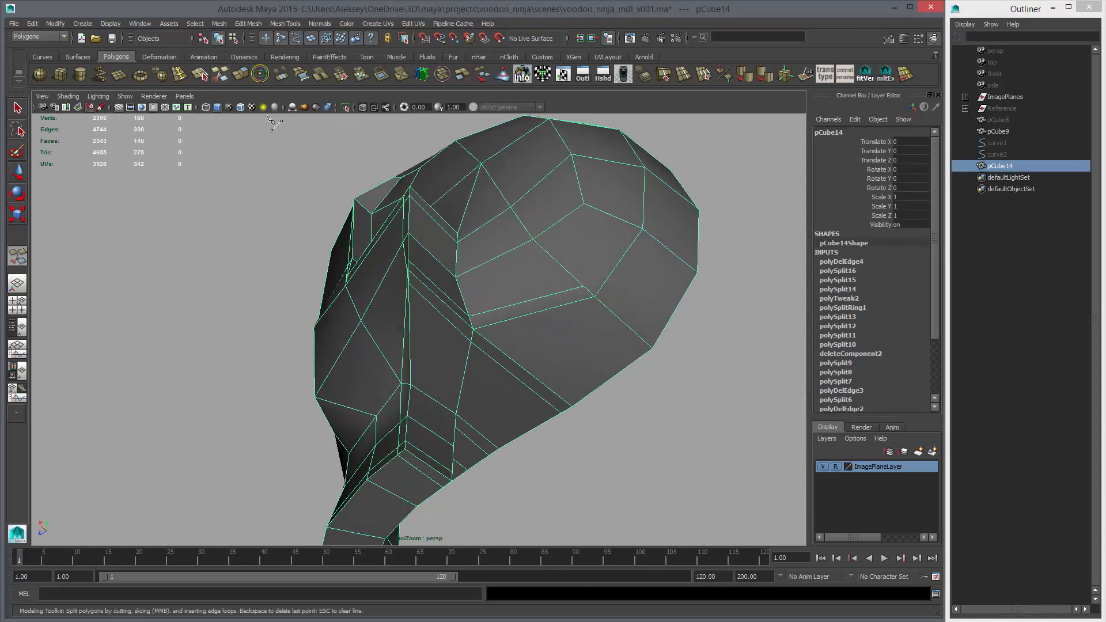
alt+drag(454, 279, 482, 326)
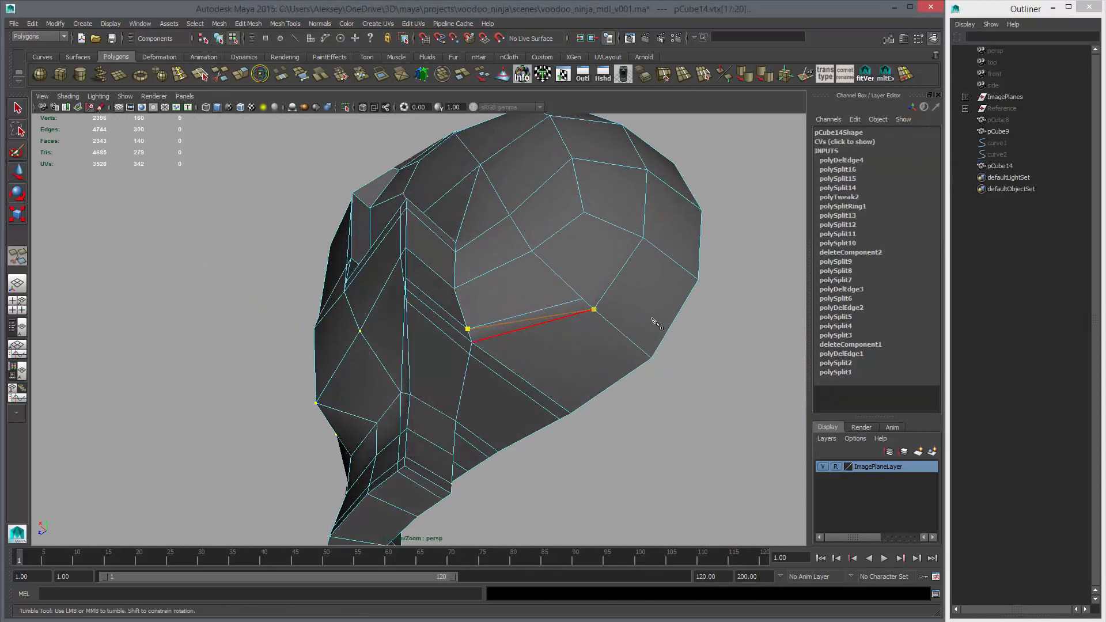
key(Return)
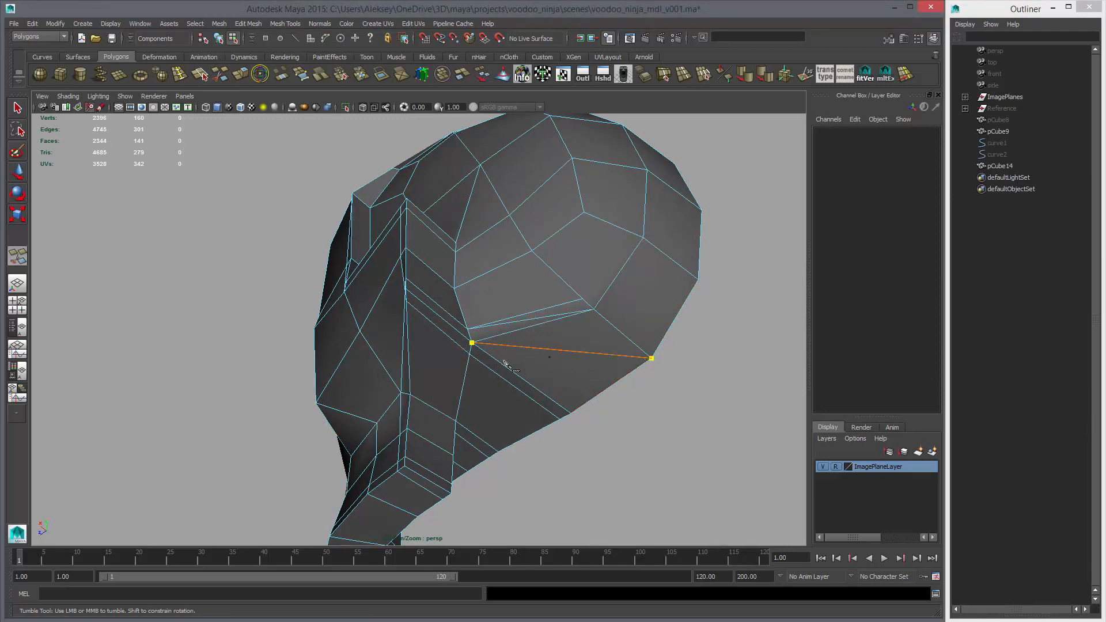
Delete the redundant support edges beside the new cuts on the underside
key(w)
click(524, 392)
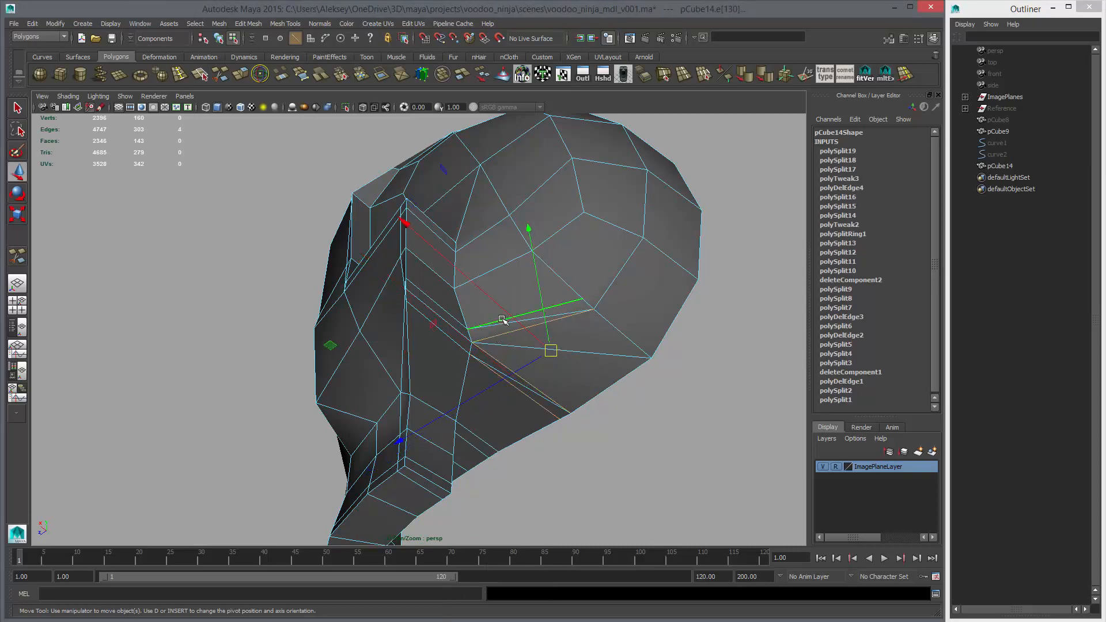
key(ctrl+Delete)
Preview the skull smoothed and inspect the reworked underside and the inner side of the half head
alt+drag(504, 321, 610, 407)
scroll(593, 340, down, 3)
key(3)
right_drag(532, 363, 585, 346)
click(657, 375)
scroll(576, 357, down, 3)
alt+drag(455, 340, 554, 387)
click(457, 353)
alt+right_drag(554, 387, 584, 395)
key(1)
alt+drag(464, 400, 432, 368)
alt+right_drag(432, 368, 464, 408)
alt+drag(464, 408, 424, 234)
key(3)
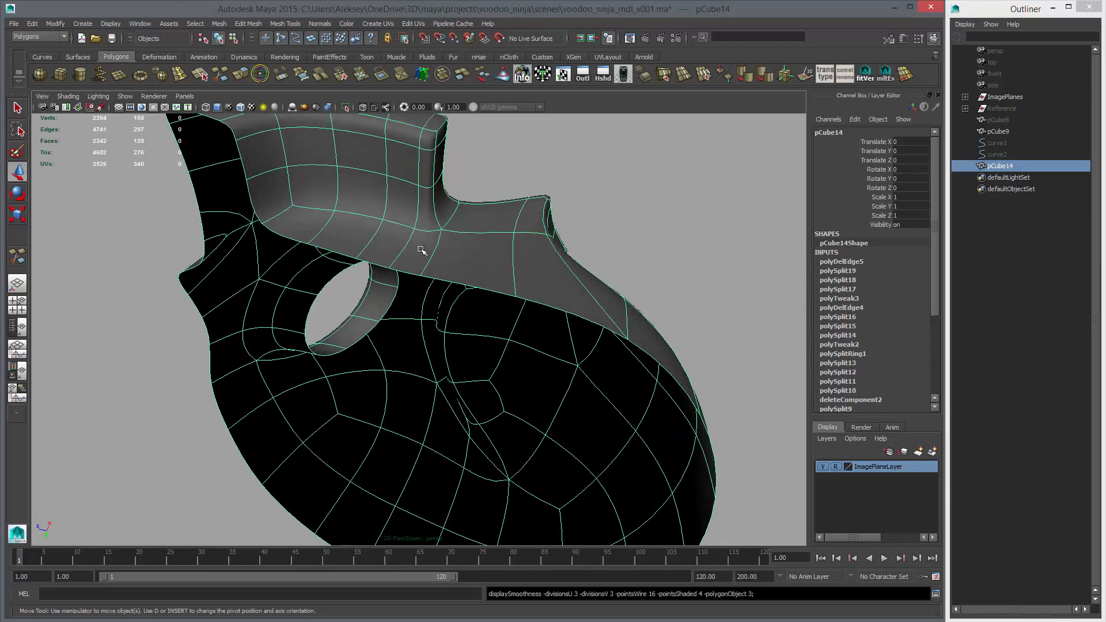
Move the open-border vertex on the underside behind the jaw to even out the surrounding faces
key(1)
key(F11)
click(443, 258)
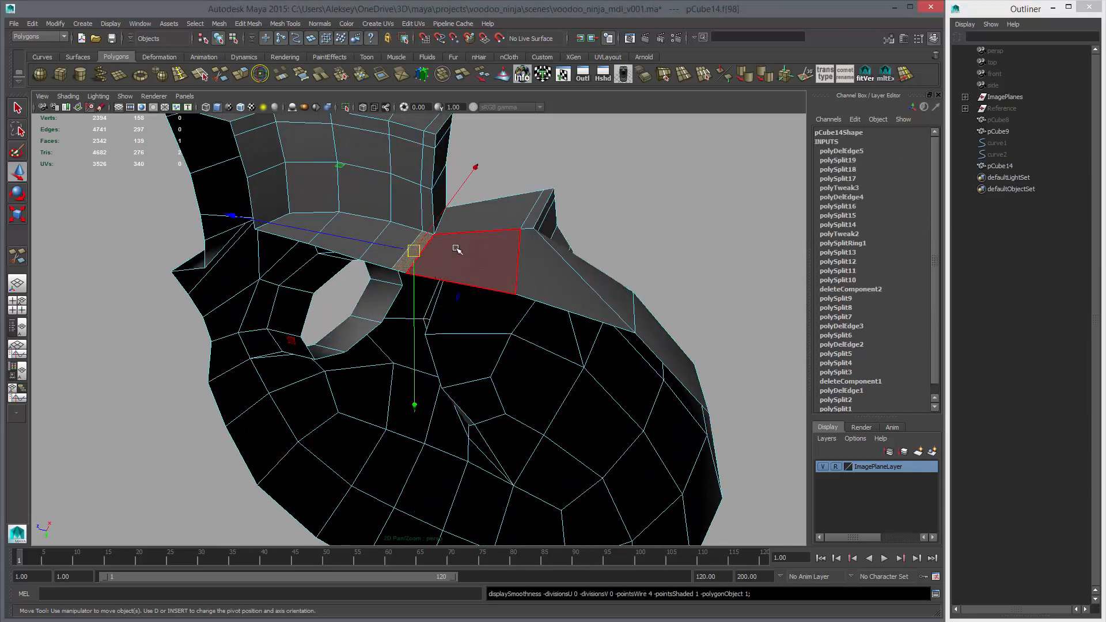
key(F9)
click(408, 273)
alt+drag(411, 277, 452, 318)
drag(365, 273, 399, 292)
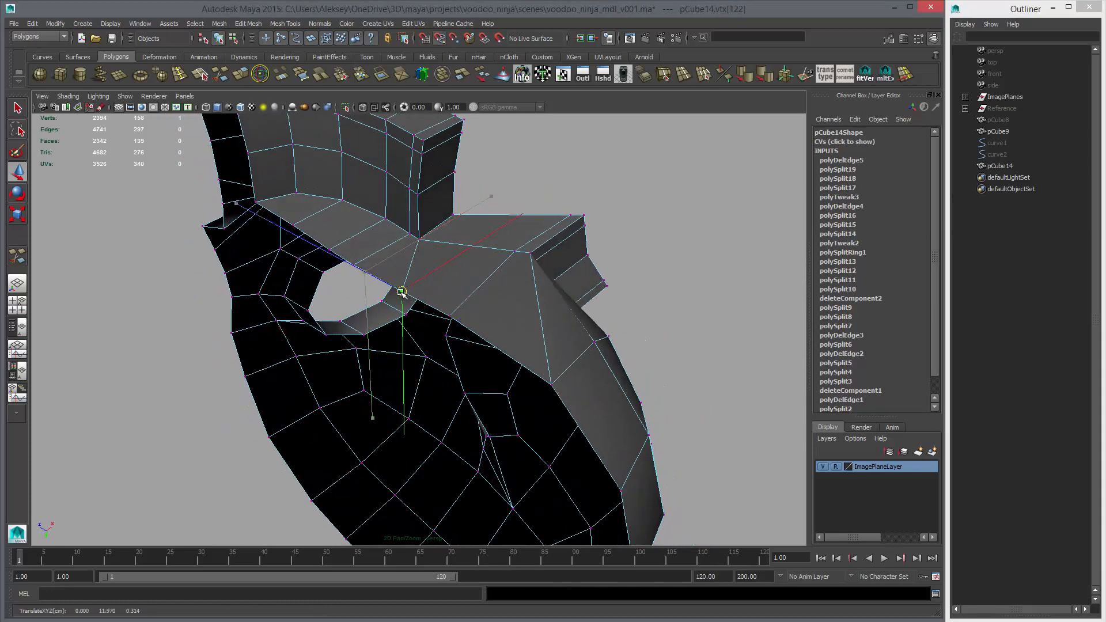
alt+drag(459, 312, 531, 349)
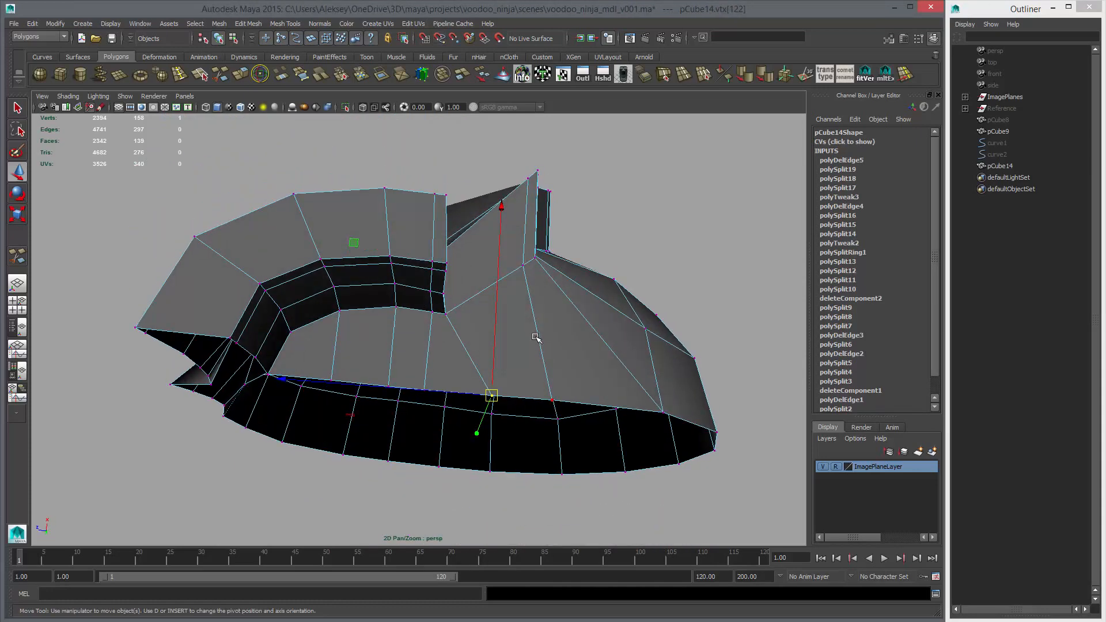
Preview the skull smoothed and compare it with the unsmoothed mesh around the underside, cheekbone and jaw
shift+right_drag(535, 338, 613, 272)
click(554, 308)
key(3)
click(662, 316)
alt+right_drag(663, 315, 553, 314)
alt+drag(553, 314, 472, 350)
alt+right_drag(499, 367, 494, 381)
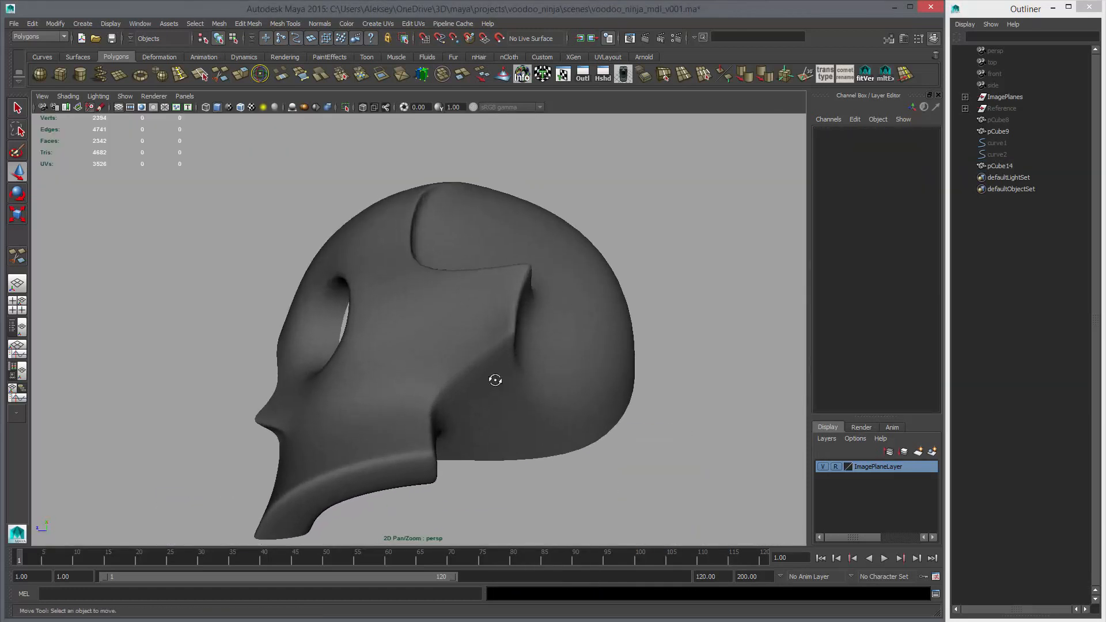
alt+drag(494, 380, 523, 392)
alt+right_drag(523, 392, 532, 322)
click(396, 260)
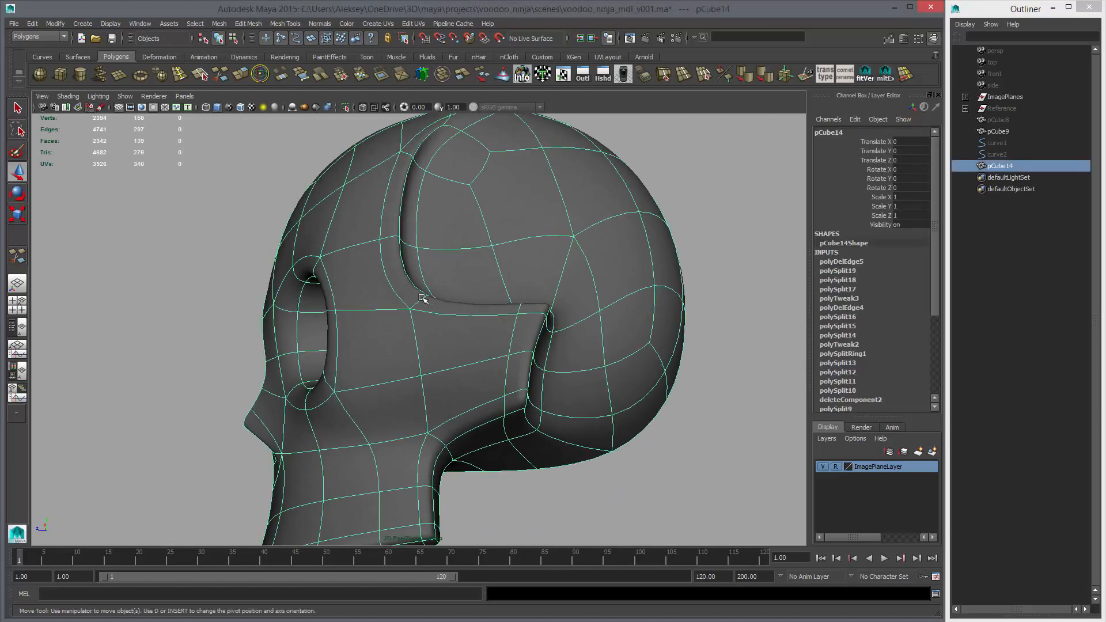
key(1)
alt+middle_drag(450, 412, 466, 356)
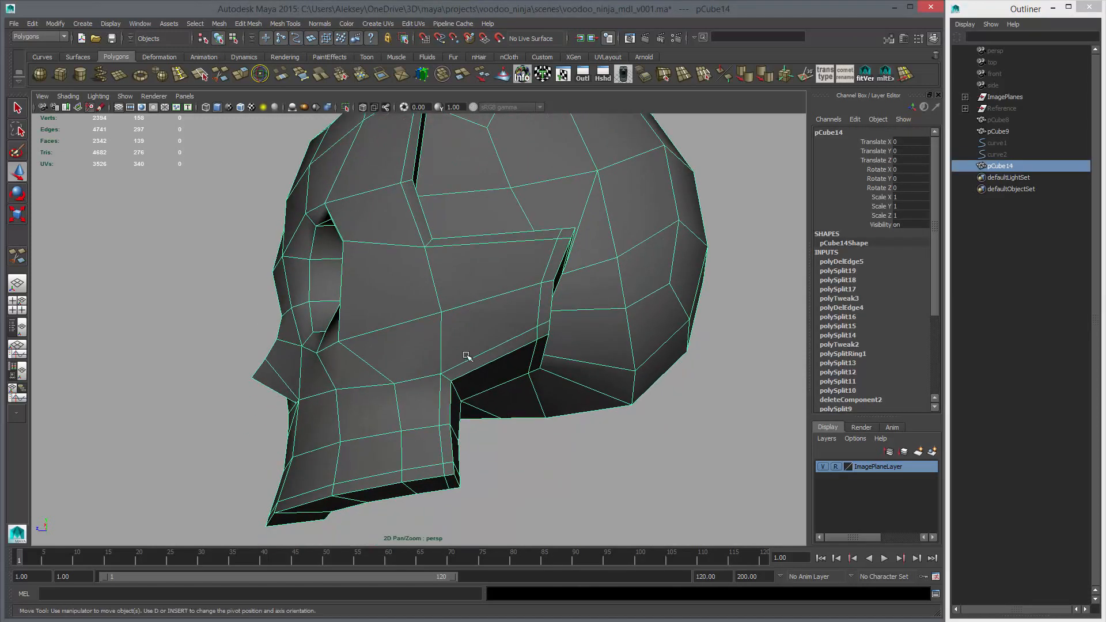
scroll(481, 365, down, 3)
key(3)
scroll(487, 369, down, 3)
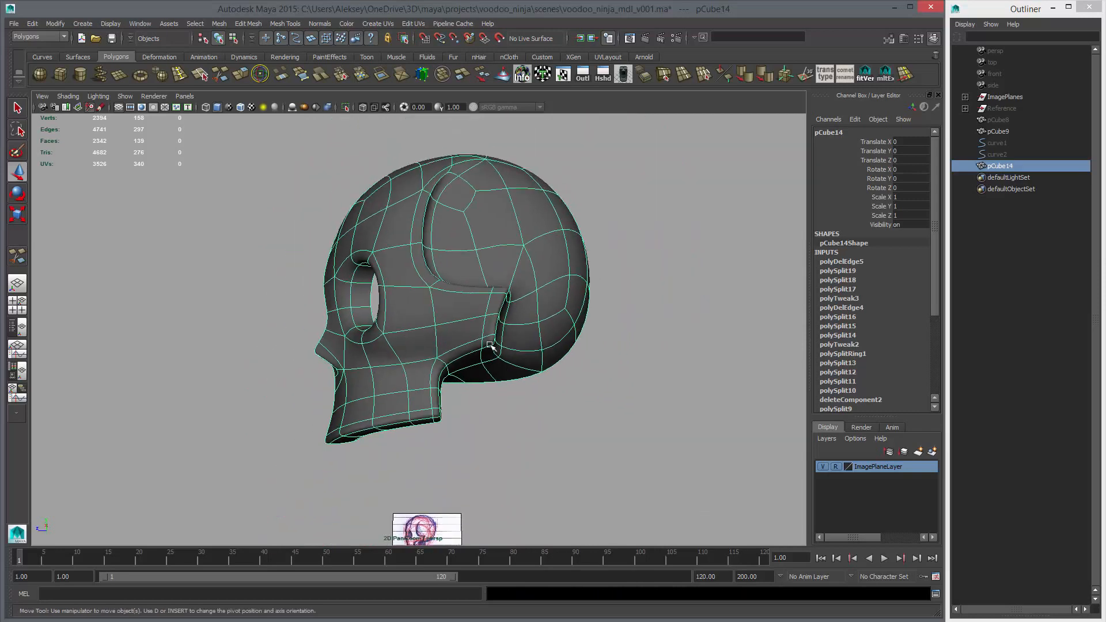
Delete the skull mesh's construction history and return it to unsmoothed display
key(alt+shift+d)
click(644, 343)
alt+drag(641, 342, 540, 306)
click(541, 305)
key(1)
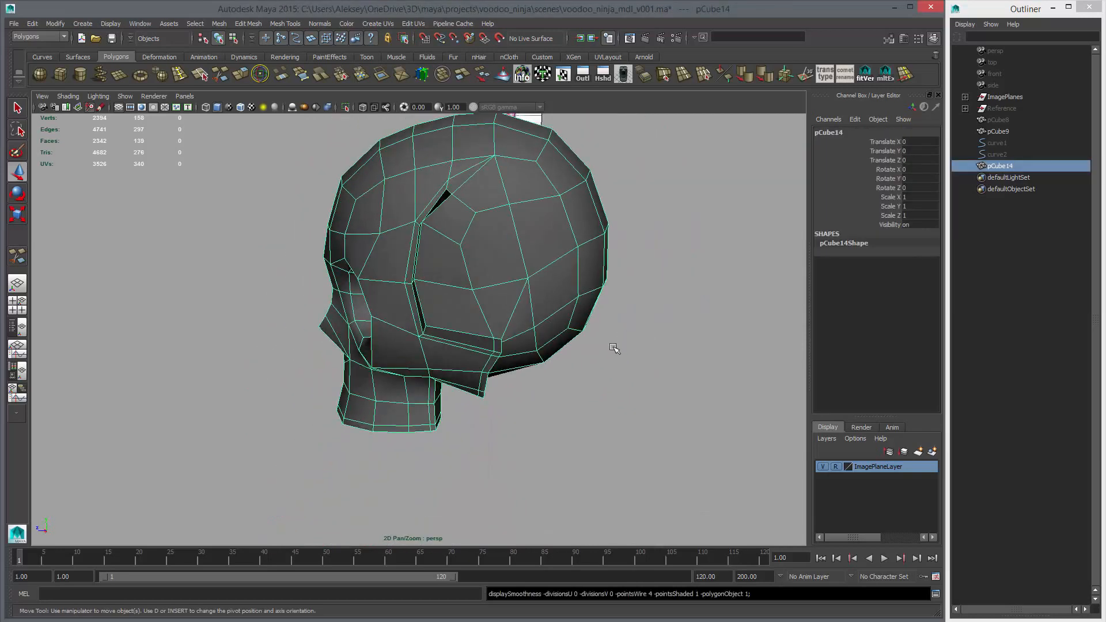
Delete the two edges running from the temple groove's upper end to the cranium vertex above and behind it
alt+drag(624, 348, 528, 326)
alt+drag(408, 267, 510, 249)
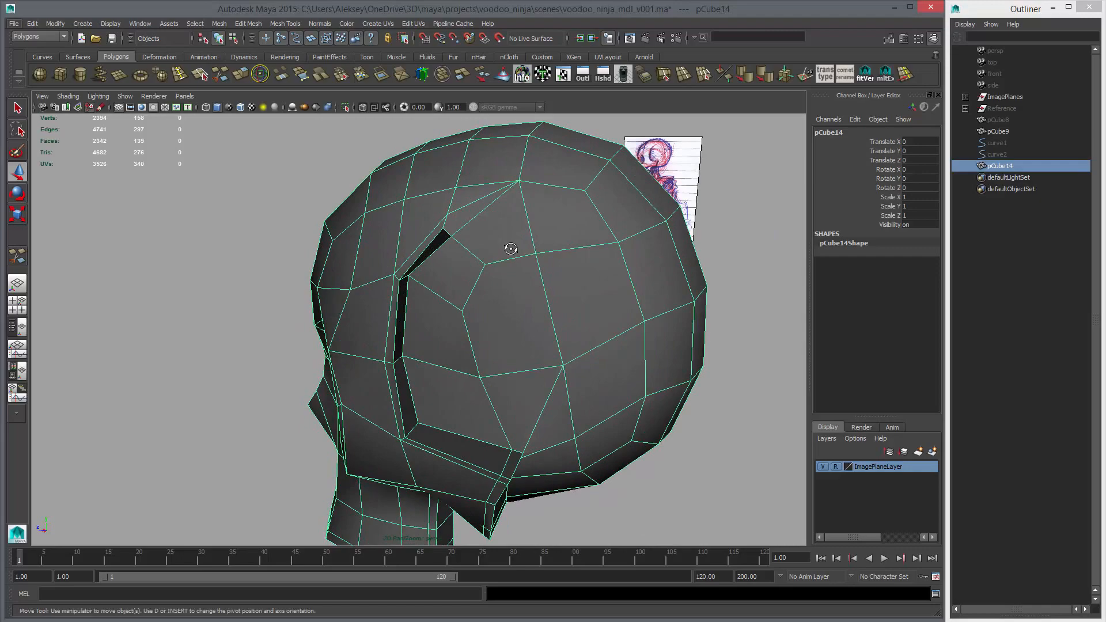
alt+drag(548, 230, 515, 224)
alt+drag(570, 232, 516, 227)
right_drag(488, 216, 487, 193)
click(480, 214)
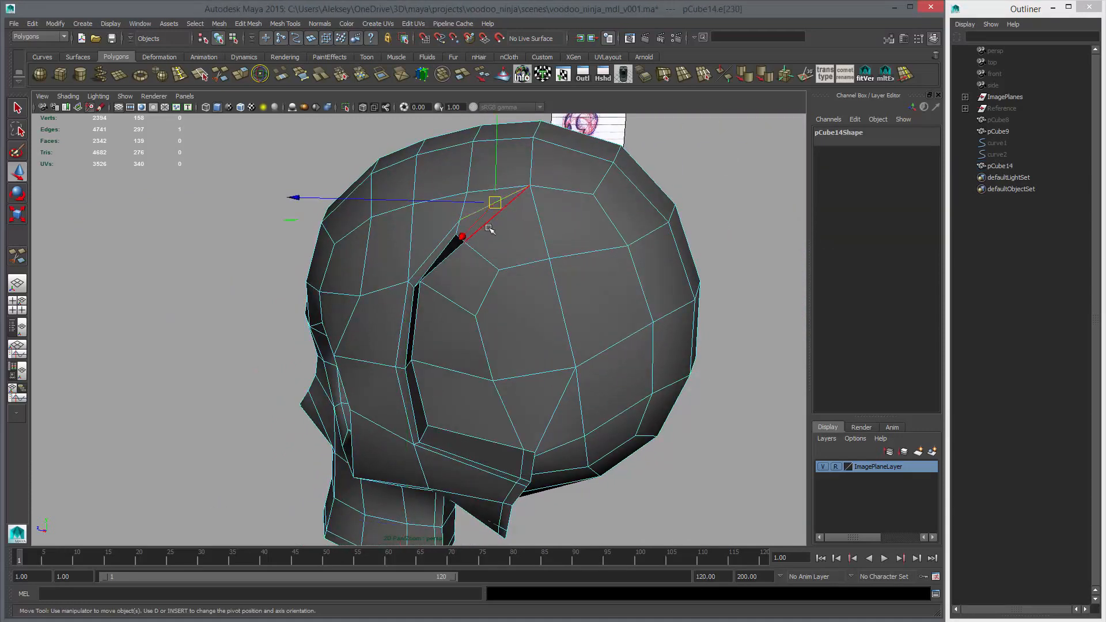
key(Delete)
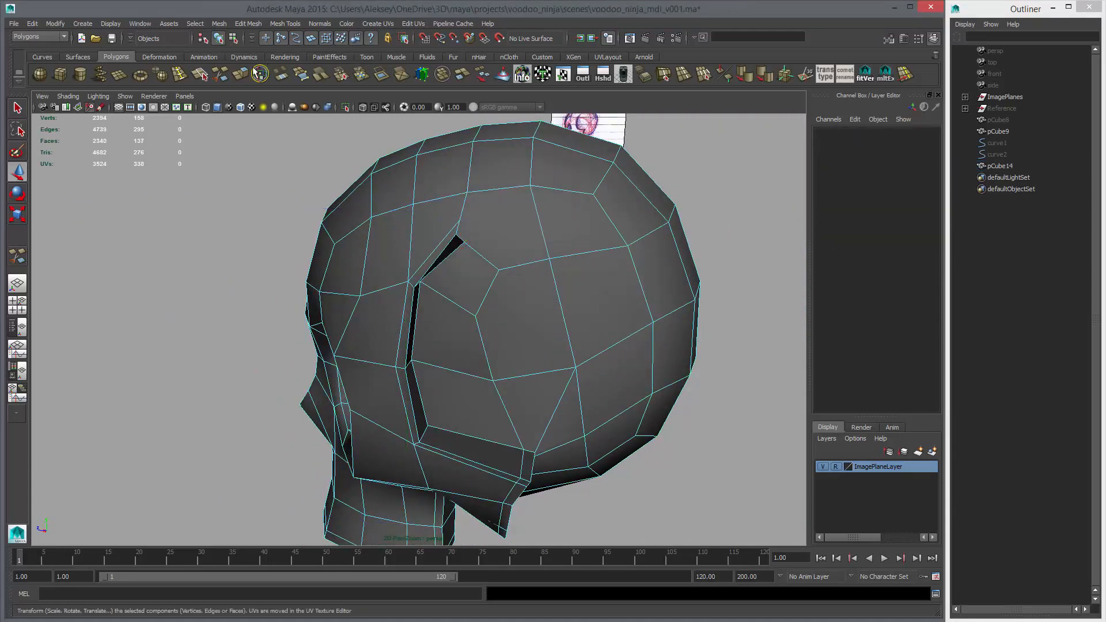
Cut a row of edges with Multi-Cut from the temple groove's upper outer corner back across the cranium to the centre border
click(220, 74)
click(460, 220)
alt+drag(556, 274, 446, 262)
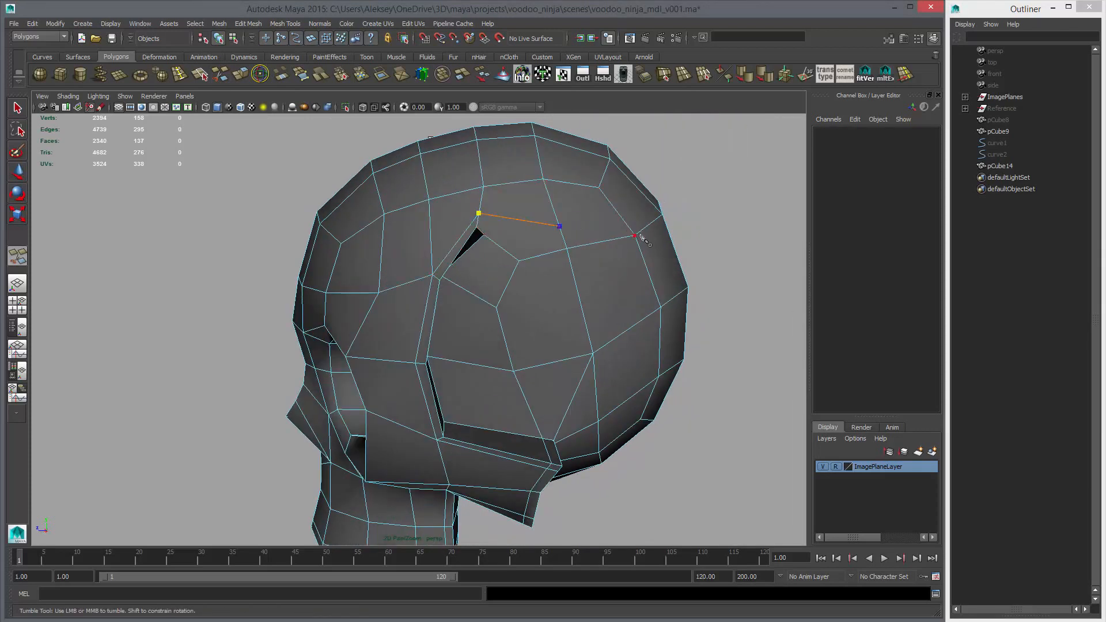
alt+drag(641, 236, 600, 230)
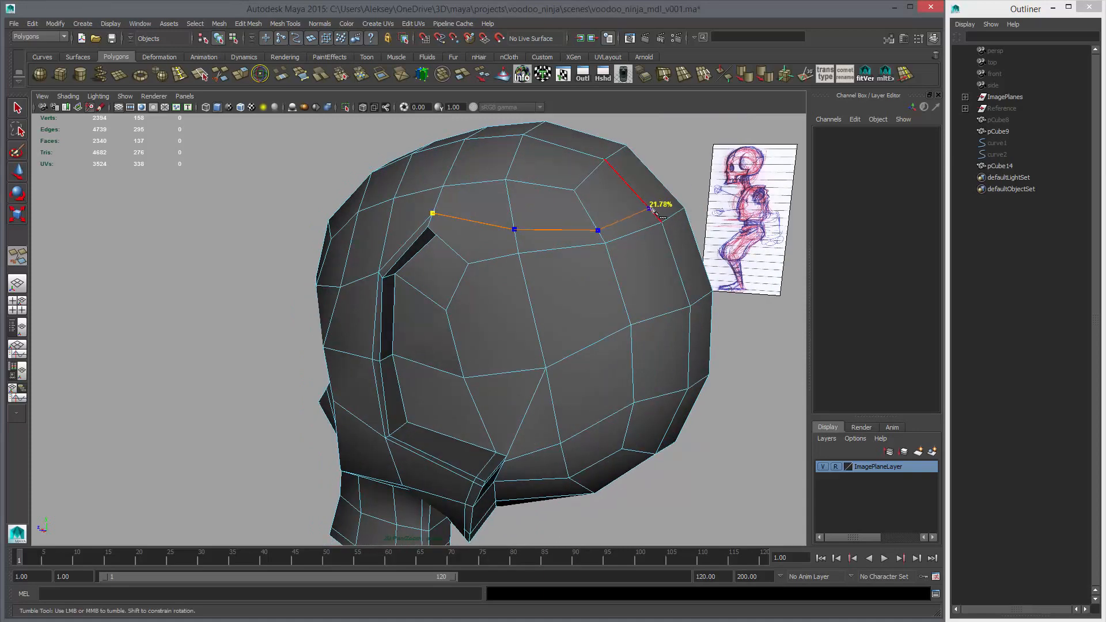
key(Return)
key(w)
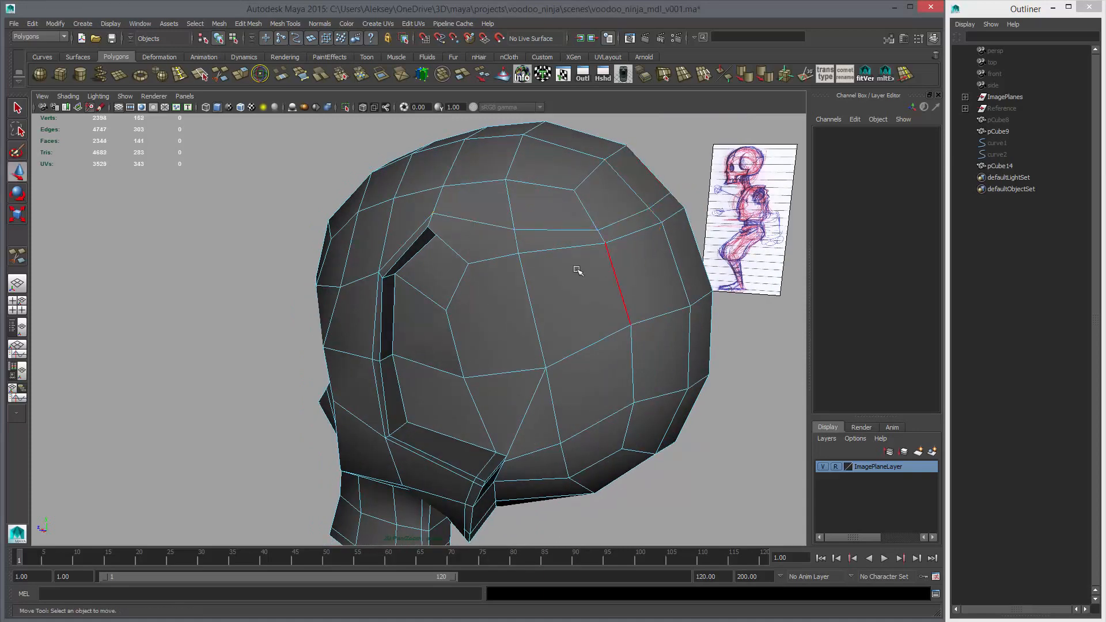
Cut a second row of edges below the first, from the groove's upper inner corner back to the centre border
alt+drag(575, 266, 533, 266)
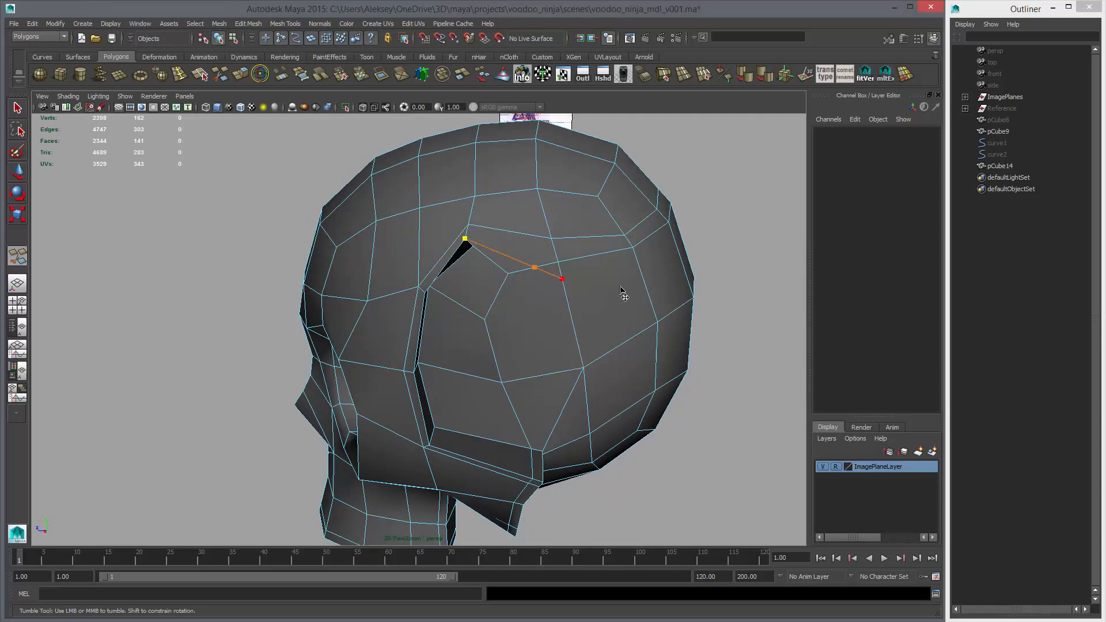
alt+drag(622, 292, 576, 281)
click(575, 281)
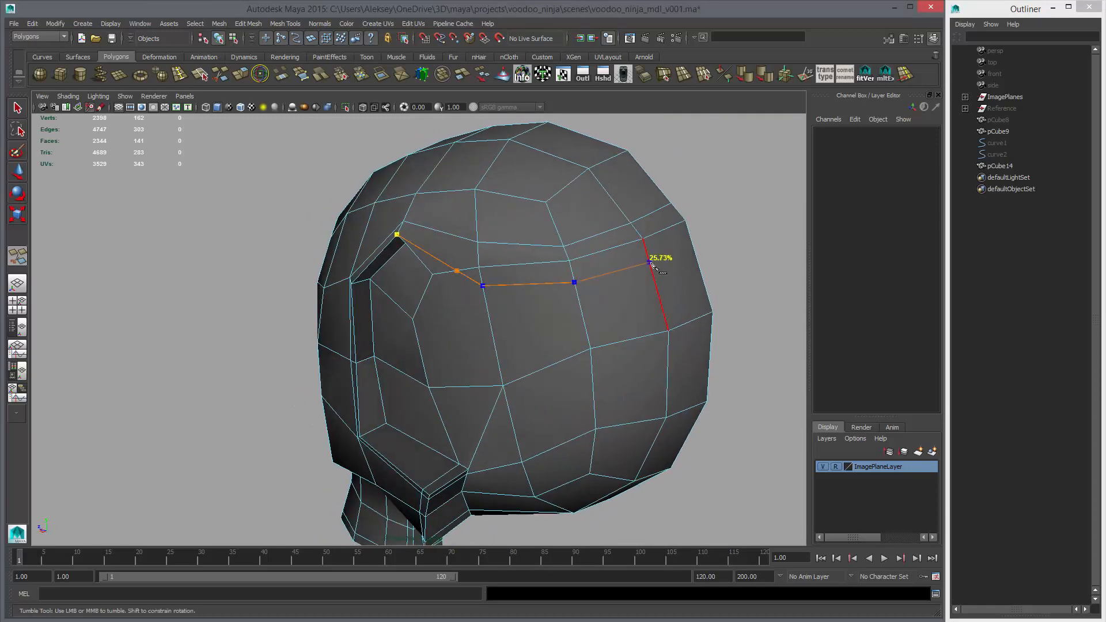
click(693, 248)
key(Return)
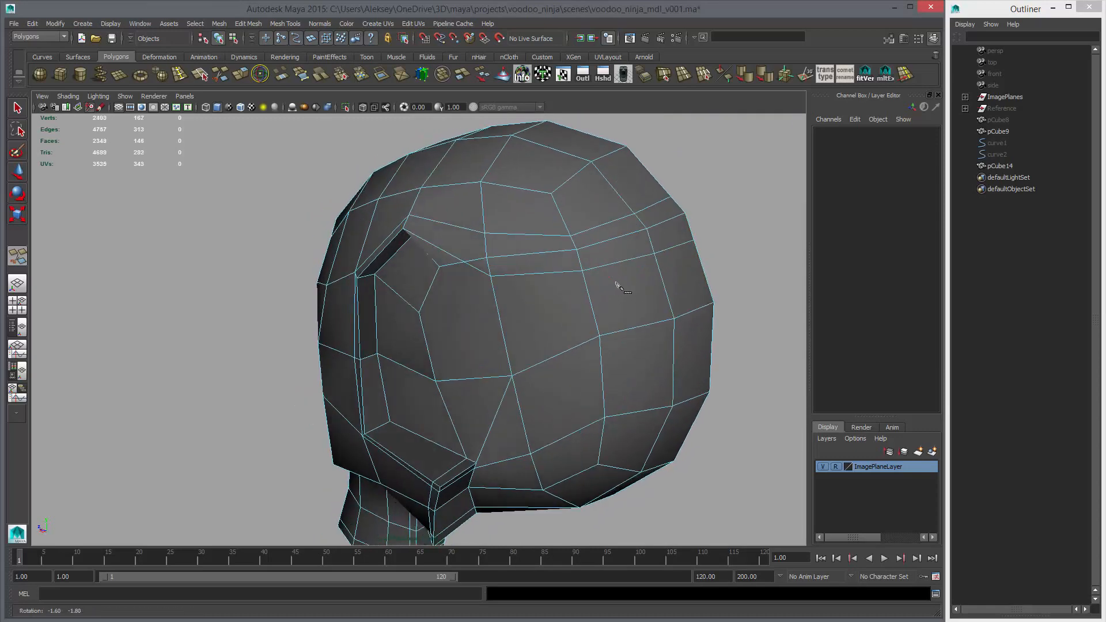
Delete the old row of edges between the two new cuts, keeping the corner edges behind the temple groove
alt+drag(617, 284, 521, 249)
key(w)
right_drag(530, 256, 525, 235)
key(q)
alt+drag(483, 254, 507, 244)
click(521, 232)
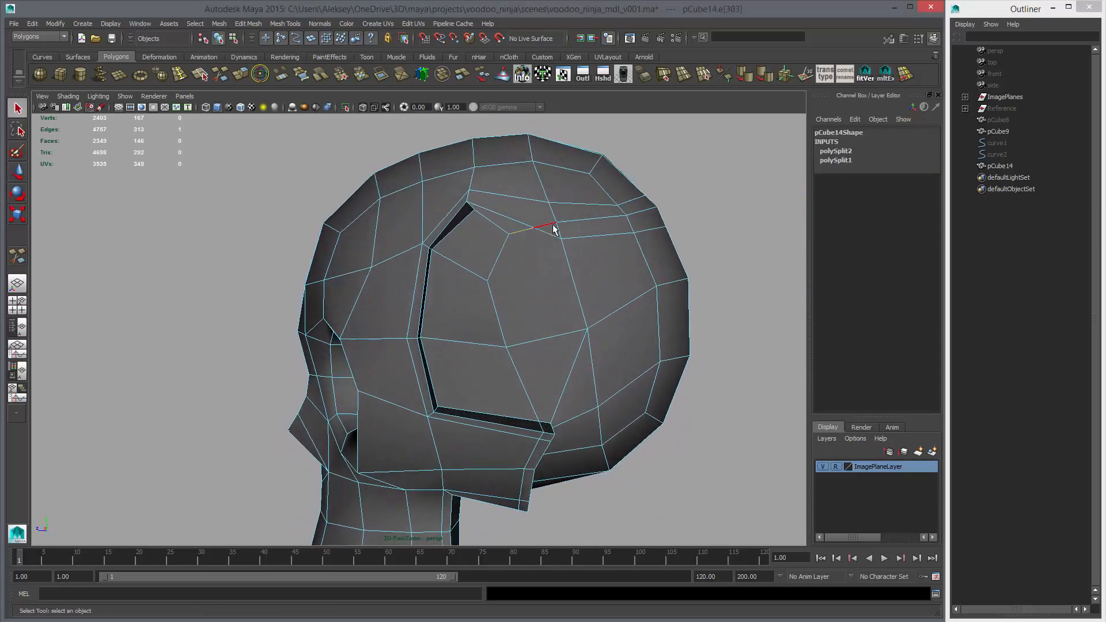
double_click(553, 228)
key(ctrl+Delete)
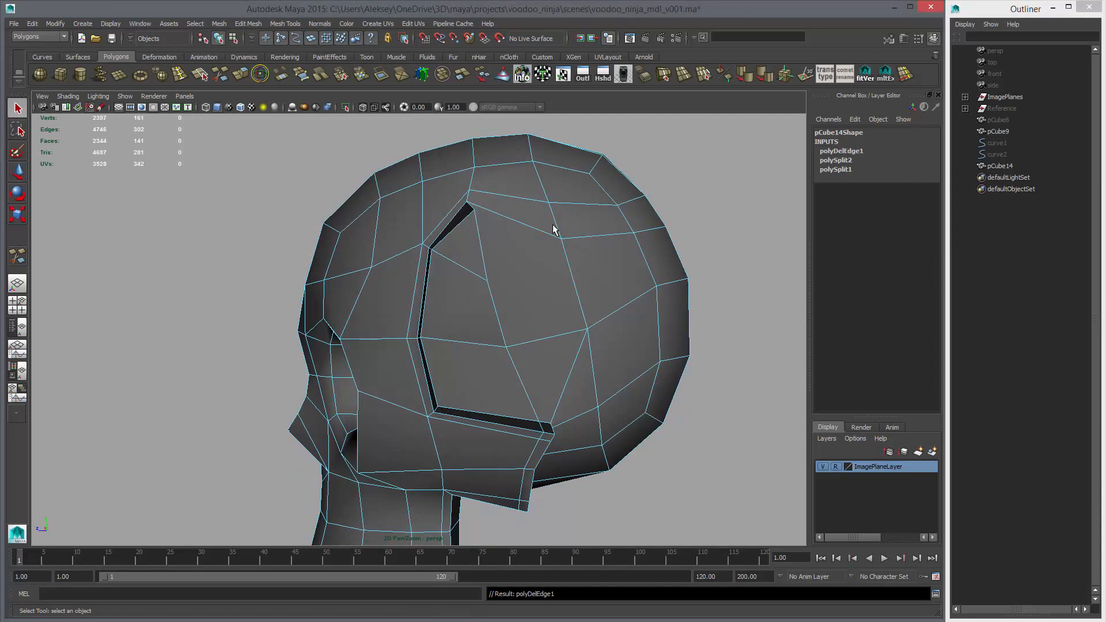
alt+drag(552, 229, 519, 224)
key(ctrl+z)
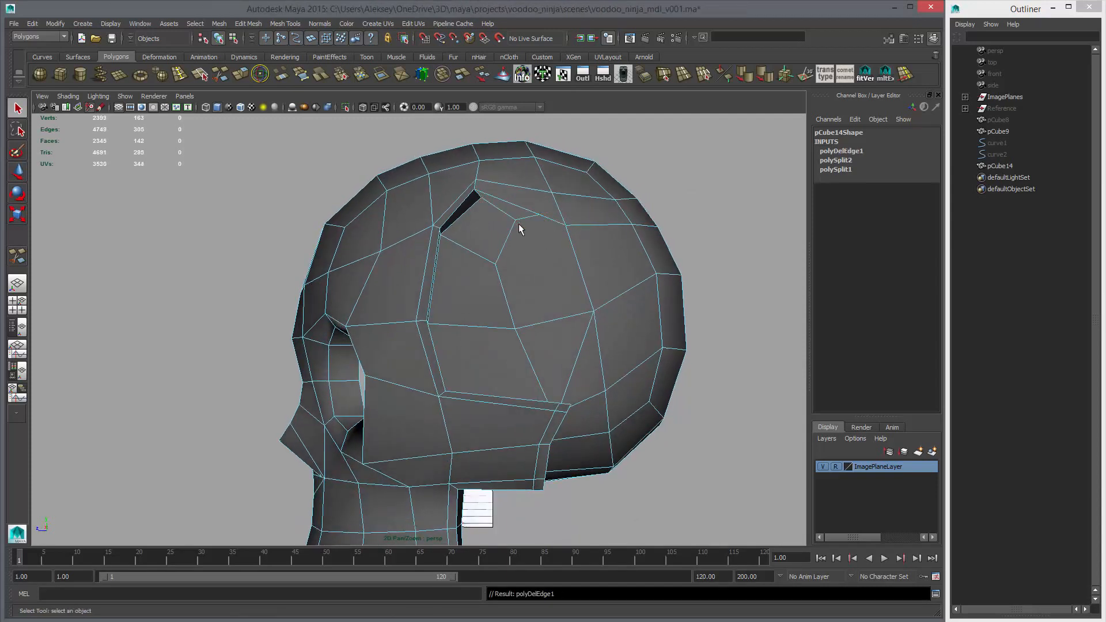
Delete the leftover short edge and its stray vertex on the lower cut behind the temple groove's upper end
click(521, 222)
key(Delete)
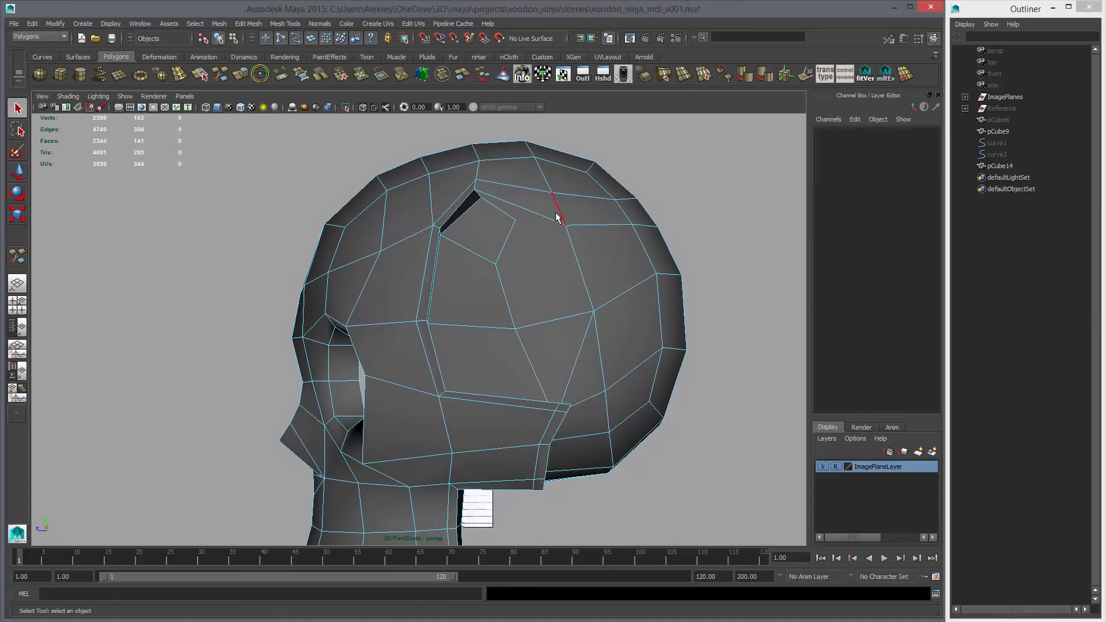
right_drag(556, 210, 526, 205)
click(540, 214)
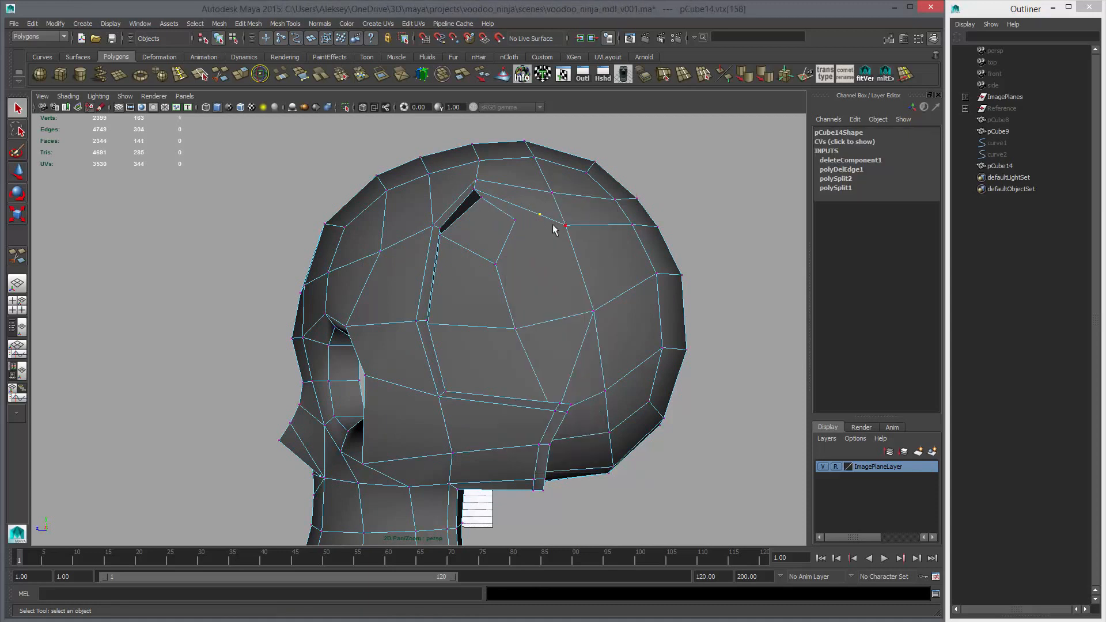
key(Delete)
Preview the skull smoothed and inspect how the temple groove's upper end fades into the cranium
key(3)
alt+drag(563, 247, 578, 272)
right_drag(576, 269, 604, 264)
alt+drag(604, 264, 695, 271)
alt+right_drag(695, 271, 585, 266)
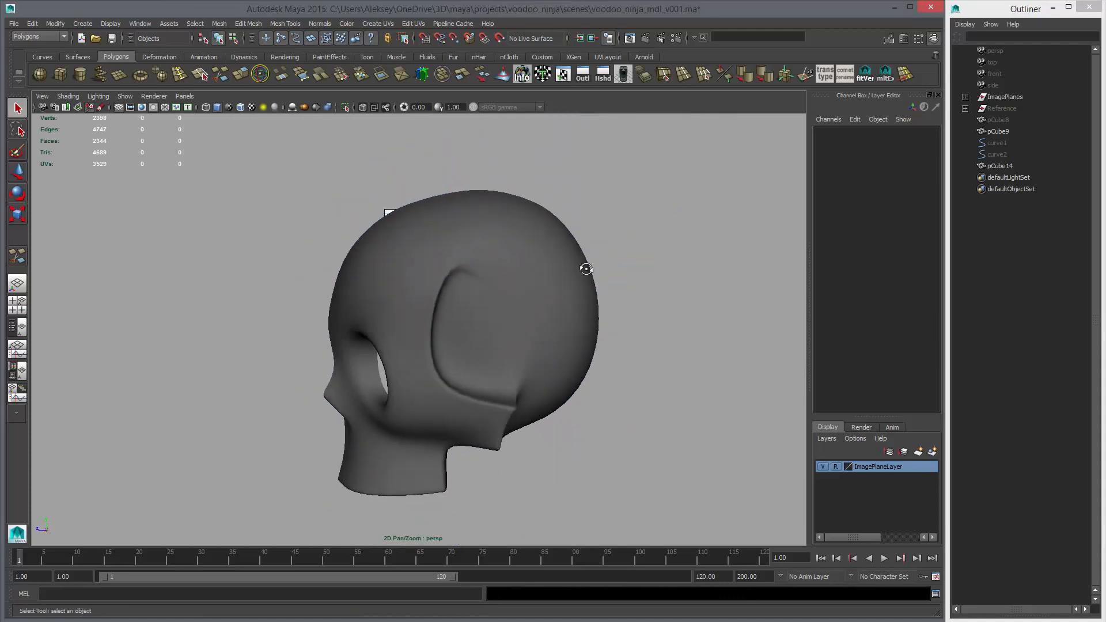
alt+drag(584, 266, 507, 277)
click(603, 298)
click(451, 275)
key(1)
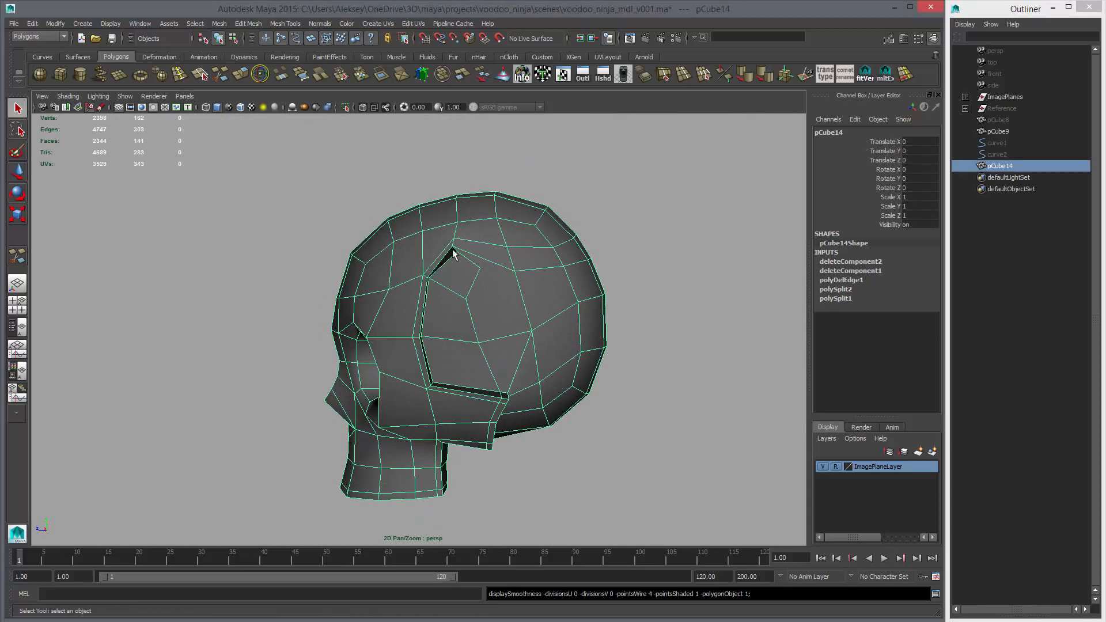
Pull the vertex at the temple groove's upper inner corner slightly toward the patch vertex below it by scaling about that vertex
alt+drag(452, 252, 496, 278)
alt+right_drag(496, 278, 581, 280)
alt+drag(582, 280, 567, 242)
right_drag(512, 186, 497, 182)
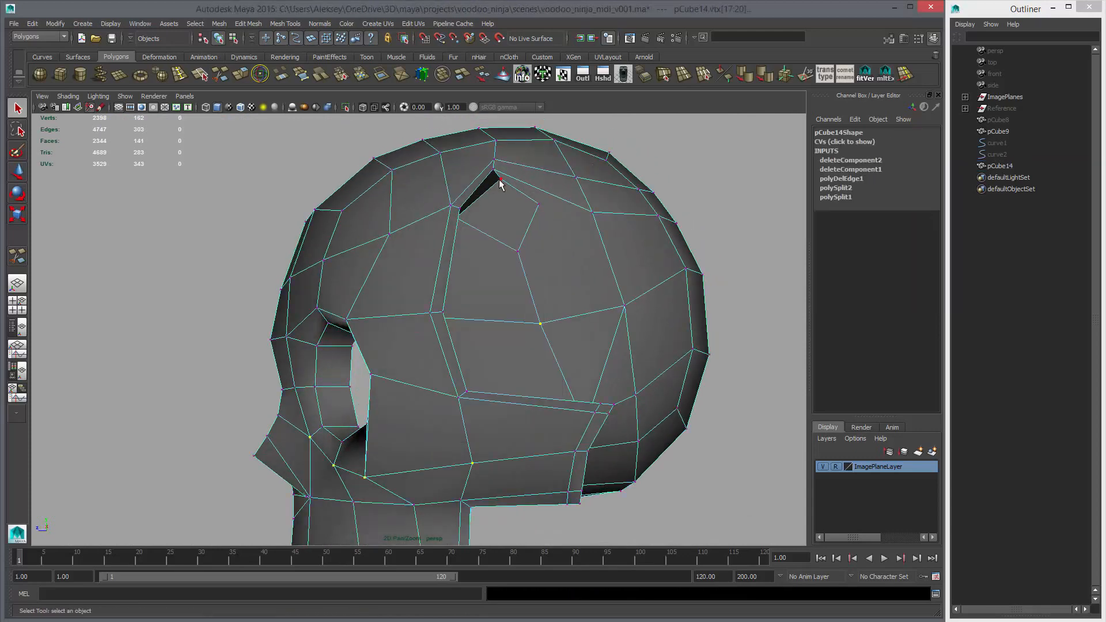
click(499, 179)
key(r)
alt+right_drag(478, 229, 590, 308)
alt+drag(590, 308, 614, 285)
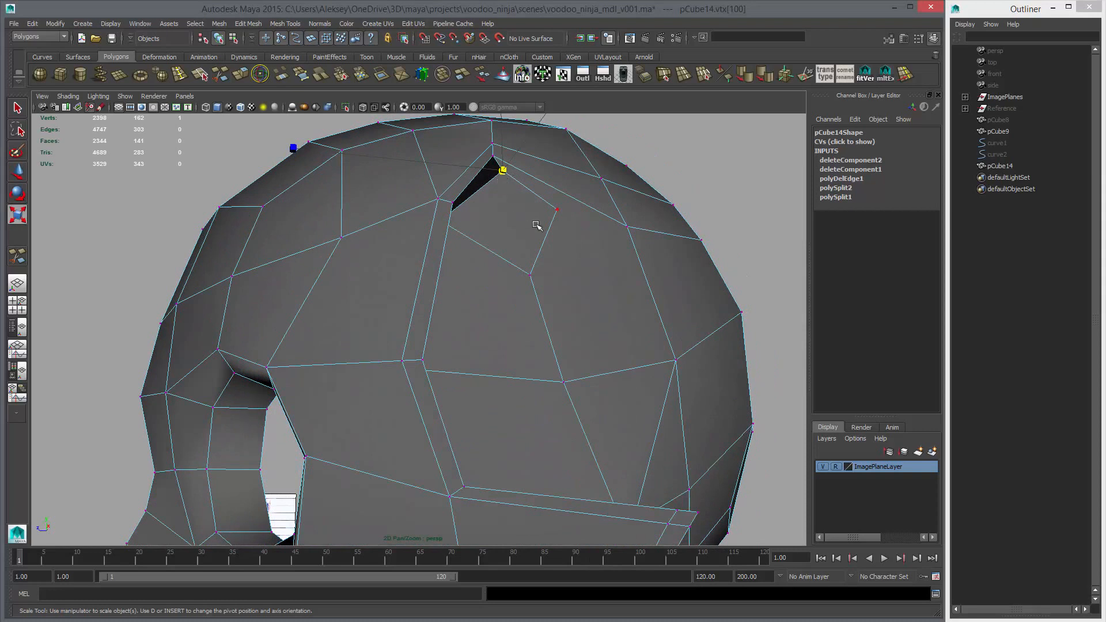
alt+drag(548, 265, 487, 198)
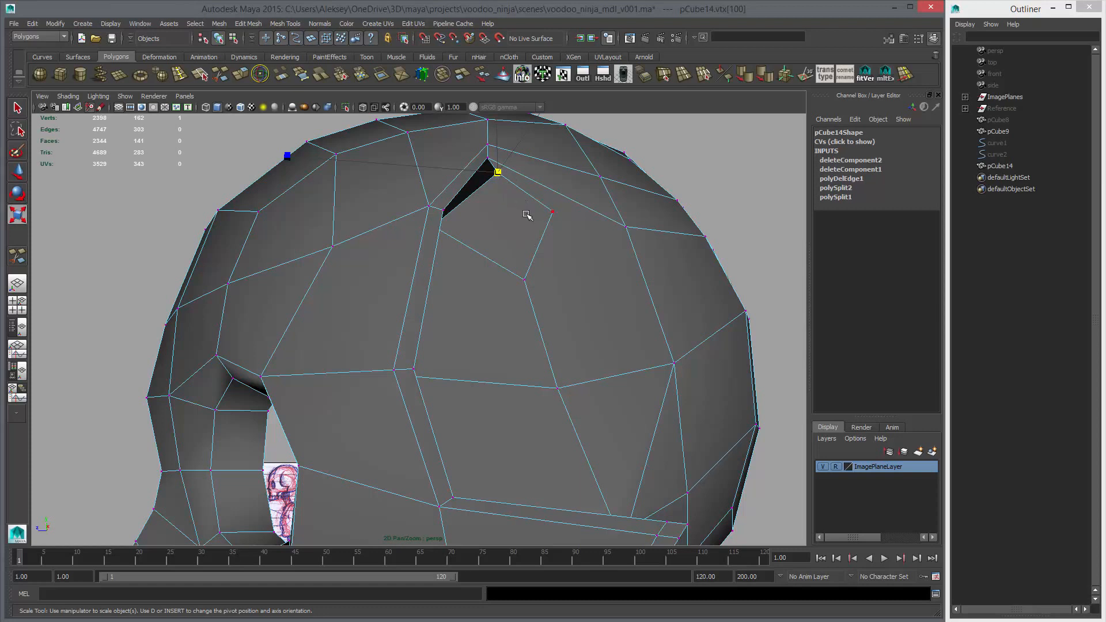
key(d)
click(524, 279)
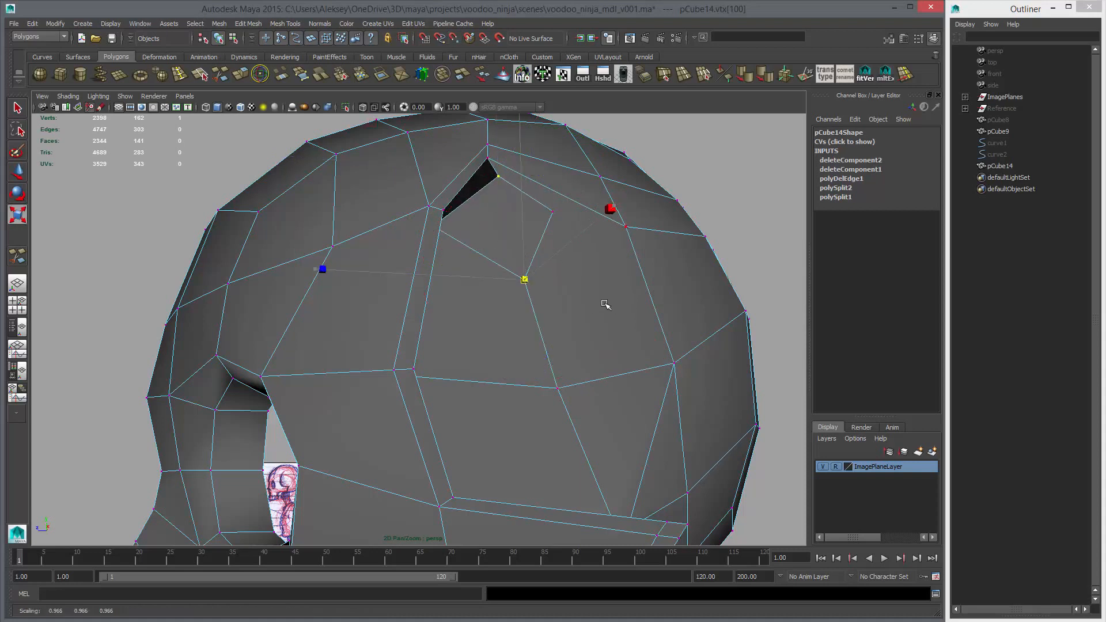
alt+drag(592, 299, 568, 309)
mouse_move(582, 305)
middle_down()
mouse_move(592, 299)
mouse_move(579, 300)
middle_up()
Scale the upper inner corner vertex slightly toward the groove's front inner corner vertex and check the bend in the smoothed preview
alt+drag(581, 298, 416, 225)
click(448, 194)
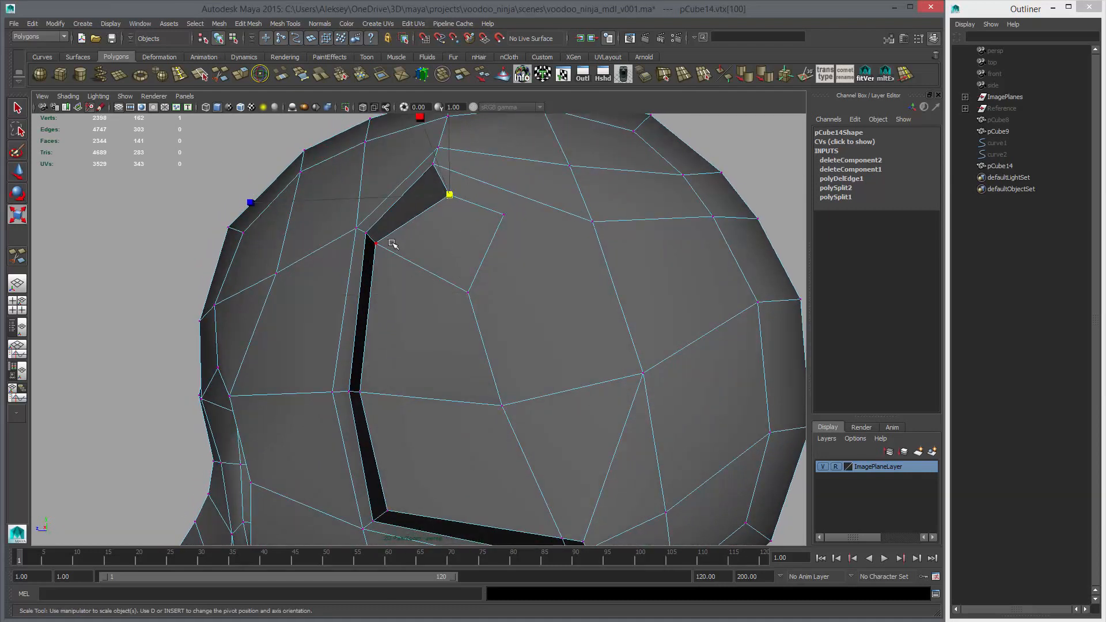
click(389, 245)
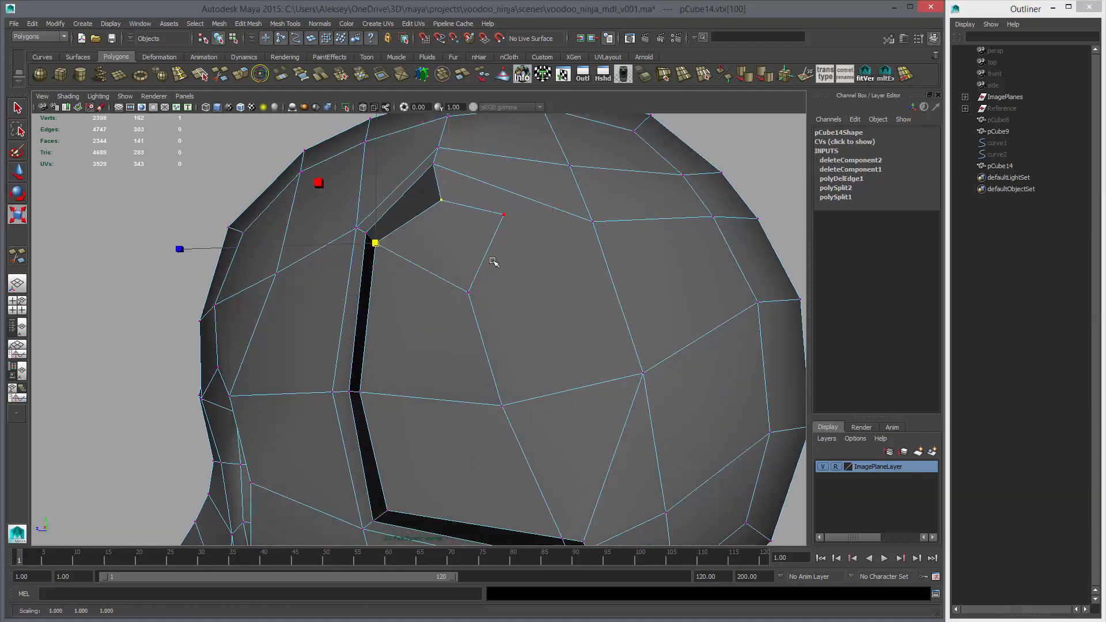
alt+drag(493, 262, 506, 291)
key(3)
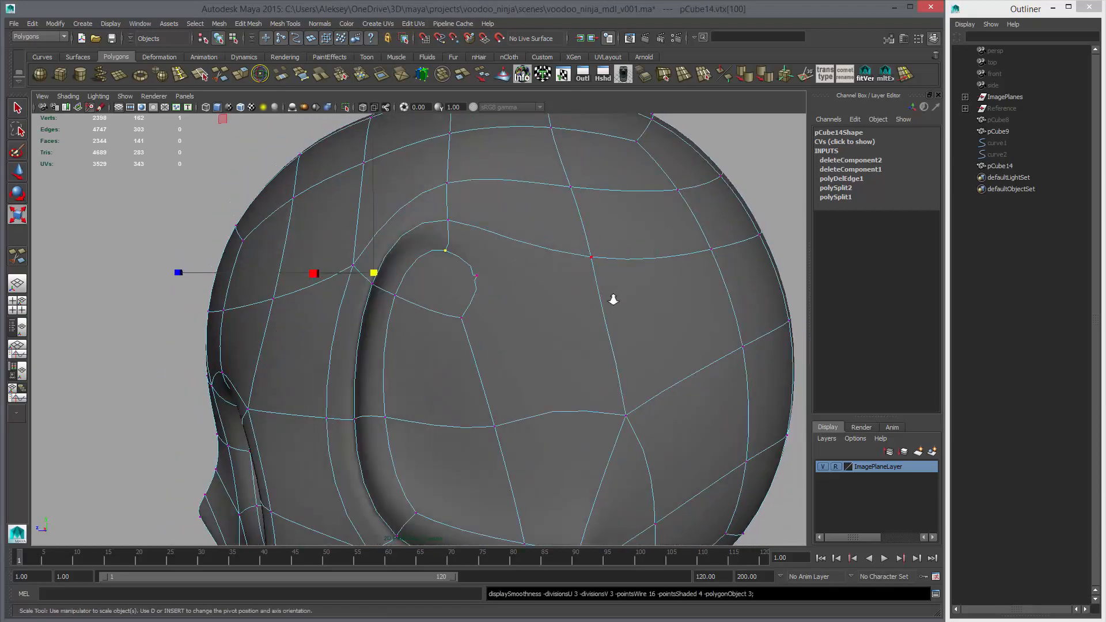
key(1)
Cut a straighter edge from the groove's upper inner corner to the cranium vertex behind it and delete the old short edge
click(201, 74)
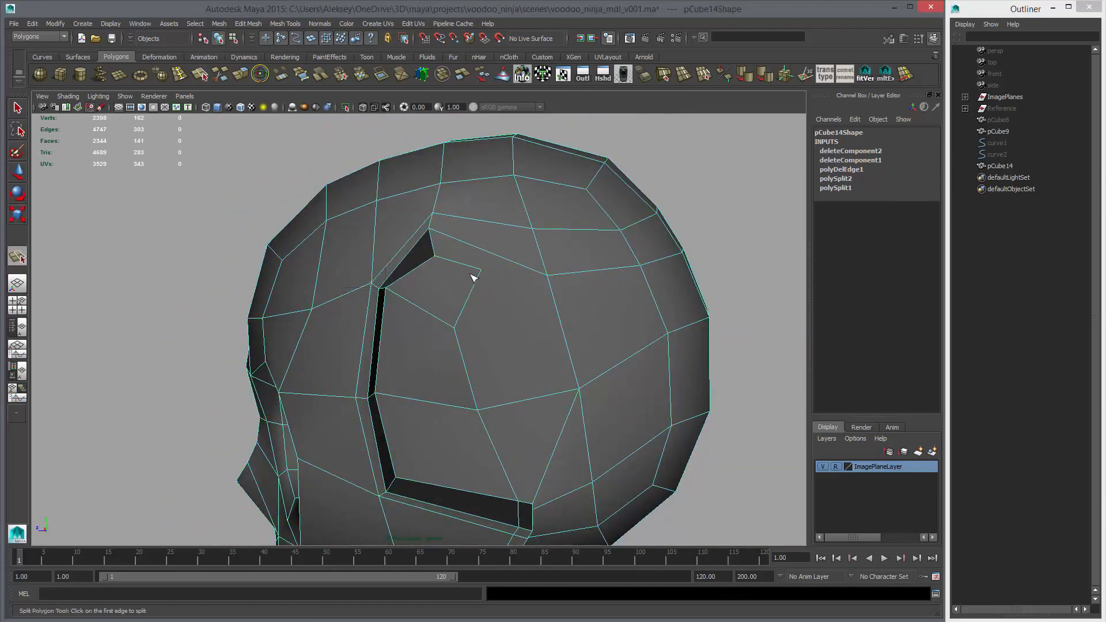
click(482, 281)
key(Return)
key(w)
right_drag(476, 279, 475, 255)
click(473, 267)
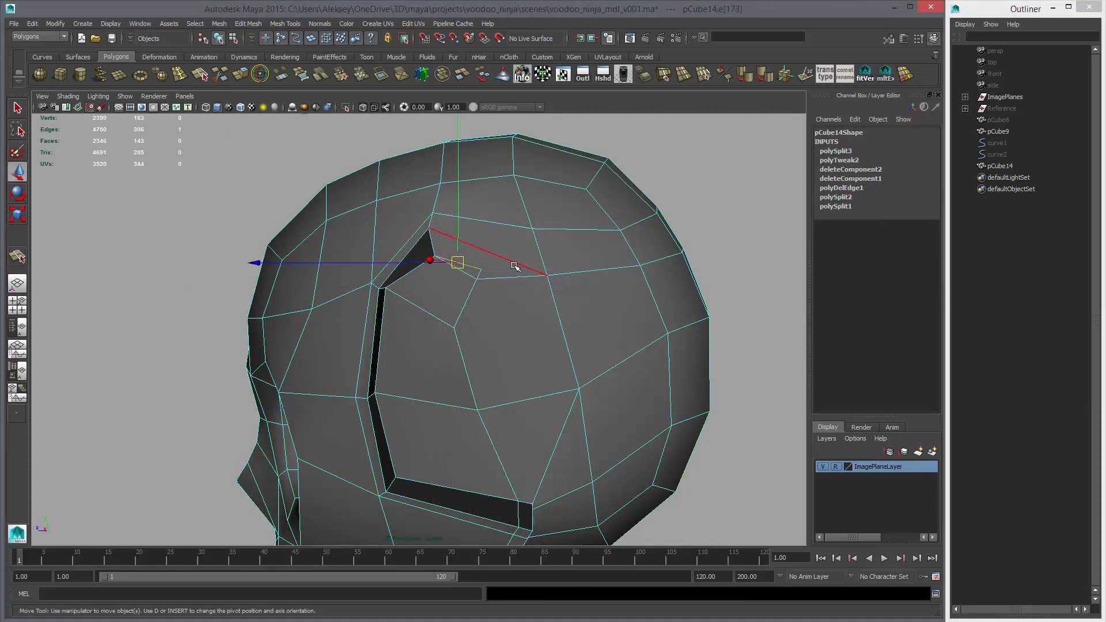
key(Delete)
Preview the skull smoothed, then examine the edge flow behind the temple groove's upper end with smoothing off
right_drag(655, 292, 656, 296)
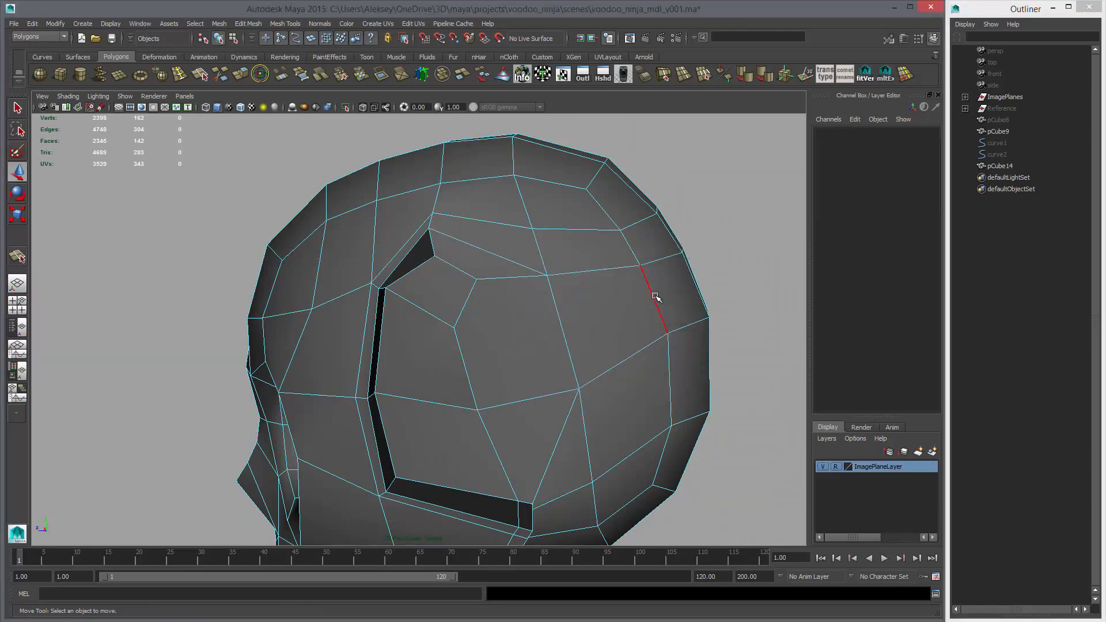
alt+drag(656, 296, 506, 296)
key(3)
right_drag(515, 295, 573, 286)
alt+drag(622, 308, 449, 322)
click(549, 321)
key(1)
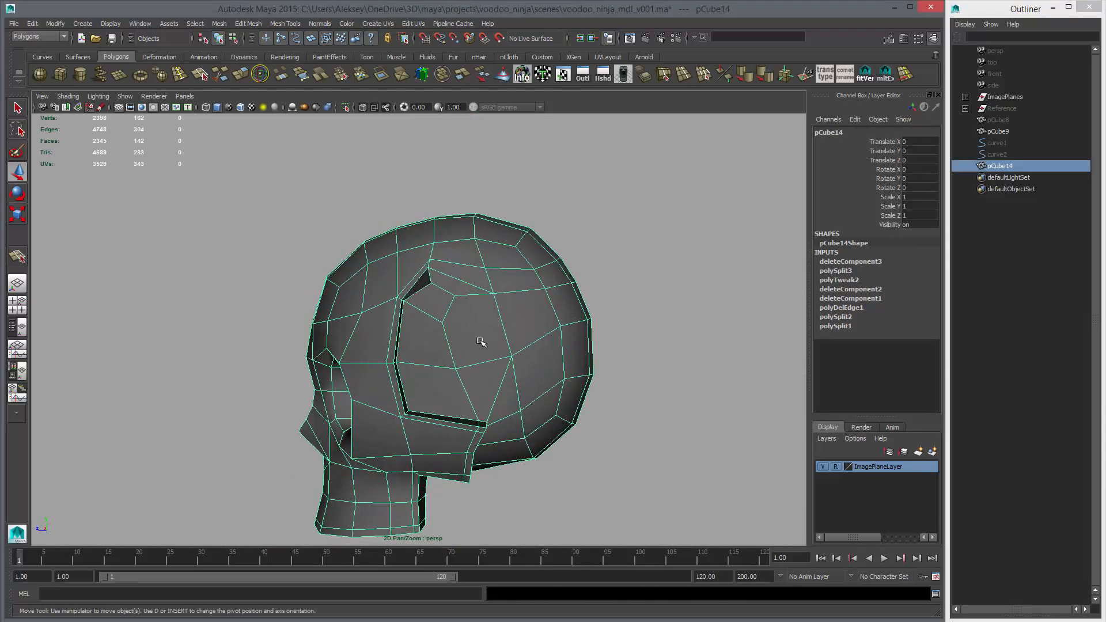
alt+drag(476, 329, 488, 329)
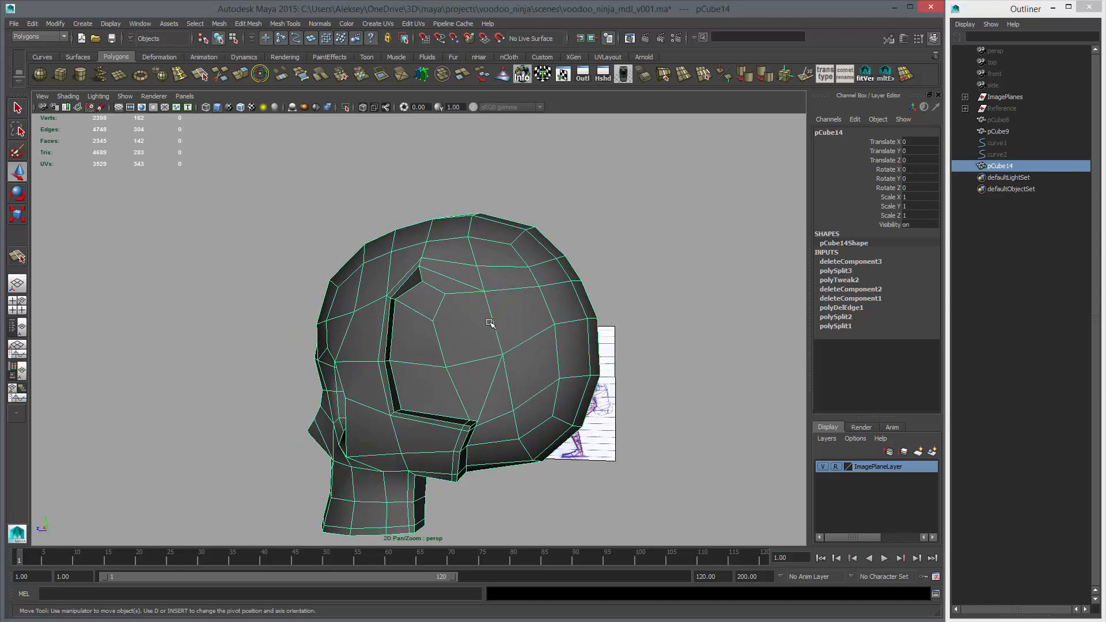
right_drag(476, 326, 474, 347)
click(474, 343)
alt+drag(505, 321, 496, 326)
right_drag(497, 328, 521, 313)
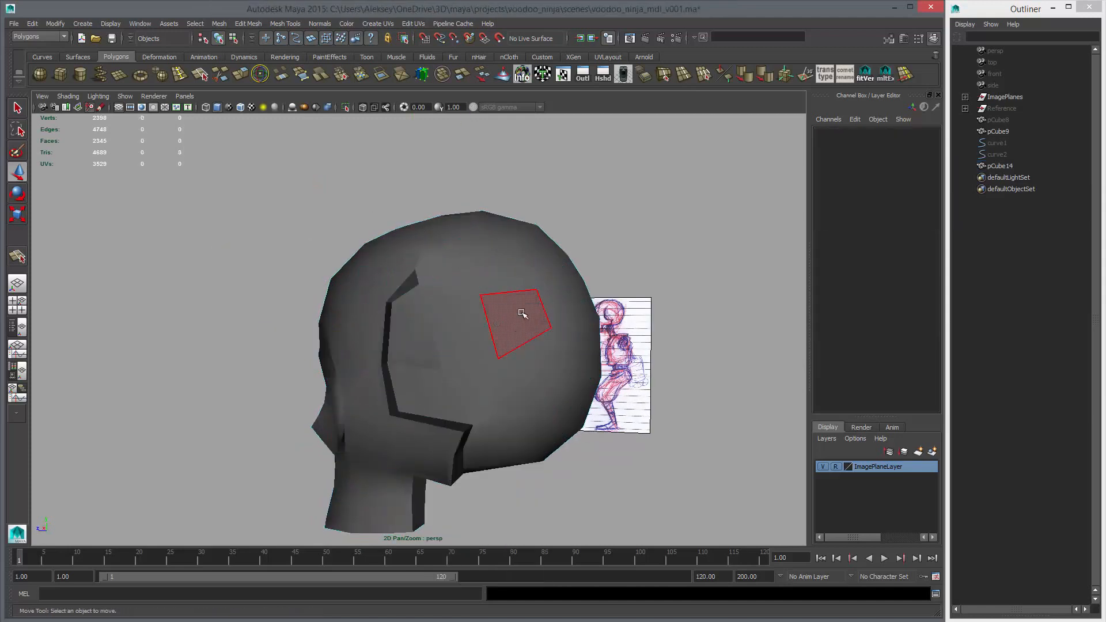
alt+middle_drag(521, 313, 490, 296)
alt+right_drag(490, 296, 540, 329)
click(437, 279)
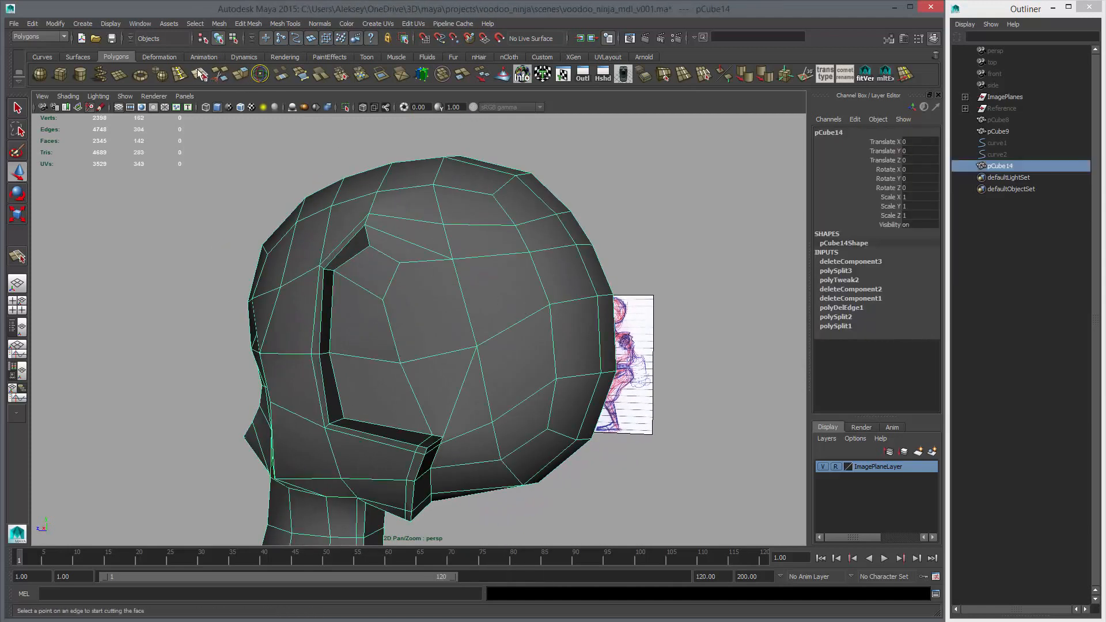
Cut a row of edges from the patch vertex behind the groove's upper end across the cranium to the rear centre border
click(218, 73)
click(477, 345)
alt+drag(608, 310, 400, 288)
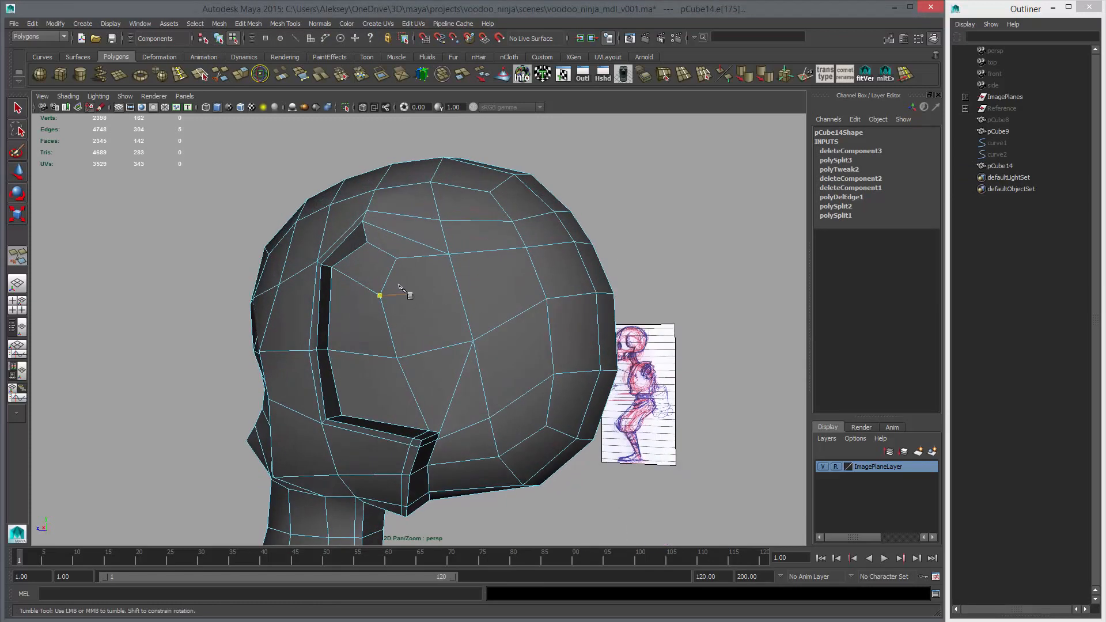
click(379, 296)
click(462, 296)
click(542, 289)
alt+drag(542, 288, 567, 292)
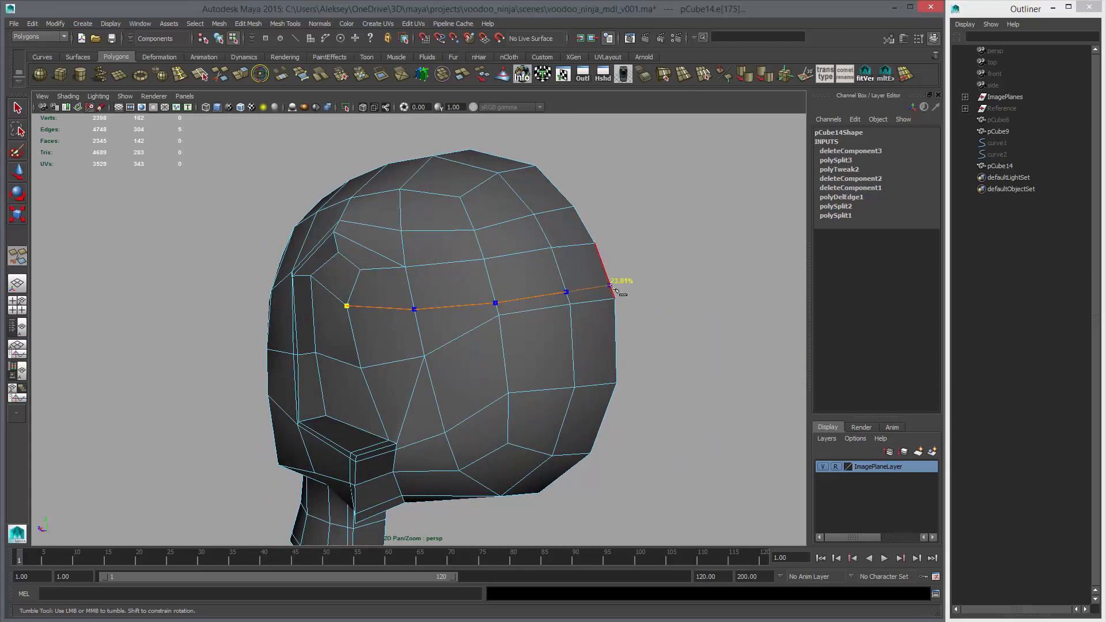
key(Return)
Cut a lower row of edges from the pole vertex on the skull's side back to the rear centre border
alt+drag(581, 312, 495, 345)
key(w)
click(464, 329)
key(y)
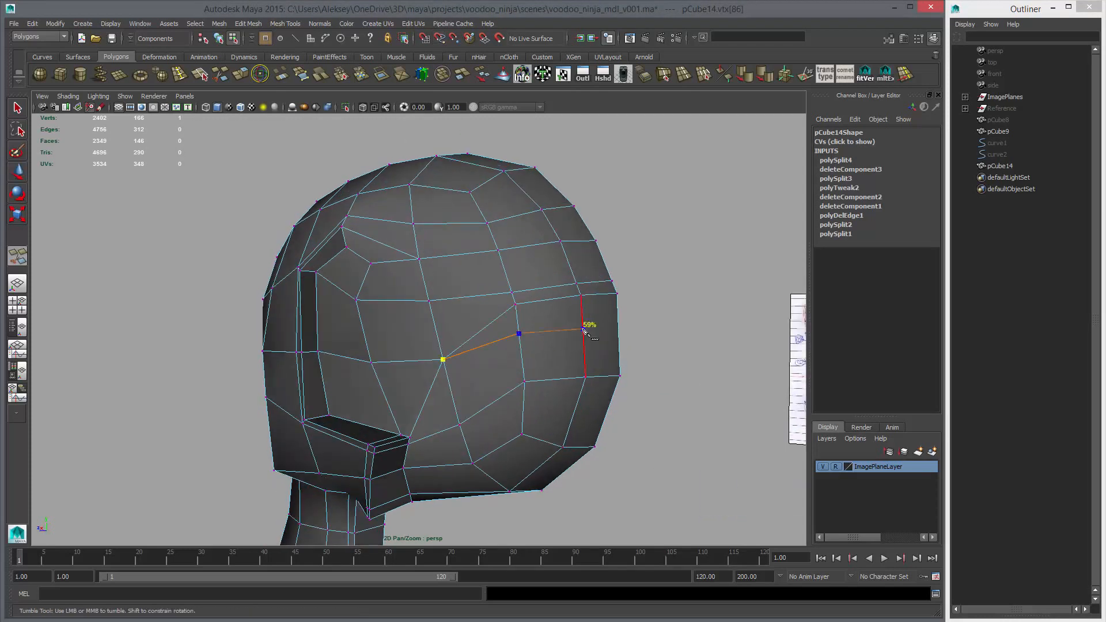
click(619, 326)
Delete the old row of edges lying between the two new cuts, from the pole vertex to the rear centre border
key(w)
right_drag(533, 316, 531, 303)
double_click(531, 303)
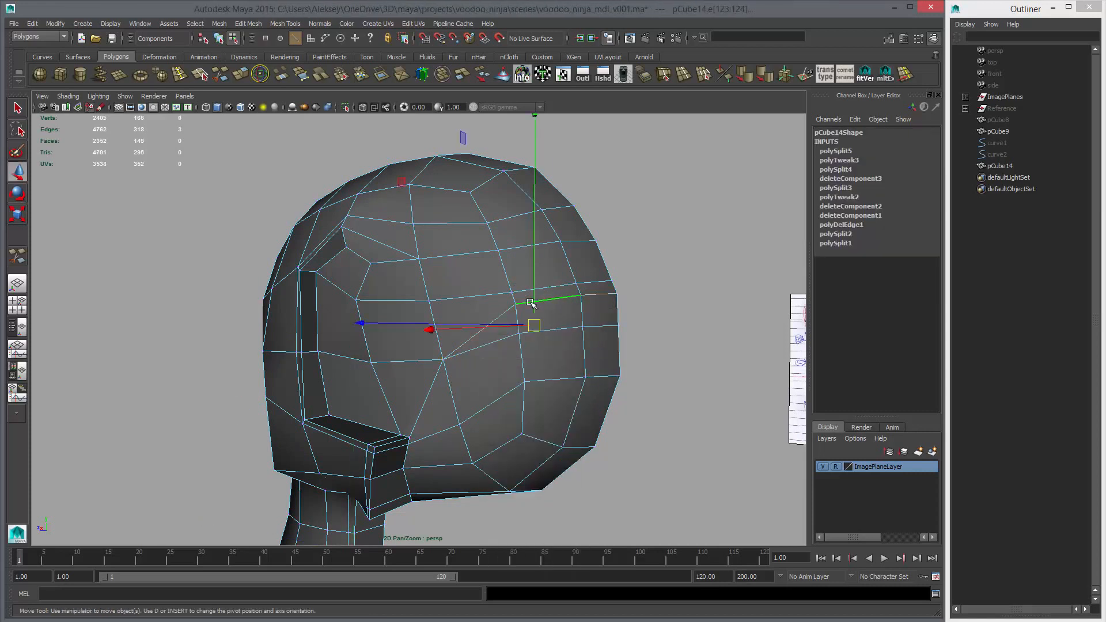
key(ctrl+Delete)
alt+drag(592, 301, 567, 343)
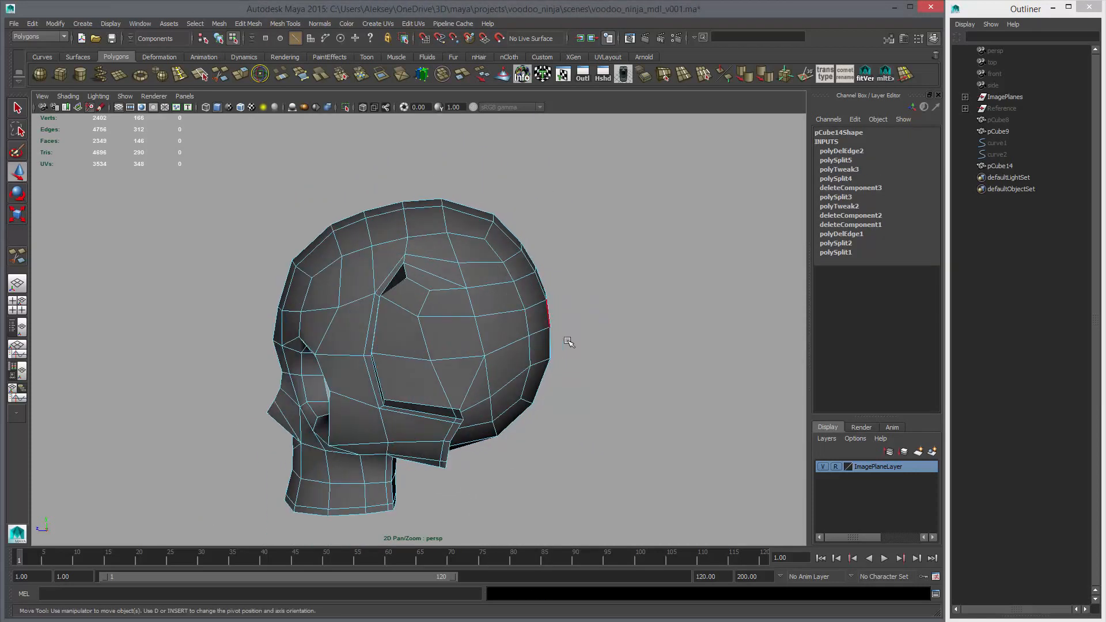
Compare the smoothed skull's profile with the side reference sketch and inspect the rerouted cranium edges in perspective
key(space)
key(space)
alt+right_drag(591, 390, 483, 301)
alt+middle_drag(482, 301, 411, 375)
alt+right_drag(411, 376, 444, 368)
key(3)
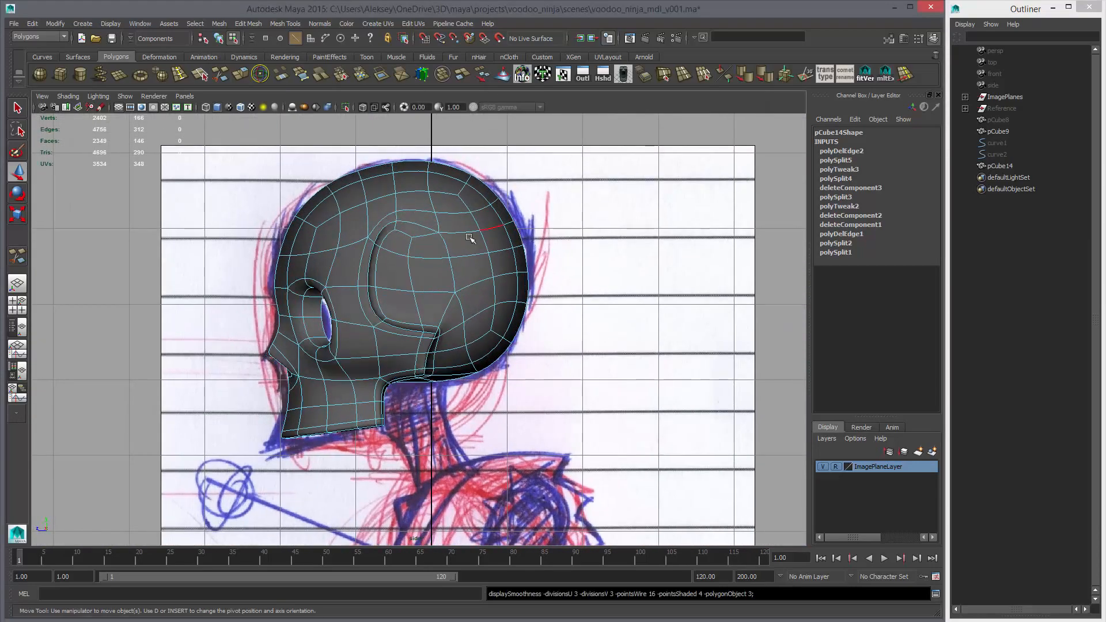
alt+right_drag(471, 239, 577, 265)
alt+middle_drag(528, 184, 529, 243)
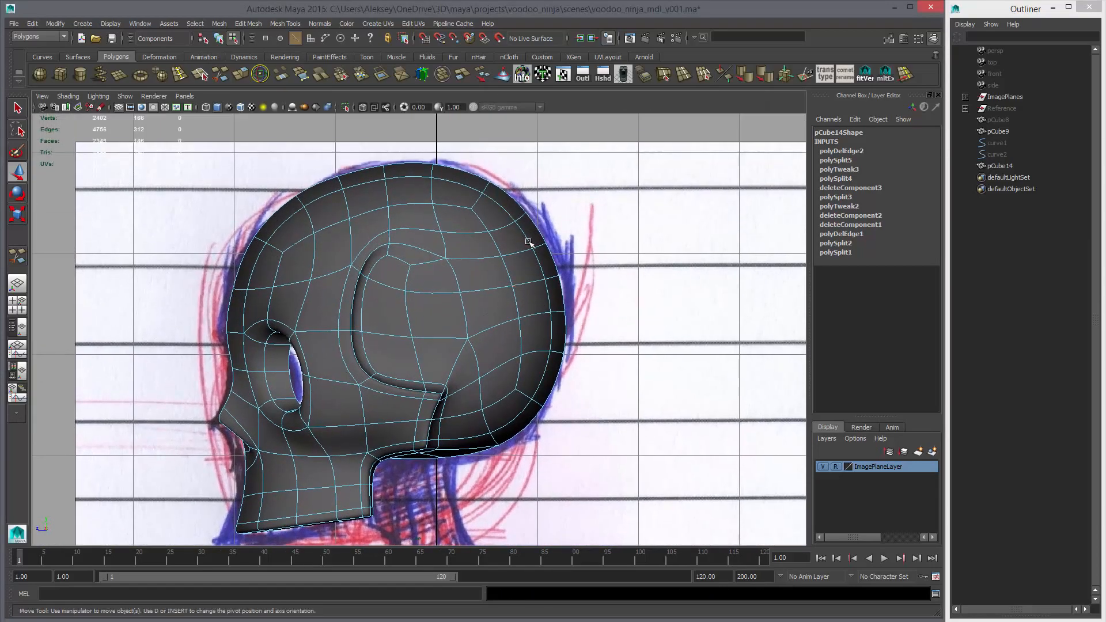
key(space)
drag(676, 244, 675, 216)
alt+drag(624, 271, 563, 286)
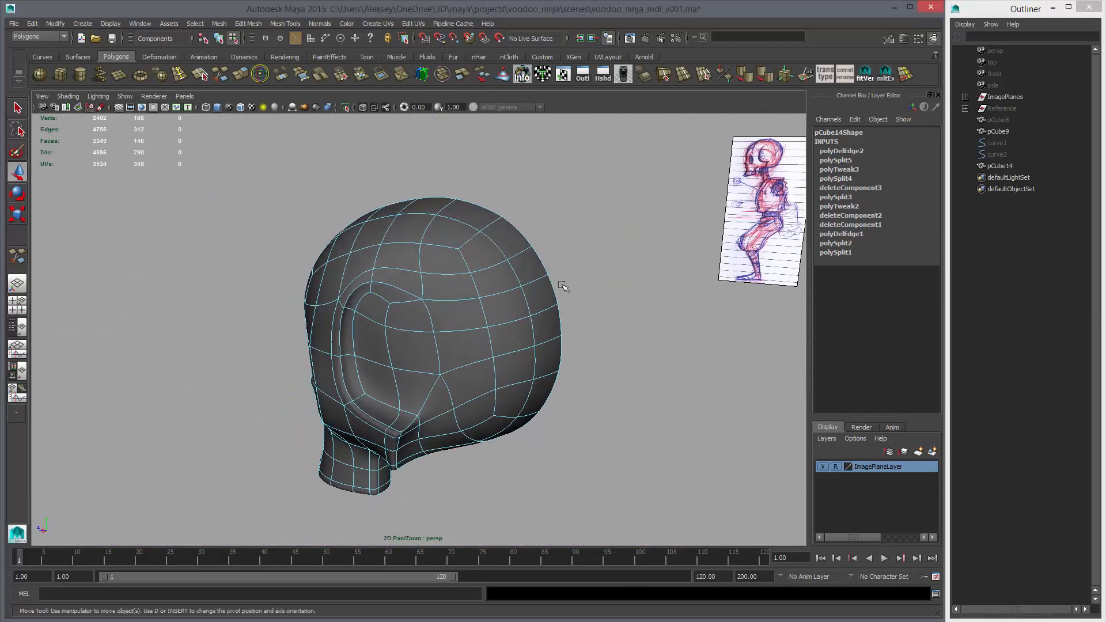
right_drag(464, 295, 495, 288)
alt+drag(548, 293, 459, 316)
click(459, 316)
Check the unsmoothed skull against the side reference sketch in wireframe and shaded display
key(space)
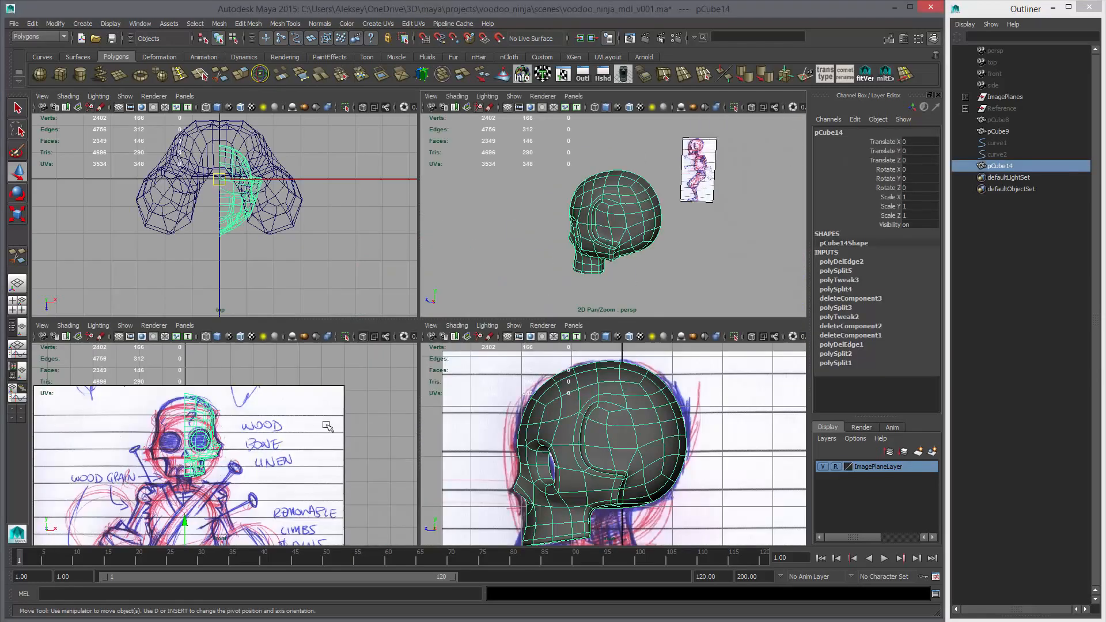
key(space)
scroll(466, 341, up, 1)
key(1)
key(4)
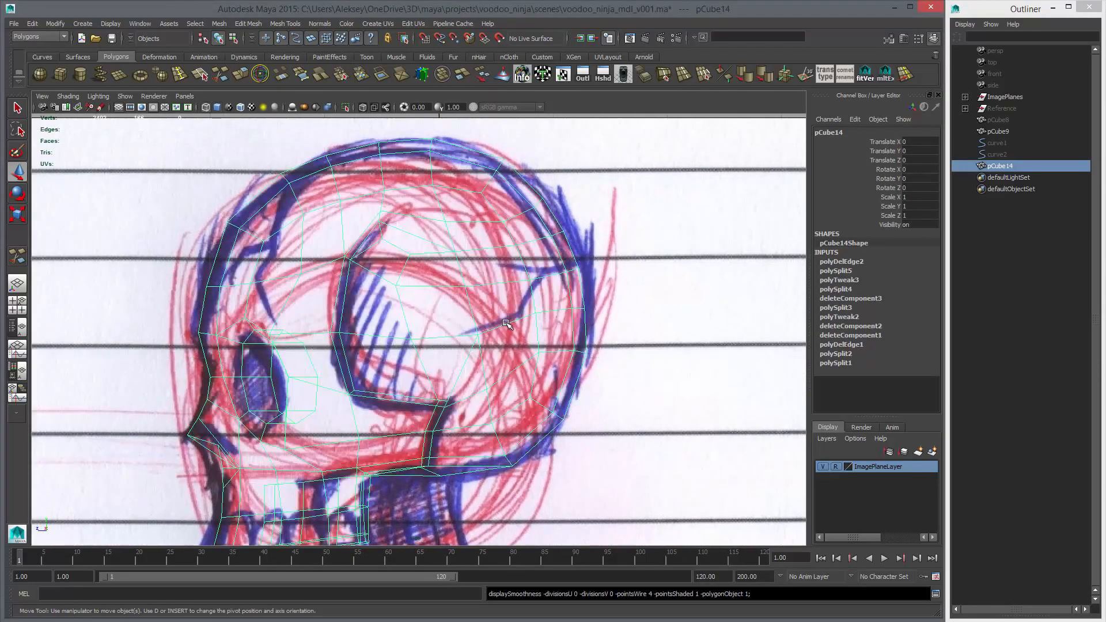
key(5)
alt+middle_drag(447, 265, 444, 276)
alt+right_drag(444, 277, 484, 263)
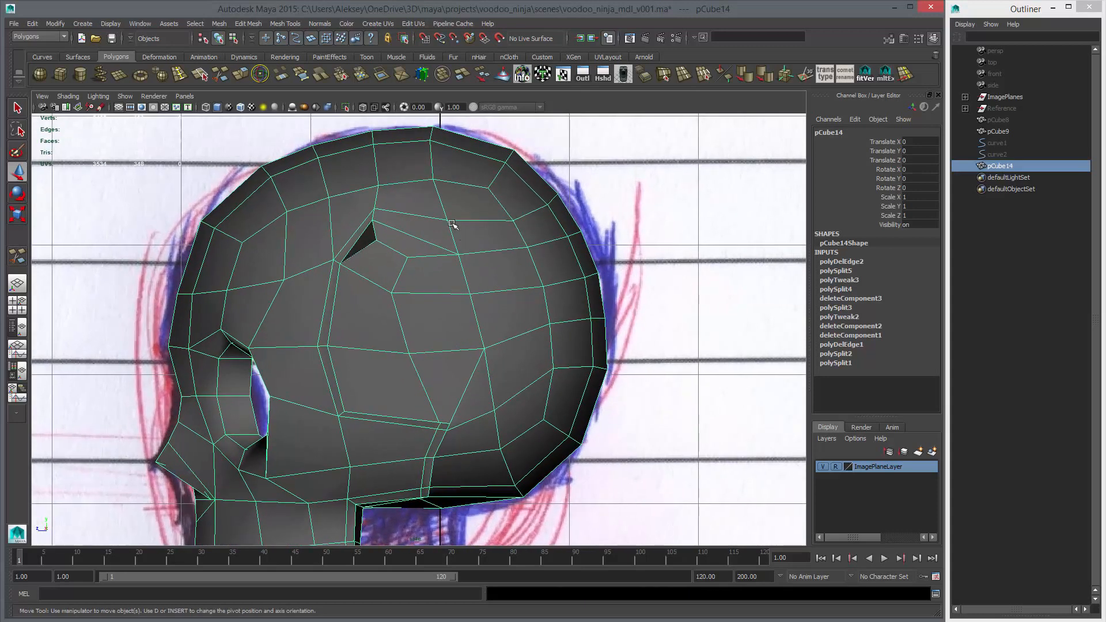
Slide the two cranium vertices just above and behind the groove's upper end upward along their edges
right_drag(452, 226, 427, 218)
drag(428, 211, 457, 223)
key(c)
middle_drag(436, 188, 440, 201)
drag(441, 246, 466, 262)
key(c)
middle_drag(451, 226, 447, 221)
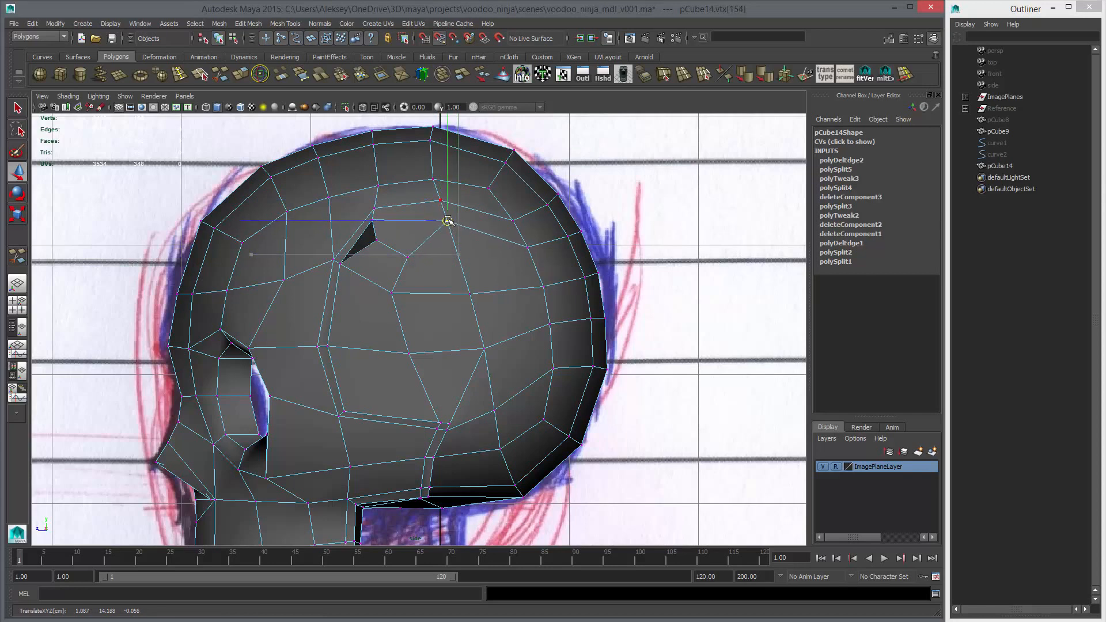
Slide the two patch vertices behind the groove's upper end and the neighbouring rear vertex along their edges to even the spacing
drag(398, 249, 414, 263)
key(c)
middle_drag(405, 254, 396, 251)
drag(385, 285, 402, 299)
key(c)
middle_drag(407, 295, 394, 295)
drag(459, 287, 479, 303)
key(c)
middle_drag(462, 272, 467, 288)
Slide the upper rear pole vertex forward and the vertex below it upward along their edges to even out the faces
drag(513, 221, 519, 228)
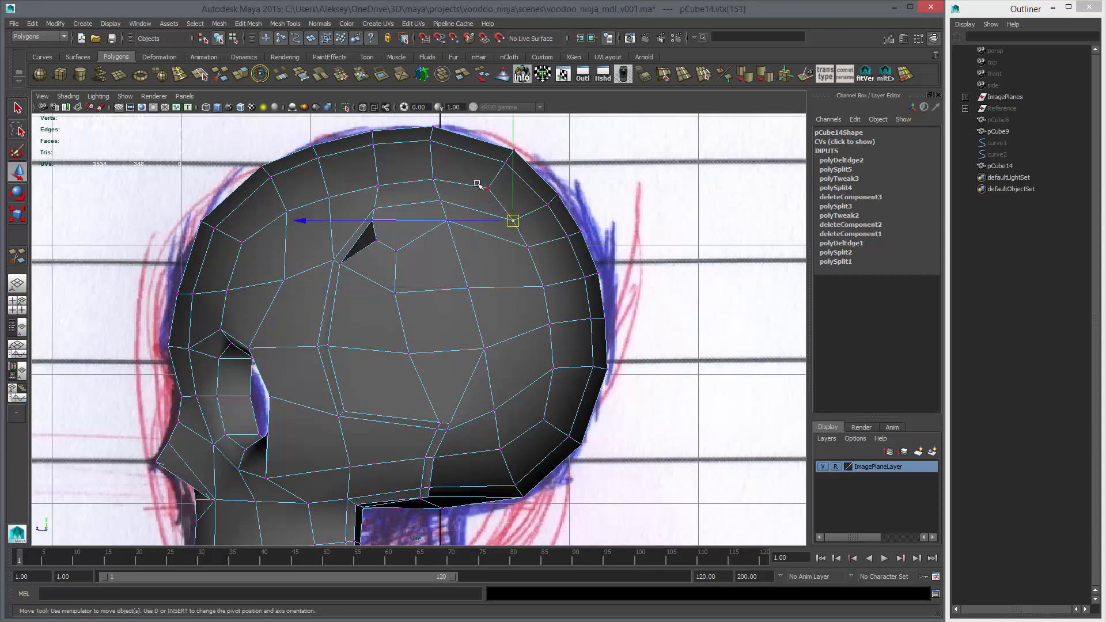
drag(477, 182, 496, 198)
key(c)
middle_drag(461, 182, 478, 187)
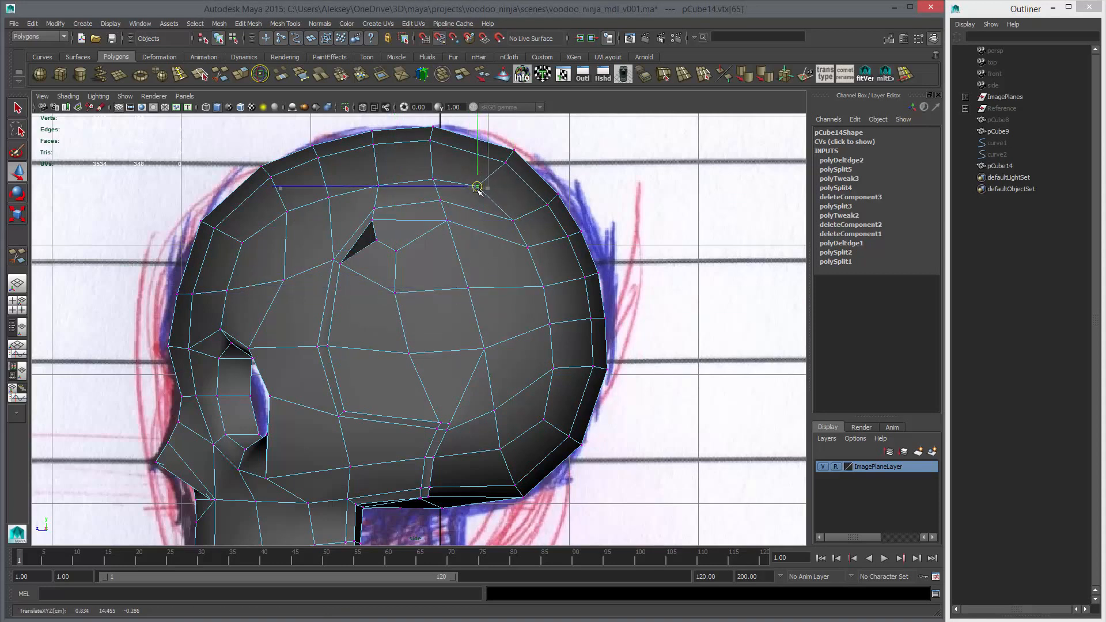
drag(502, 209, 518, 227)
key(c)
middle_drag(499, 209, 493, 202)
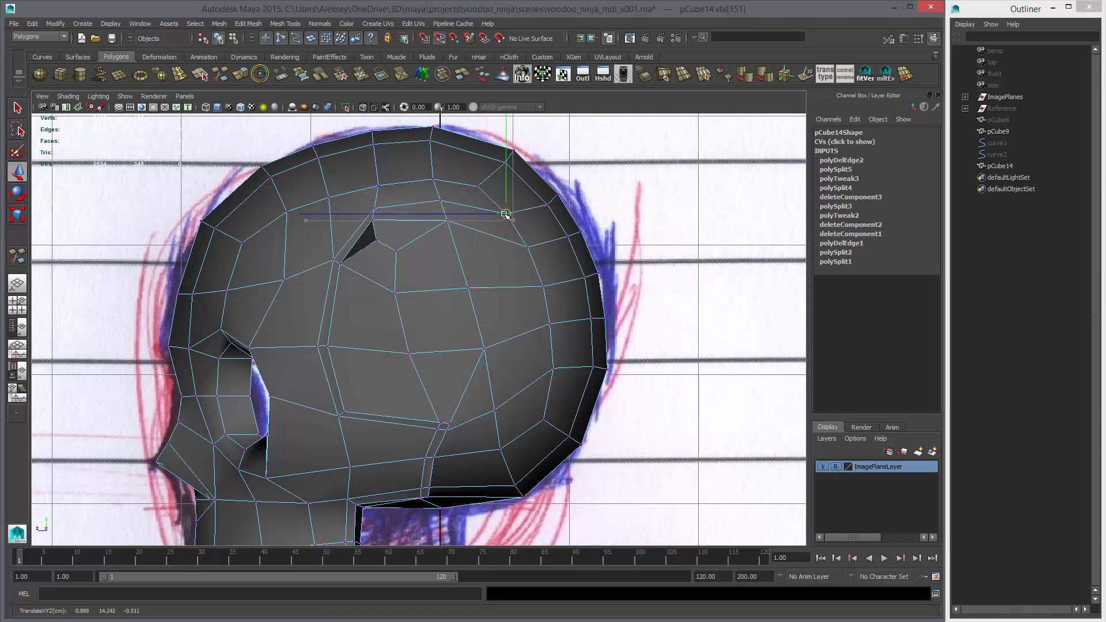
right_drag(513, 248, 541, 235)
Preview the half skull smoothed in perspective and inspect the adjusted cranium before turning smoothing off
key(space)
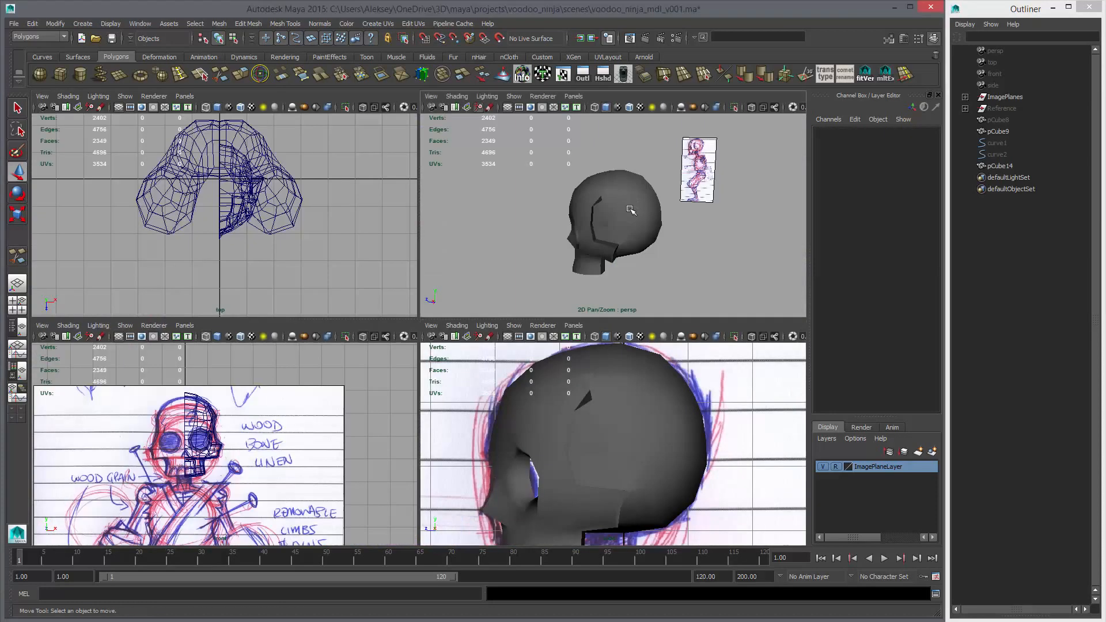
key(space)
click(491, 293)
key(3)
click(568, 306)
alt+drag(569, 306, 436, 338)
click(438, 338)
key(1)
scroll(438, 340, up, 3)
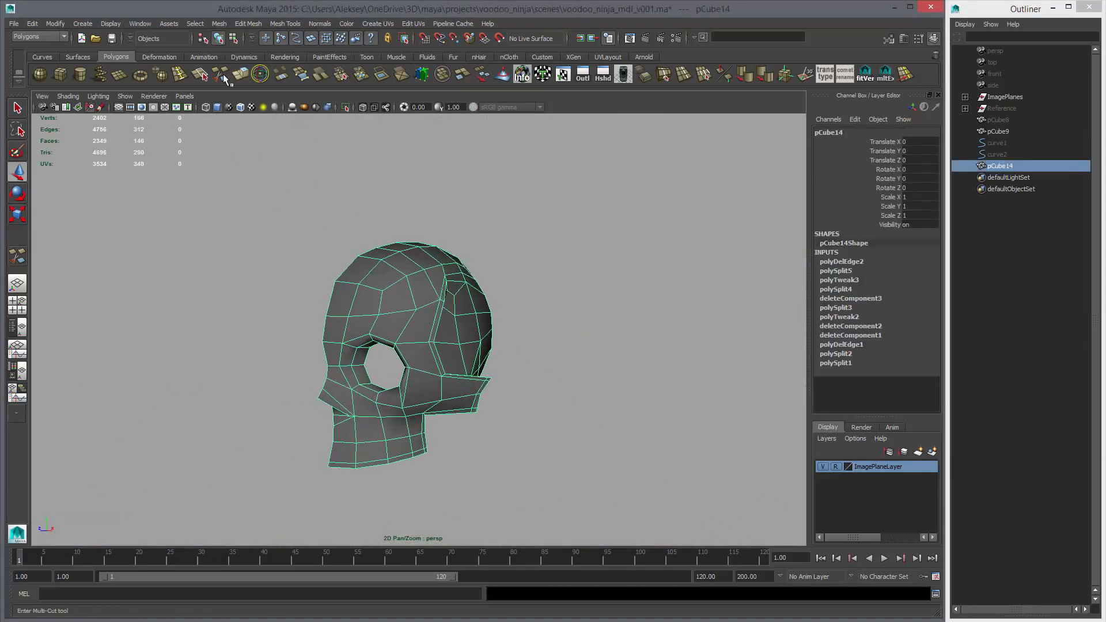
Mirror the half skull across its centre line into a full skull and delete its construction history
click(219, 23)
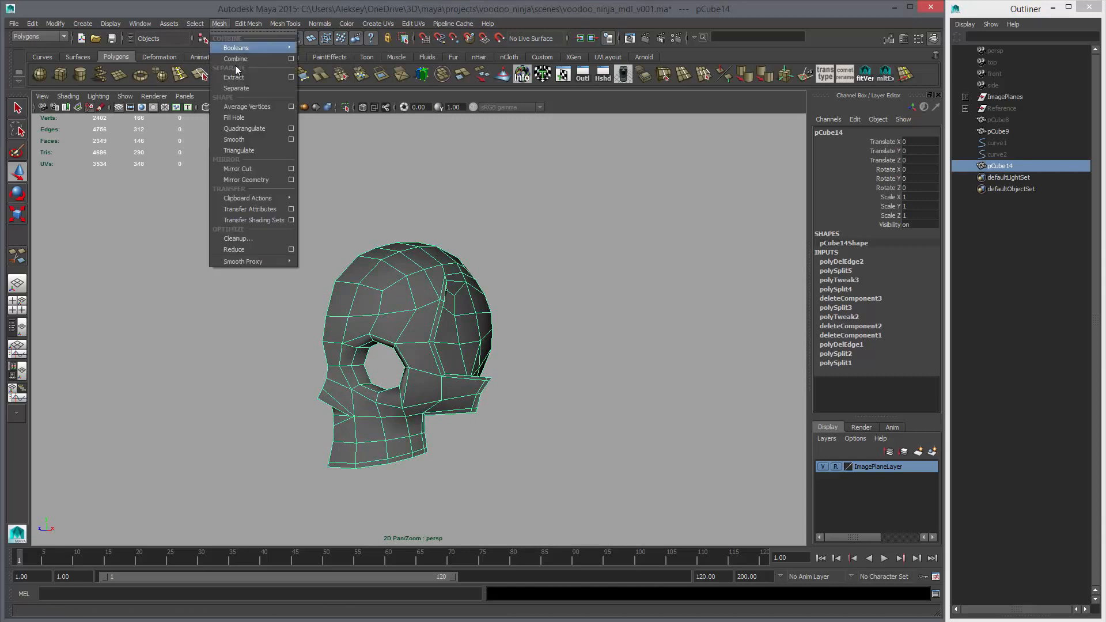
click(248, 168)
alt+drag(506, 297, 531, 255)
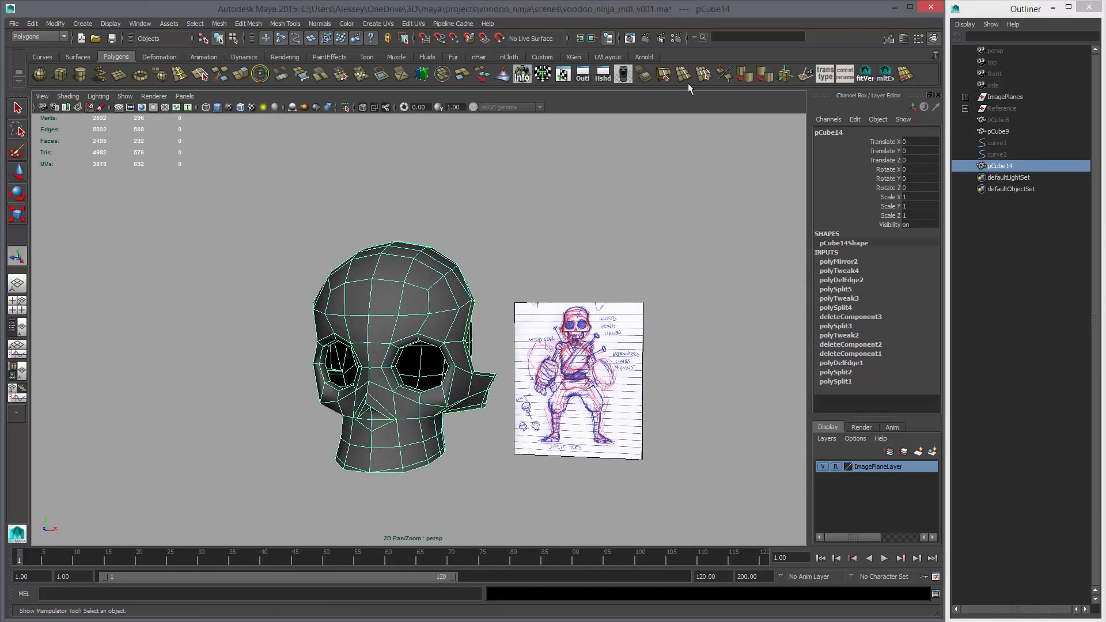
click(742, 76)
key(alt+shift+d)
Preview the full skull smoothed and examine its shape from the front and from farther away
click(551, 233)
alt+drag(419, 317, 426, 375)
click(428, 326)
click(546, 352)
click(399, 365)
key(3)
click(558, 383)
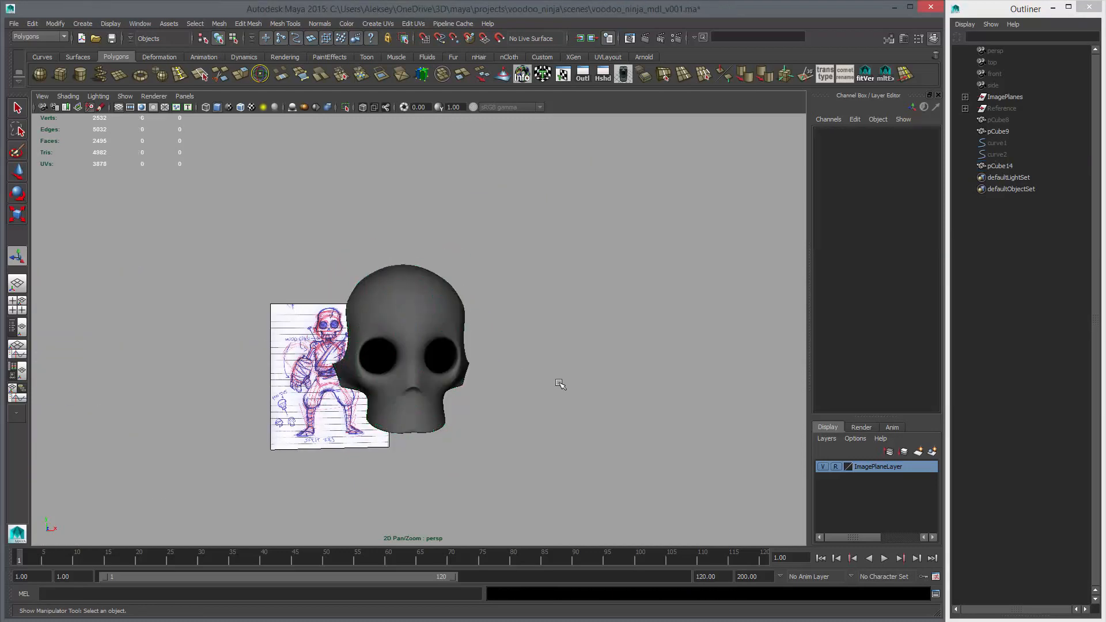
alt+drag(559, 383, 504, 380)
alt+right_drag(503, 380, 410, 369)
alt+drag(409, 368, 425, 362)
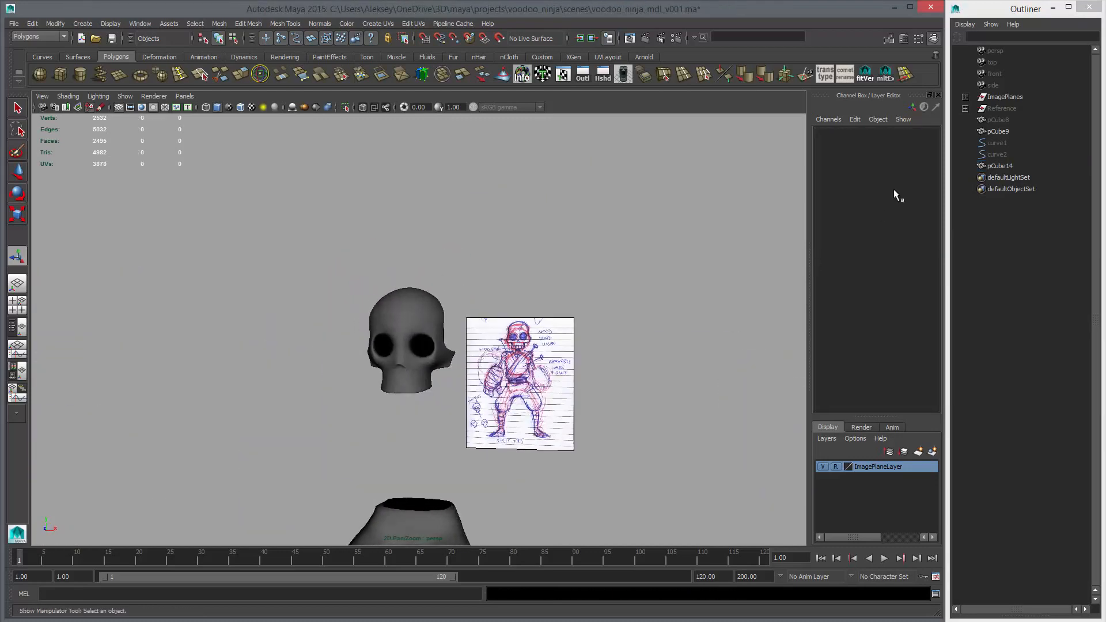
Unhide the body mesh and inspect the underside of the skull's jaw with its smoothing turned off
click(999, 120)
key(shift+h)
click(576, 244)
alt+drag(576, 244, 635, 329)
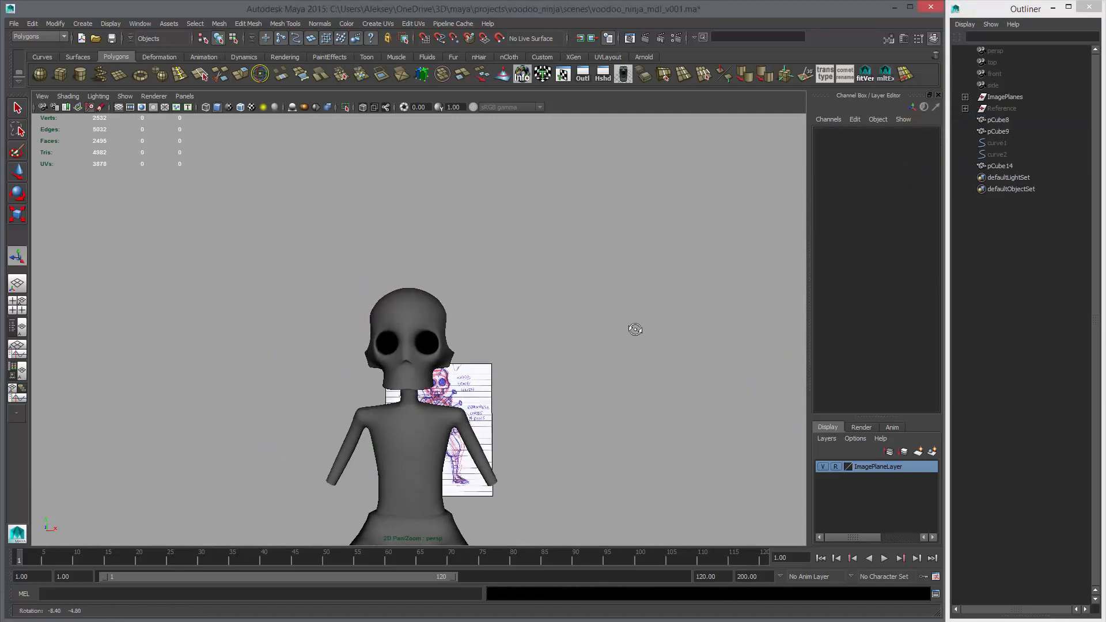
alt+middle_drag(576, 396, 592, 348)
alt+right_drag(592, 347, 622, 360)
alt+drag(622, 359, 528, 341)
click(494, 317)
key(1)
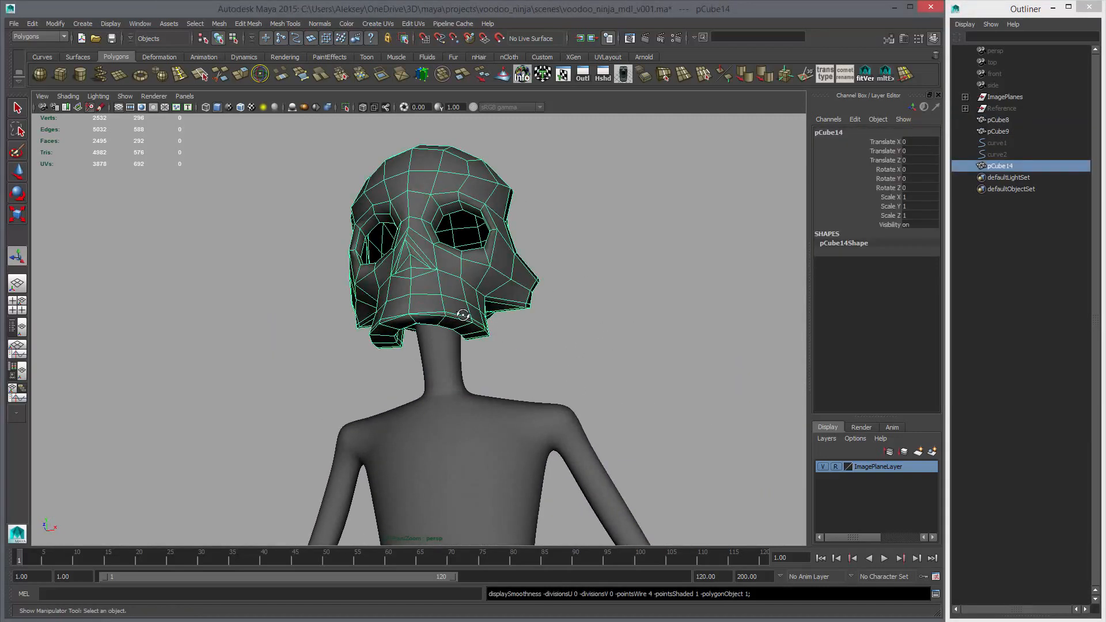
alt+right_drag(462, 315, 547, 317)
Undo the recent operations back to the point where the skull's mirror operation is still in its construction history
key(ctrl+z)
key(ctrl+z)
key(ctrl+z)
key(ctrl+z)
key(ctrl+z)
key(ctrl+z)
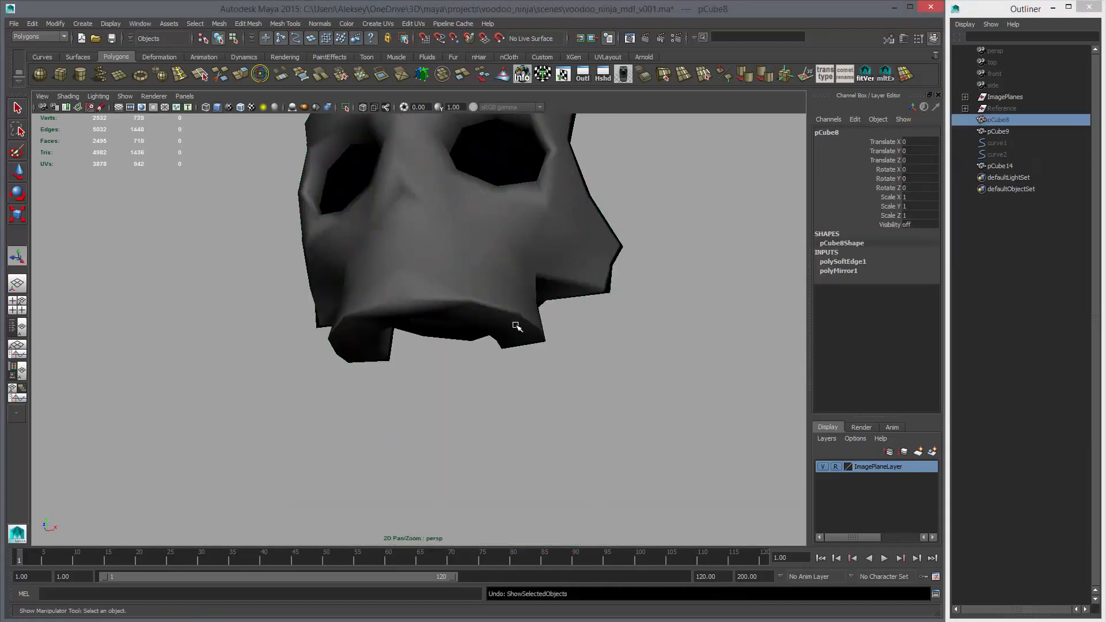
key(ctrl+z)
key(ctrl+z)
key(ctrl+z)
key(ctrl+z)
key(ctrl+z)
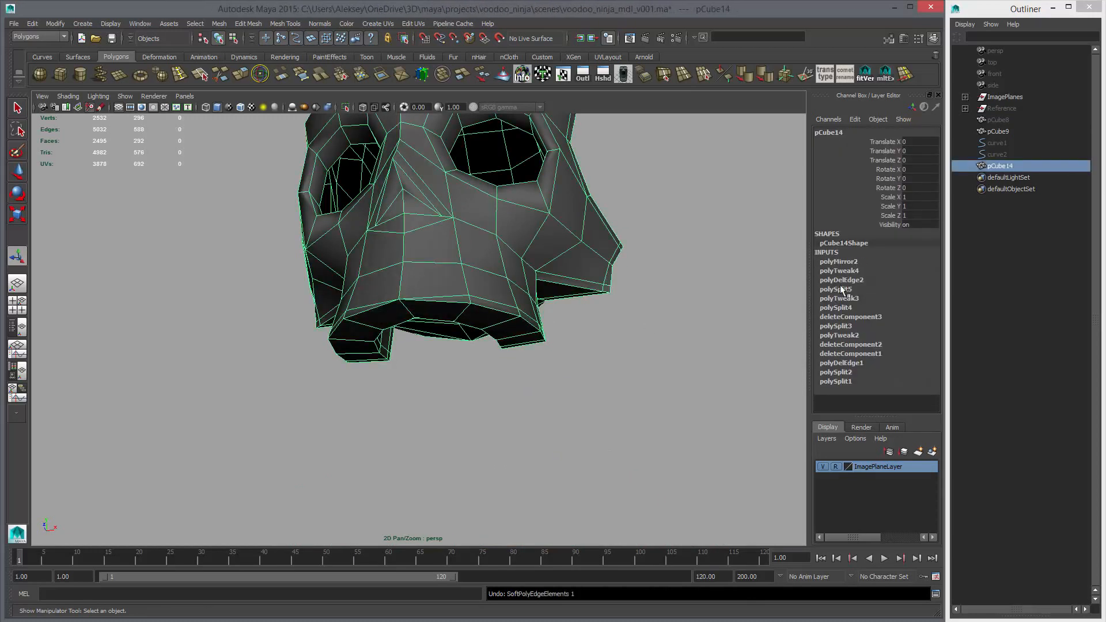
Lower the merge threshold of the skull's mirror operation and preview the corrected skull smoothed
click(855, 262)
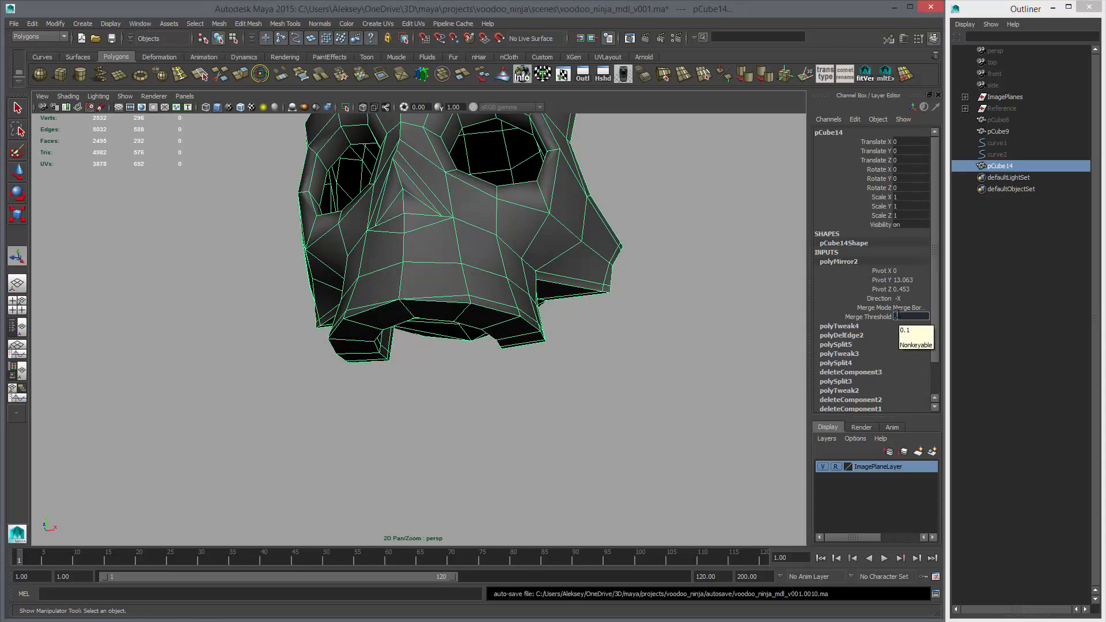
text(1)
key(Return)
key(3)
mouse_move(667, 330)
alt+mouse_down()
mouse_move(378, 335)
mouse_move(482, 375)
mouse_move(472, 342)
mouse_move(600, 378)
mouse_move(501, 299)
mouse_move(520, 328)
mouse_move(661, 307)
mouse_move(684, 328)
mouse_move(471, 348)
mouse_move(885, 216)
alt+mouse_up()
click(472, 342)
Unhide the body mesh pCube8 to show the torso and neck beneath the skull
click(1000, 123)
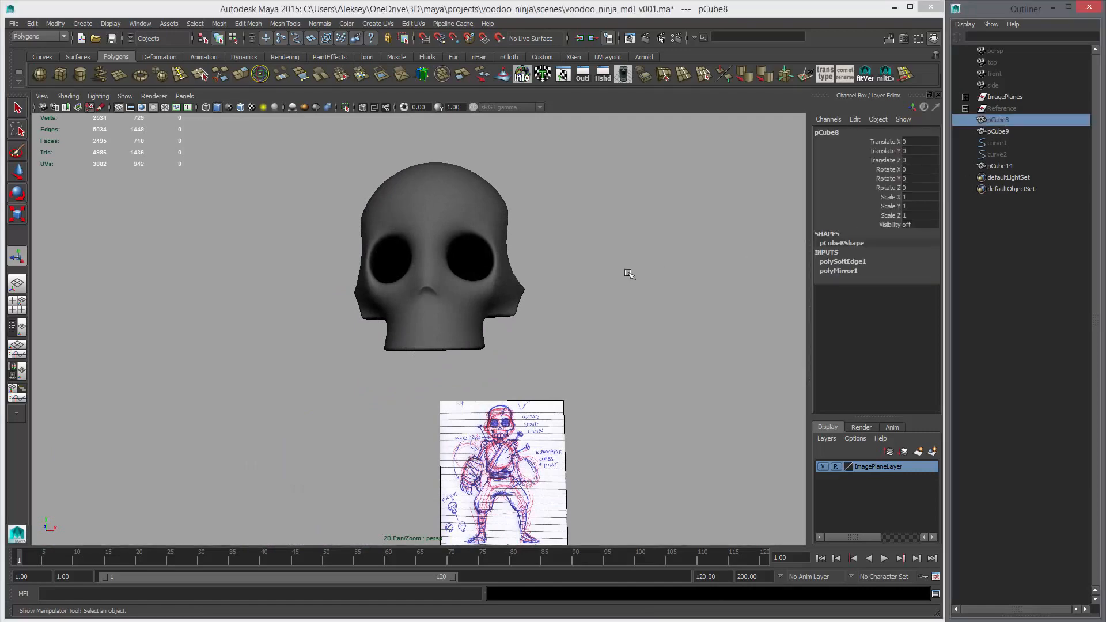
key(shift+h)
click(637, 327)
mouse_move(506, 334)
alt+mouse_down()
mouse_move(543, 340)
mouse_move(486, 294)
mouse_move(645, 320)
mouse_move(322, 363)
mouse_move(439, 390)
mouse_move(319, 383)
mouse_move(483, 298)
mouse_move(534, 308)
mouse_move(497, 320)
alt+mouse_up()
alt+right_drag(496, 320, 541, 322)
Compare the skull unsmoothed and smoothed, leave it smoothed, and delete its construction history
click(431, 189)
key(1)
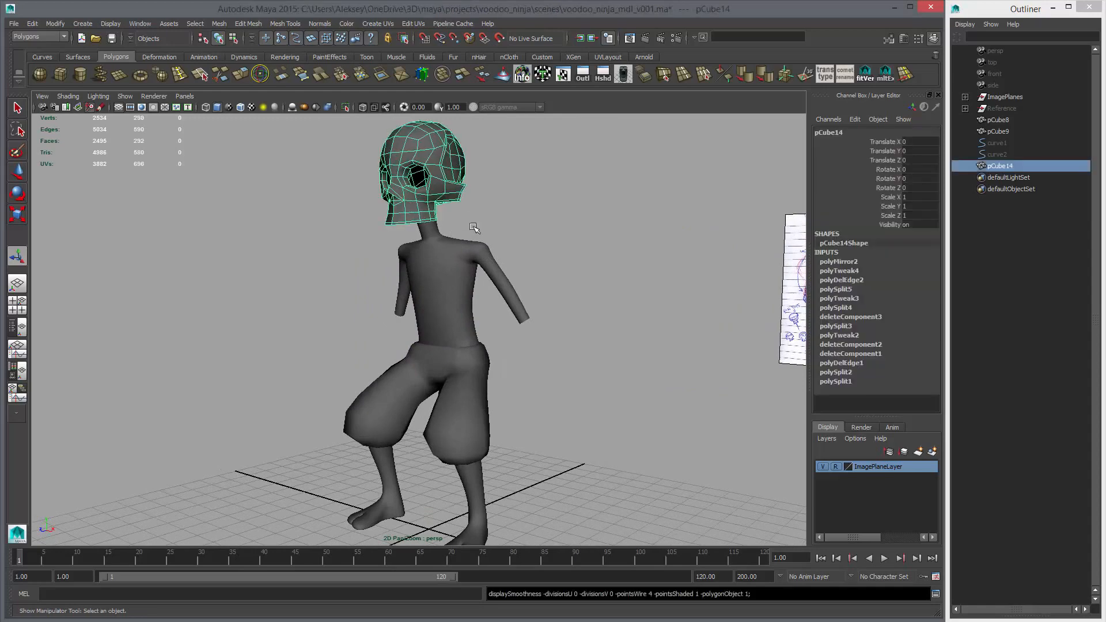
key(3)
alt+right_drag(626, 316, 540, 305)
key(alt+shift+d)
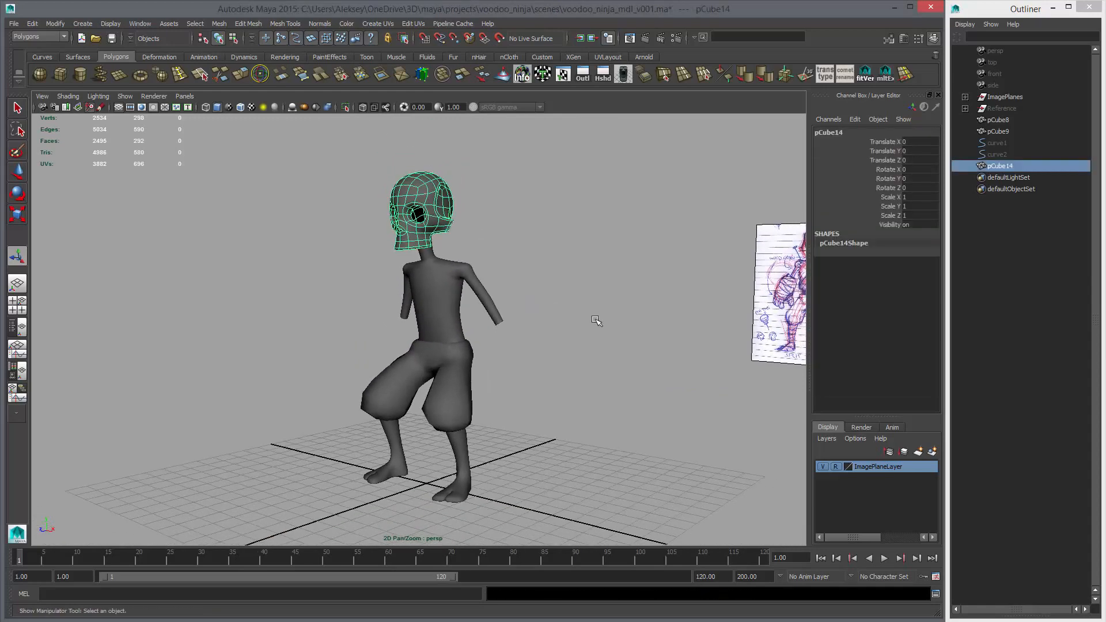
click(595, 319)
Turn off X-ray in the shaded front view and compare the character's proportions with the reference sketch
alt+drag(572, 316, 572, 267)
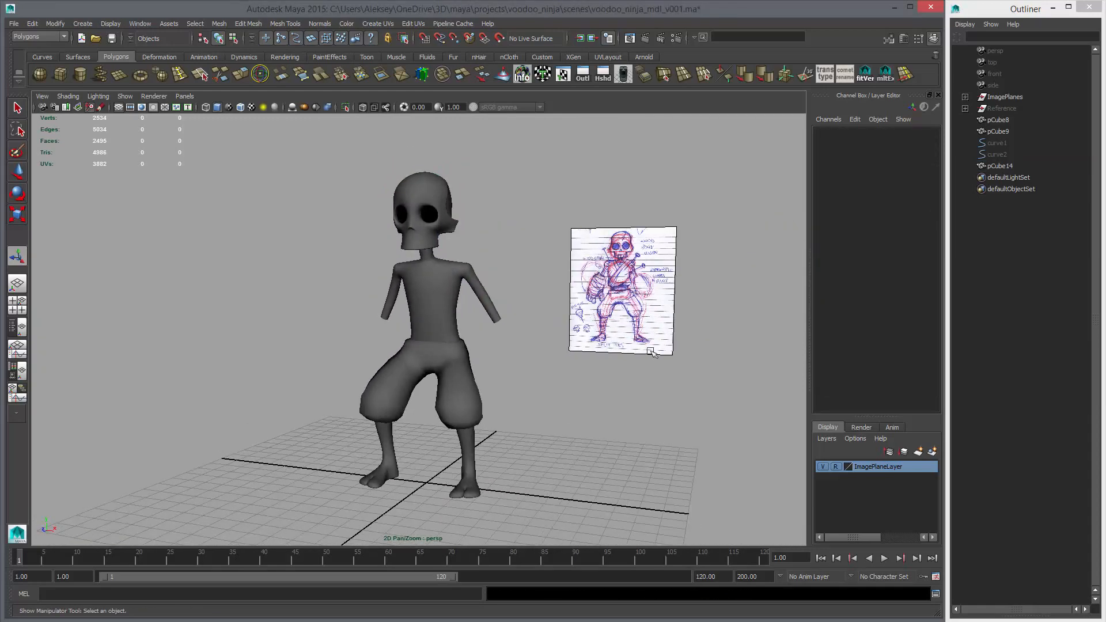
alt+drag(653, 352, 470, 304)
alt+drag(440, 270, 460, 268)
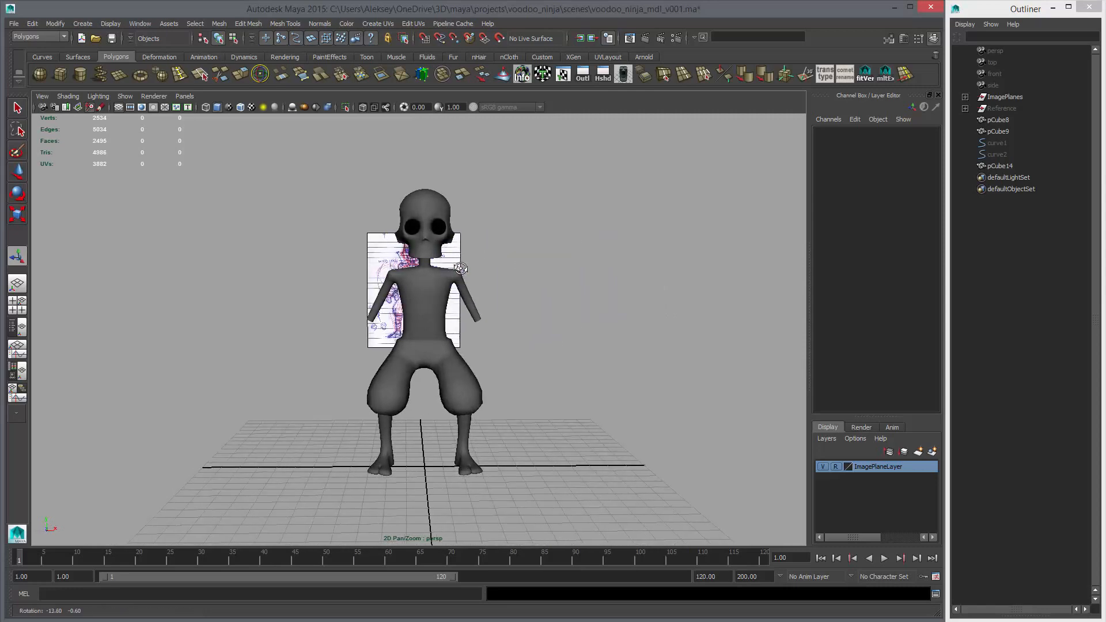
key(space)
key(space)
key(5)
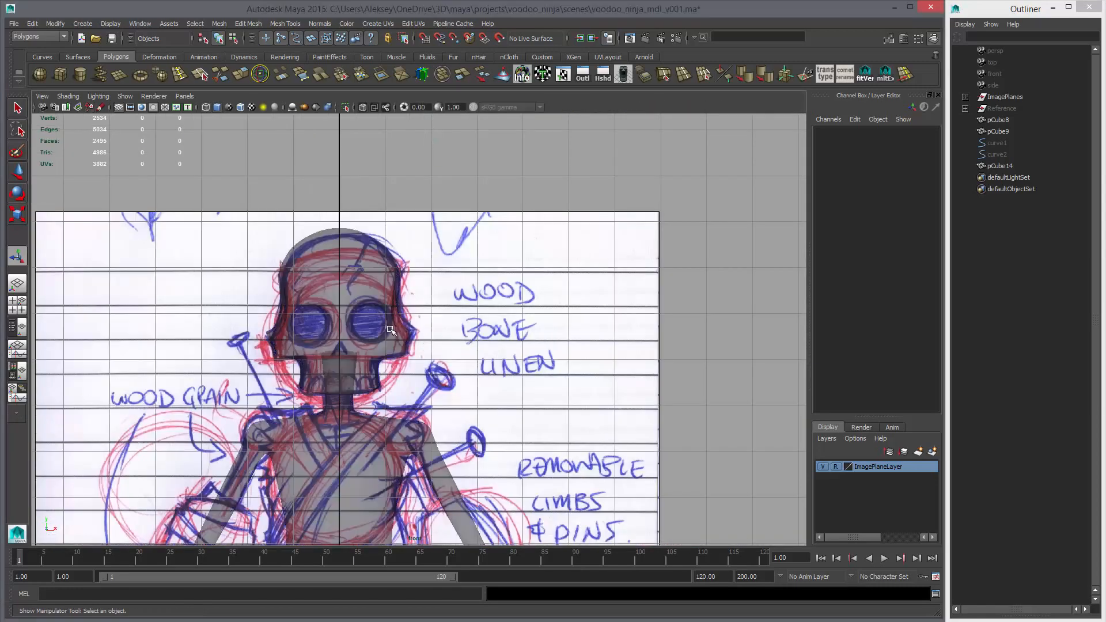
click(363, 107)
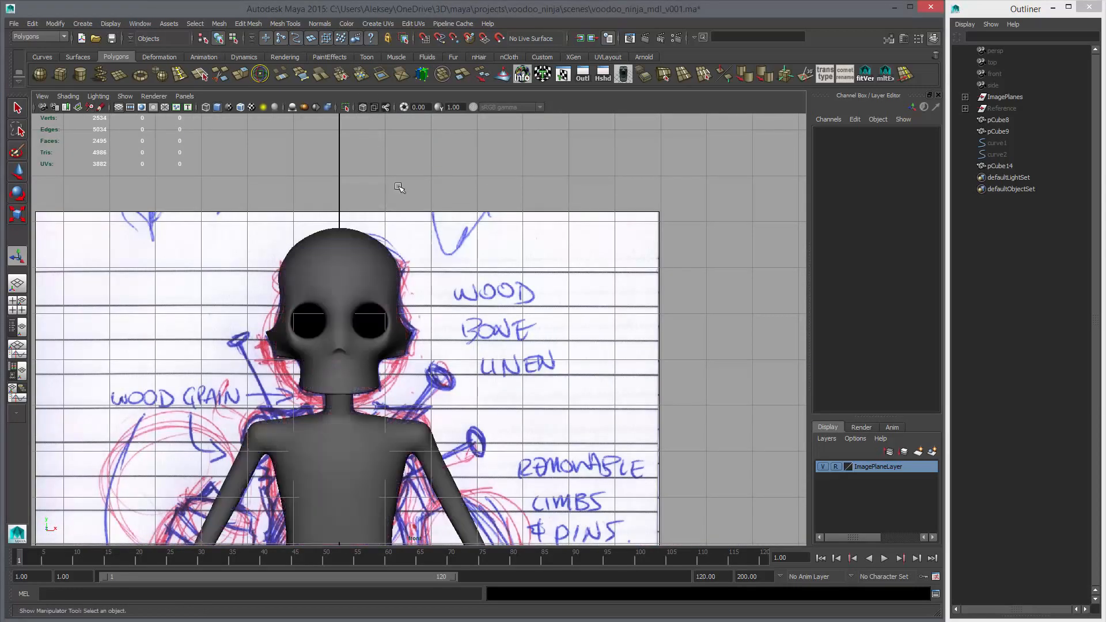
scroll(501, 314, down, 5)
alt+middle_drag(503, 316, 520, 264)
key(space)
key(space)
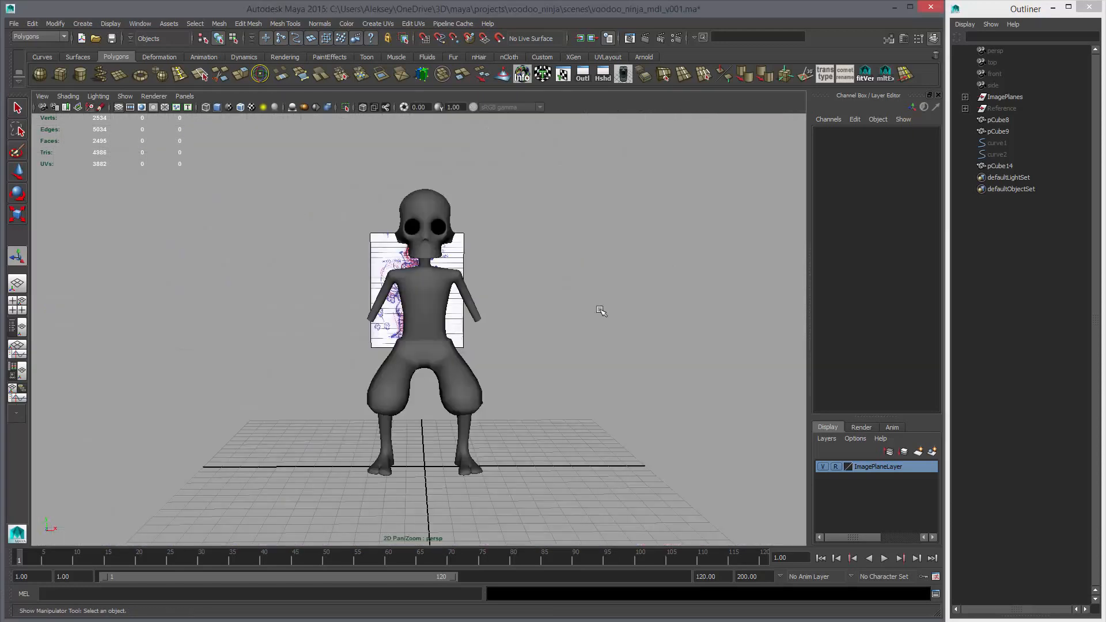
Examine the full character beside the concept sketch from three-quarter angles in perspective
alt+drag(597, 309, 573, 335)
alt+right_drag(574, 336, 605, 339)
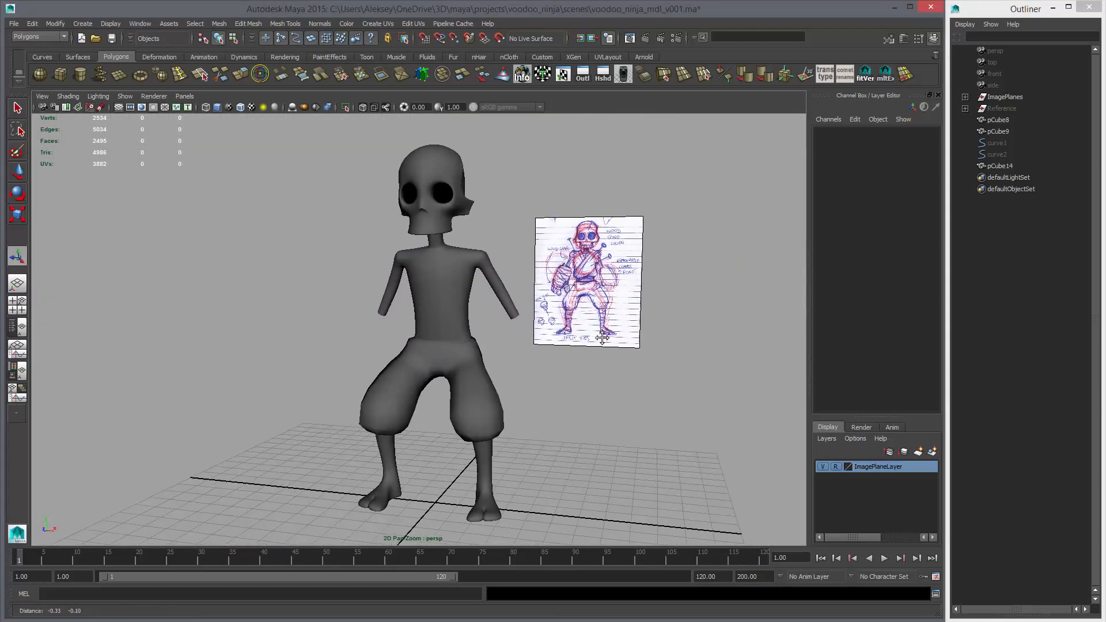
alt+drag(606, 339, 590, 341)
alt+middle_drag(577, 336, 593, 333)
alt+right_drag(593, 333, 600, 343)
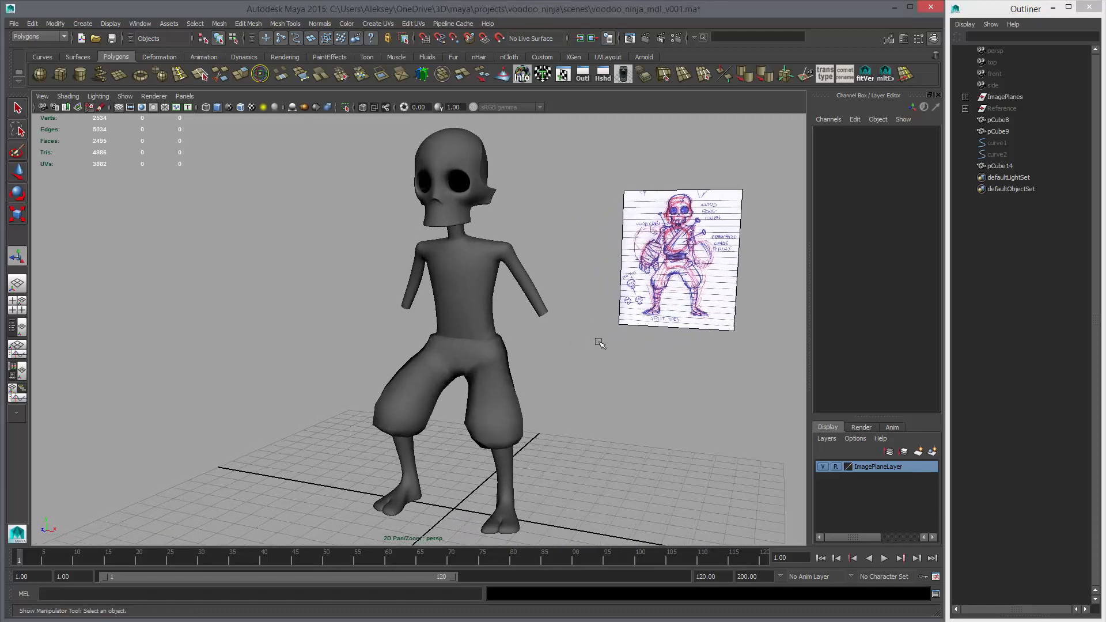
alt+middle_drag(599, 343, 577, 337)
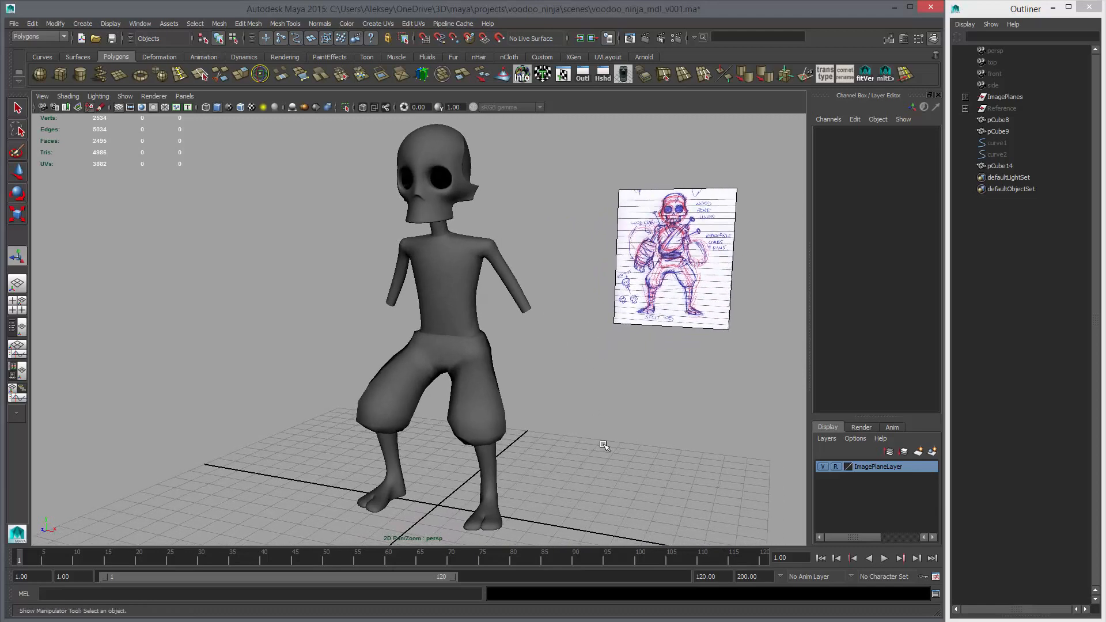